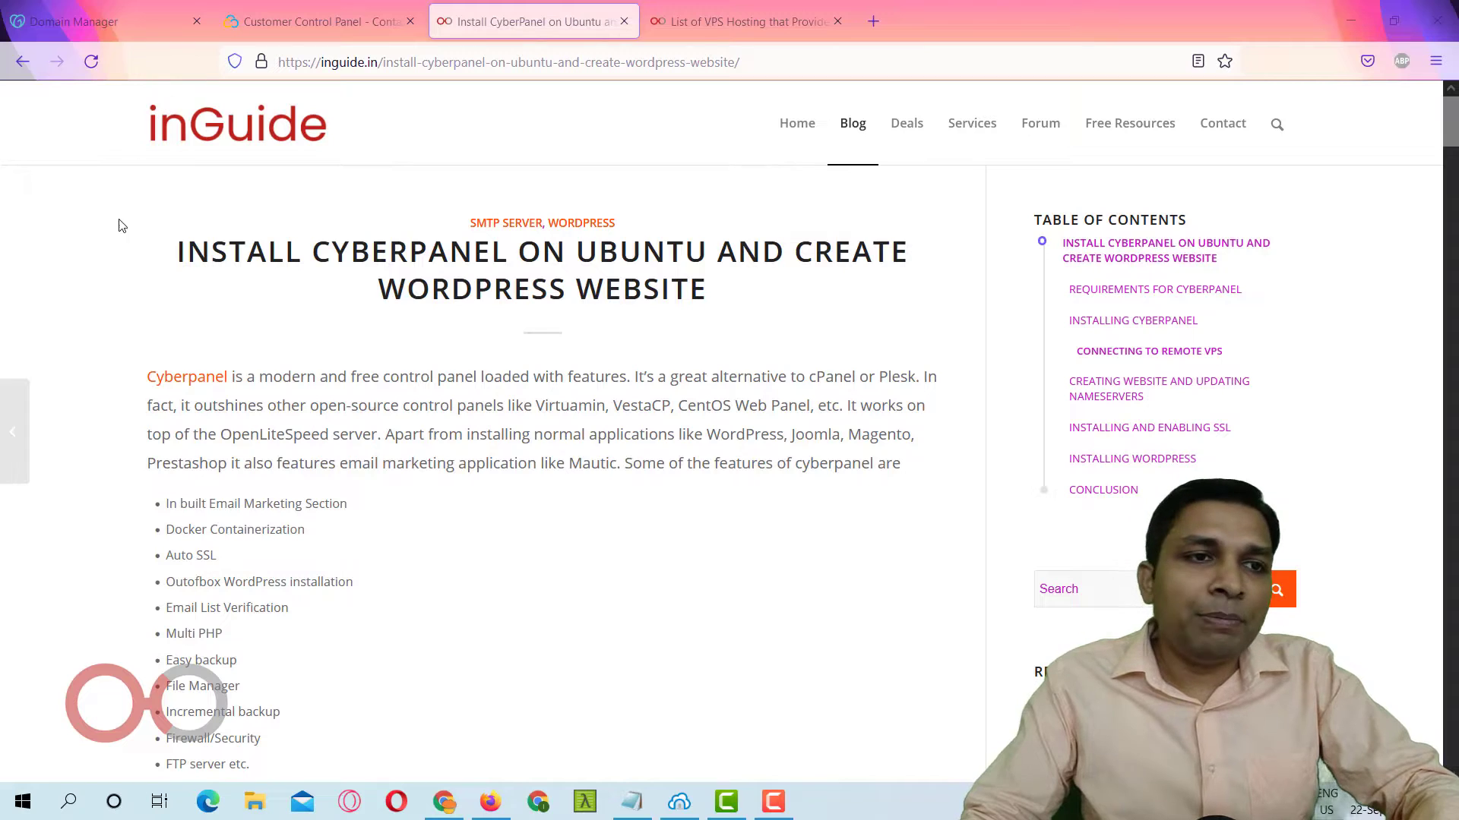
Highlight the article title and scroll down to the Requirements for CyberPanel section.
left_click_drag(153, 250, 362, 351)
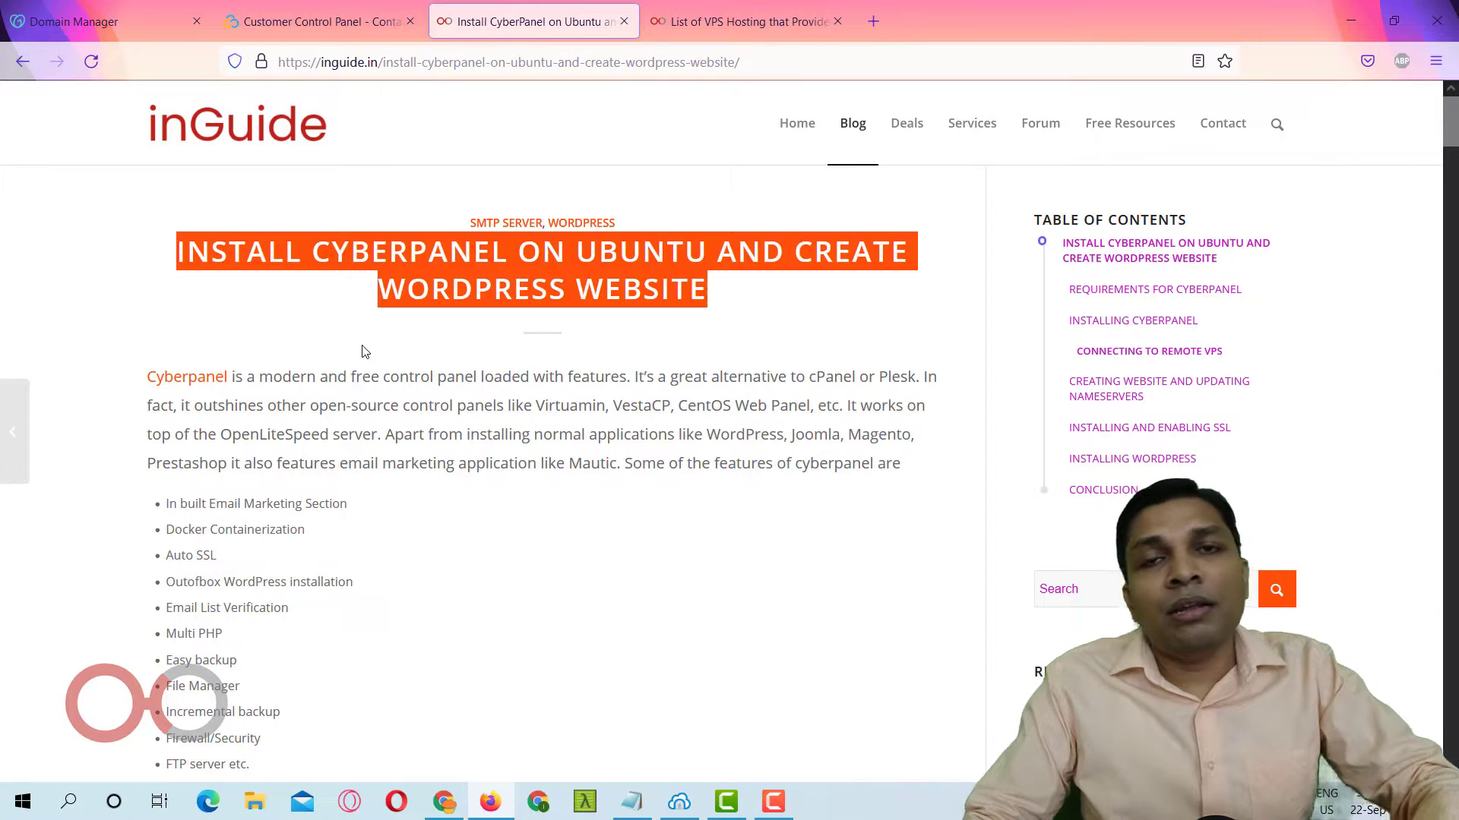
scroll(361, 351, "down", 8)
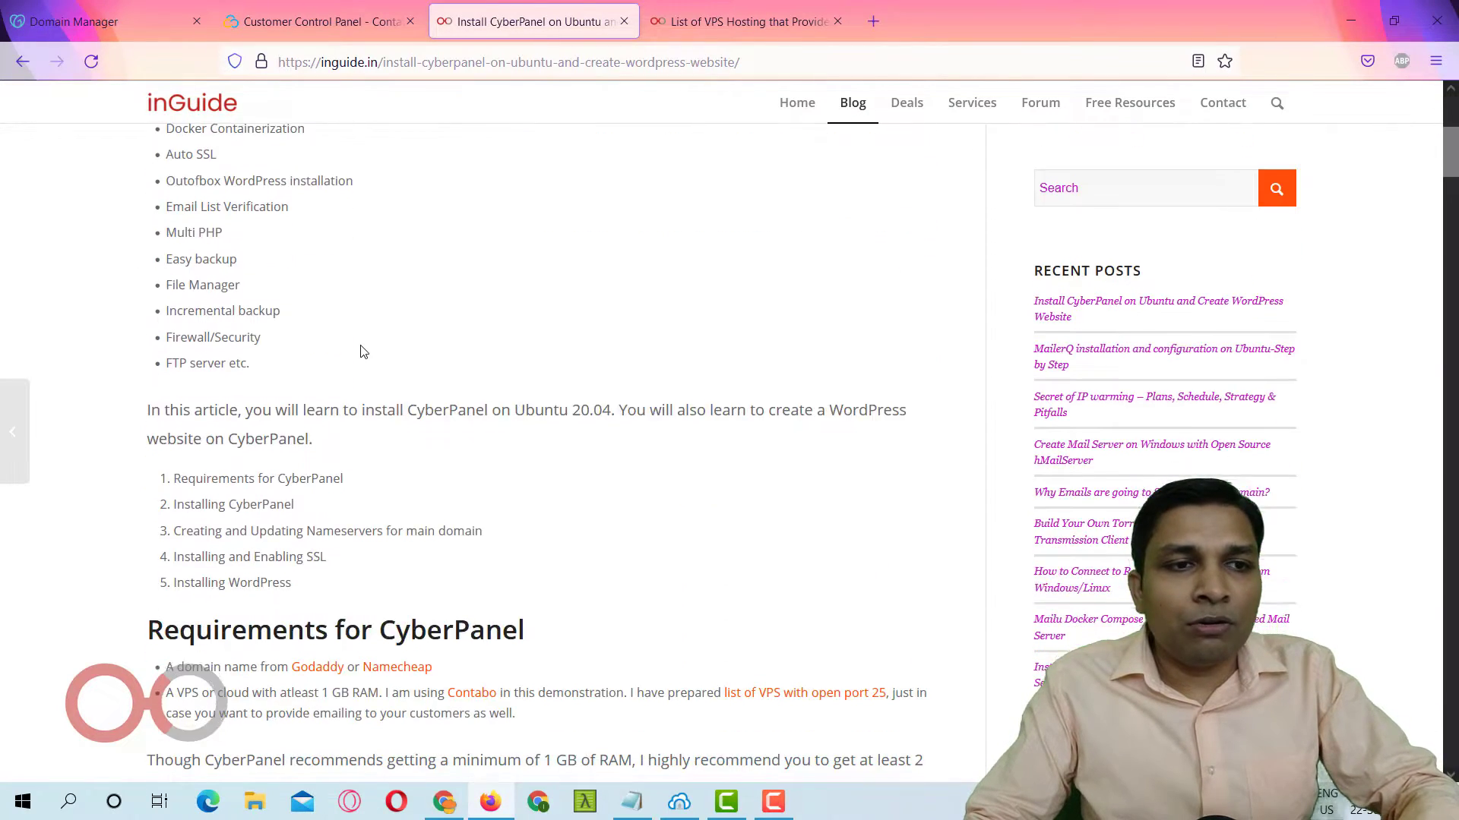
scroll(468, 294, "down", 3)
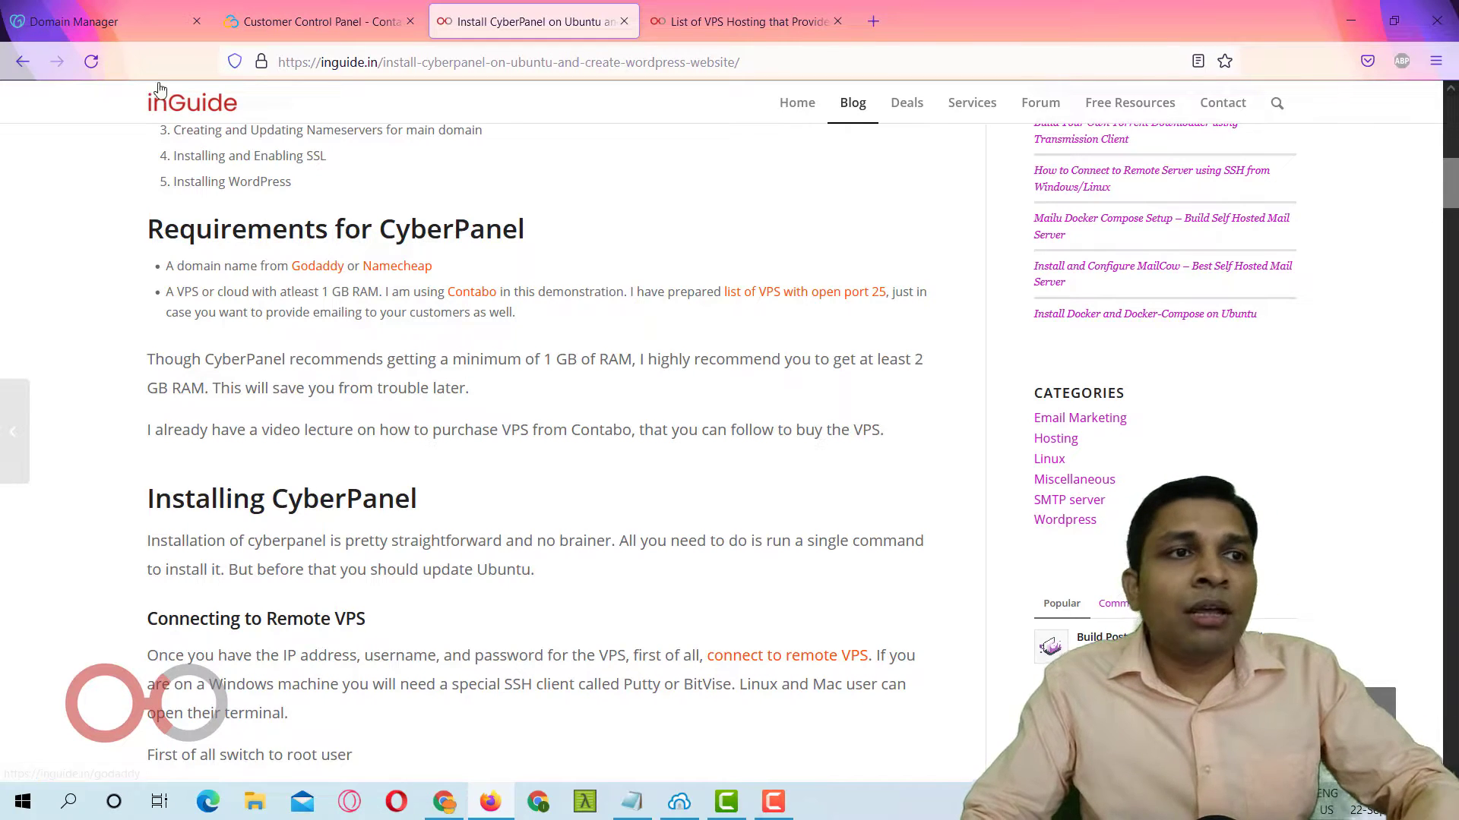
Glance at the GoDaddy domain list, then open the article's Contabo link in a new tab.
left_click(132, 30)
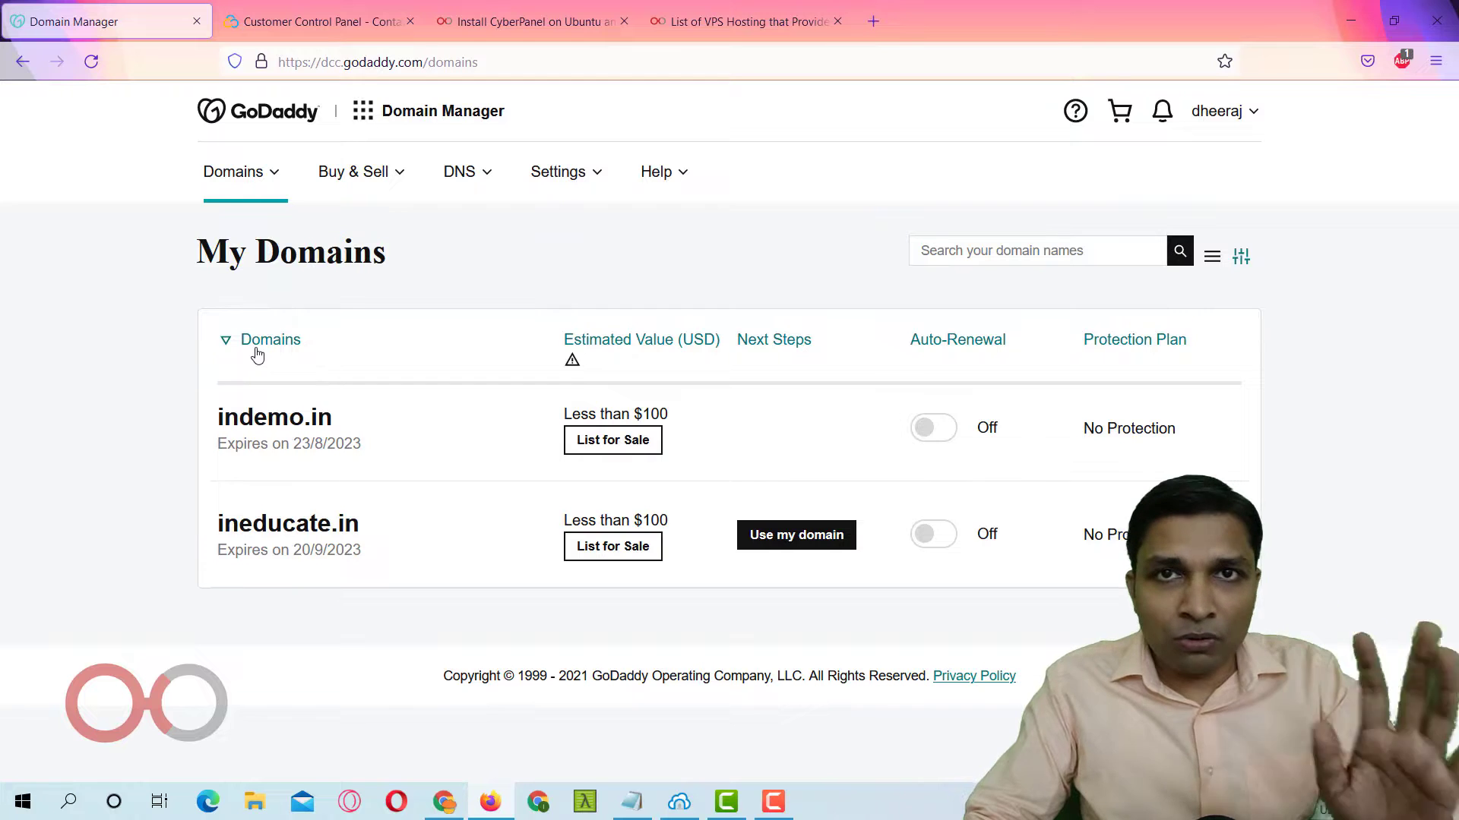
left_click(506, 20)
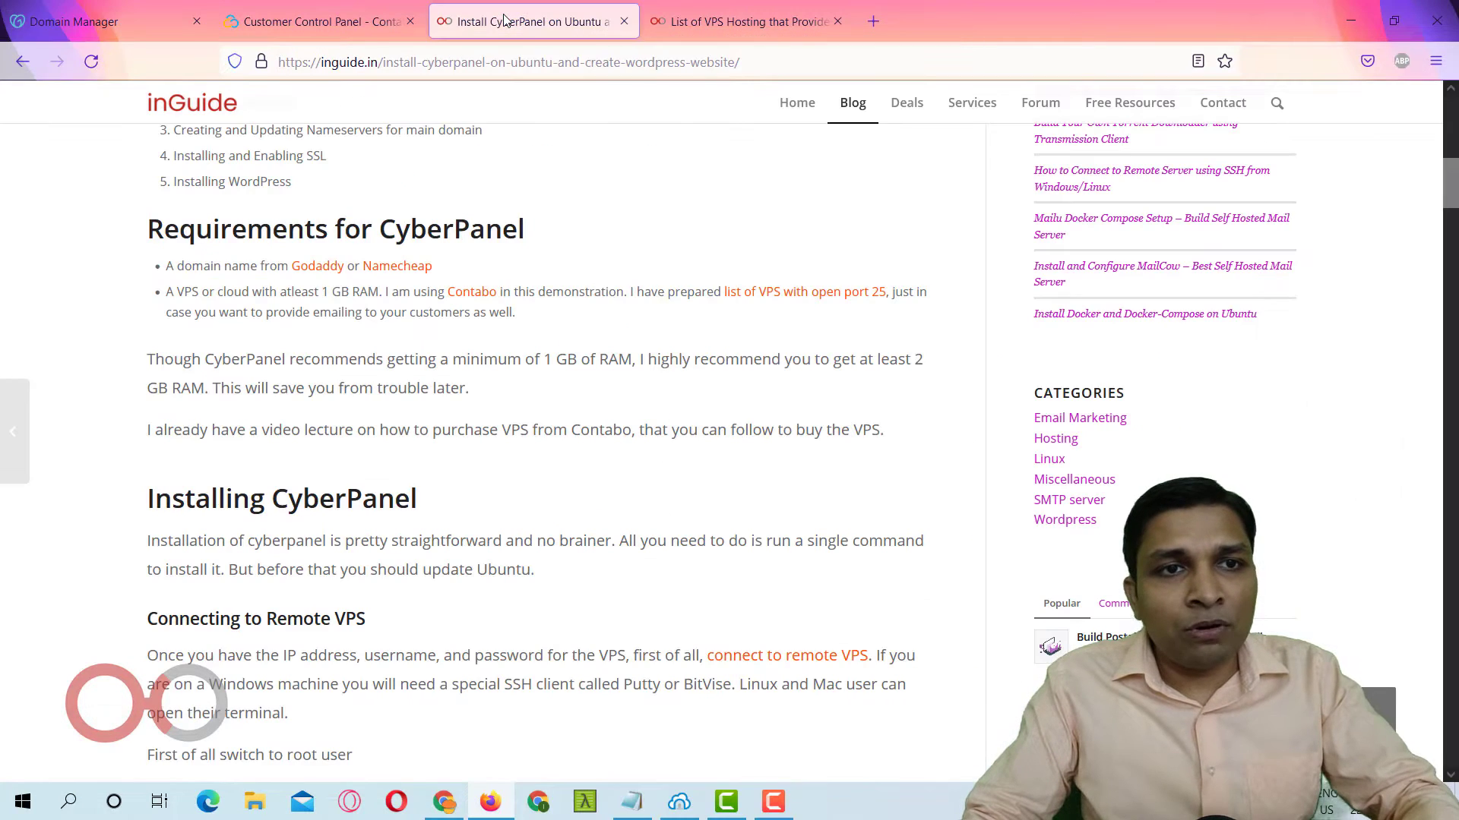
left_click(472, 293)
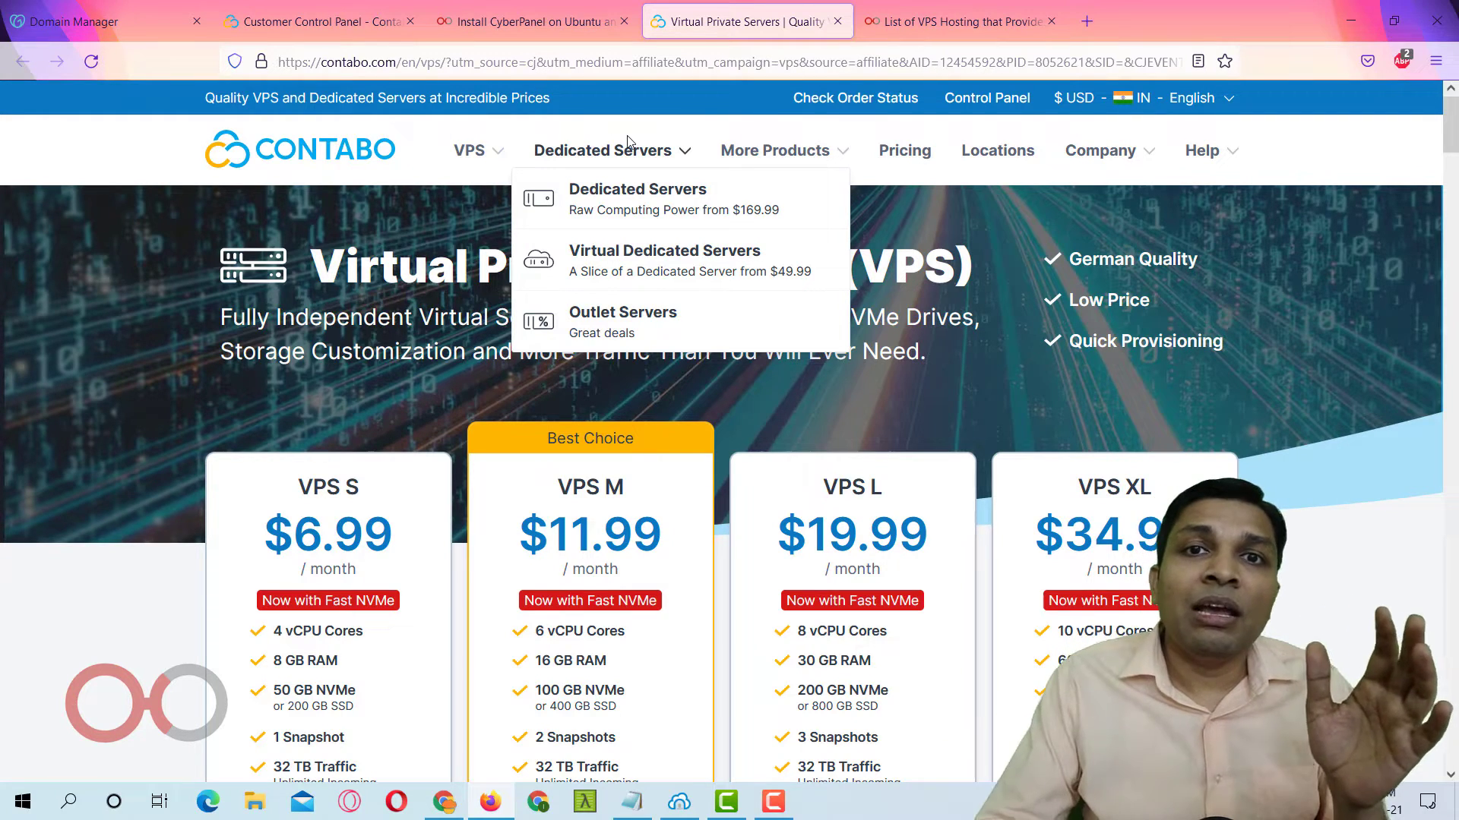
left_click(951, 21)
scroll(879, 367, "down", 8)
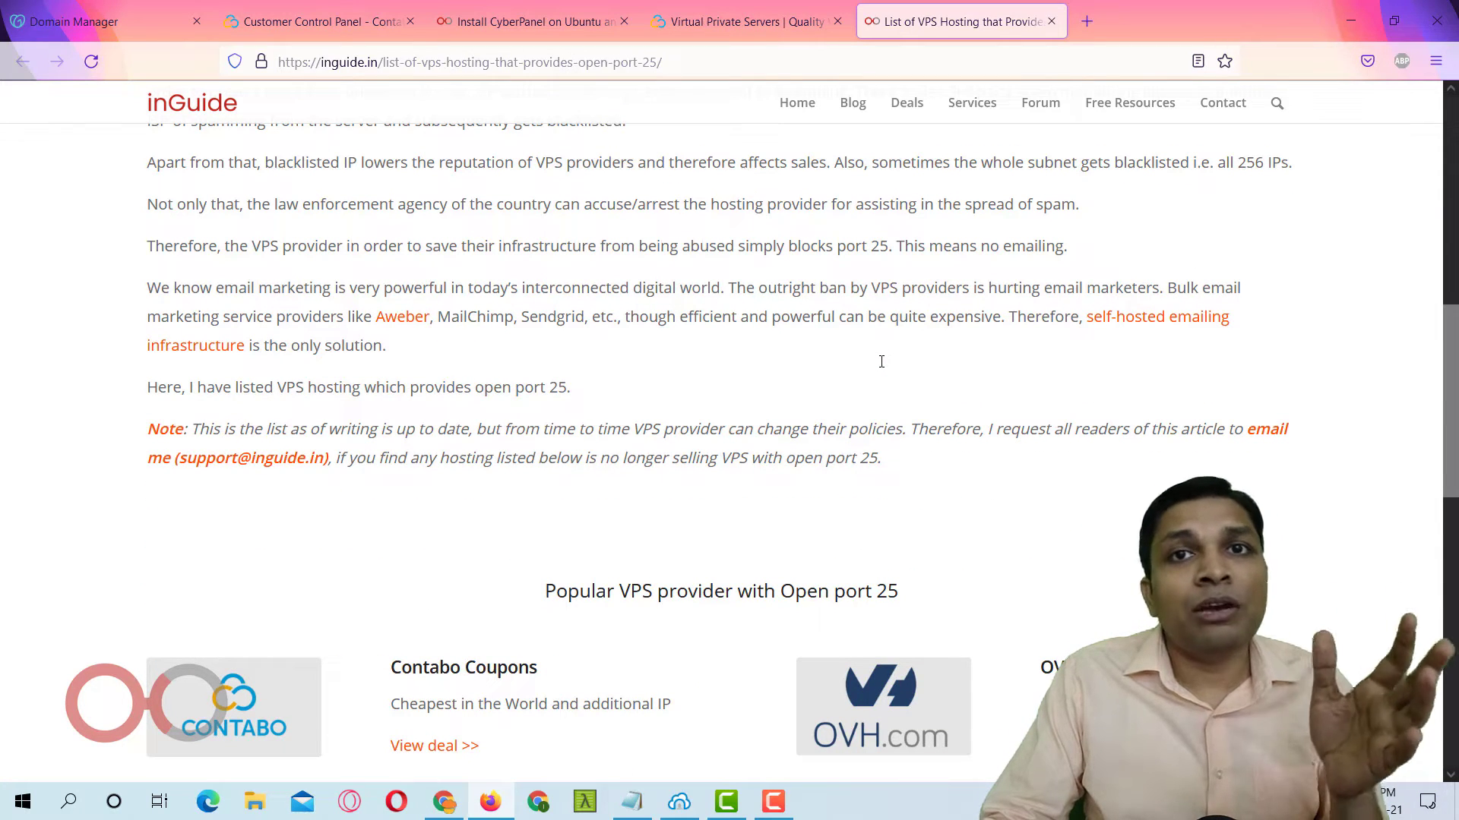
scroll(882, 362, "up", 10)
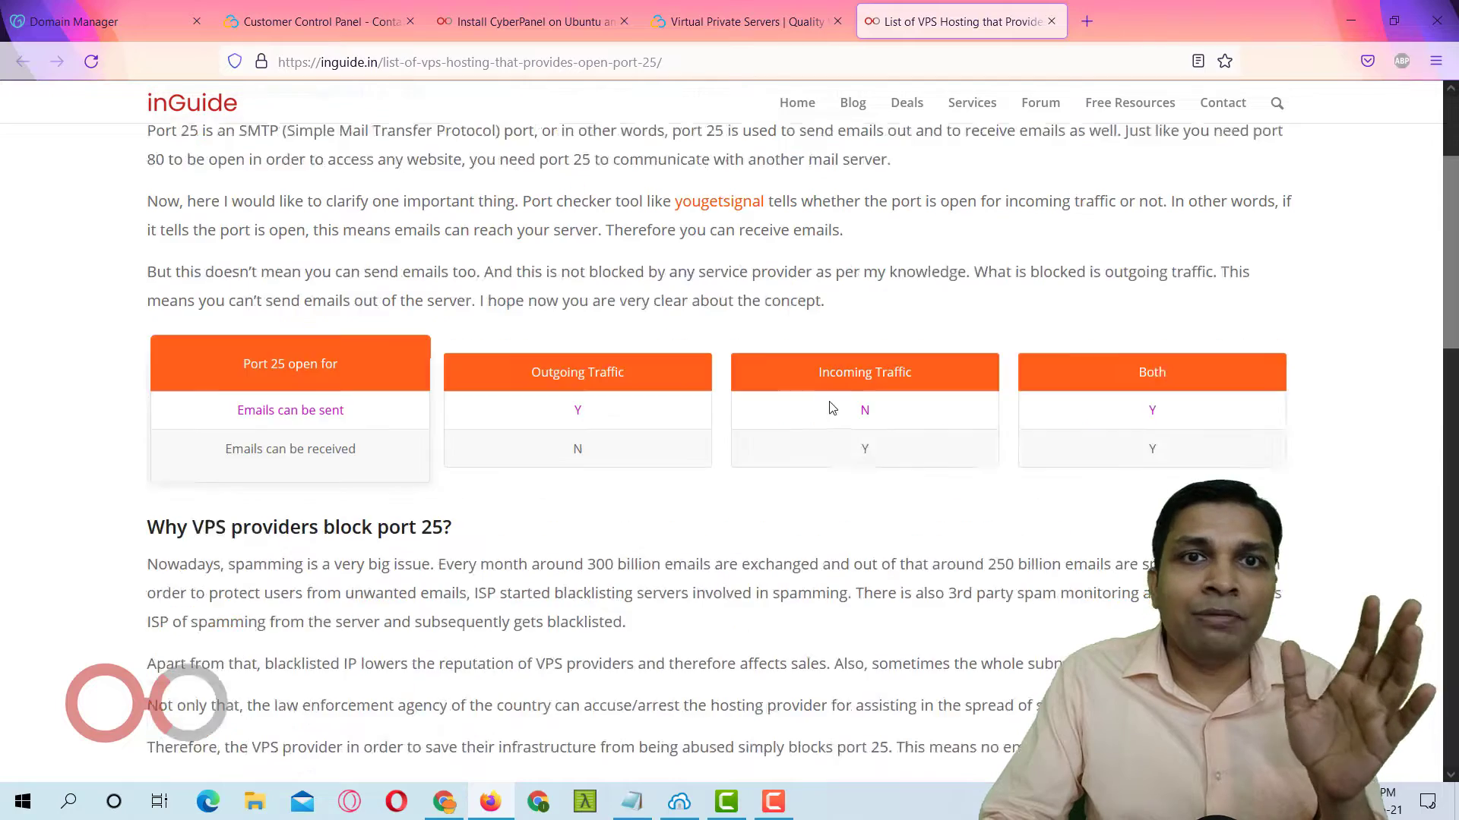
left_click(744, 22)
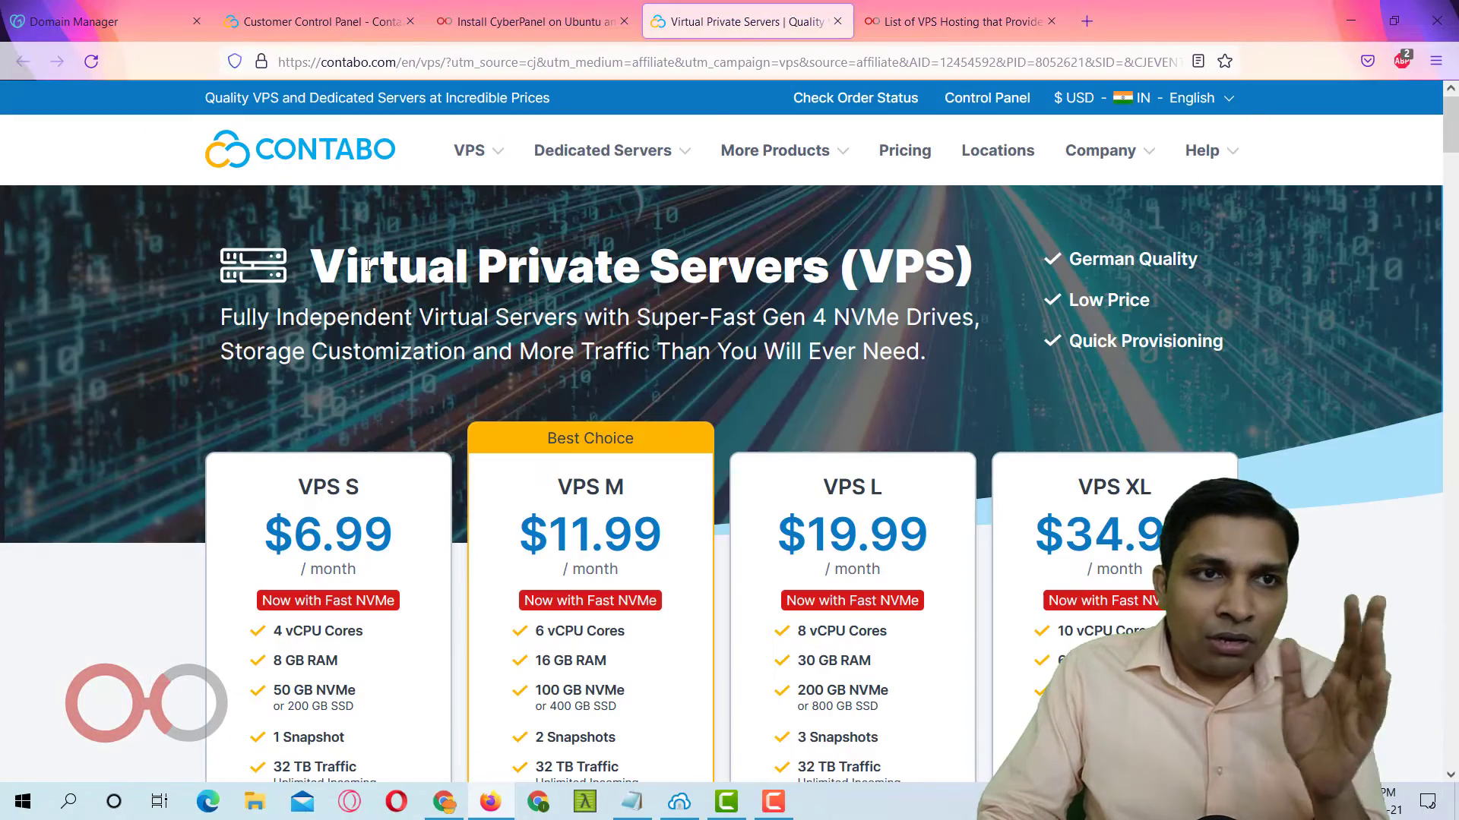
scroll(395, 283, "down", 4)
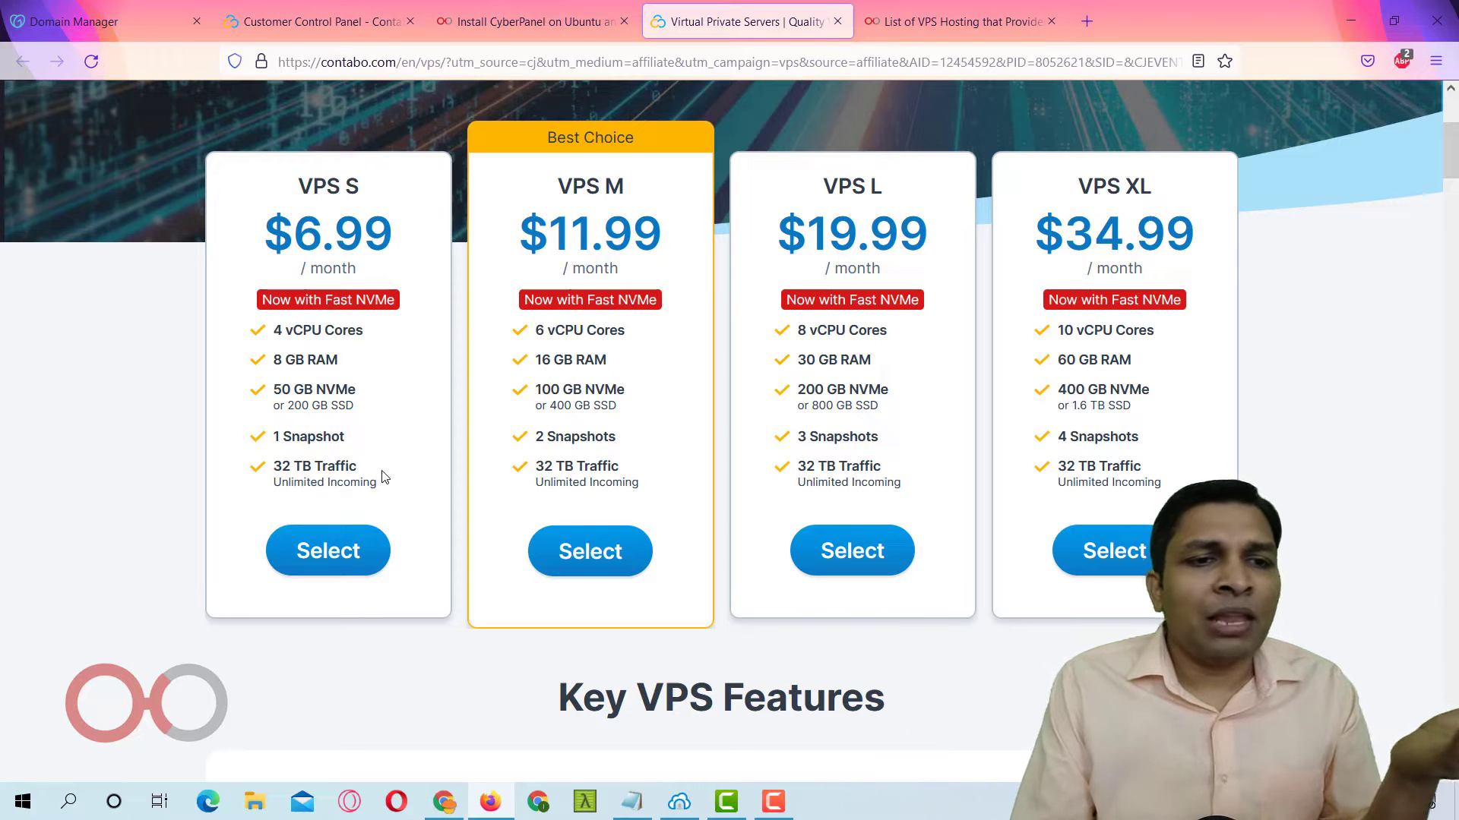
Order VPS S with default options (1 month, Germany, Ubuntu 20.04) and bring up the credentials note.
left_click(372, 562)
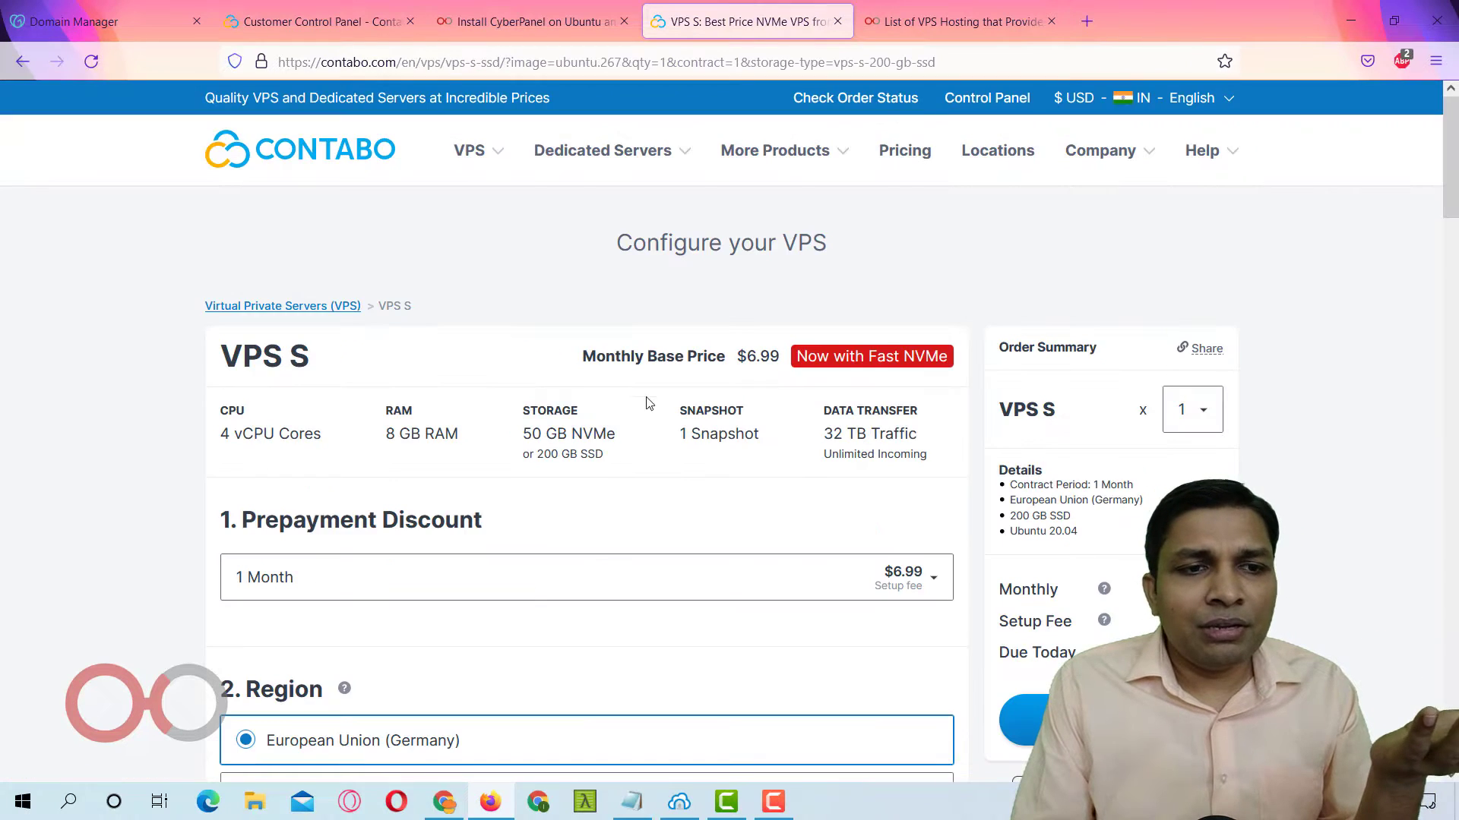
scroll(604, 483, "down", 4)
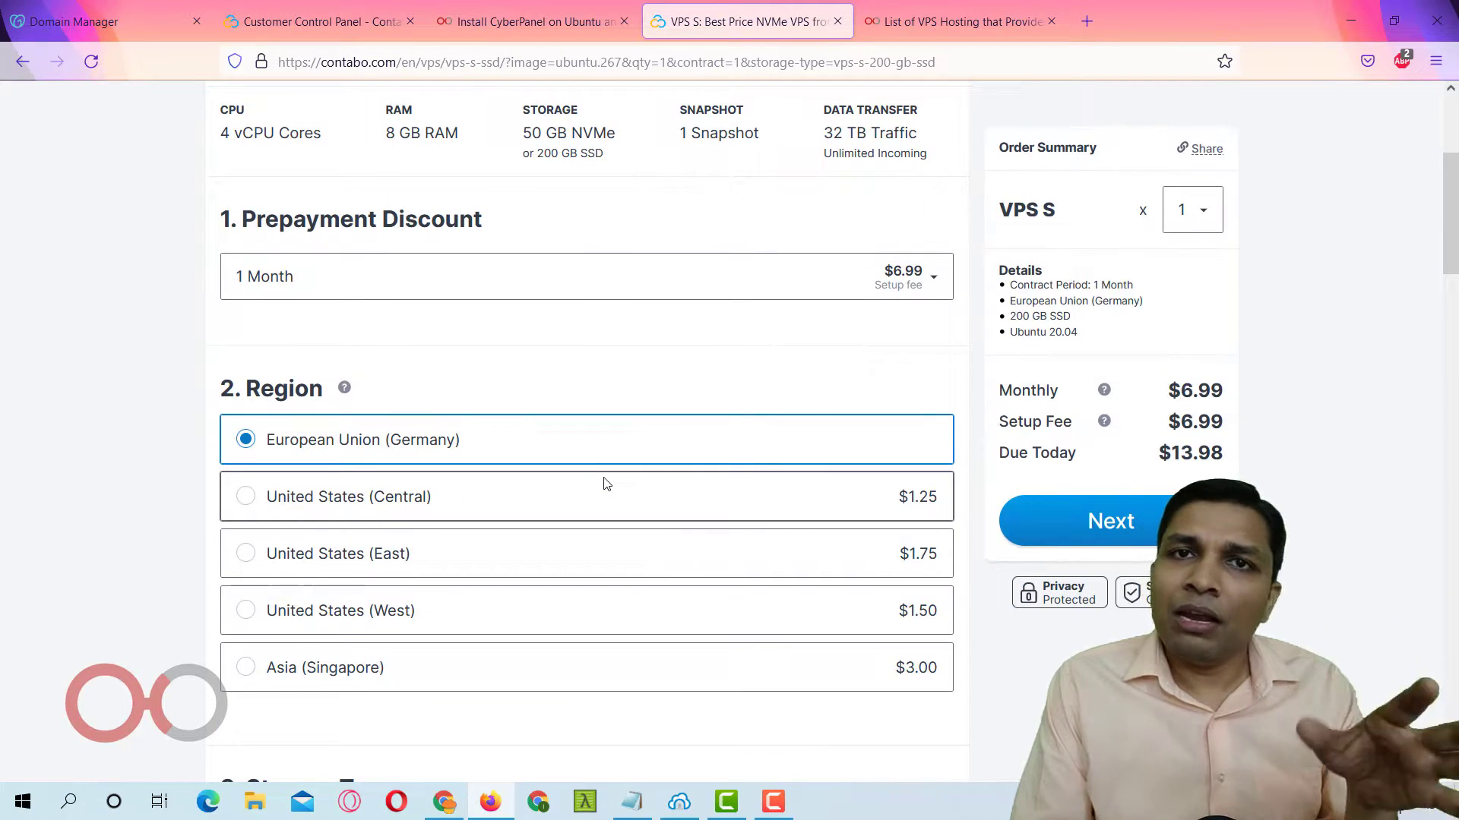
scroll(607, 483, "down", 4)
scroll(605, 481, "down", 3)
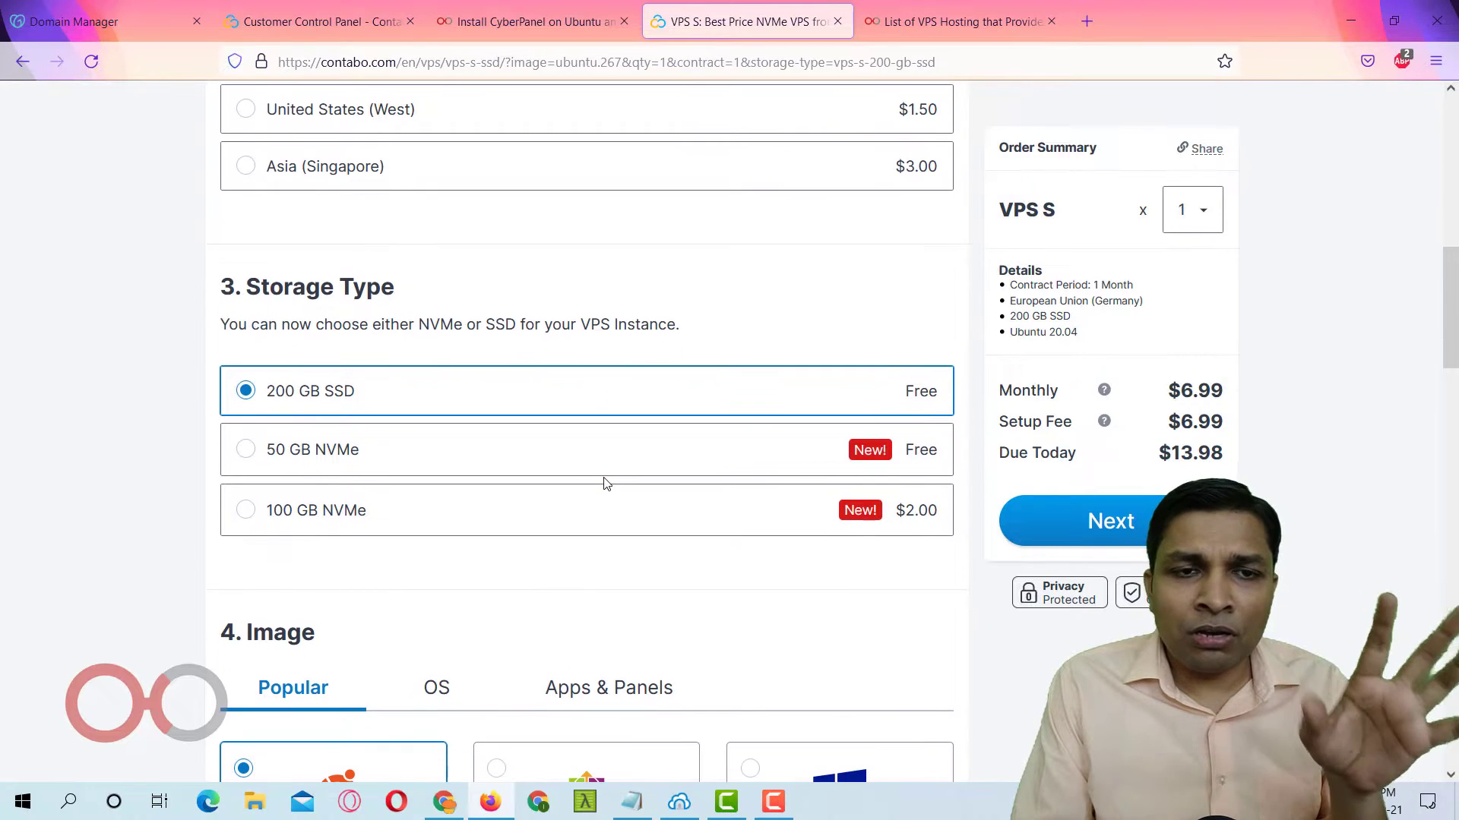
scroll(605, 482, "down", 5)
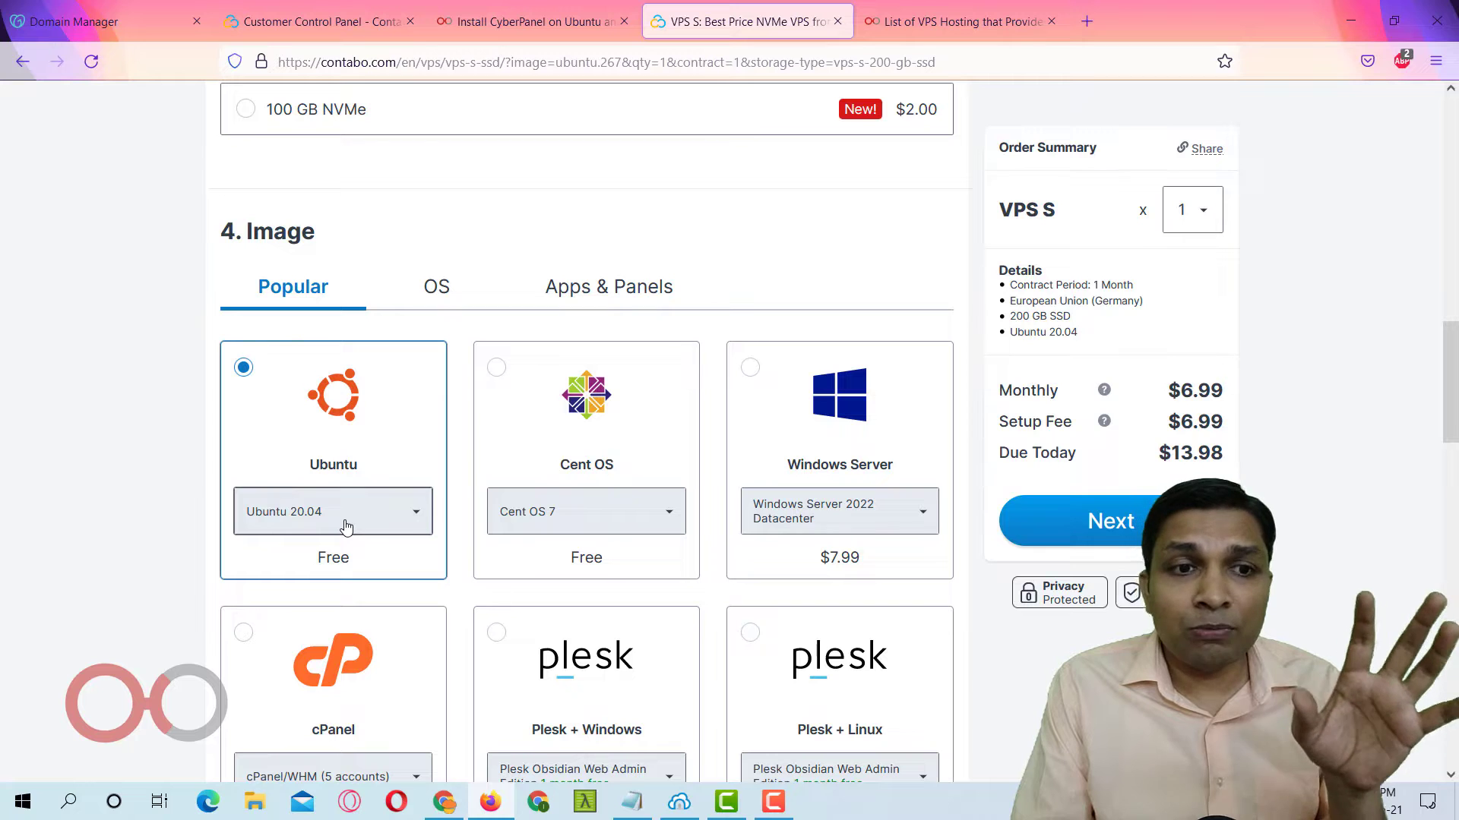
scroll(413, 482, "up", 5)
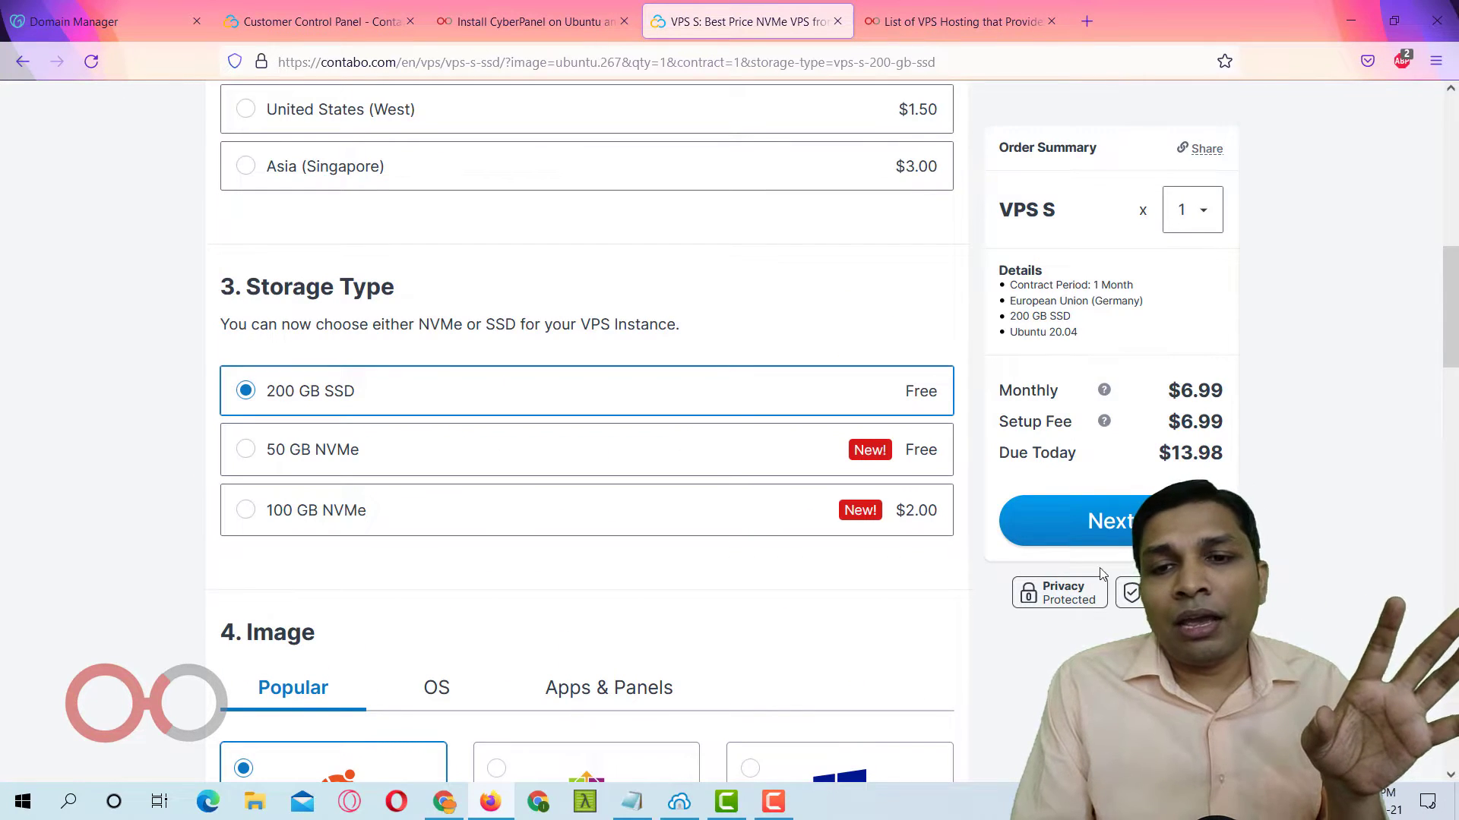
left_click(1124, 533)
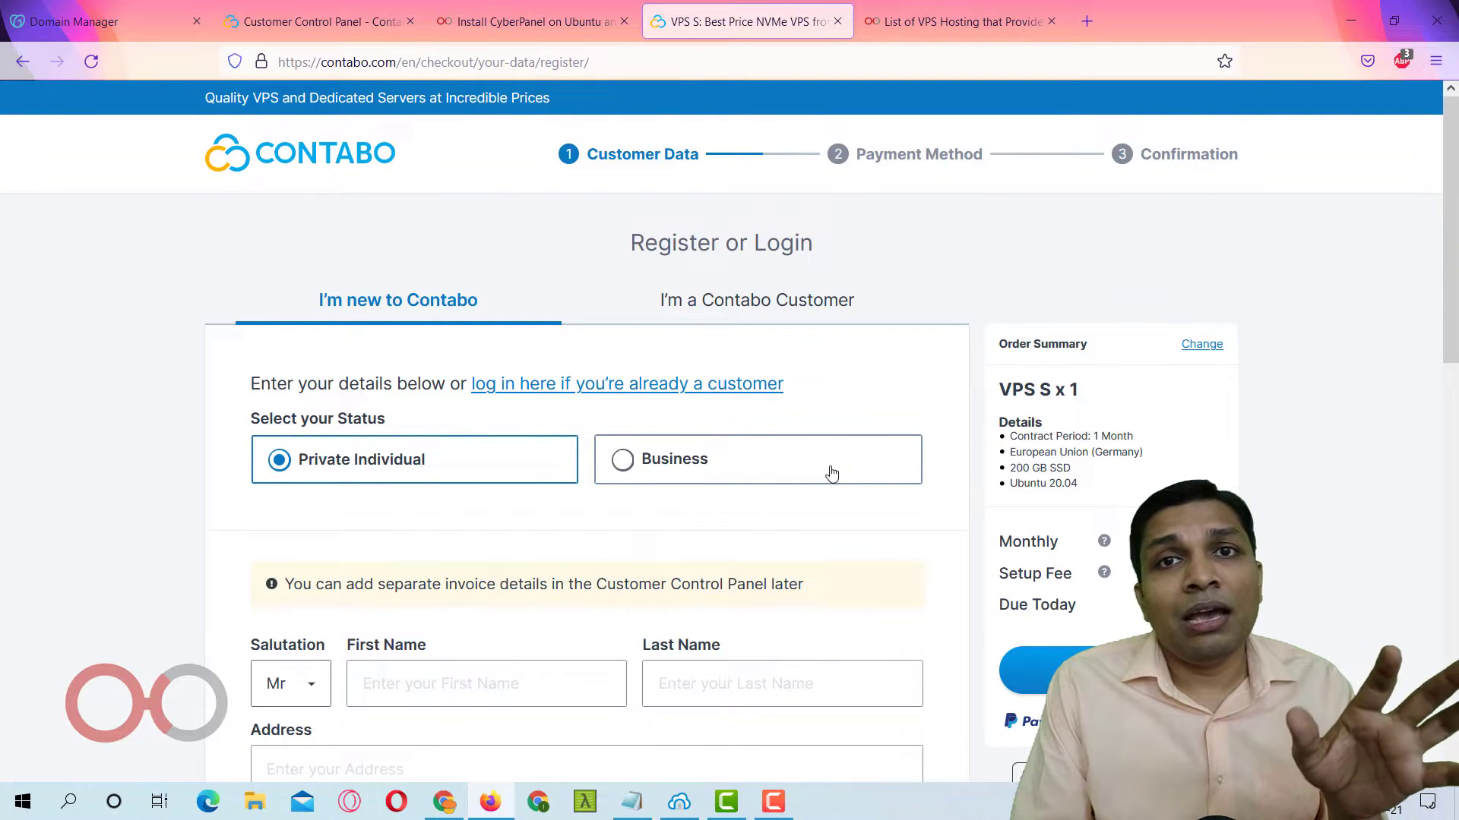
left_click(639, 813)
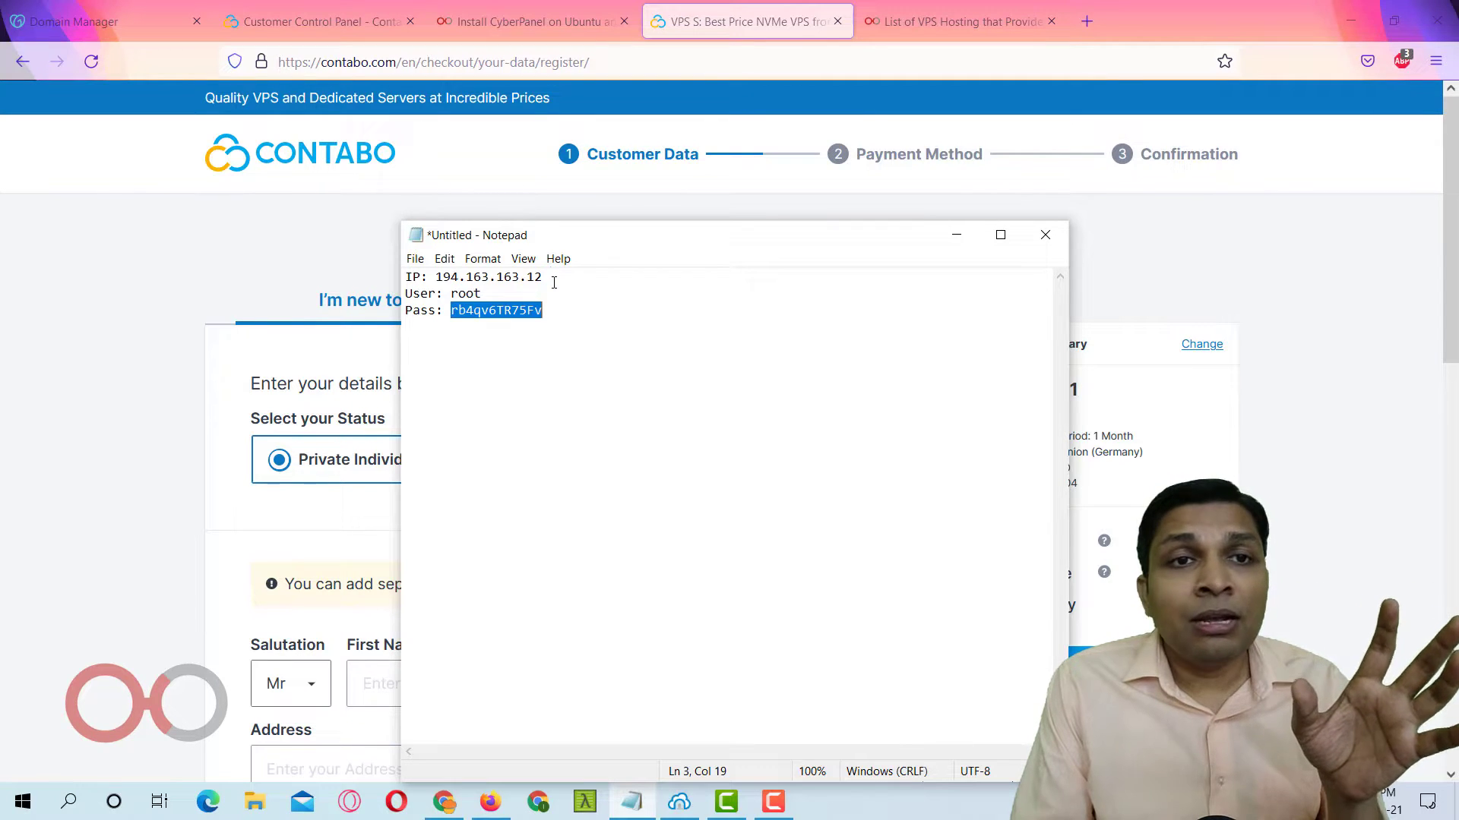
From the Install CyberPanel article, open the 'connect to remote VPS' SSH guide in a new tab.
left_click(542, 20)
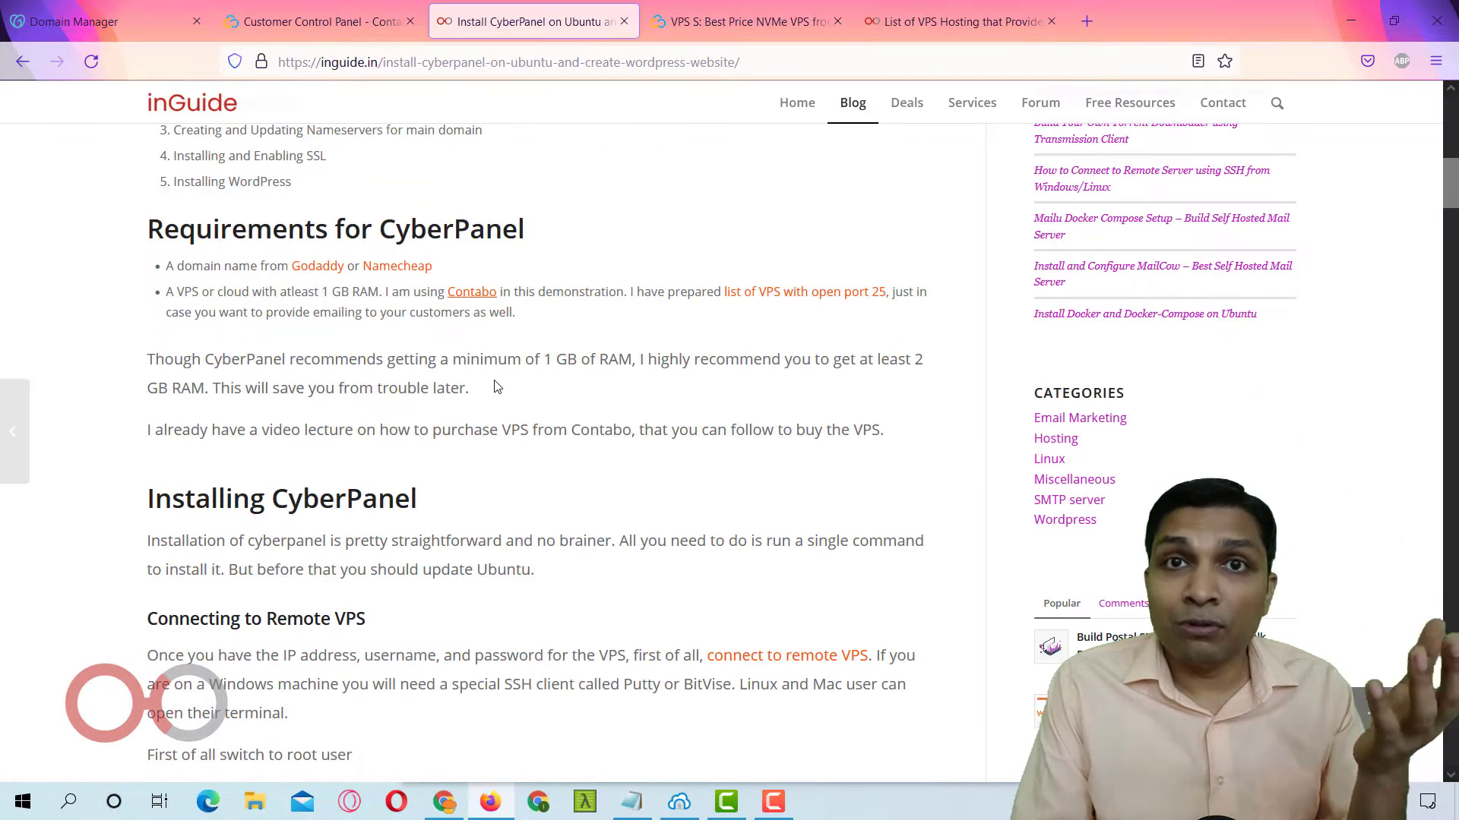
scroll(497, 387, "down", 4)
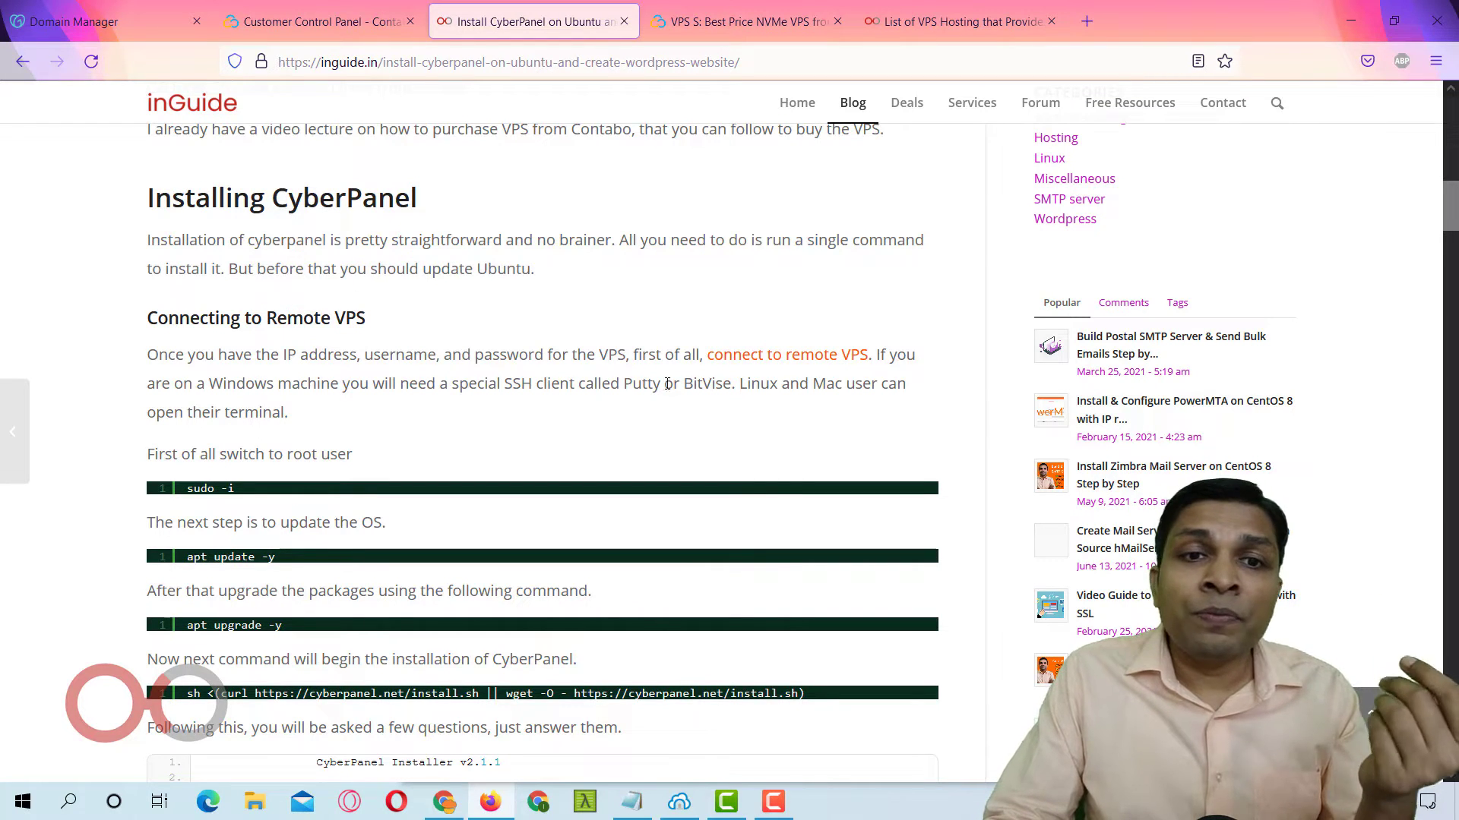
left_click(787, 355)
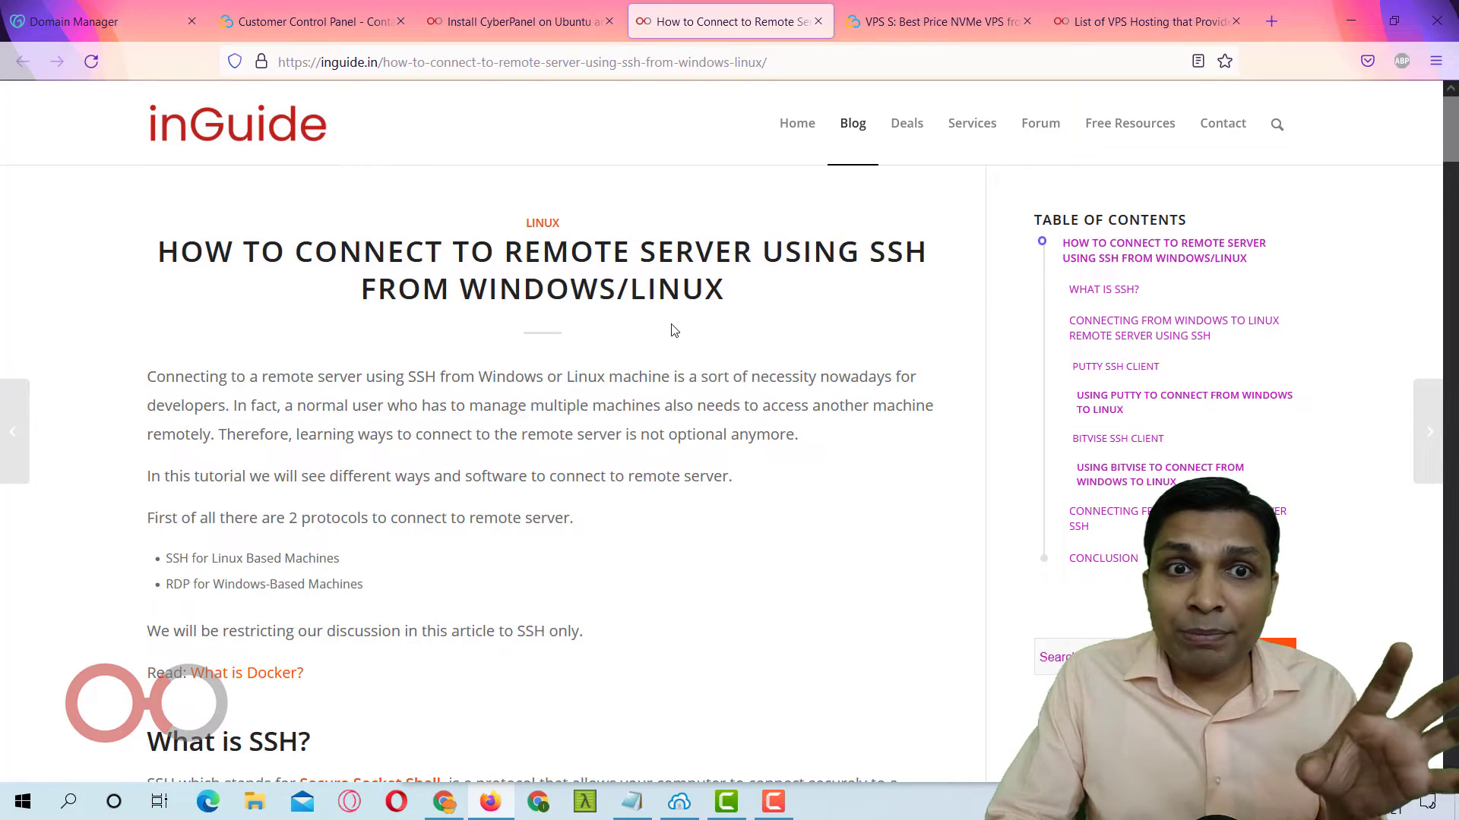
Highlight the Putty SSH Client and BitVise SSH Client headings in the guide.
scroll(673, 330, "down", 12)
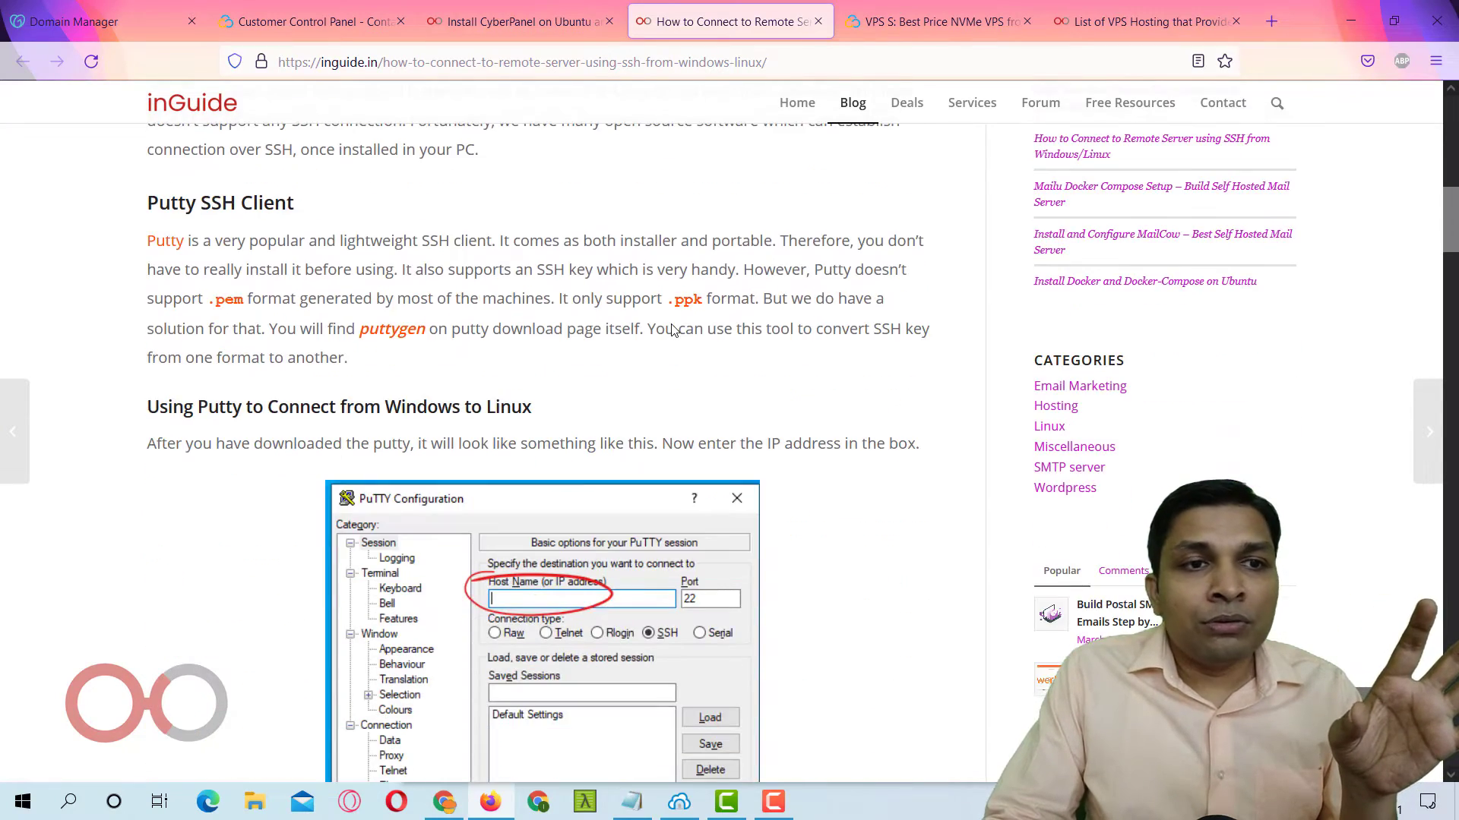
scroll(673, 330, "up", 2)
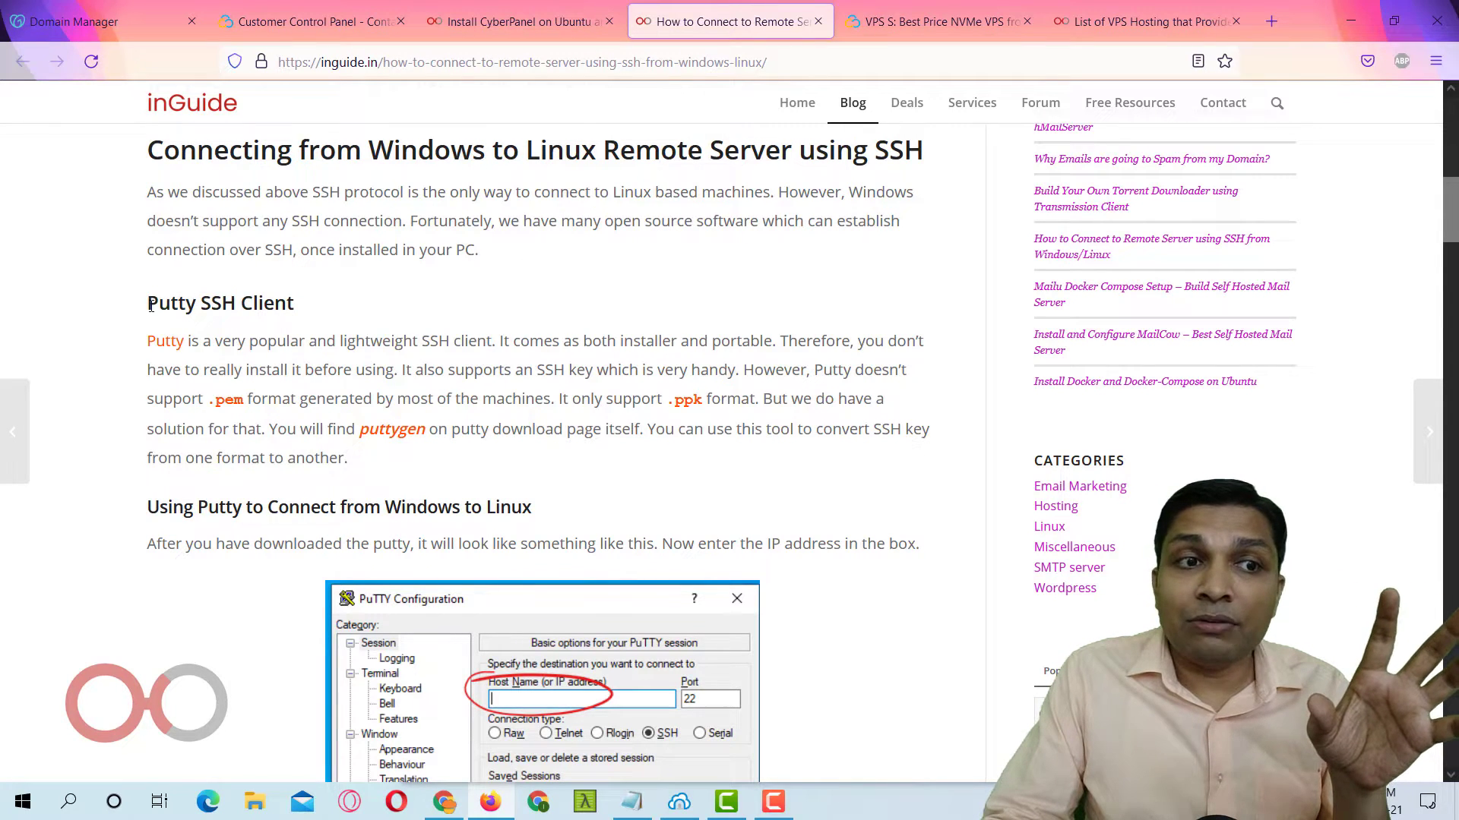
left_click_drag(151, 306, 331, 316)
scroll(444, 379, "down", 15)
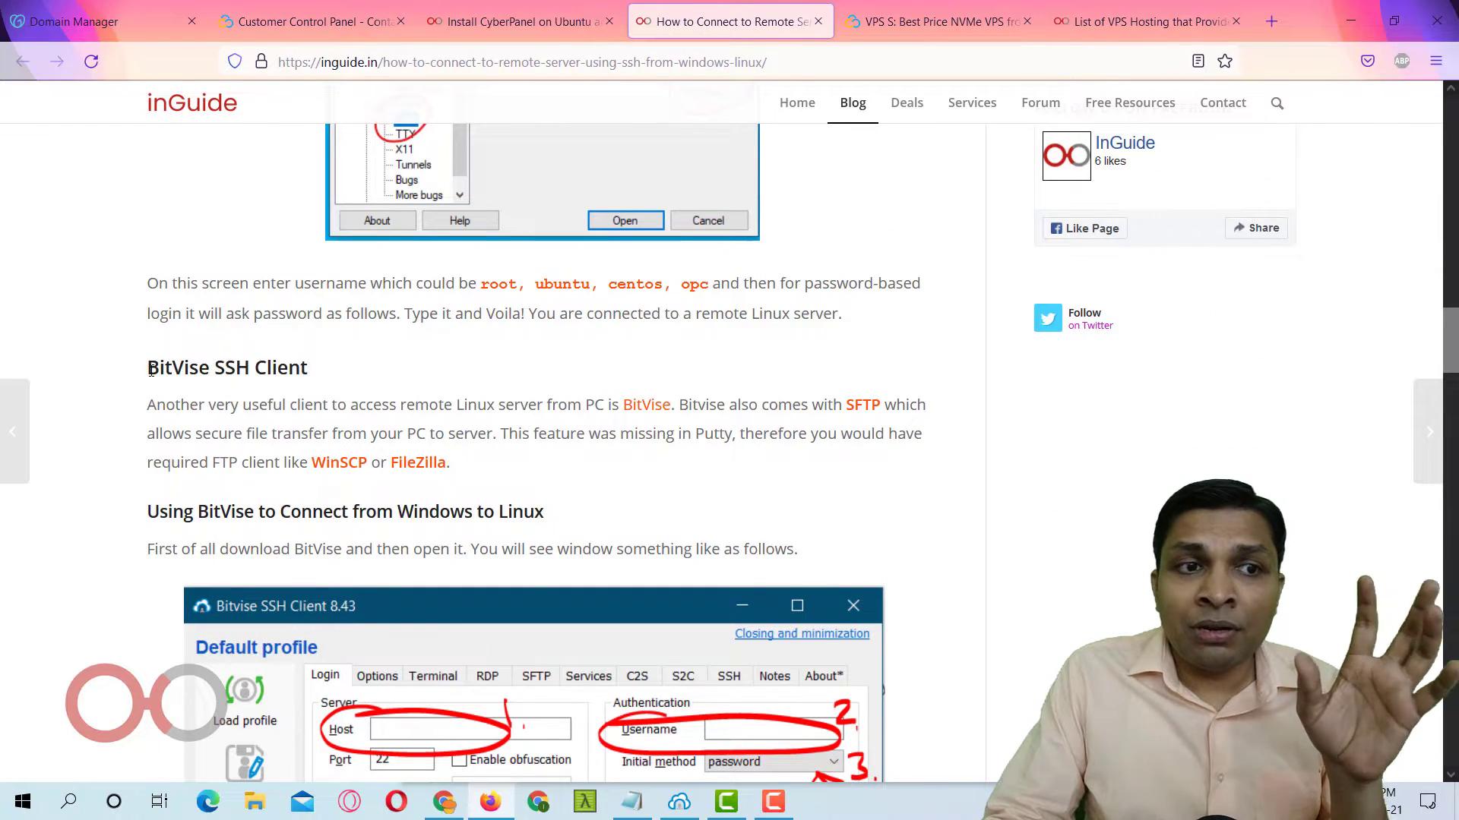
left_click_drag(151, 370, 326, 388)
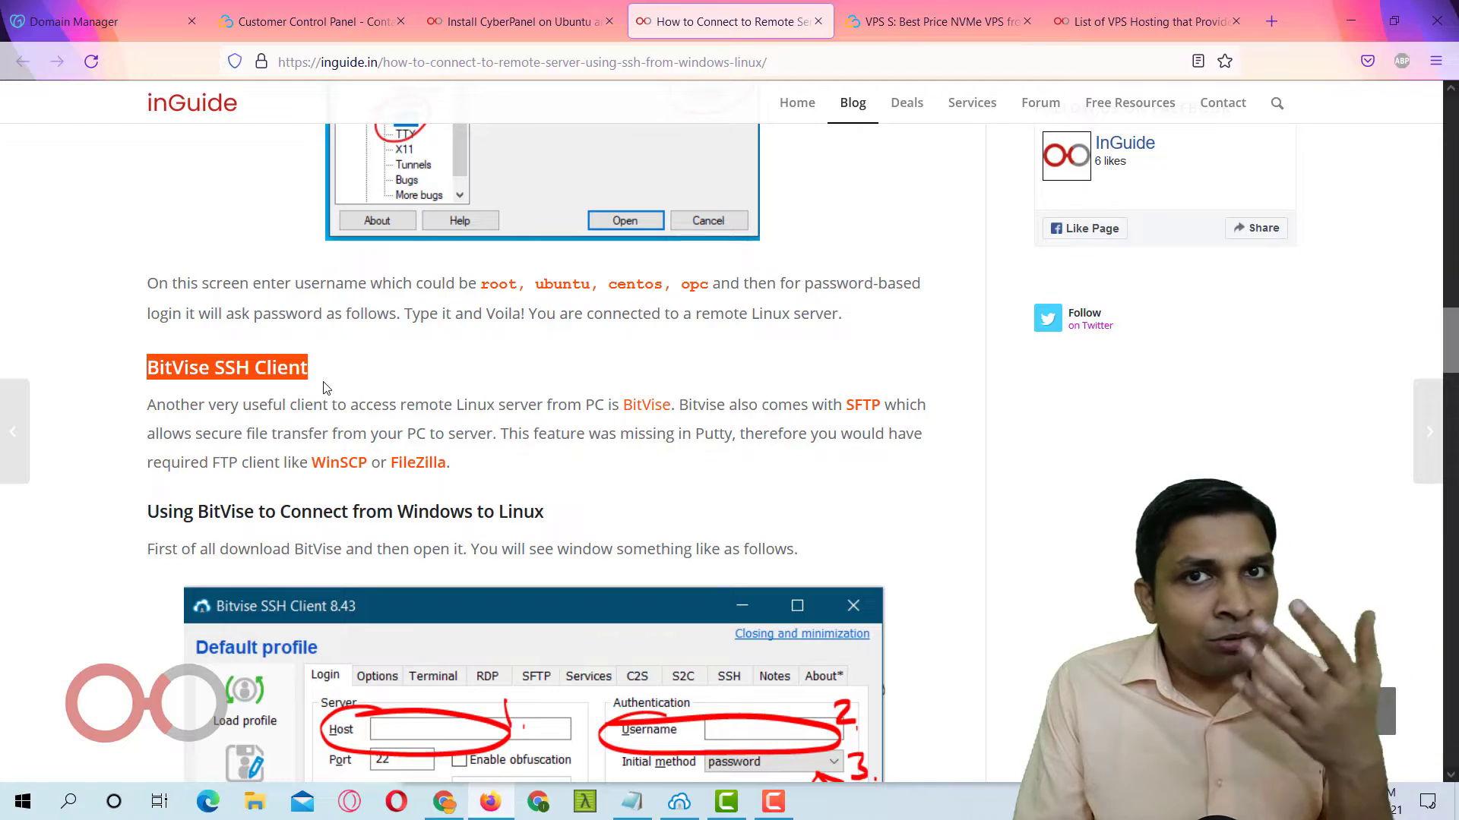
Highlight the example ssh login command, then bring Bitvise SSH Client in front of Firefox.
scroll(244, 449, "down", 10)
scroll(247, 487, "down", 15)
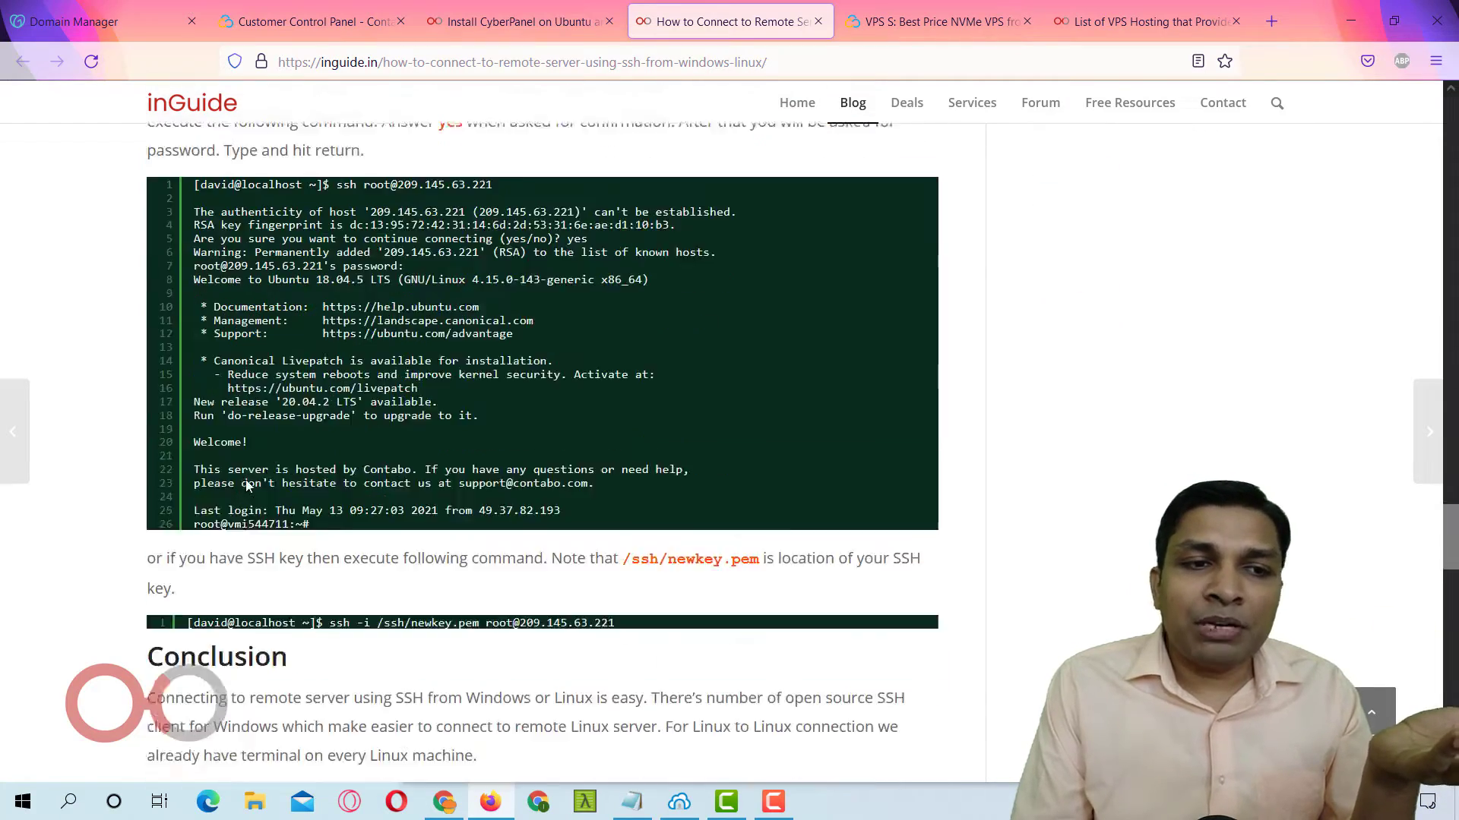
scroll(293, 510, "up", 10)
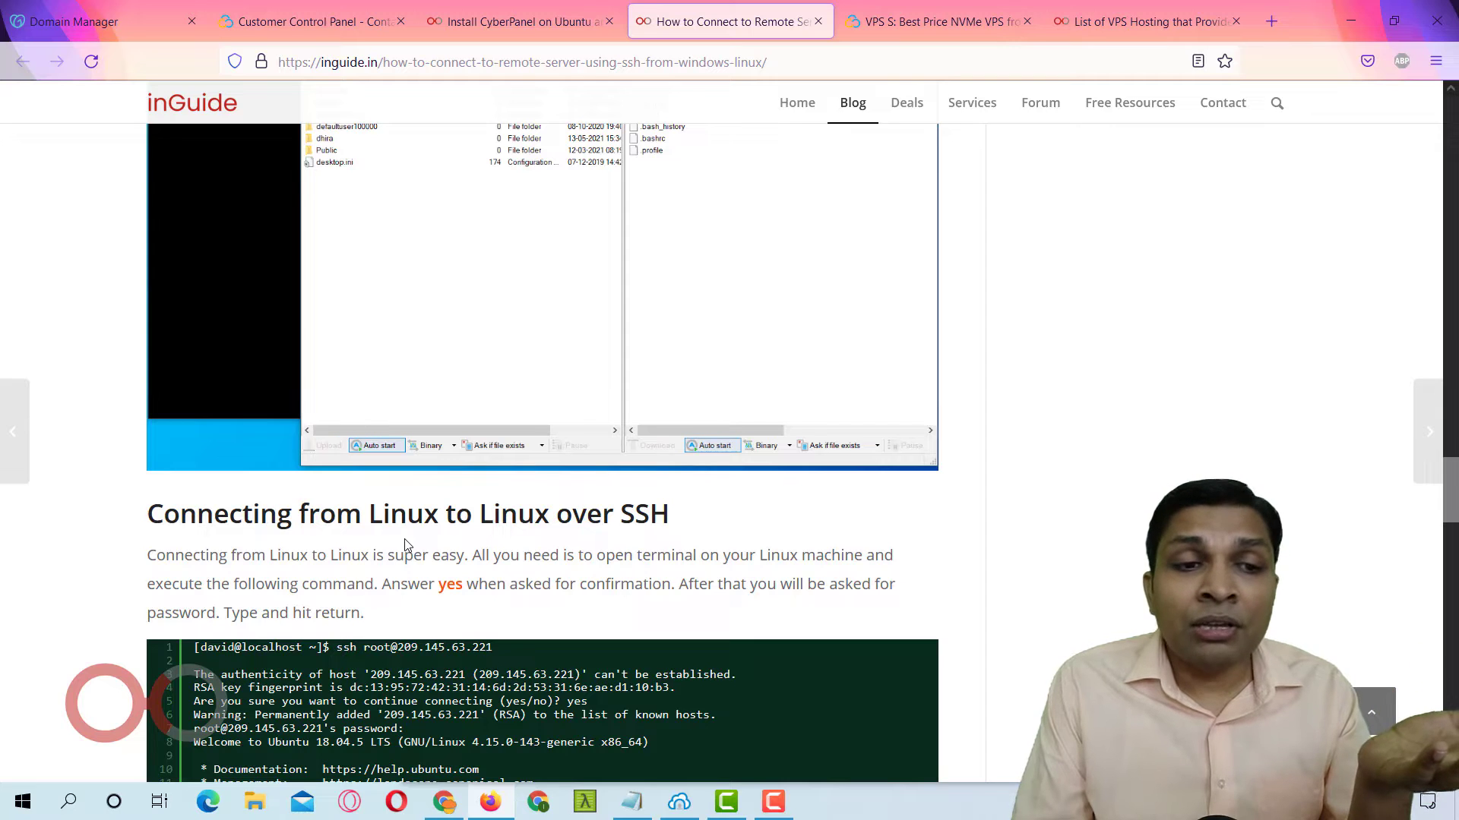
scroll(405, 544, "down", 1)
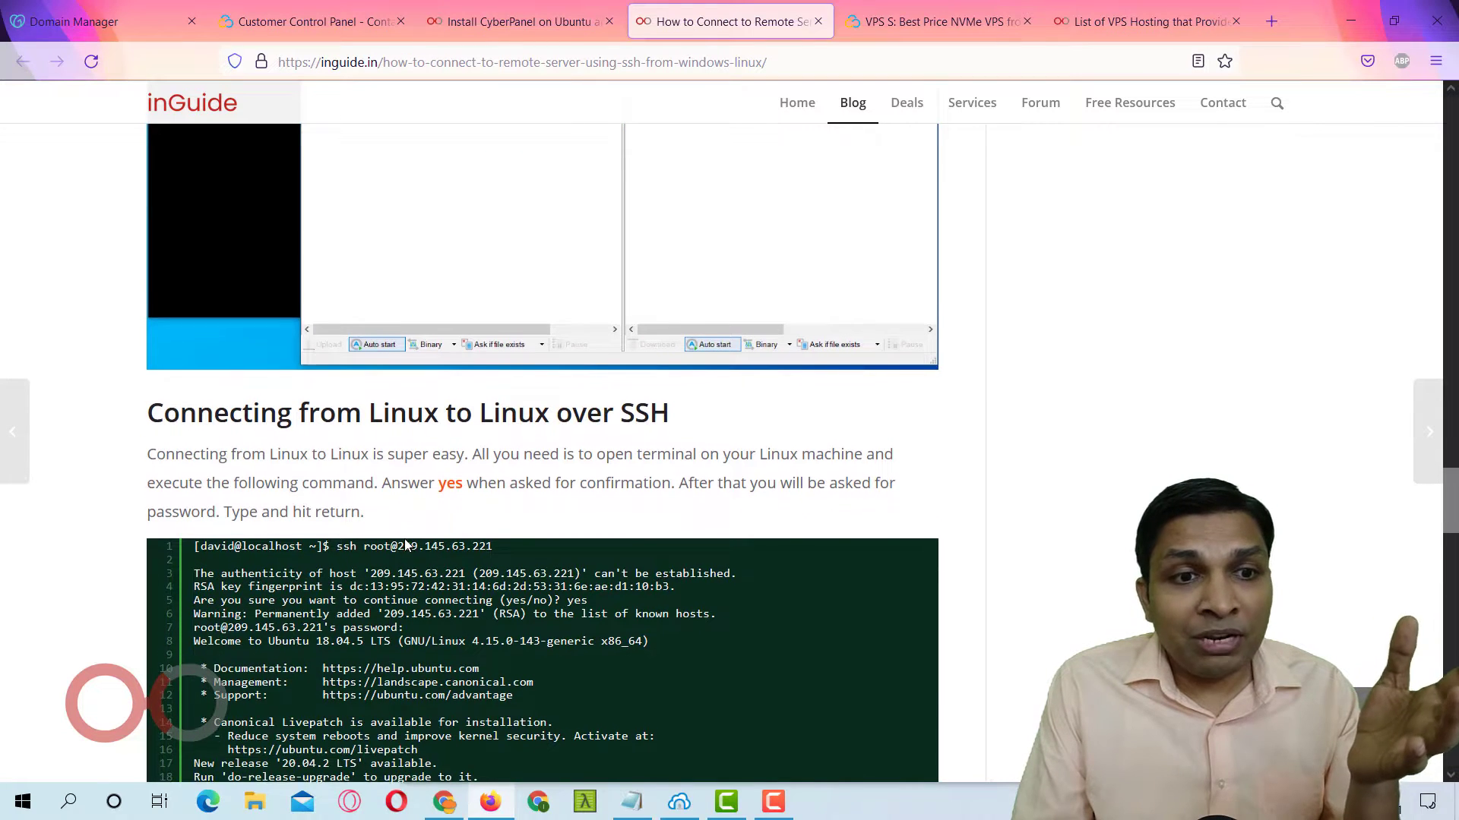
scroll(405, 544, "down", 2)
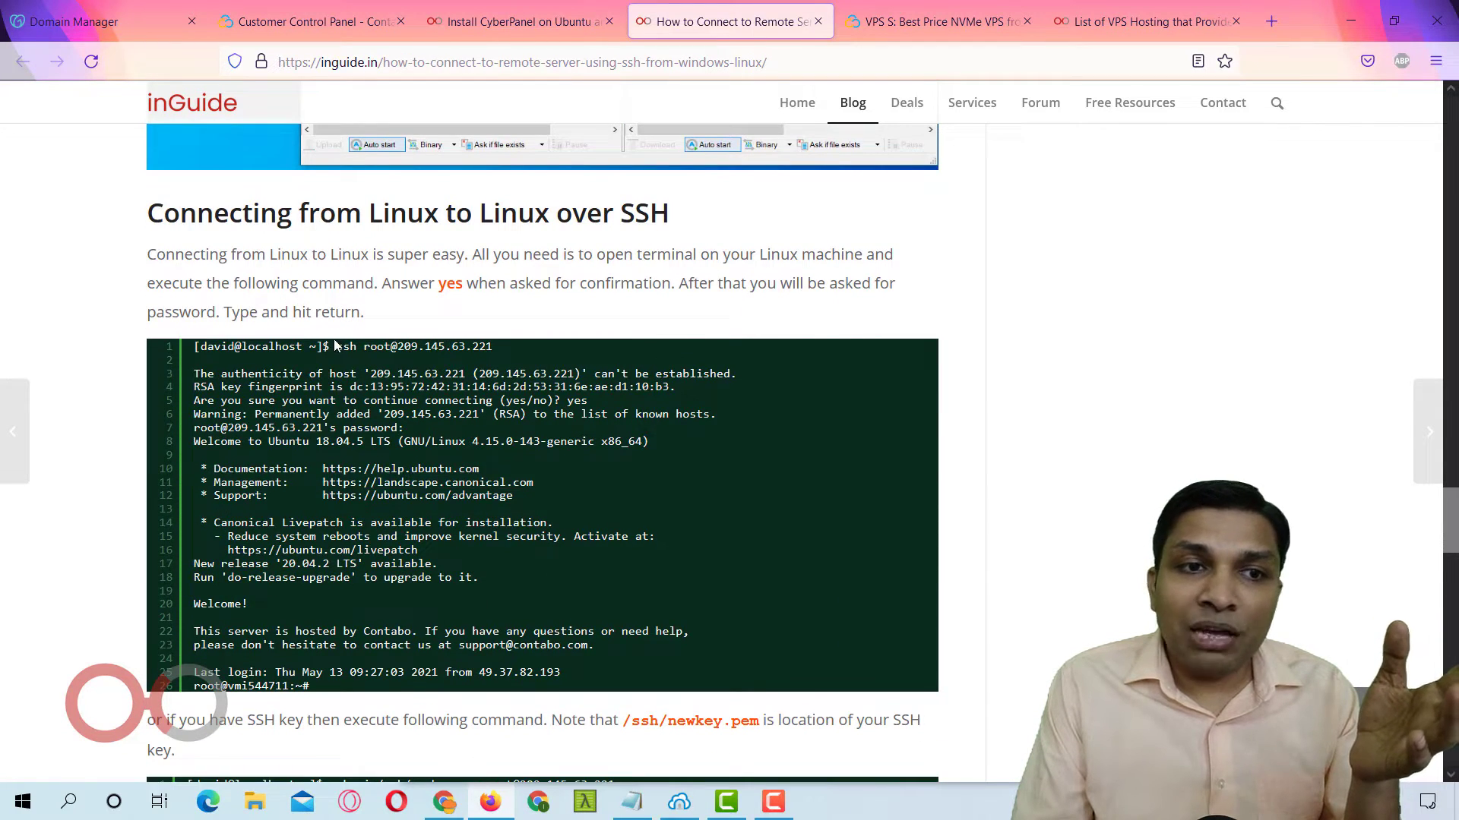
left_click_drag(336, 347, 490, 348)
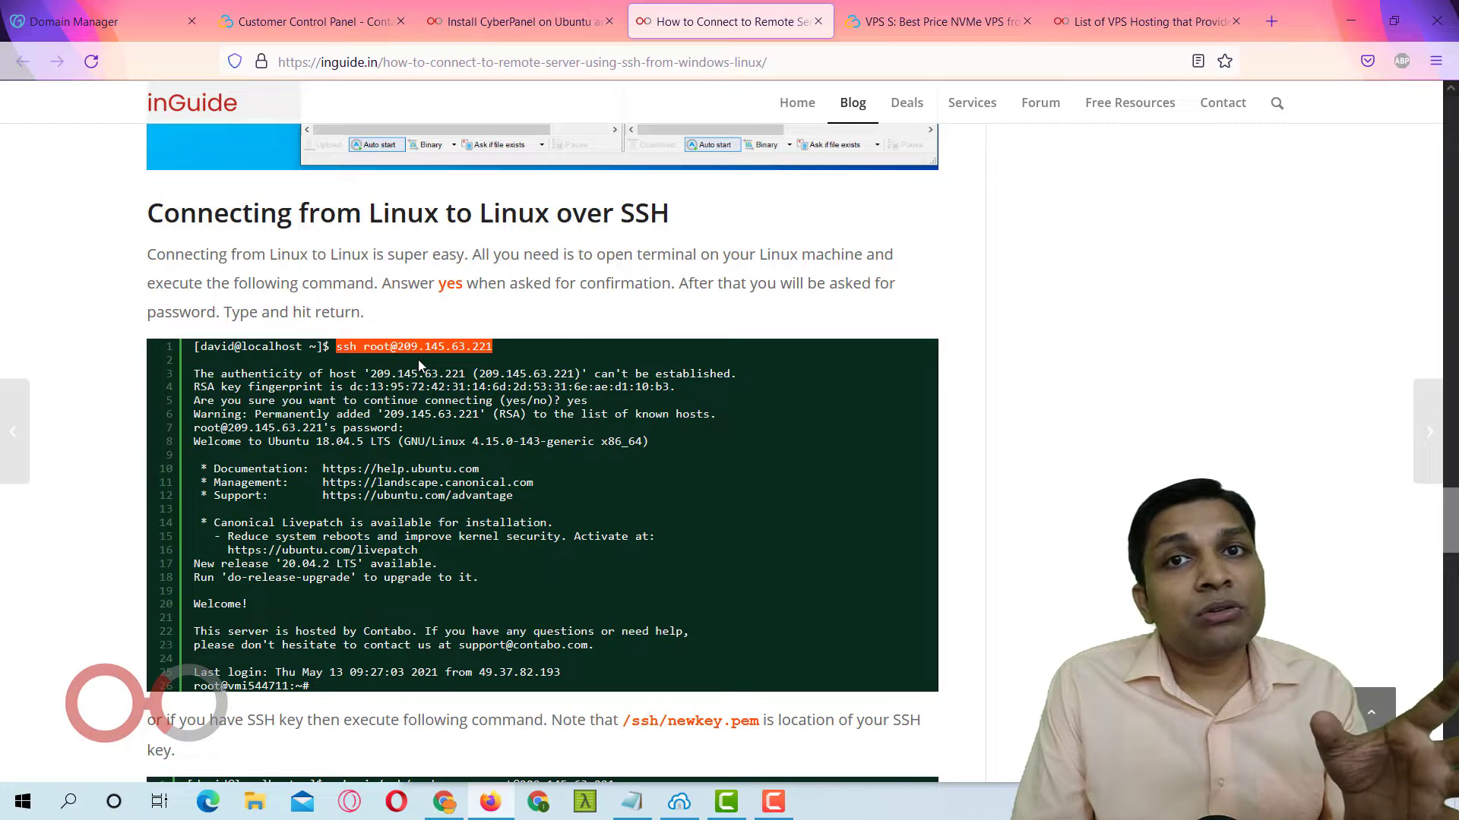
scroll(456, 329, "up", 10)
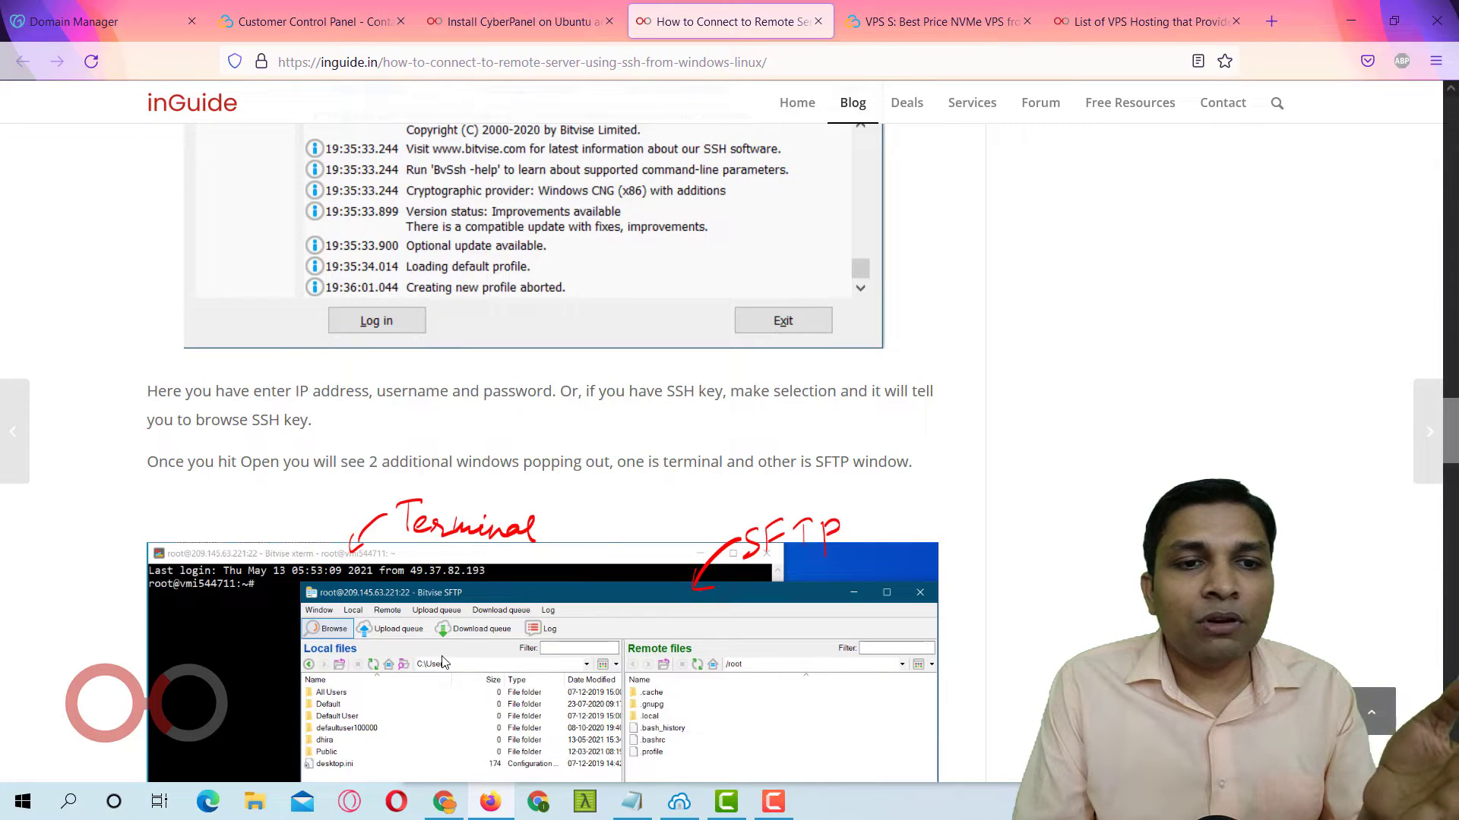
scroll(479, 566, "up", 8)
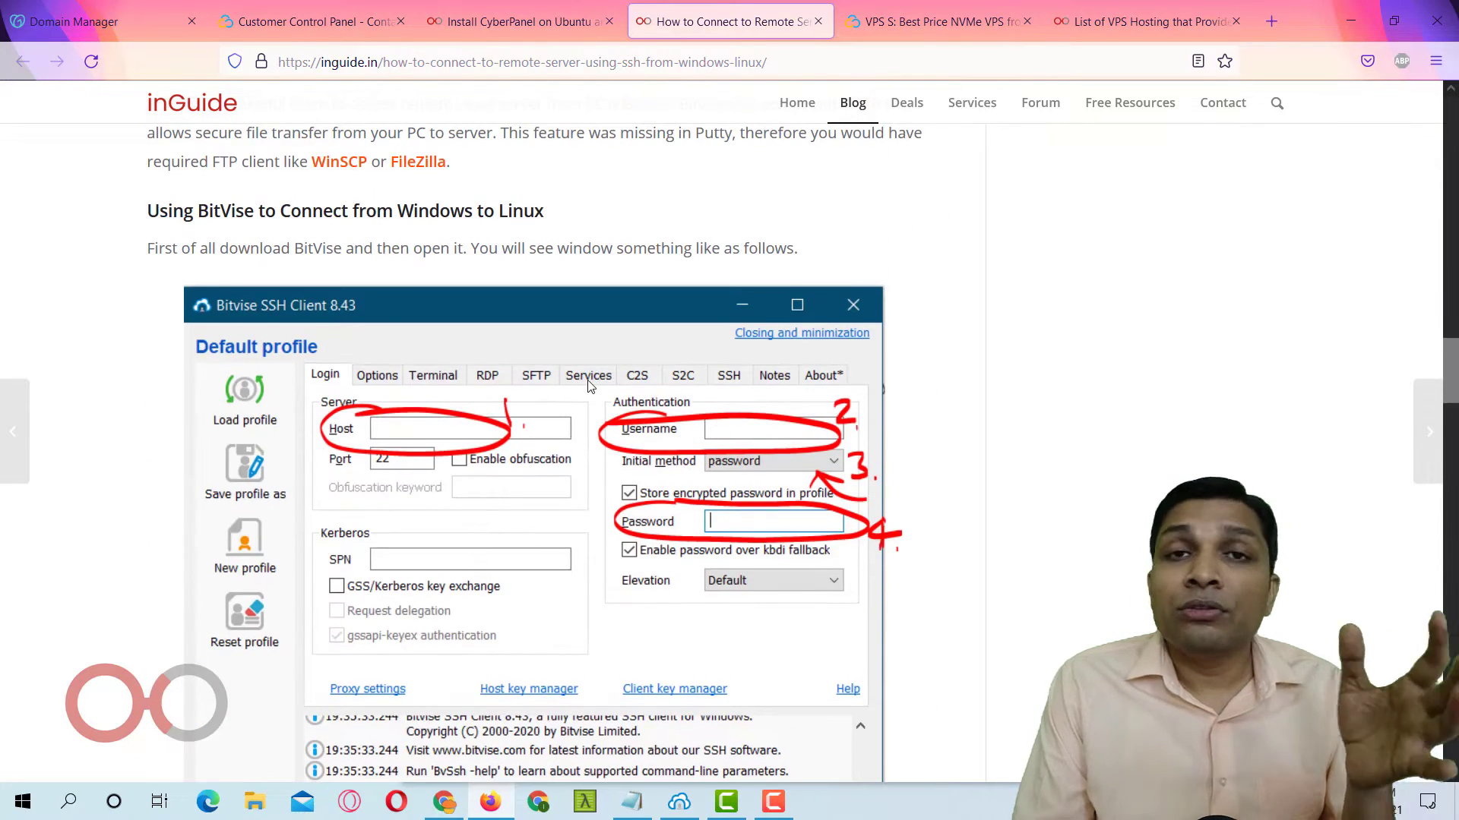
left_click(680, 801)
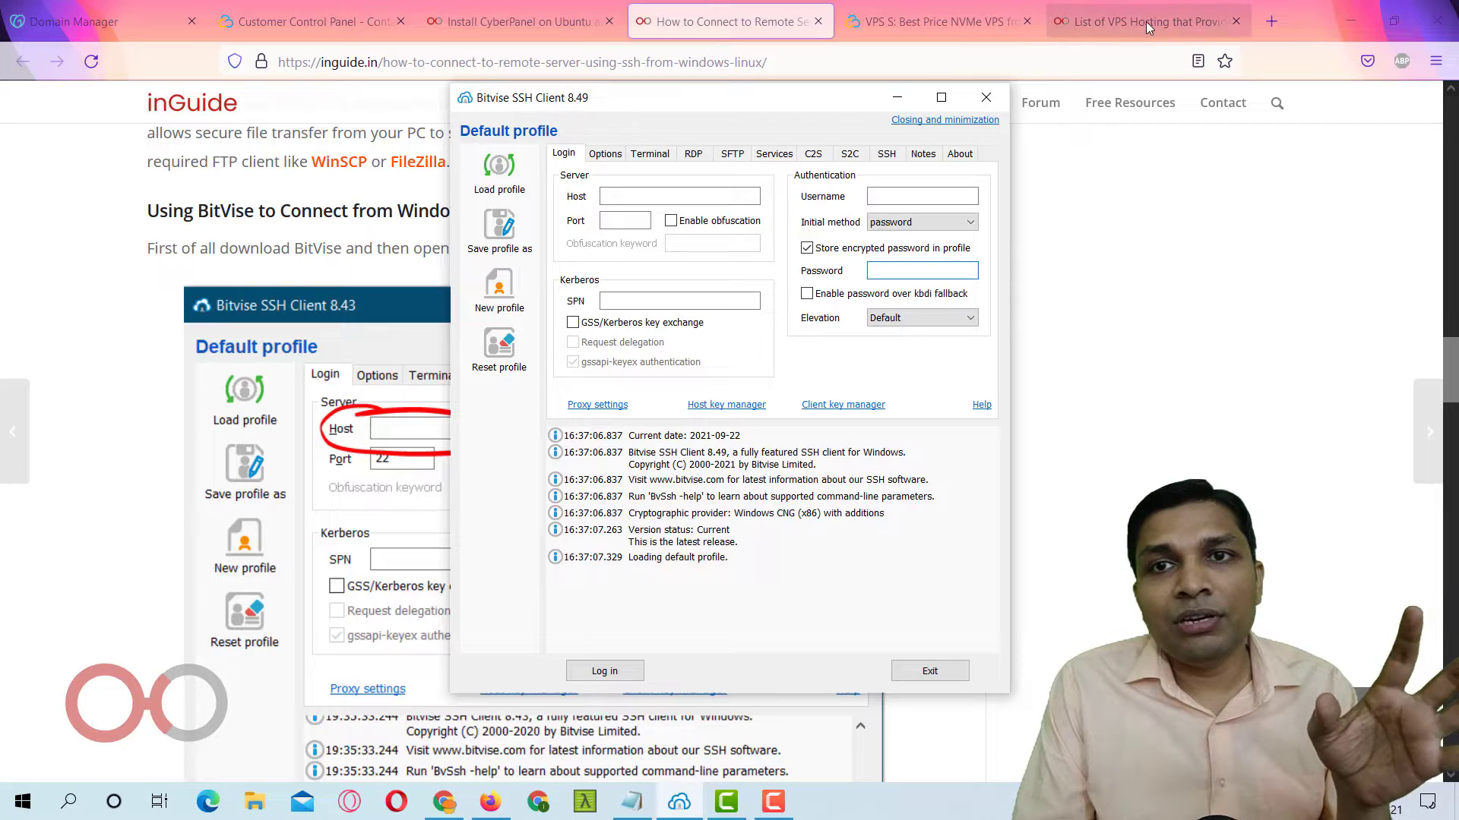
Search Google for 'bitvise' in a new tab and open the Bitvise Download Area.
left_click(1272, 23)
type("bi")
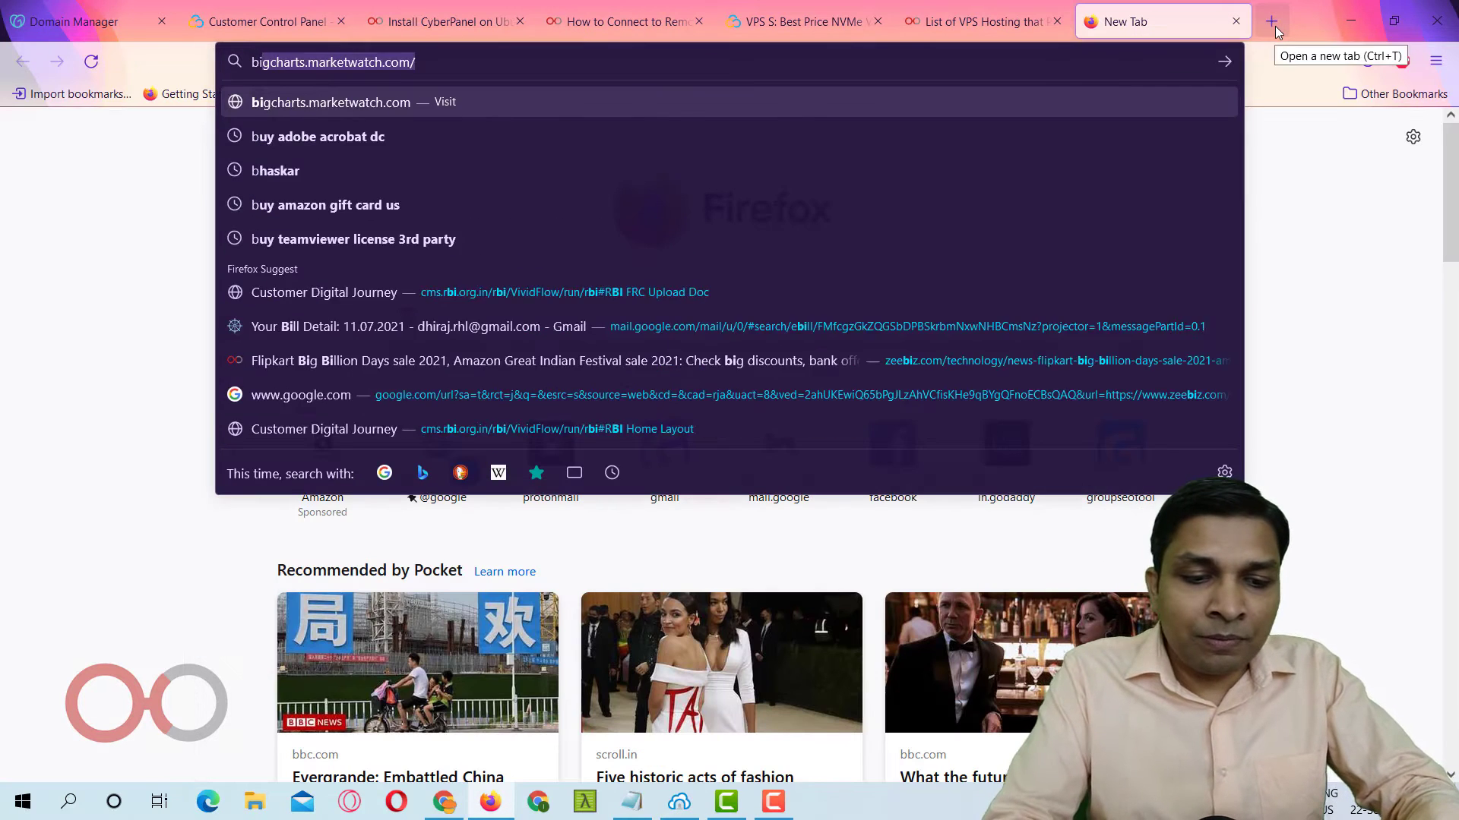
type("tvise")
key("Return")
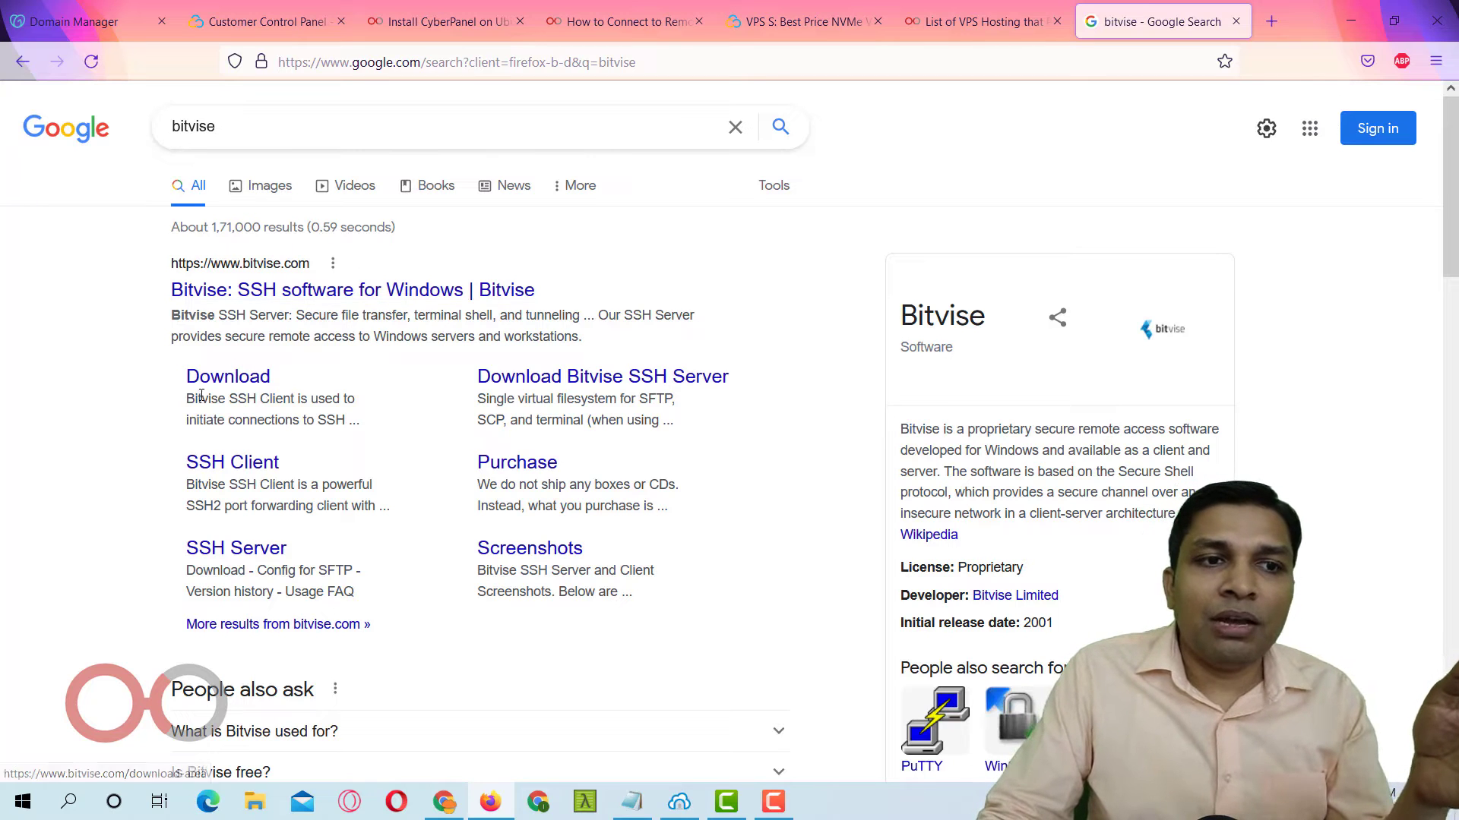
left_click(238, 387)
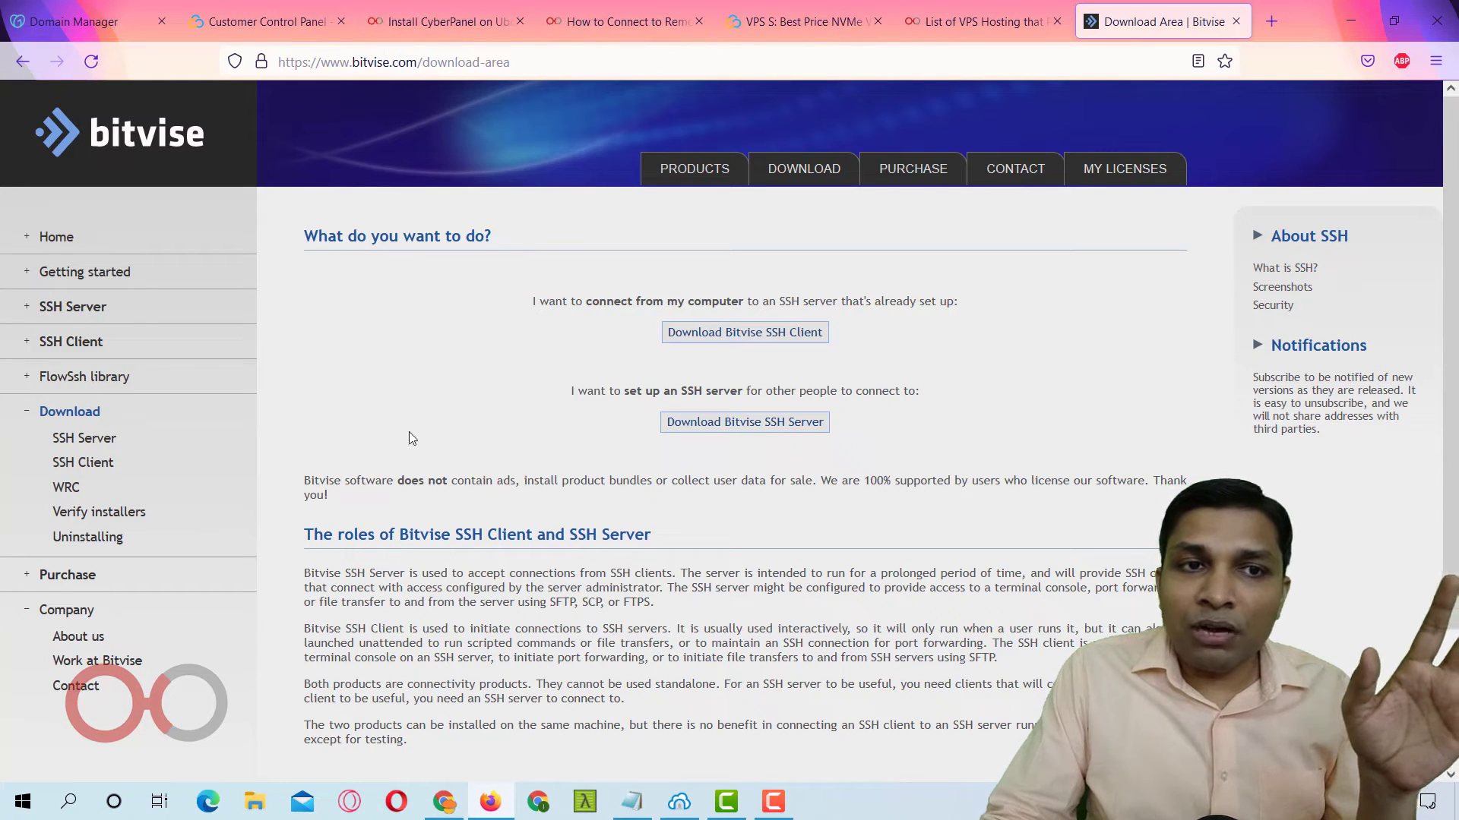
Return to the Install CyberPanel guide's Connecting to Remote VPS section with Bitvise in front.
left_click(680, 802)
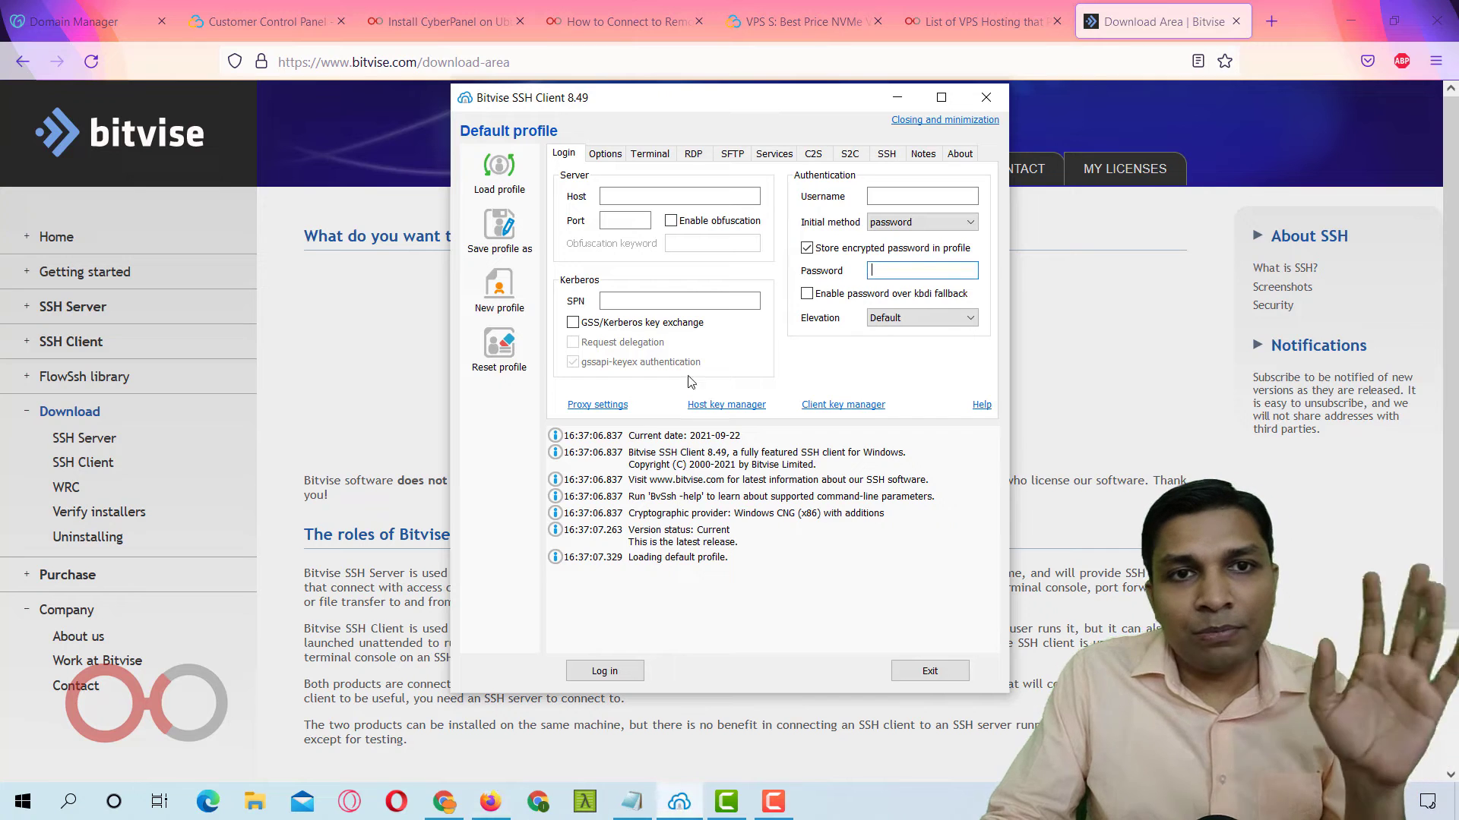
left_click(508, 28)
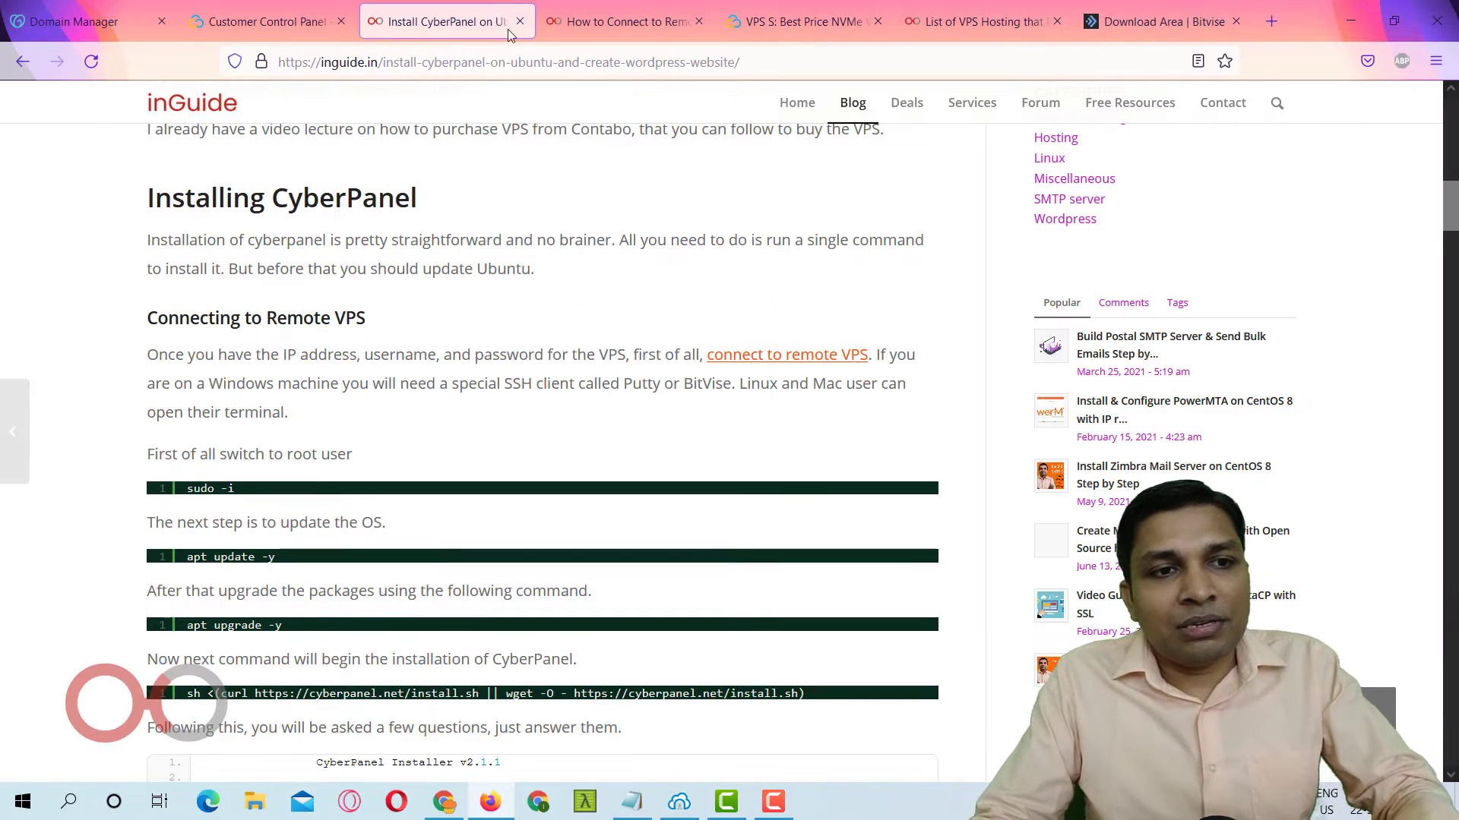
scroll(619, 265, "down", 2)
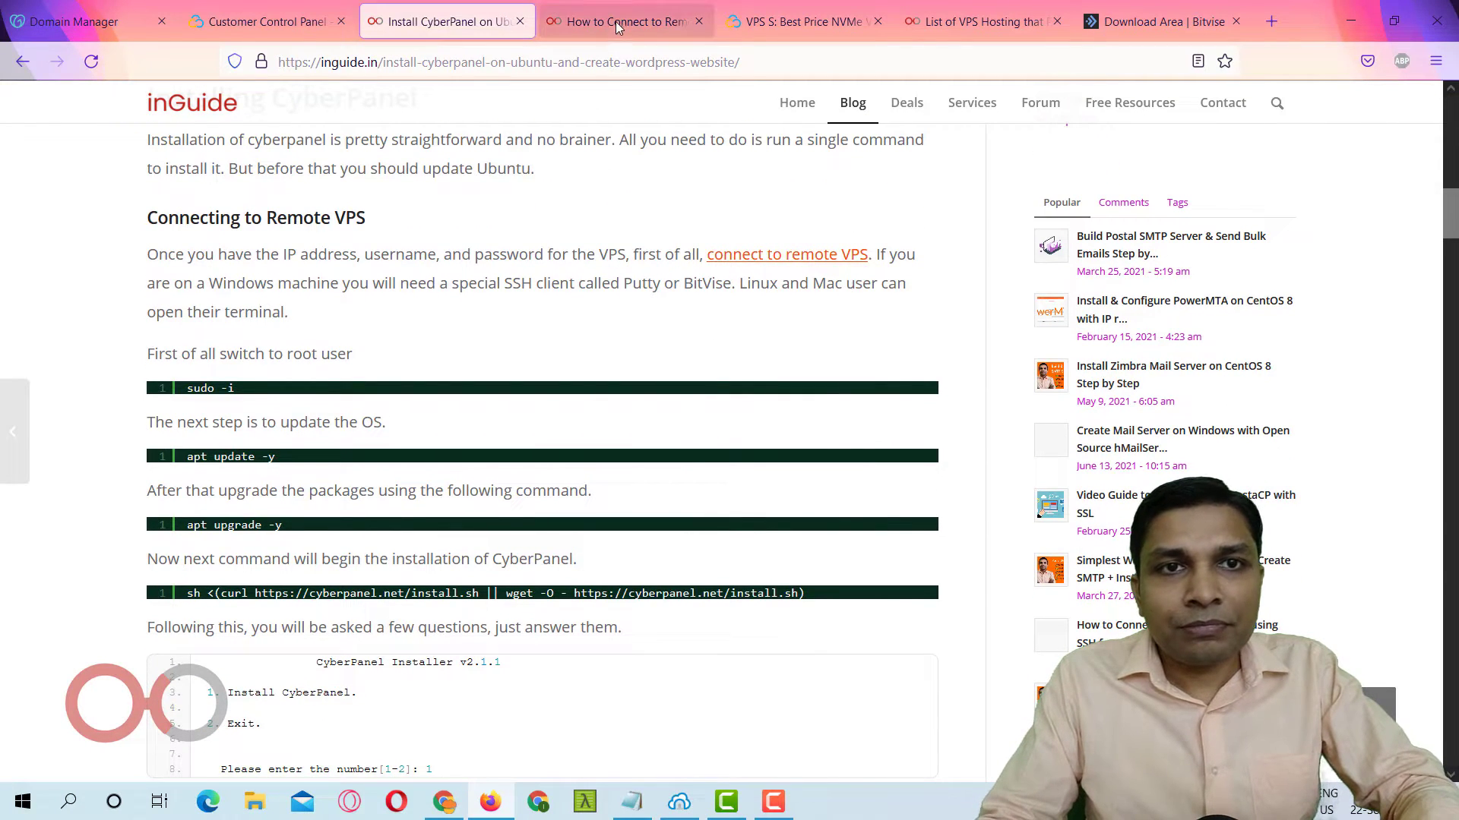
left_click(679, 801)
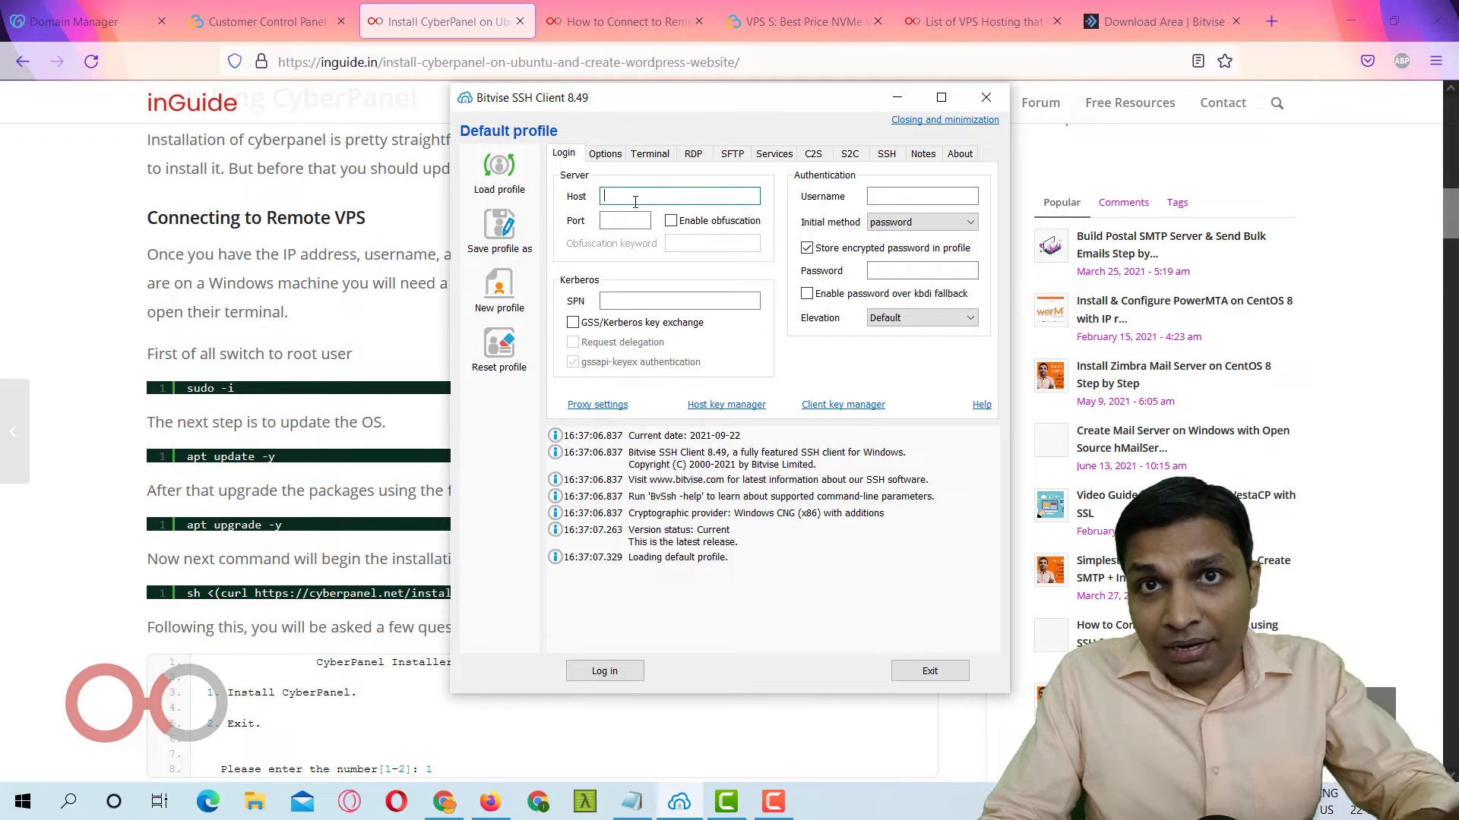
Copy the server IP 194.163.163.12 from Notepad into Host and move to Username for root.
left_click(632, 802)
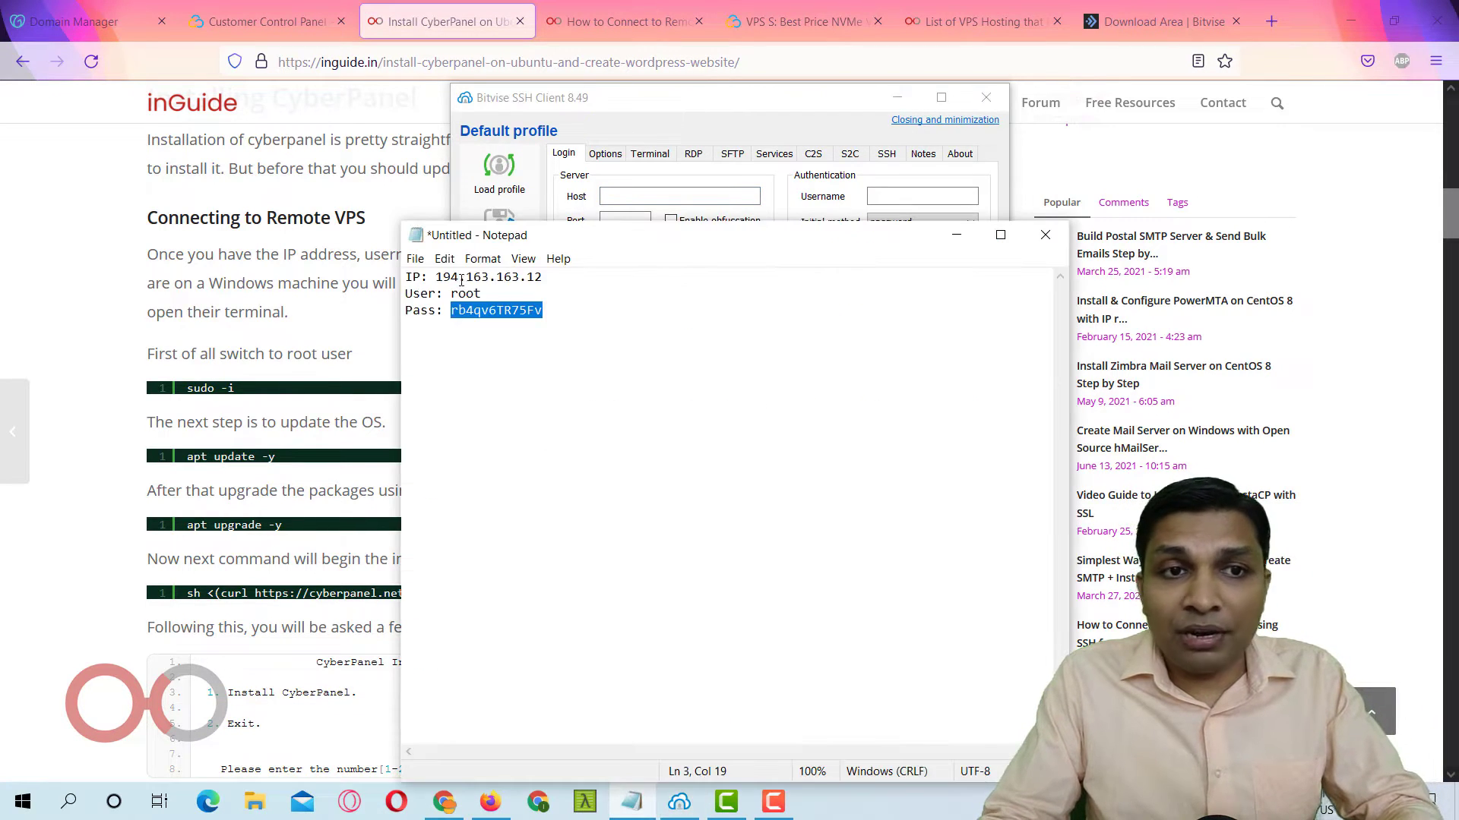
left_click_drag(437, 275, 544, 277)
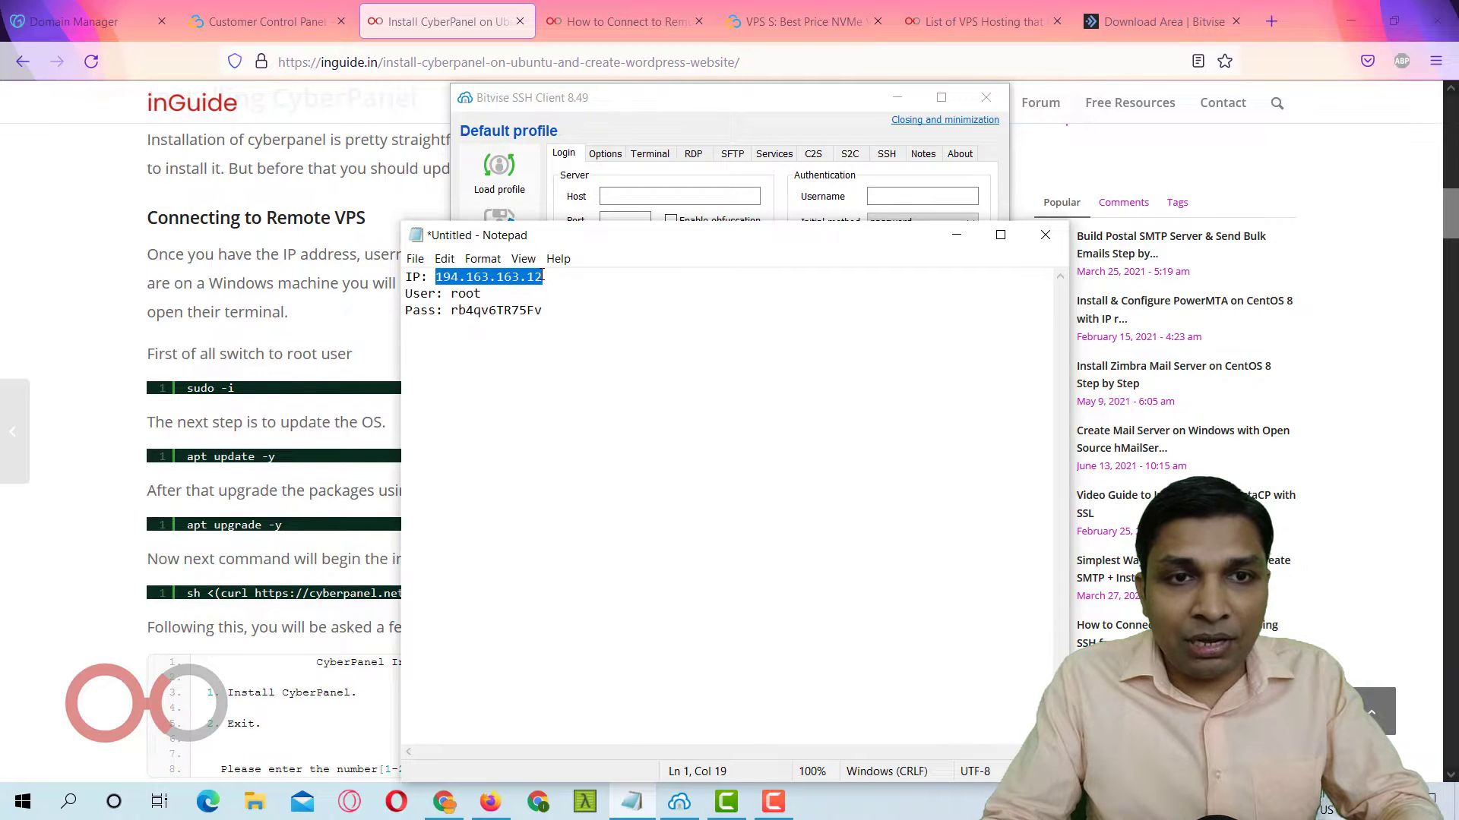
key("ctrl+c")
left_click(695, 198)
key("ctrl+v")
left_click(883, 194)
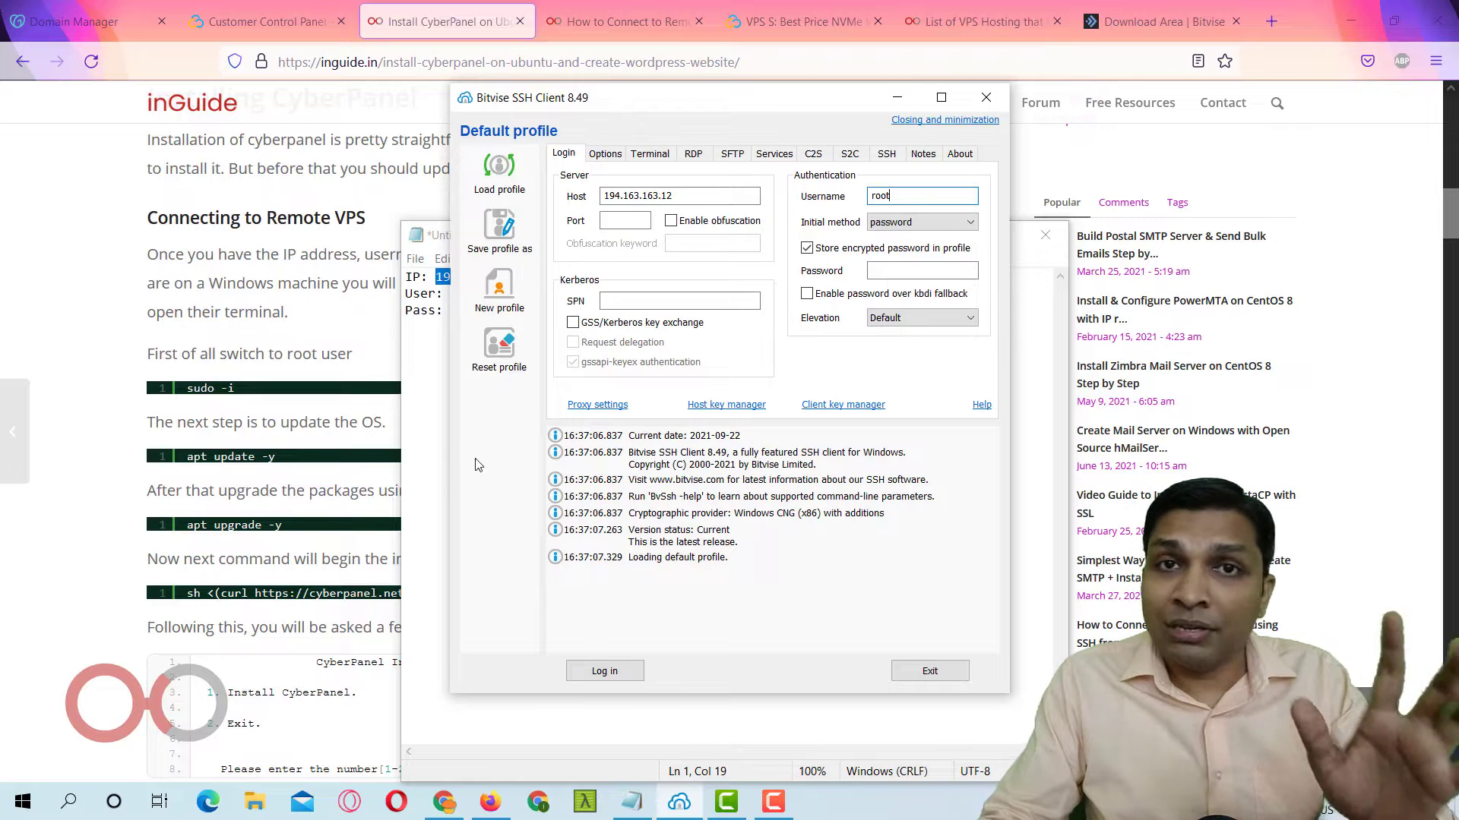
Copy the server password from Notepad and paste it into the Password field.
left_click(407, 486)
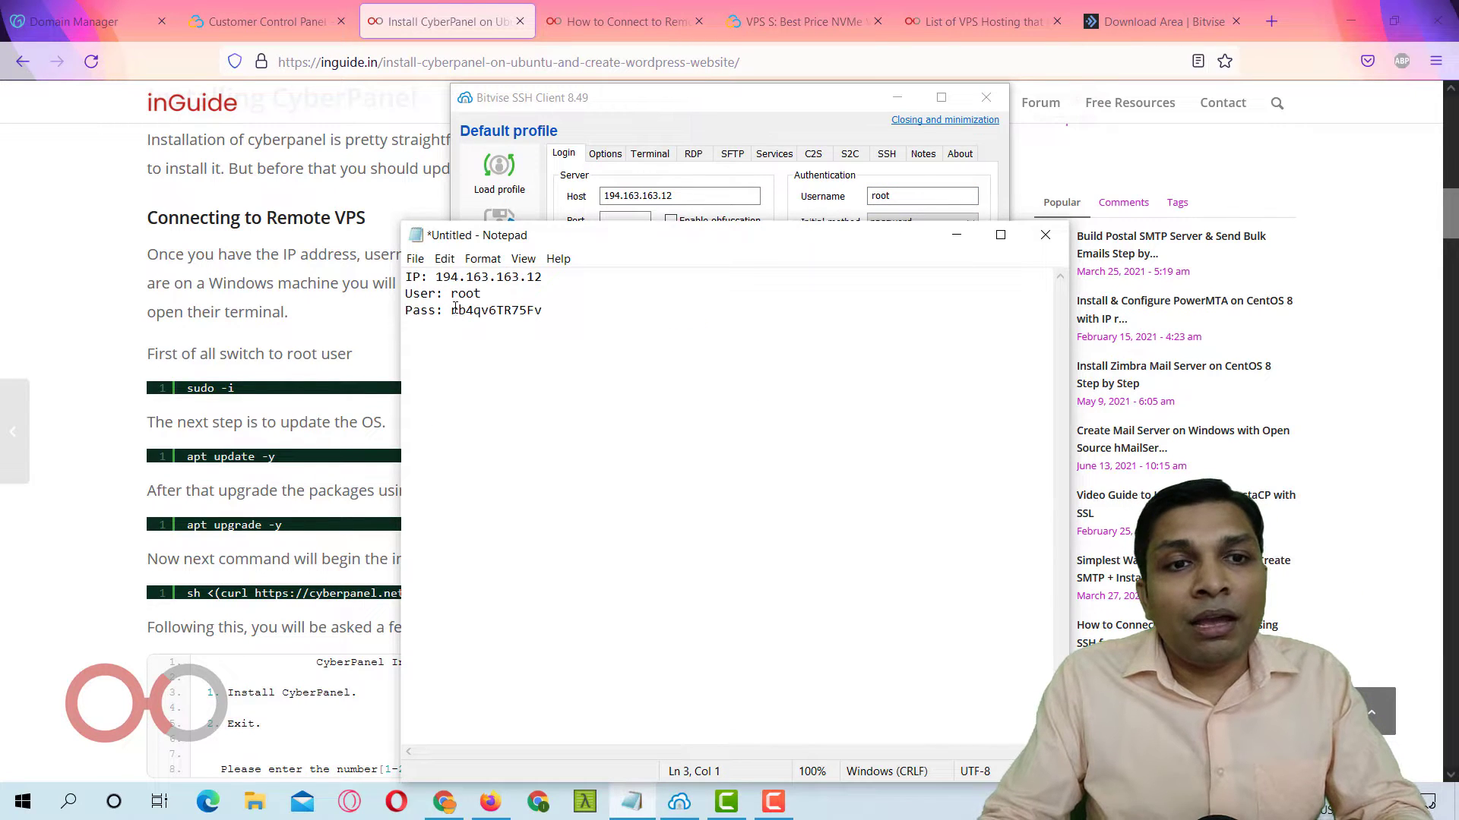
left_click_drag(451, 310, 556, 304)
key("ctrl+c")
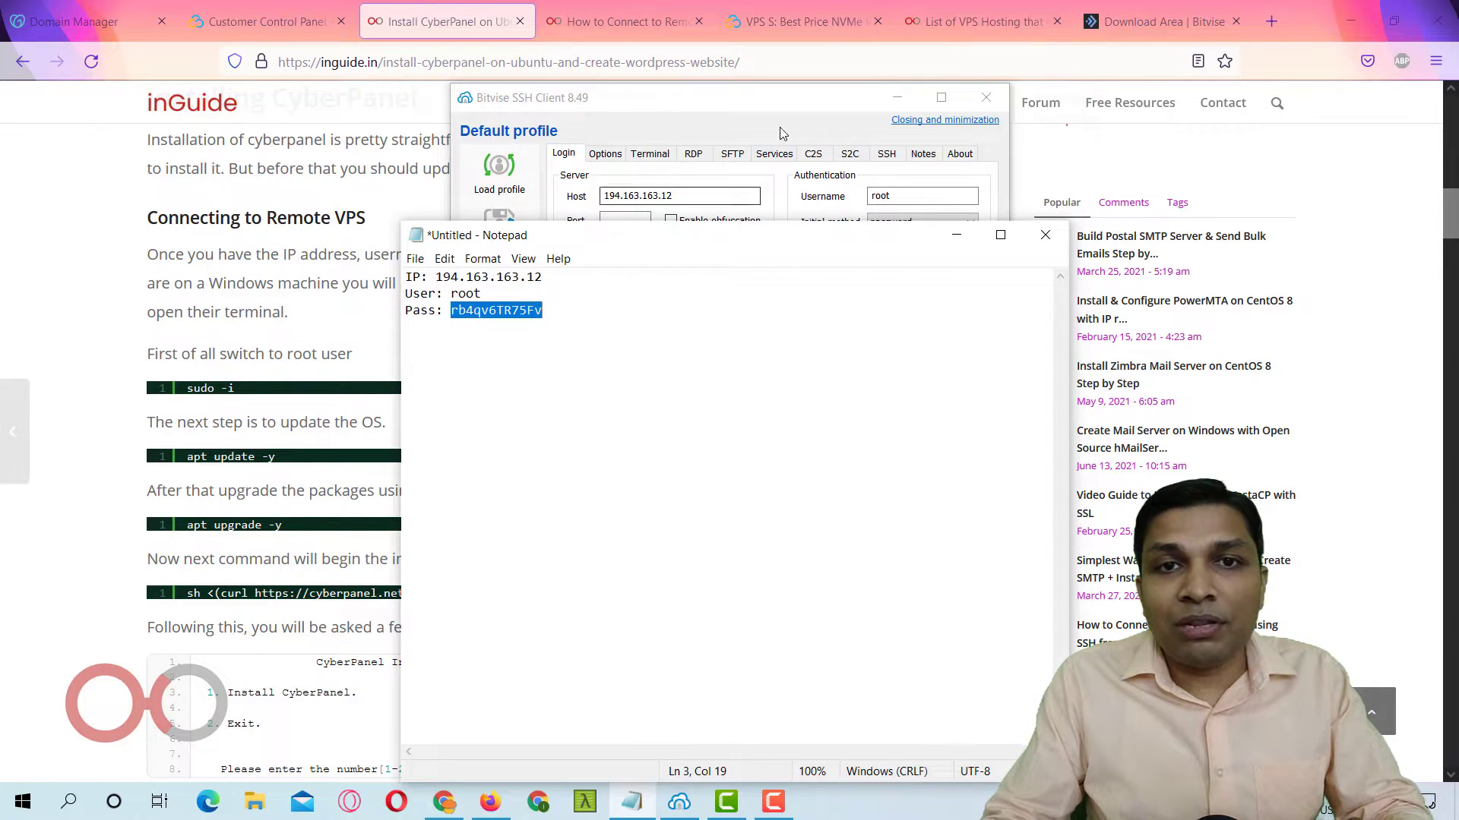
left_click(790, 107)
left_click(910, 271)
key("ctrl+v")
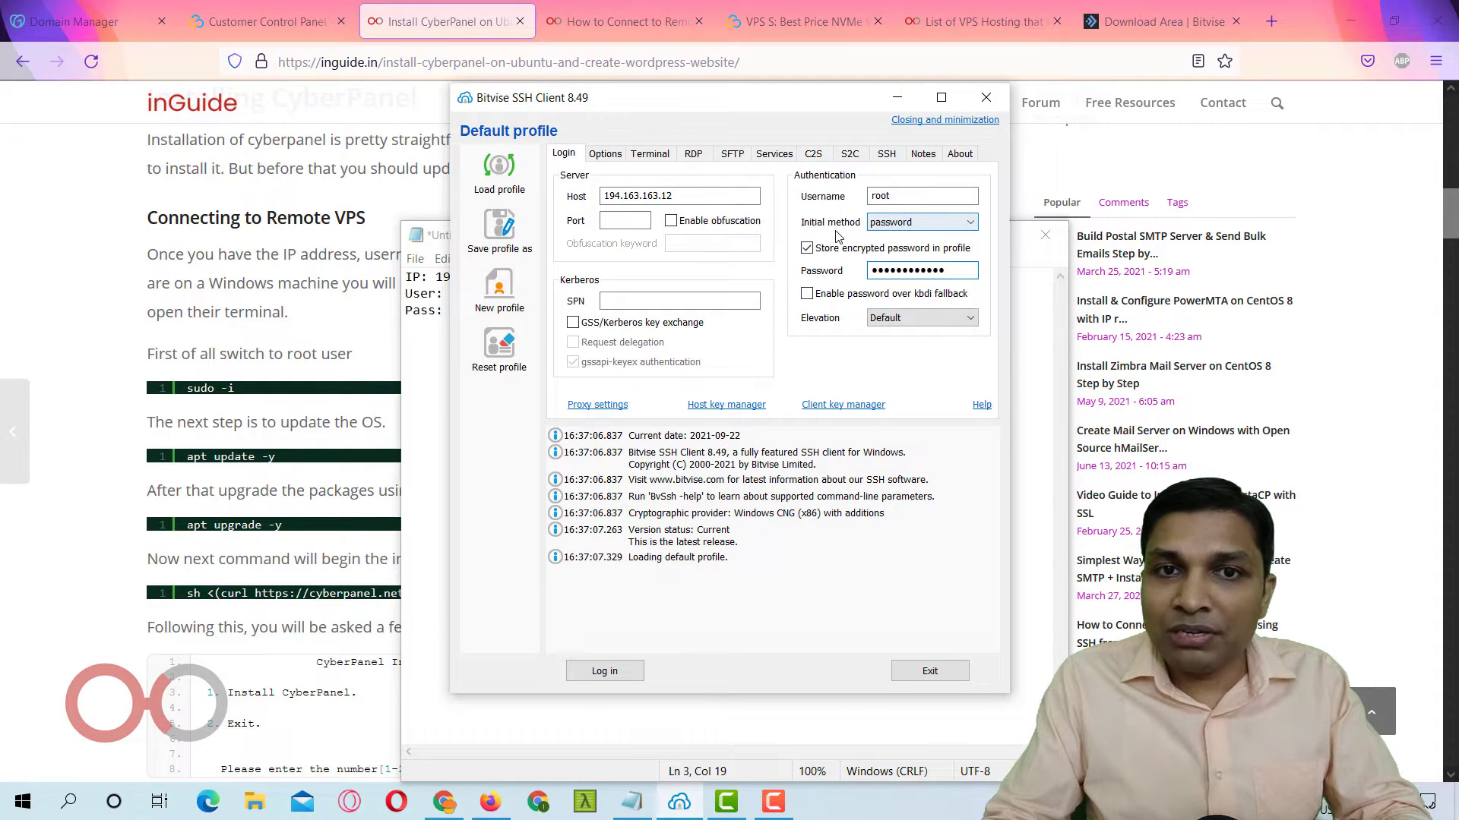
Keep the 'password' method, enable Store encrypted password, re-paste the password, and log in.
left_click(911, 222)
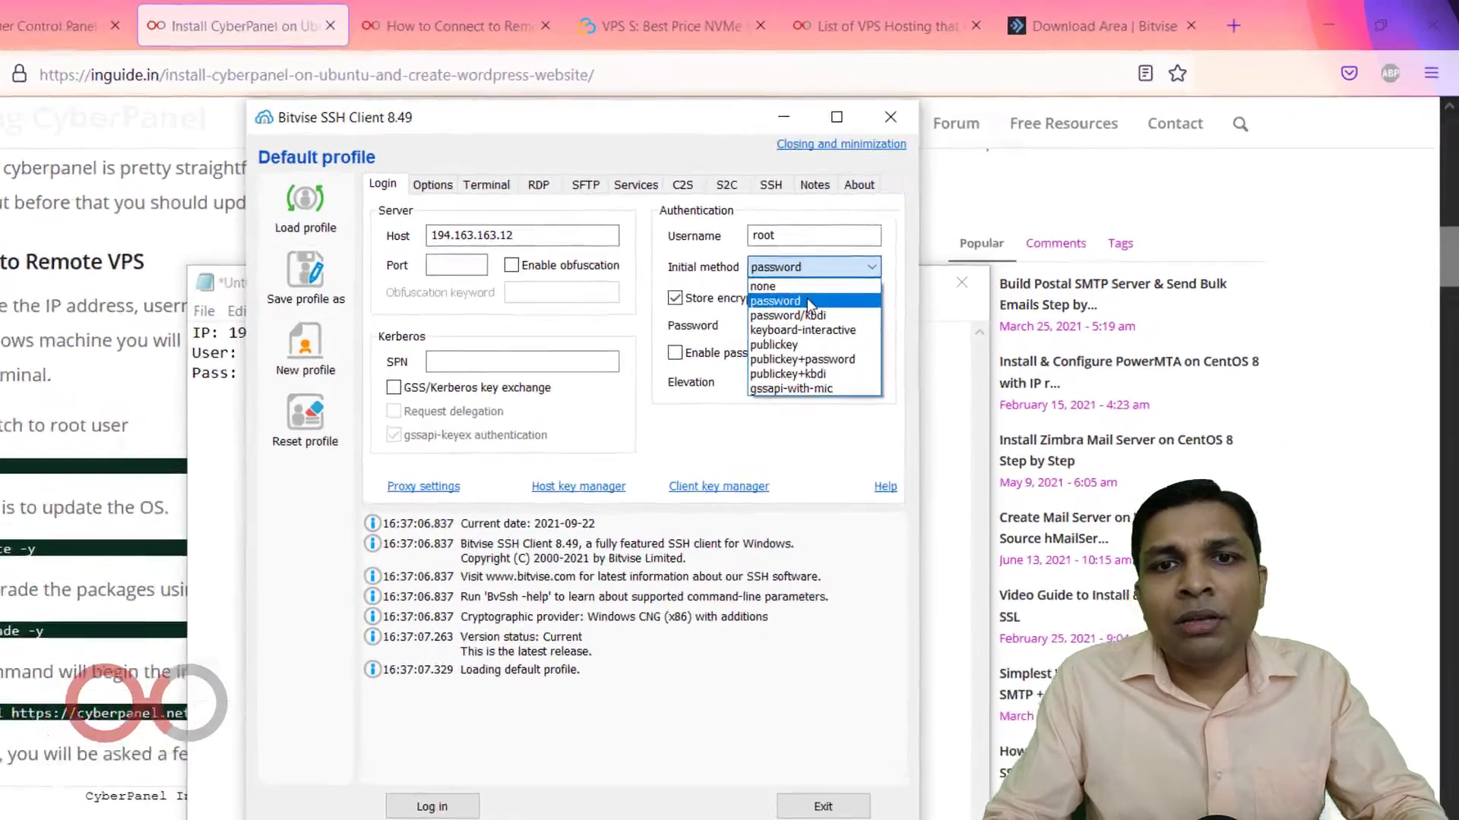
left_click(896, 251)
left_click(797, 361)
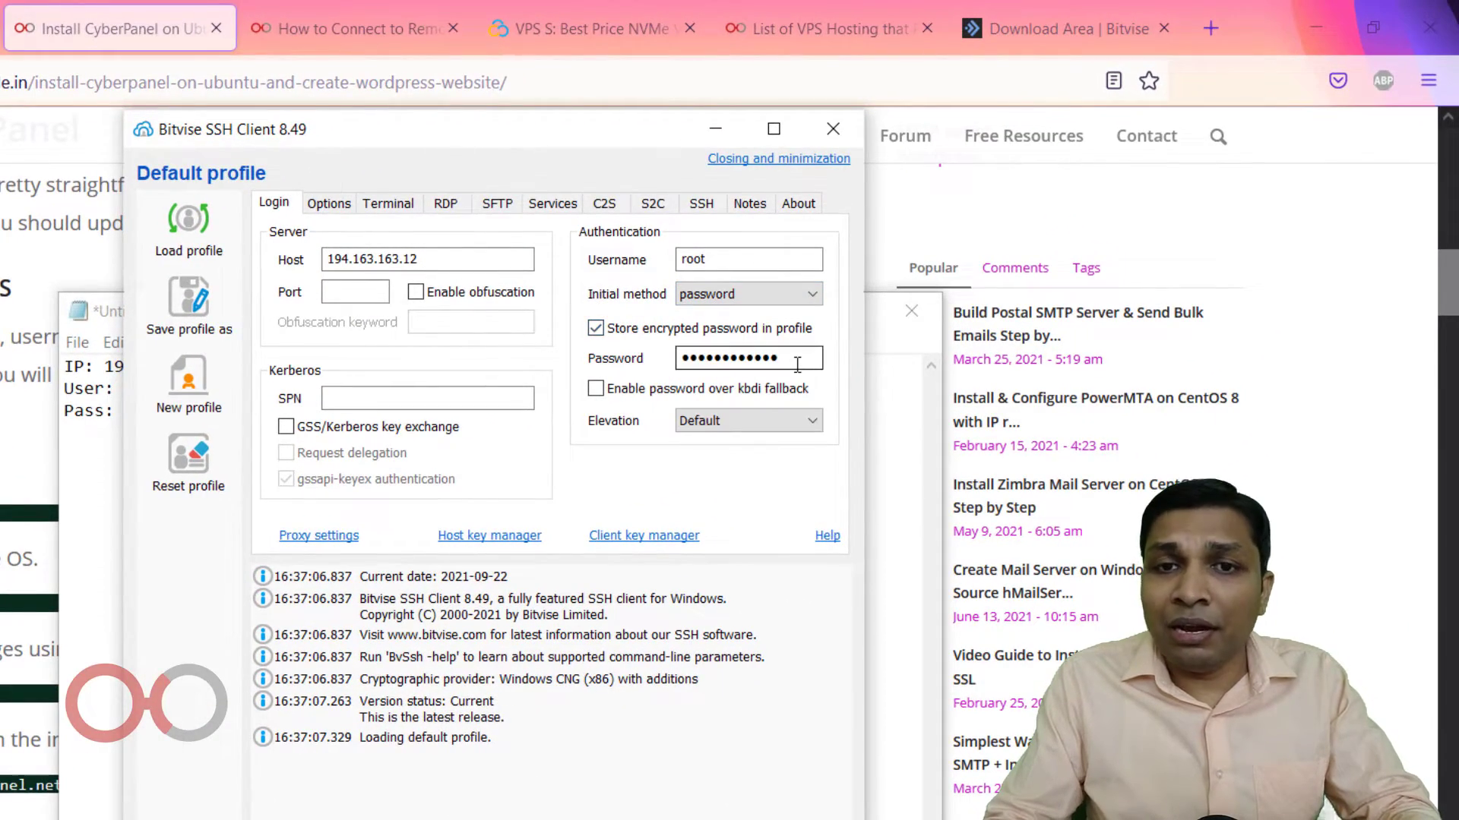
left_click(597, 328)
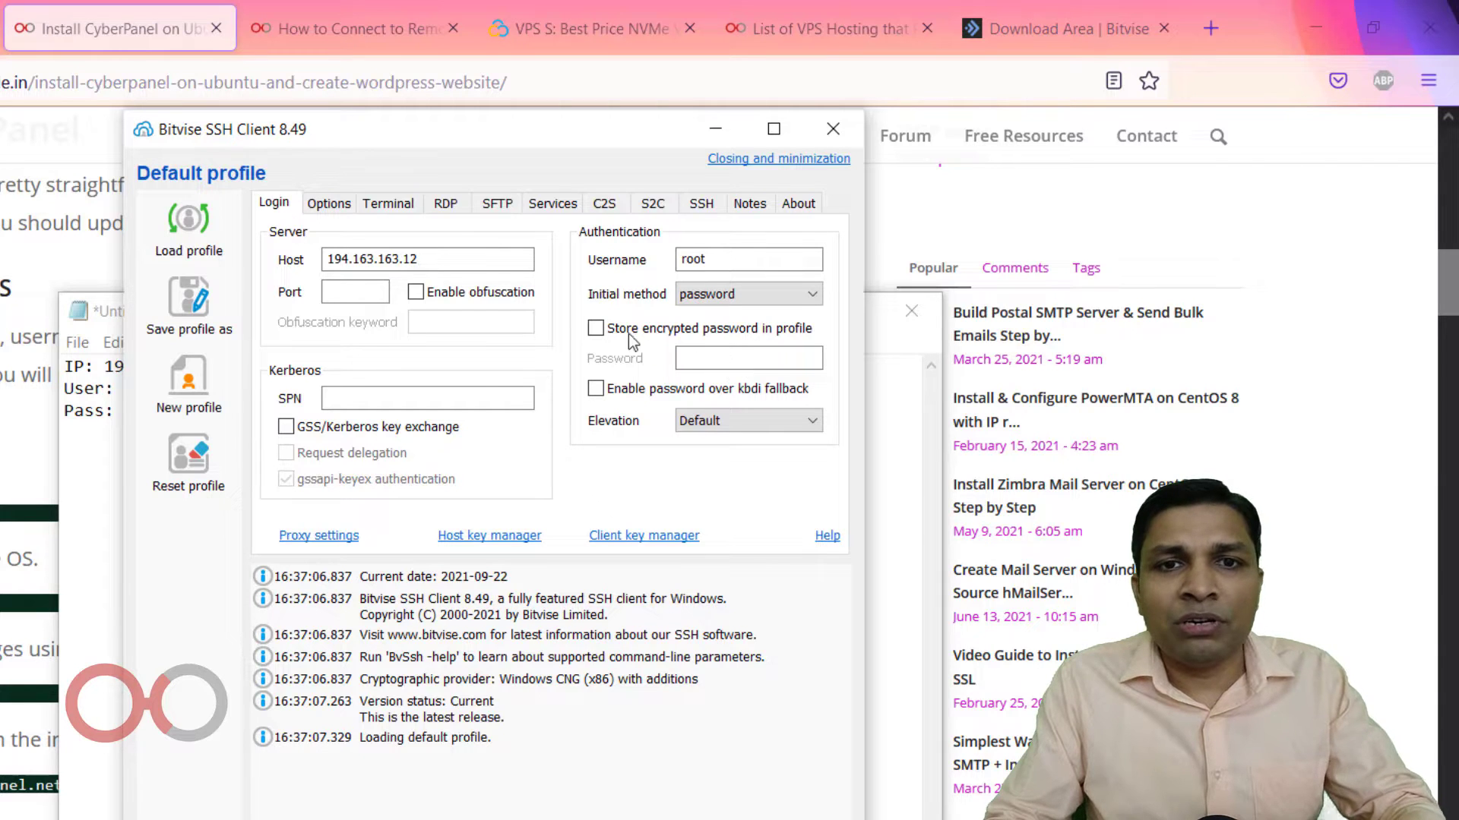
left_click(597, 329)
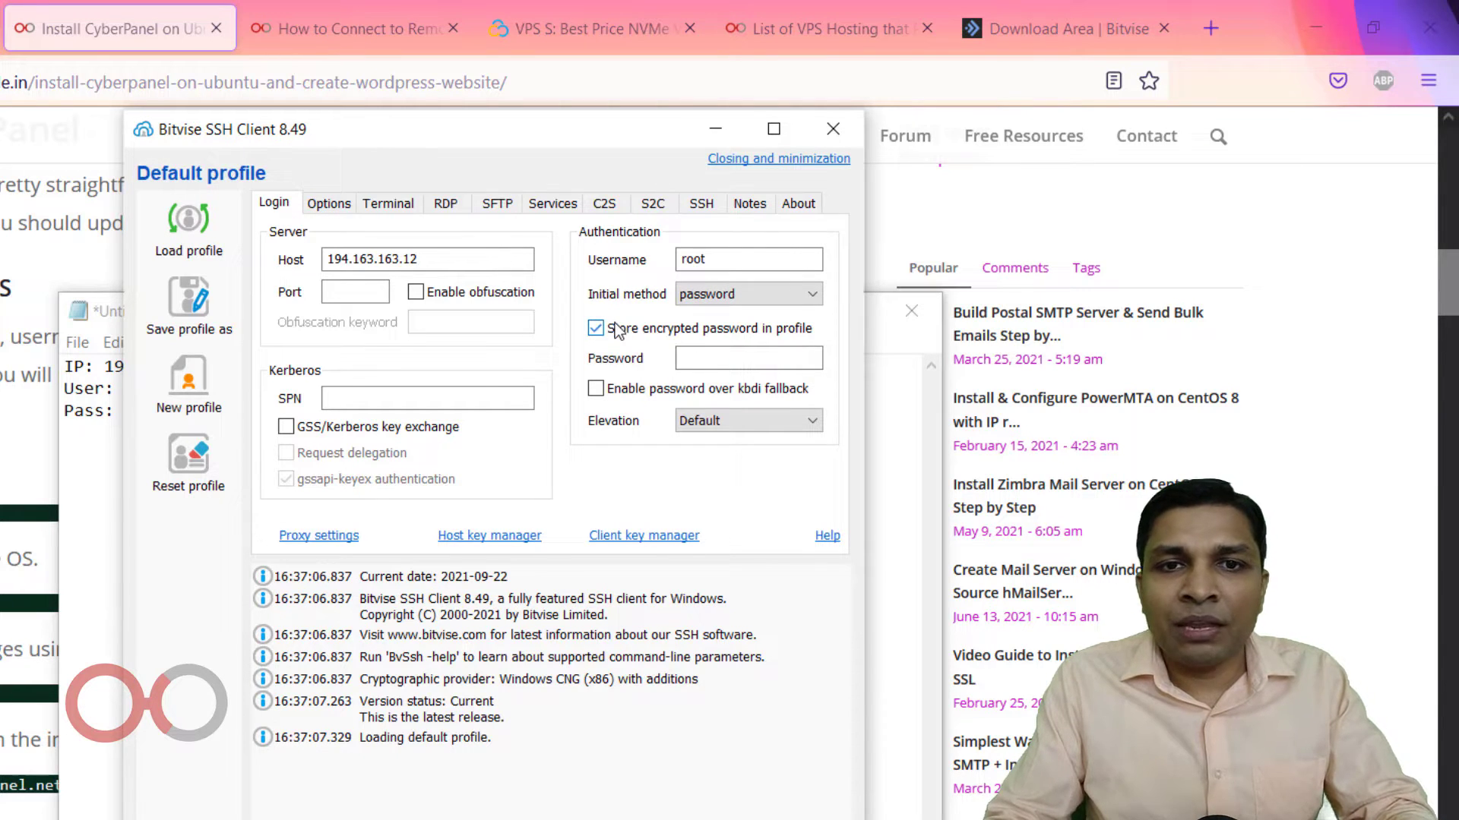
left_click(709, 361)
key("ctrl+v")
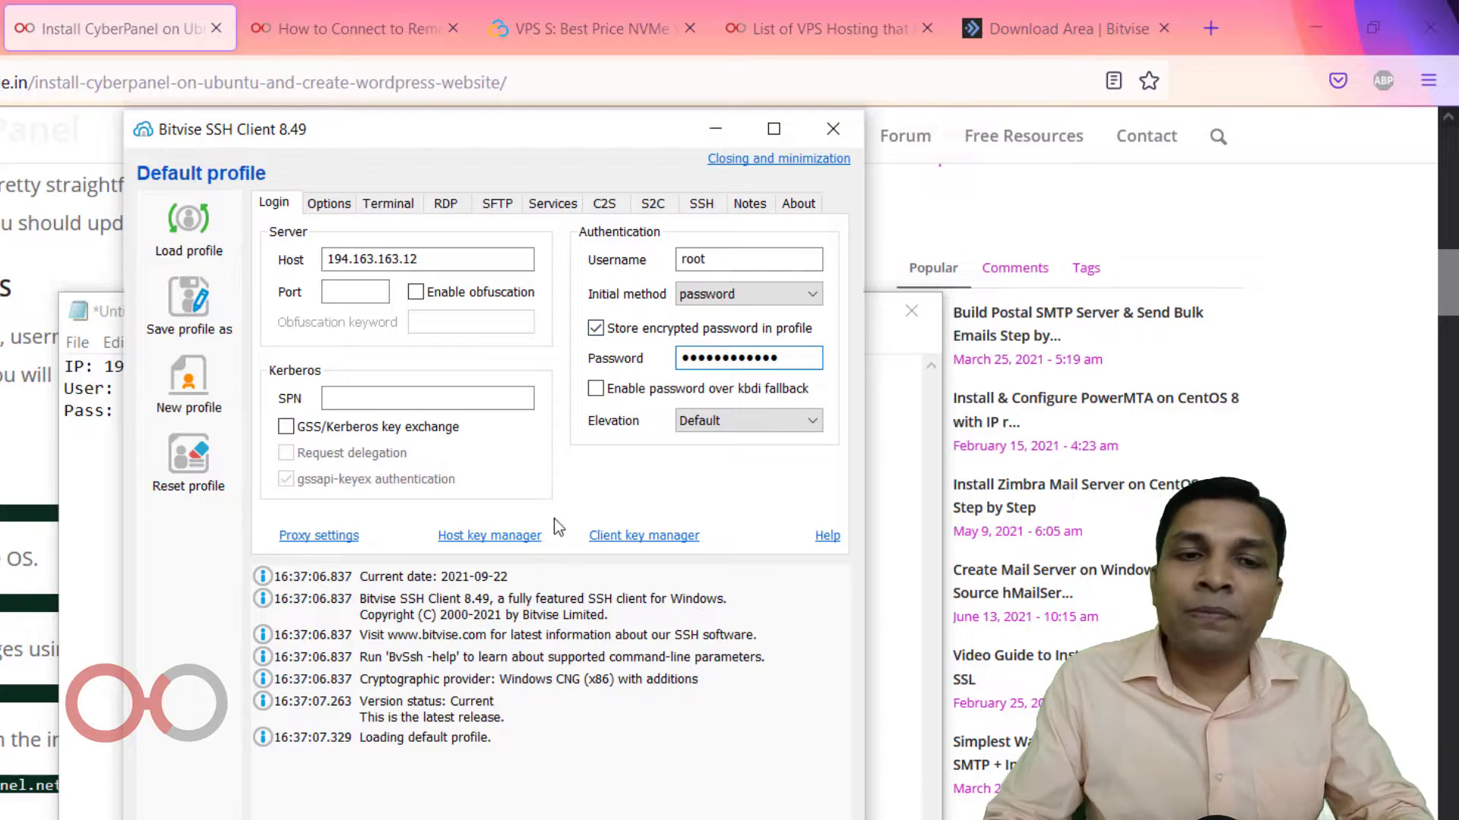
left_click(328, 819)
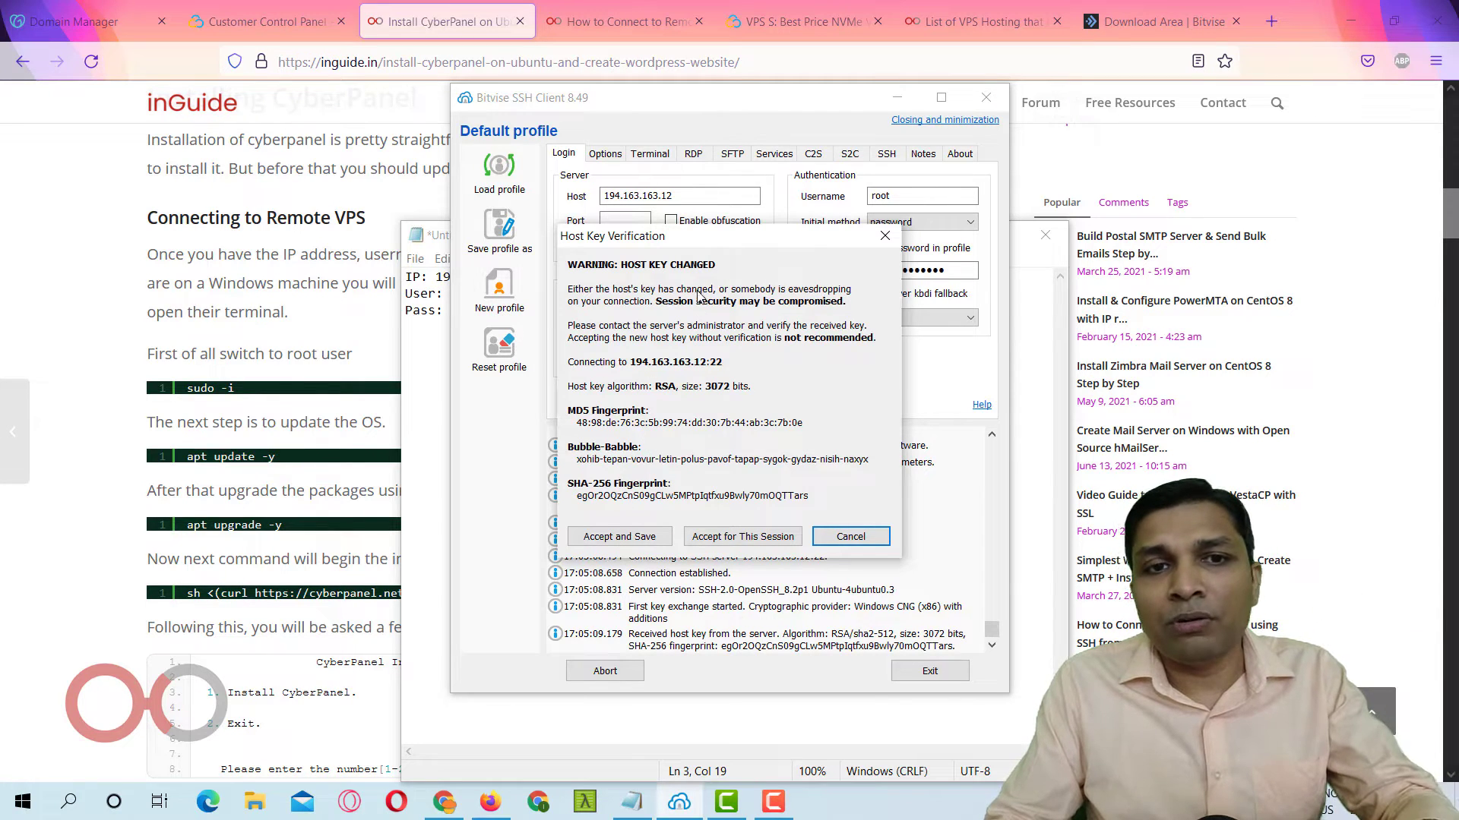
Accept and save the host key, open one terminal console, close the extra one, return to Firefox.
left_click(637, 541)
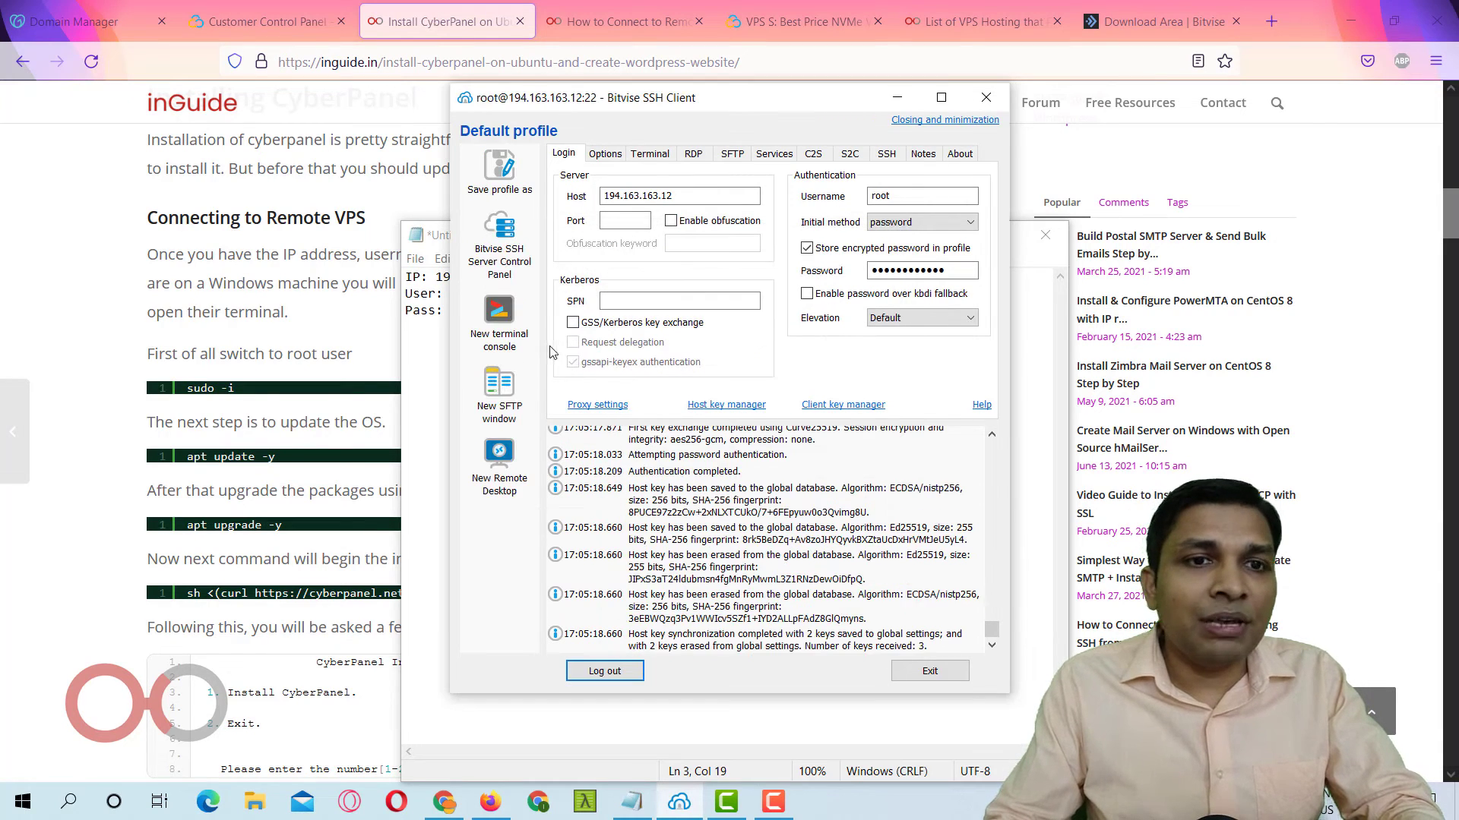
left_click(500, 318)
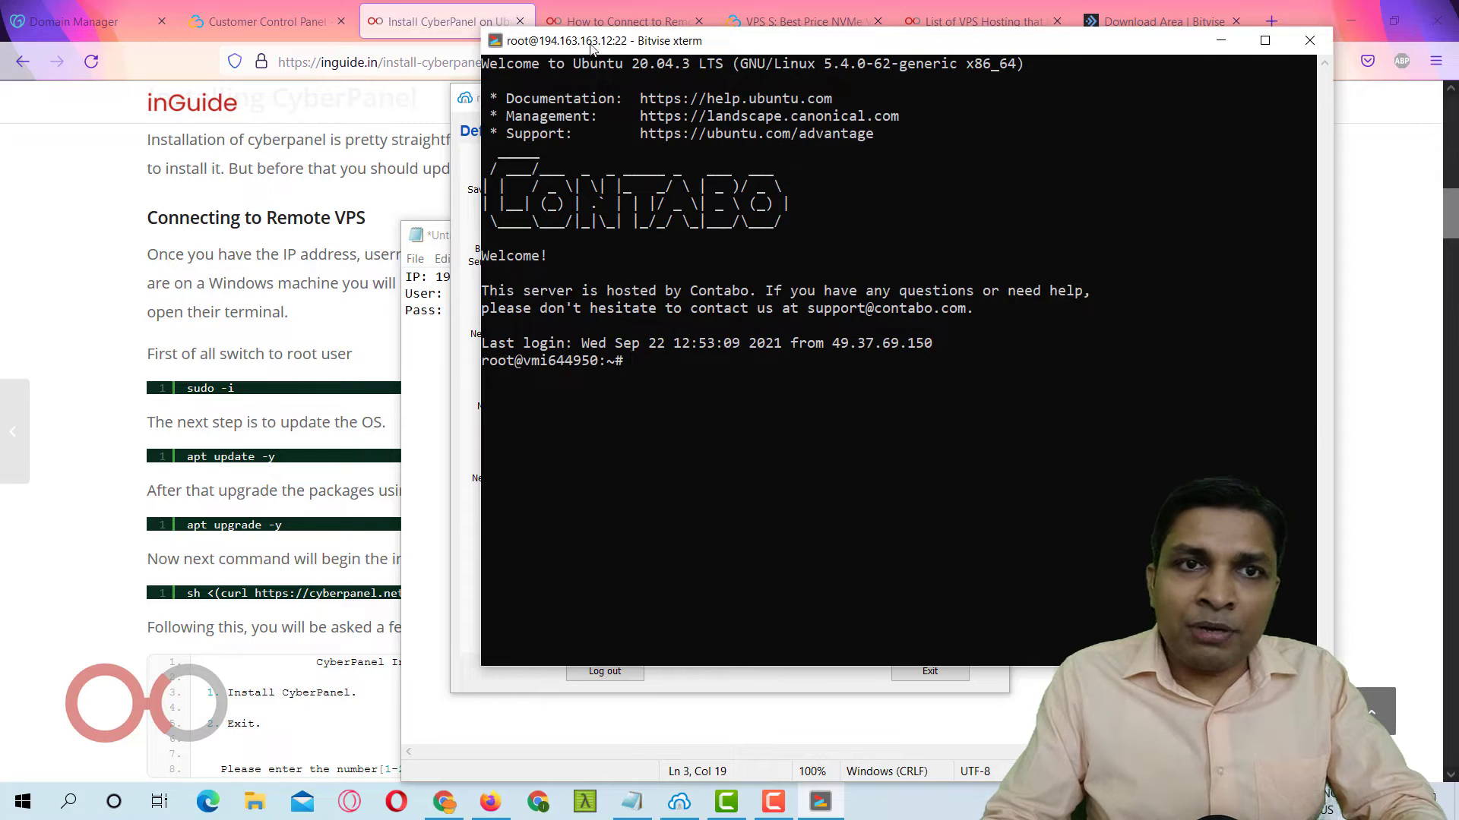
left_click_drag(591, 47, 779, 59)
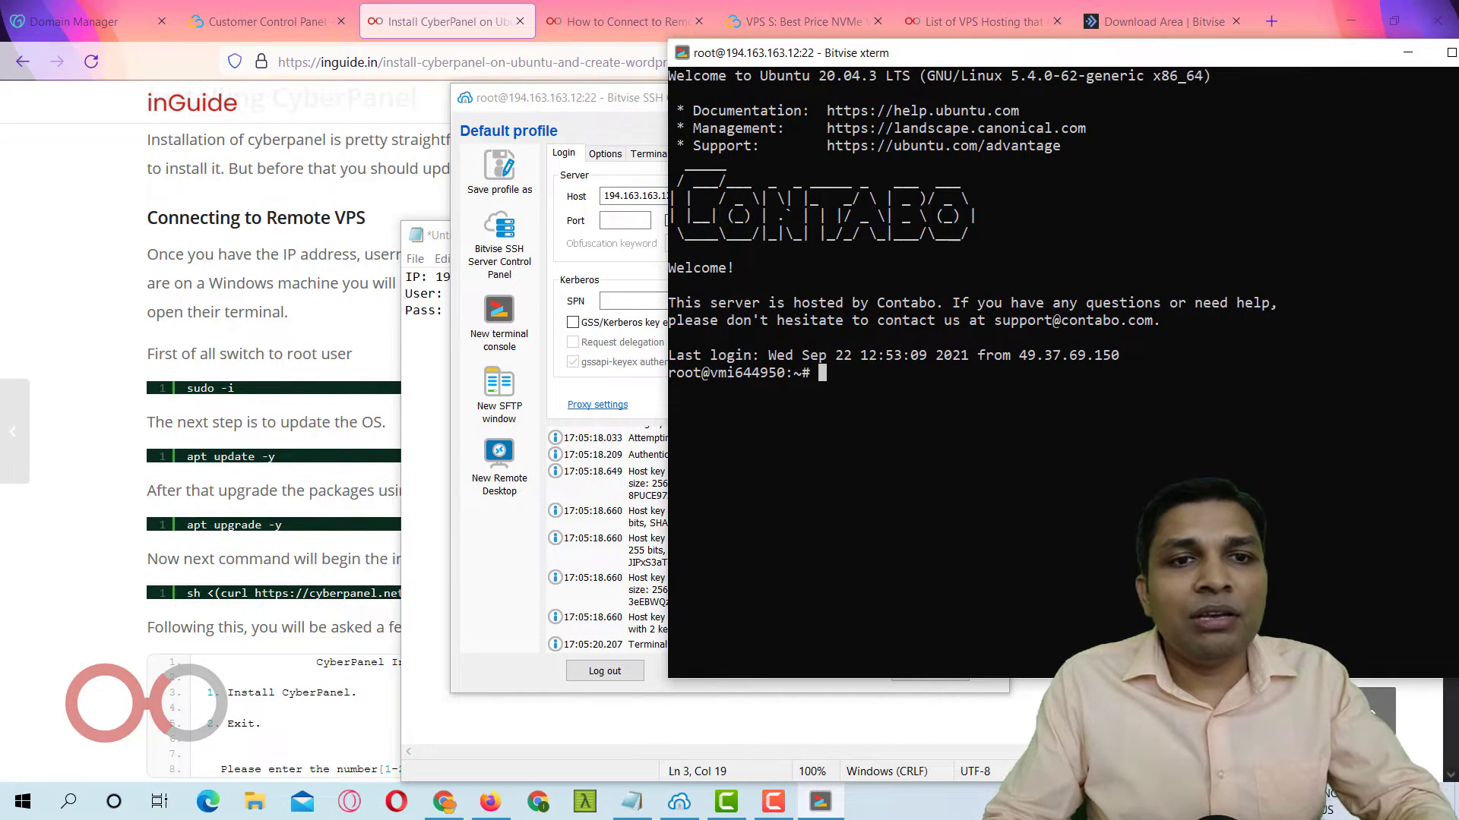
left_click(499, 312)
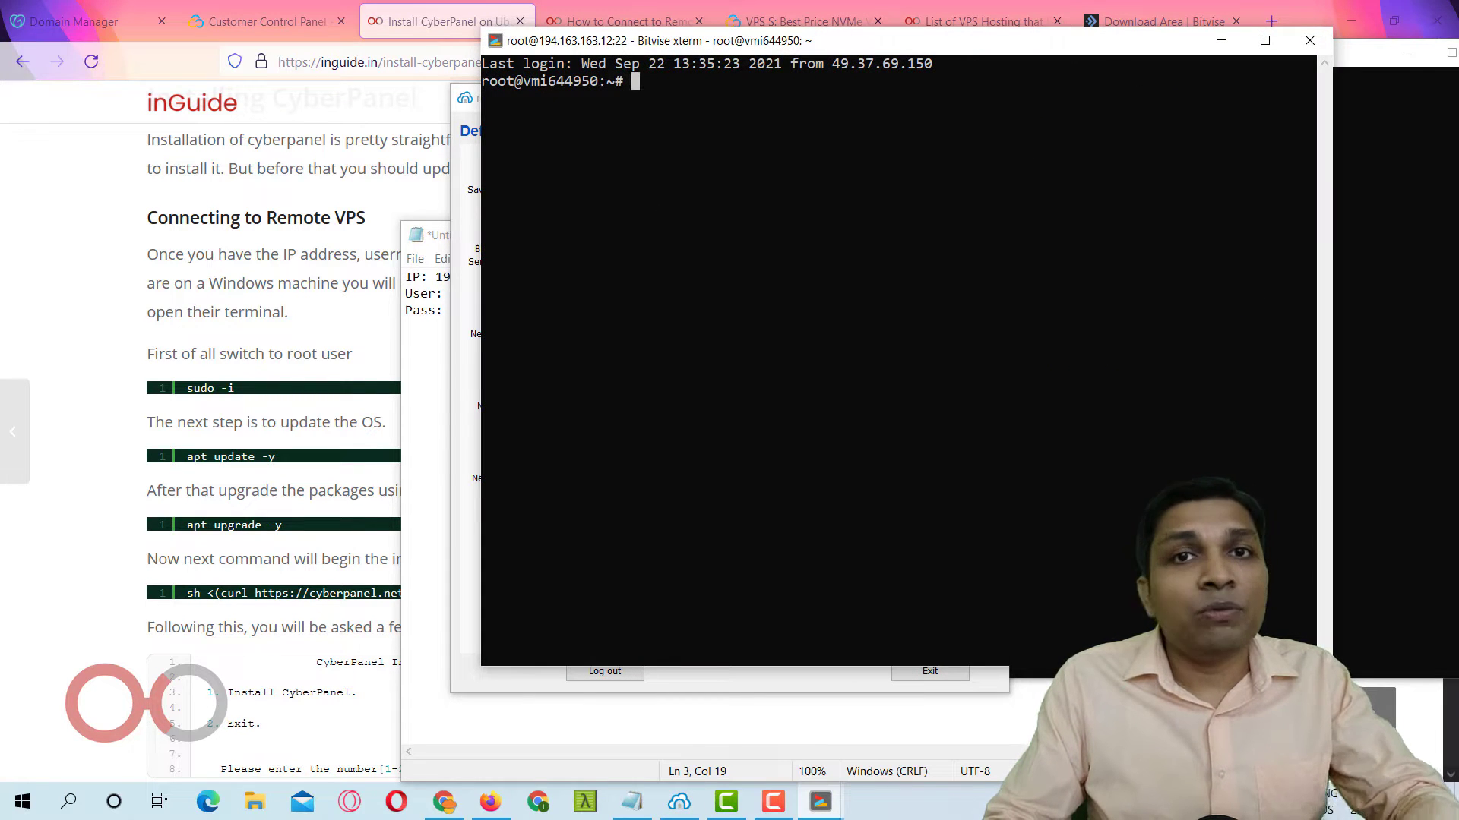
left_click(1309, 40)
left_click_drag(1030, 63, 752, 94)
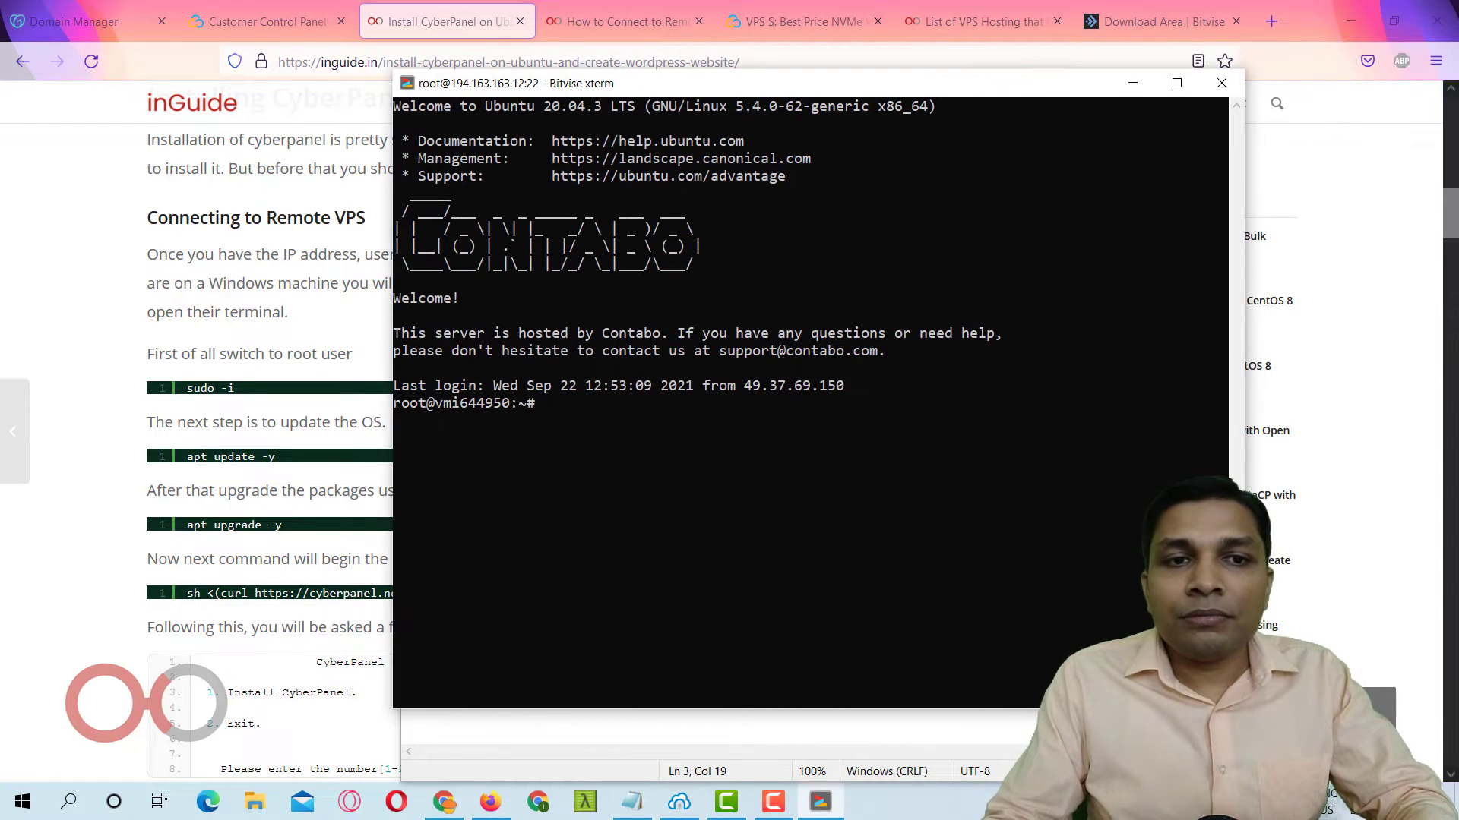
left_click(283, 431)
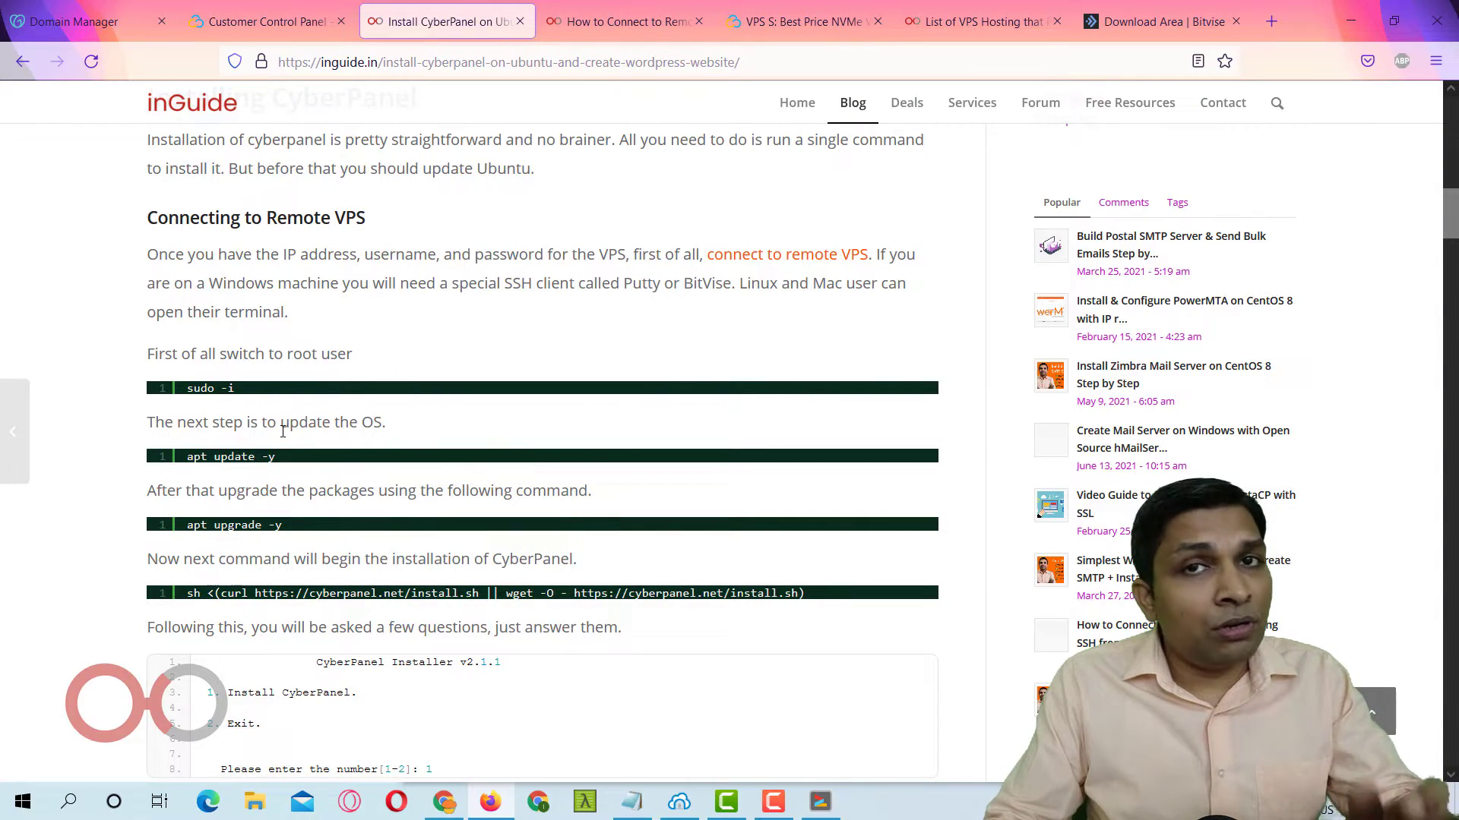
Select sudo -i in the guide and switch to the server terminal showing the root prompt.
scroll(283, 431, "down", 1)
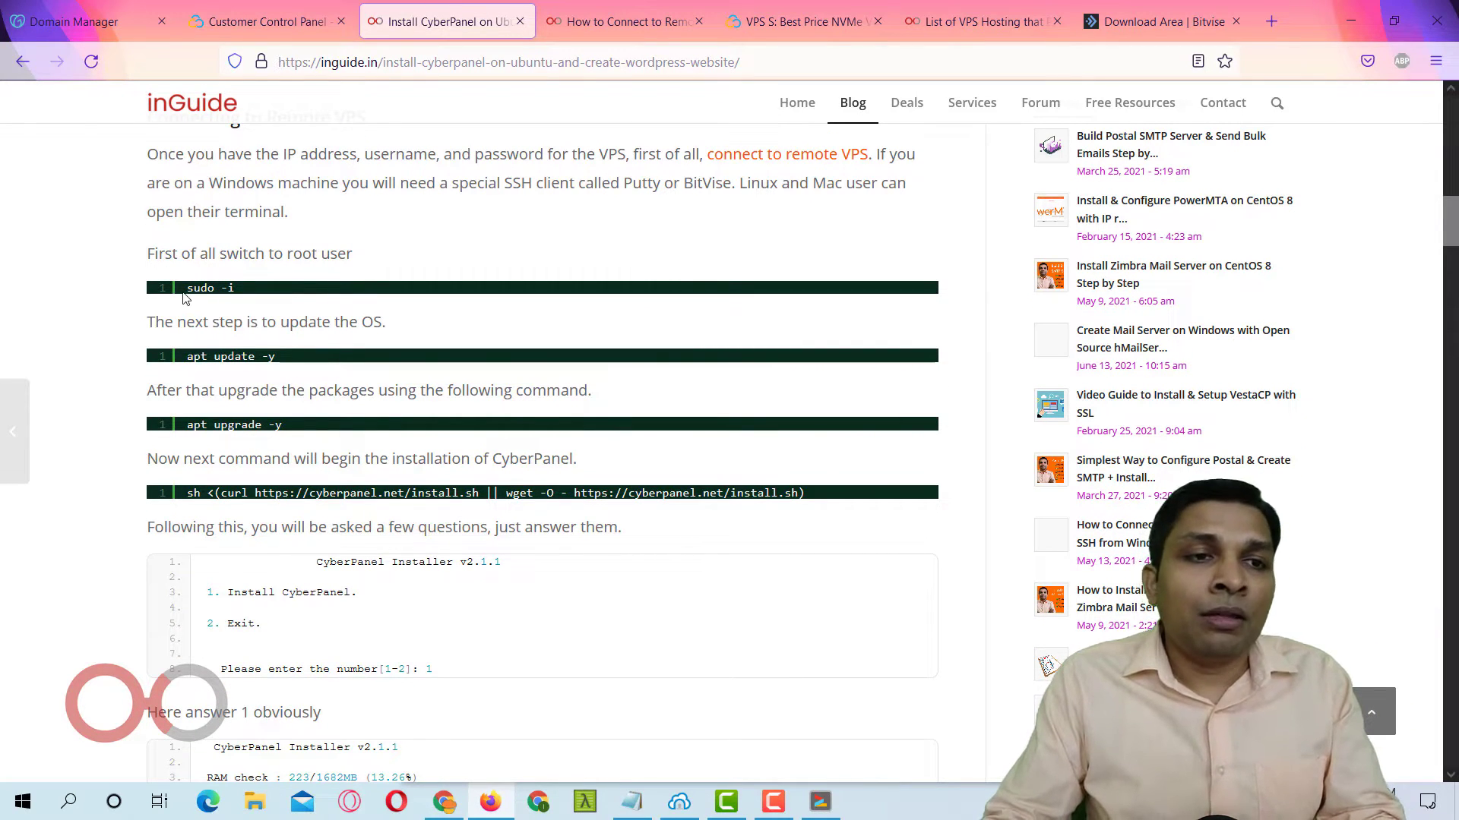
left_click_drag(186, 288, 275, 288)
key("alt+Tab")
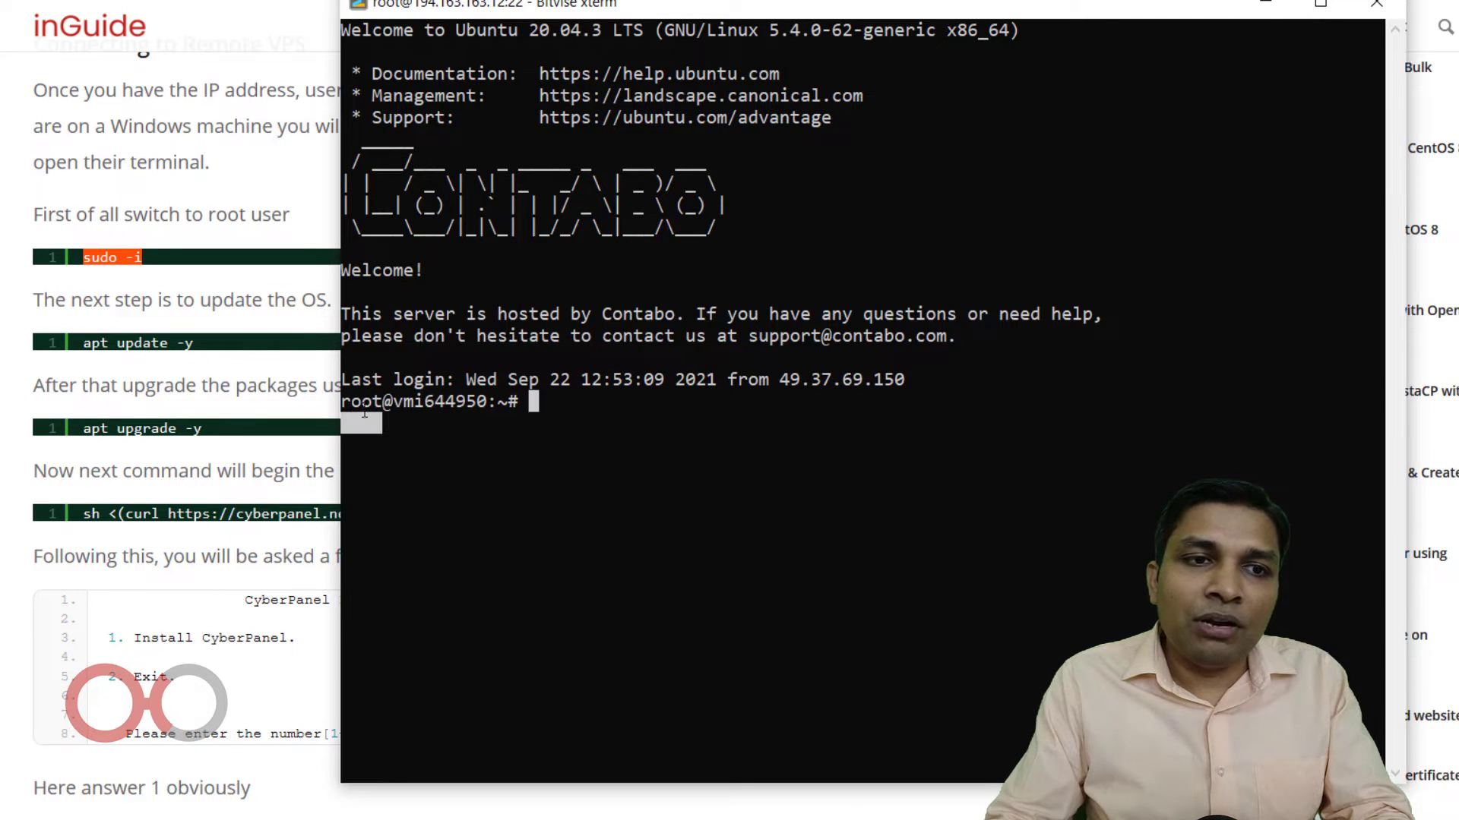
left_click_drag(383, 401, 343, 403)
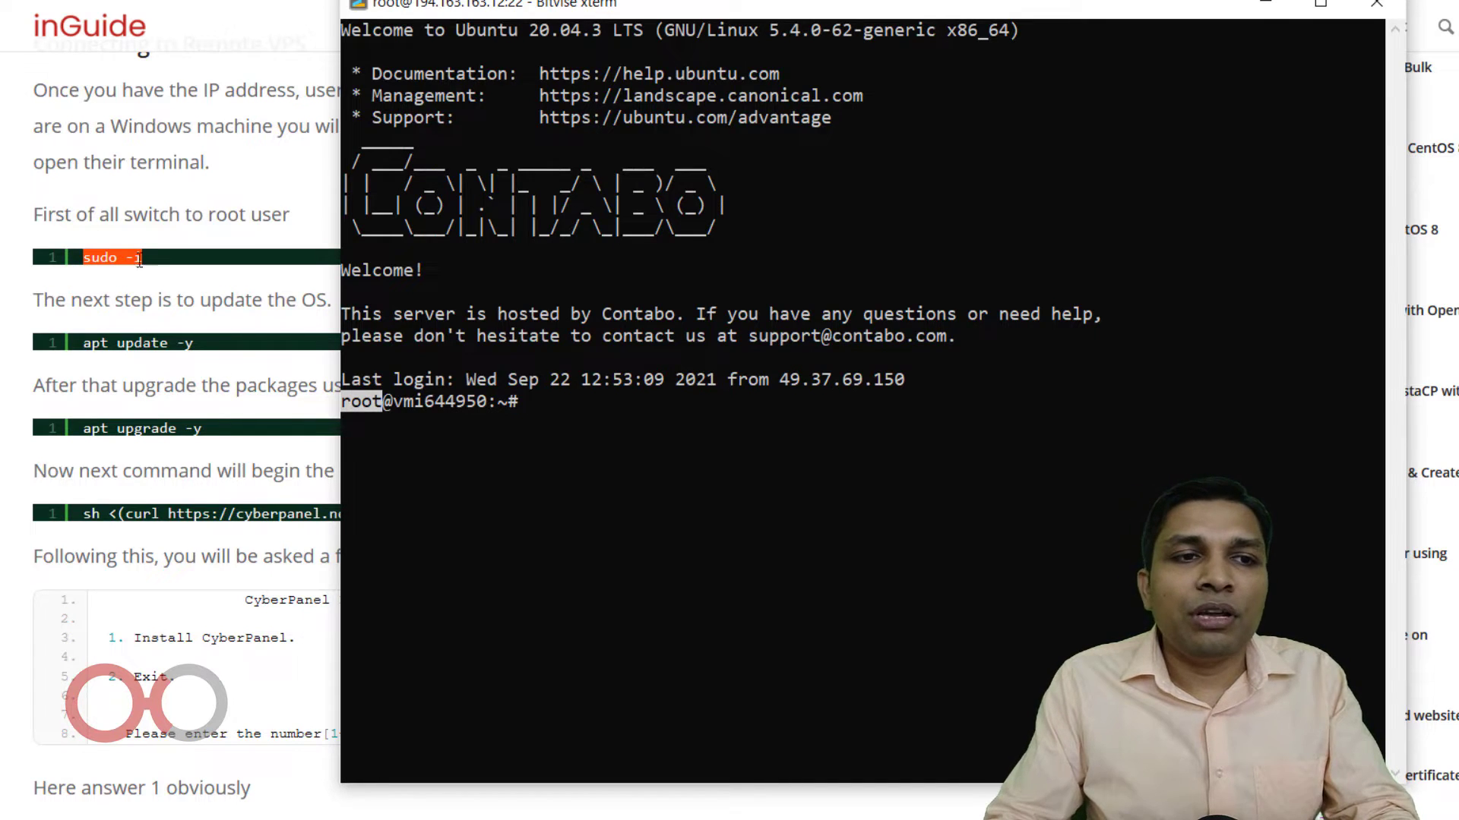
left_click(218, 366)
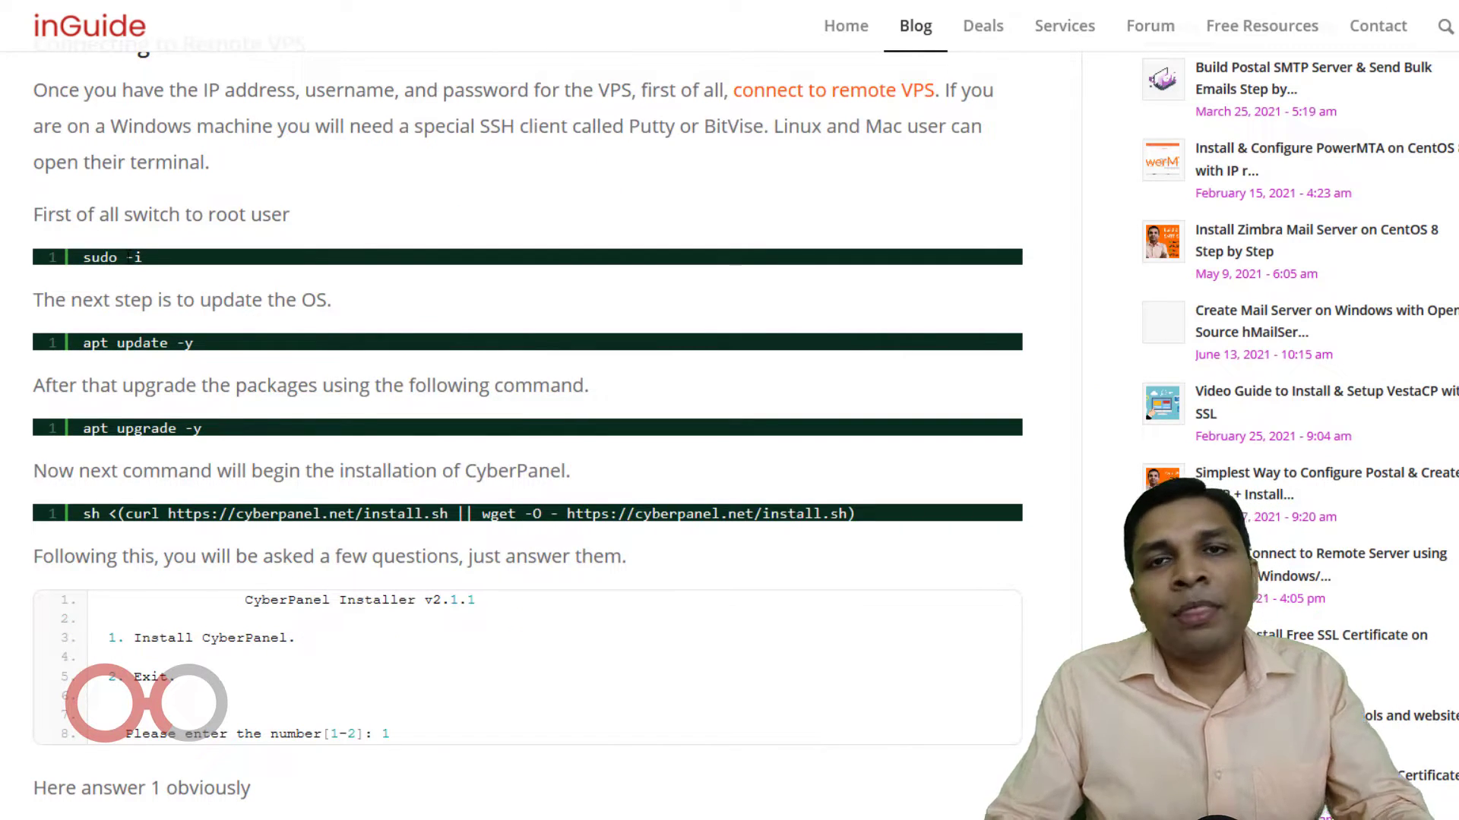
key("alt+Tab")
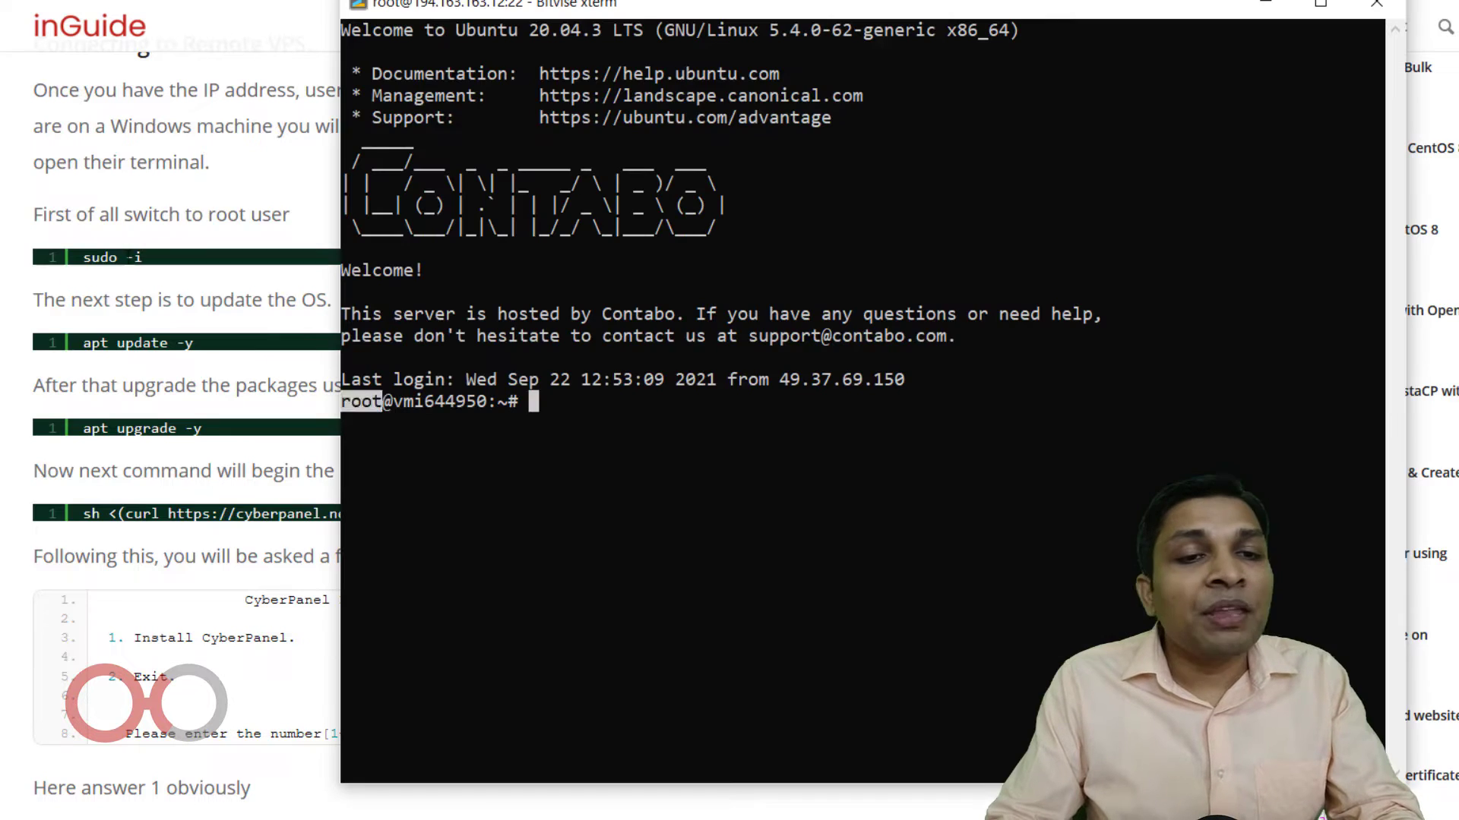
left_click_drag(389, 403, 341, 403)
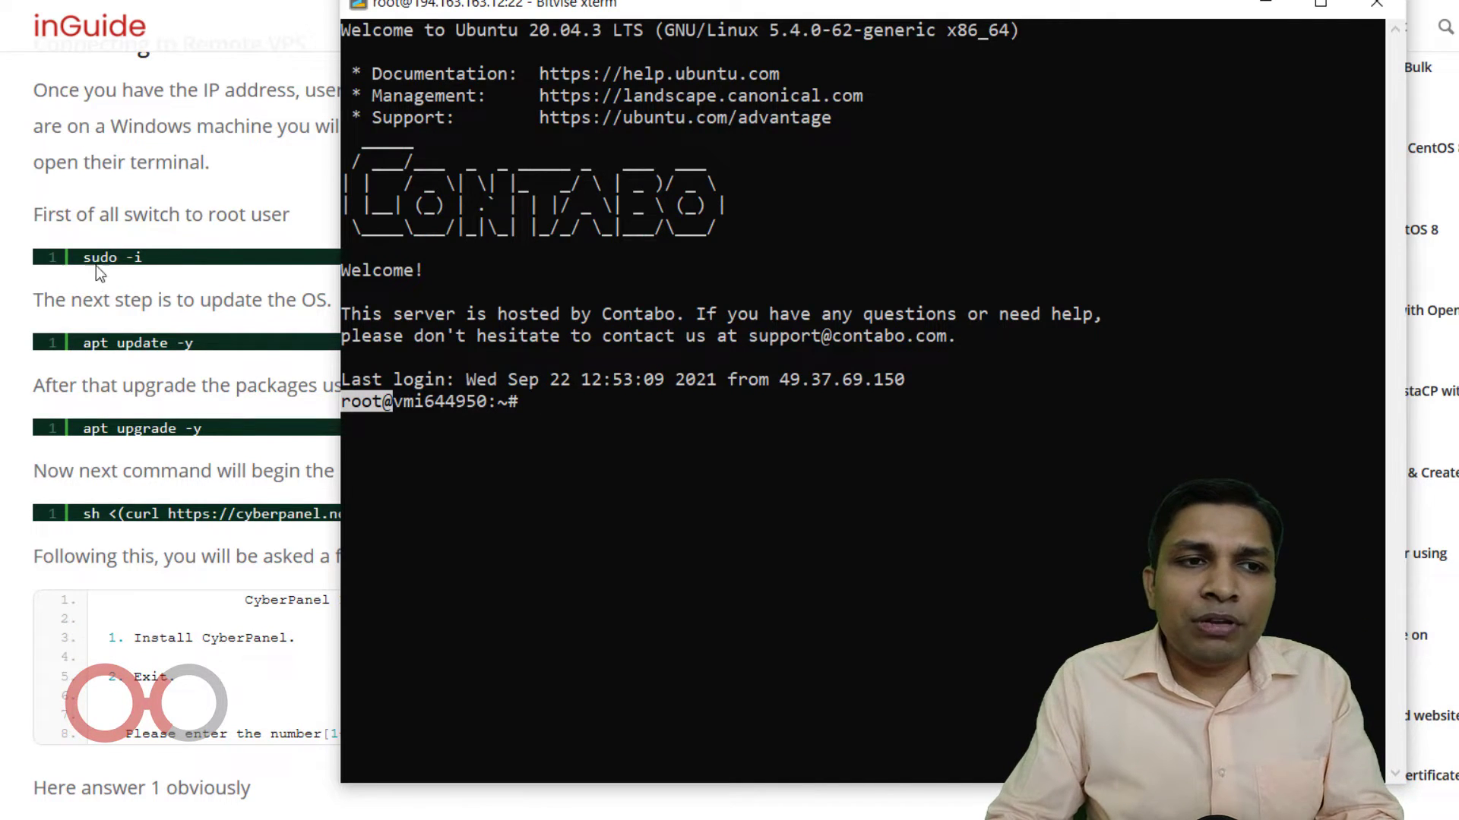
Paste and run sudo -i, then apt update -y, copied from the guide into the xterm.
left_click_drag(82, 257, 190, 261)
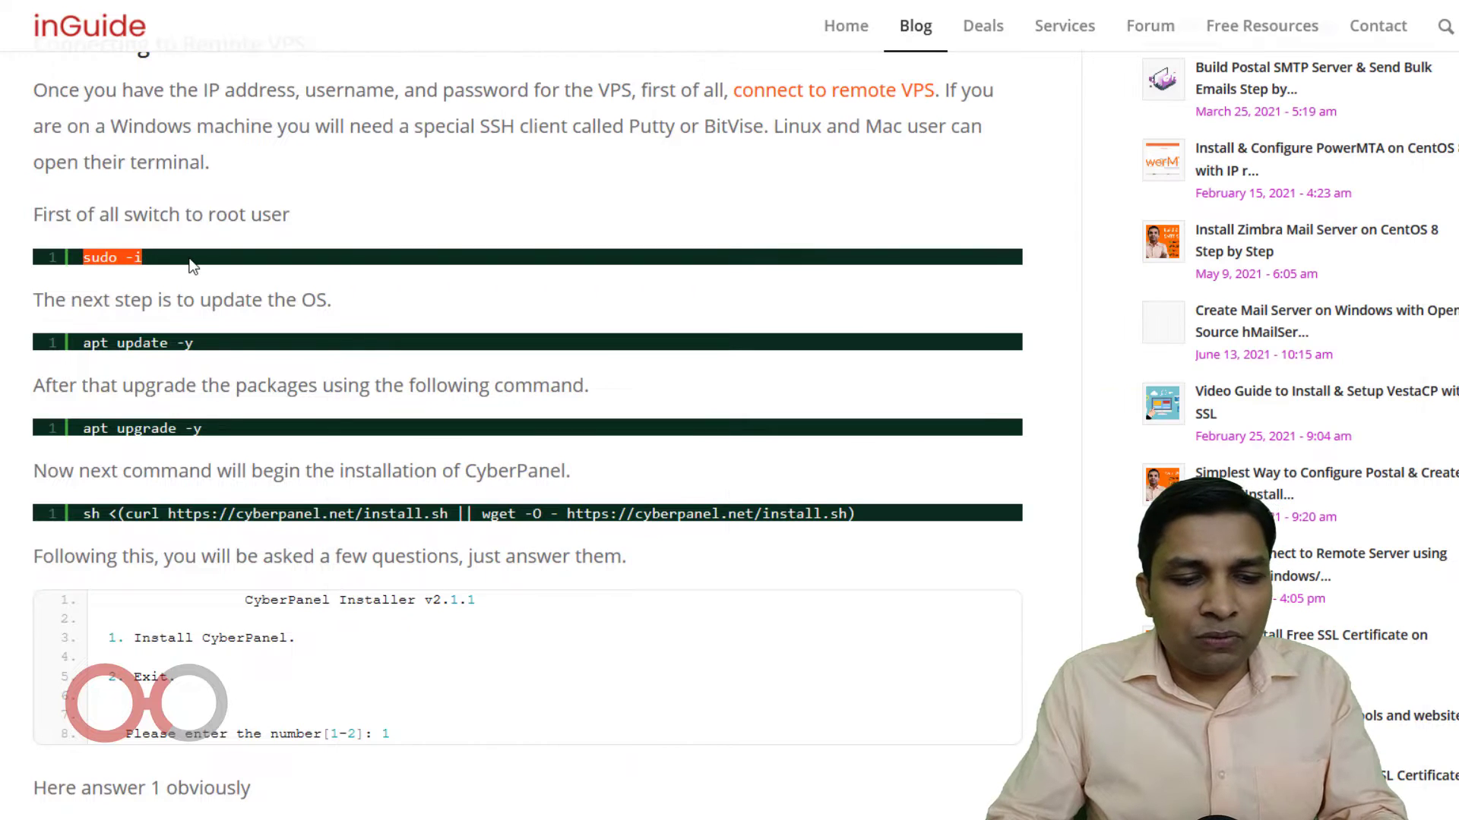
key("alt+Tab")
key("ctrl+v")
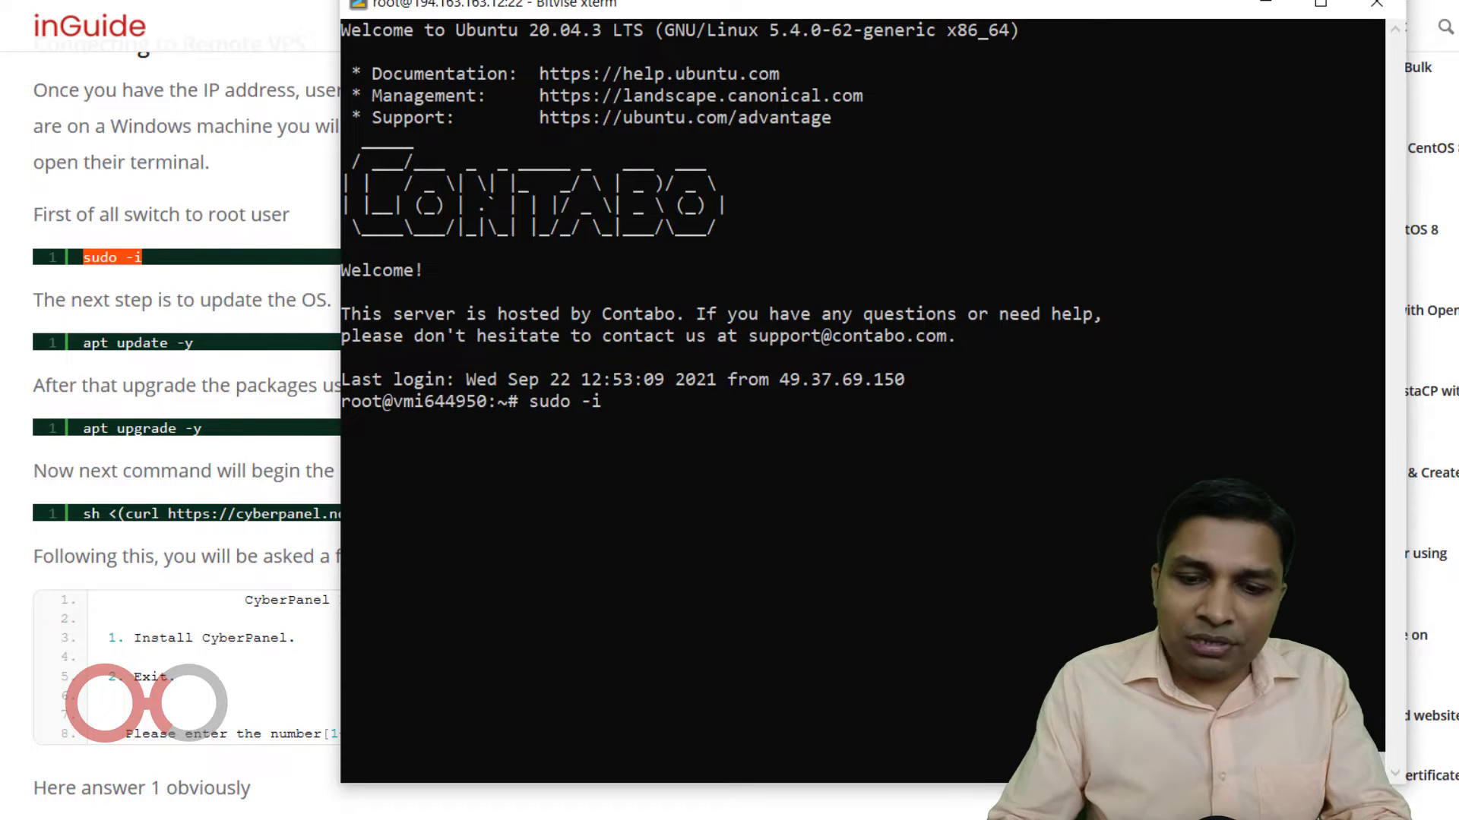
key("Return")
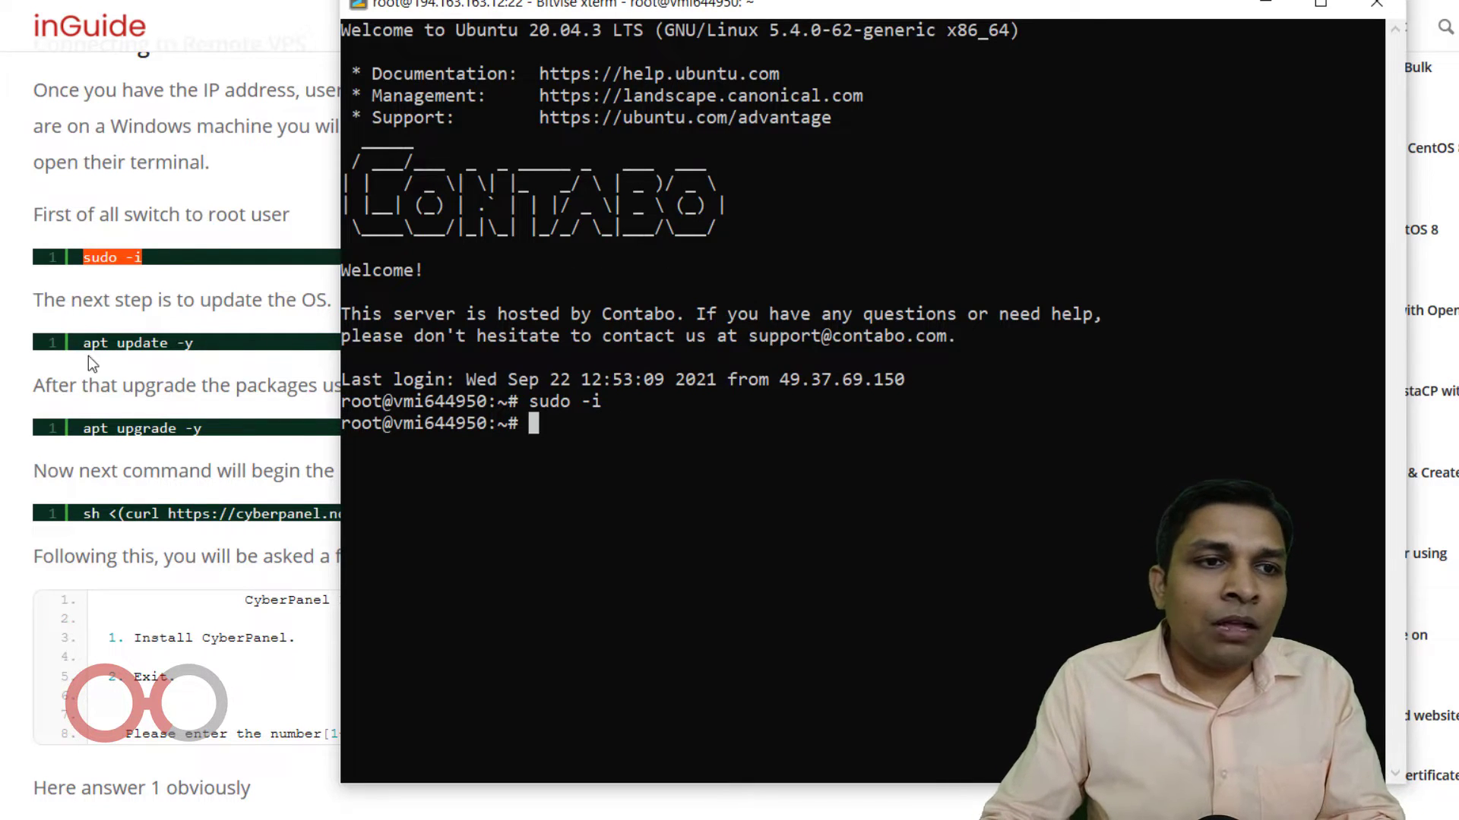
left_click_drag(85, 348, 217, 354)
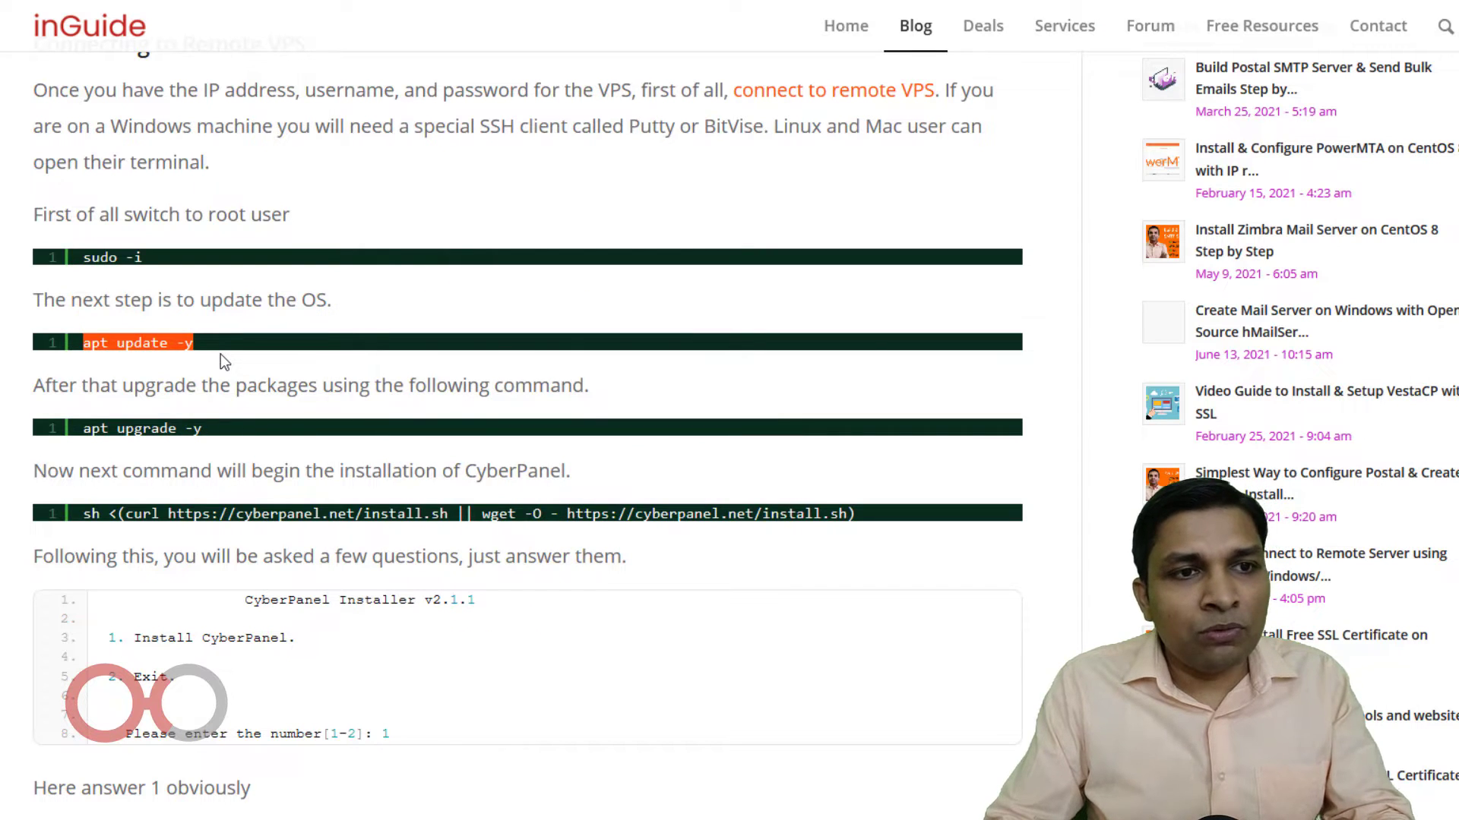
key("alt+Tab")
key("shift+Insert")
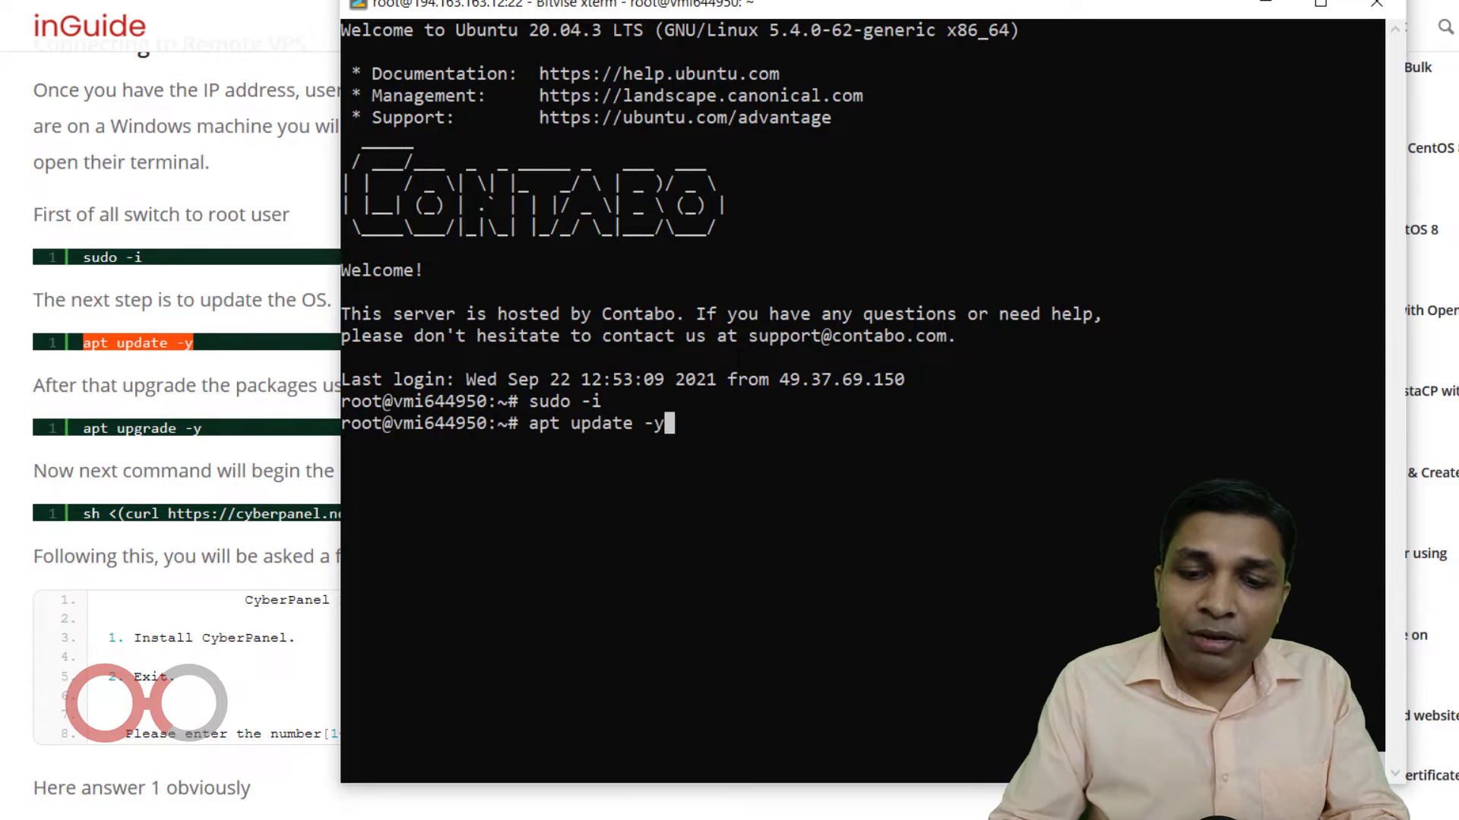
key("Return")
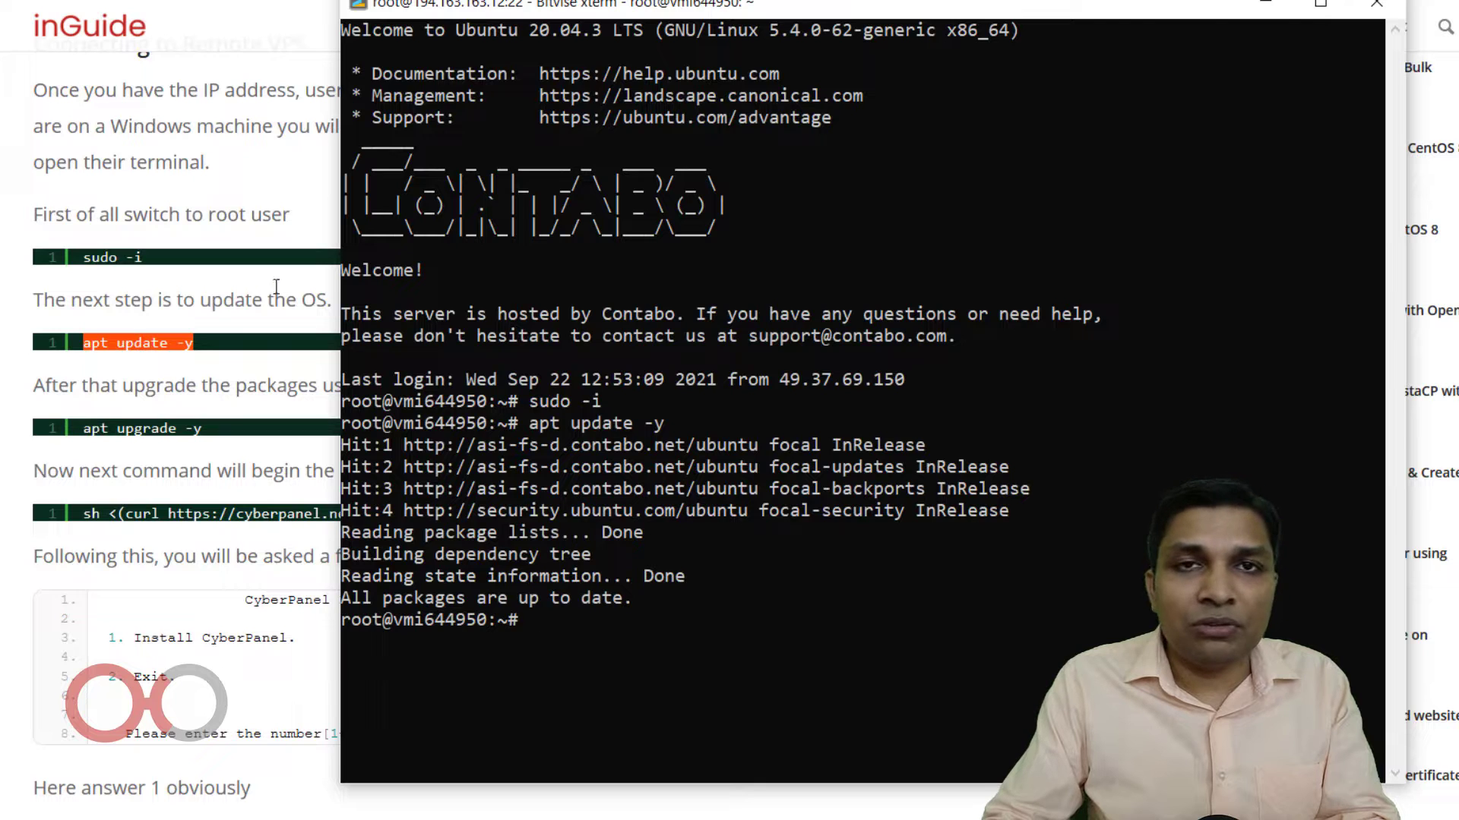
Run apt upgrade -y, which reports 0 upgraded, then switch back to the guide.
left_click_drag(78, 431, 258, 440)
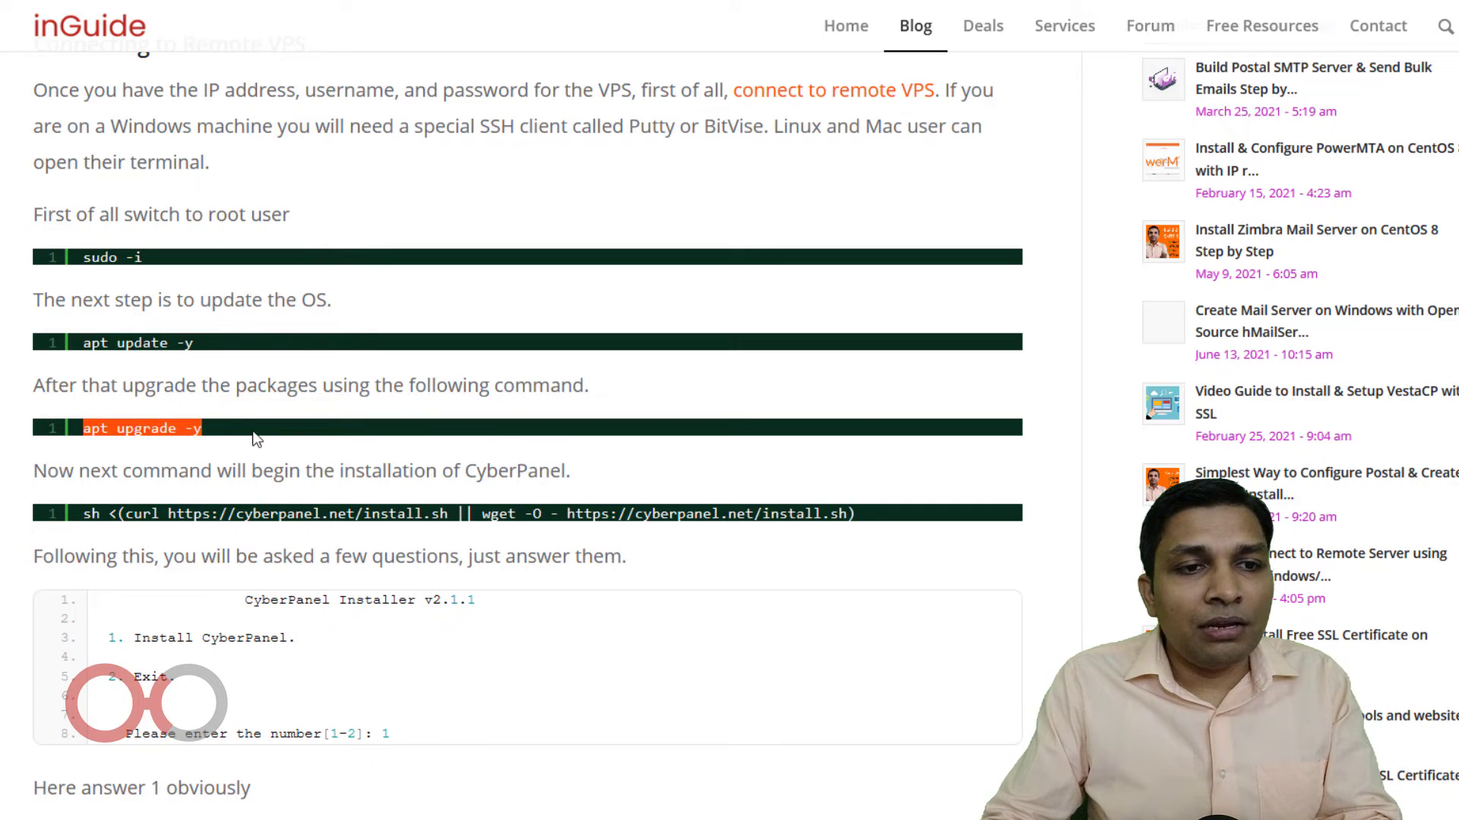
key("alt+Tab")
type("apt upgrade -y")
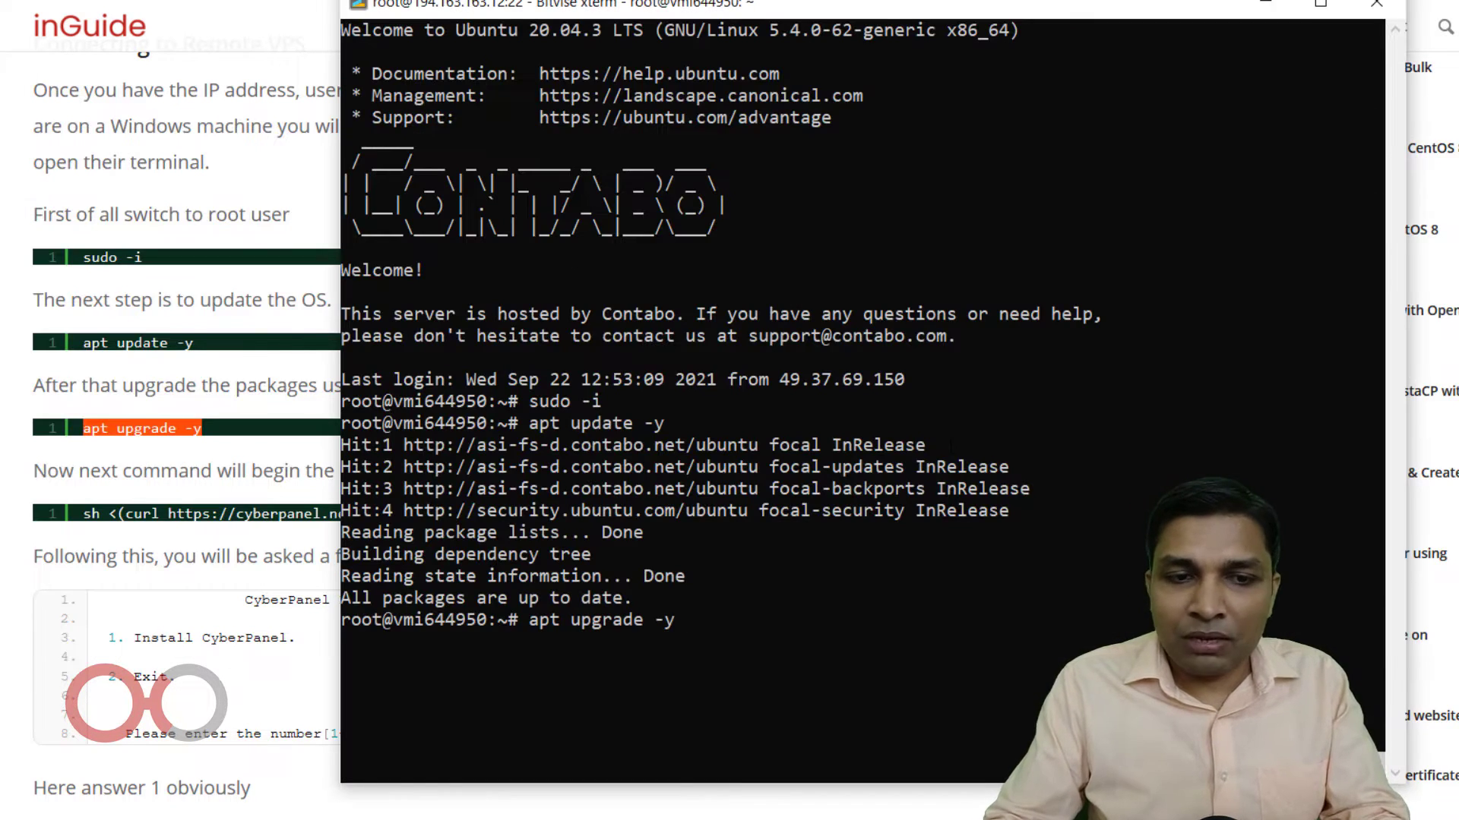
key("Return")
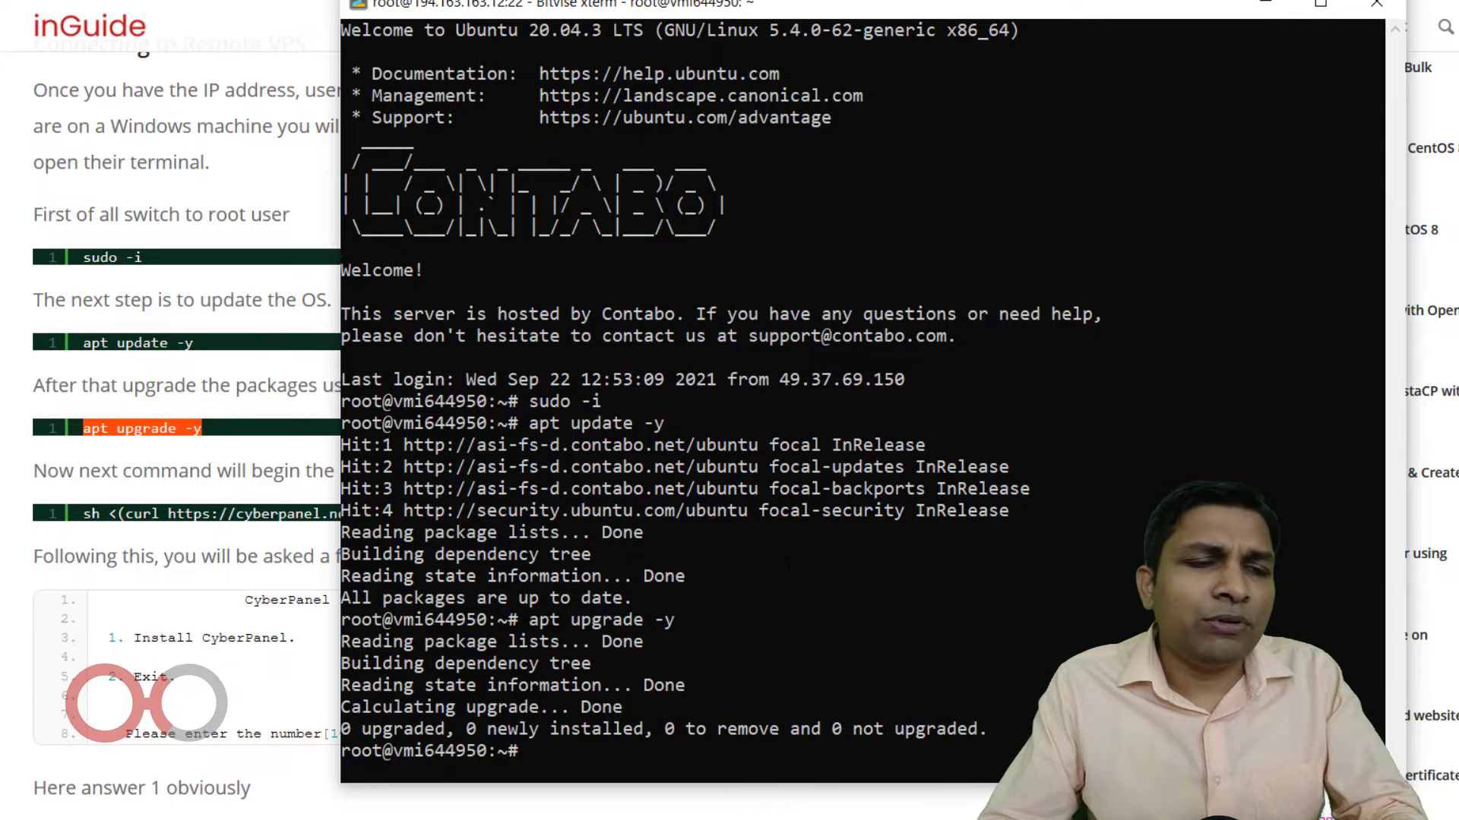
left_click(74, 524)
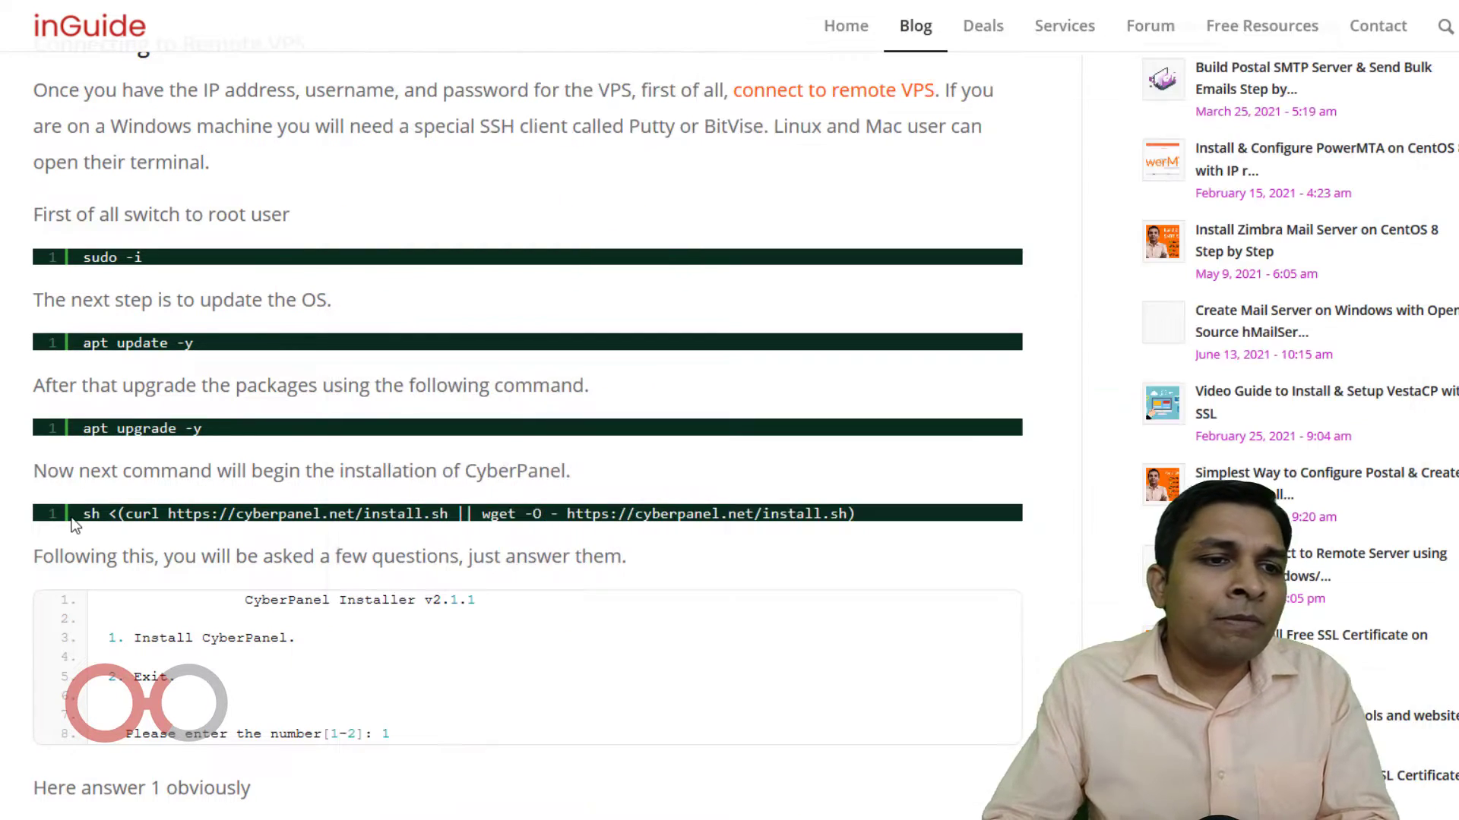
Copy the curl CyberPanel install command from the guide and run it in the xterm.
left_click_drag(76, 519, 900, 503)
key("ctrl+c")
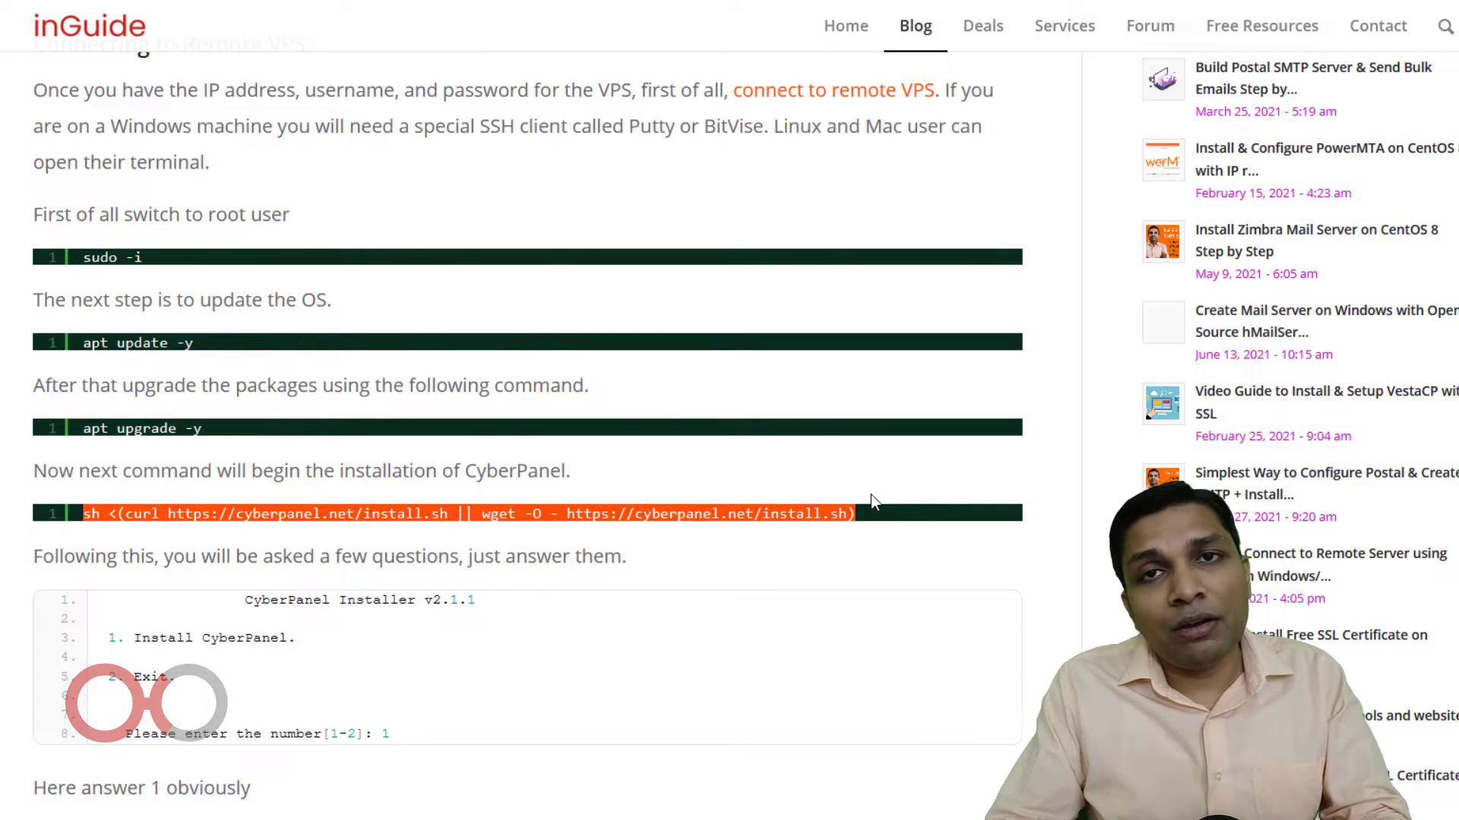
key("alt+Tab")
right_click(871, 494)
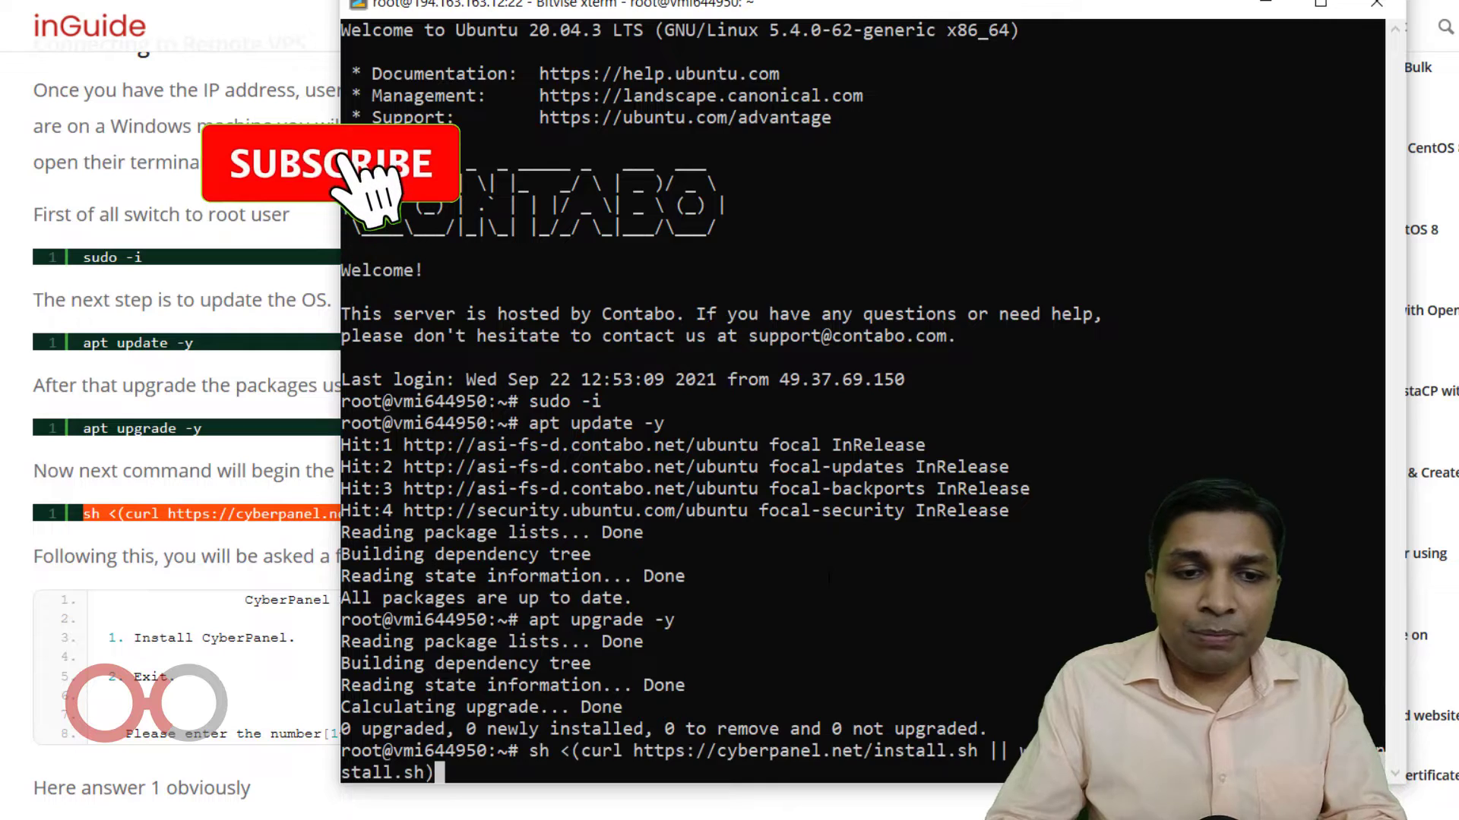
key("Return")
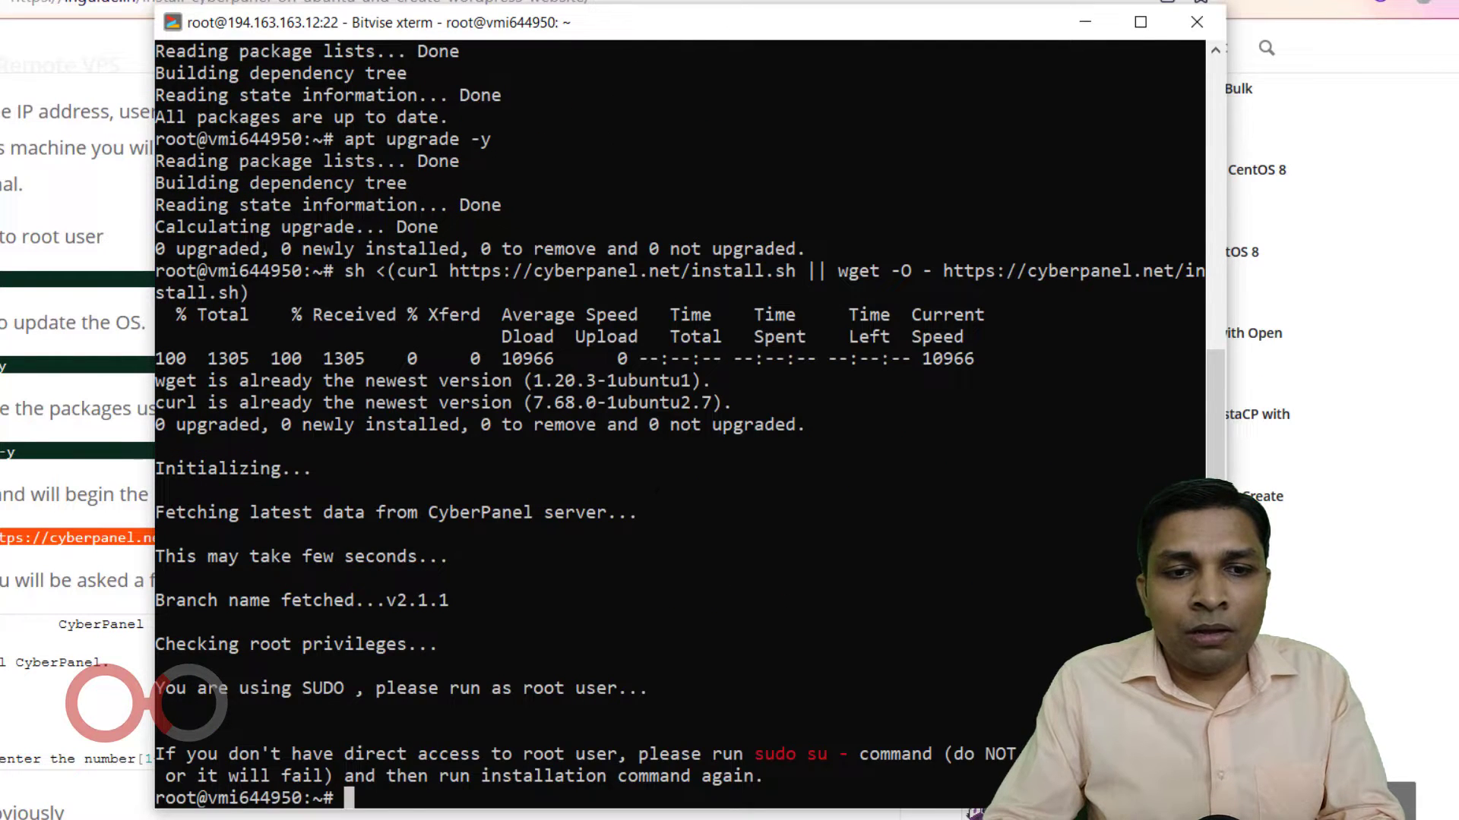
Move the terminal aside and select 'sudo su -' from the installer's rerun-as-root message.
left_click_drag(666, 27, 598, 0)
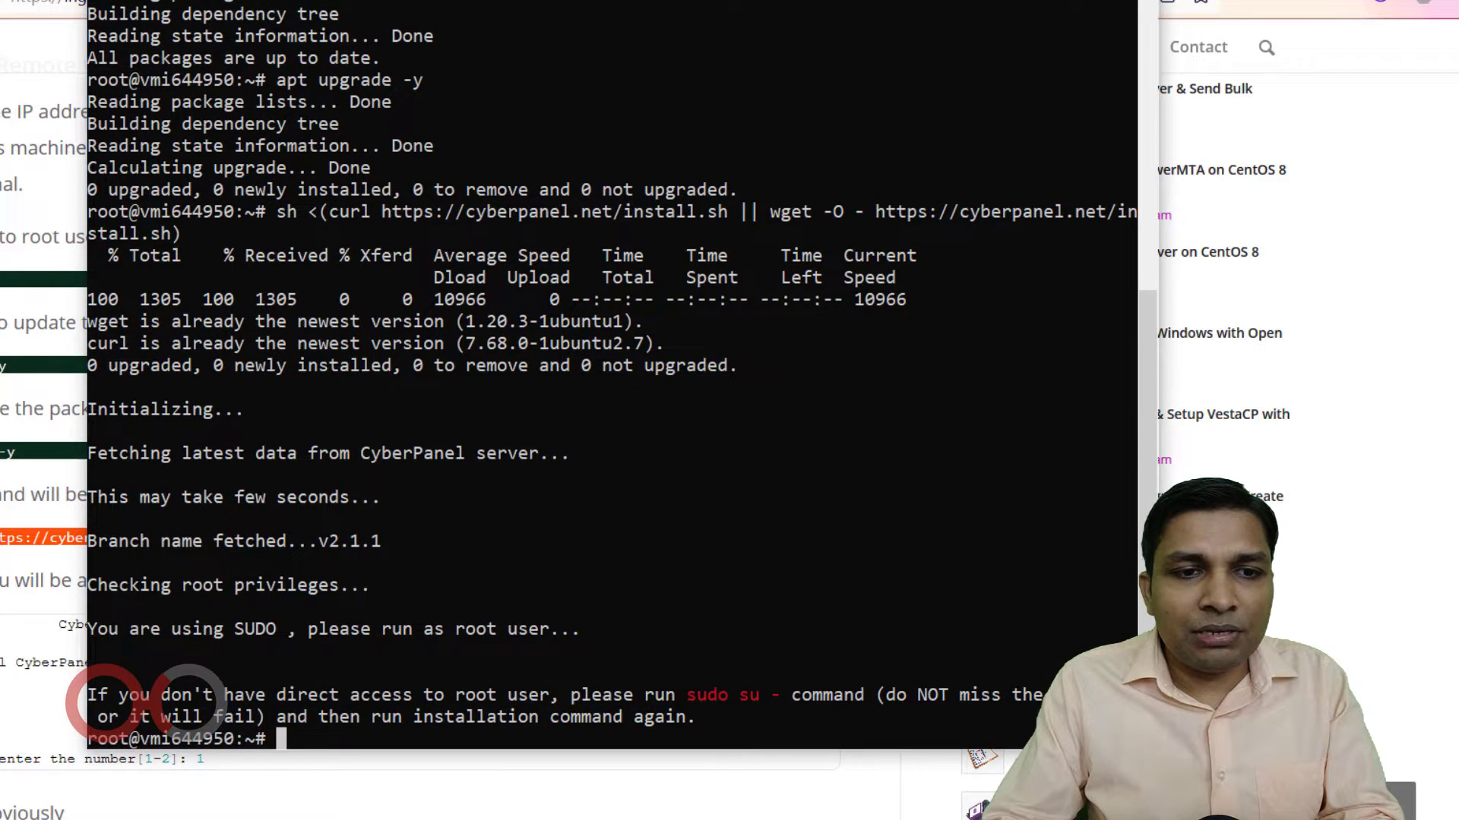
left_click_drag(123, 695, 290, 676)
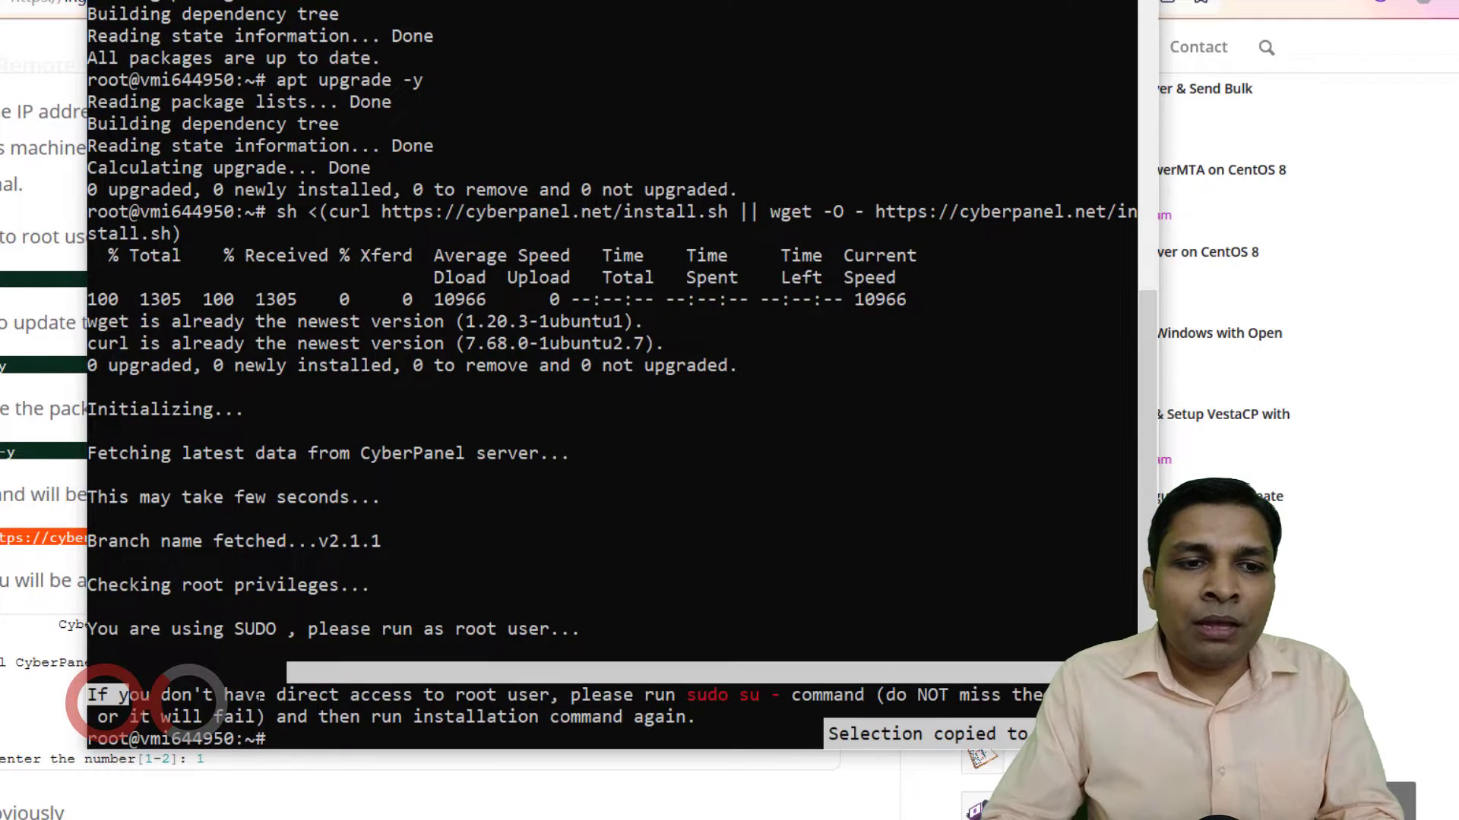
left_click(301, 696)
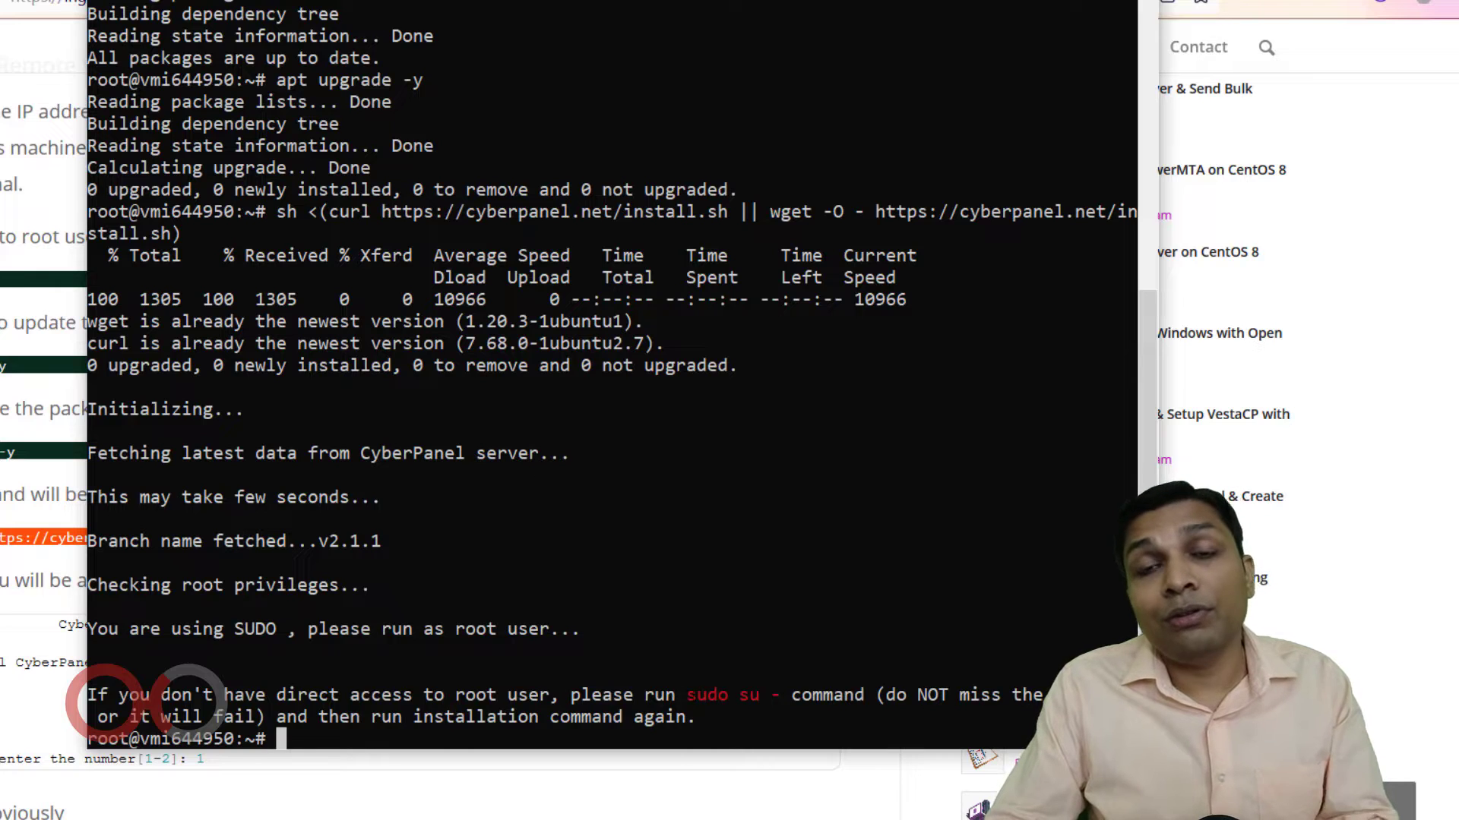
left_click_drag(686, 695, 780, 695)
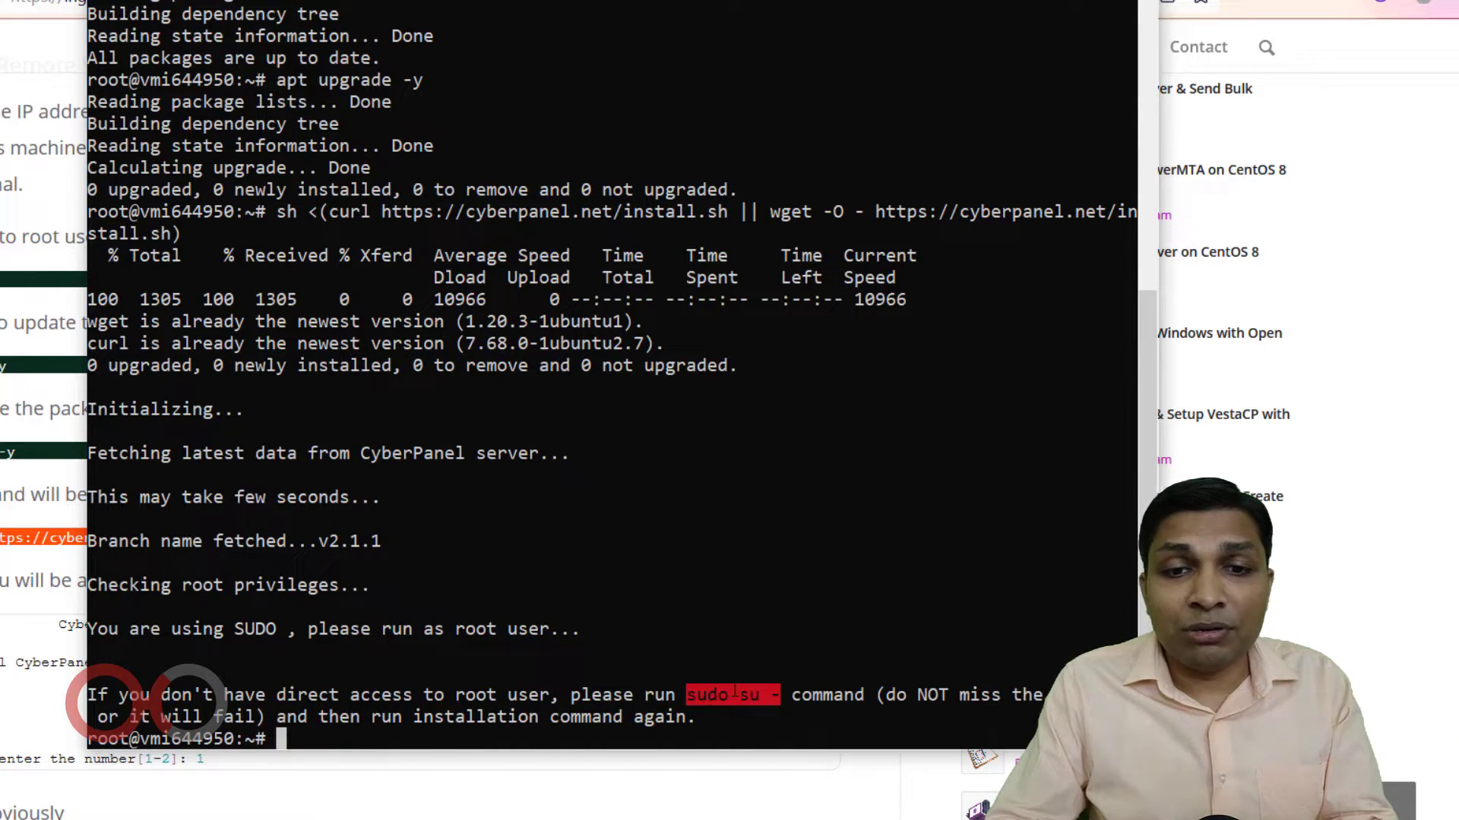
Become root with sudo su - and copy the CyberPanel install command from the guide.
type("sudo su -")
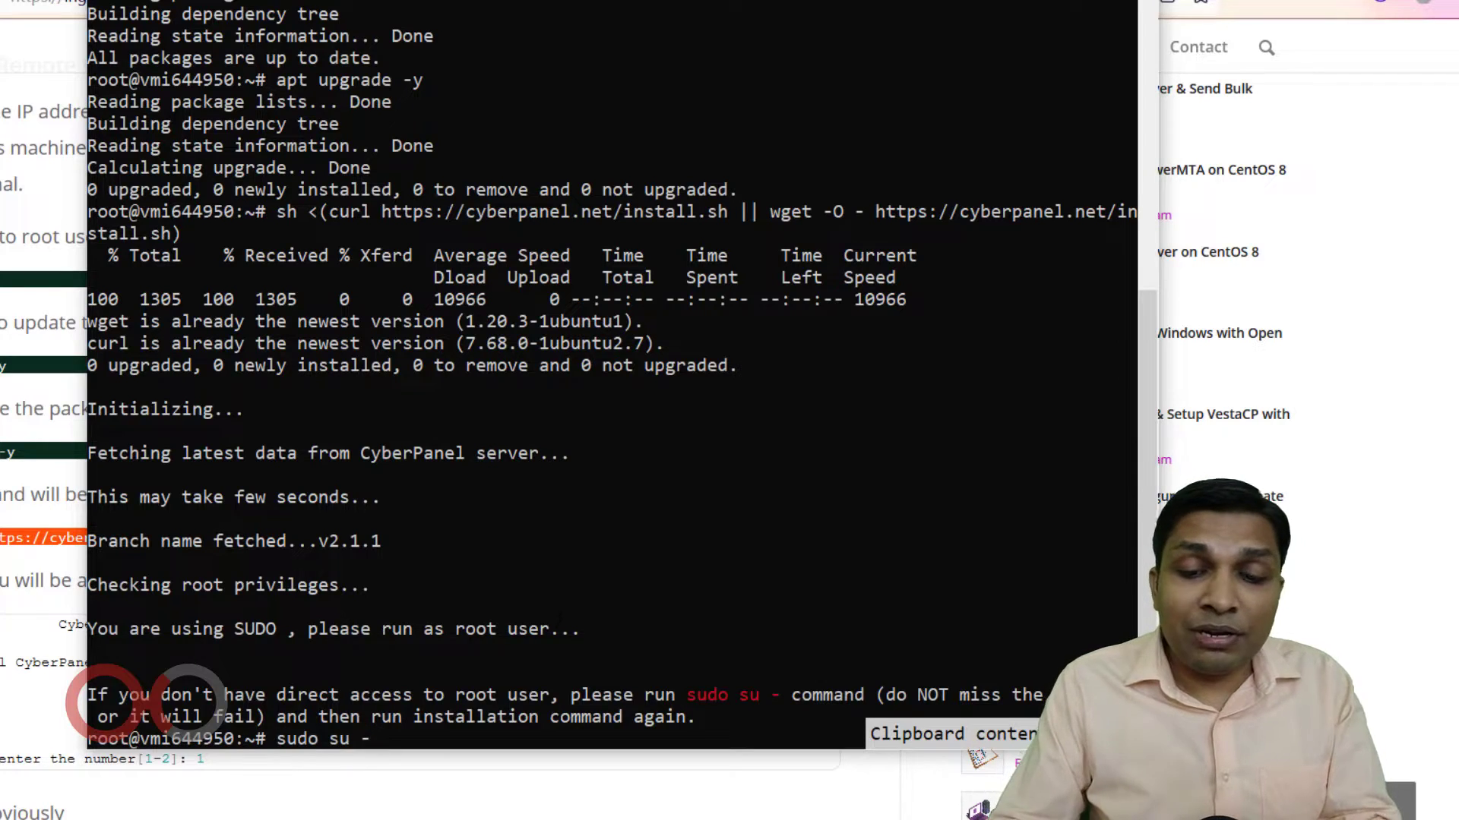
key("Return")
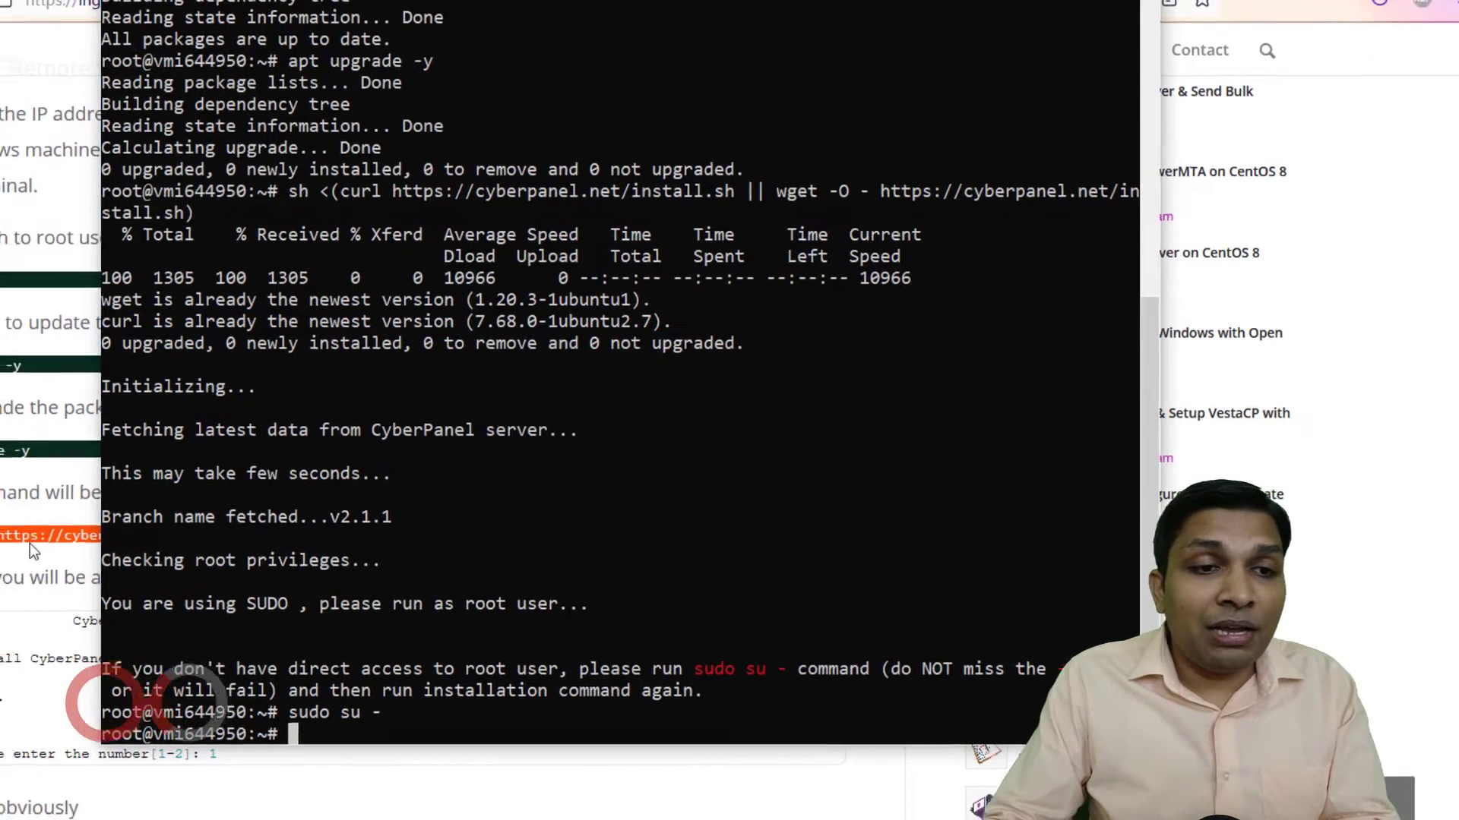
right_click(30, 543)
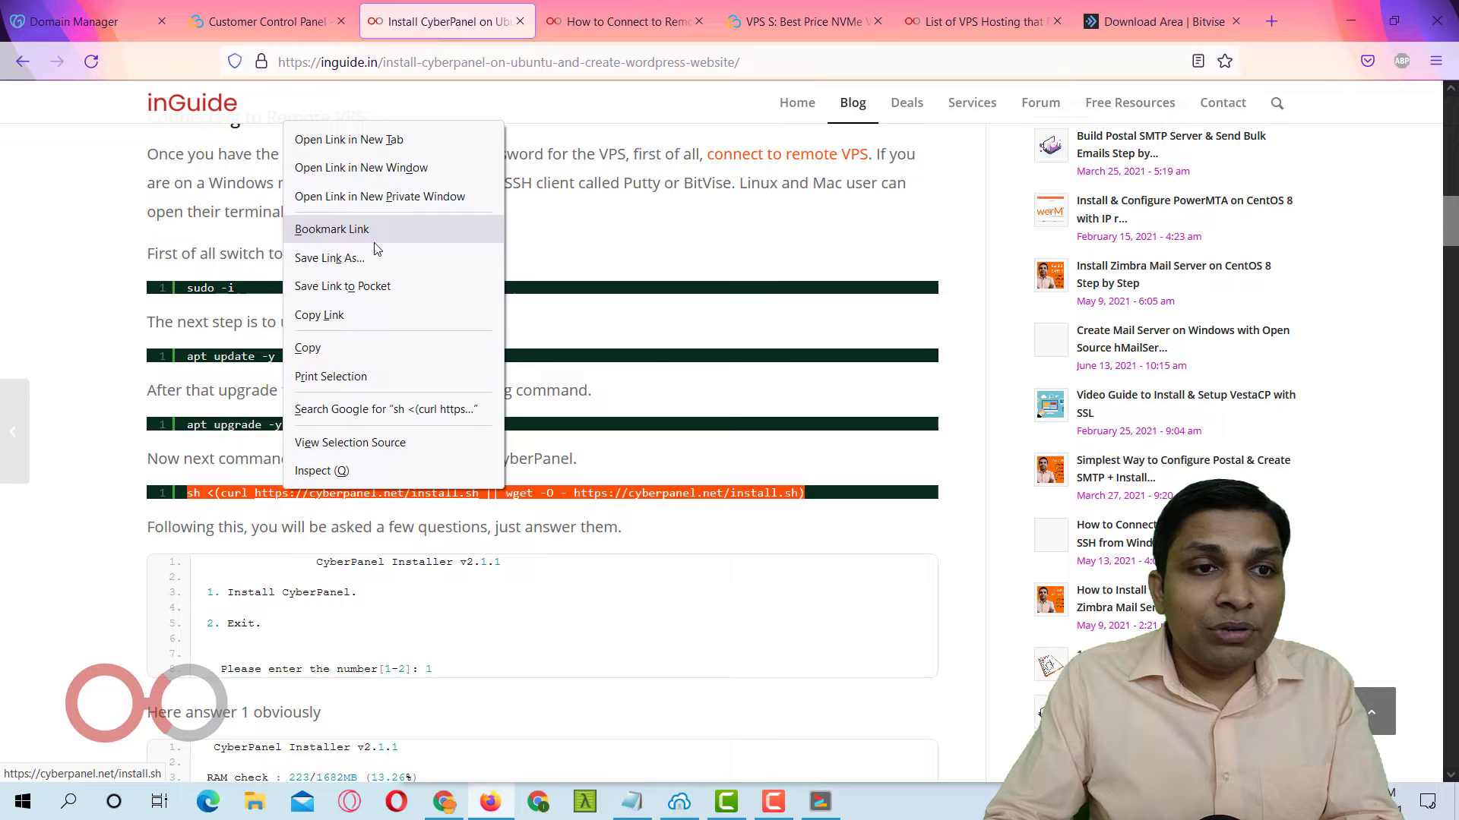
left_click(381, 311)
key("alt+Tab")
right_click(647, 354)
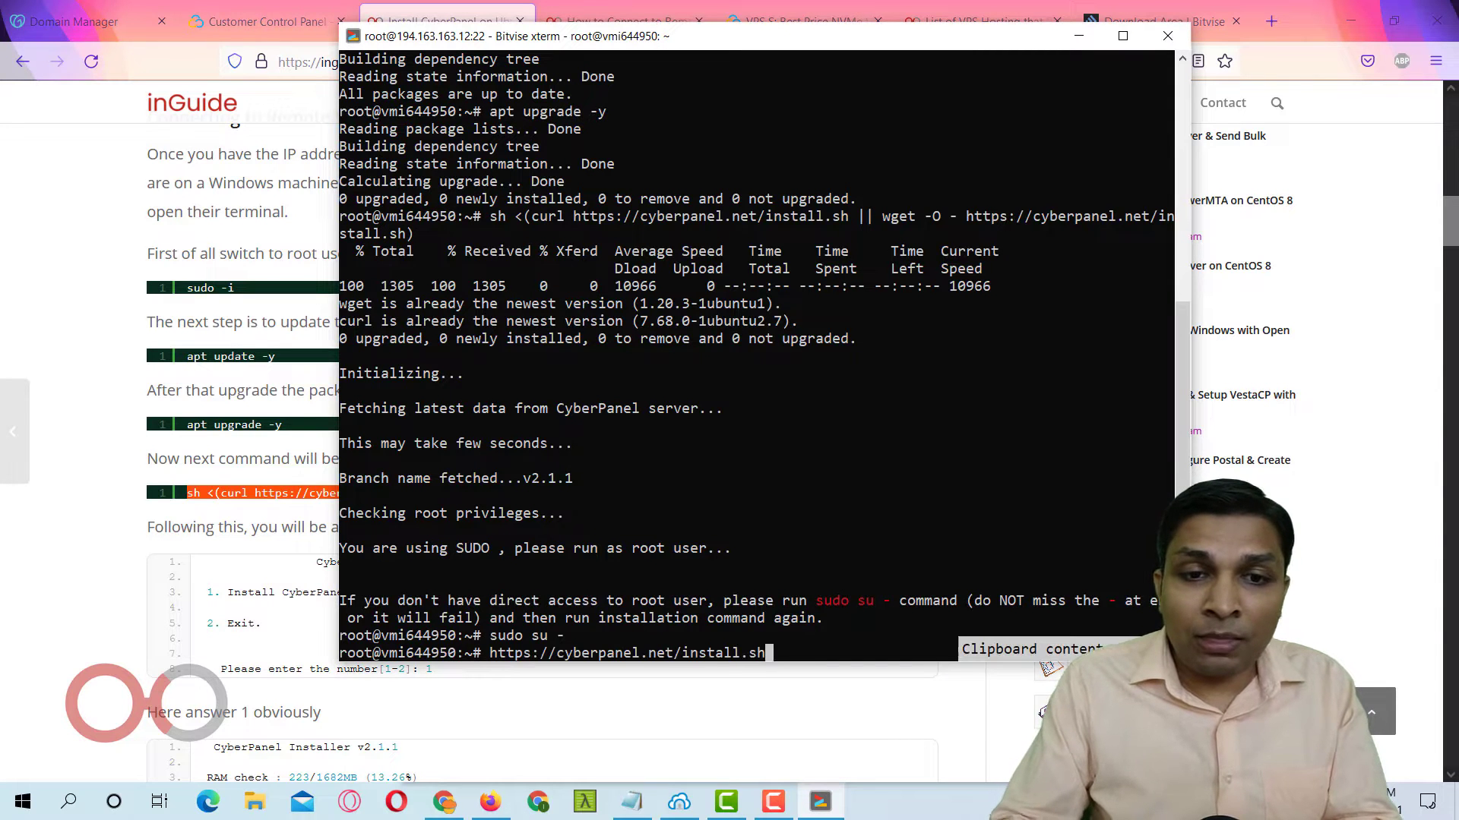
key("alt+Tab")
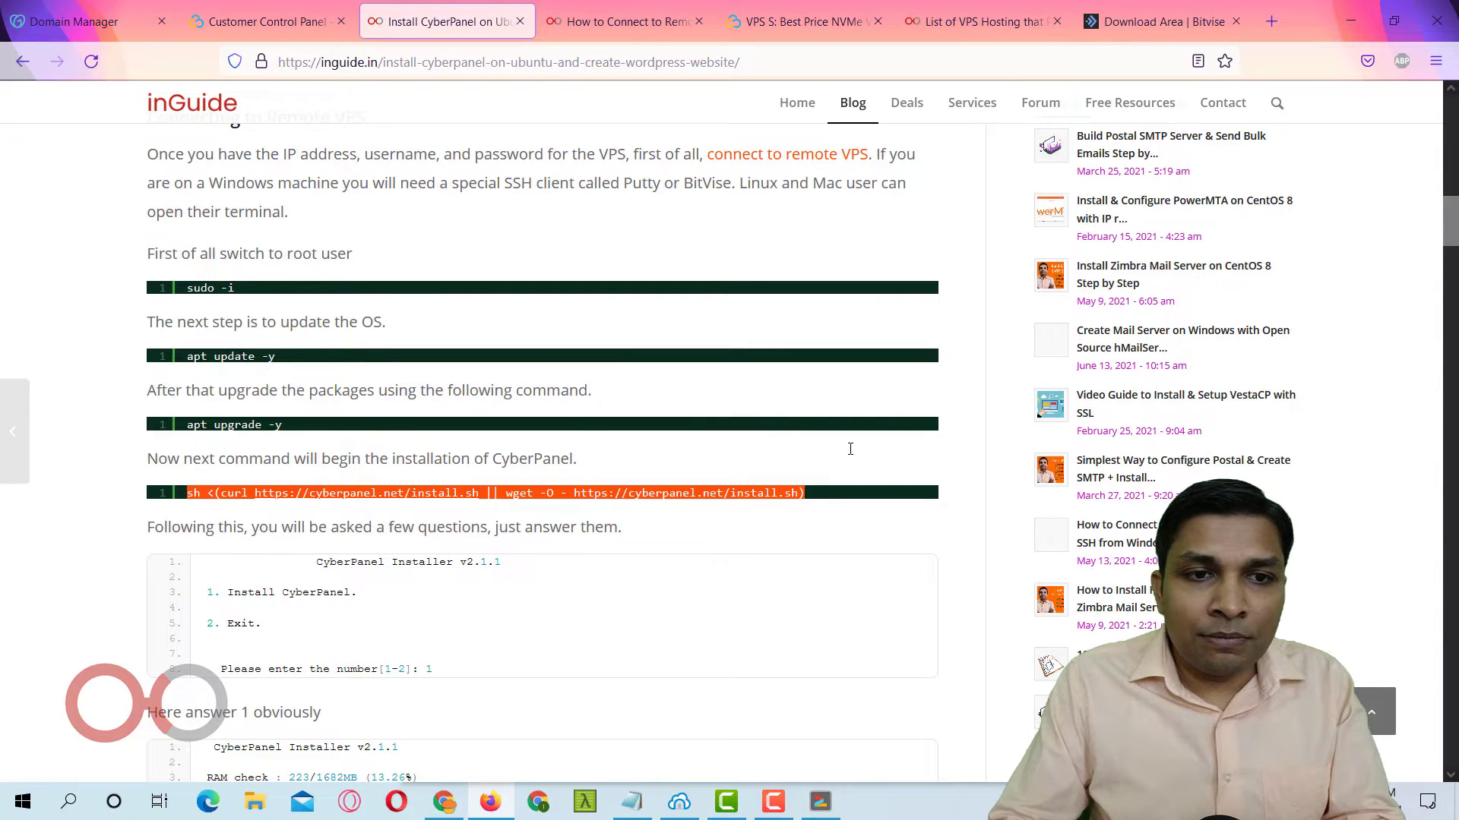
right_click(769, 493)
left_click(805, 349)
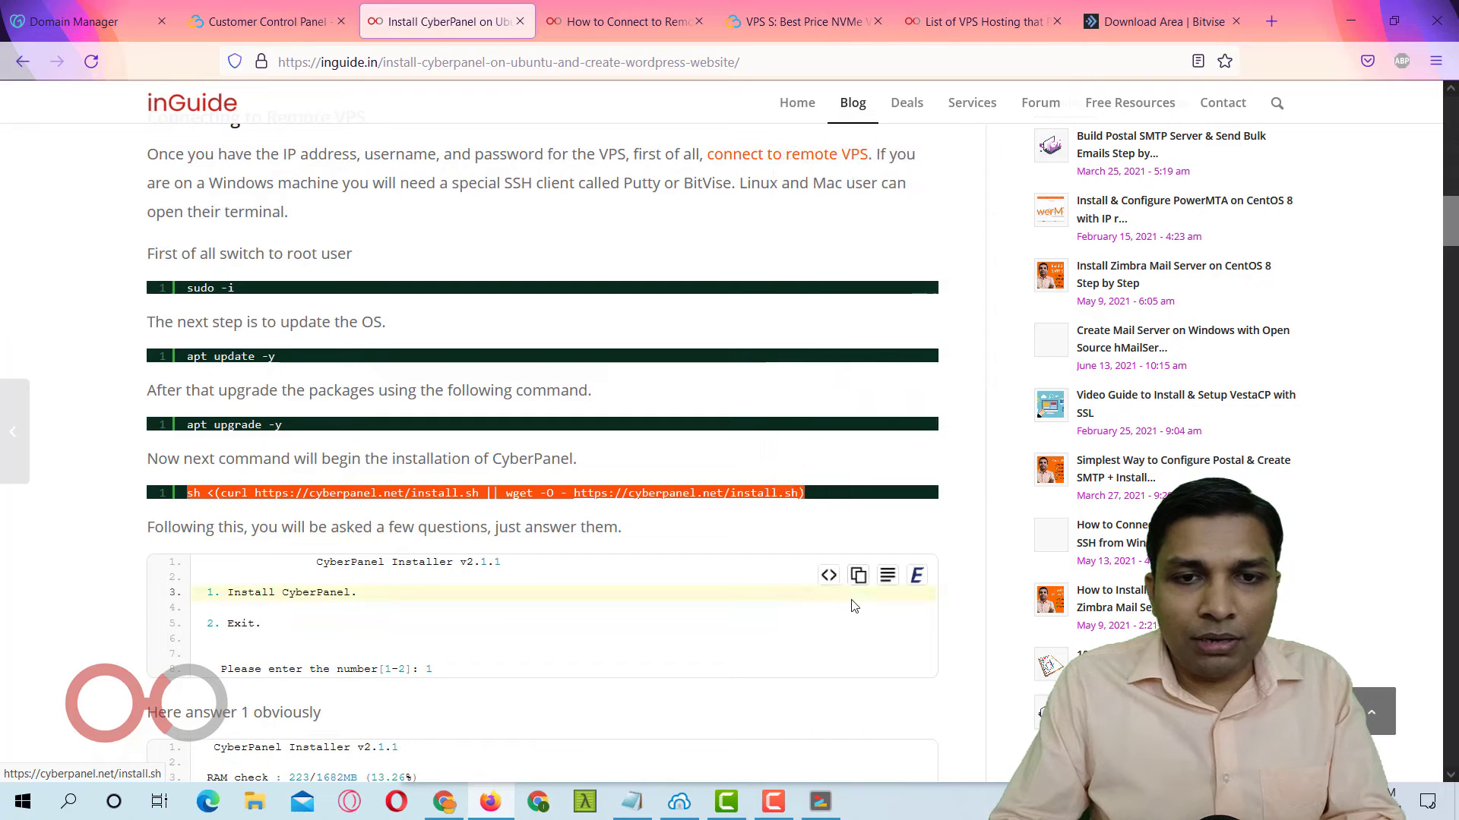
left_click(857, 521)
Run the full curl CyberPanel install command and choose option 1 to install CyberPanel.
left_click_drag(831, 504, 188, 486)
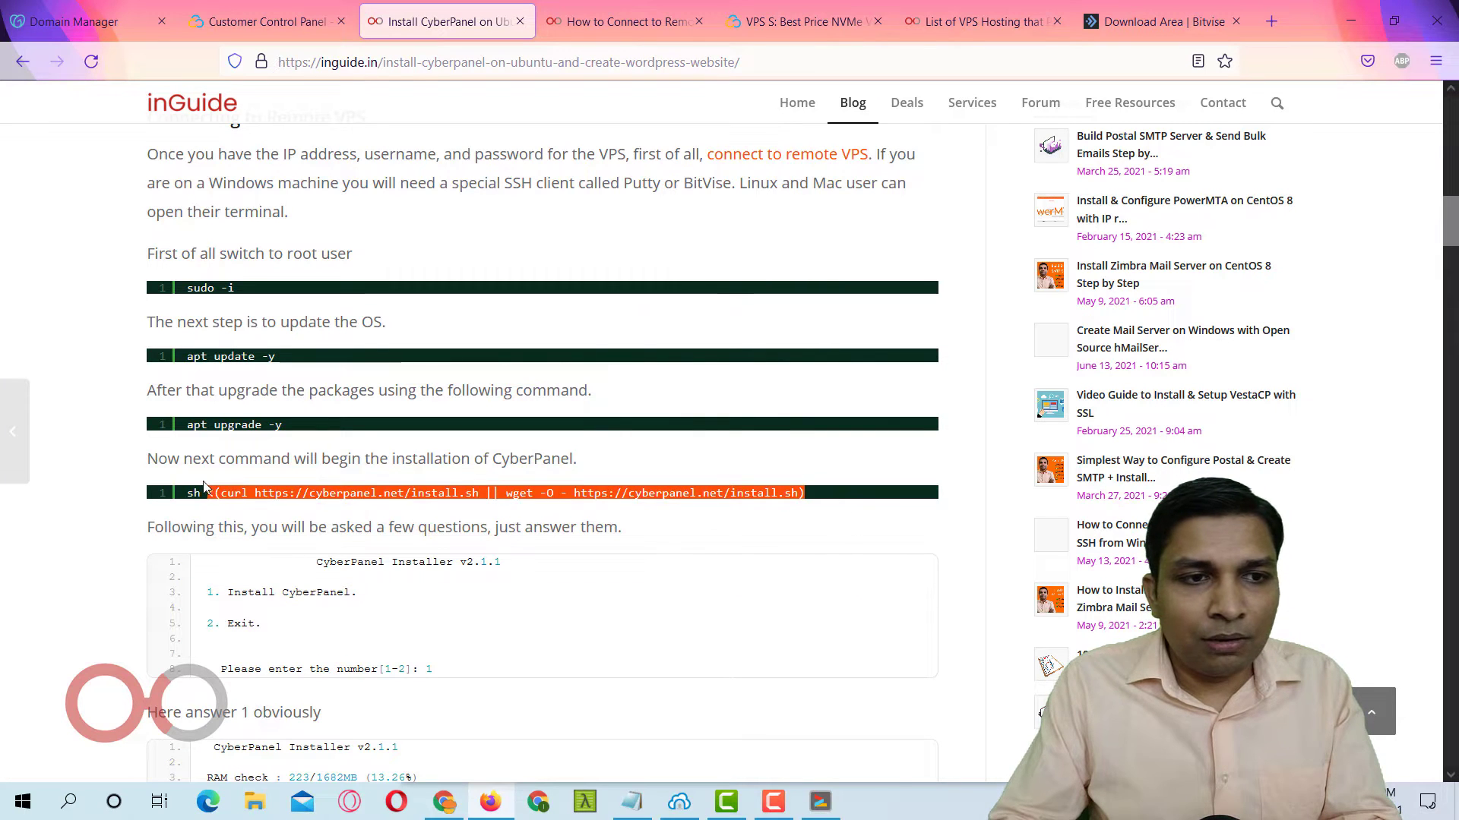
key("alt+Tab")
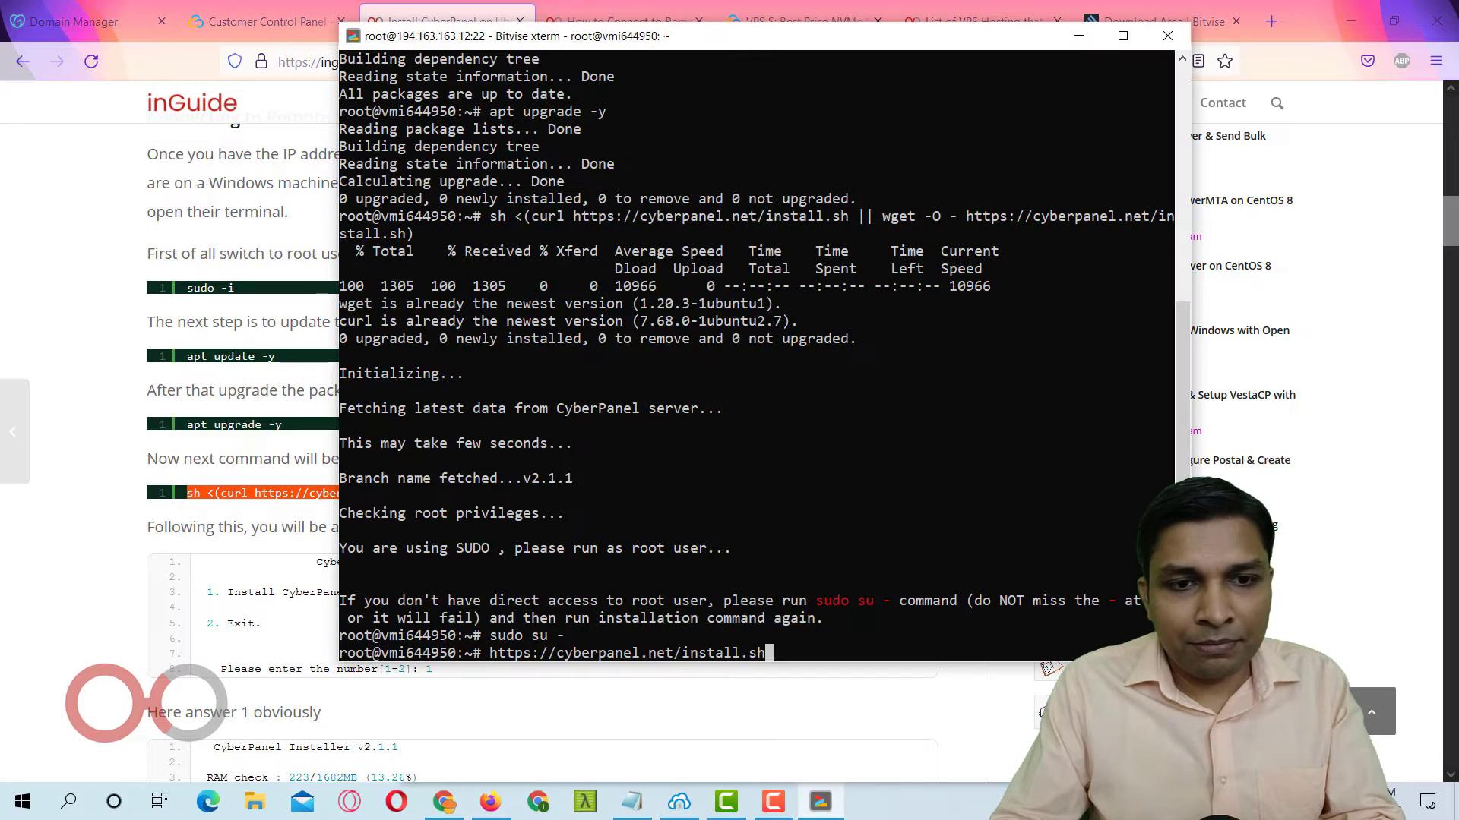
key("BackSpace")
key("BackSpace")
key("BackSpace")
key("BackSpace")
key("BackSpace")
key("BackSpace")
key("BackSpace")
key("BackSpace")
key("BackSpace")
key("BackSpace")
key("BackSpace")
key("BackSpace")
key("BackSpace")
key("BackSpace")
key("BackSpace")
key("BackSpace")
key("BackSpace")
key("BackSpace")
key("BackSpace")
key("BackSpace")
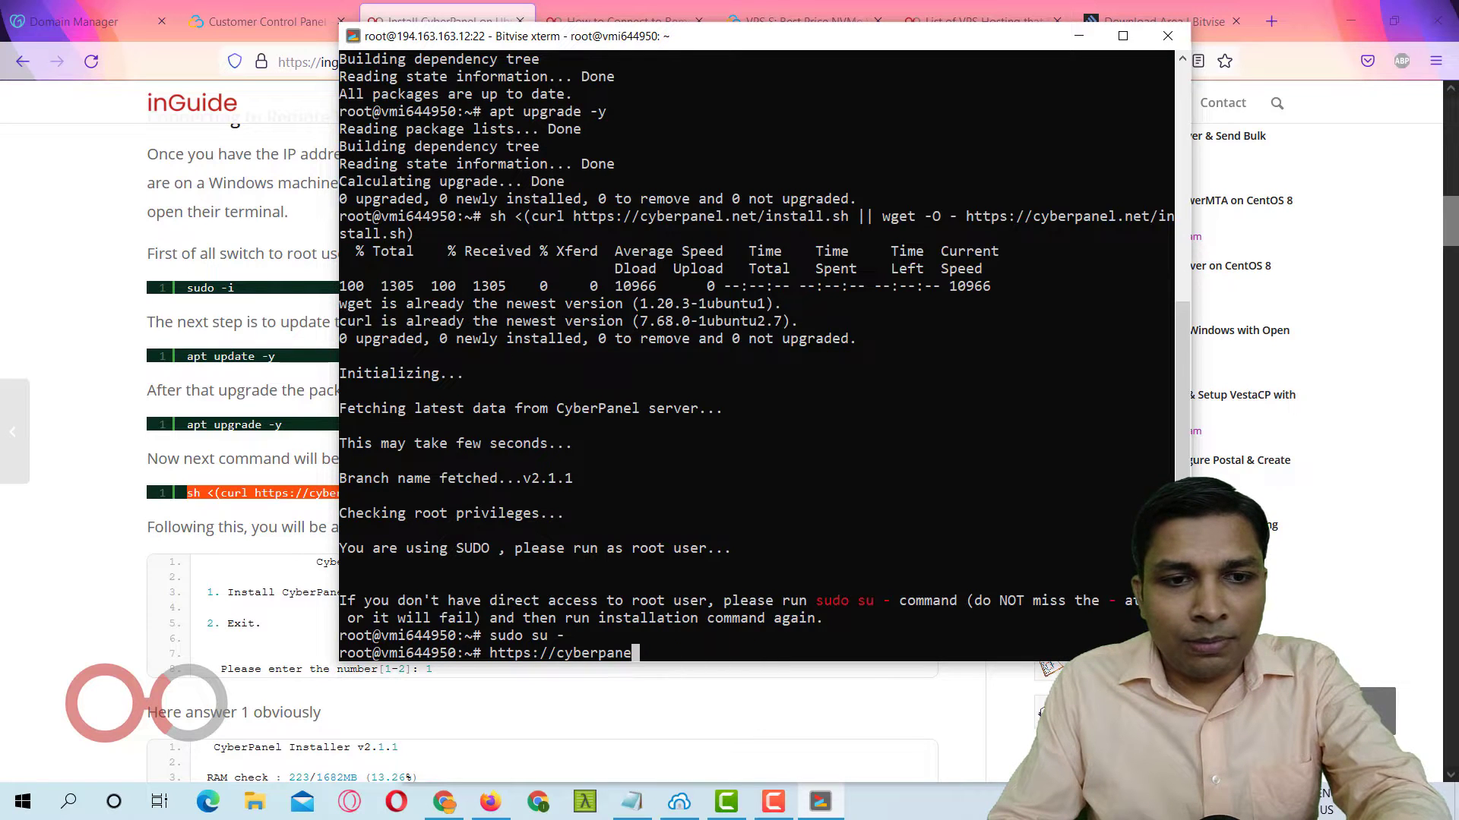
key("ctrl+v")
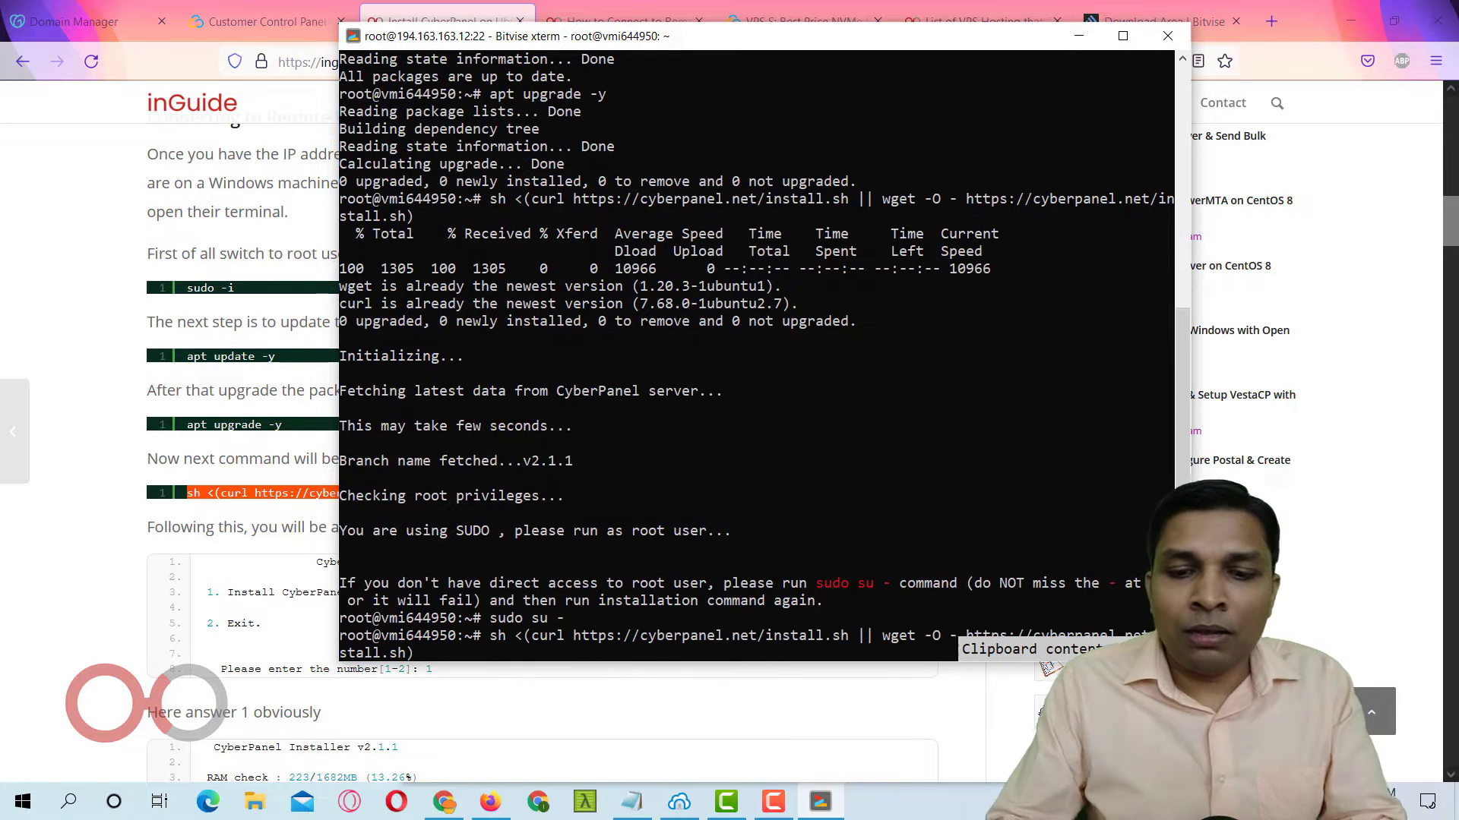
key("Return")
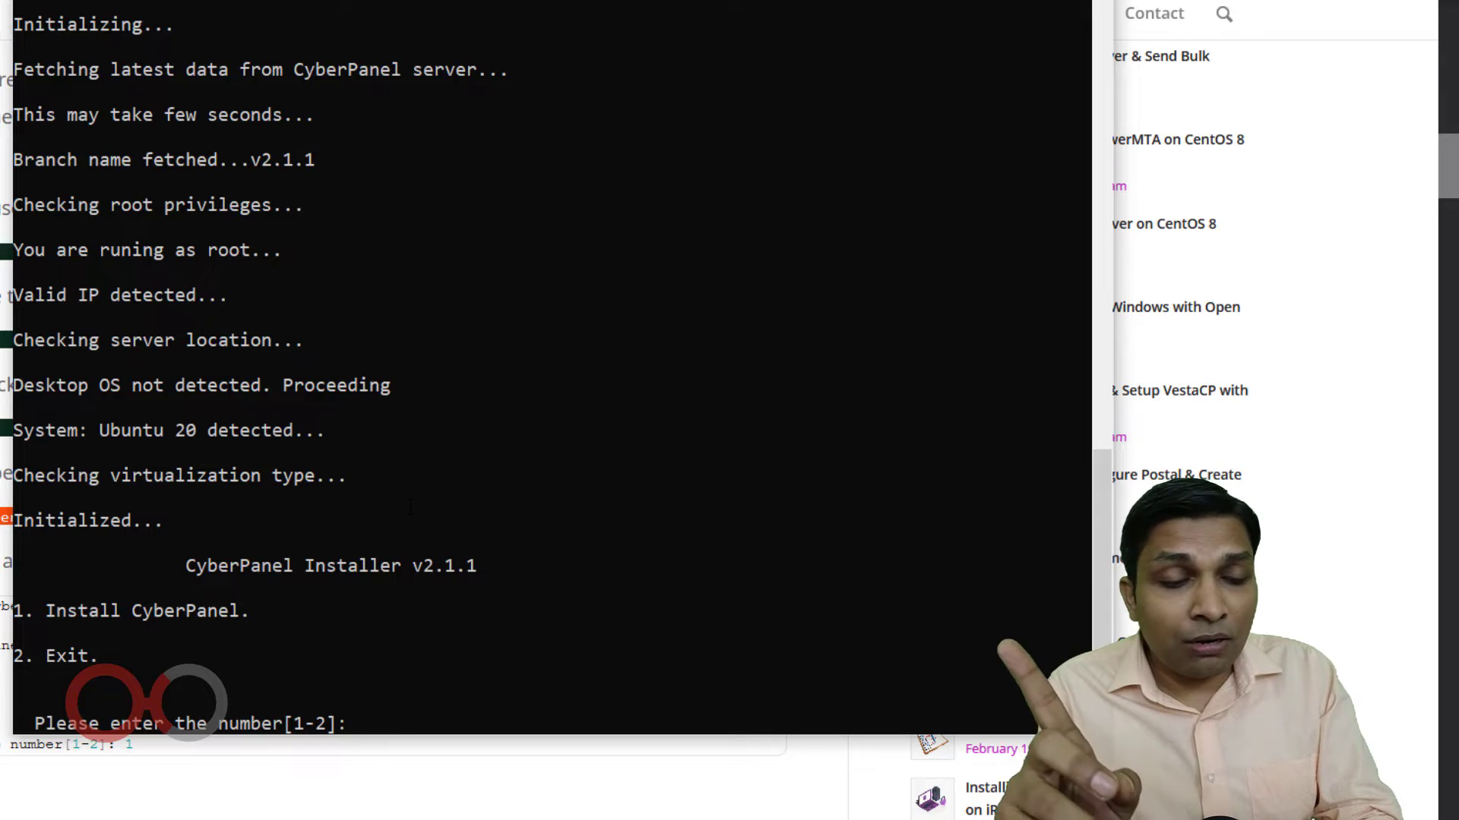
type("1")
key("Return")
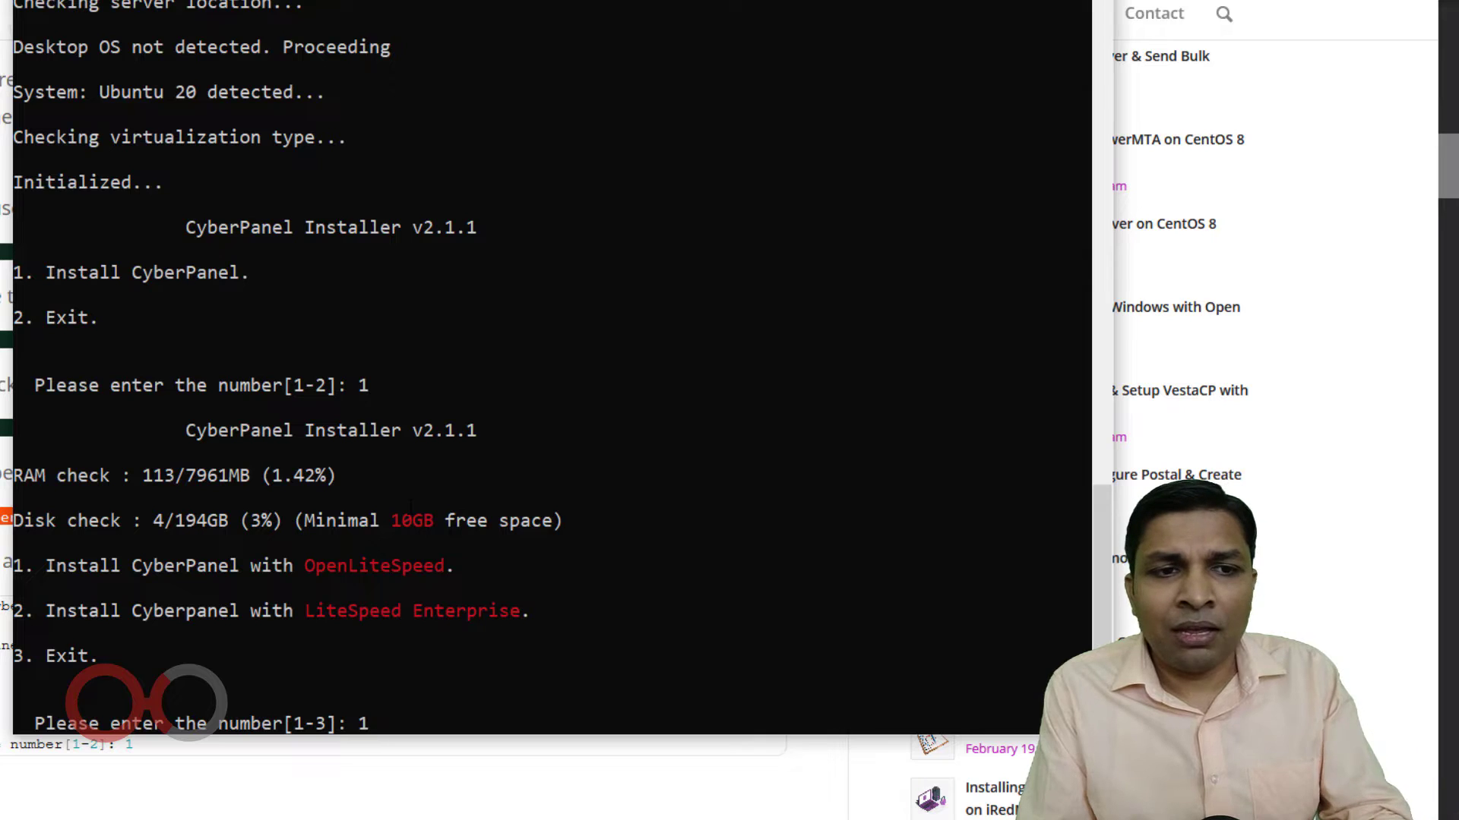
Accept OpenLiteSpeed, full installation, local MySQL and the latest version v2.1.1 in the installer.
key("Return")
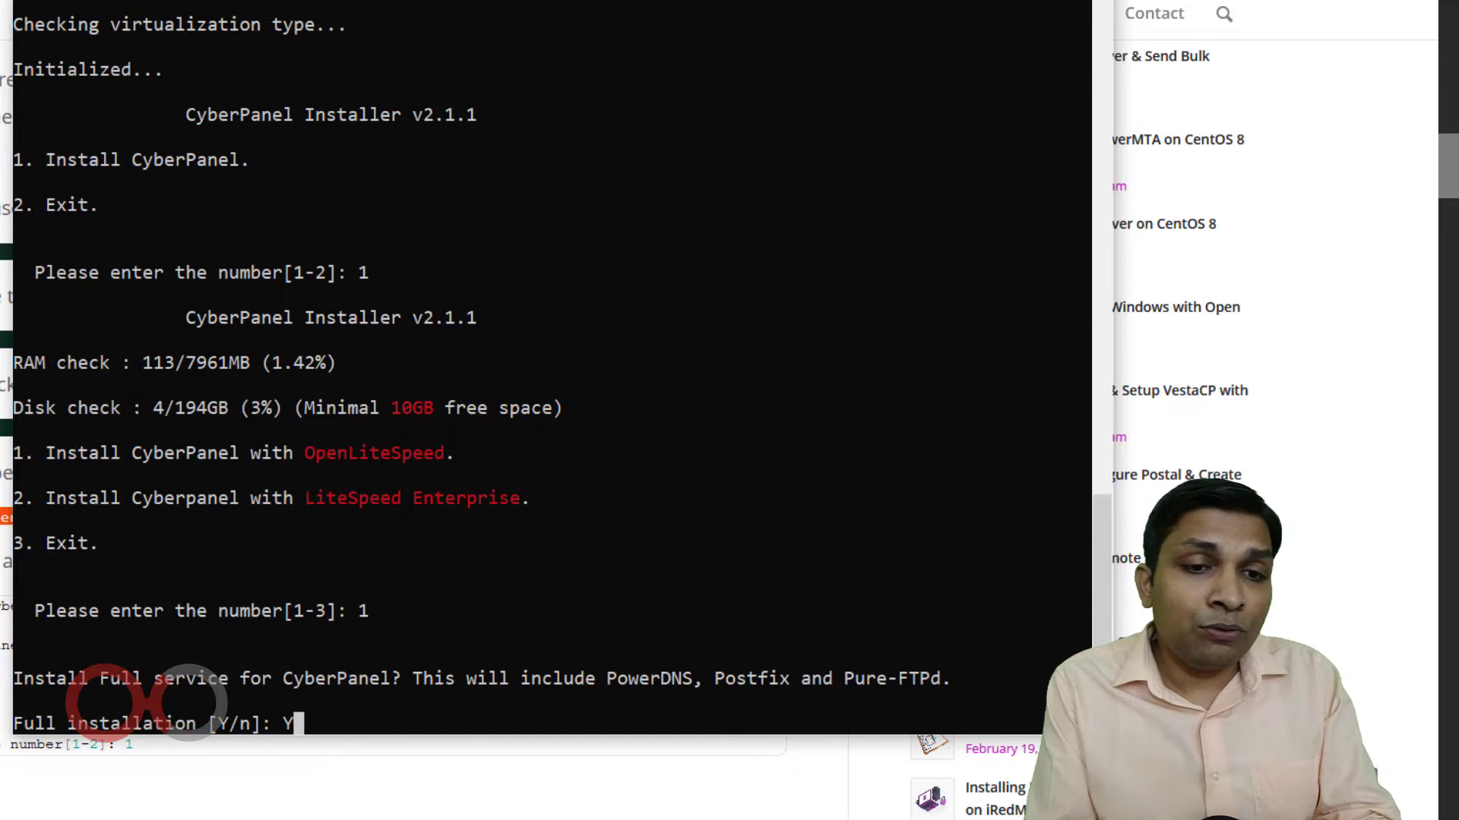
key("Return")
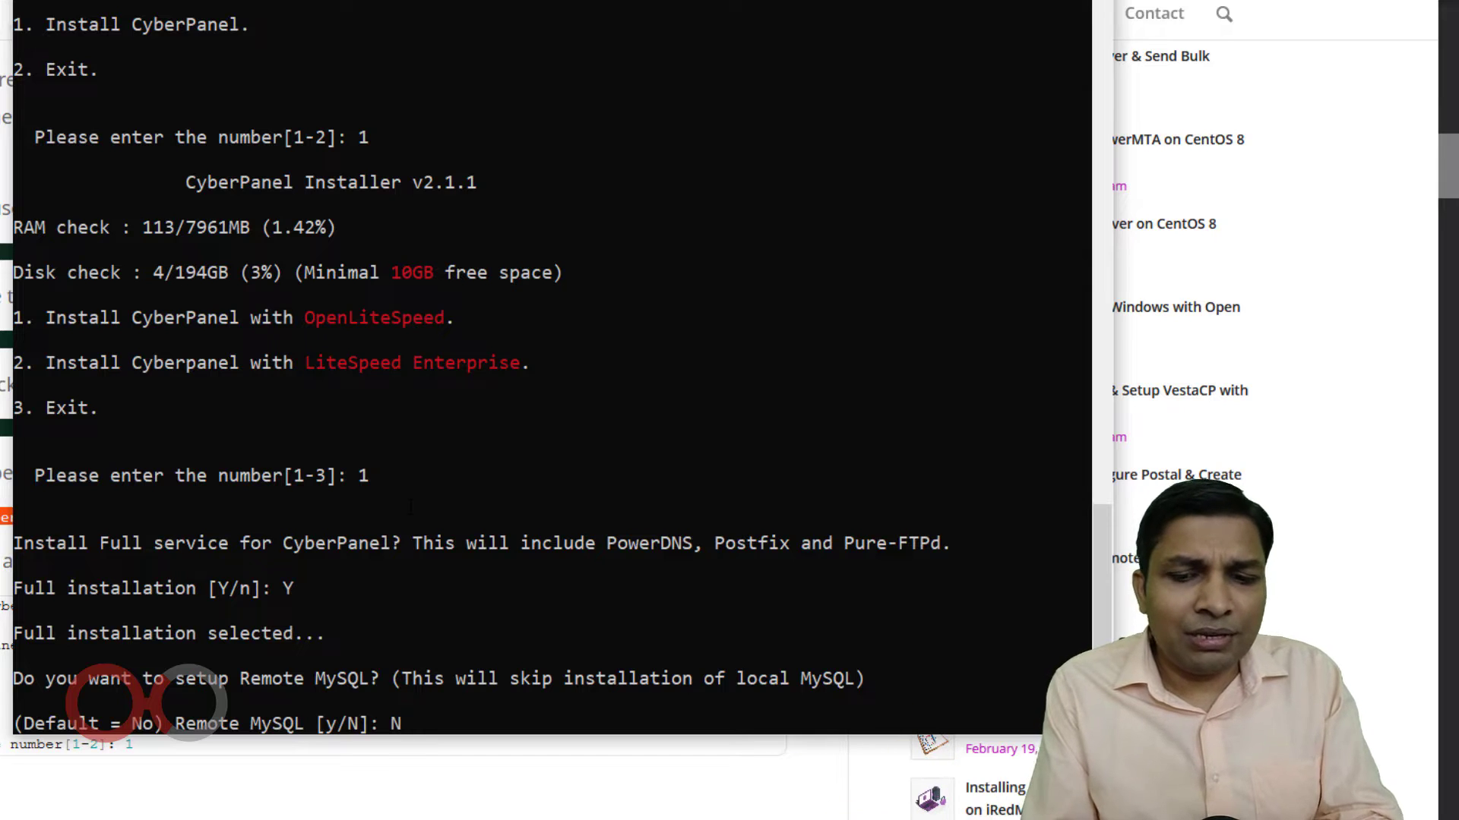
key("Return")
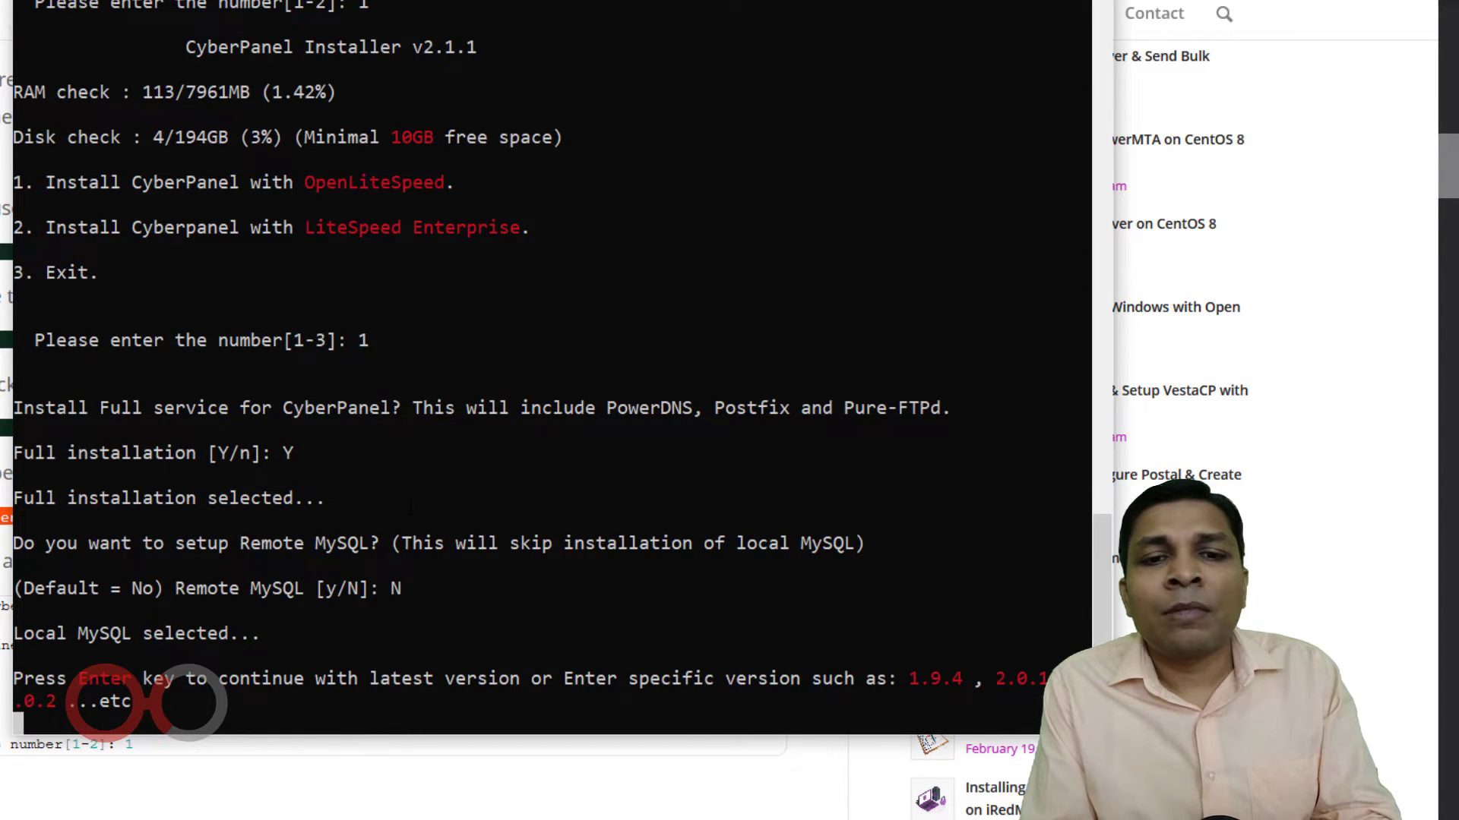
key("Return")
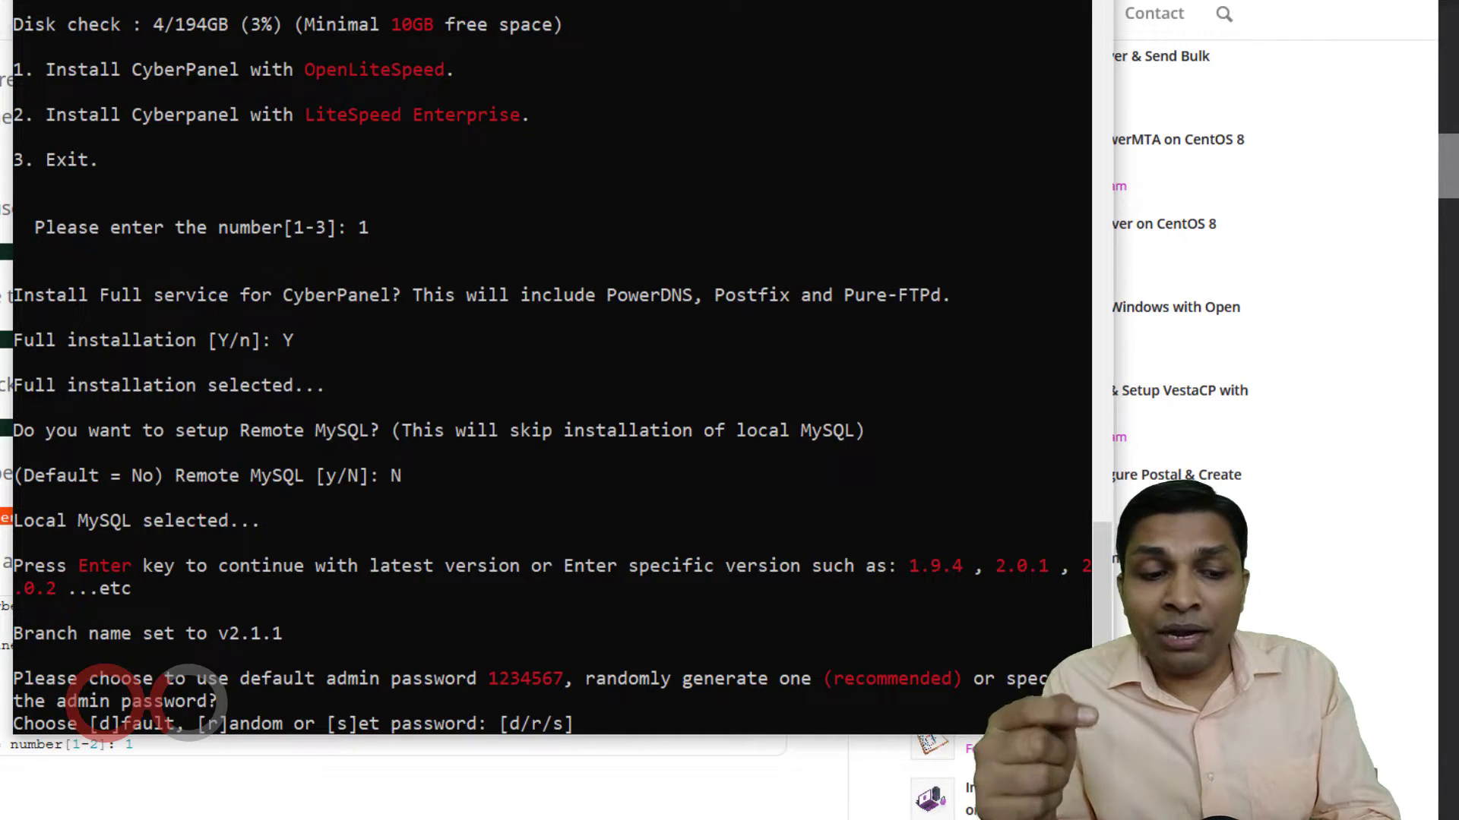
Choose 's' to set a custom CyberPanel admin password and enter it twice.
type("s")
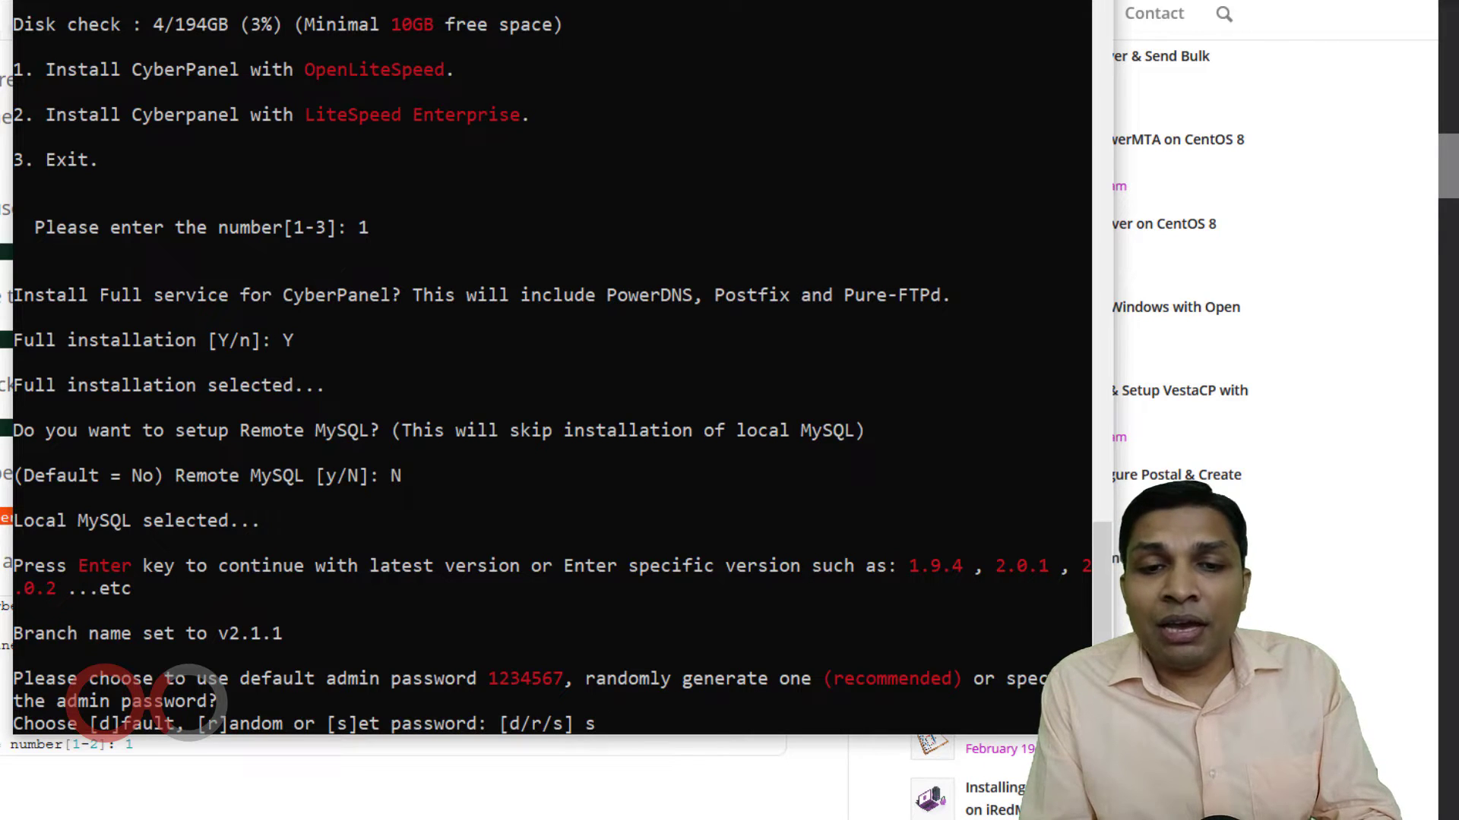
key("Return")
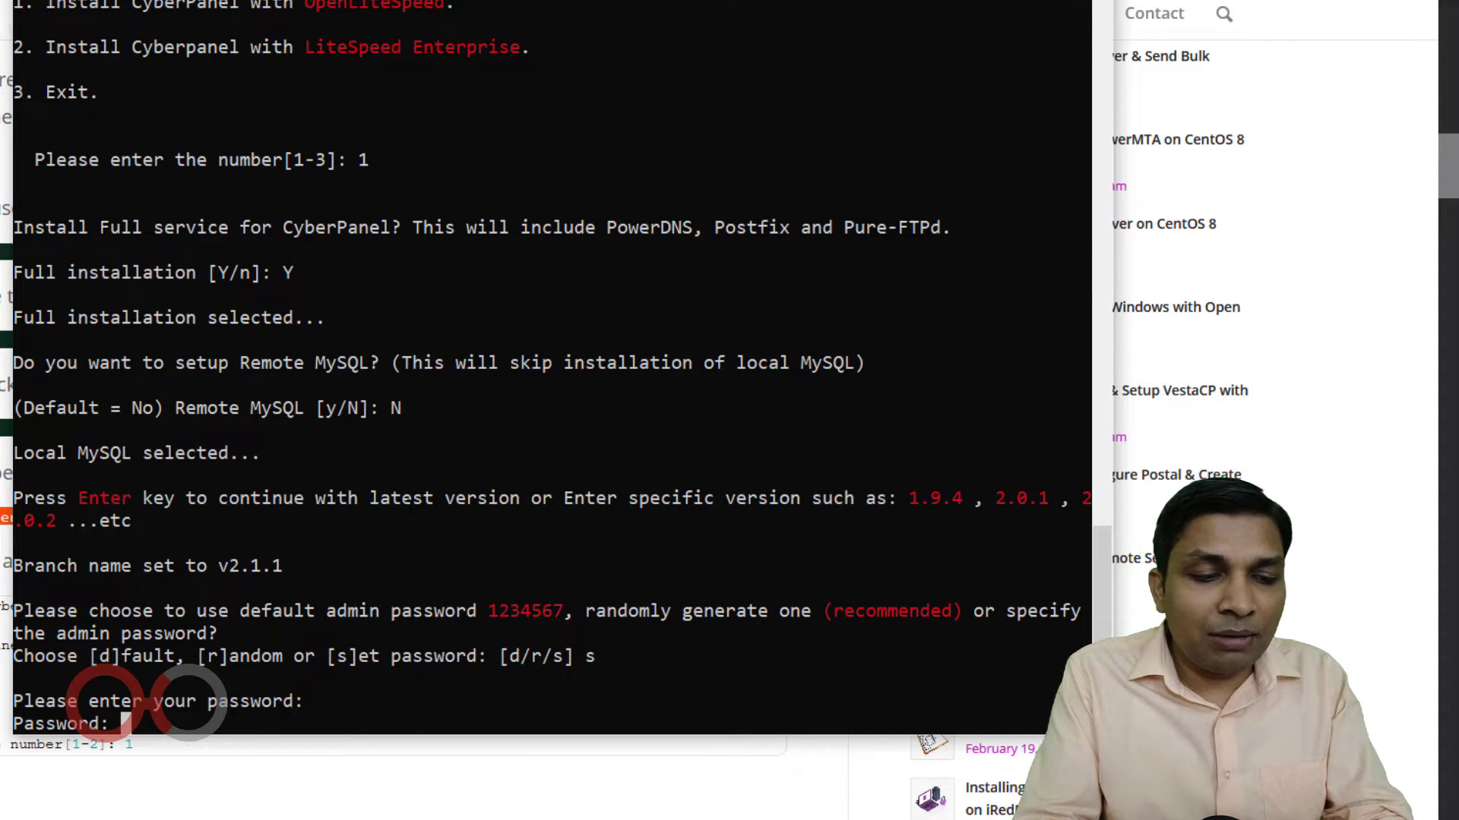
key("Return")
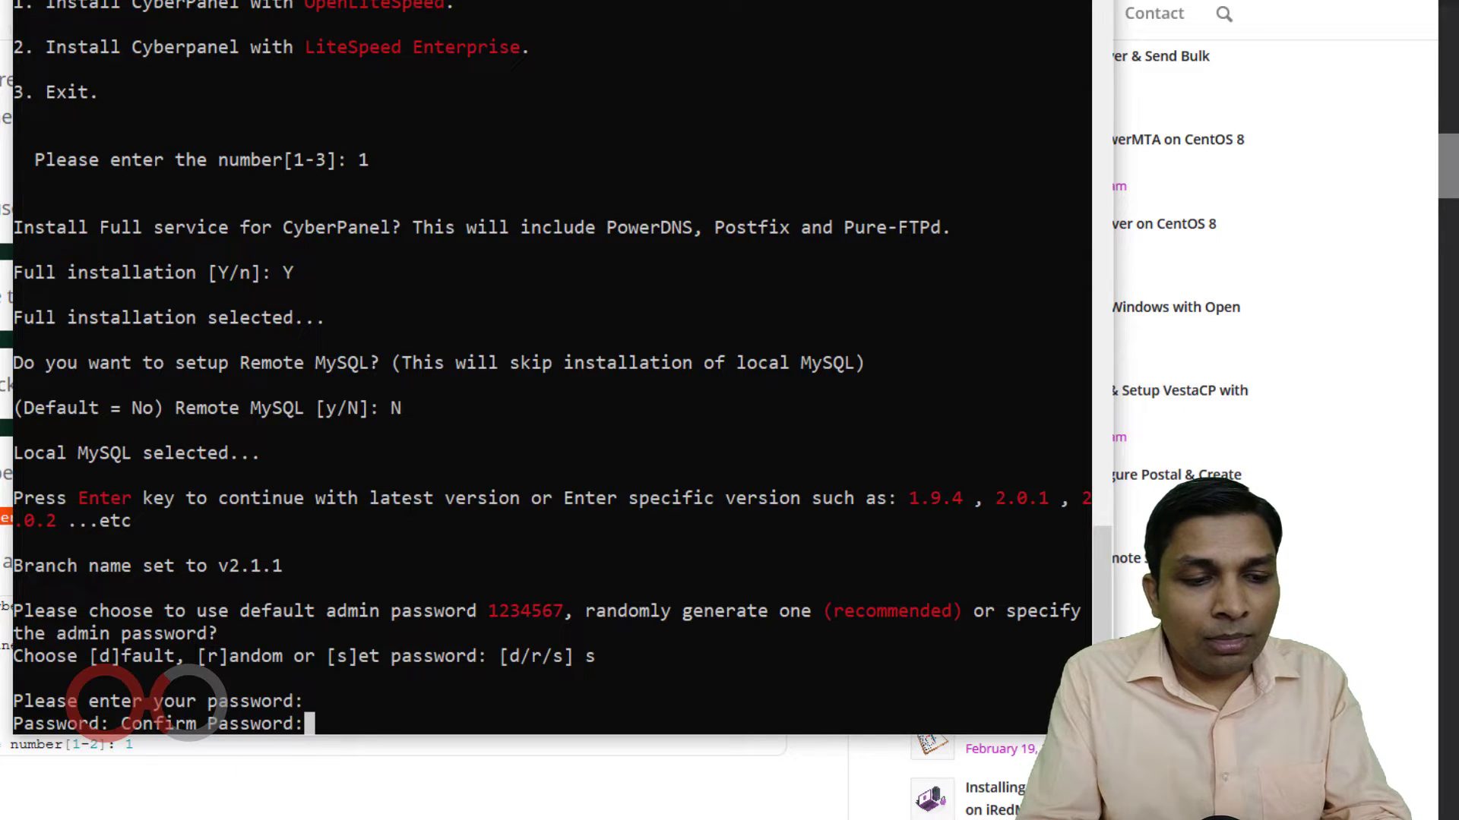
key("Return")
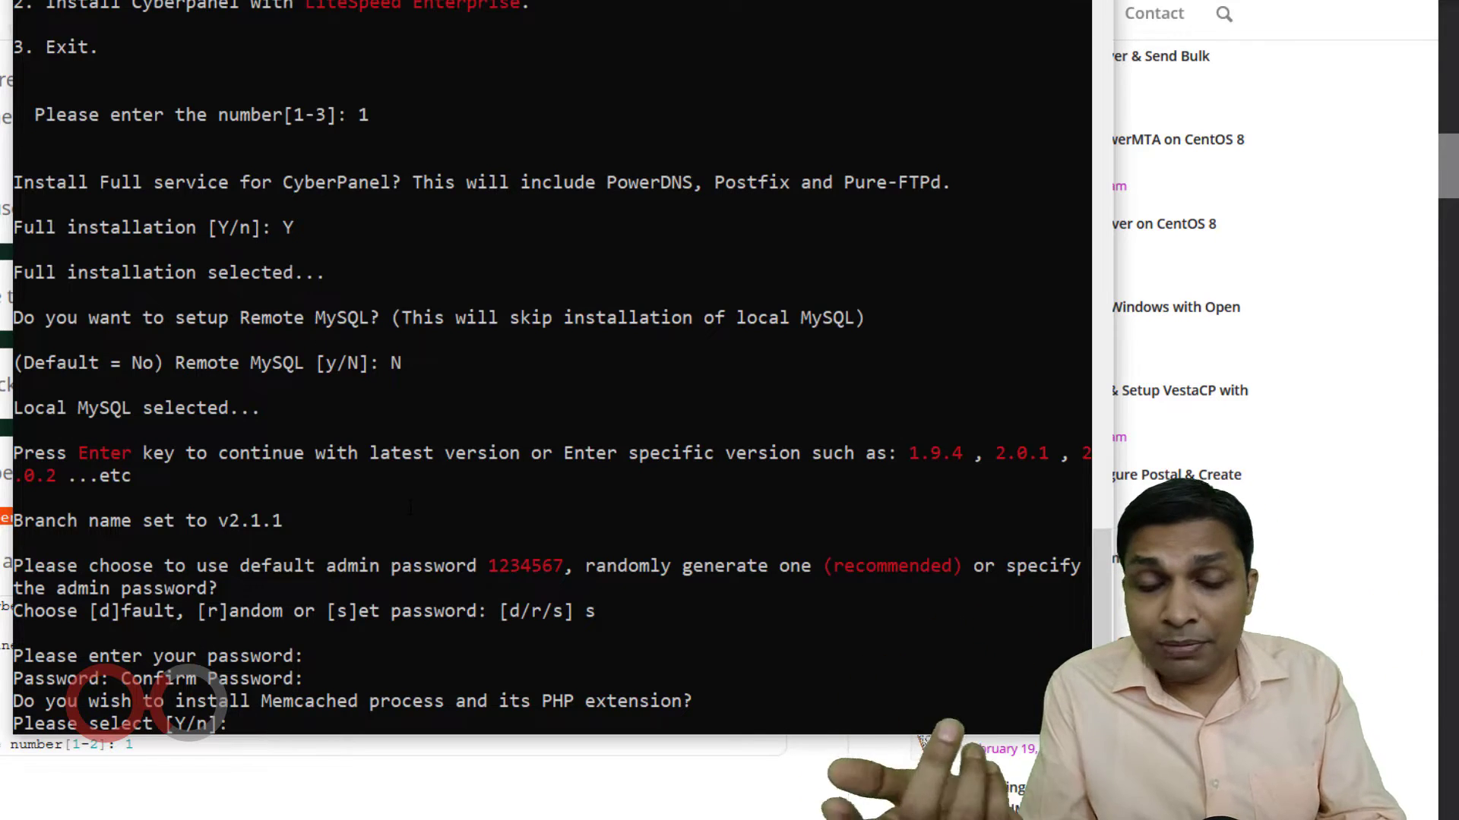
Answer Y to enable Memcached and Redis with their PHP extensions.
type("Y")
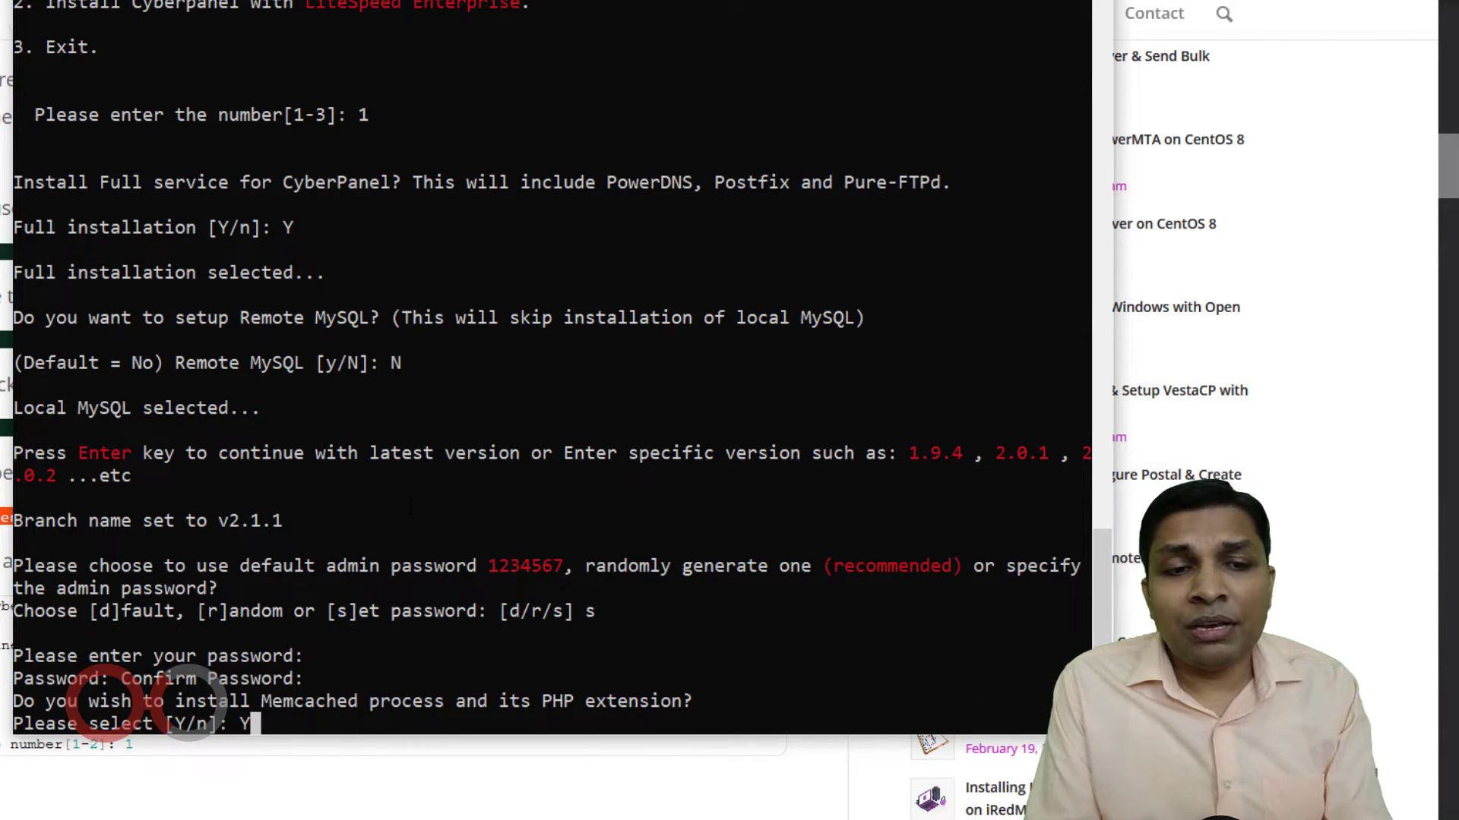
key("Return")
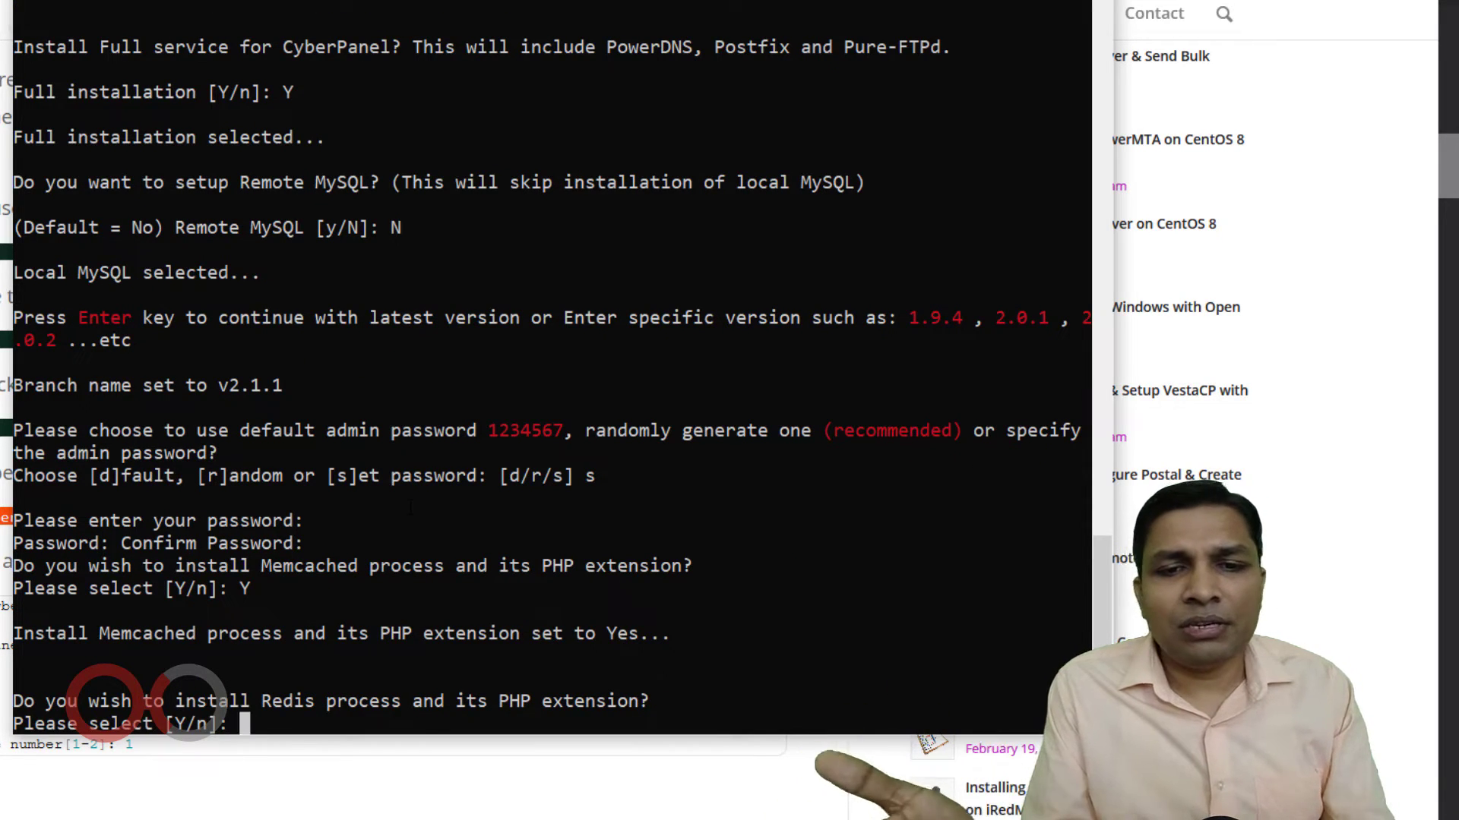
type("Y")
key("Return")
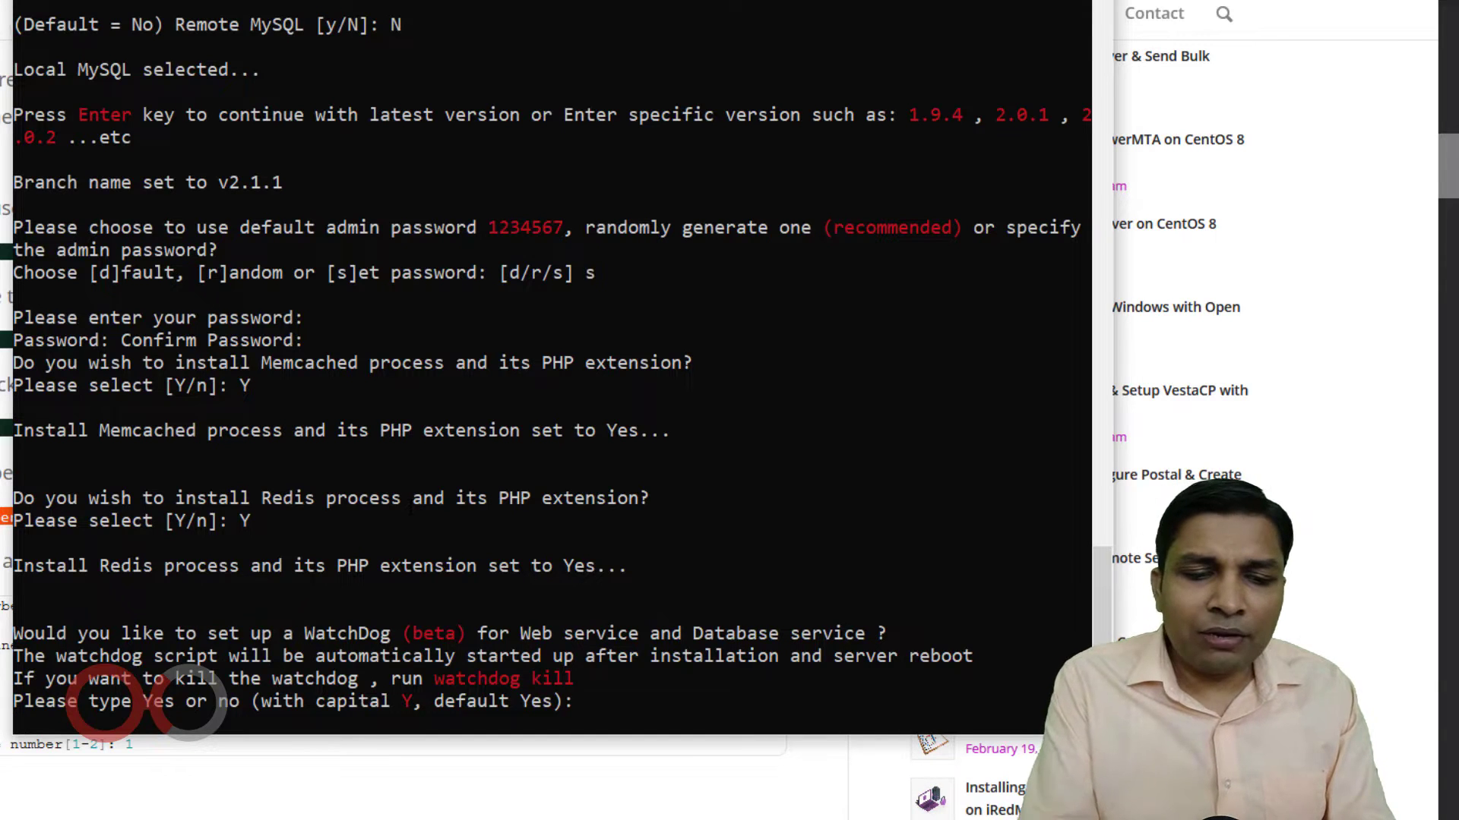
Enable WatchDog, copy the panel URLs and login details, and accept the server restart.
key("Return")
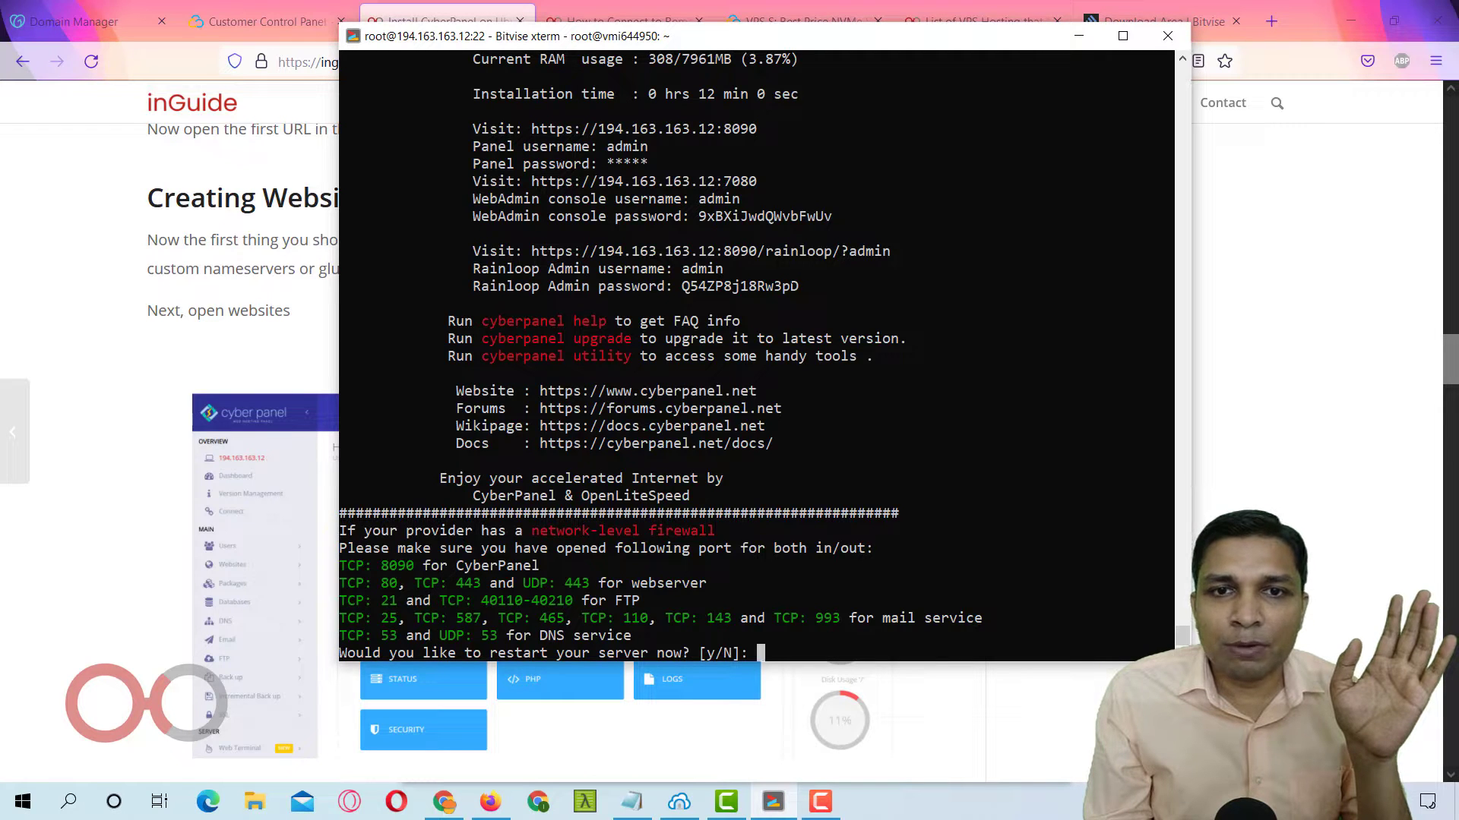
left_click_drag(807, 287, 447, 110)
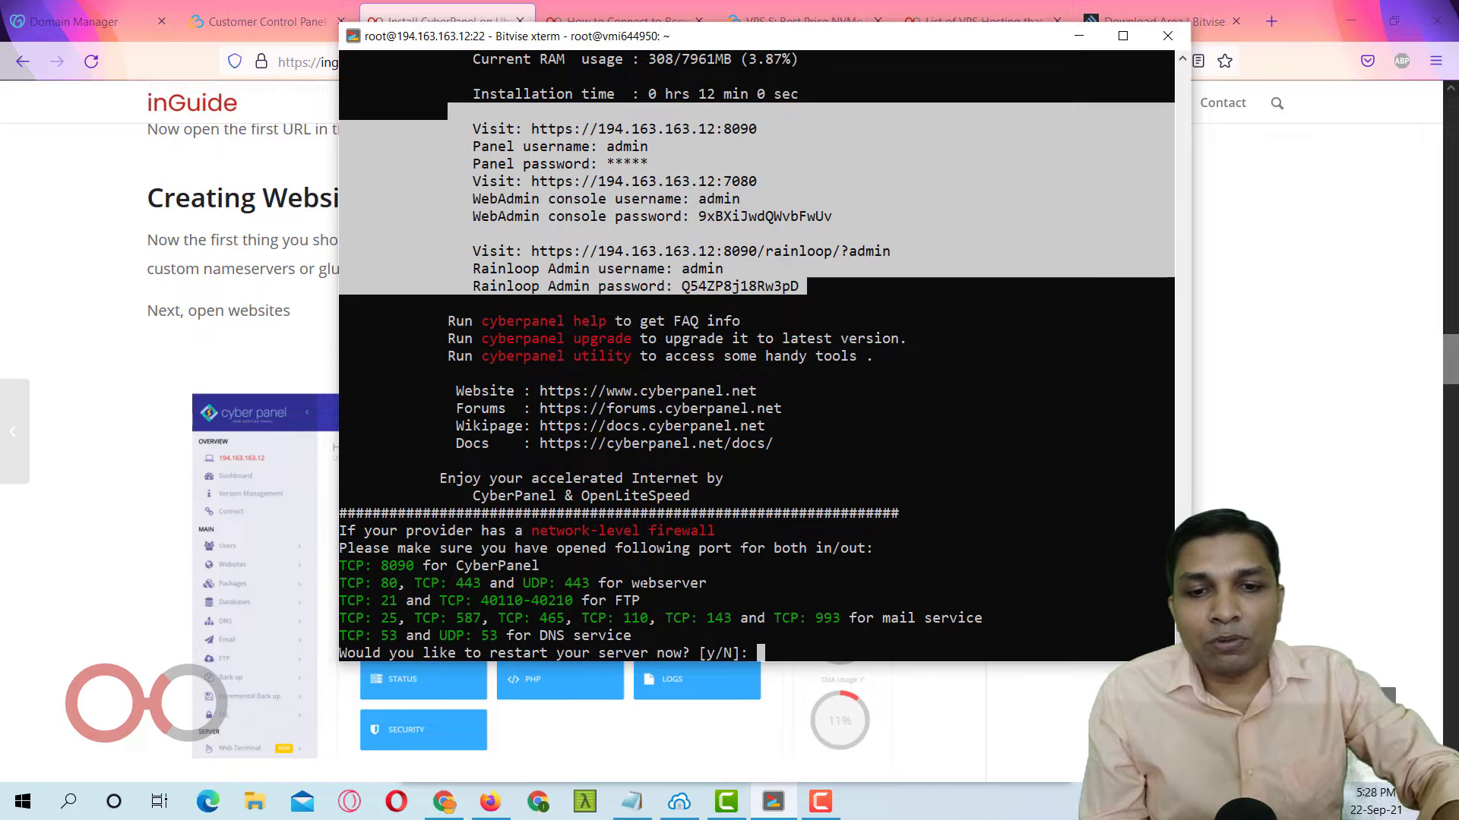
type("y")
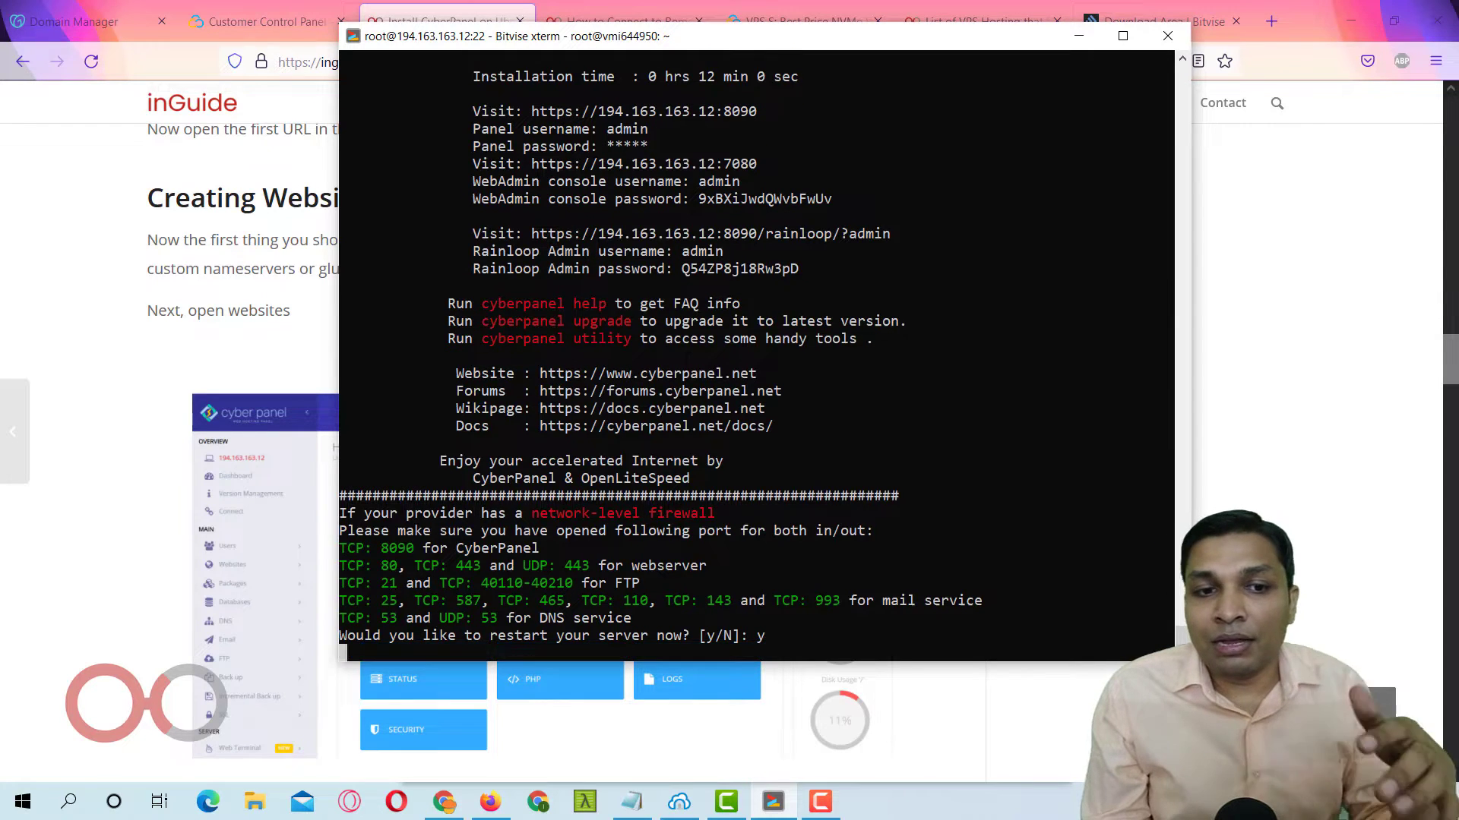
key("Return")
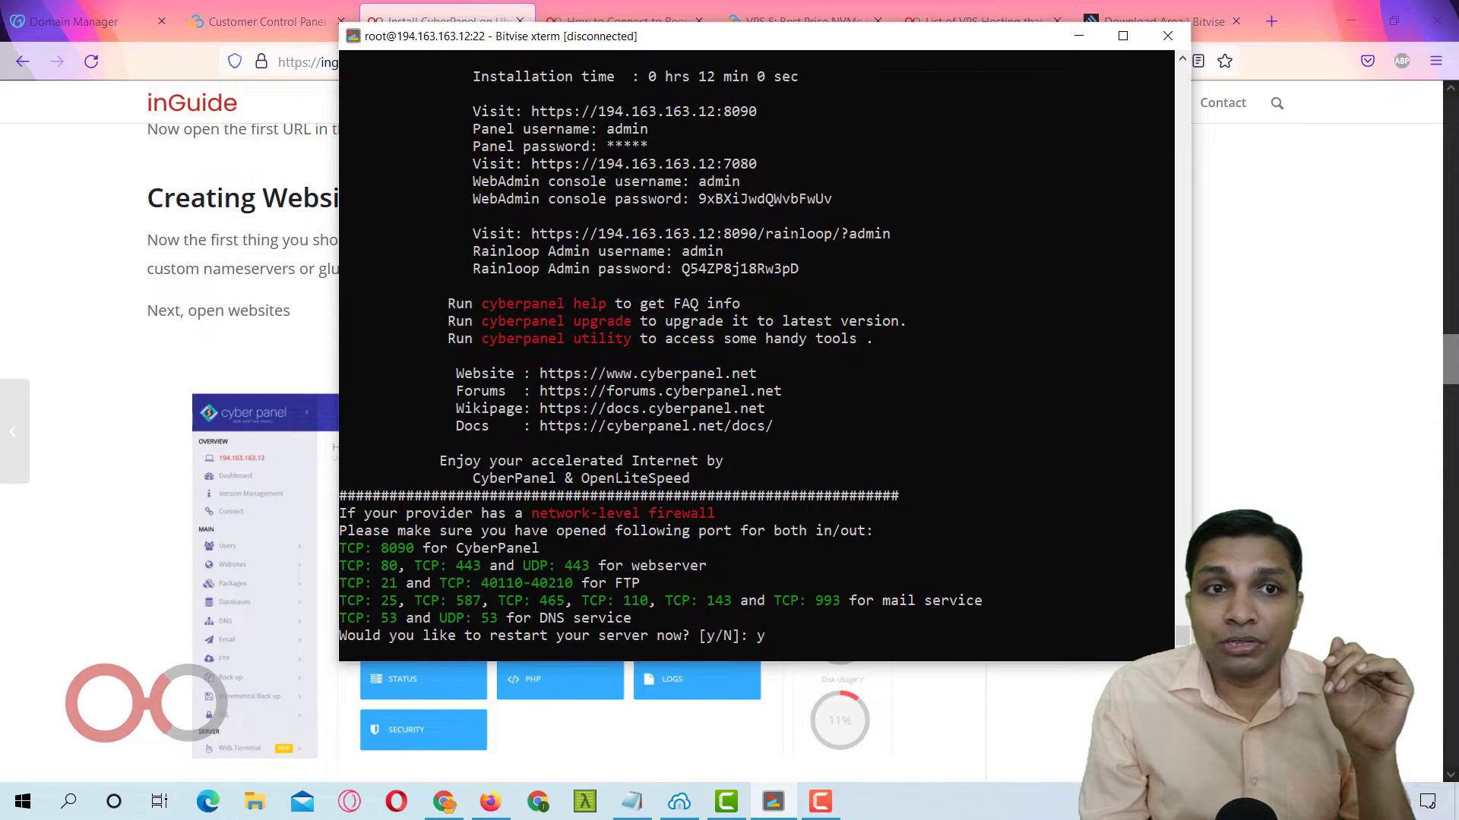
left_click_drag(464, 111, 797, 268)
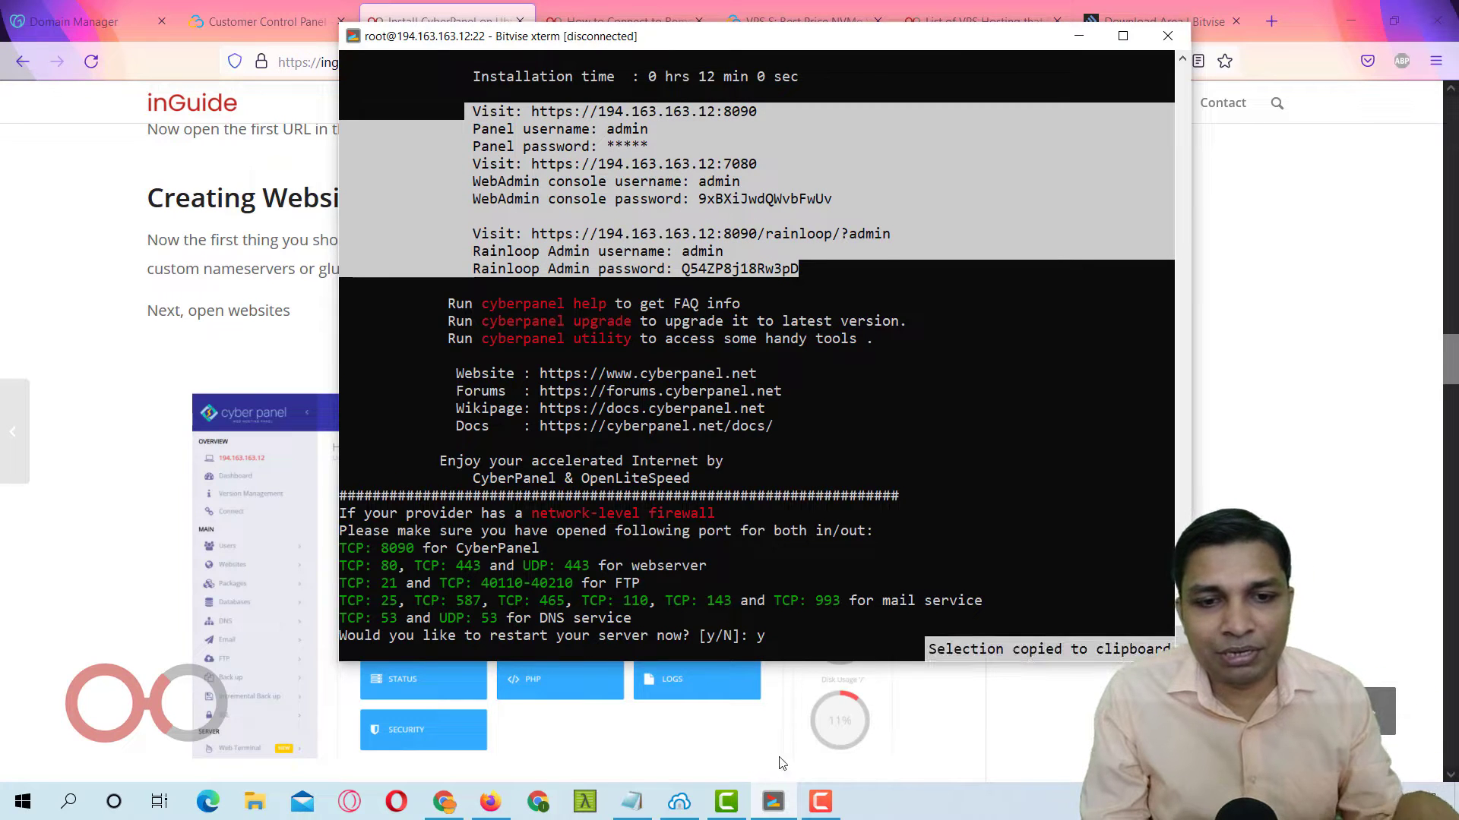
left_click(631, 802)
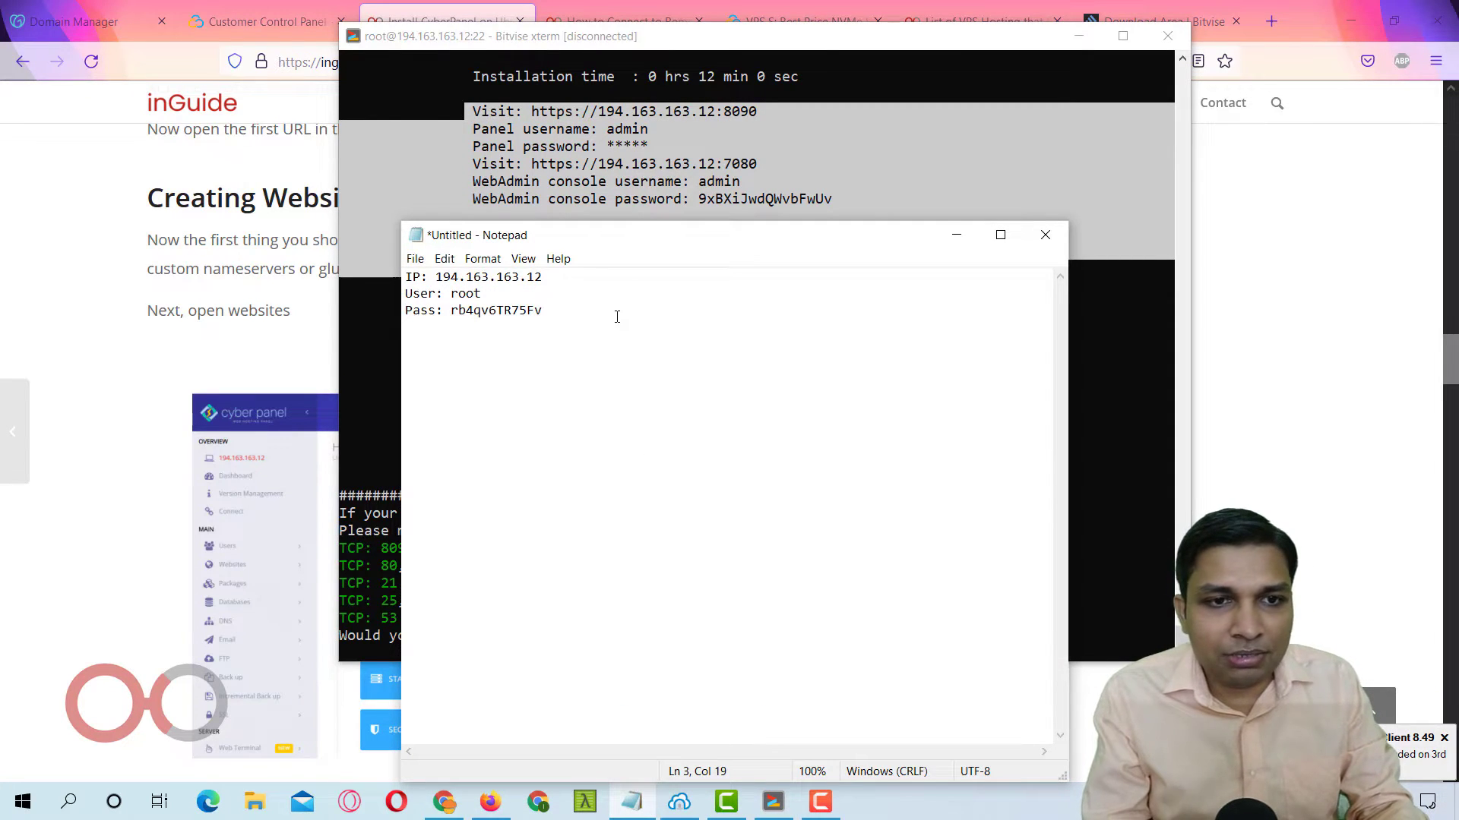
key("Return")
key("Return")
key("ctrl+v")
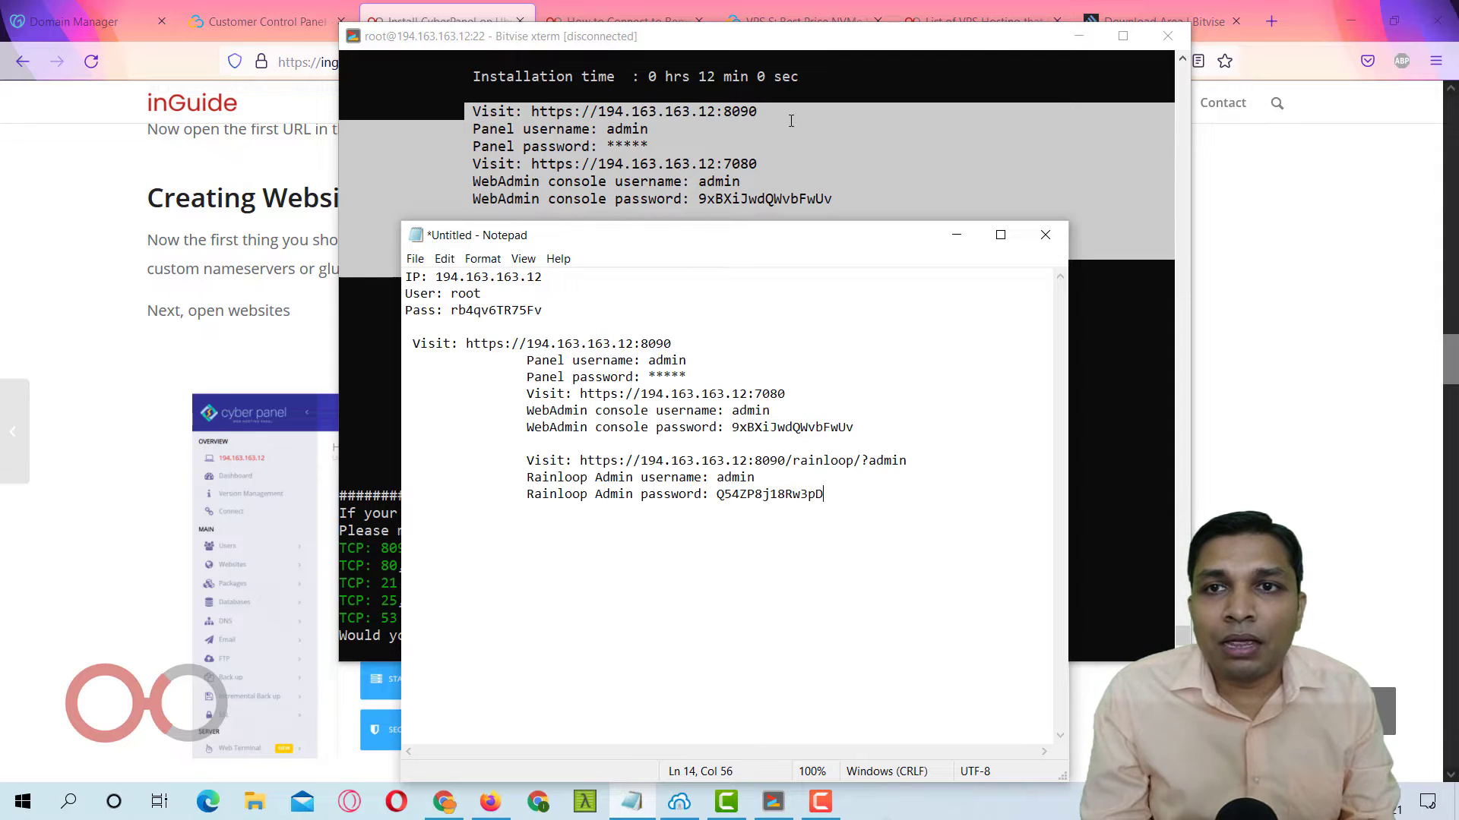
left_click(1087, 46)
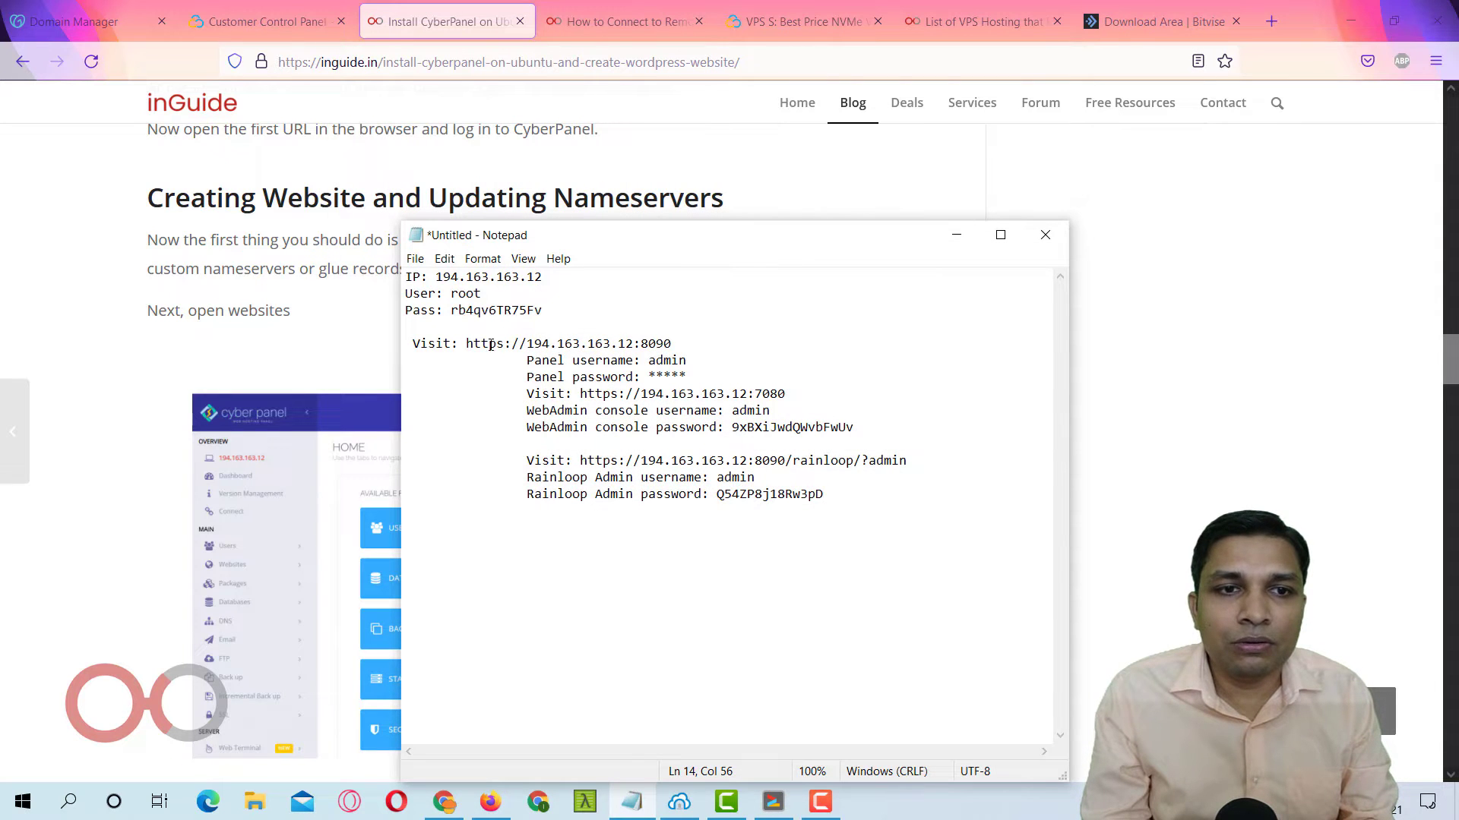
left_click_drag(466, 344, 676, 344)
key("ctrl+c")
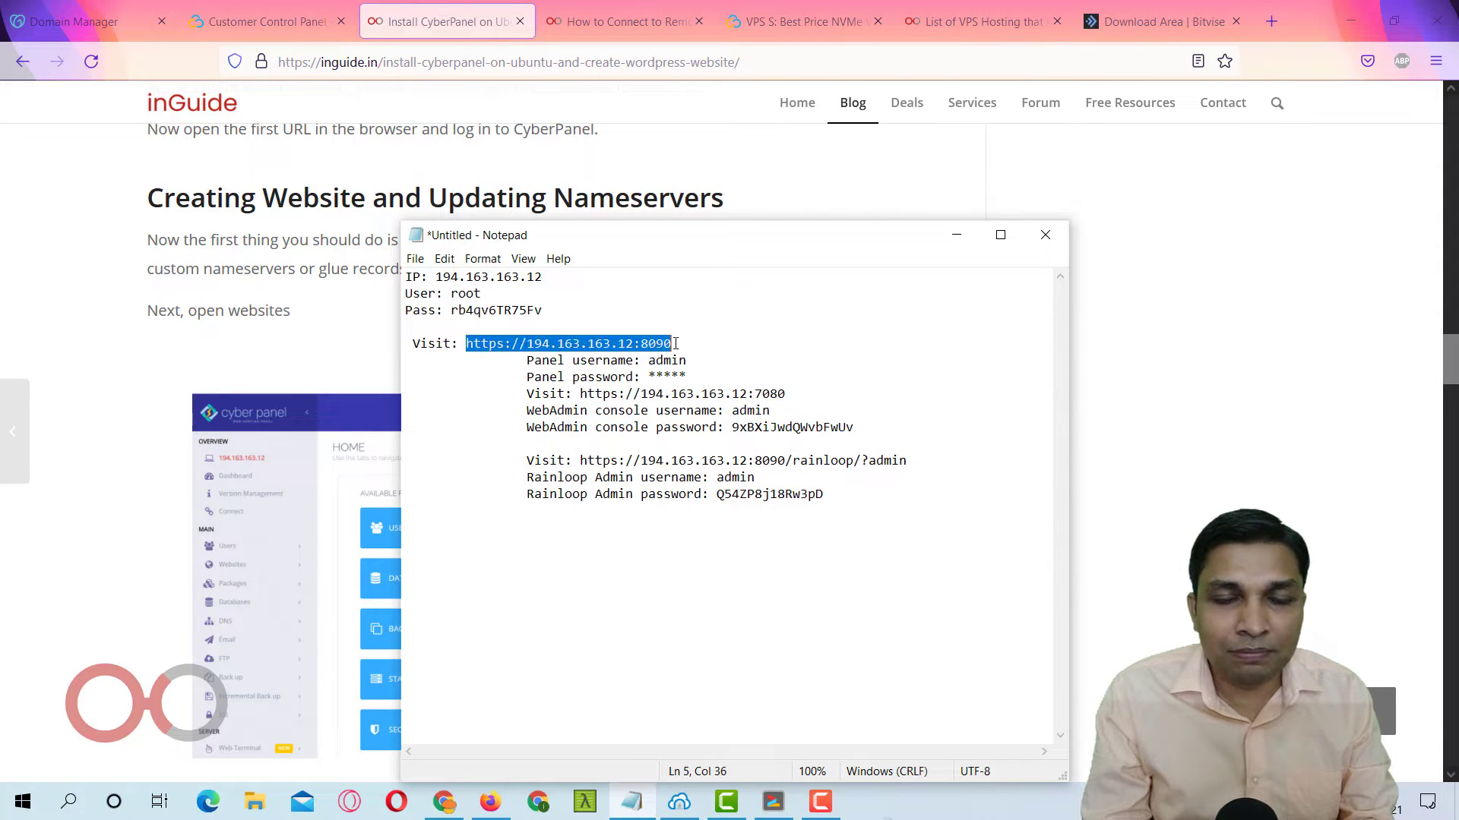
left_click(1267, 22)
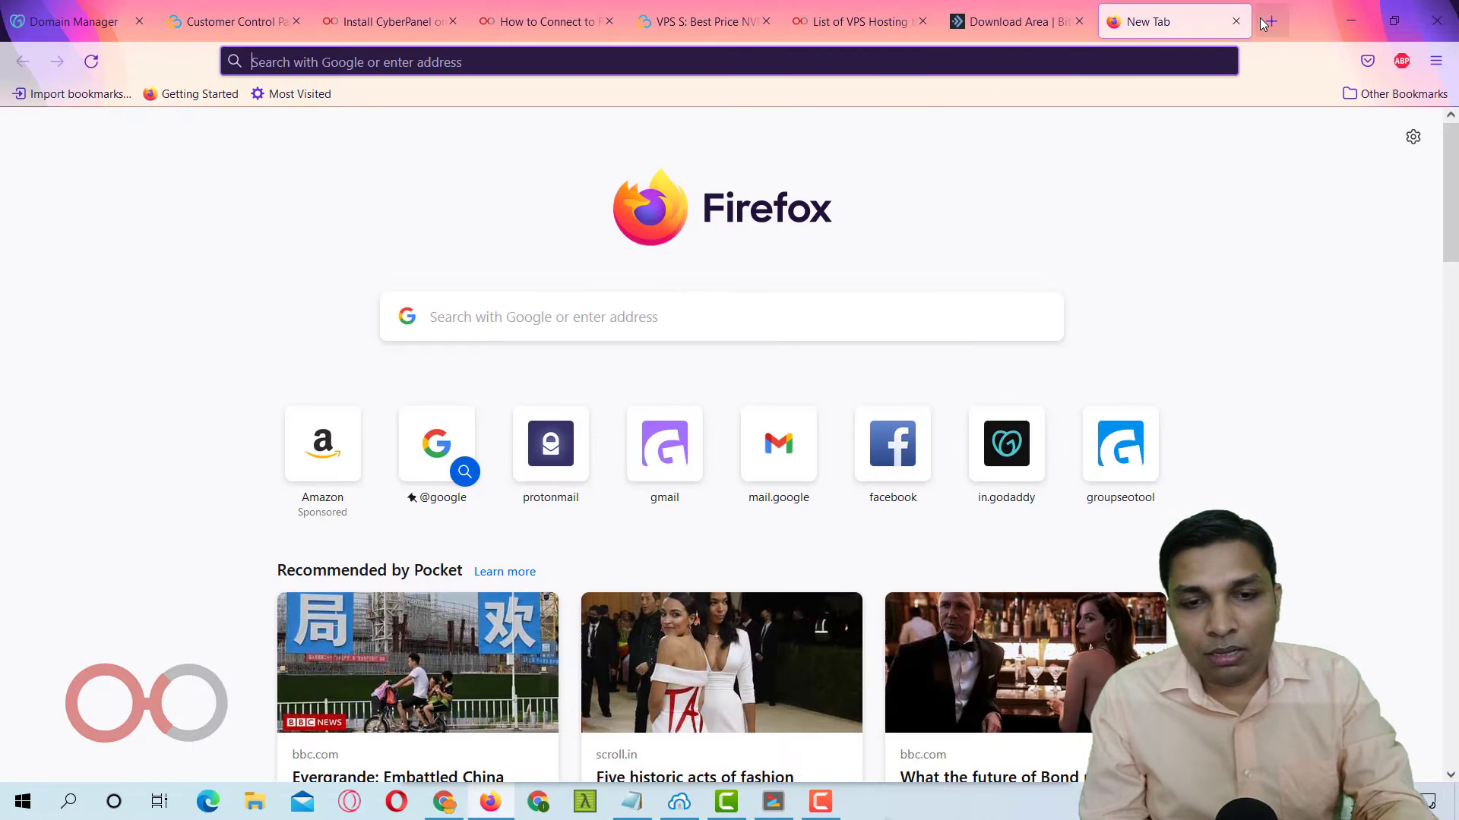
key("ctrl+v")
key("Return")
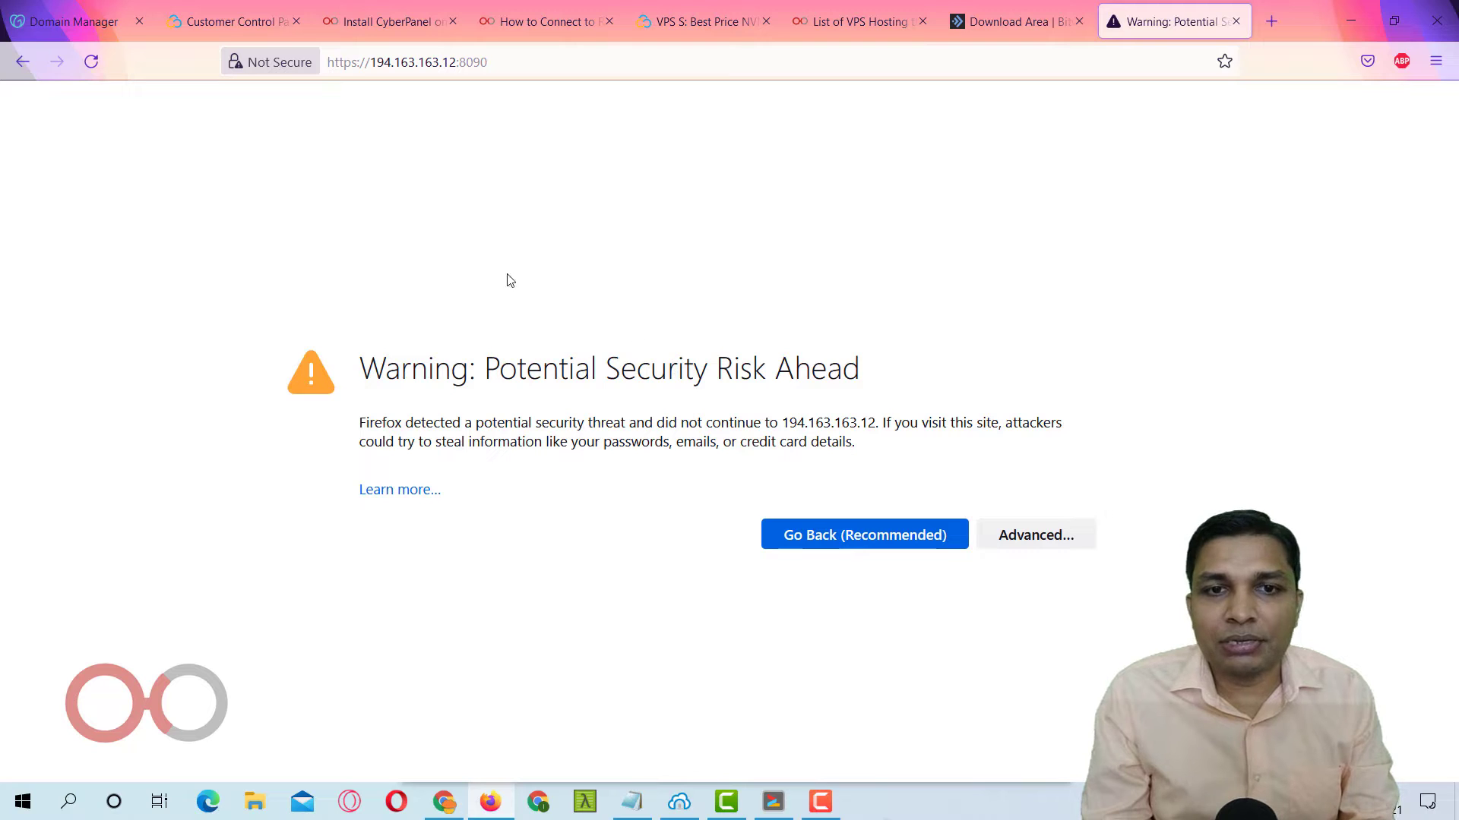
left_click(1035, 536)
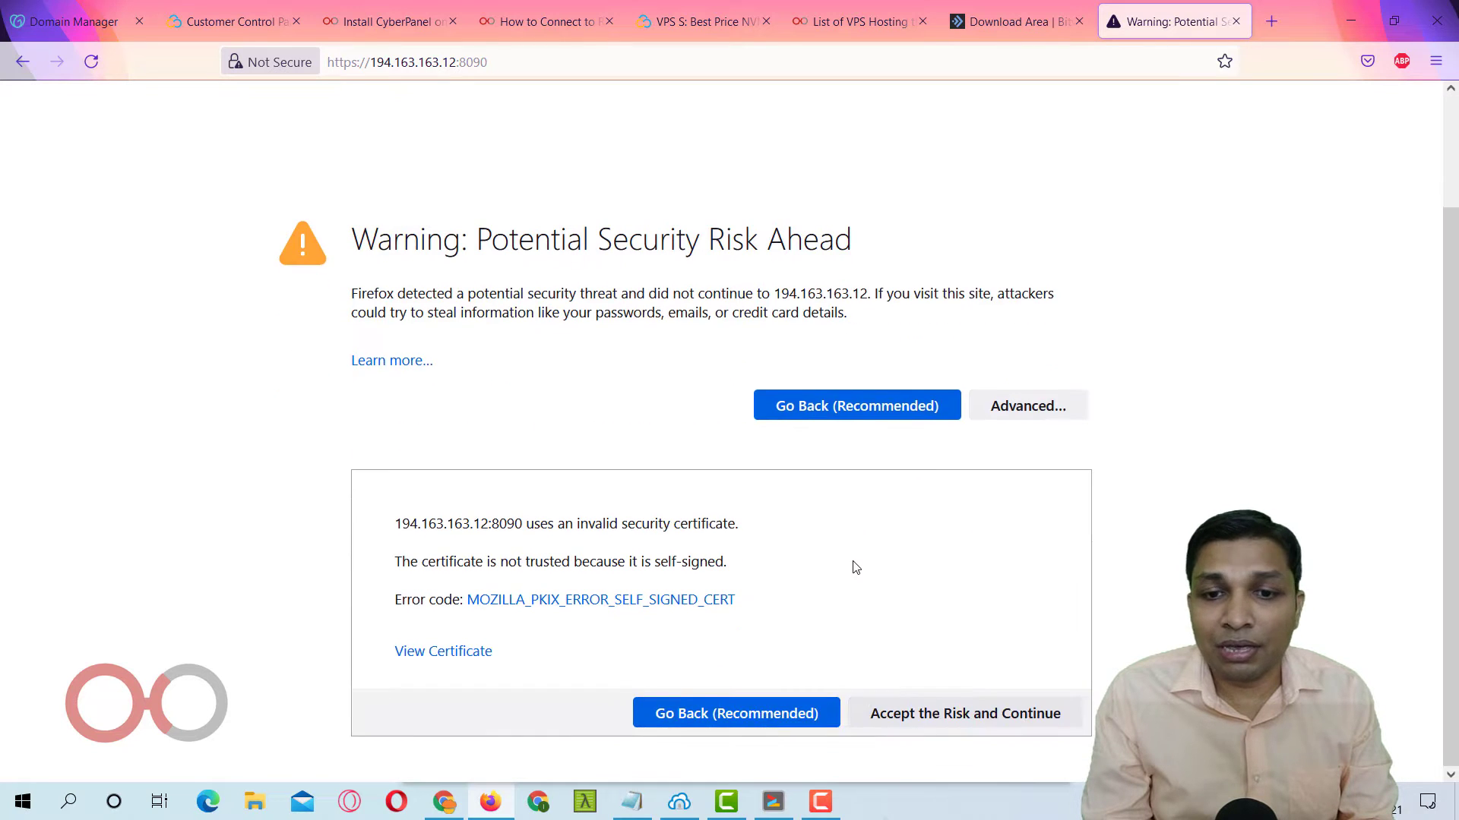
left_click(923, 708)
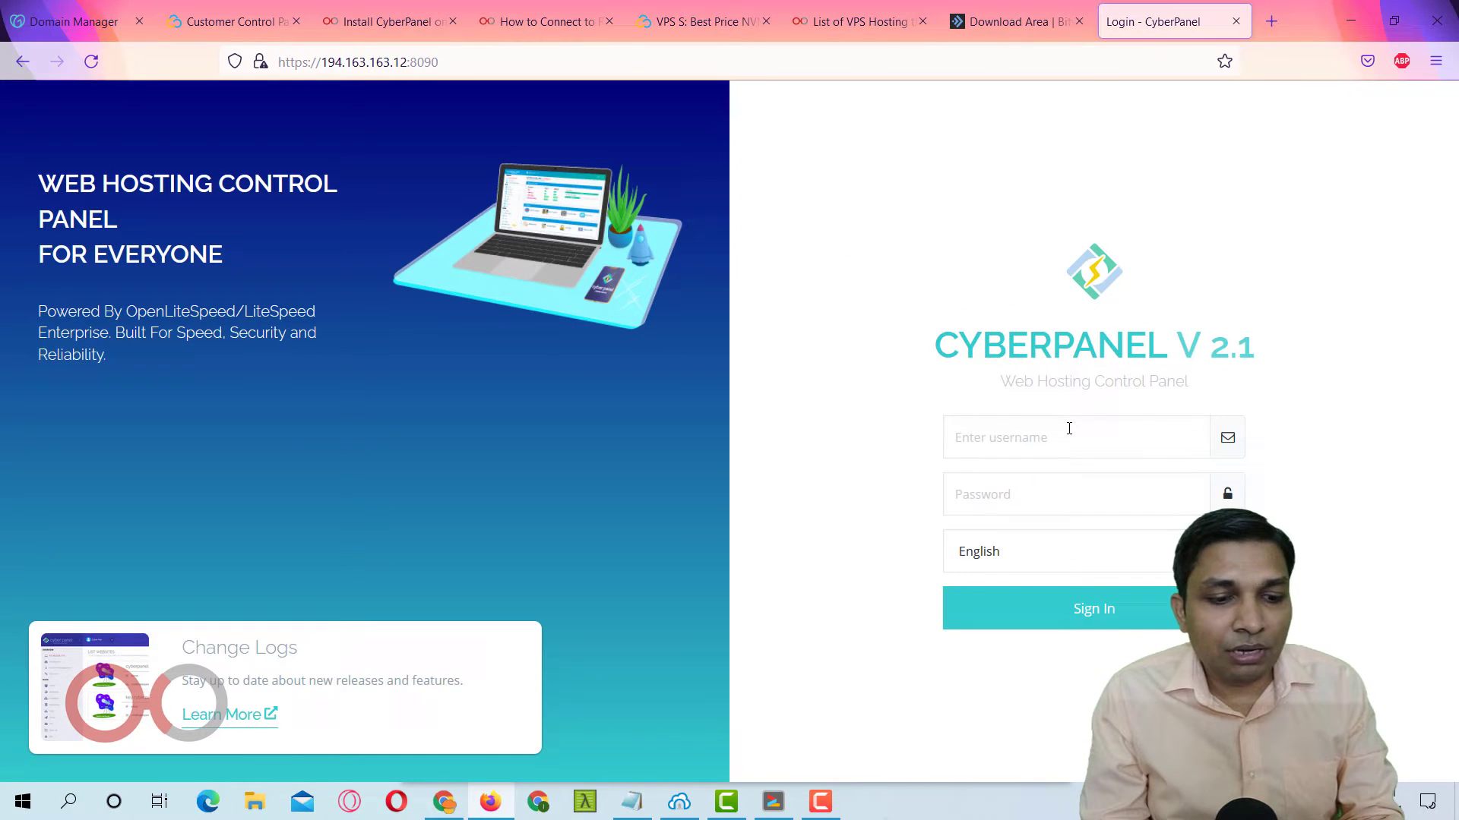
Sign in with the admin username and panel password, and save the login in Firefox.
left_click(1068, 427)
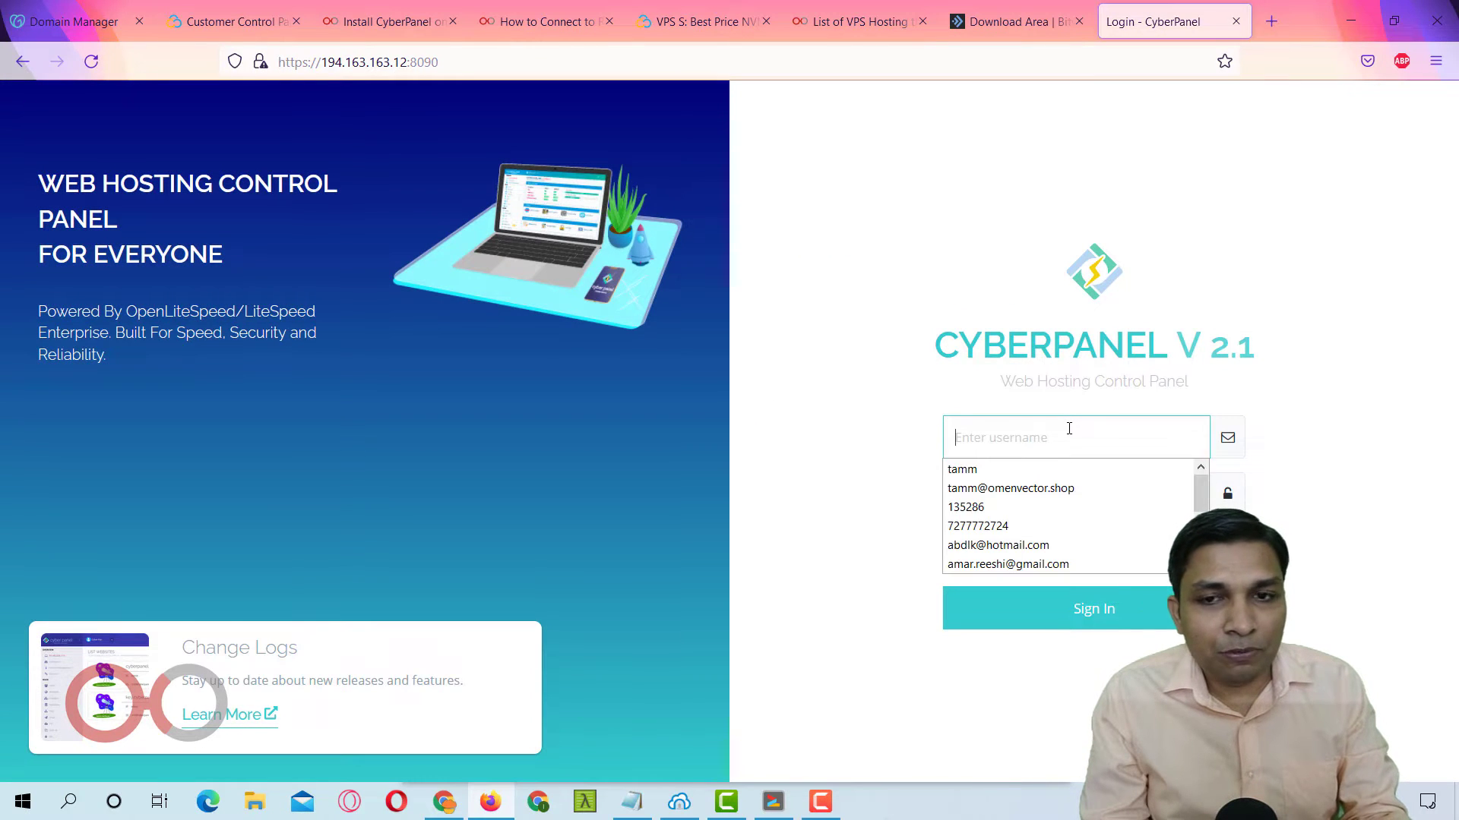
type("admin")
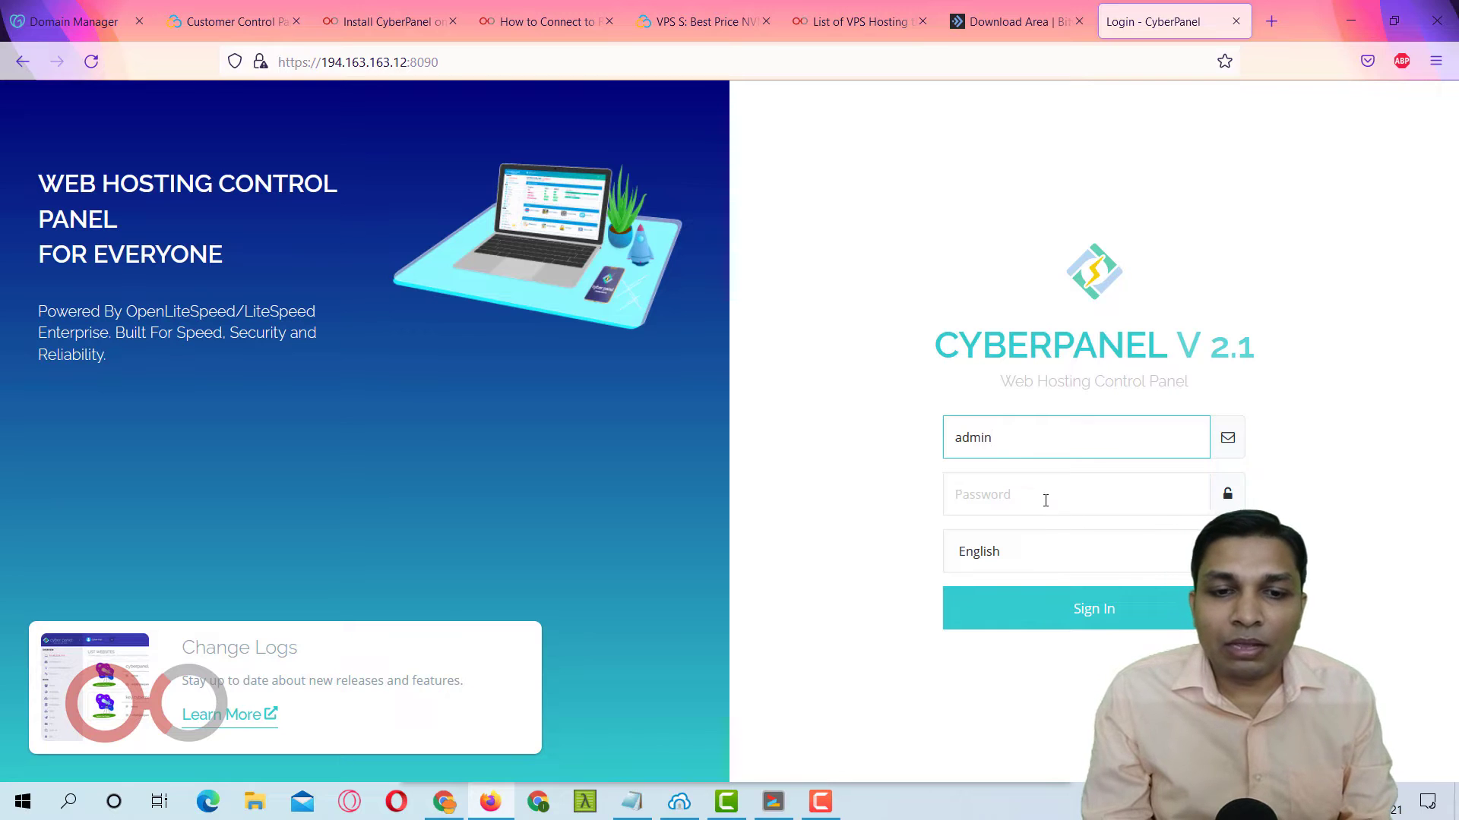
left_click(1048, 502)
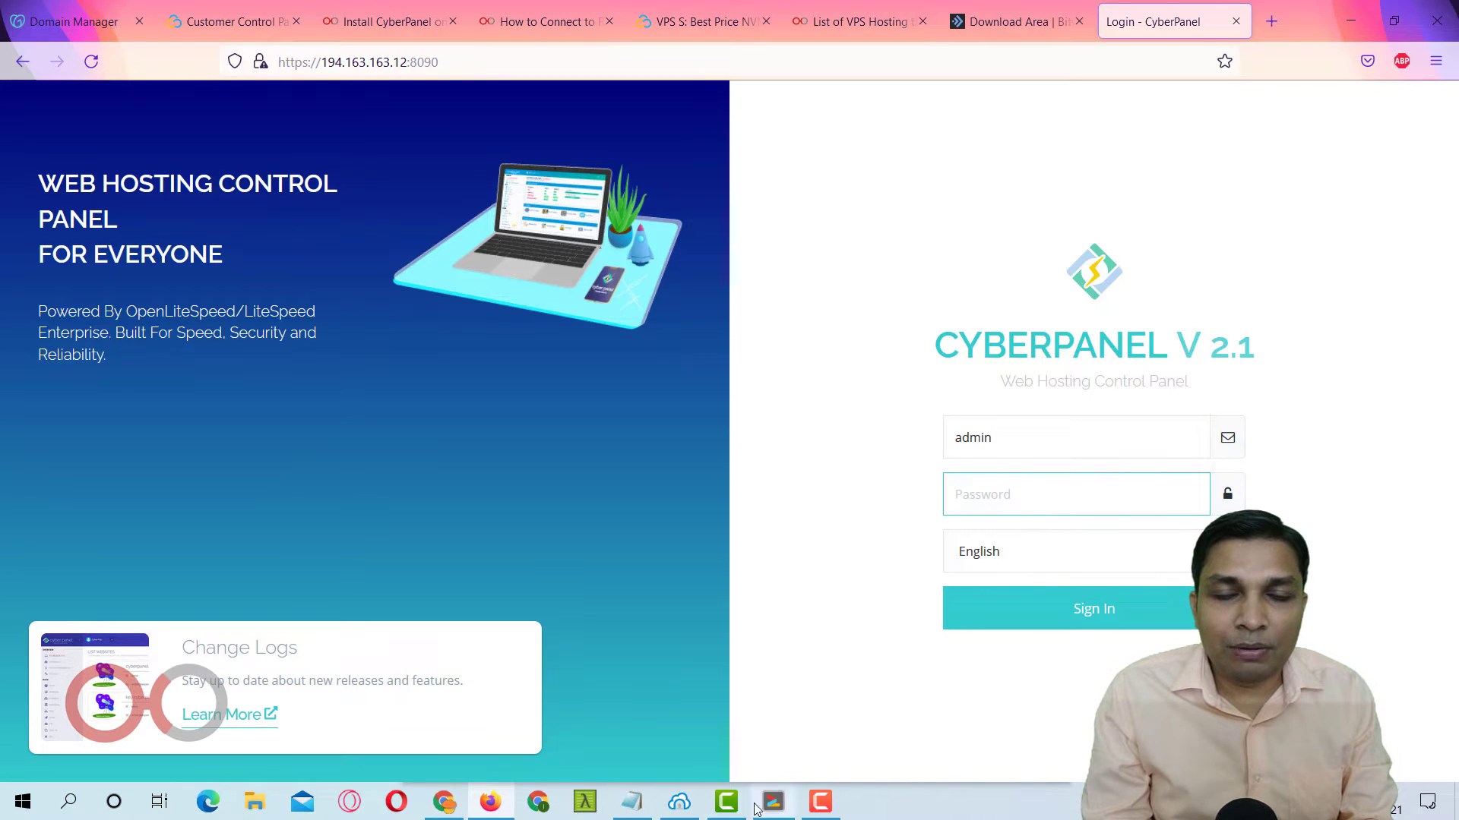
left_click(644, 811)
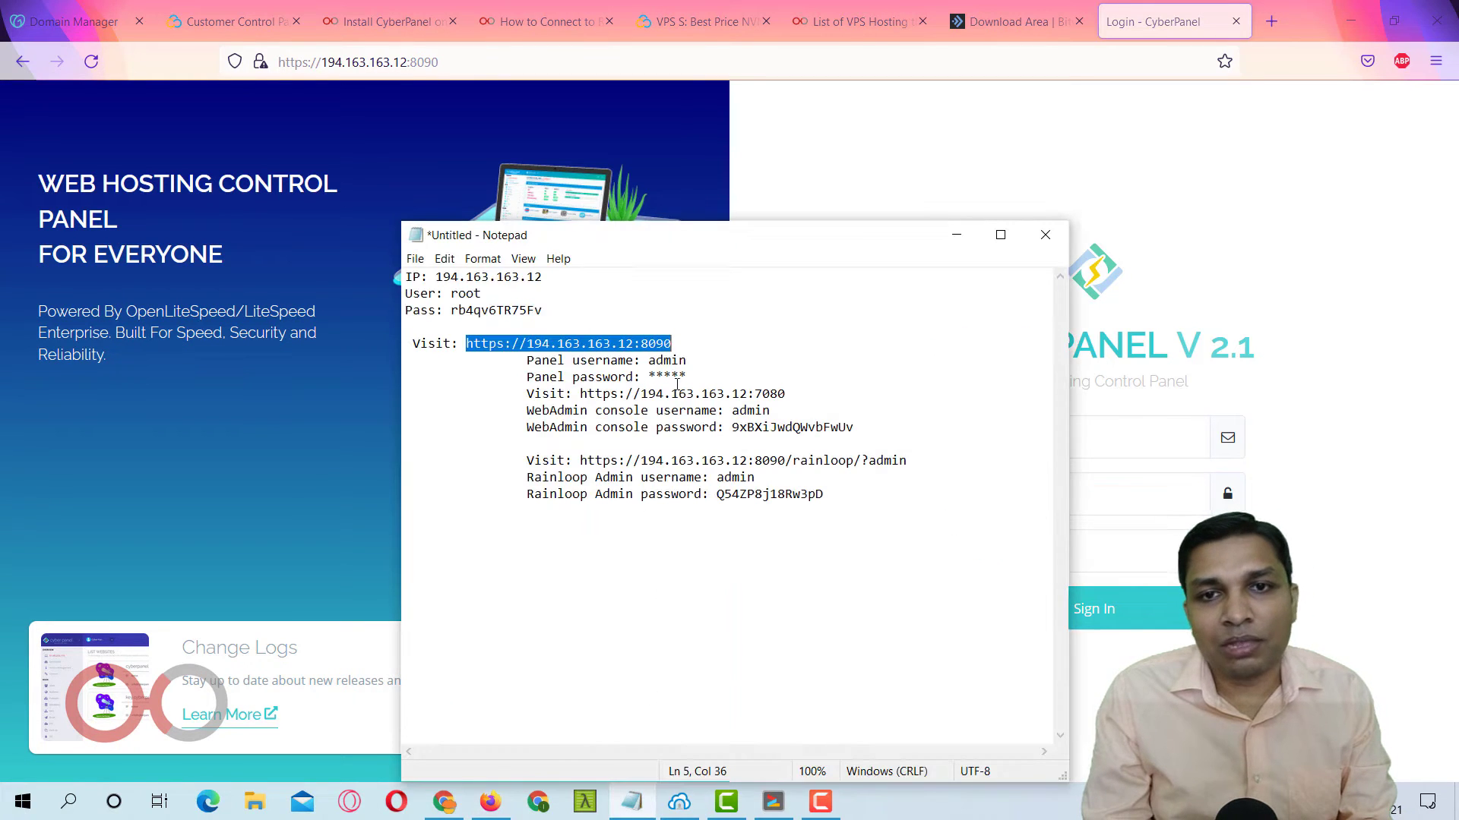
left_click(955, 235)
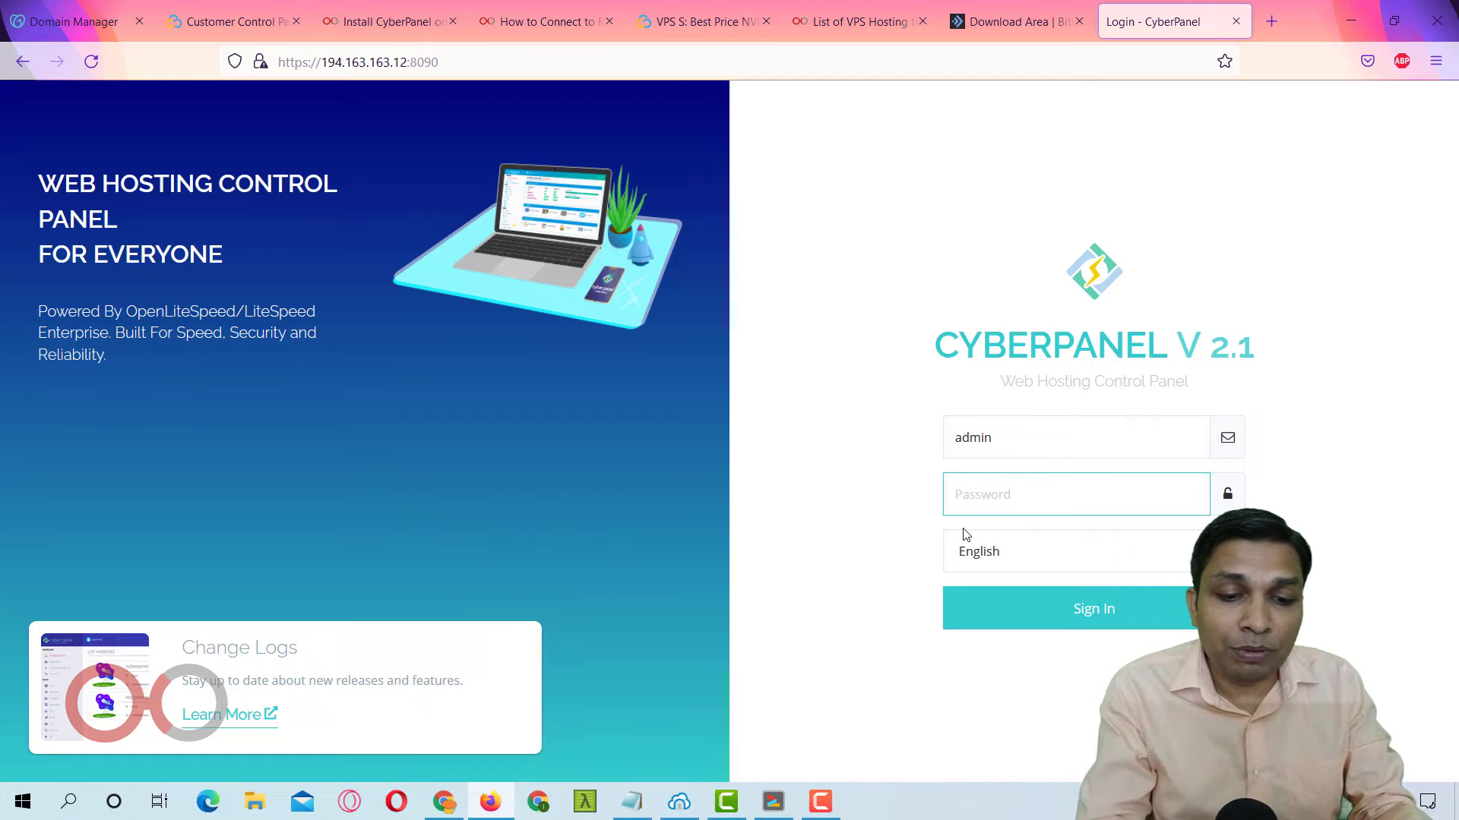
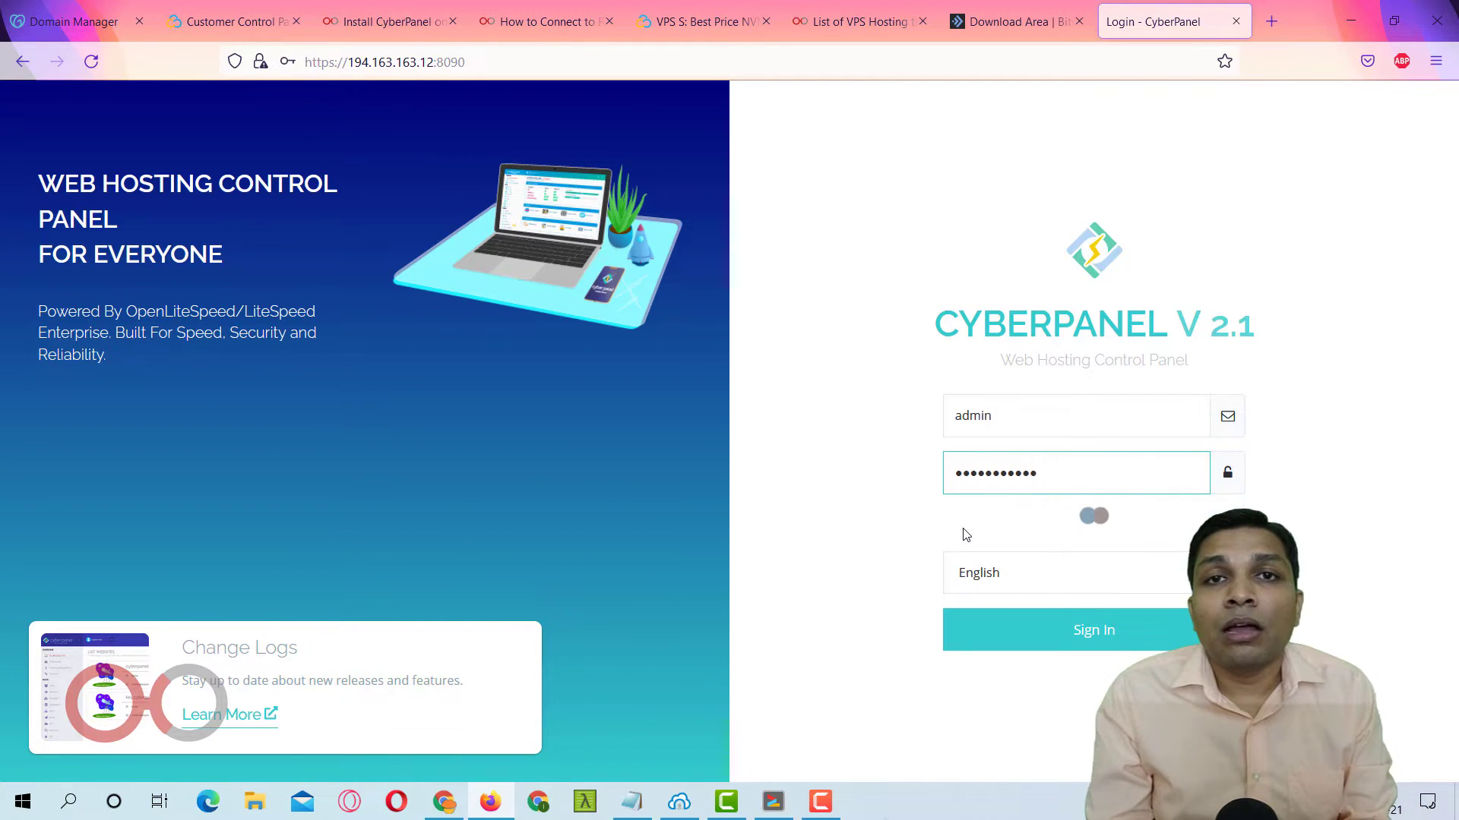
key("Return")
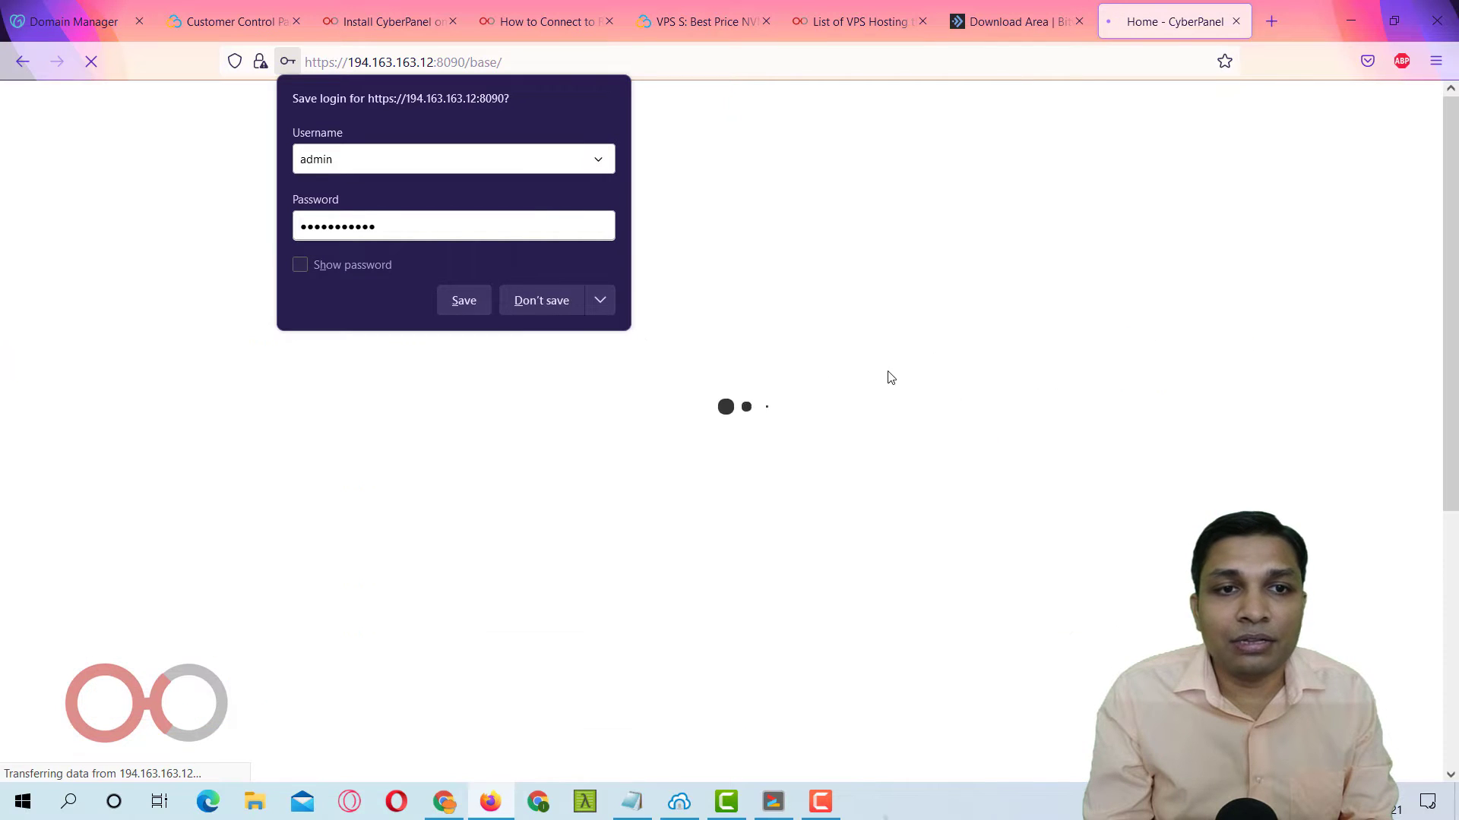
left_click(472, 299)
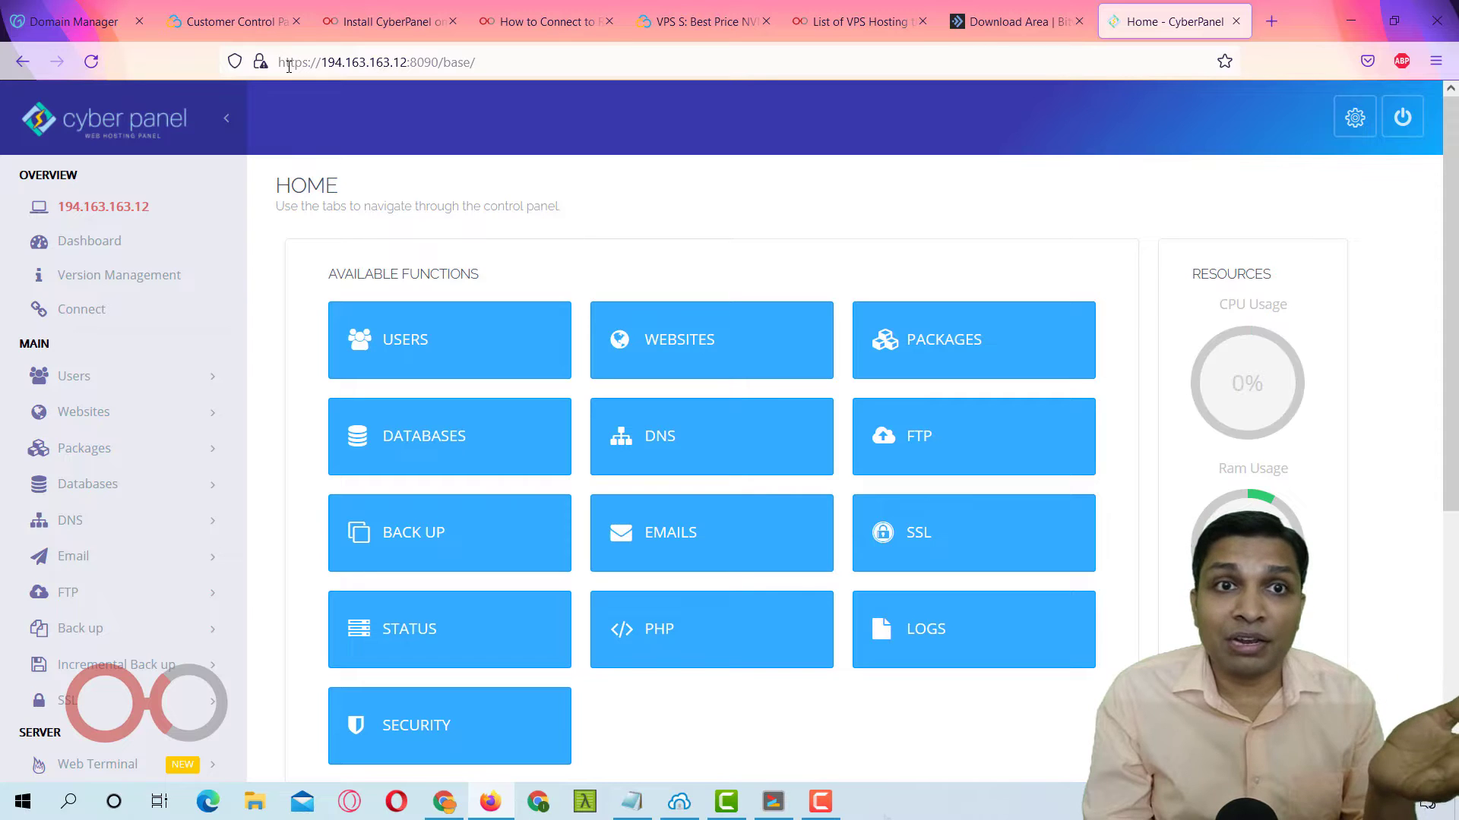
Scroll the inGuide article to 'Creating Website and Updating Nameservers' and highlight that heading.
left_click(386, 21)
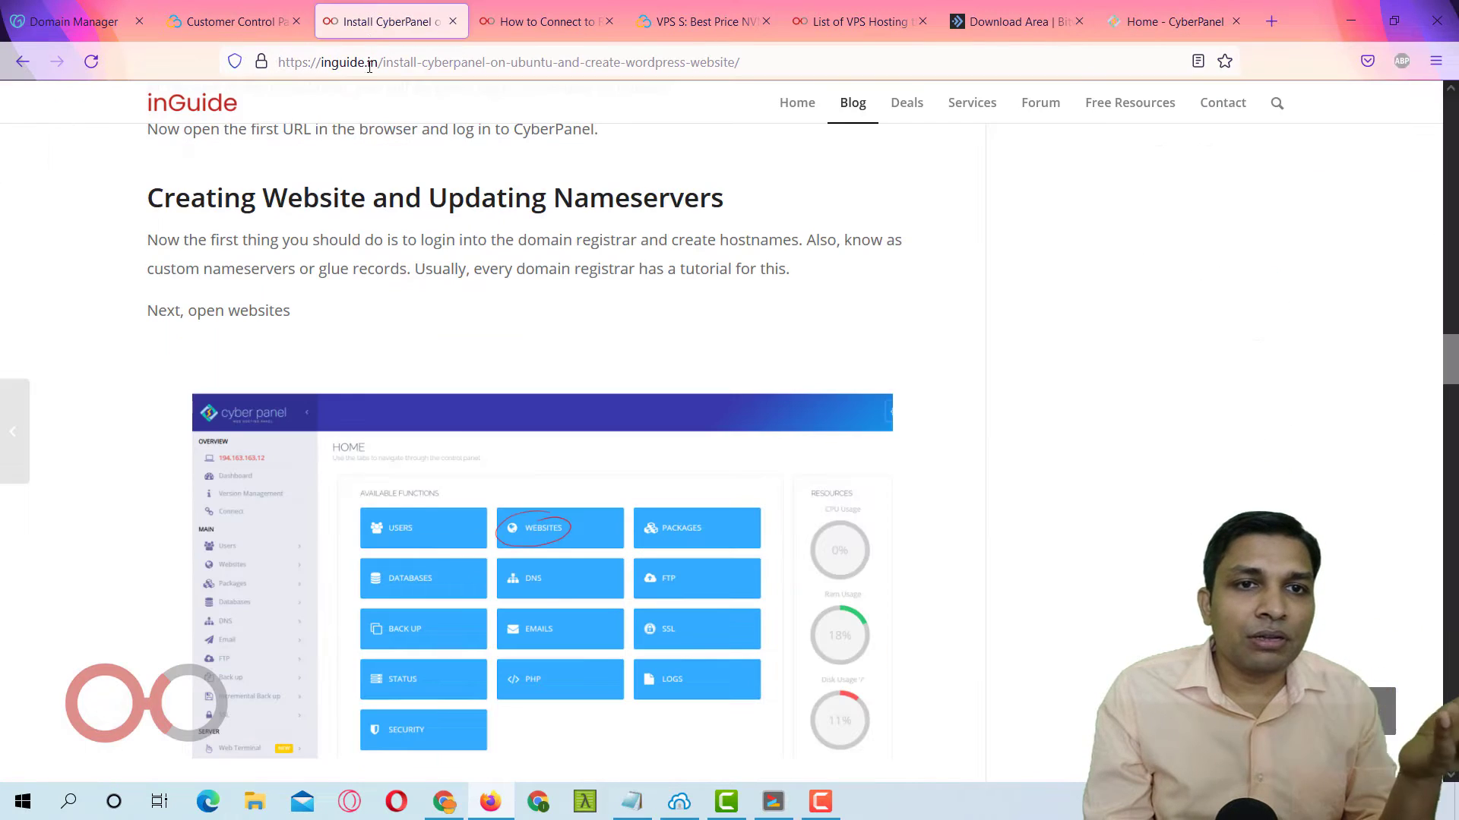
scroll(445, 417, "down", 3)
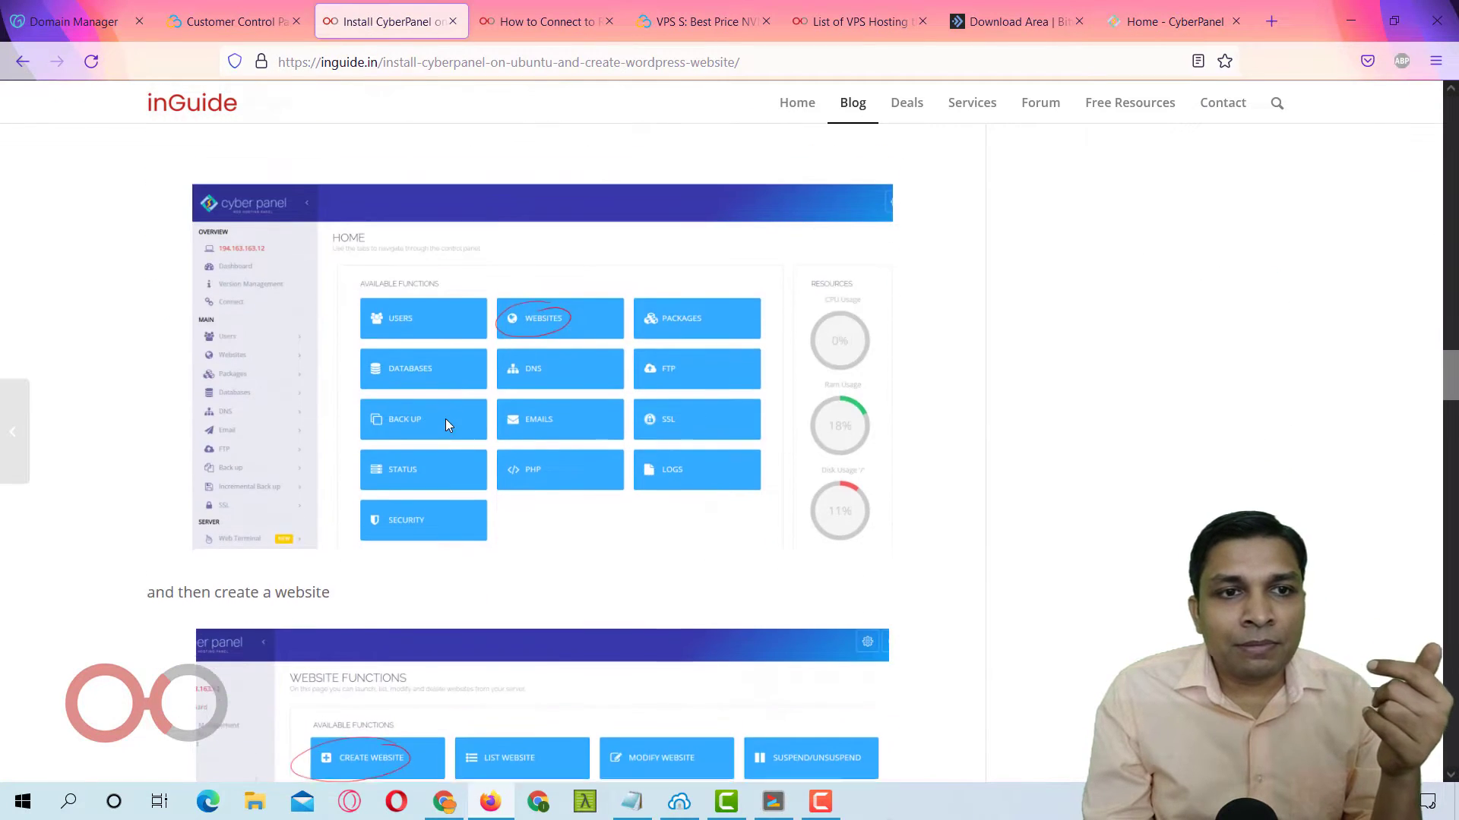
scroll(446, 418, "up", 7)
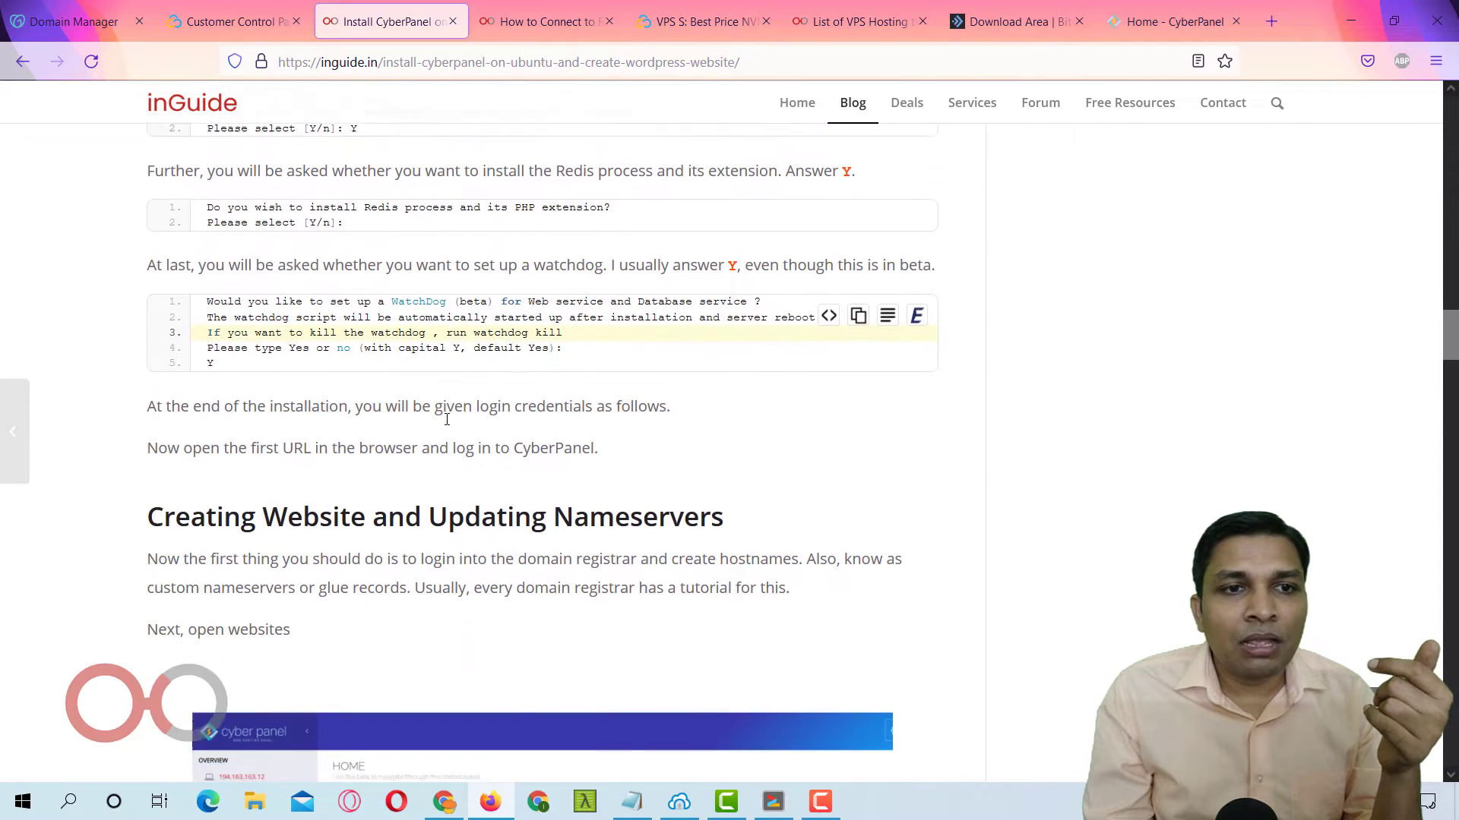
scroll(446, 419, "down", 5)
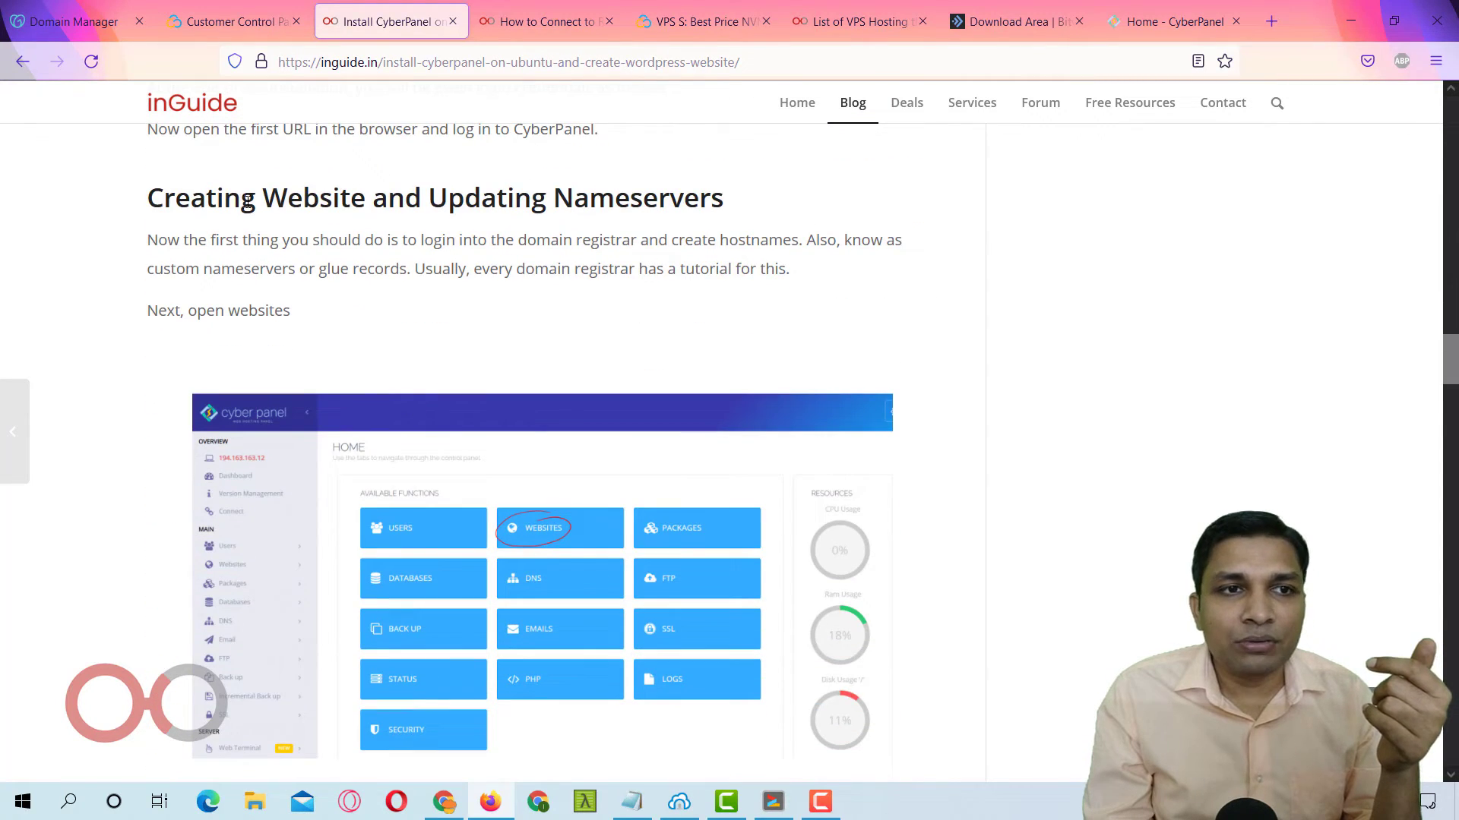
left_click_drag(163, 199, 507, 199)
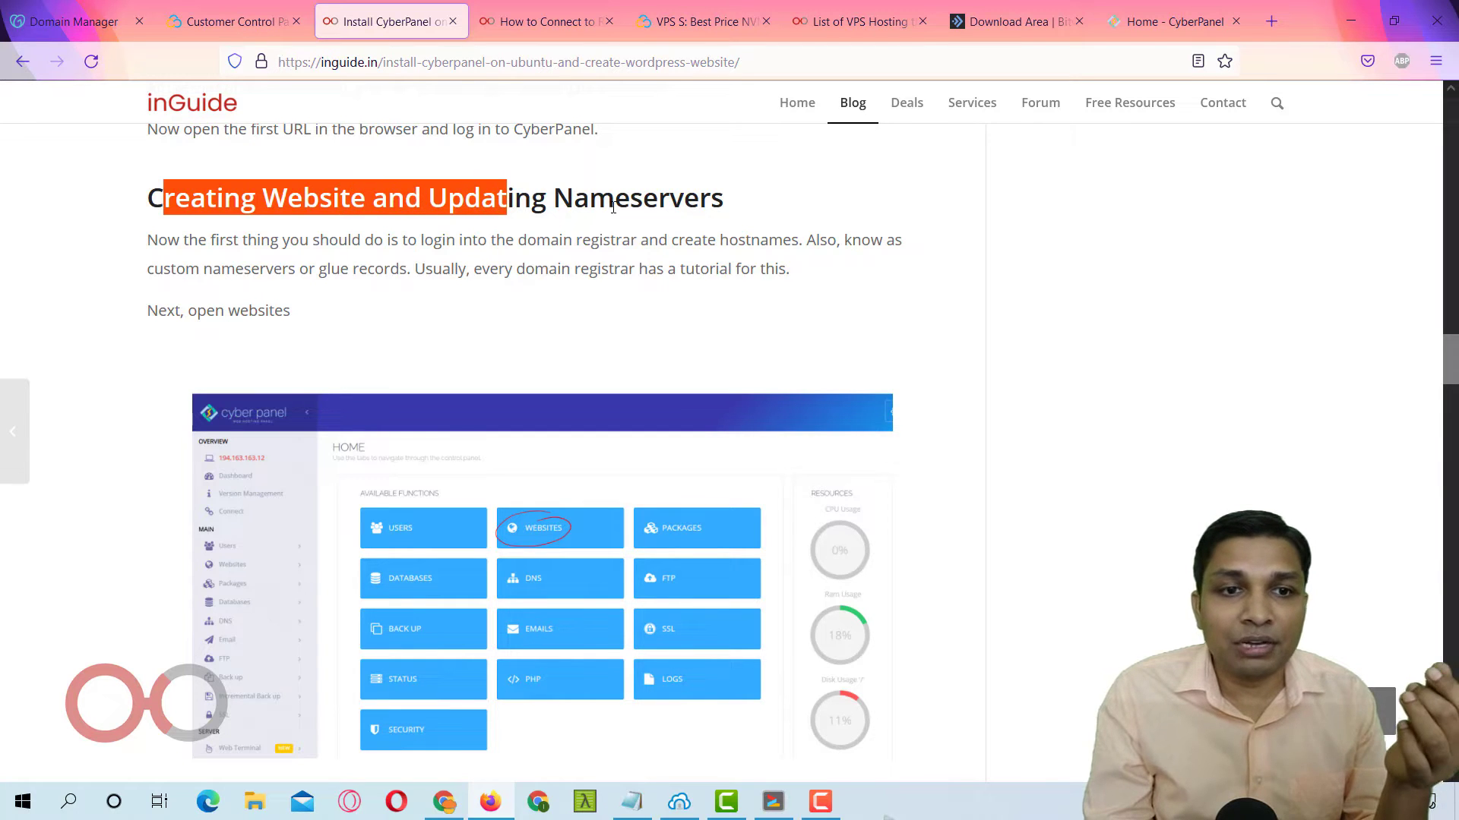
scroll(624, 320, "down", 8)
scroll(625, 320, "up", 3)
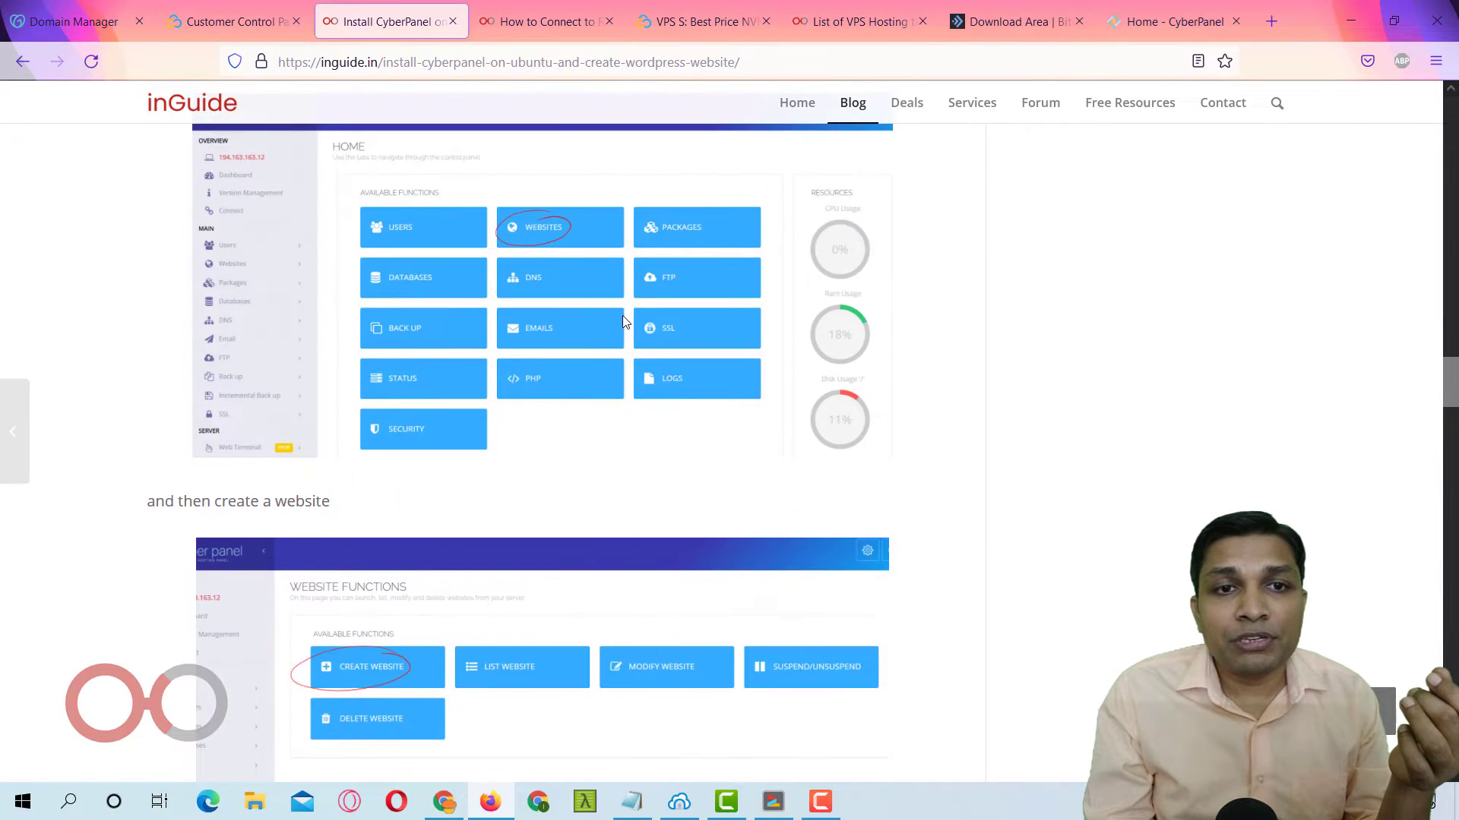
scroll(622, 316, "up", 2)
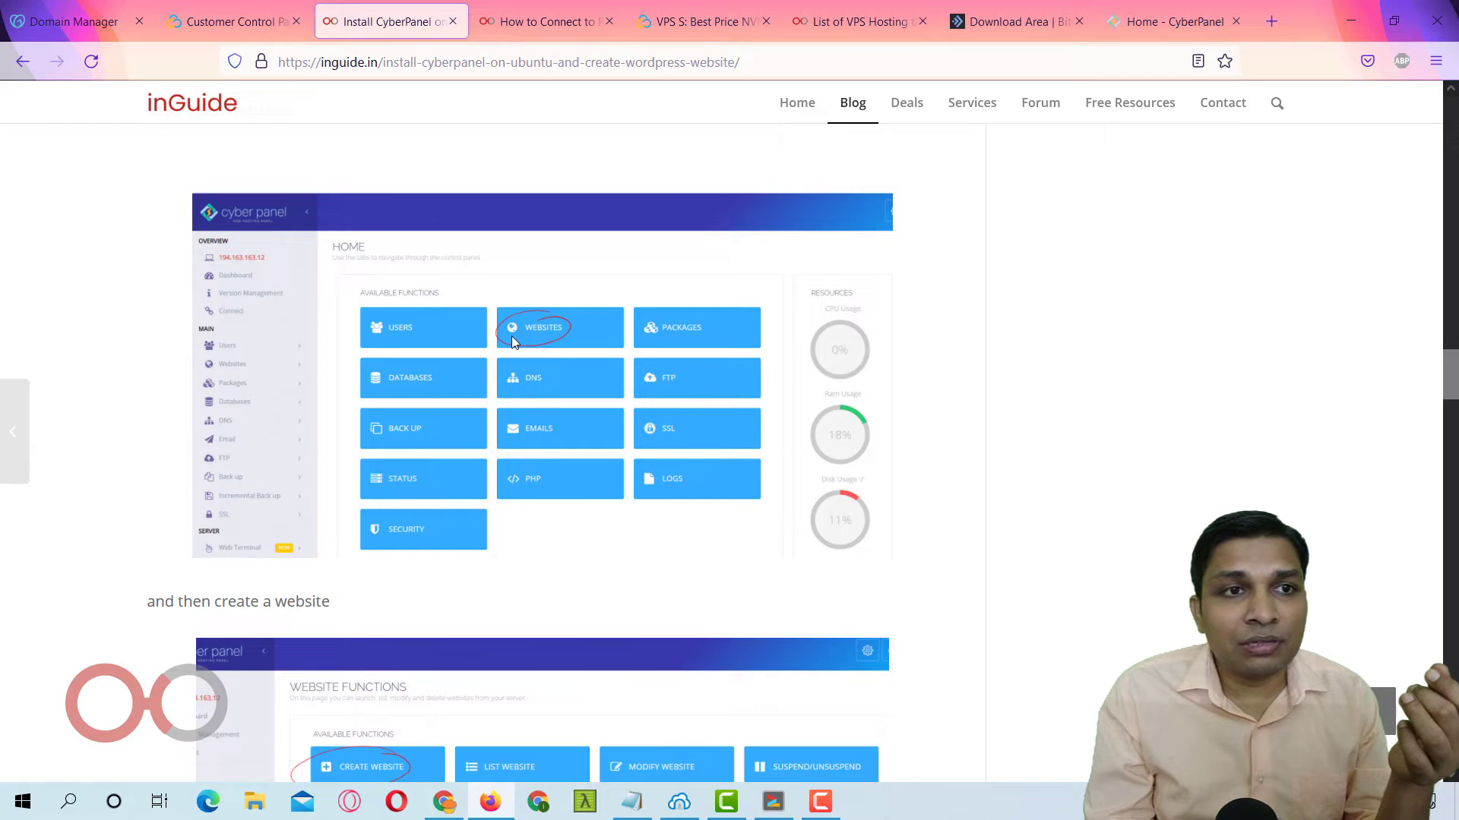
scroll(513, 336, "up", 4)
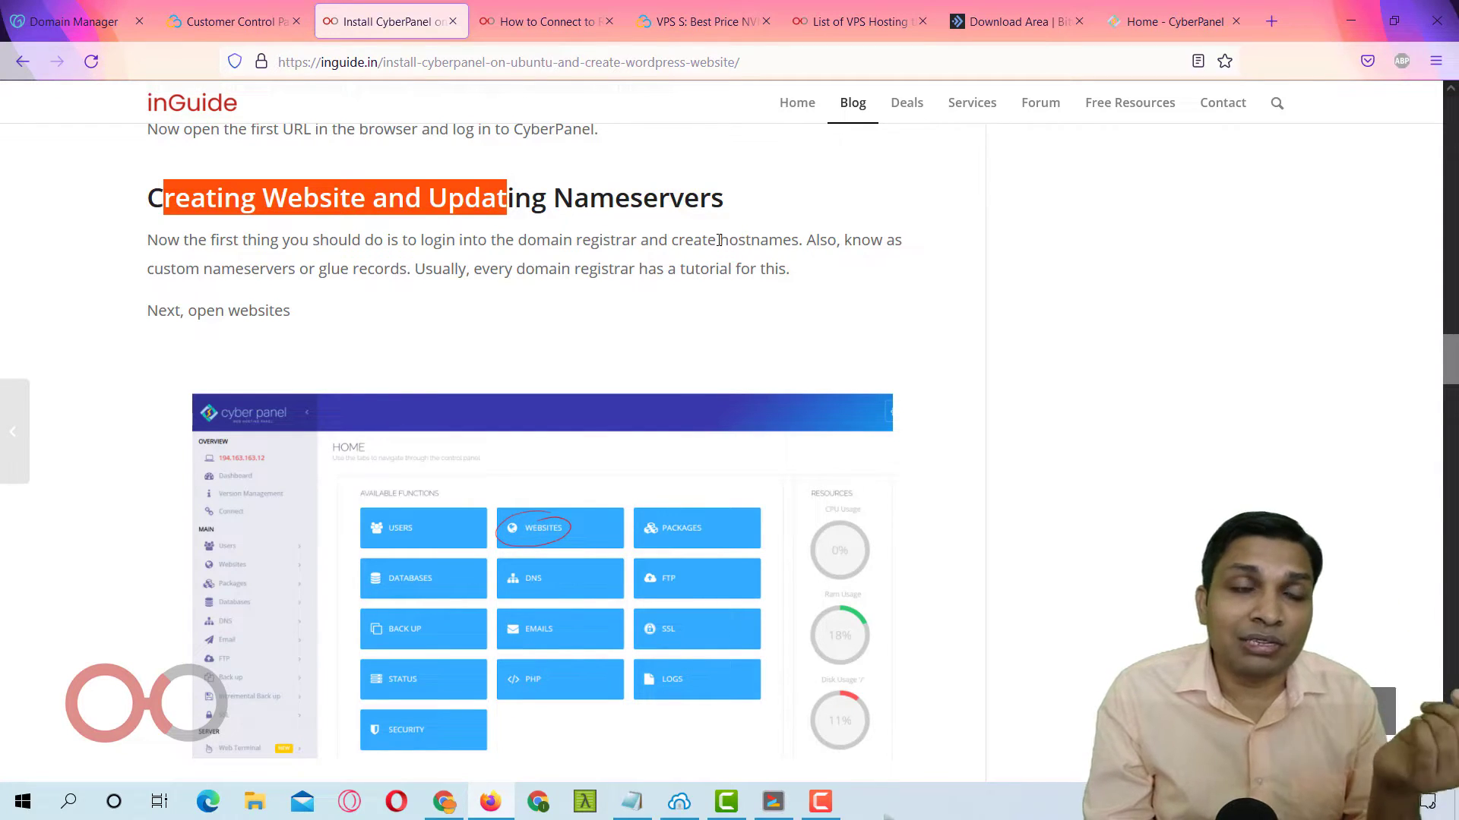
Open indemo.in's DNS management and go to its Host names list.
left_click(87, 8)
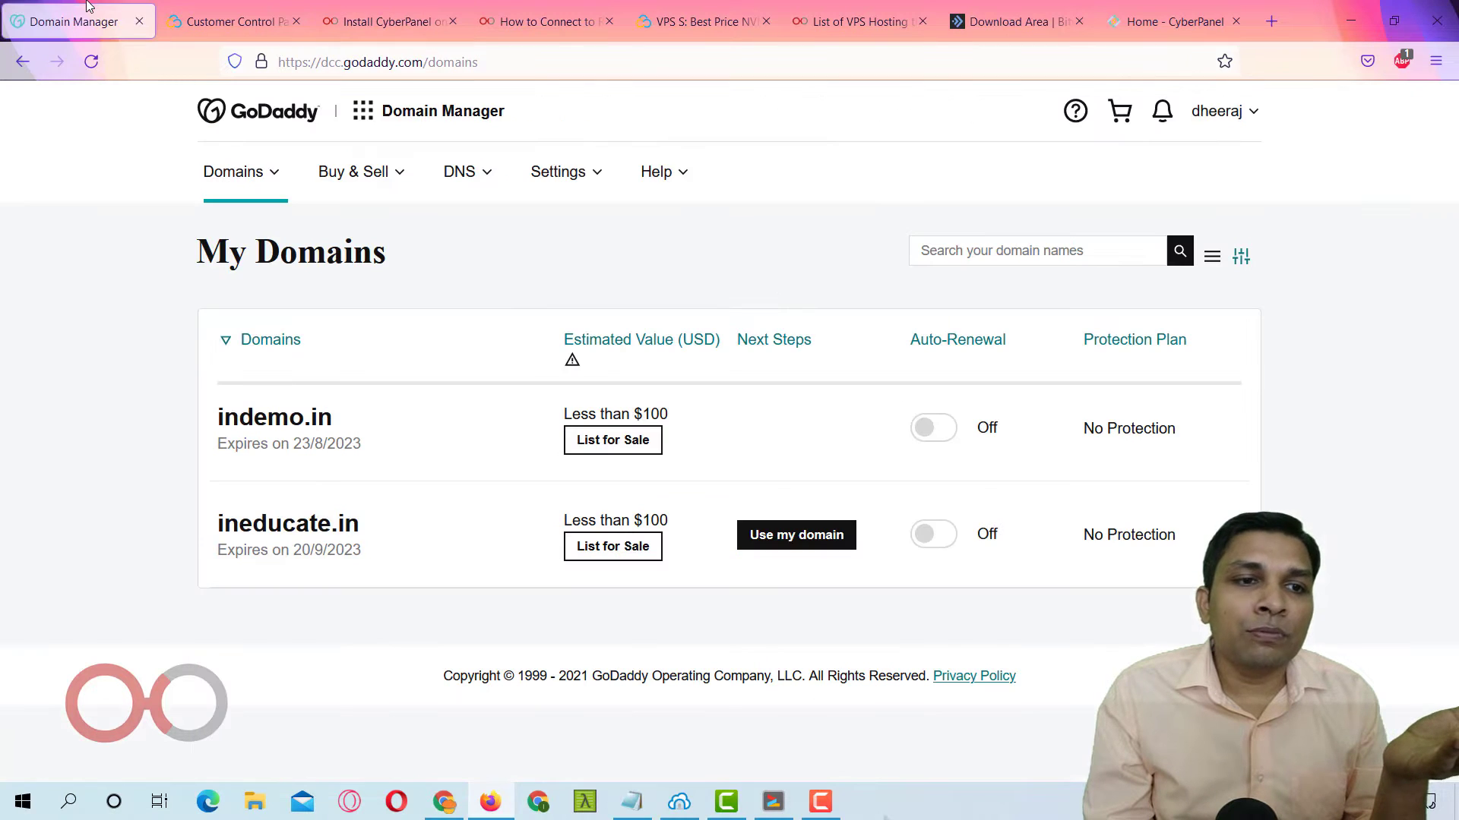
left_click(263, 427)
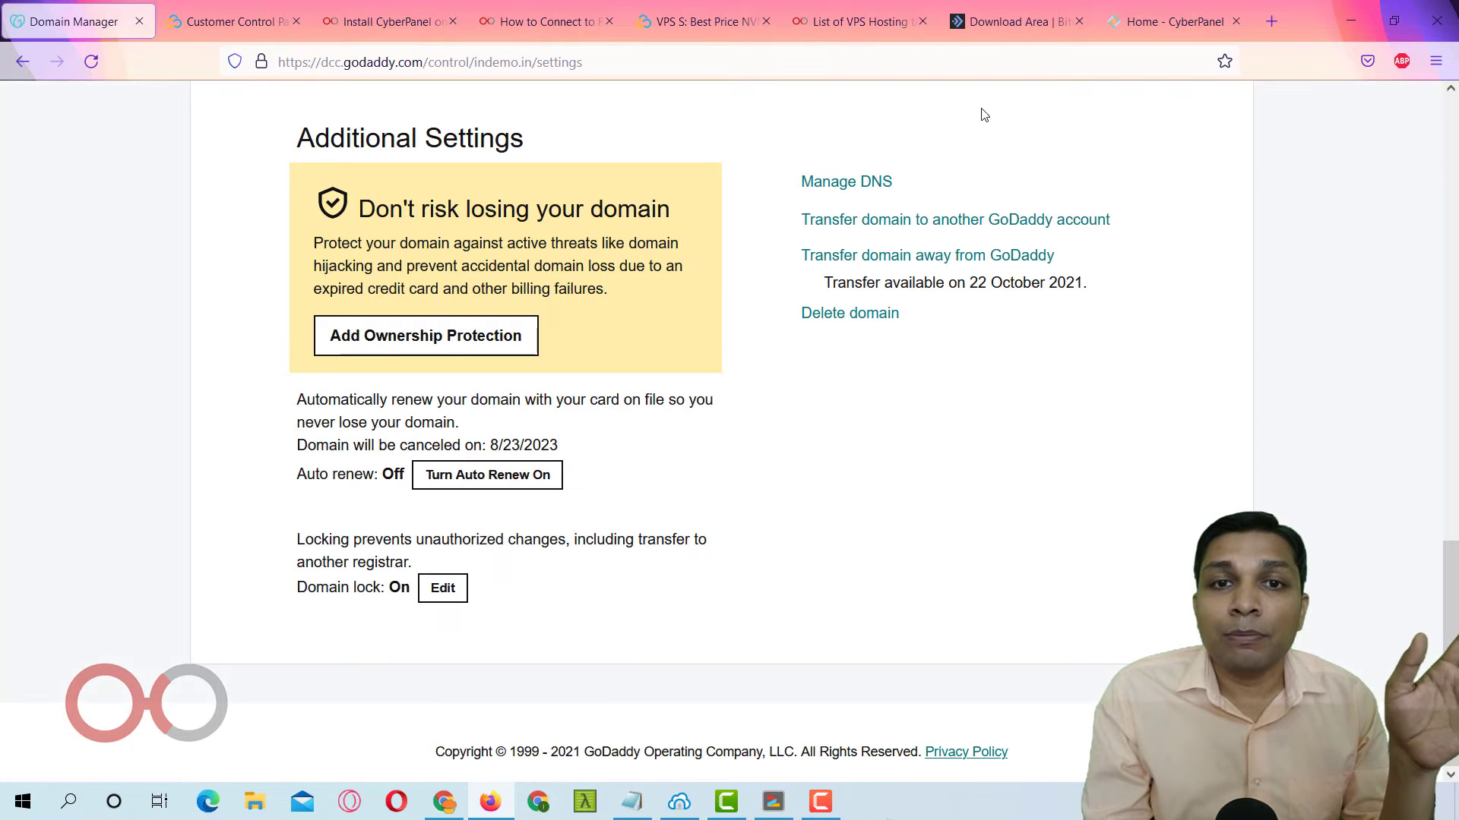
left_click(850, 190)
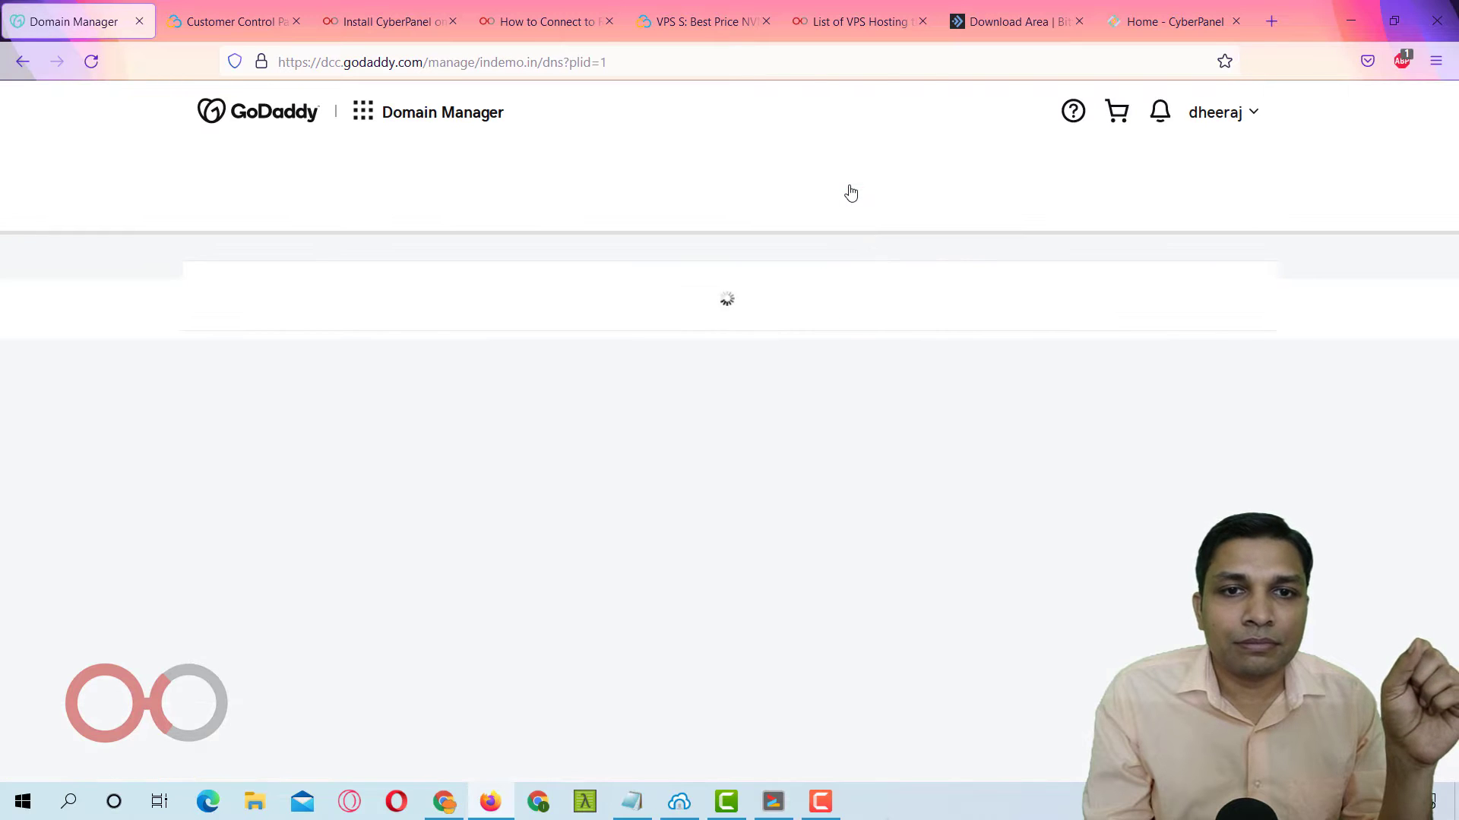
scroll(575, 384, "down", 5)
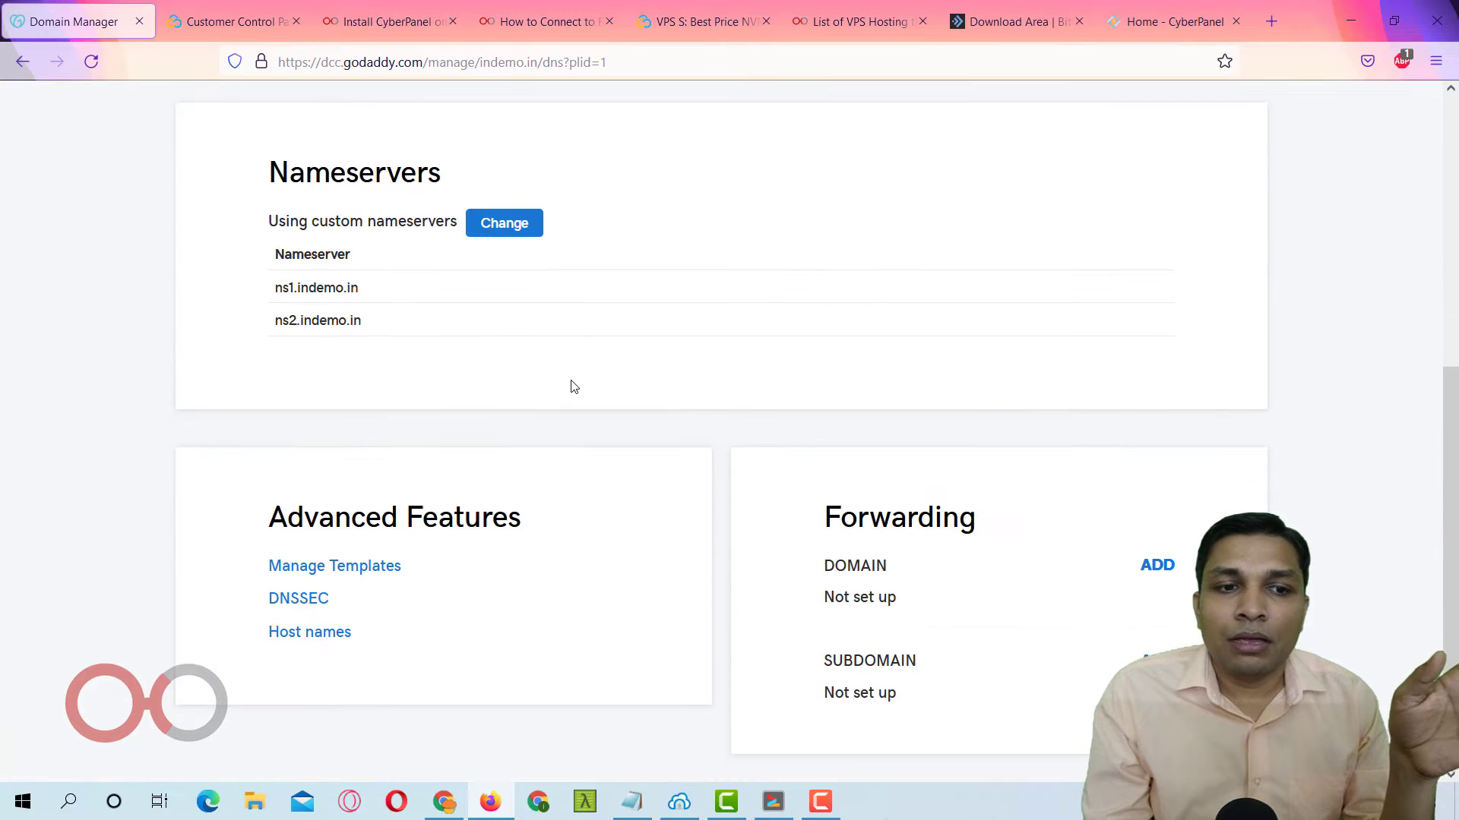
scroll(575, 386, "down", 2)
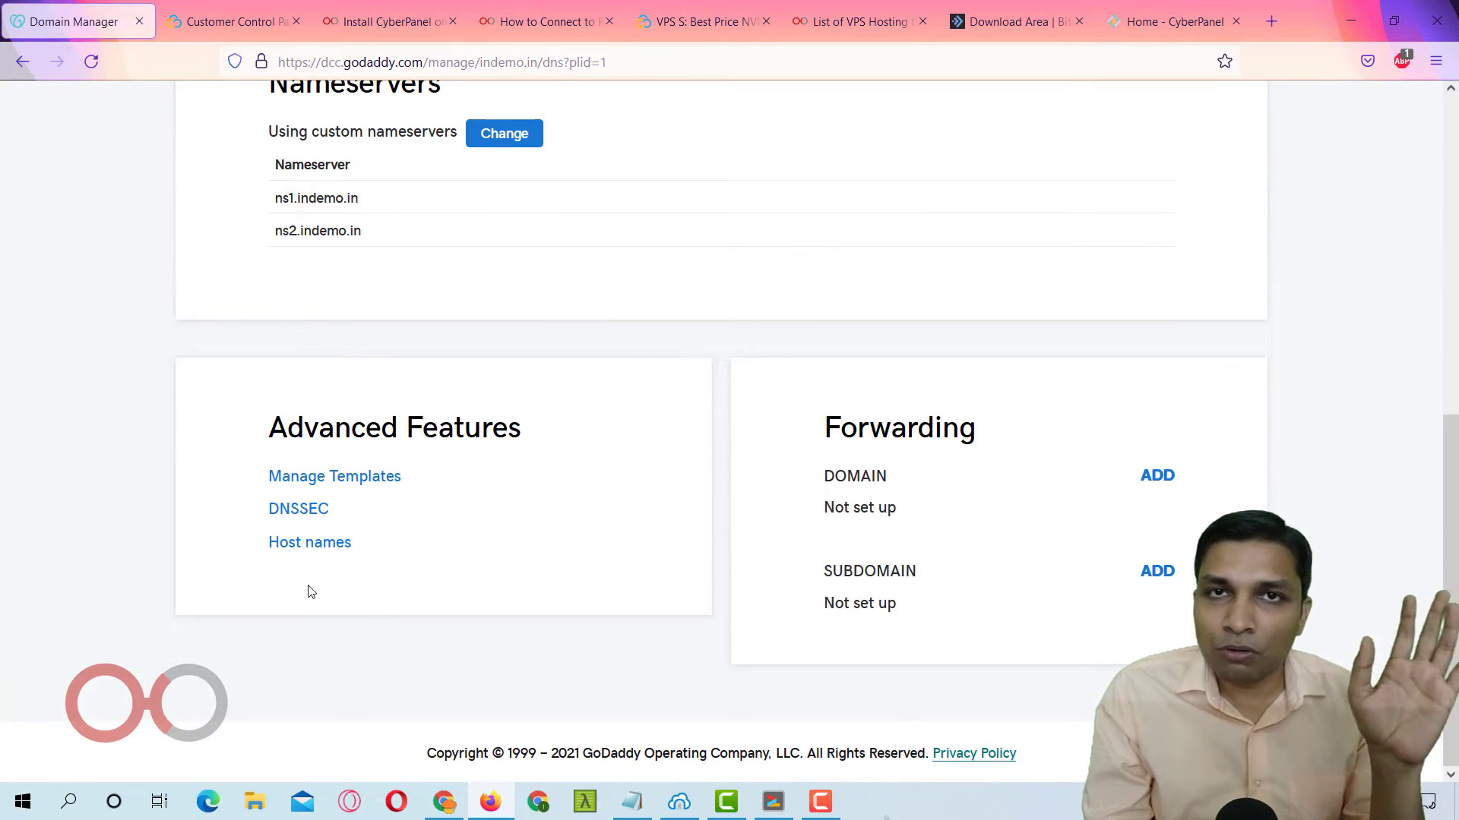
left_click(286, 546)
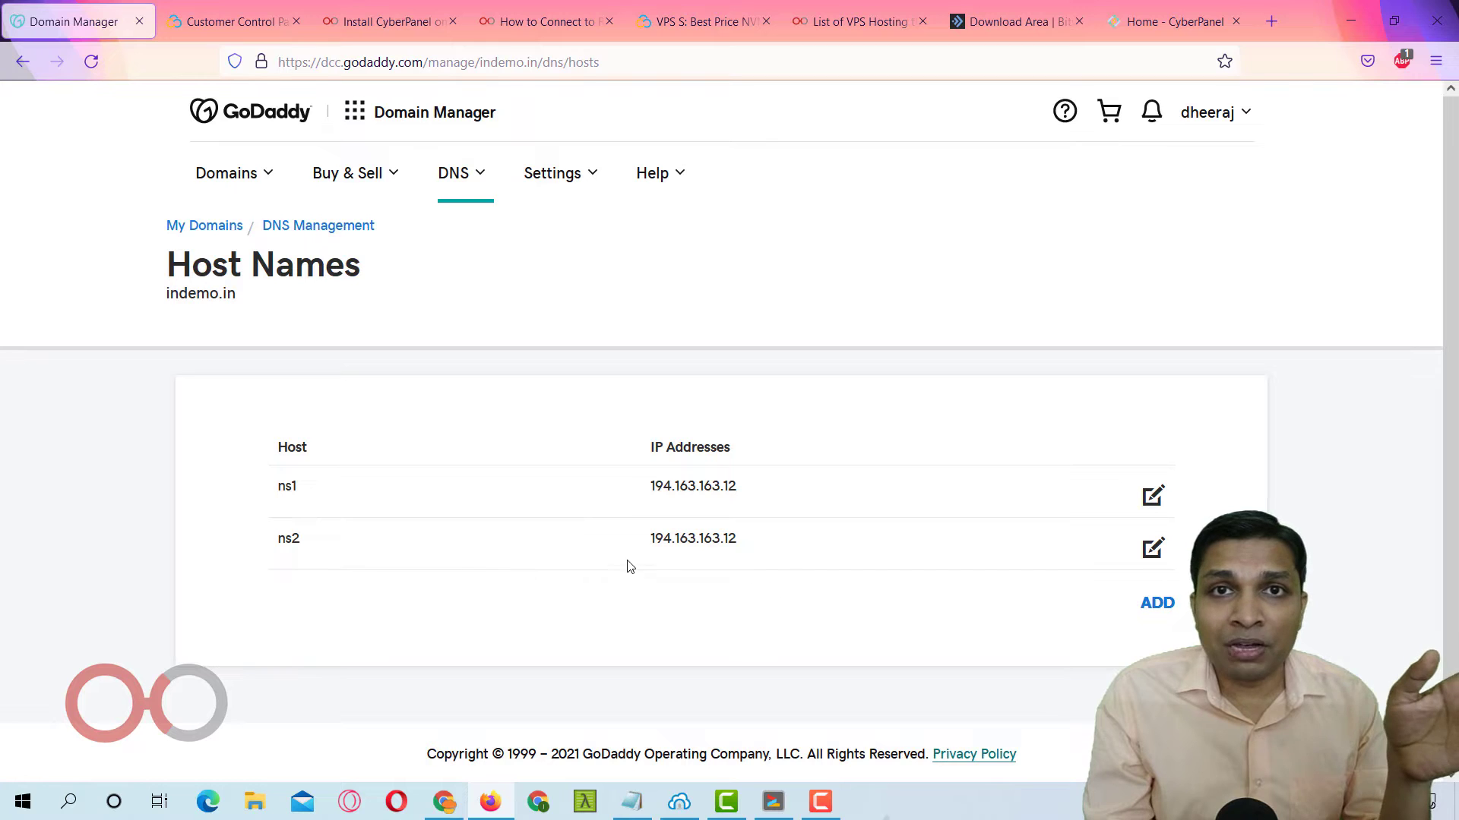
Add host name ns3 pointing to 194.163.163.12.
left_click(1158, 612)
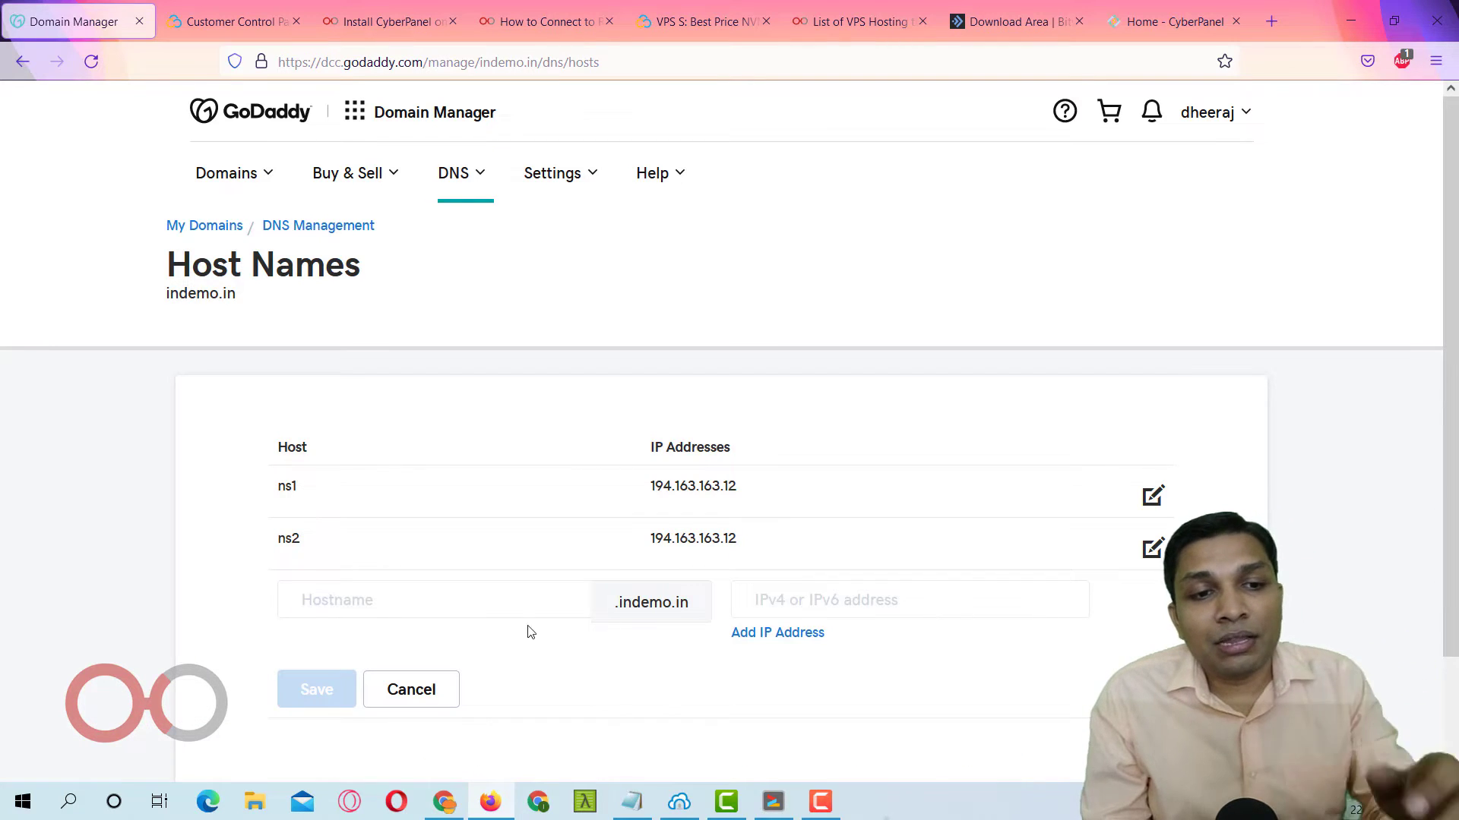
left_click(454, 613)
type("ns1")
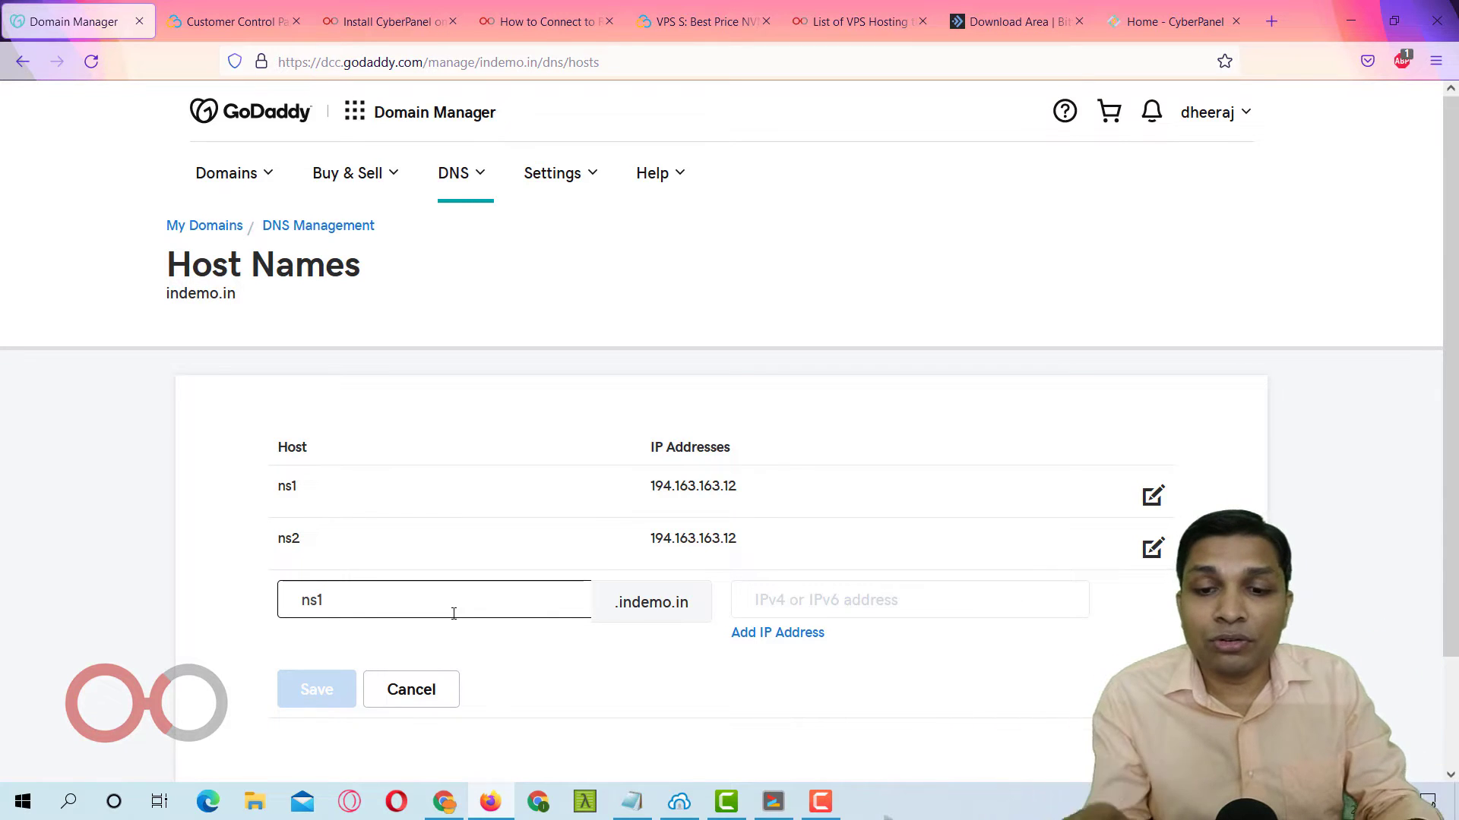
key("BackSpace")
type("3")
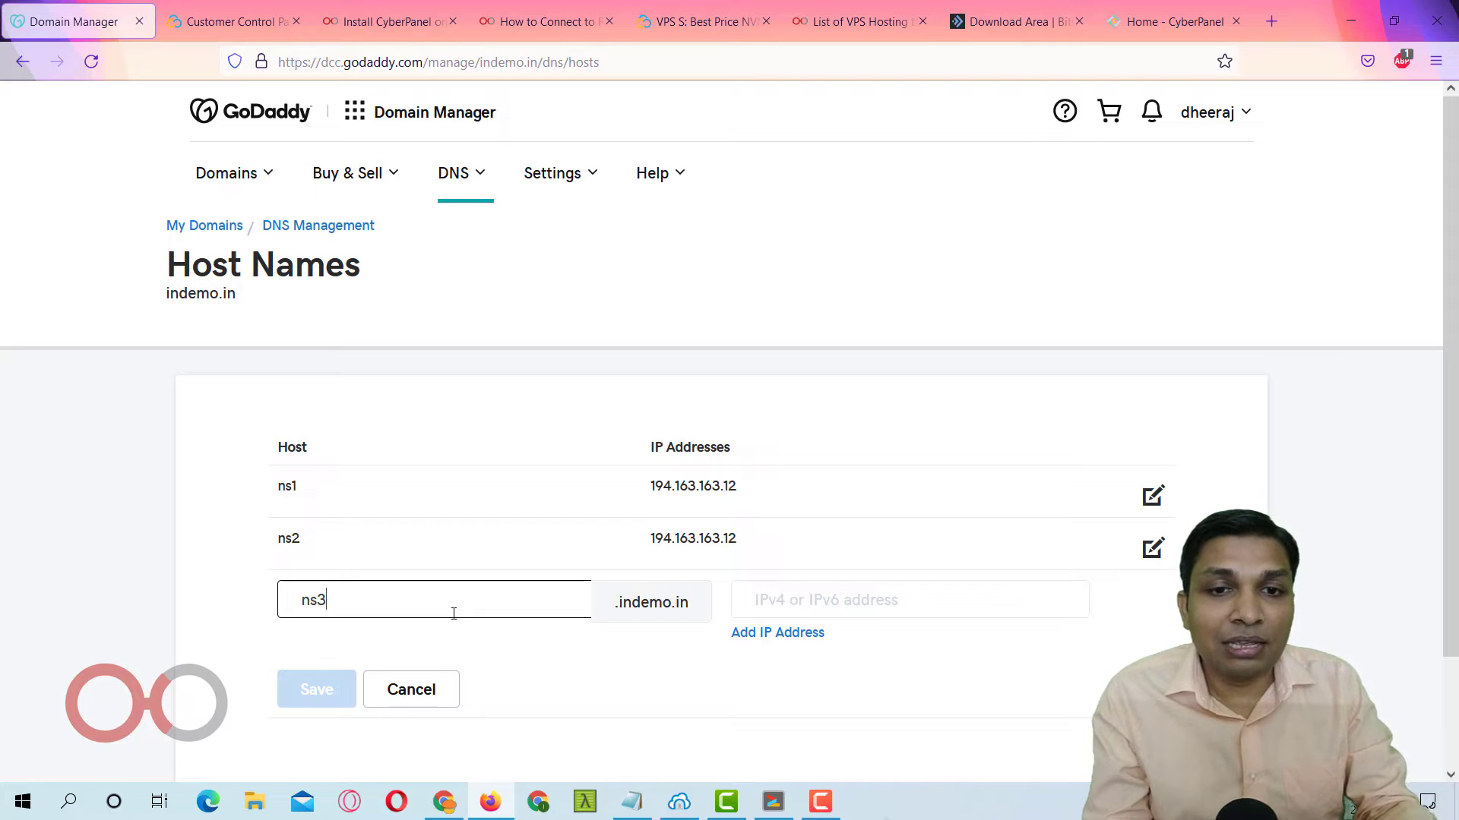
left_click_drag(620, 483, 786, 506)
key("ctrl+c")
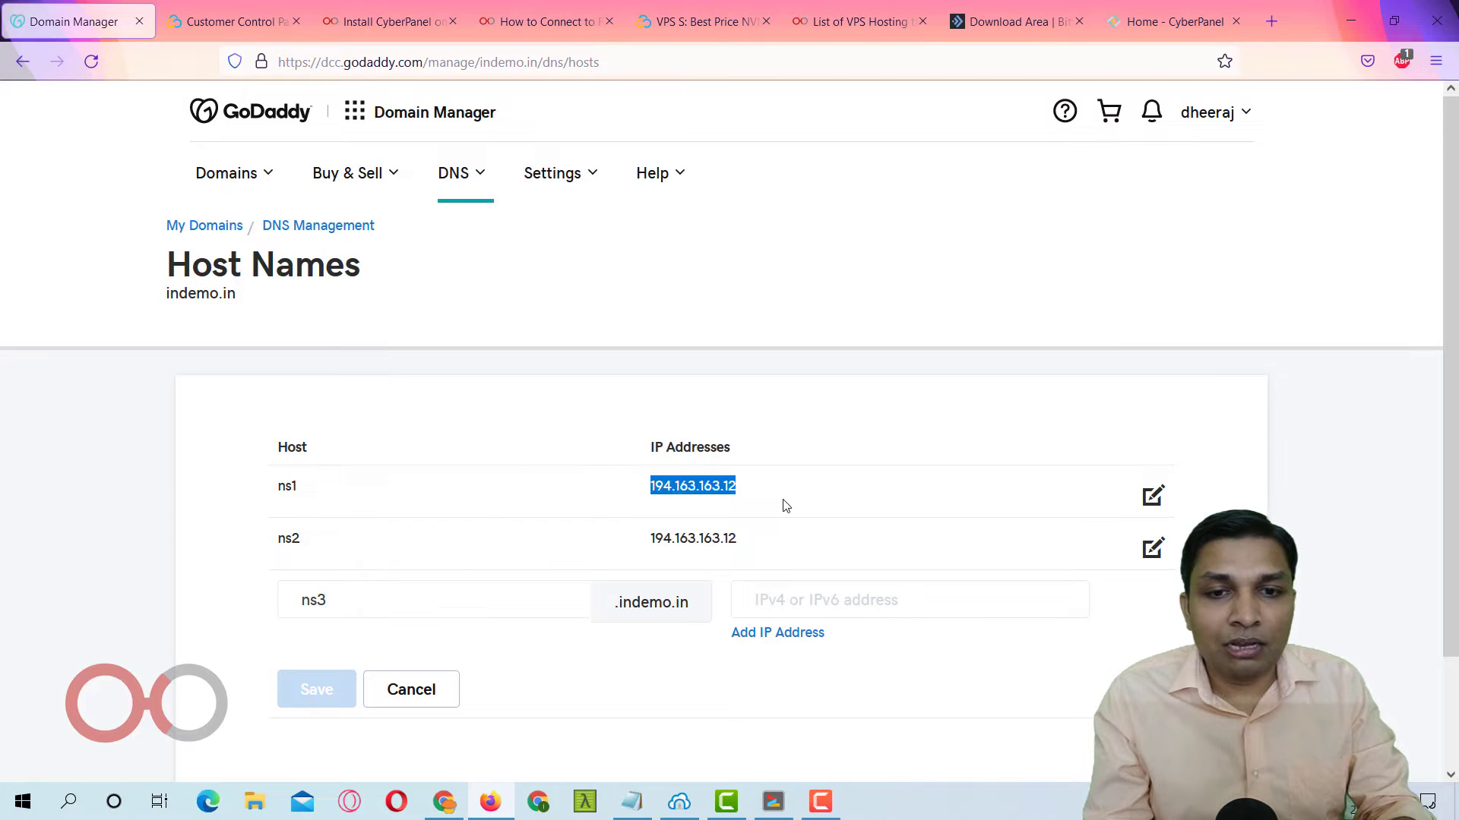
left_click(859, 594)
key("ctrl+v")
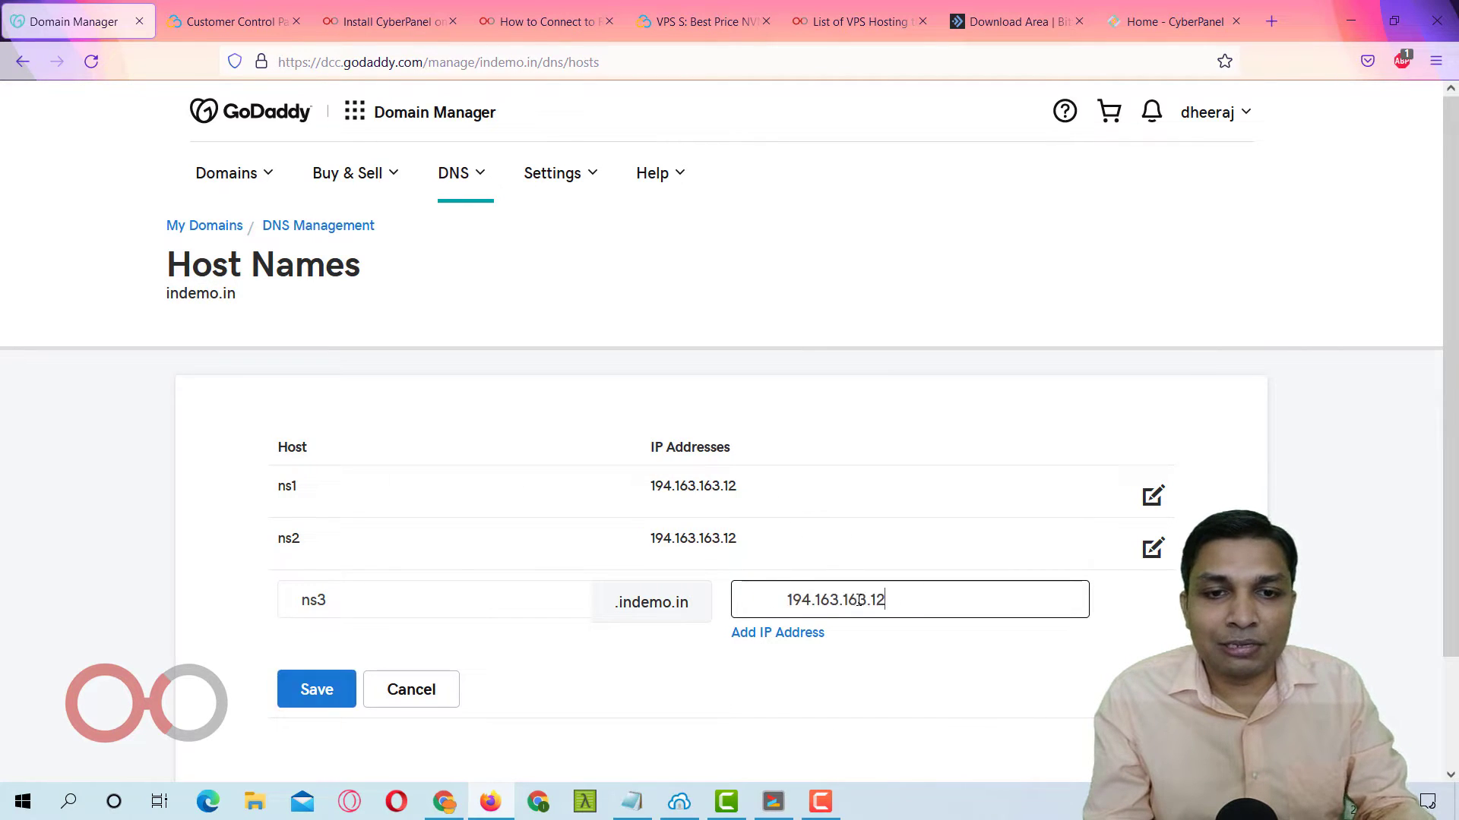
key("BackSpace")
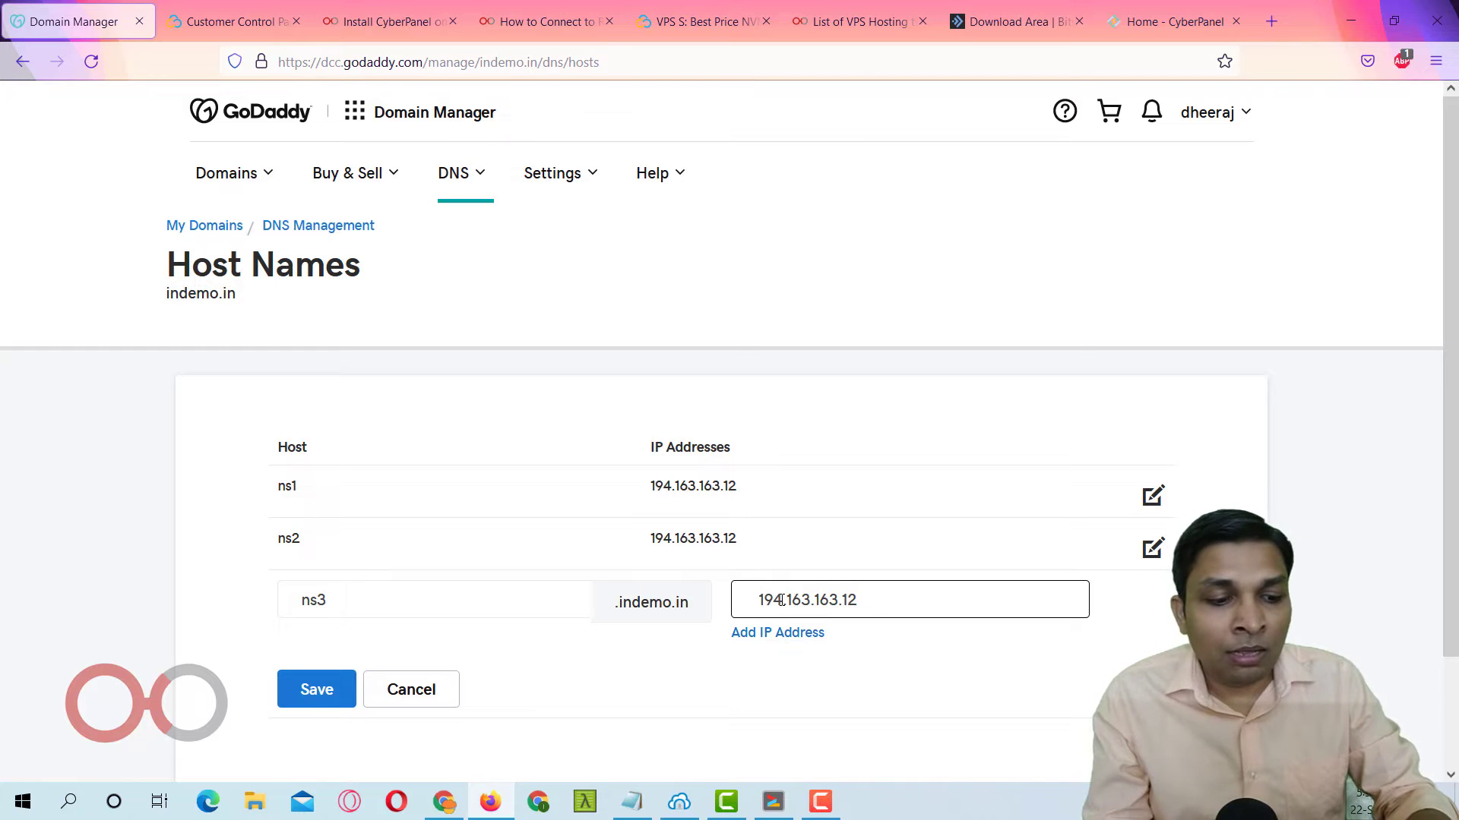
double_click(781, 600)
key("ctrl+c")
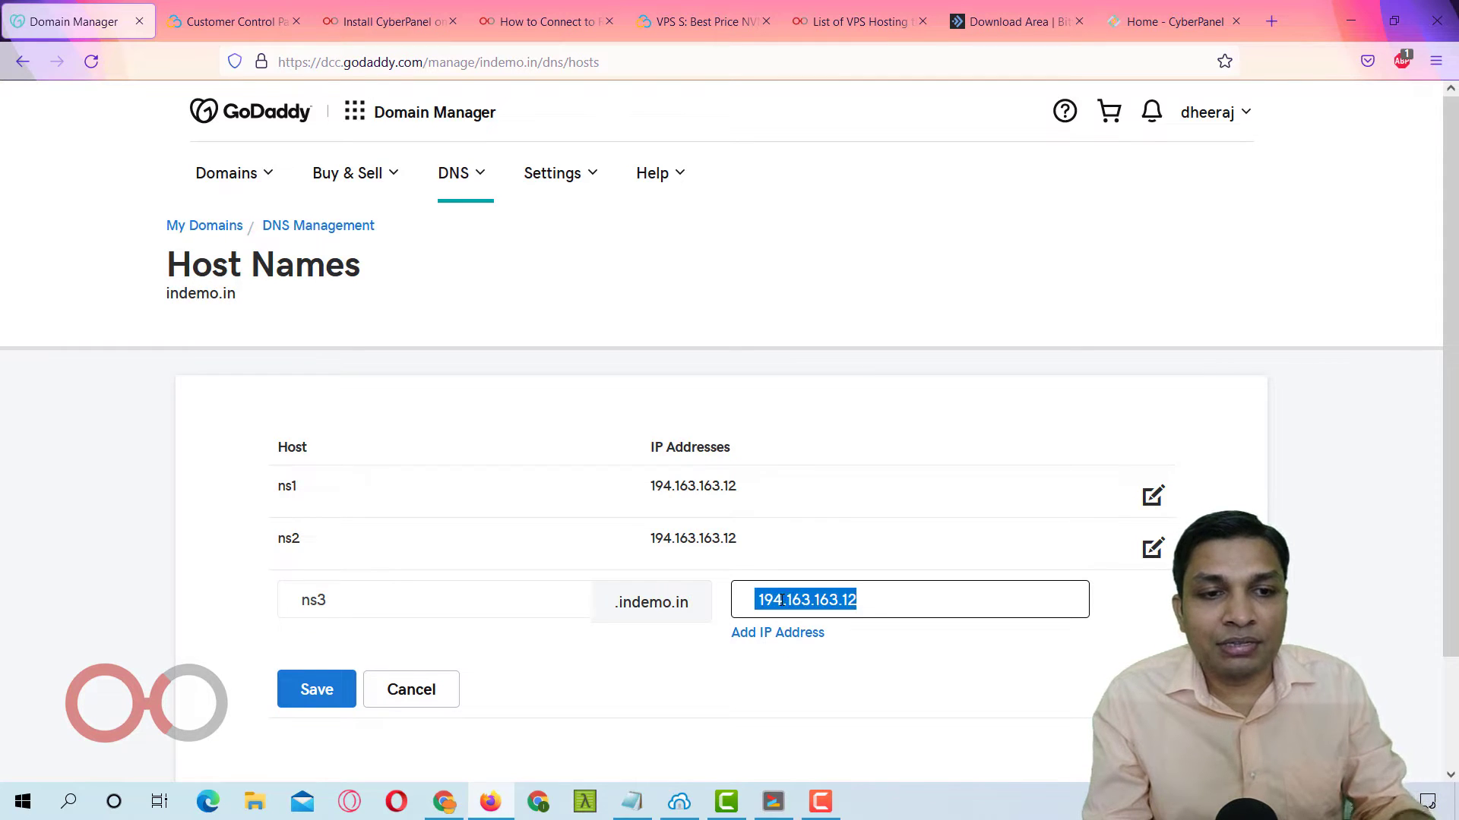
left_click(319, 692)
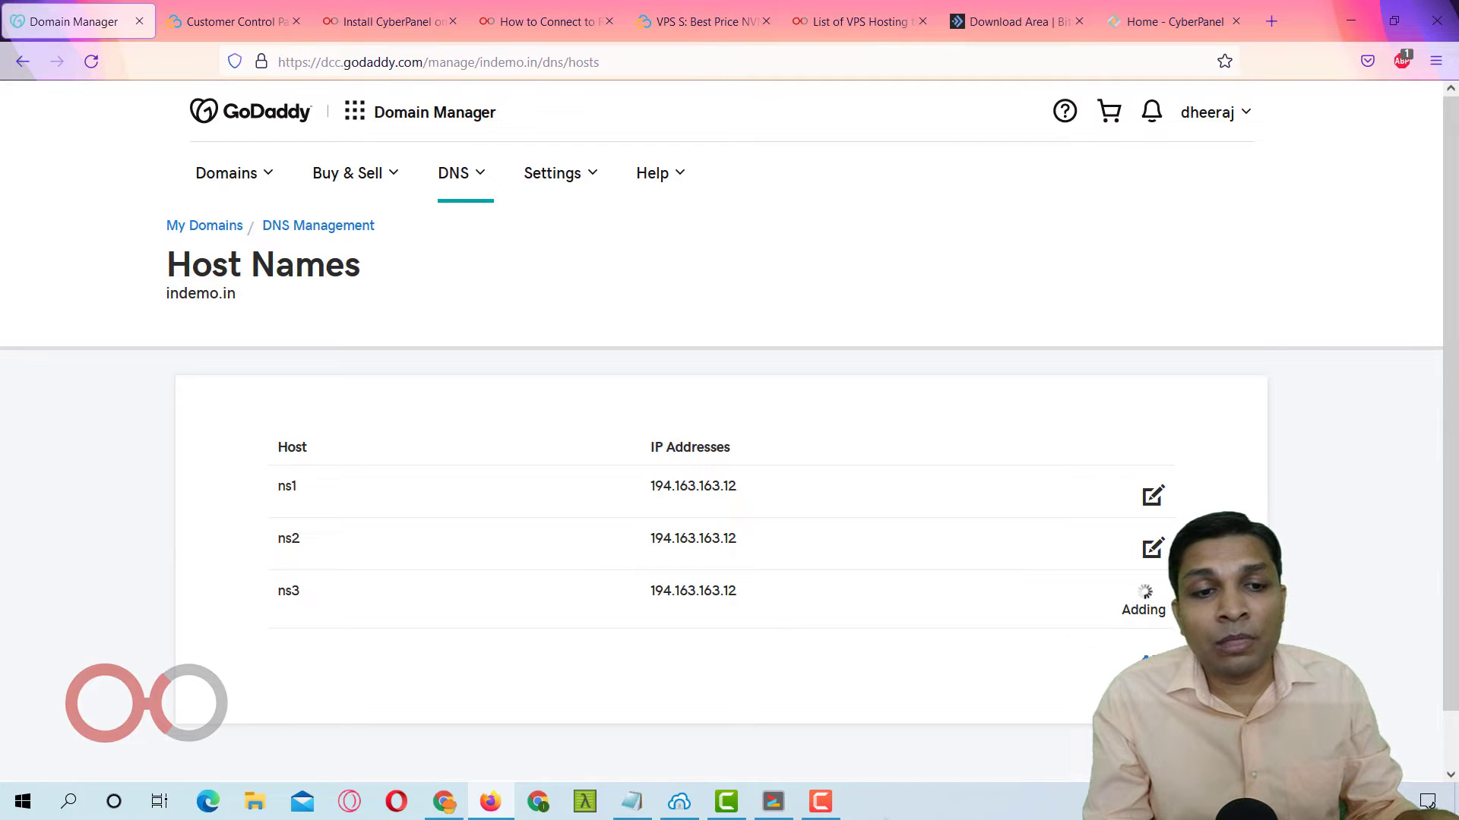
Add host name ns4 at 194.163.163.12 and return to indemo.in's DNS management.
left_click(1152, 660)
left_click(504, 671)
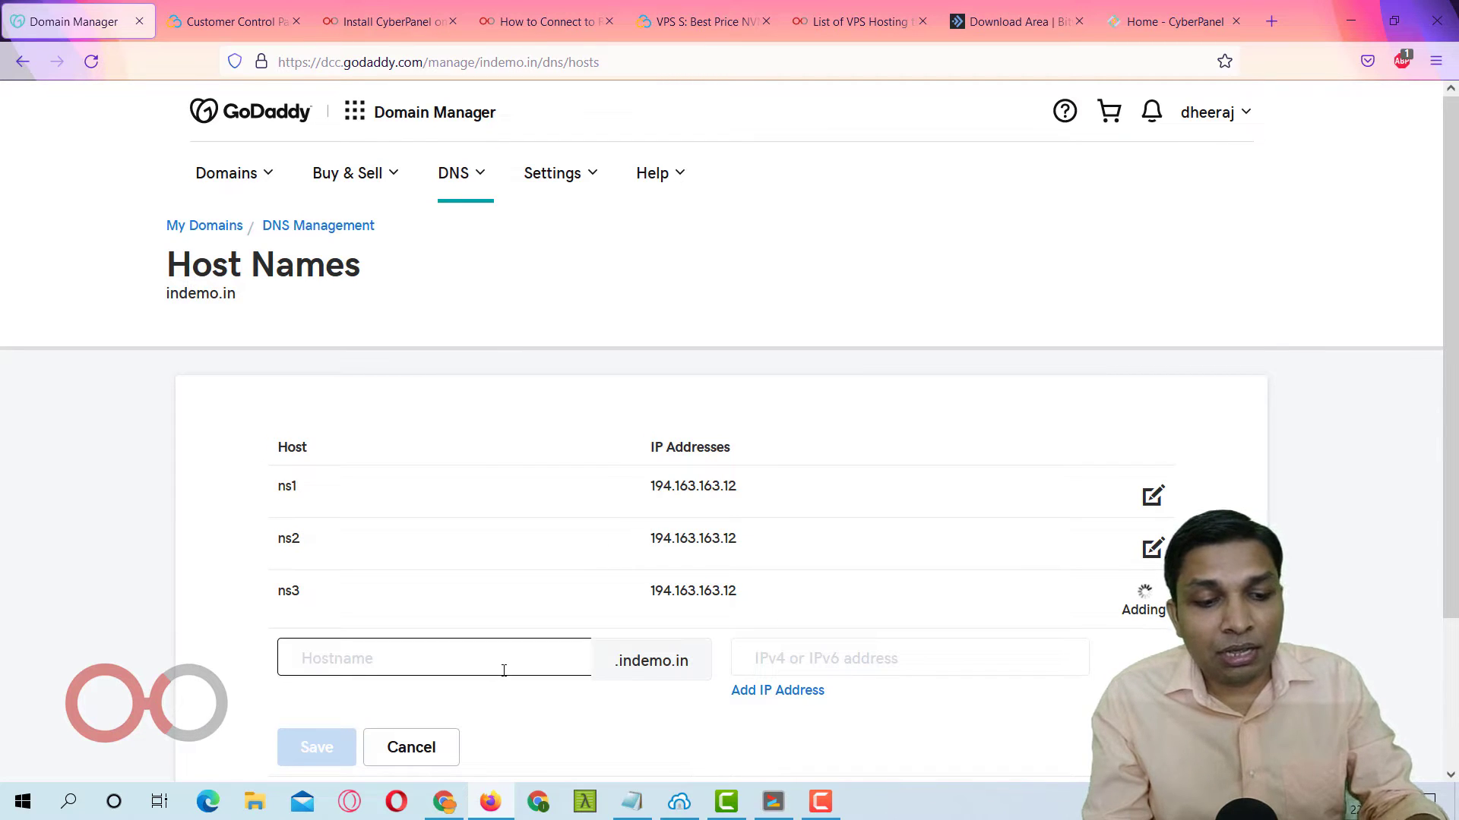
type("ns2")
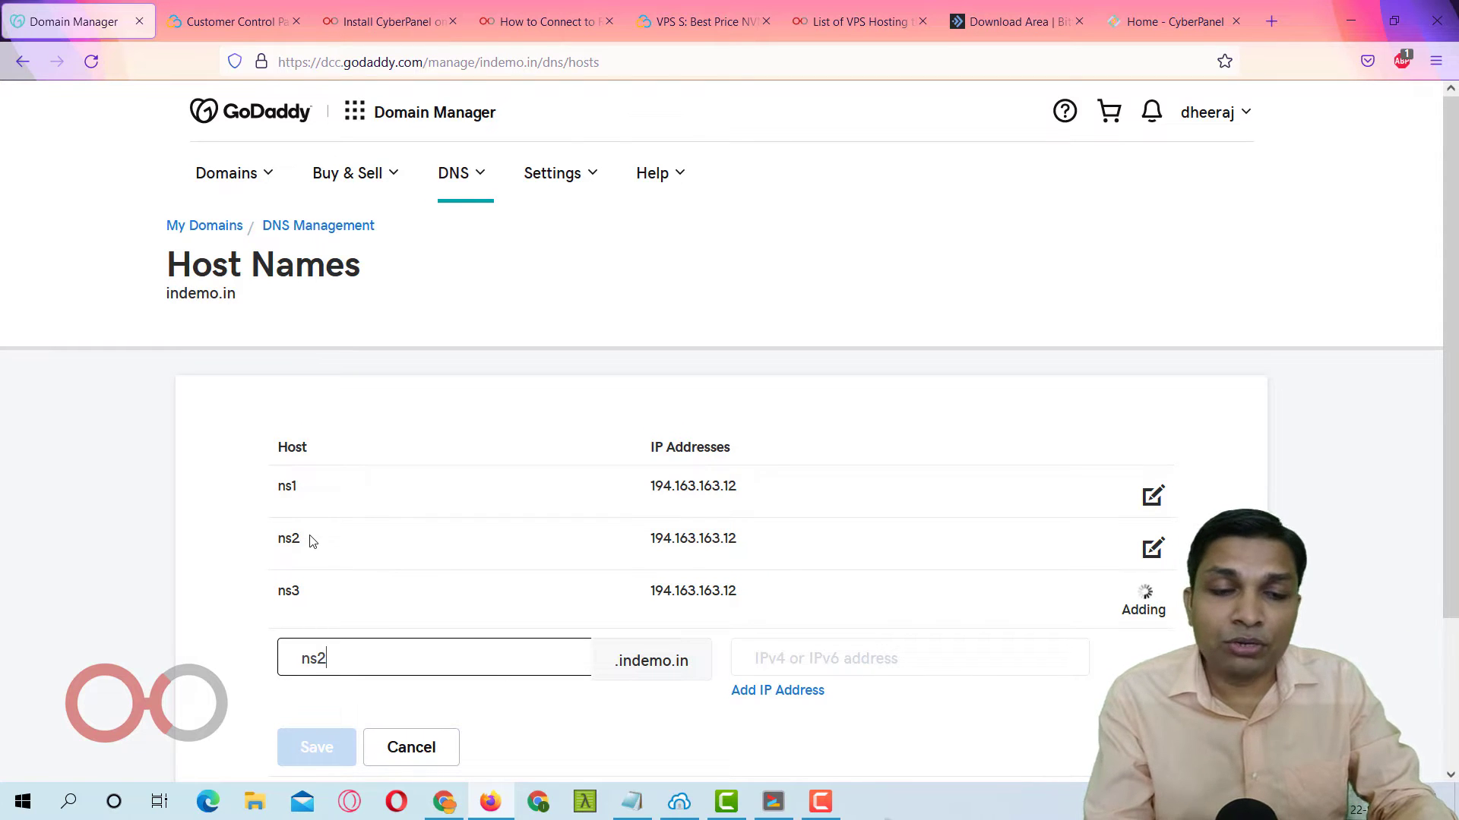
key("BackSpace")
type("4")
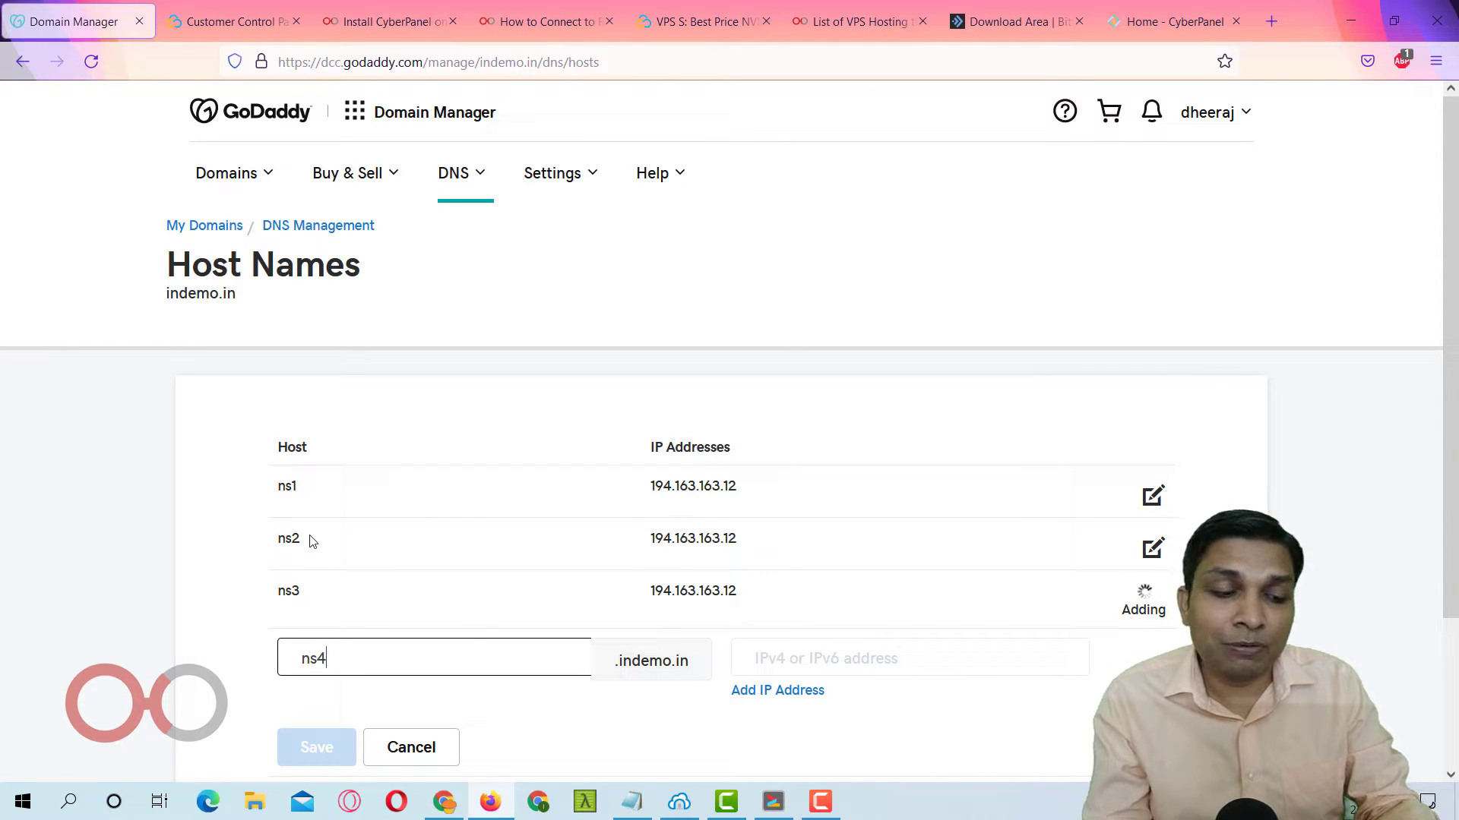
key("Tab")
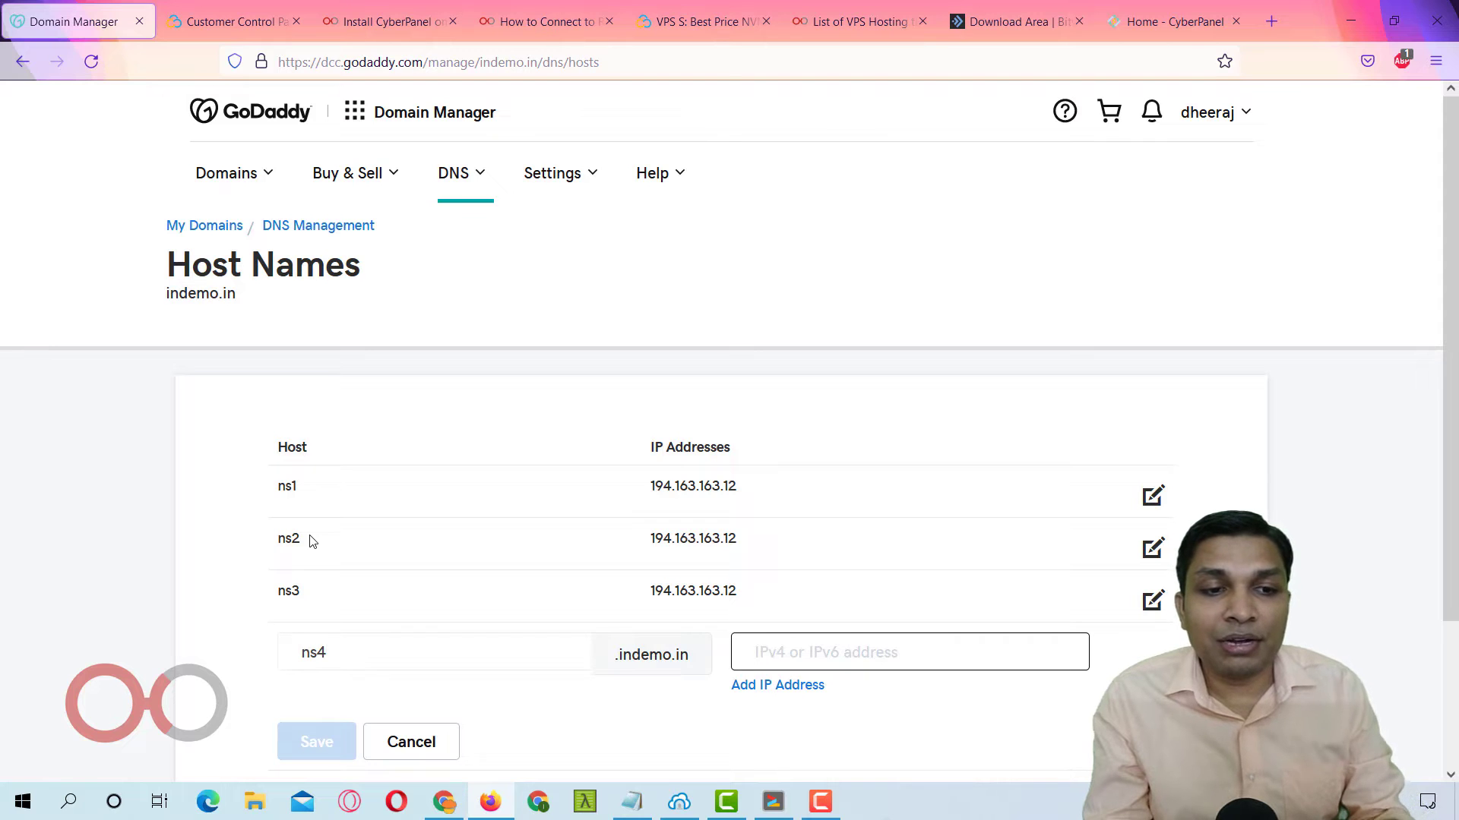
key("ctrl+v")
left_click(314, 743)
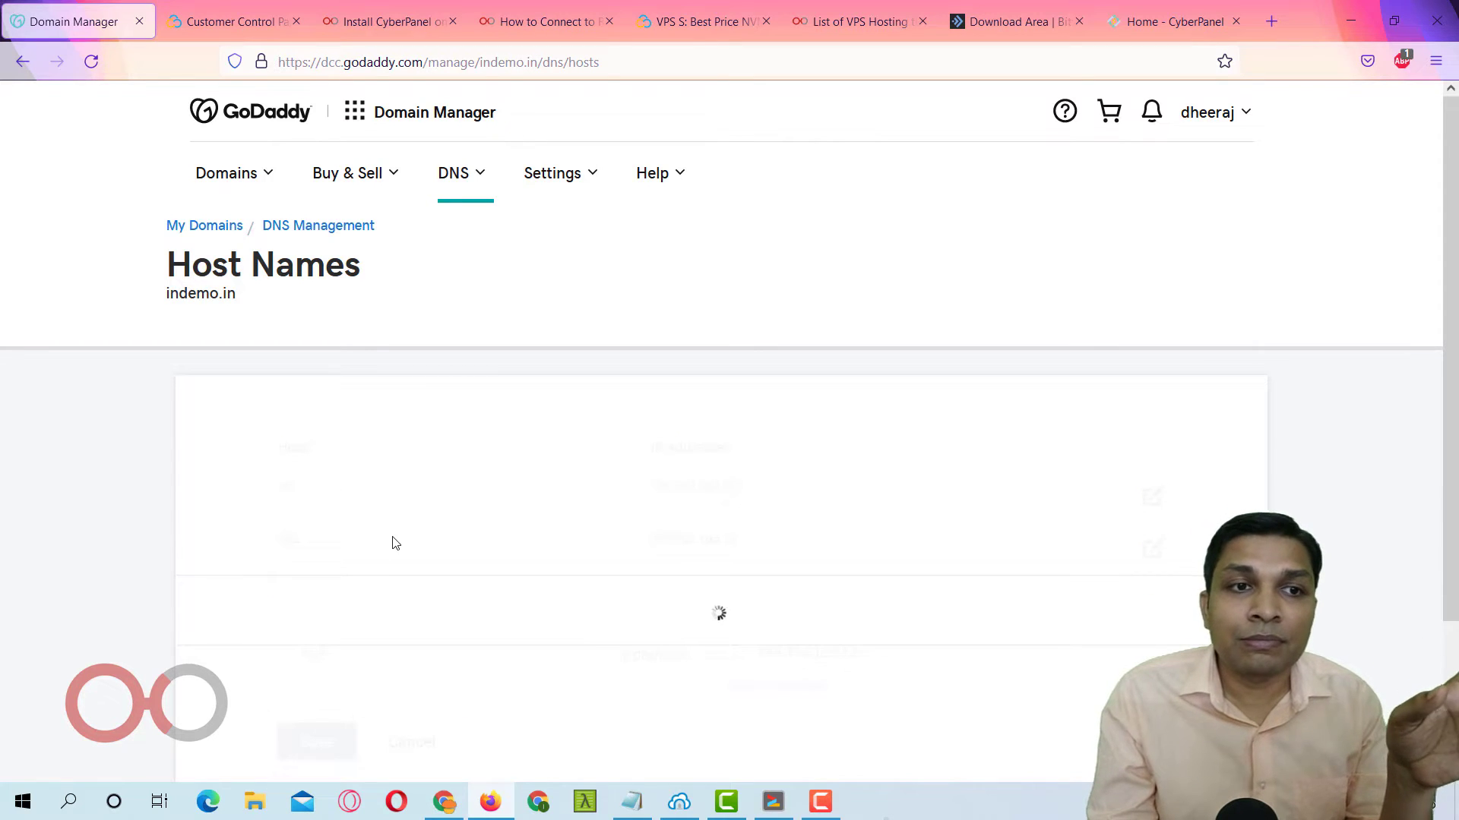
left_click(323, 227)
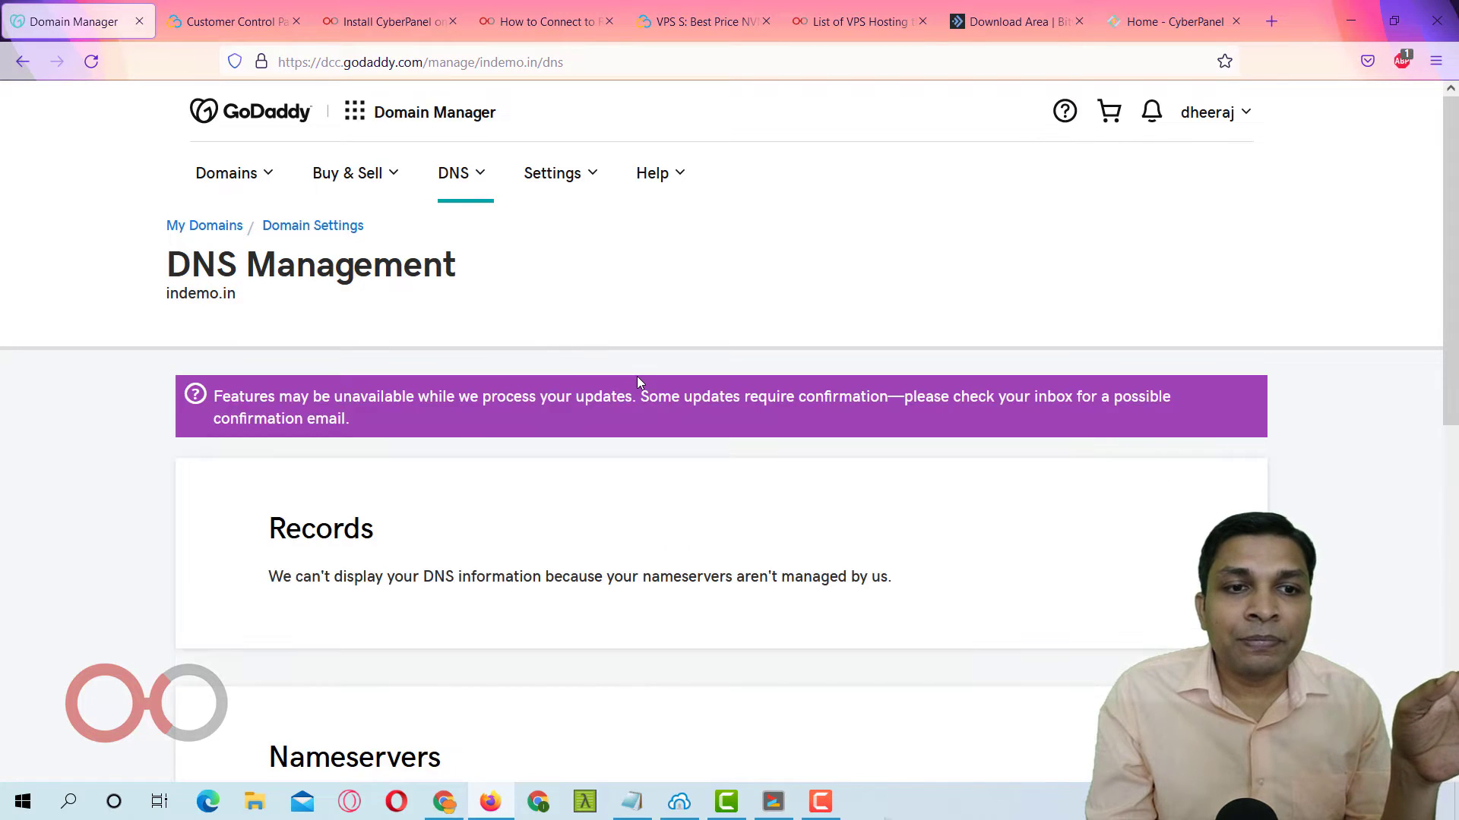
Save custom nameservers ns1.indemo.in and ns2.indemo.in for indemo.in and confirm the change.
scroll(638, 379, "down", 6)
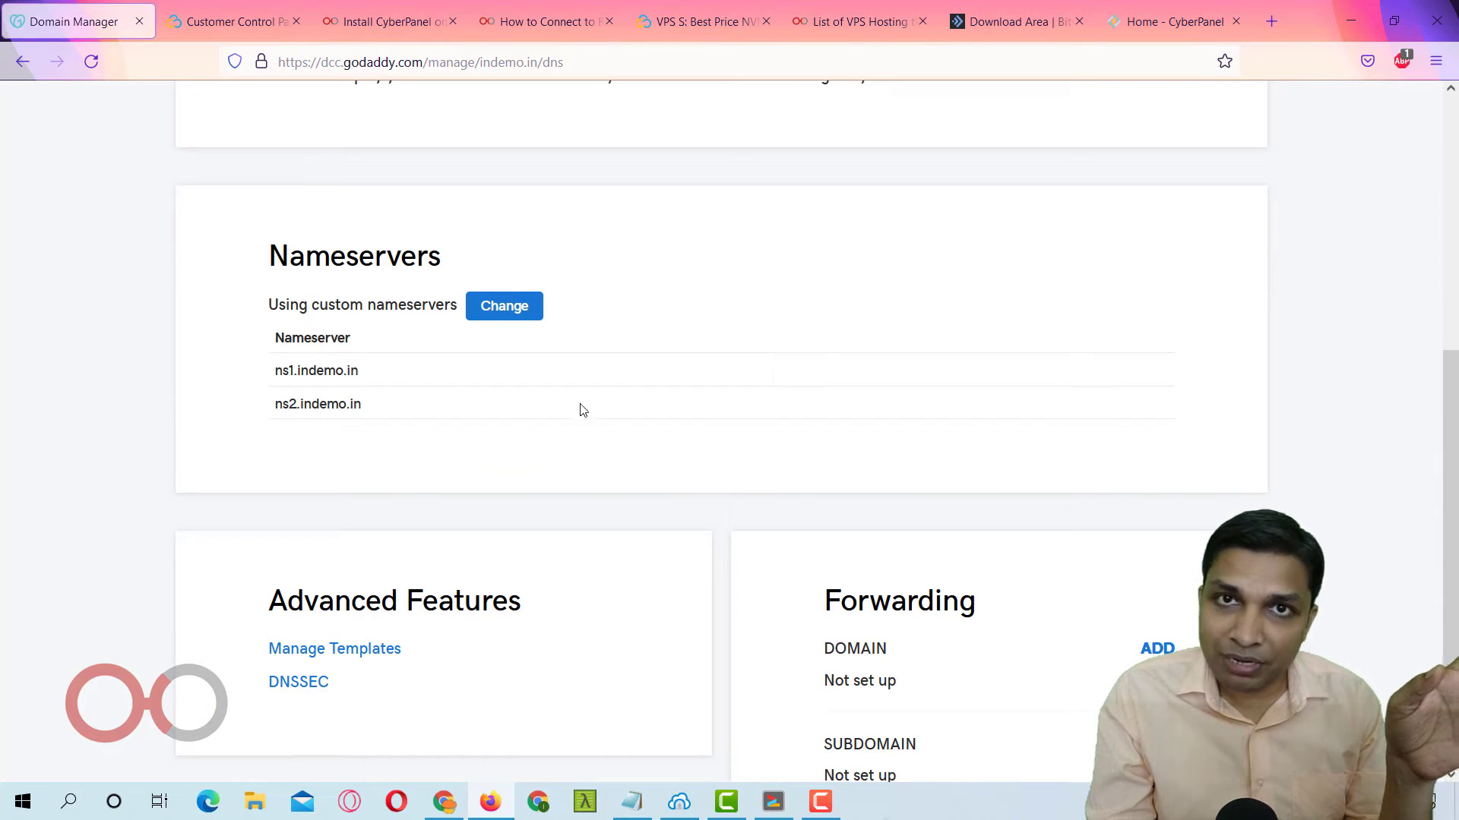
left_click(505, 307)
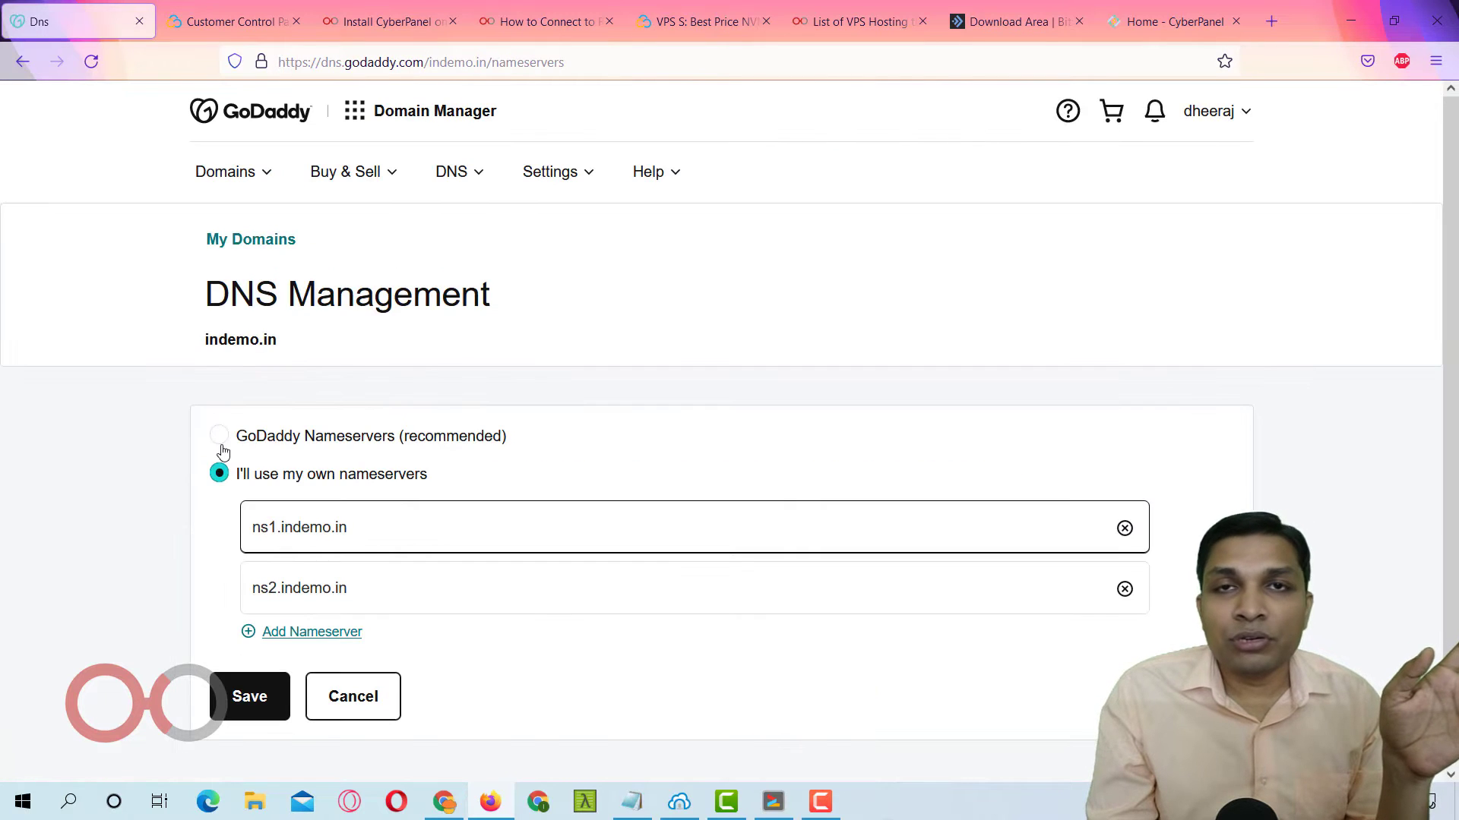
left_click(219, 440)
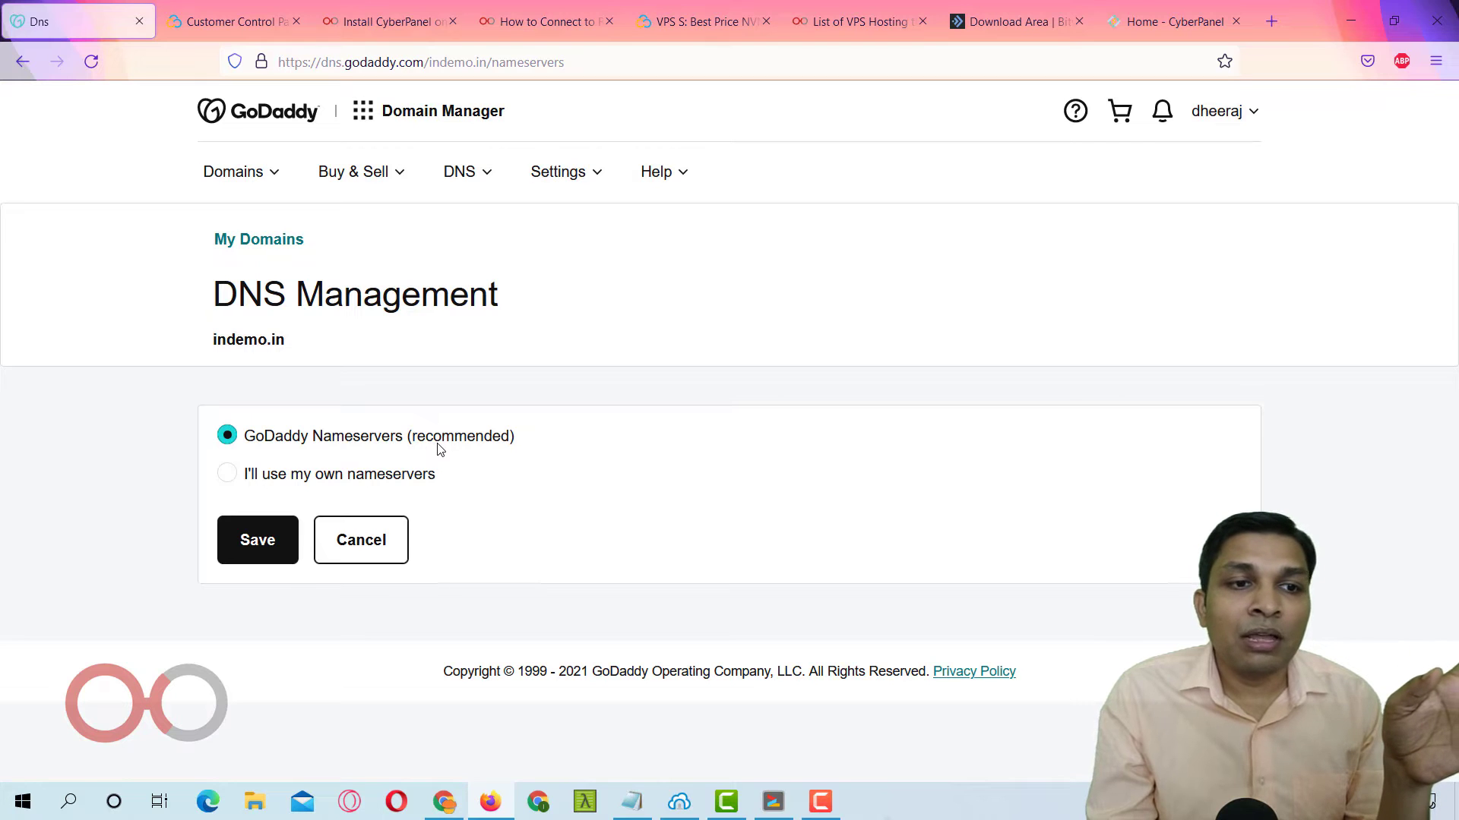
left_click(228, 477)
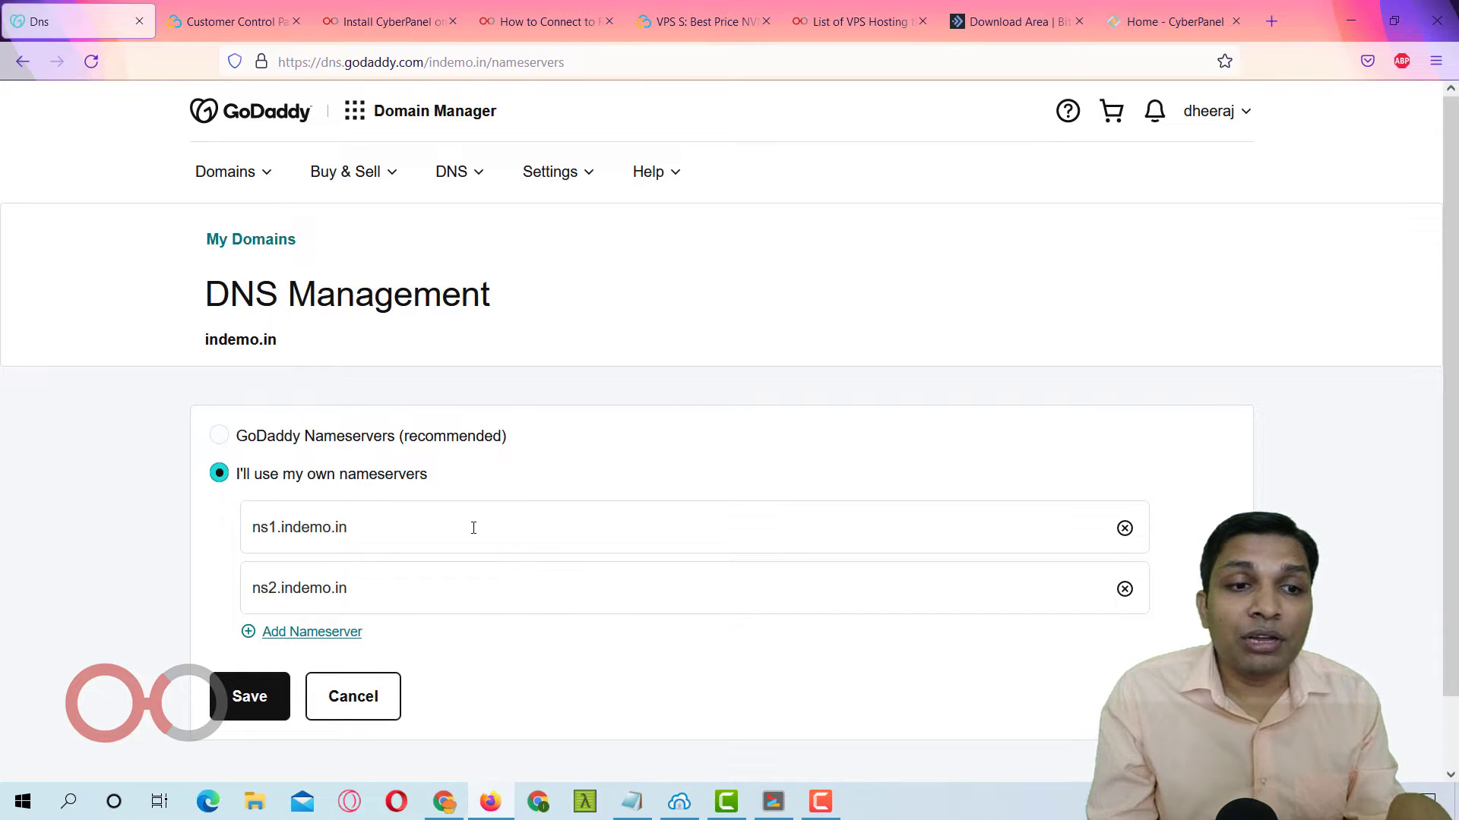
left_click_drag(473, 527, 216, 533)
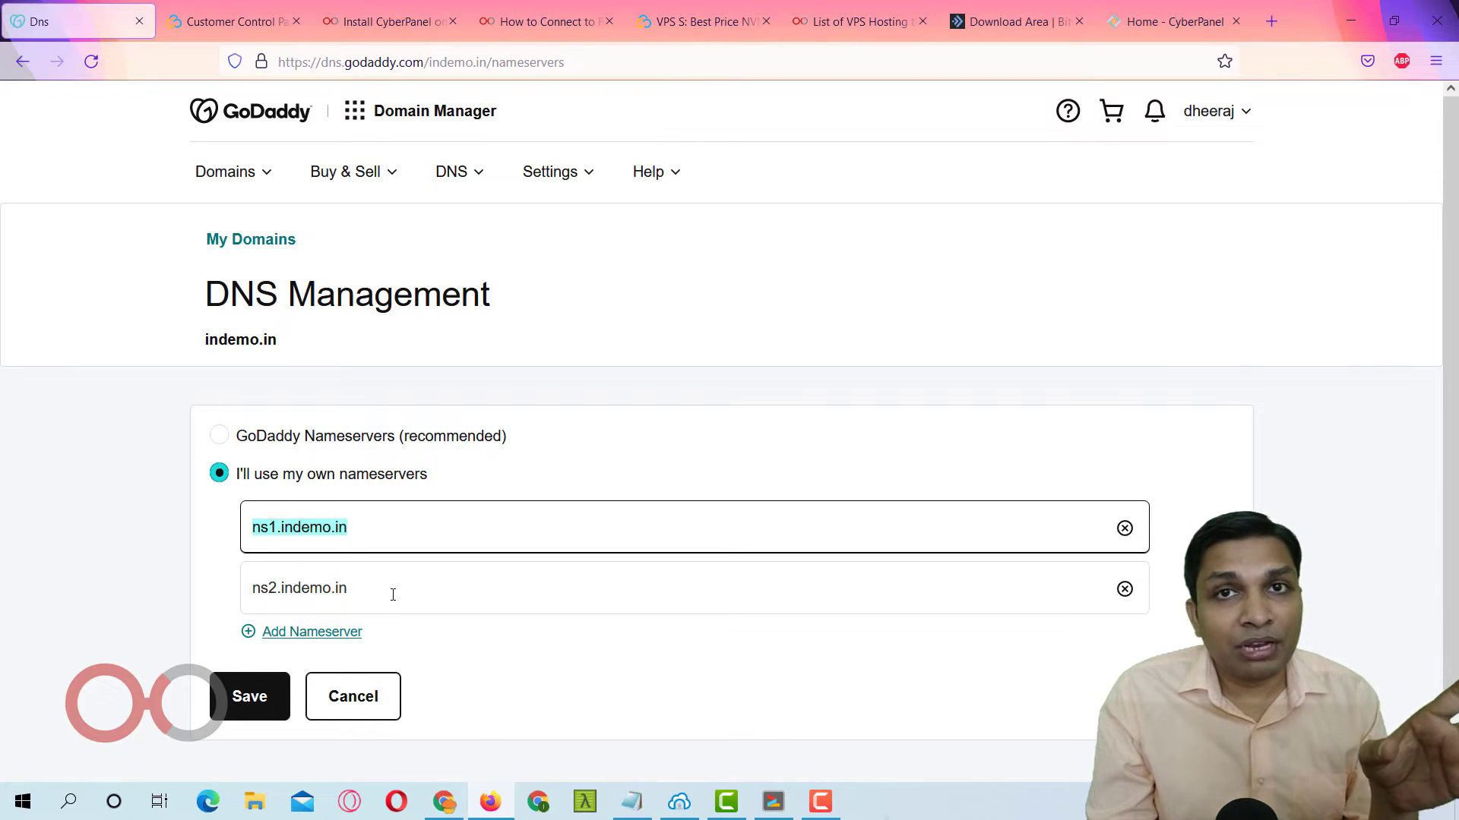
left_click(232, 706)
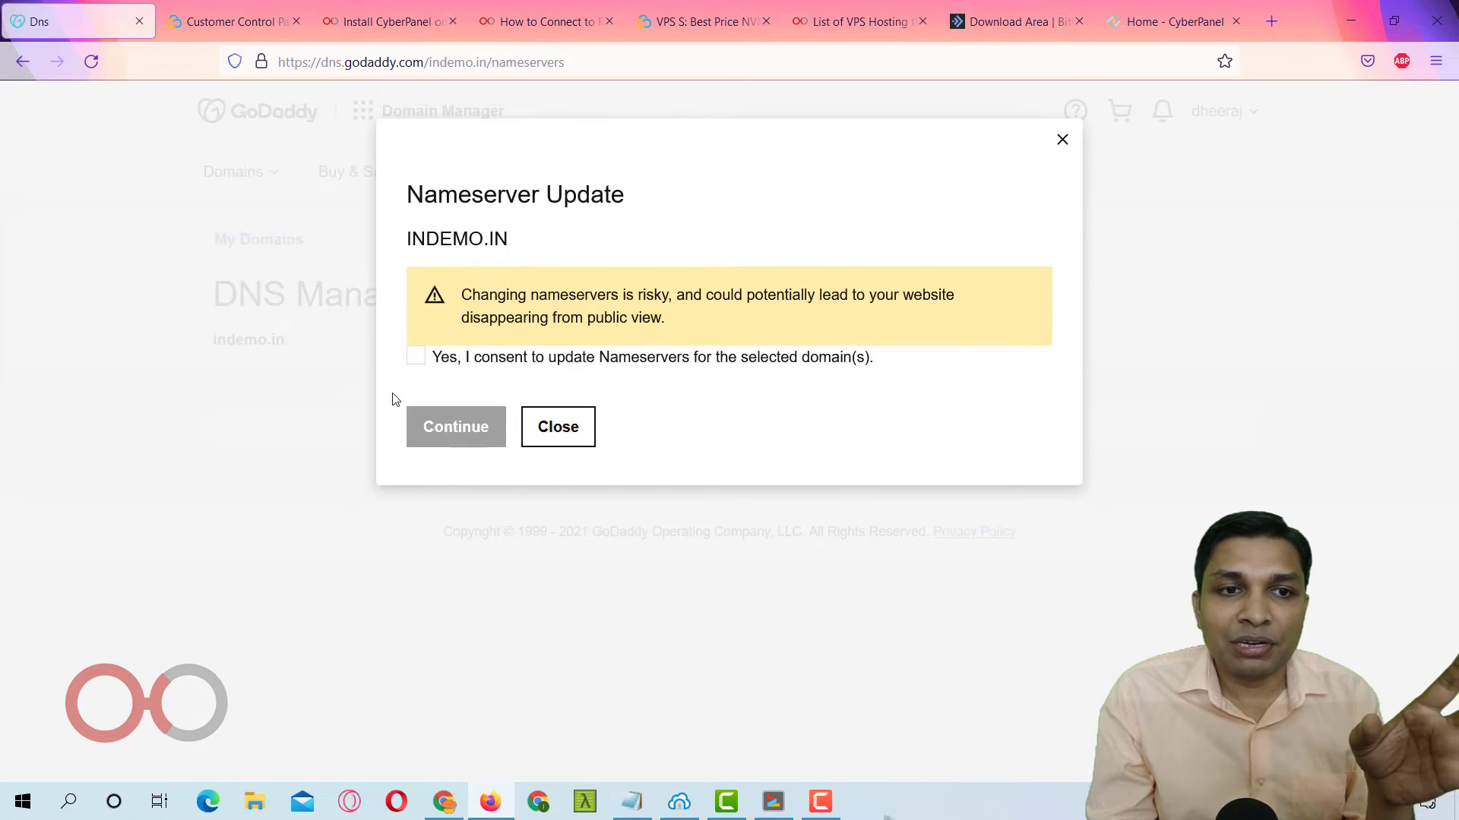
left_click(418, 359)
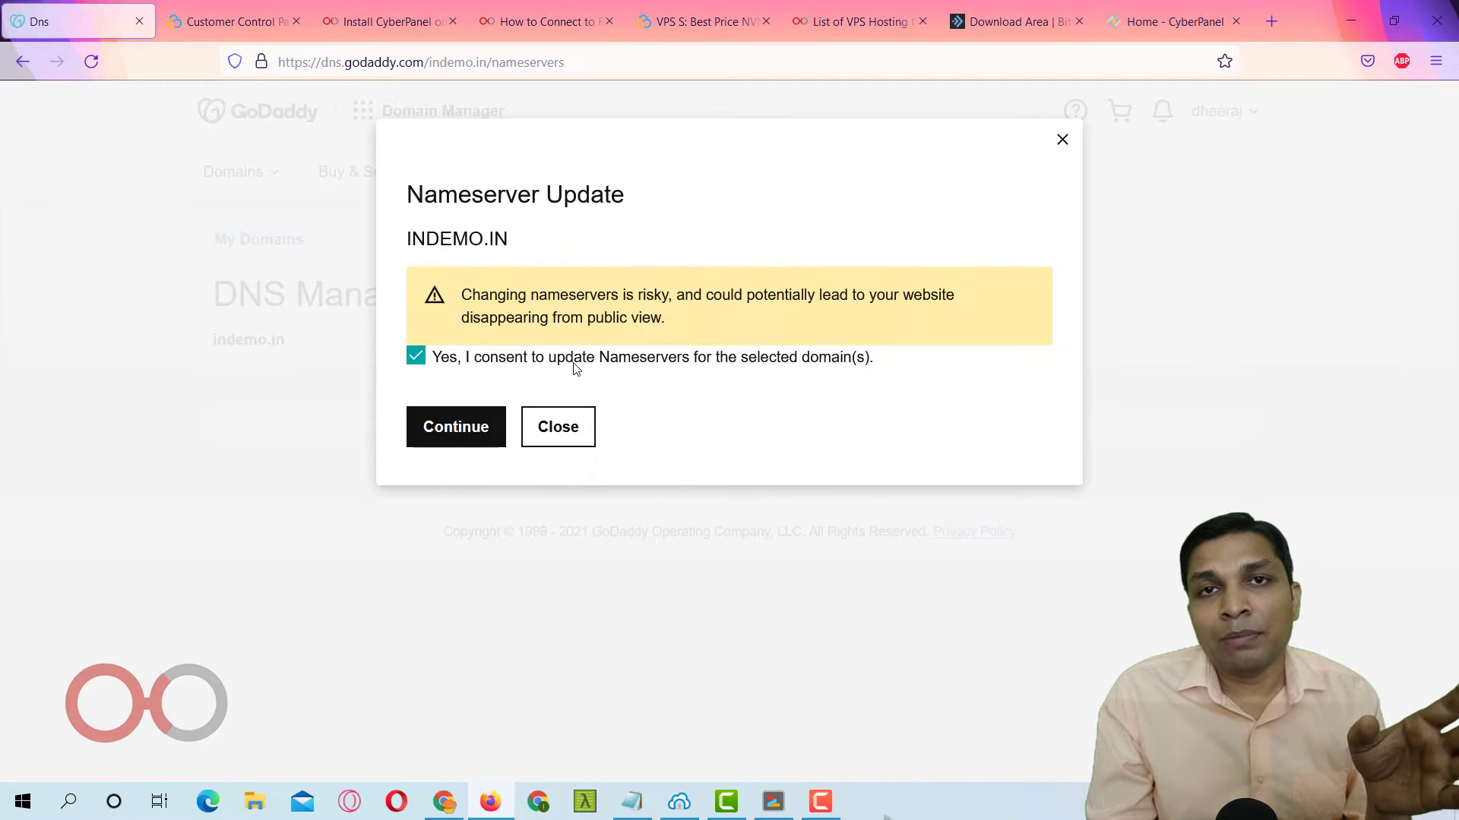
left_click(456, 429)
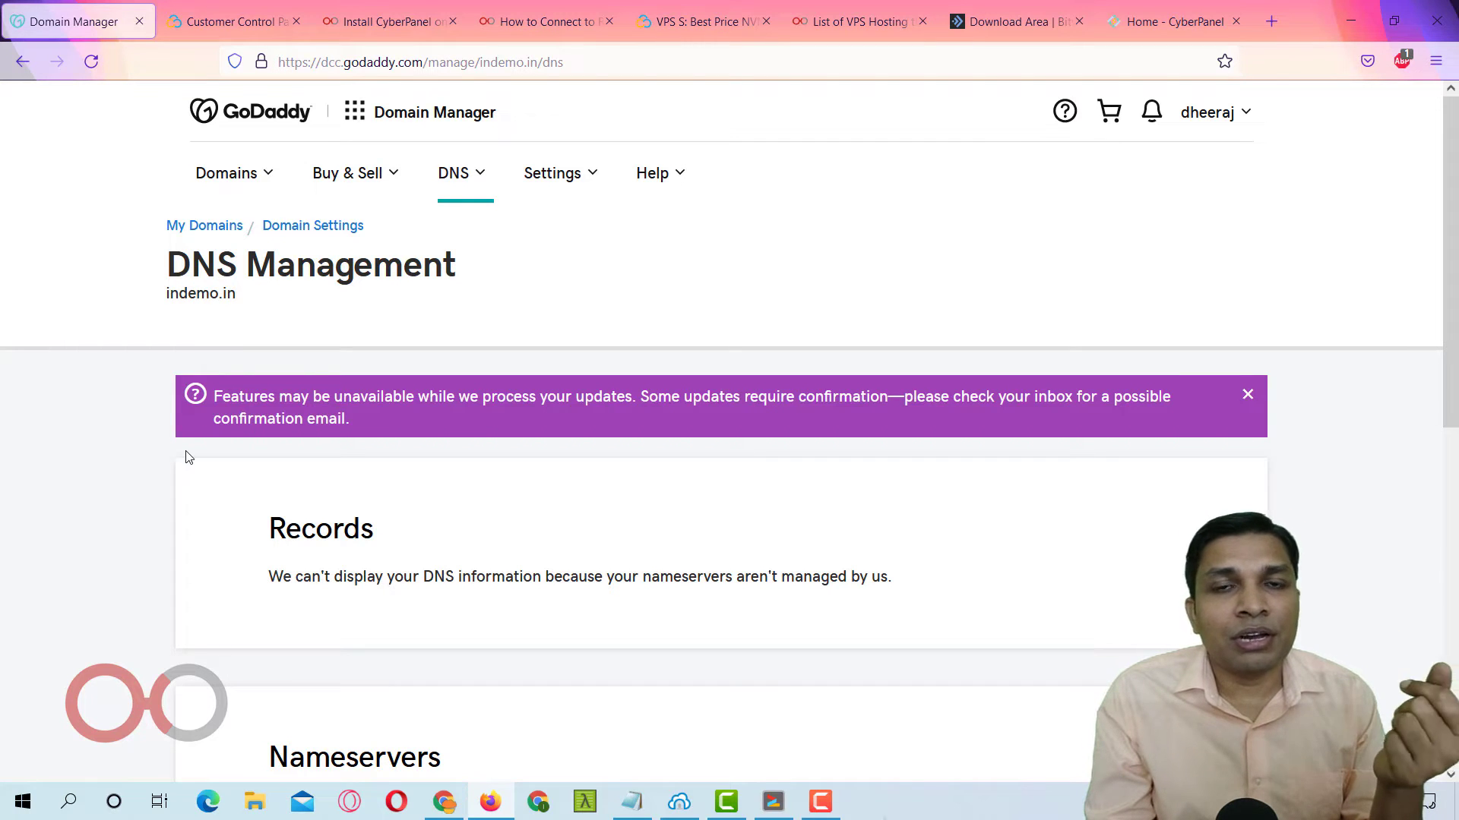
Return to the Home - CyberPanel dashboard tab.
left_click(384, 18)
scroll(448, 347, "down", 2)
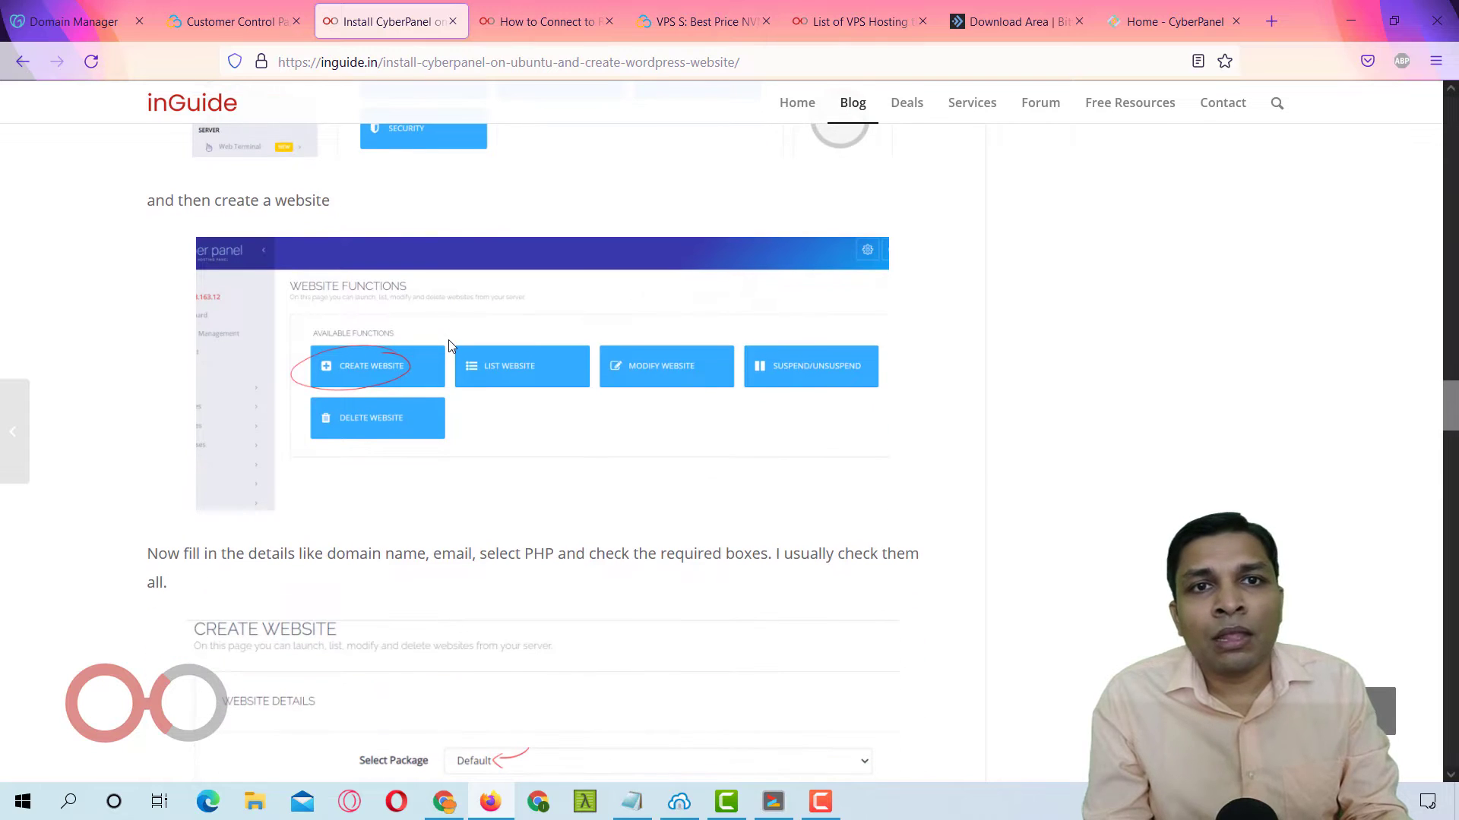
left_click(1136, 24)
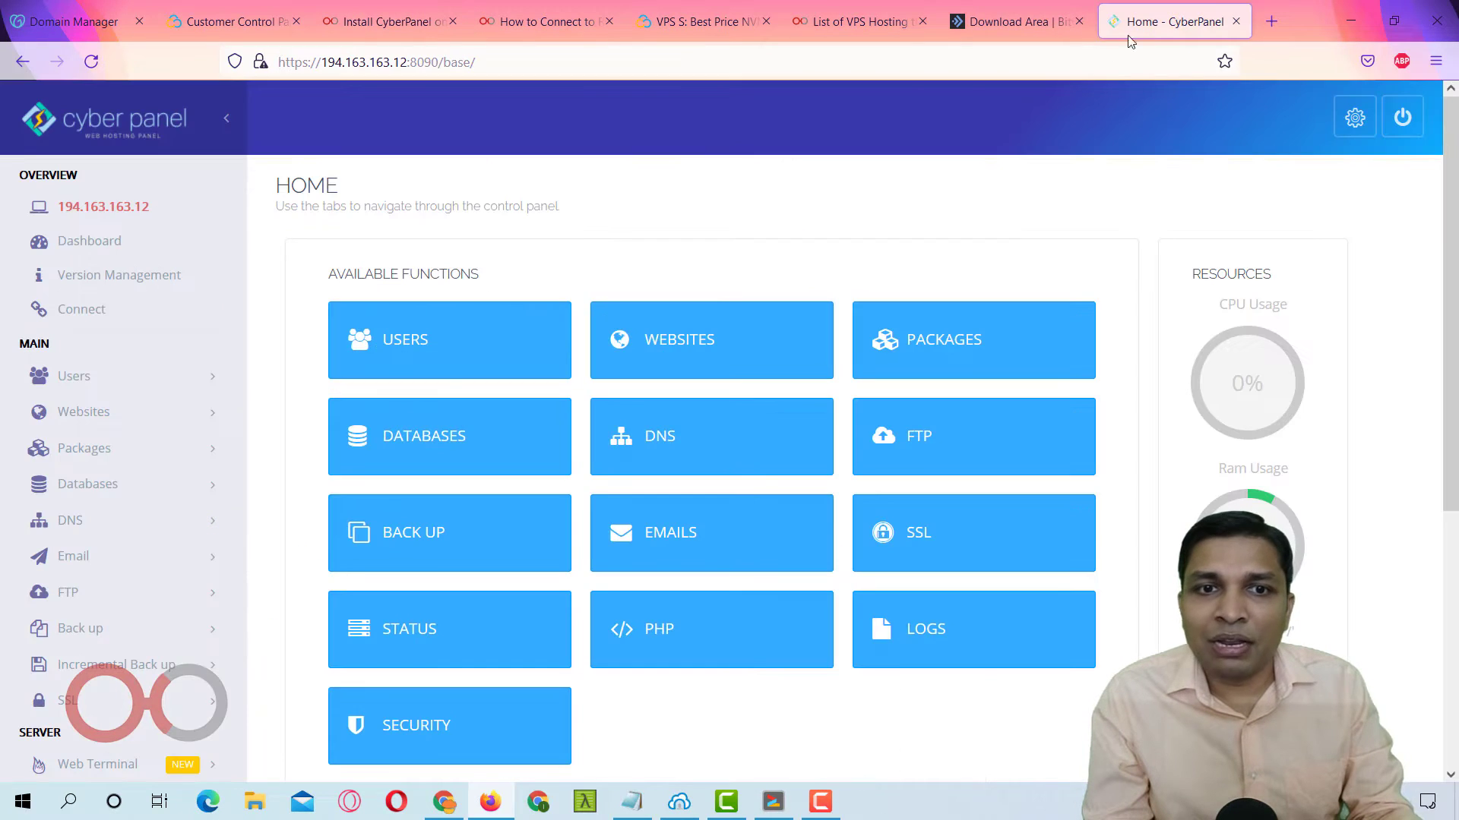
Start a new website under Websites > Create Website with the Default package and admin as owner.
left_click(695, 347)
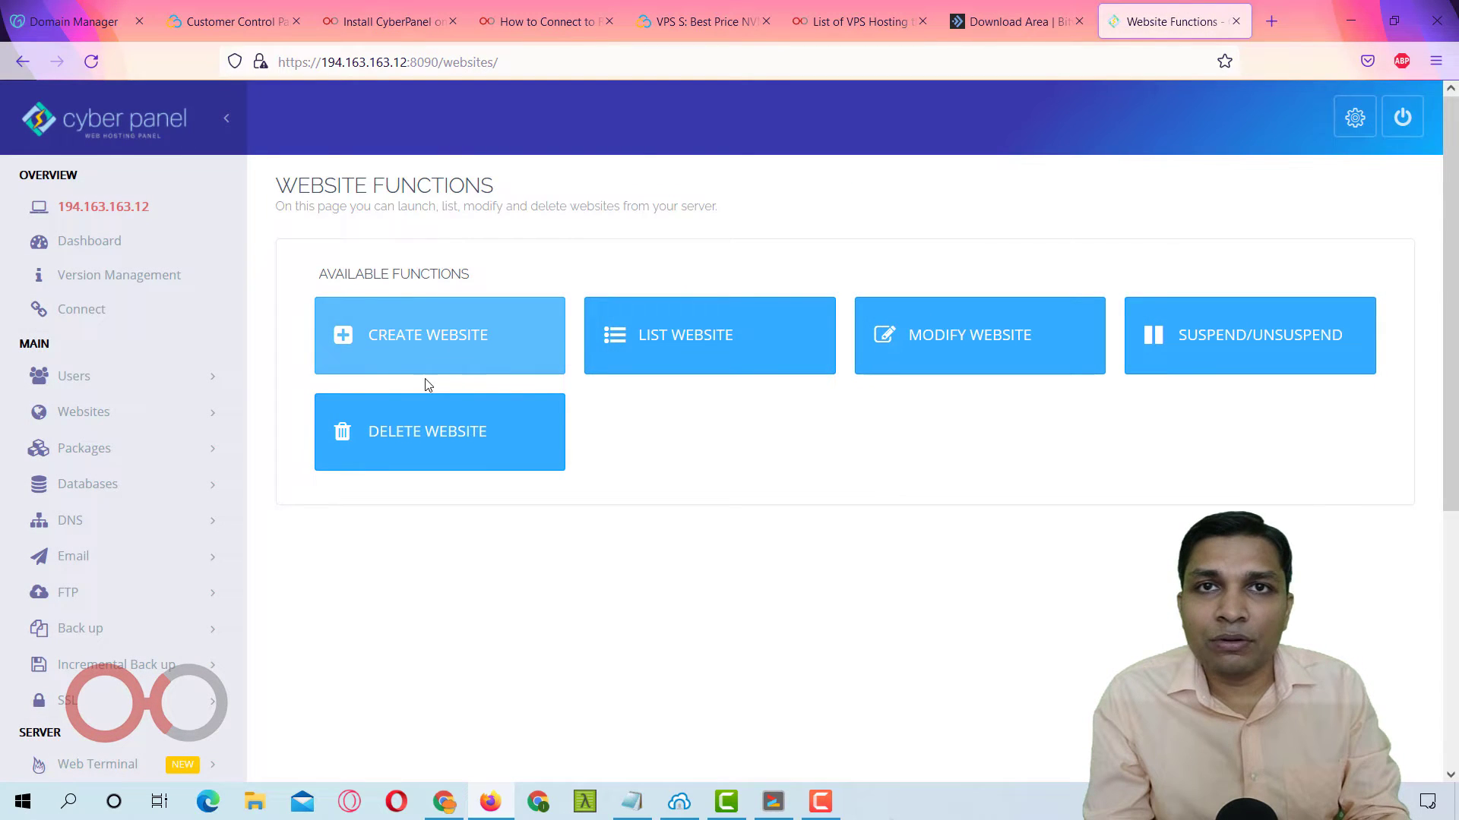
left_click(445, 335)
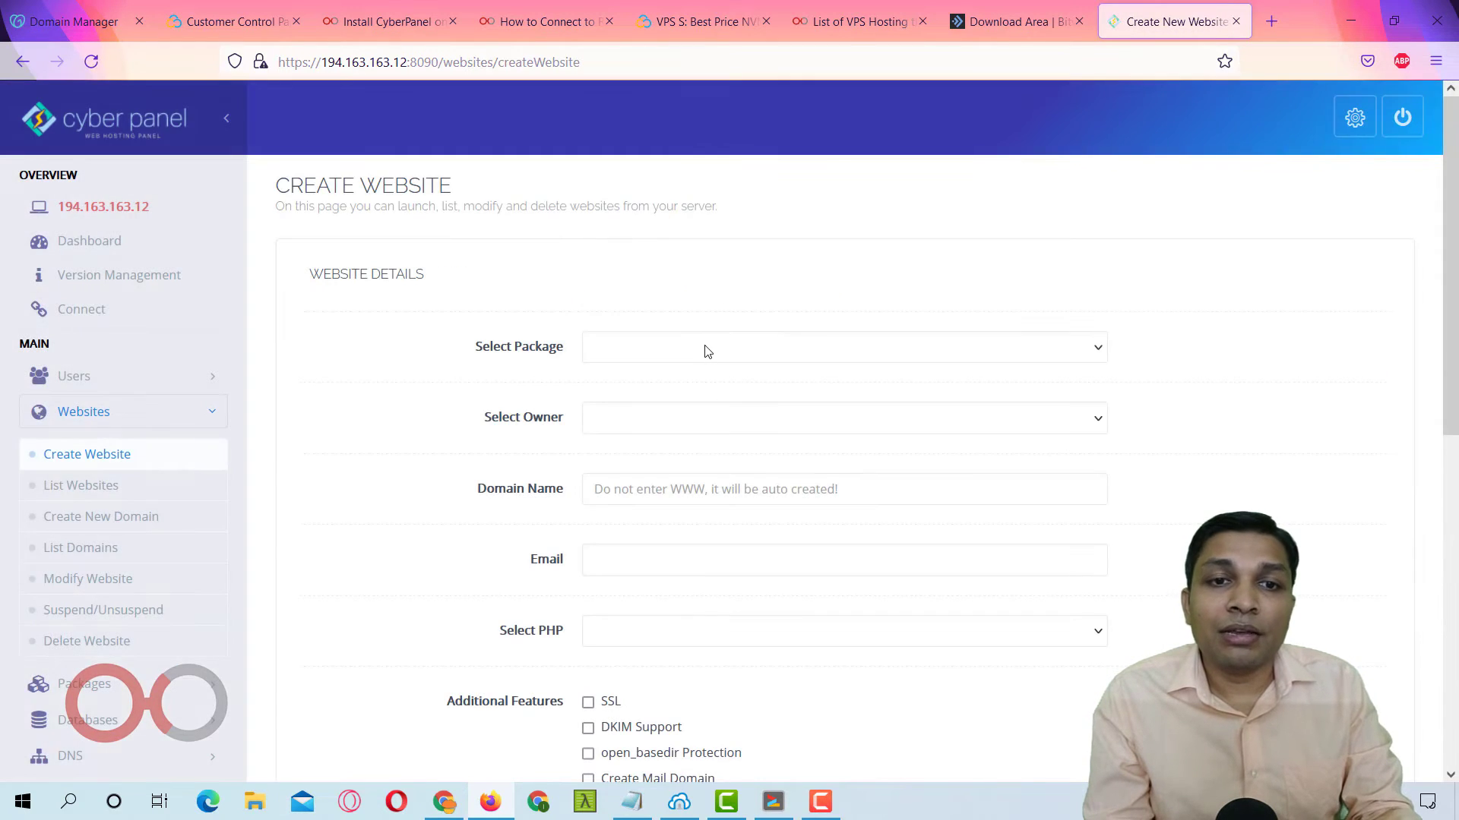
left_click(704, 348)
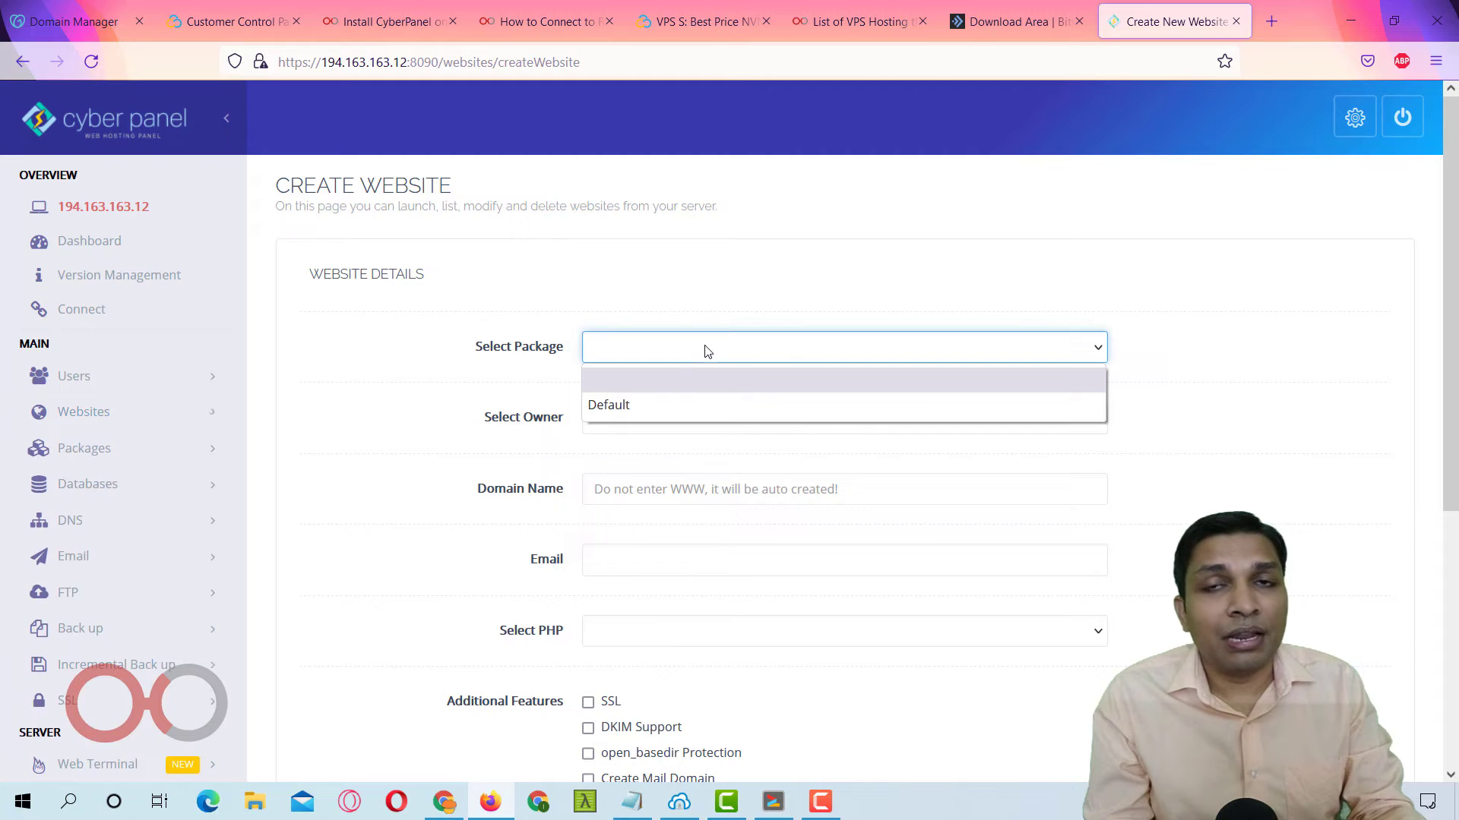
left_click(705, 404)
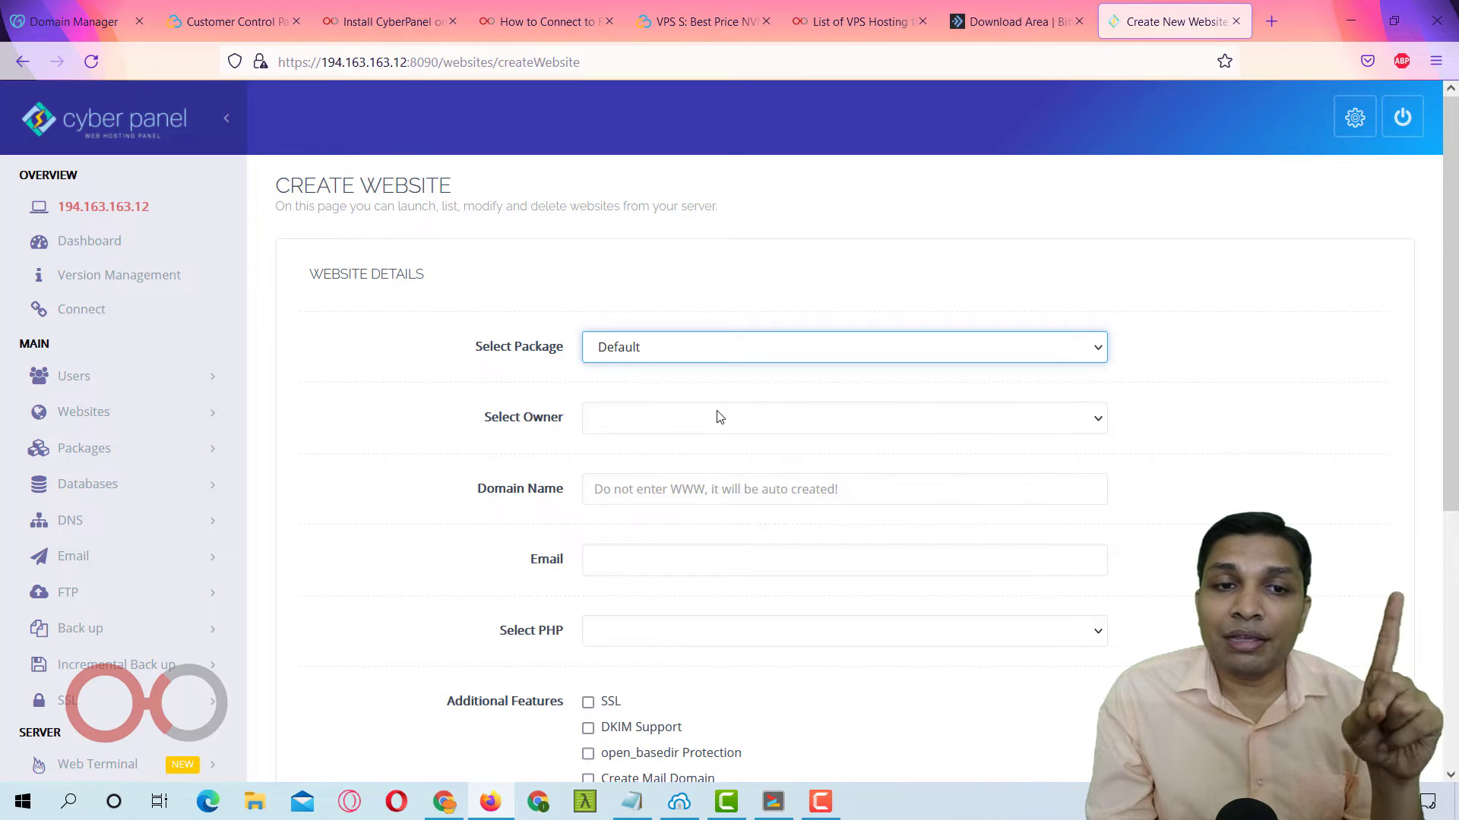
left_click(717, 417)
left_click(722, 474)
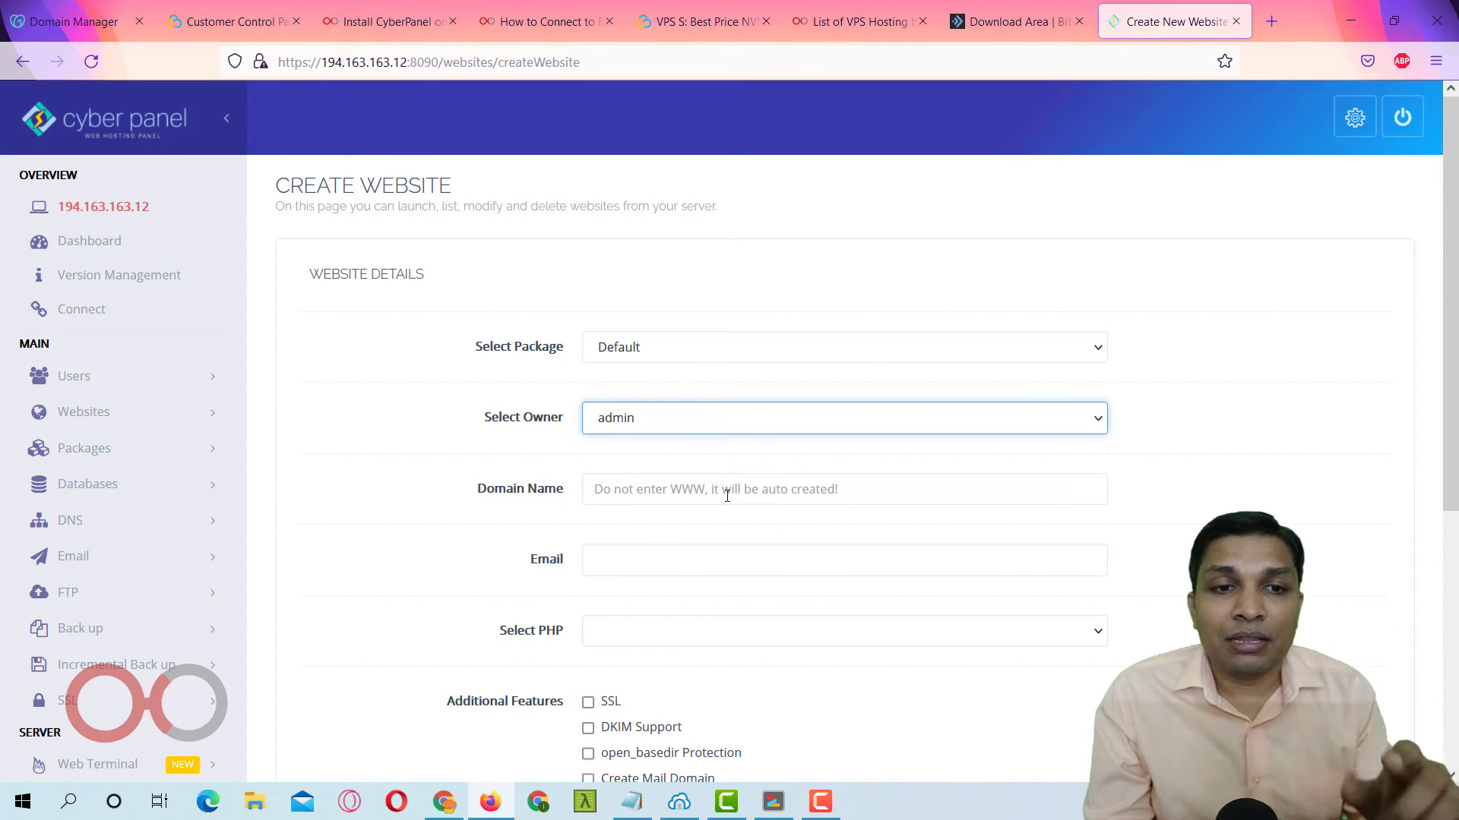
Enter indemo.in as the domain name and type the site's admin e-mail address.
left_click(728, 498)
type("inde")
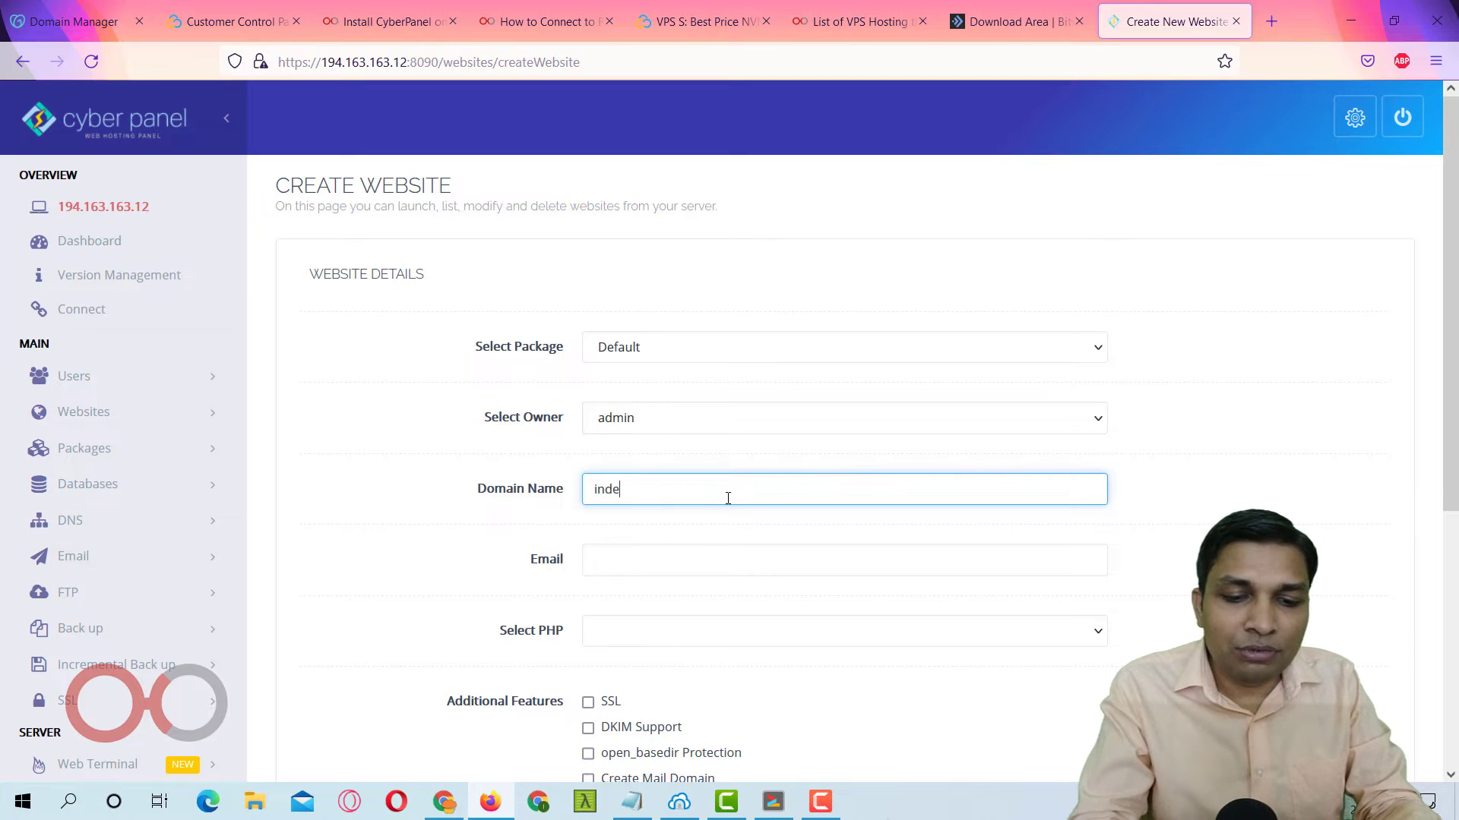
type("mo.in")
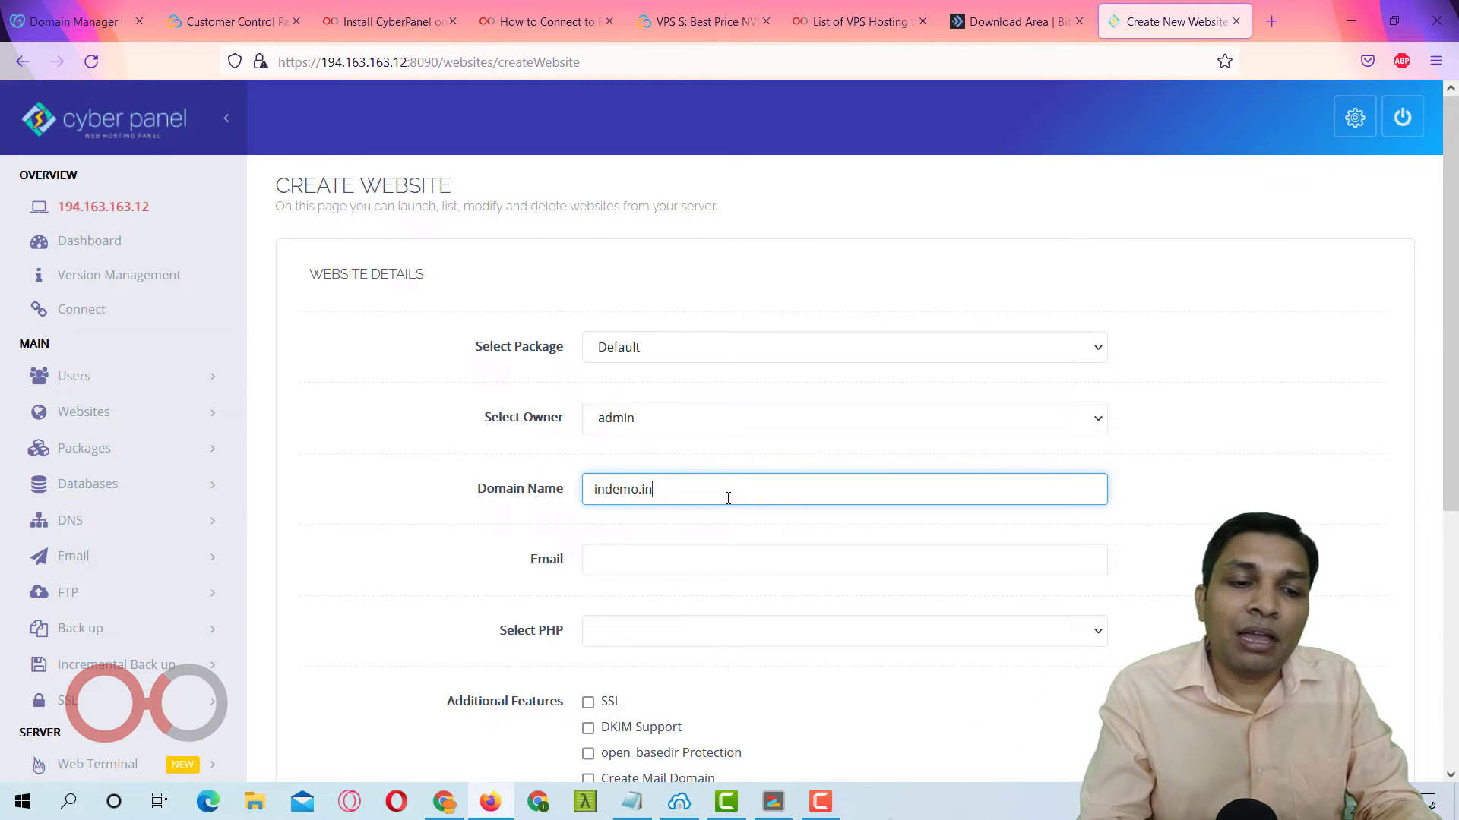
key("Tab")
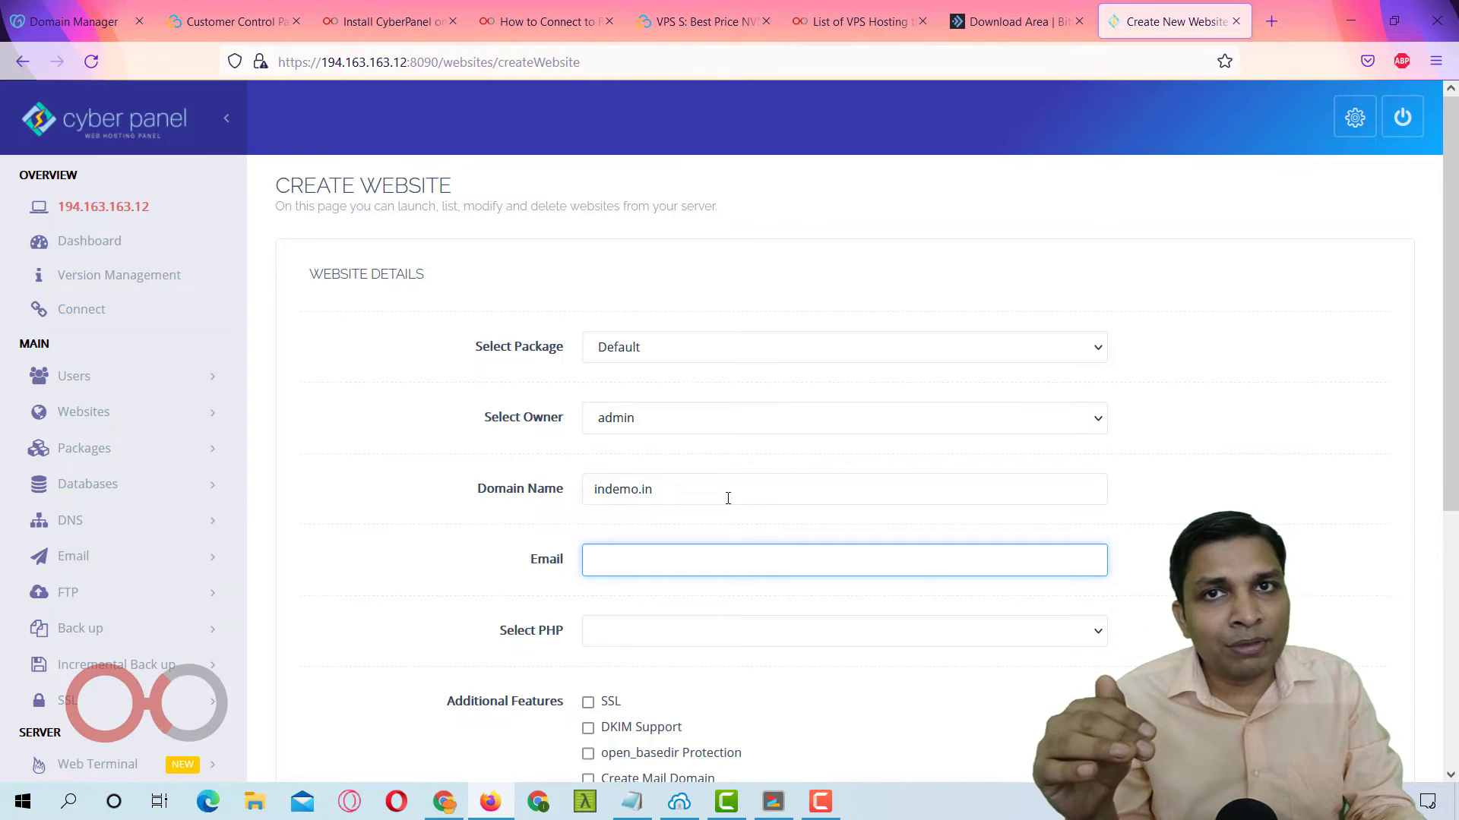
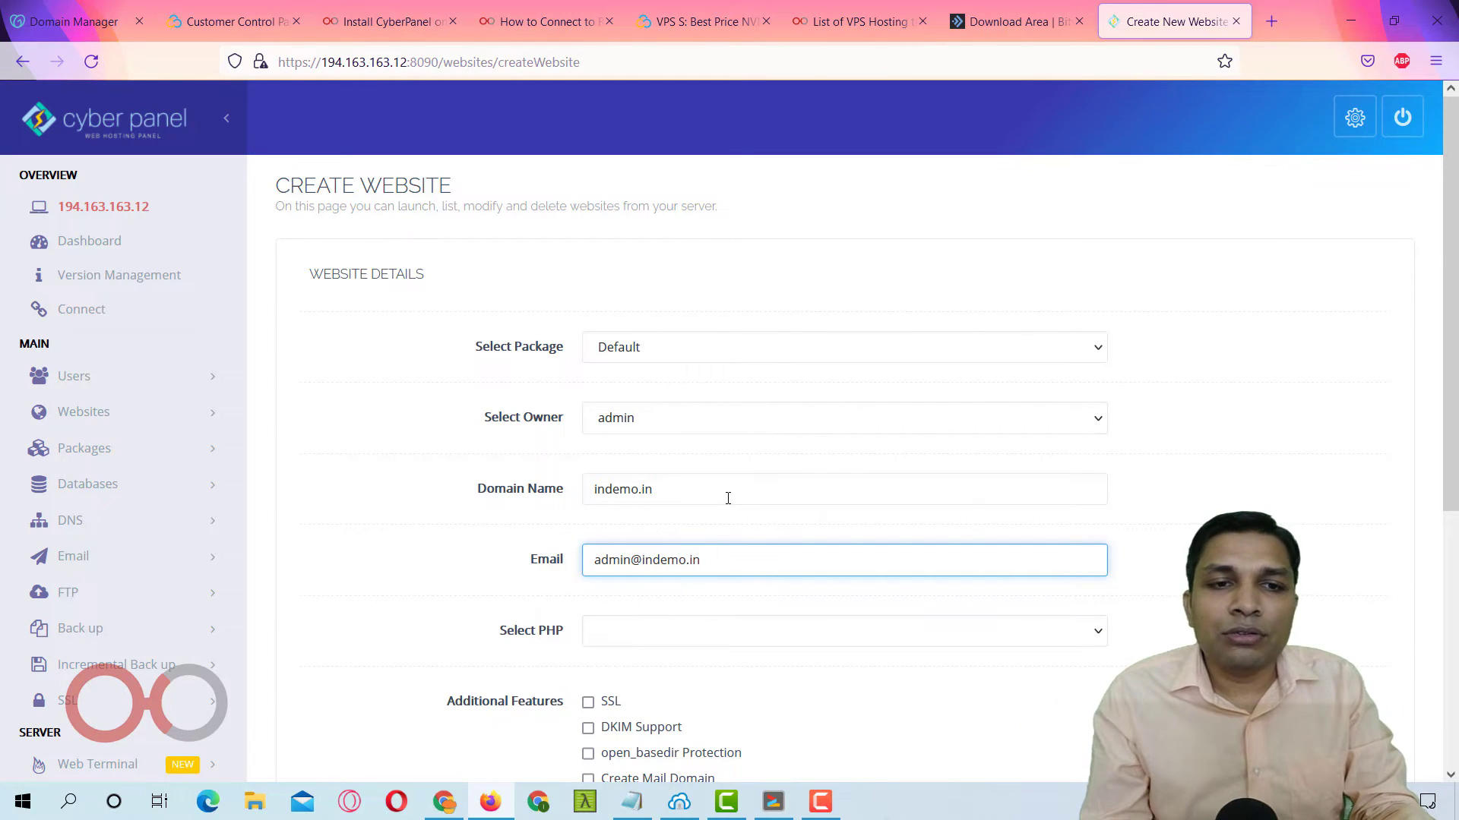
Choose PHP 7.4, tick SSL, DKIM, open_basedir Protection and Create Mail Domain, then create indemo.in.
scroll(728, 499, "down", 3)
left_click(655, 439)
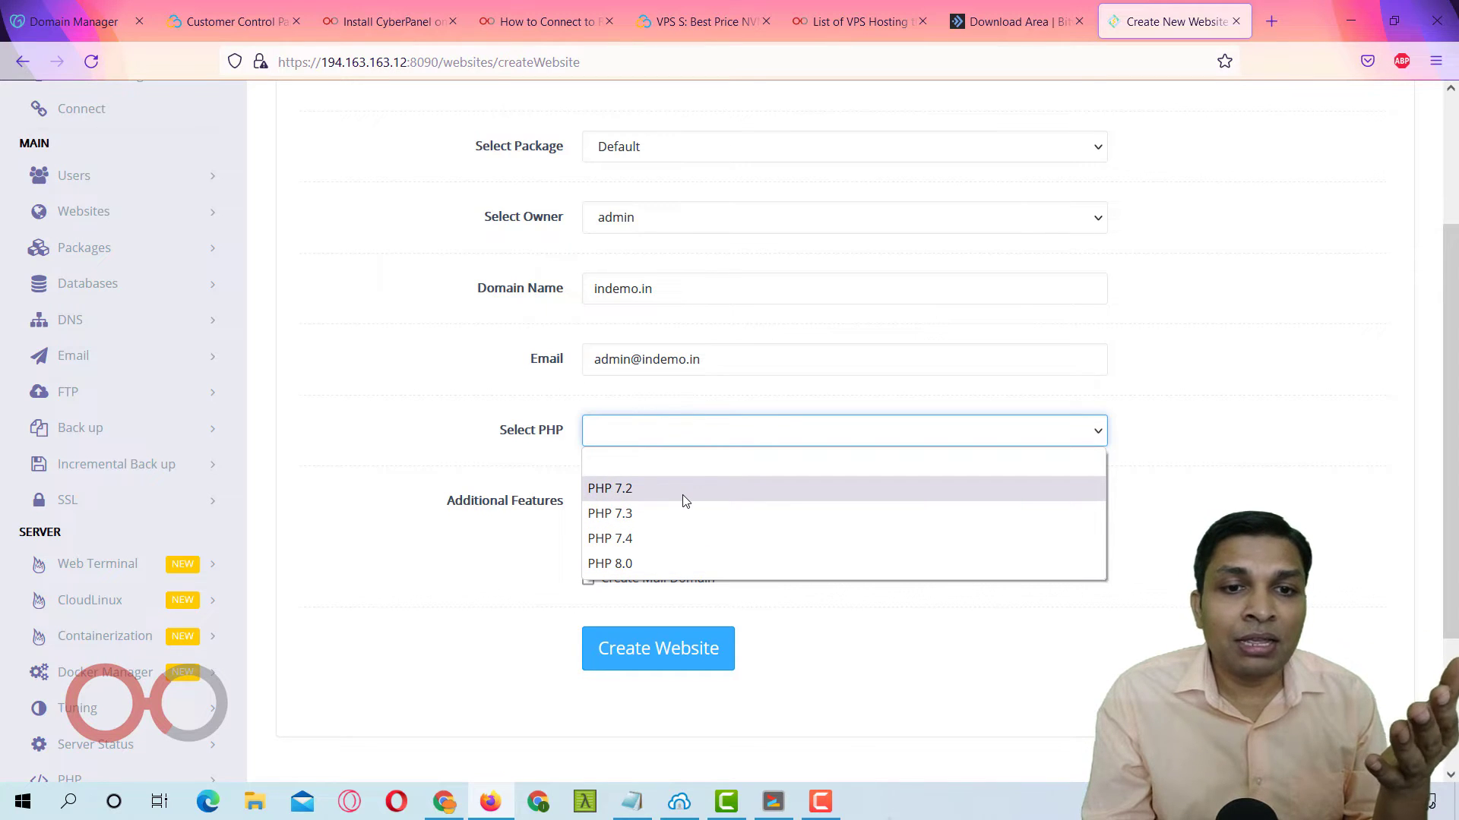
left_click(688, 541)
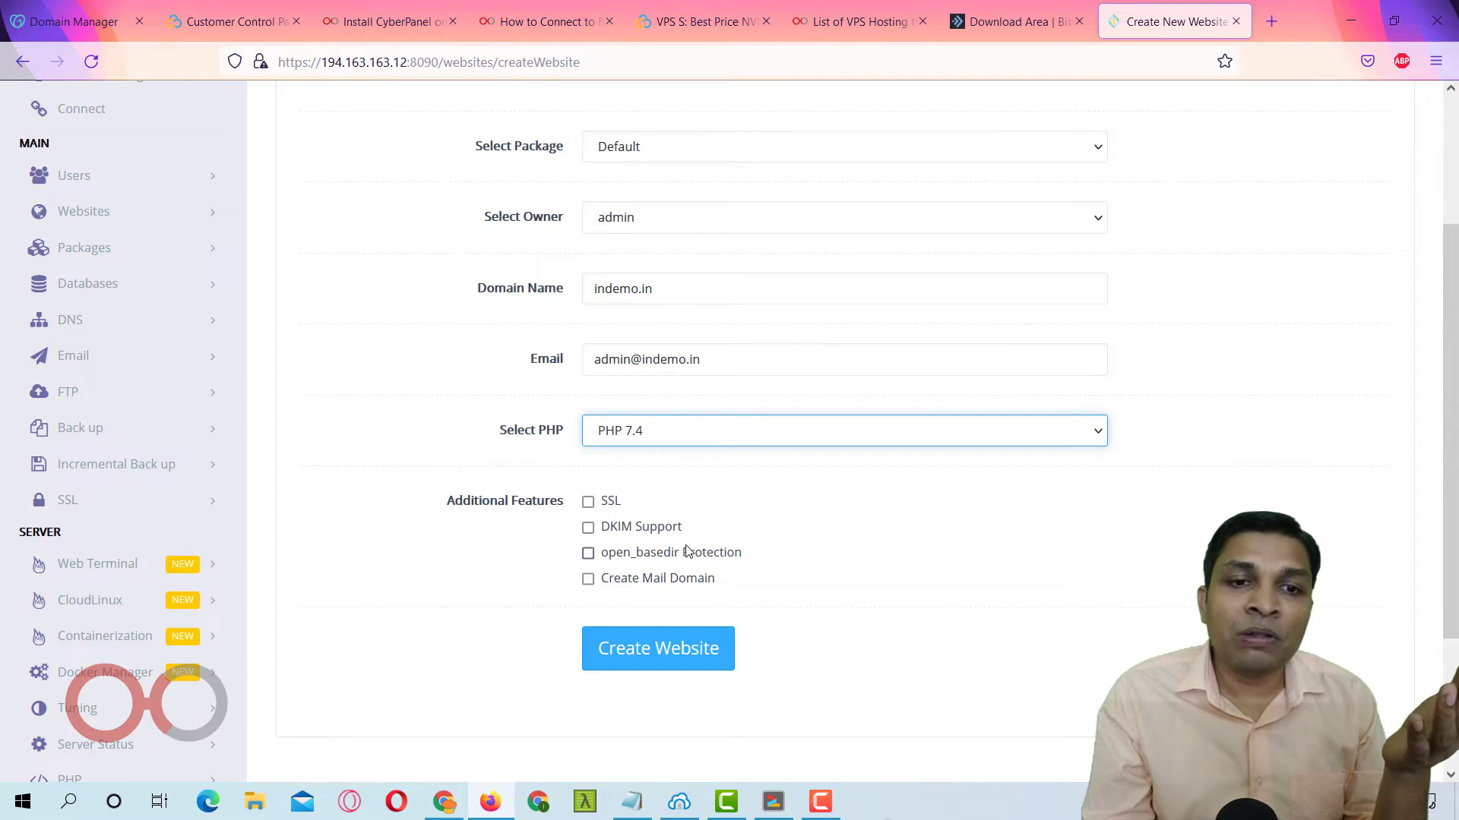
left_click(589, 503)
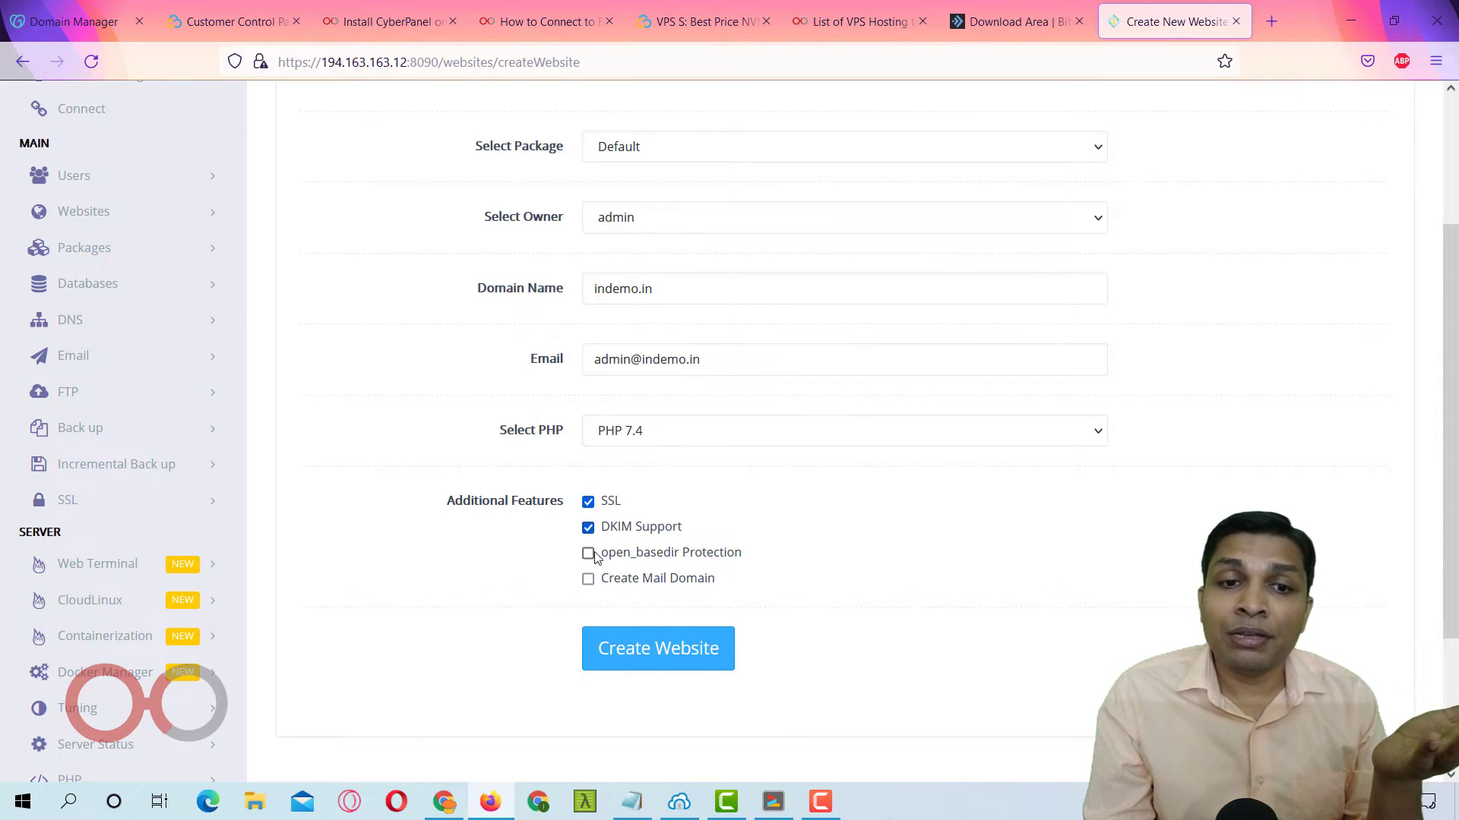
left_click(589, 554)
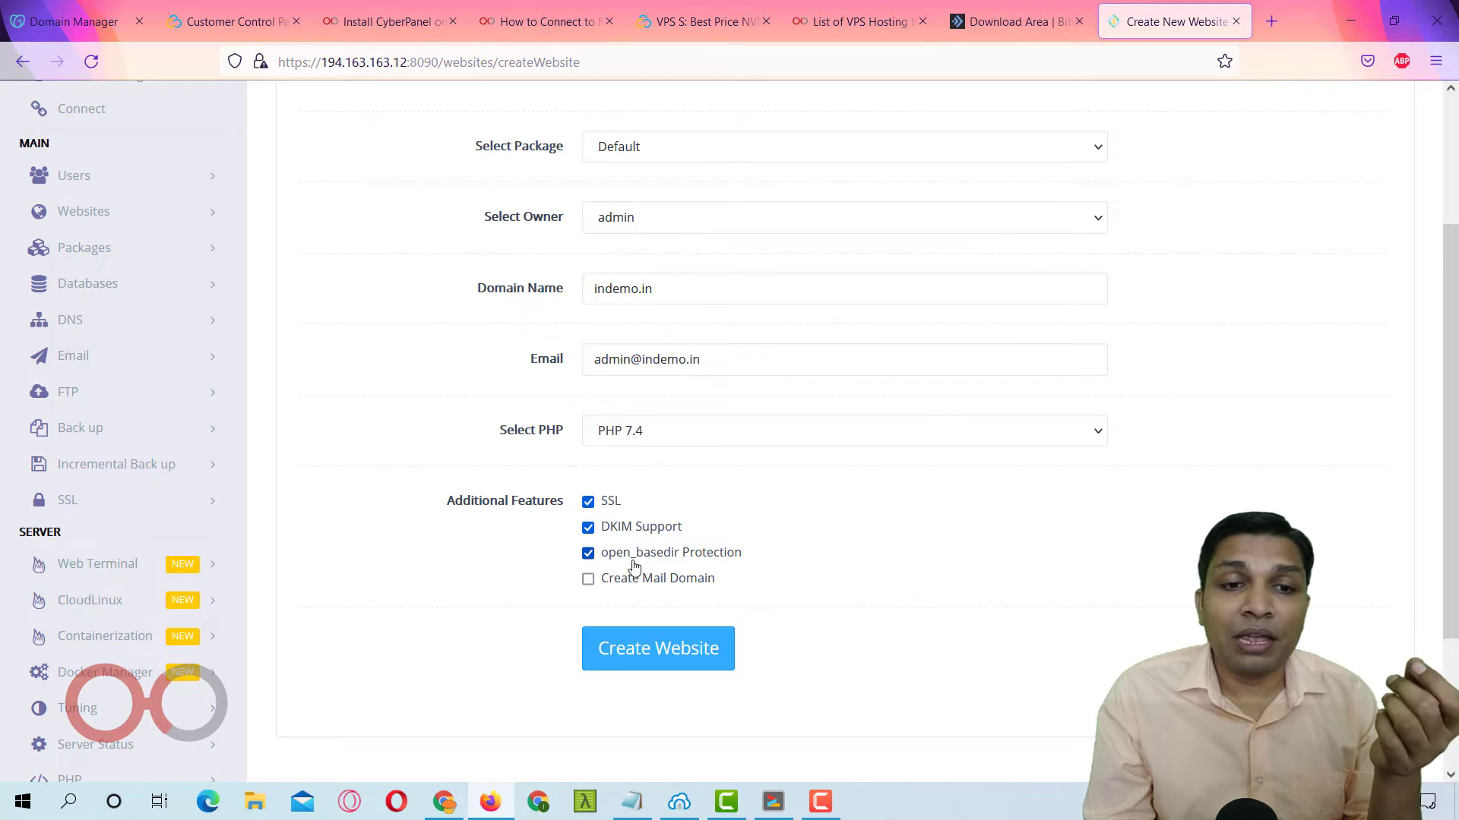
left_click(589, 580)
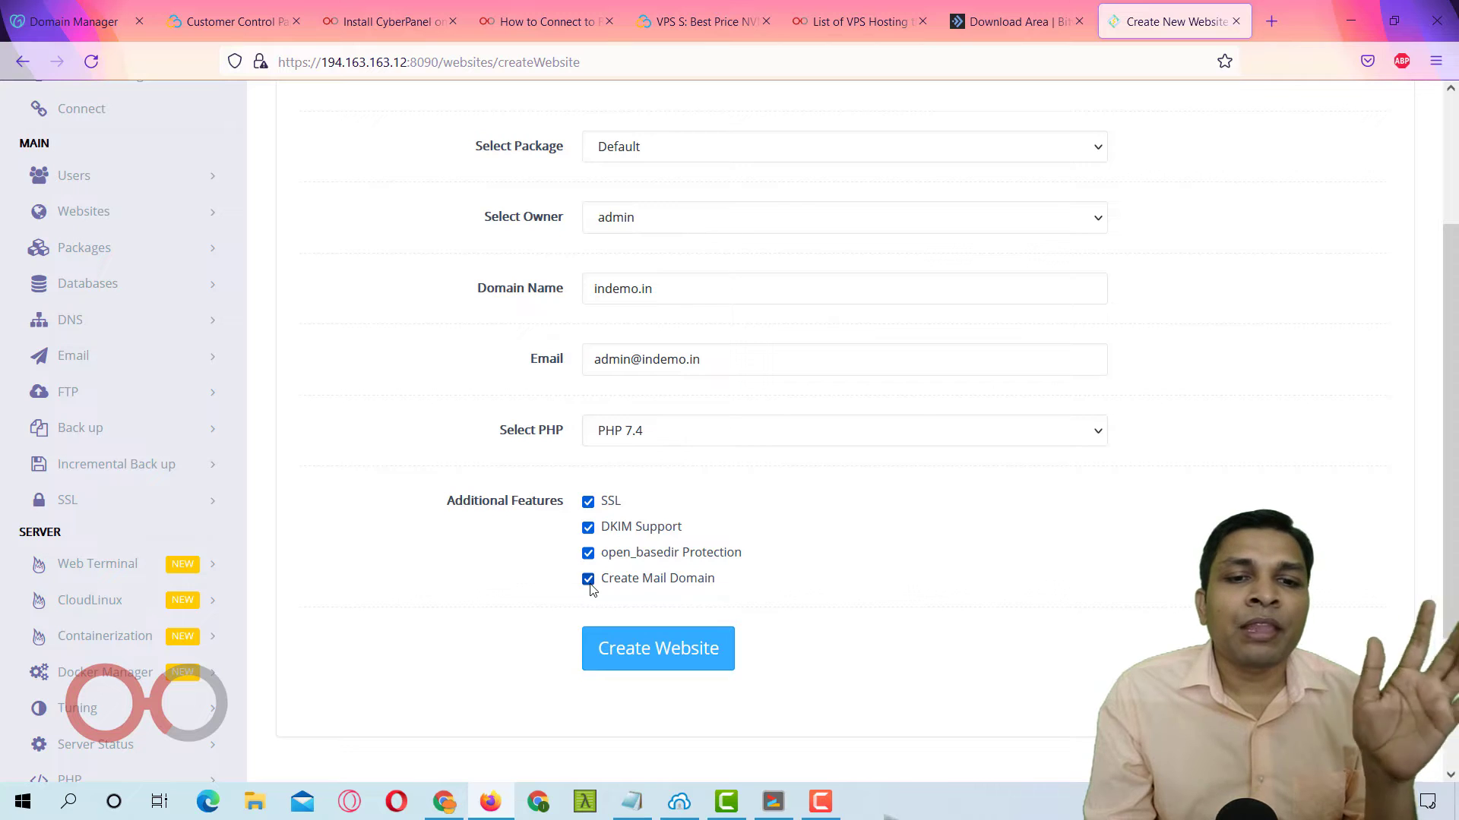
left_click(640, 667)
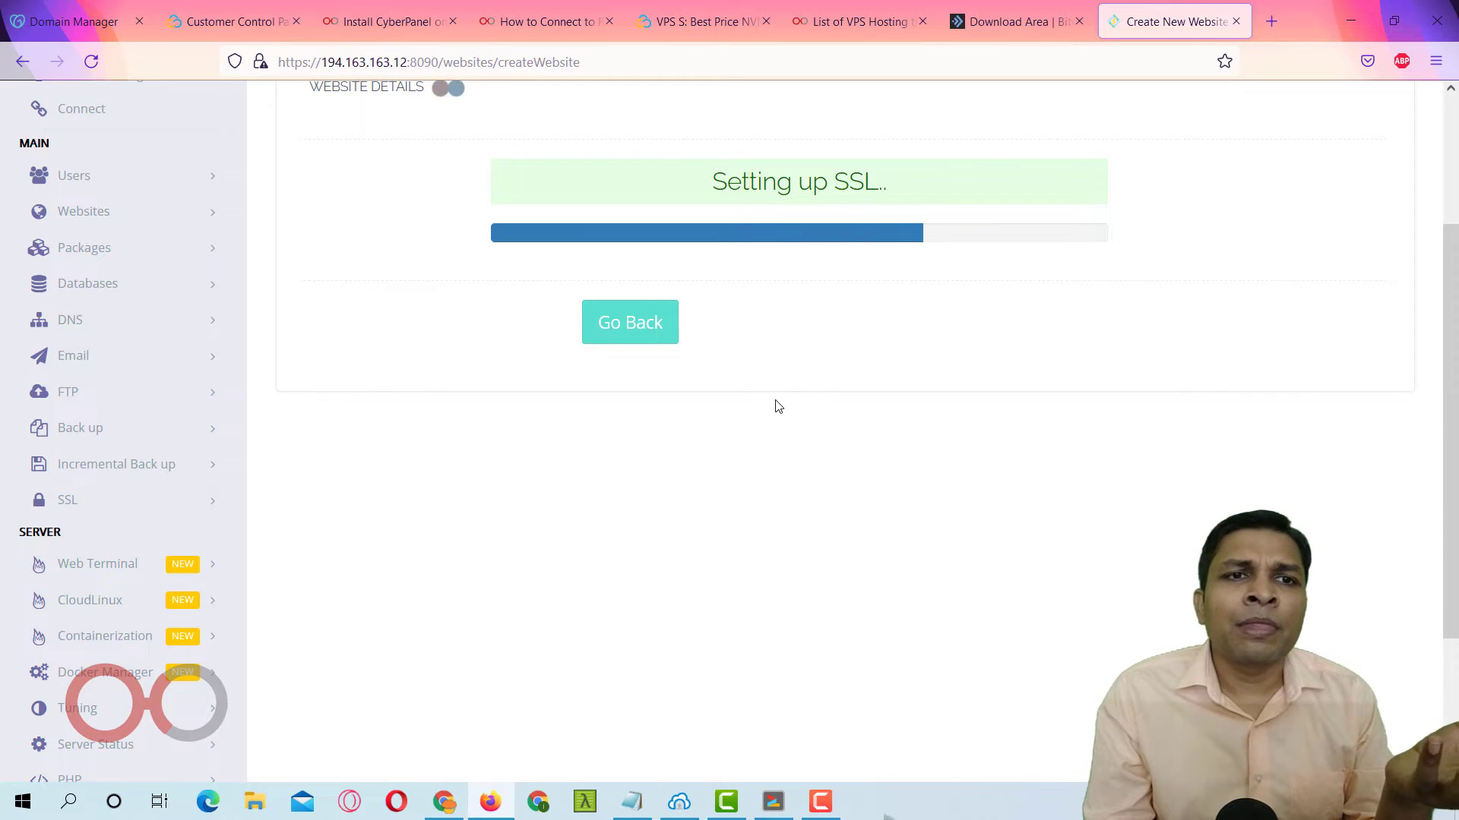
Confirm indemo.in reports 'Successfully Installed.' and go back to the Create Website form.
scroll(777, 405, "up", 2)
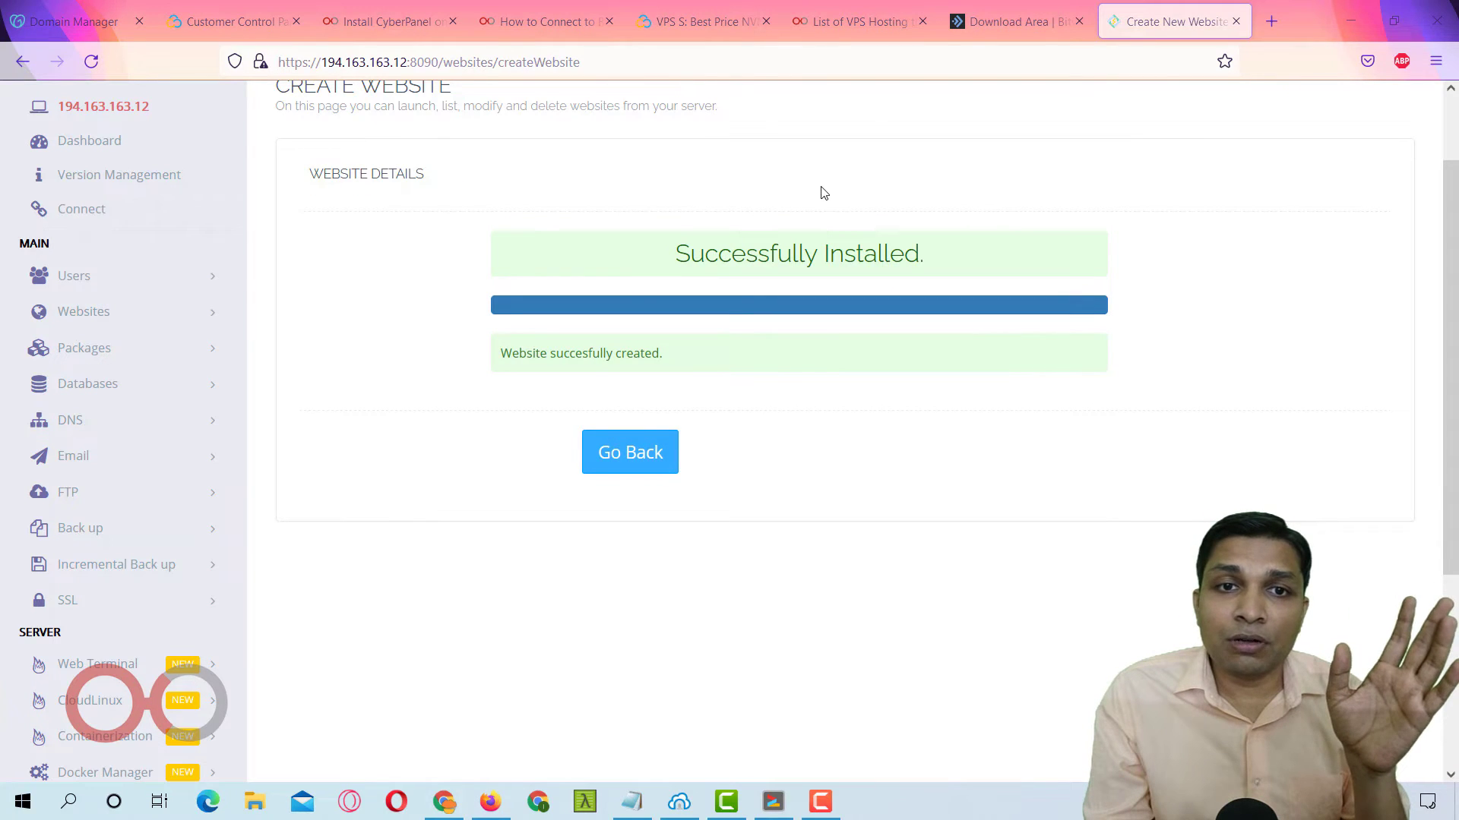
left_click_drag(659, 262, 935, 263)
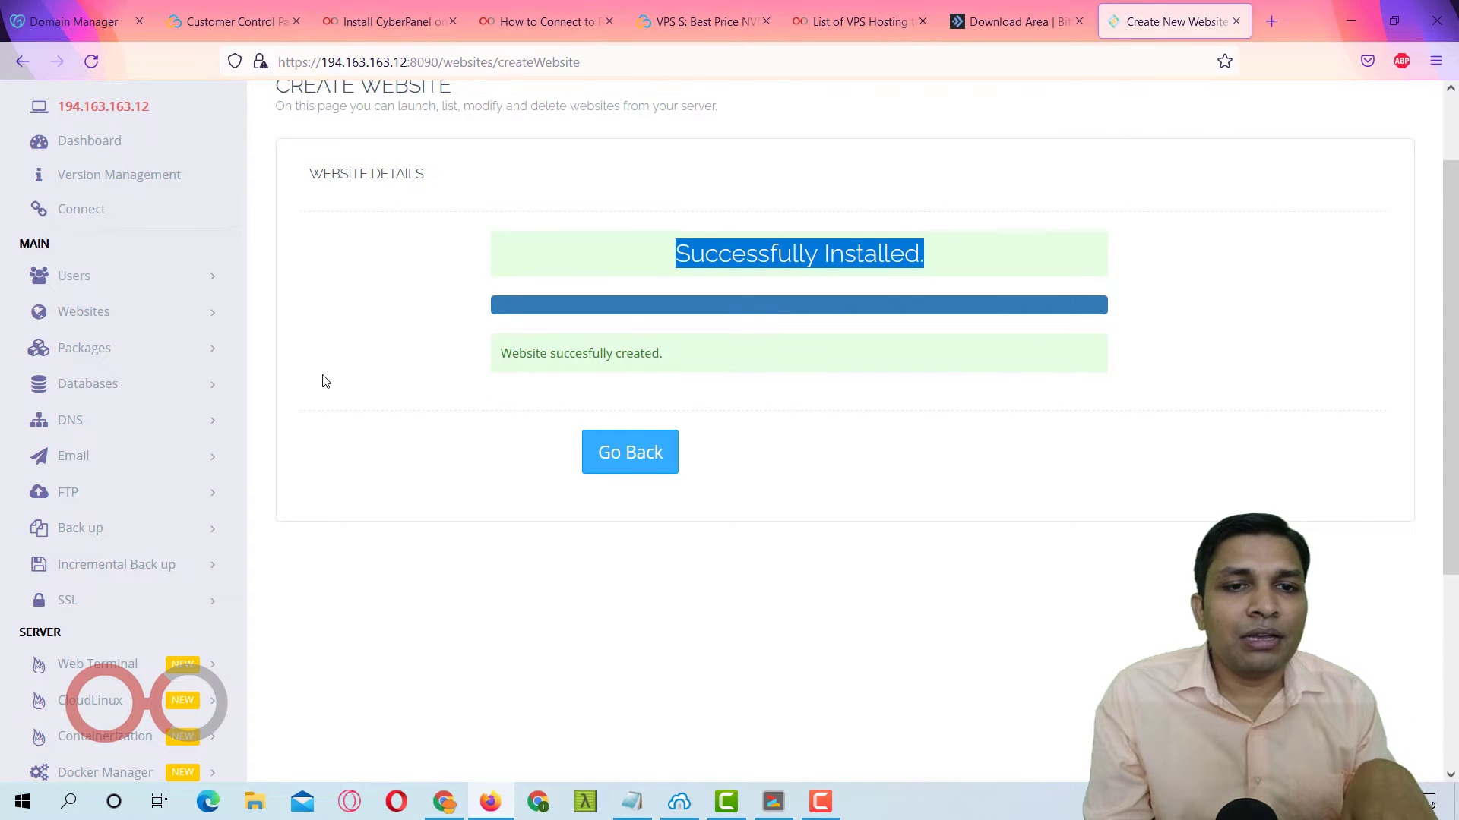
left_click(654, 453)
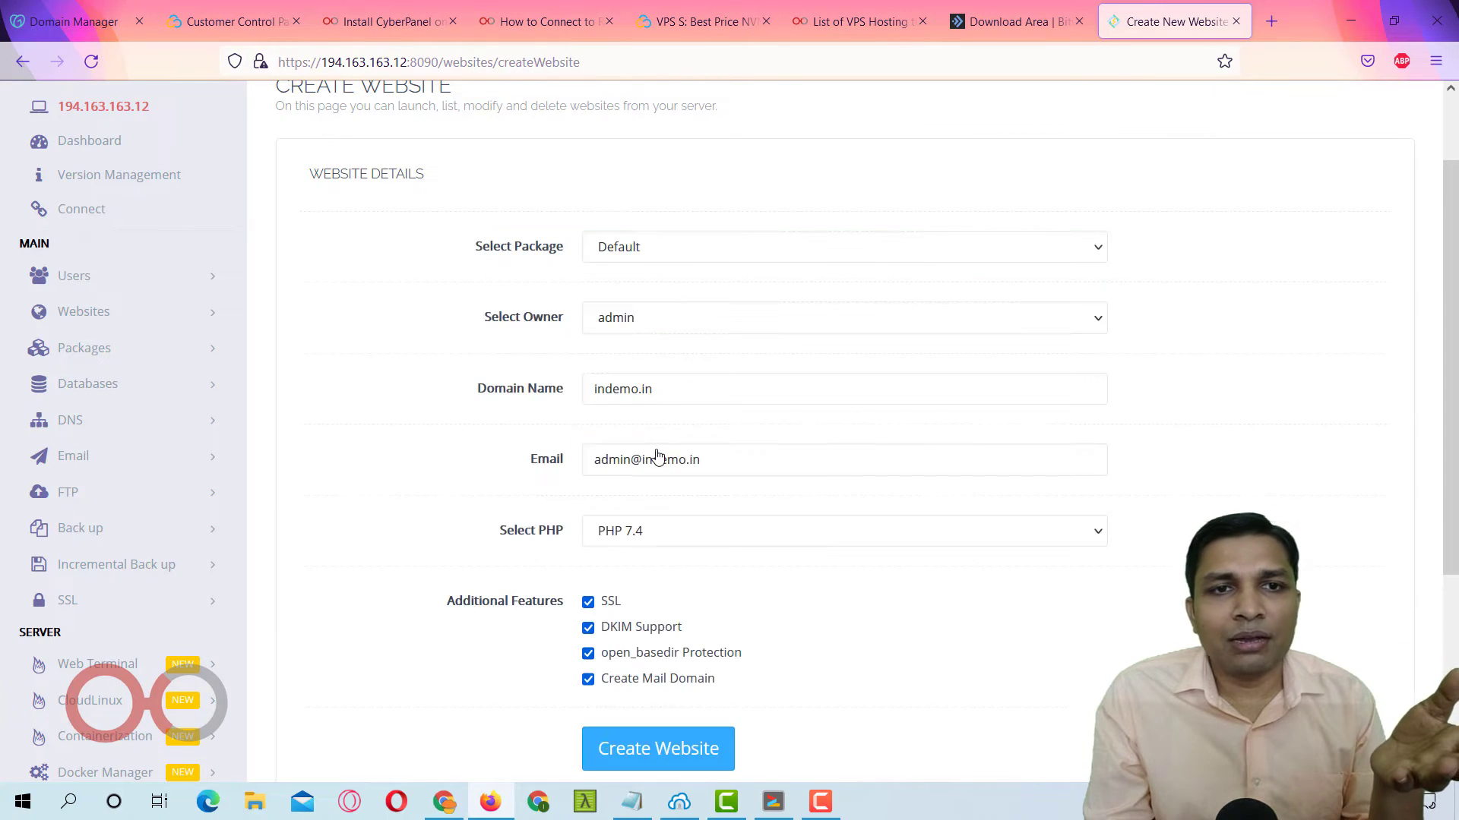
Find the Create Nameserver step in the inGuide article, then return to the CyberPanel tab.
scroll(712, 287, "up", 2)
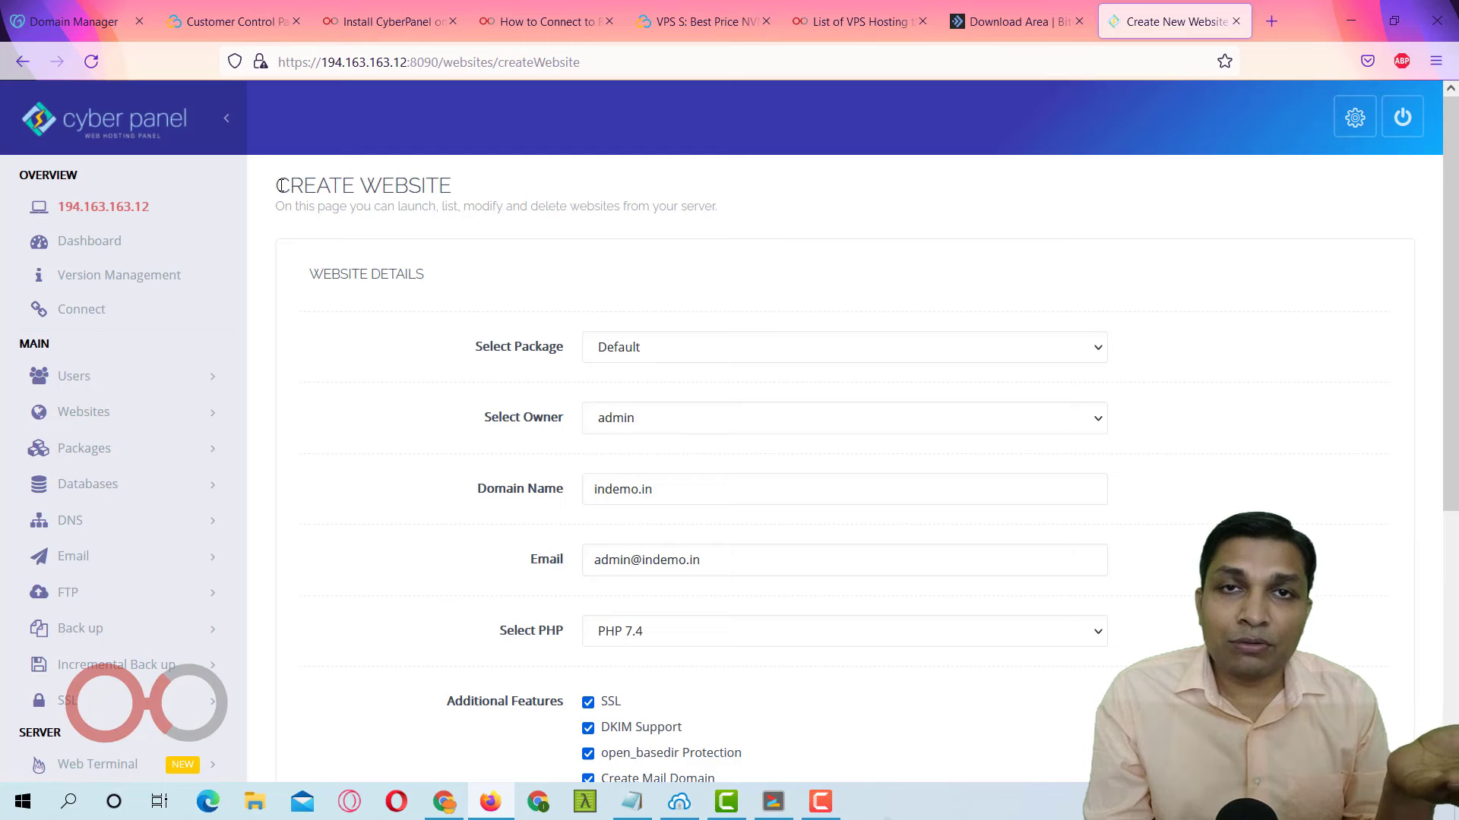
left_click_drag(279, 185, 466, 189)
scroll(186, 375, "down", 5)
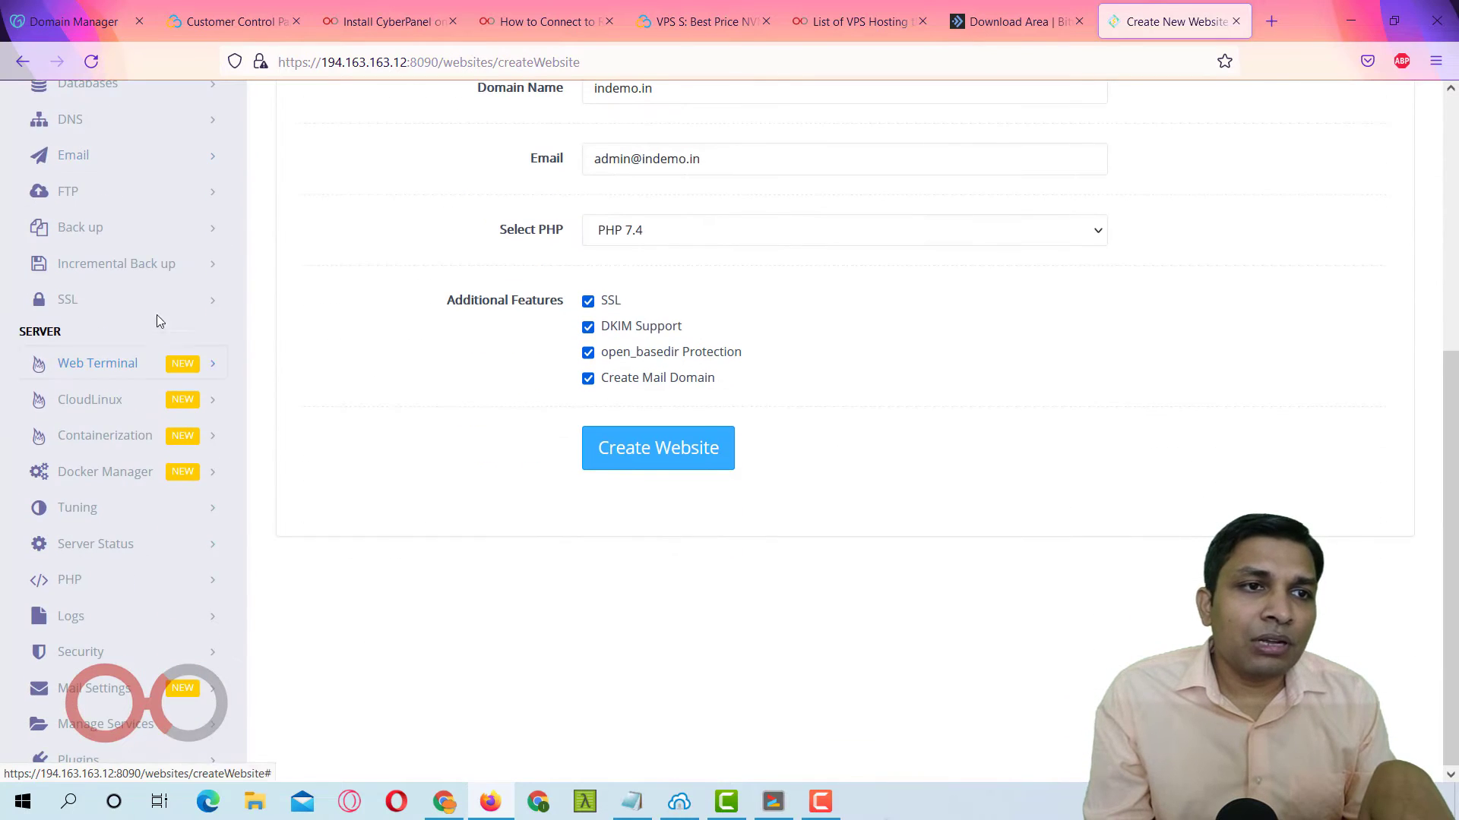
scroll(157, 261, "up", 2)
left_click(395, 21)
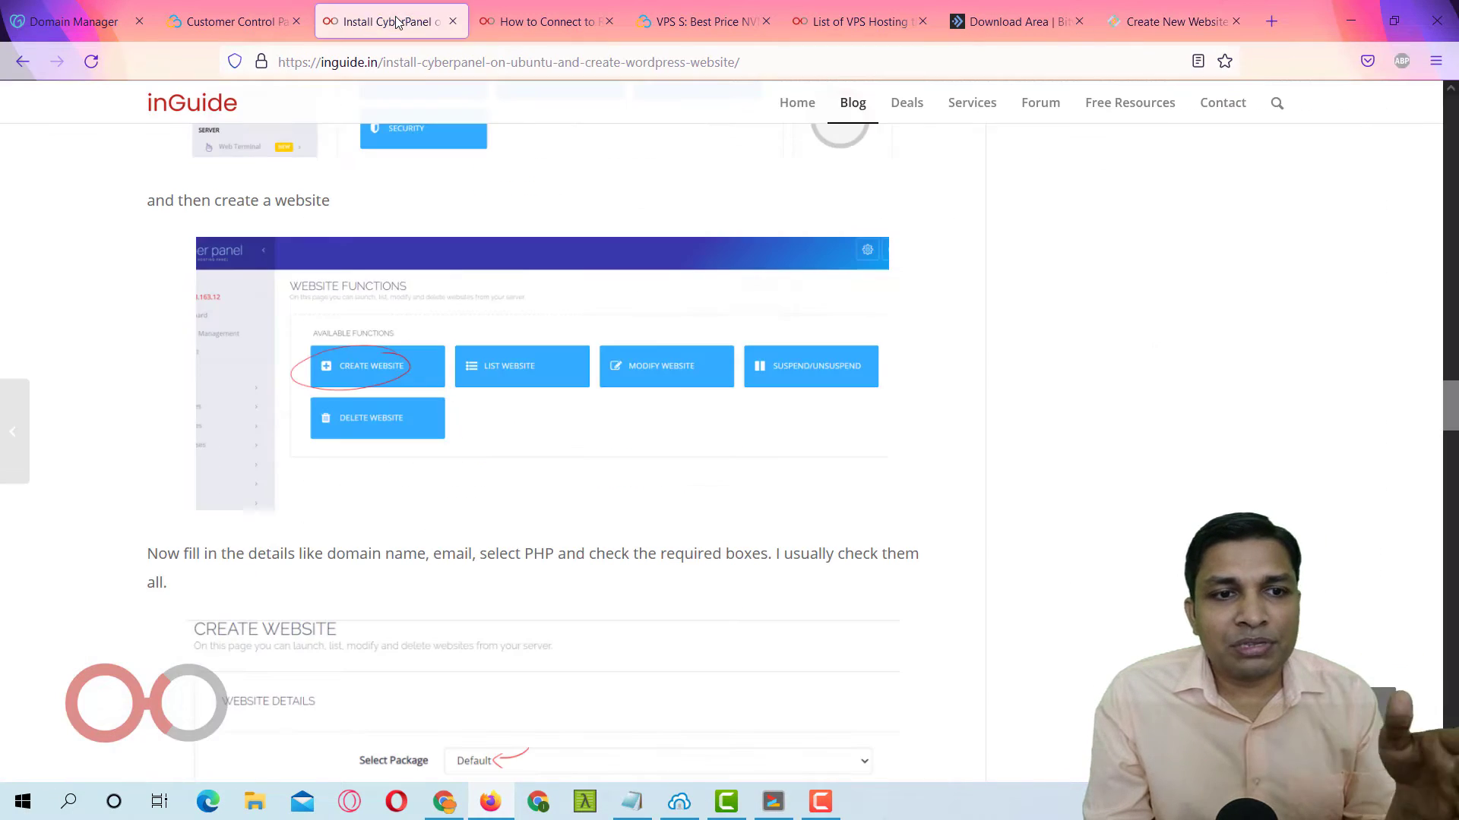
scroll(494, 254, "down", 10)
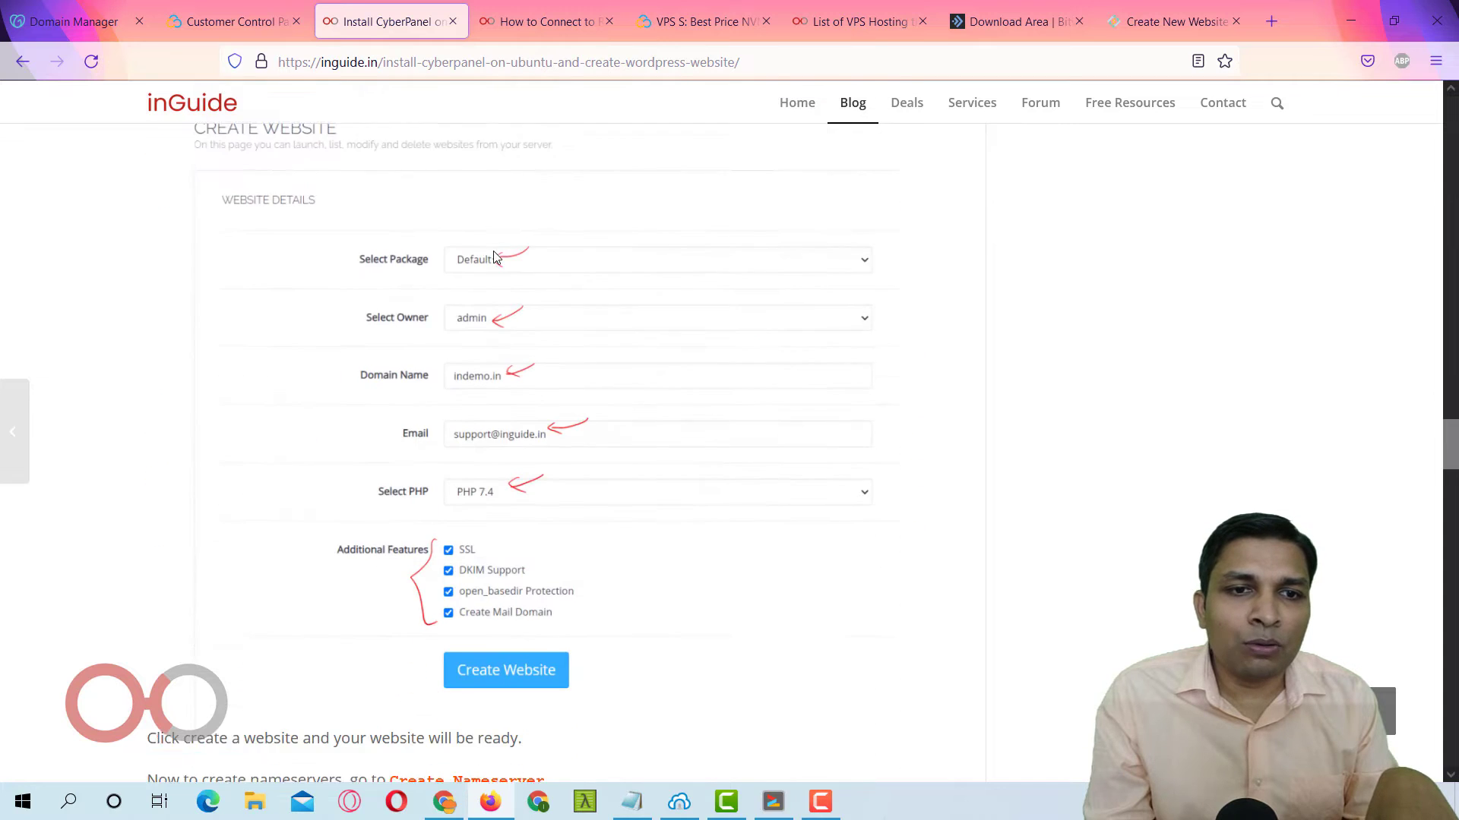
scroll(506, 321, "down", 3)
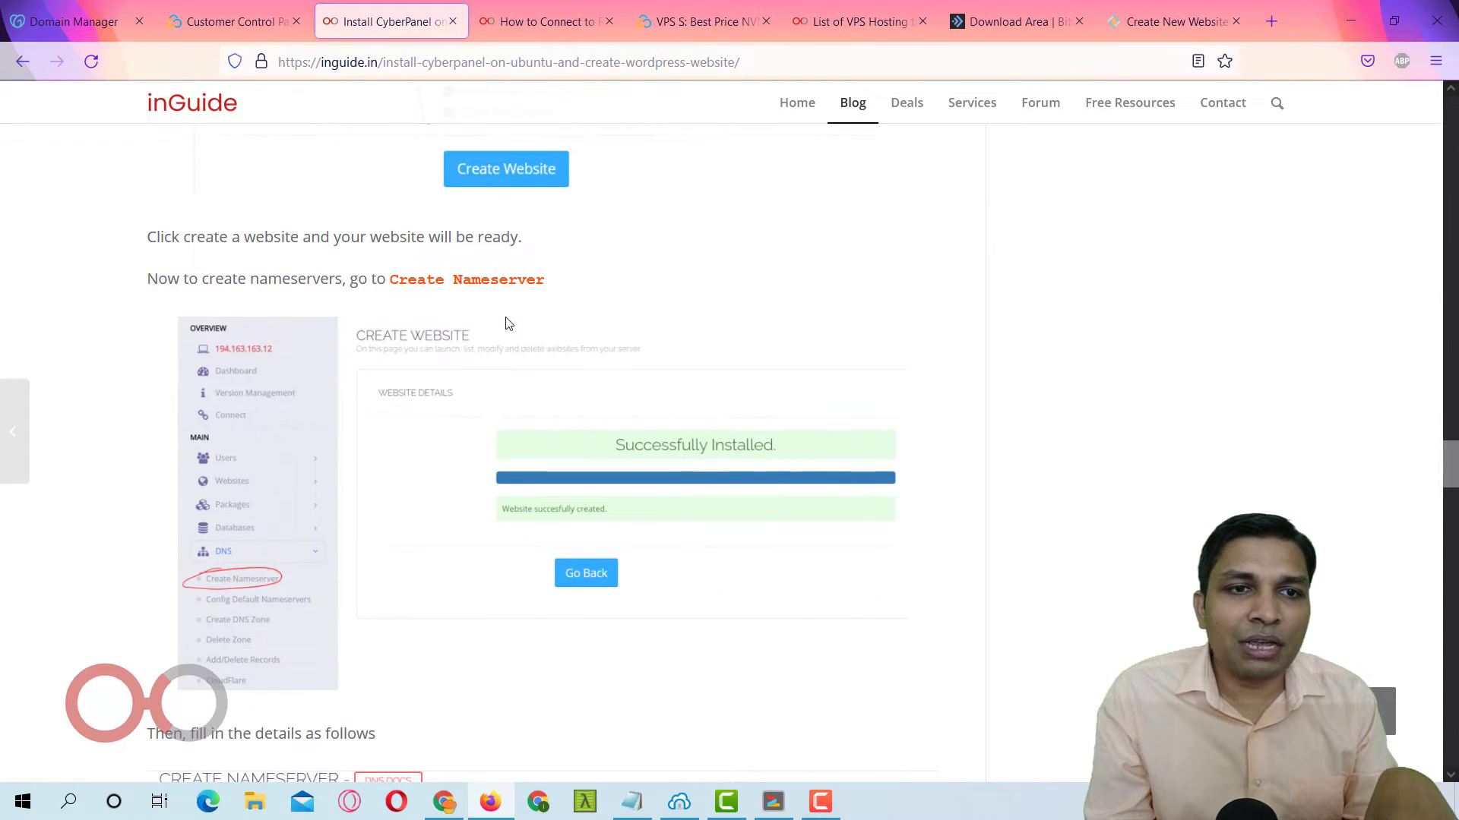
left_click_drag(397, 277, 556, 296)
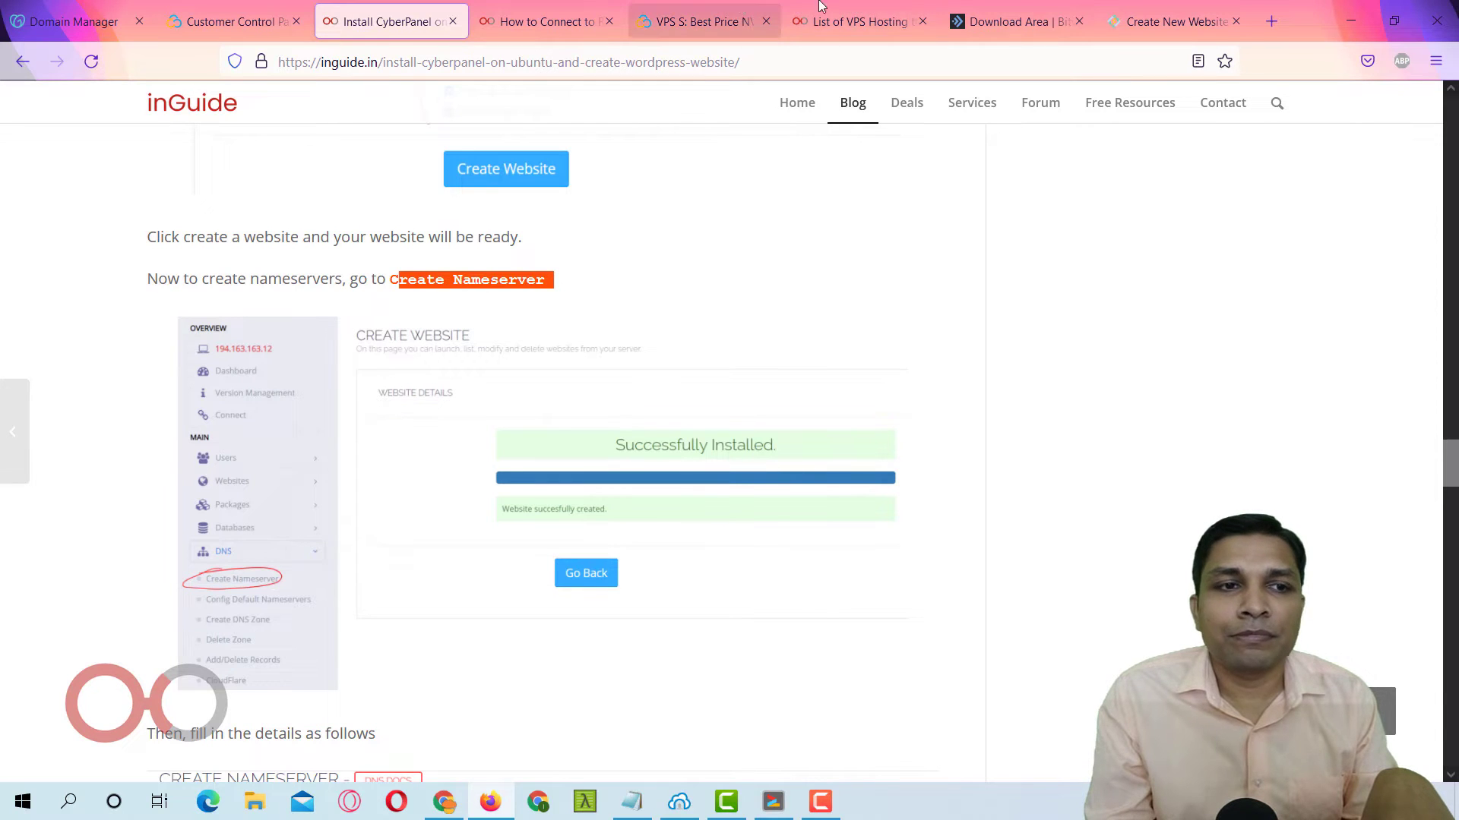
left_click(1170, 22)
scroll(169, 382, "up", 3)
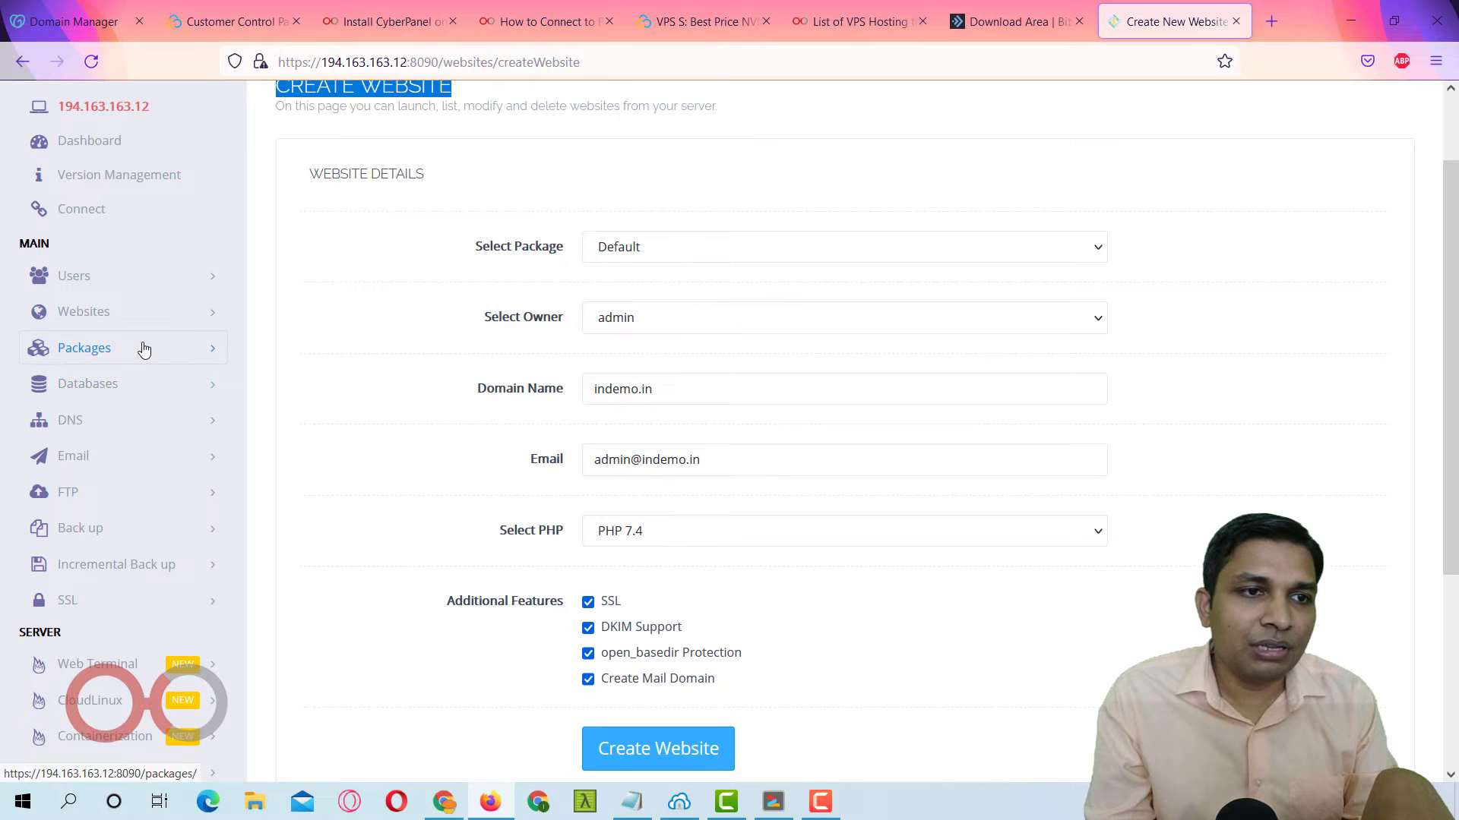
Under DNS > Create Nameserver, enter indemo.in with ns1.indemo.in as the first nameserver.
left_click(138, 324)
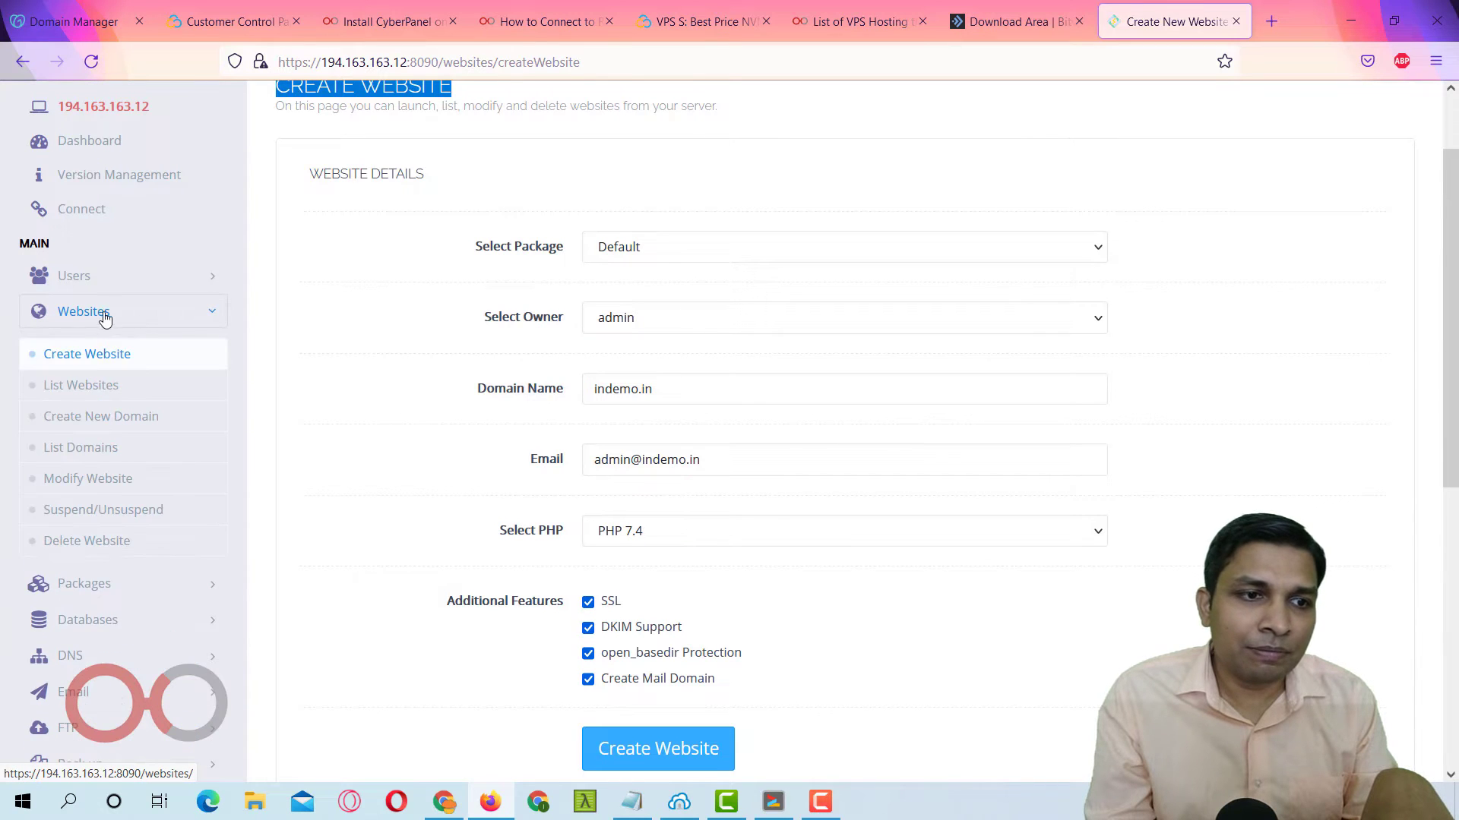
left_click(80, 317)
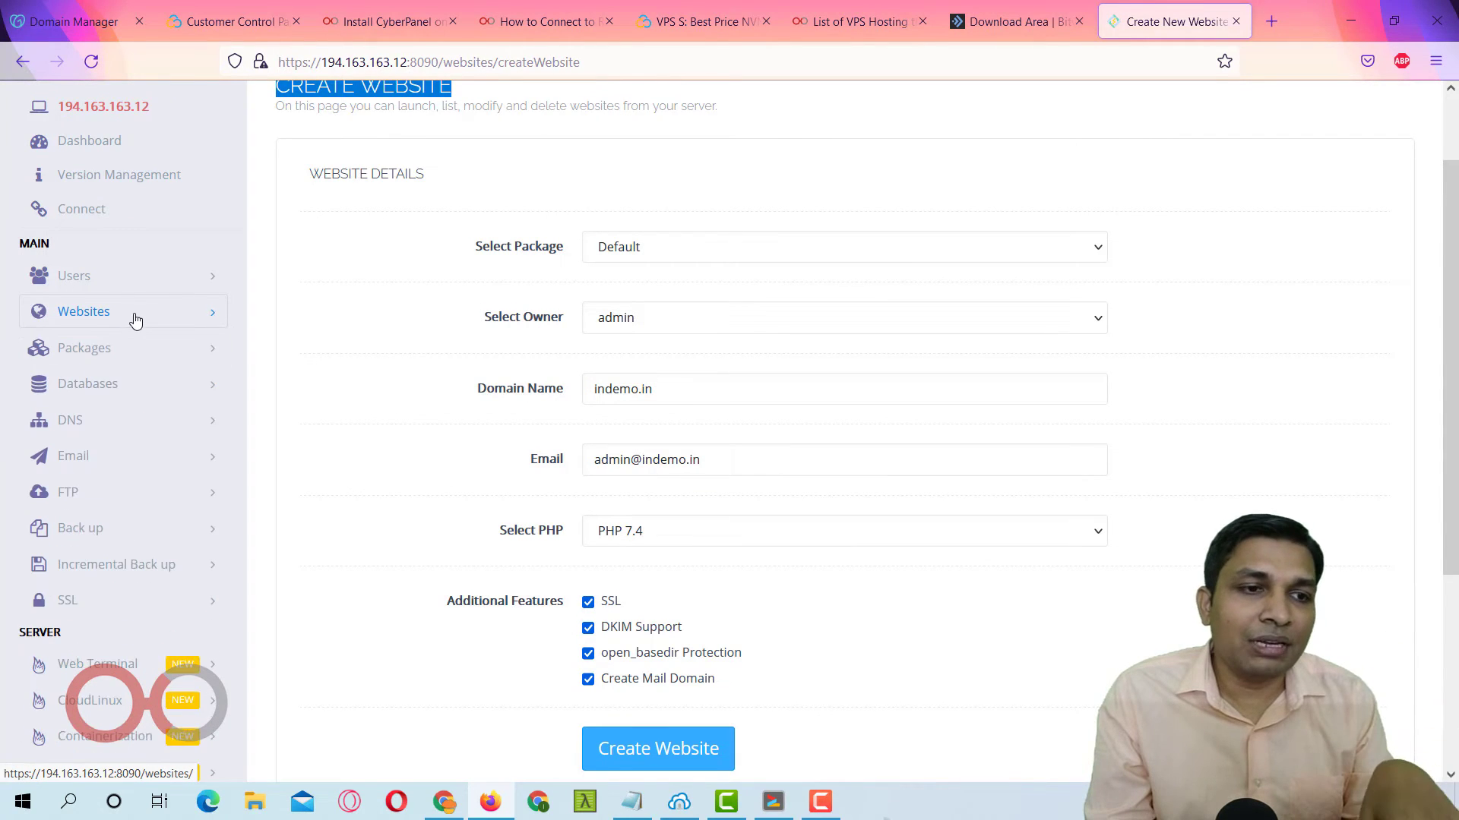
left_click(72, 419)
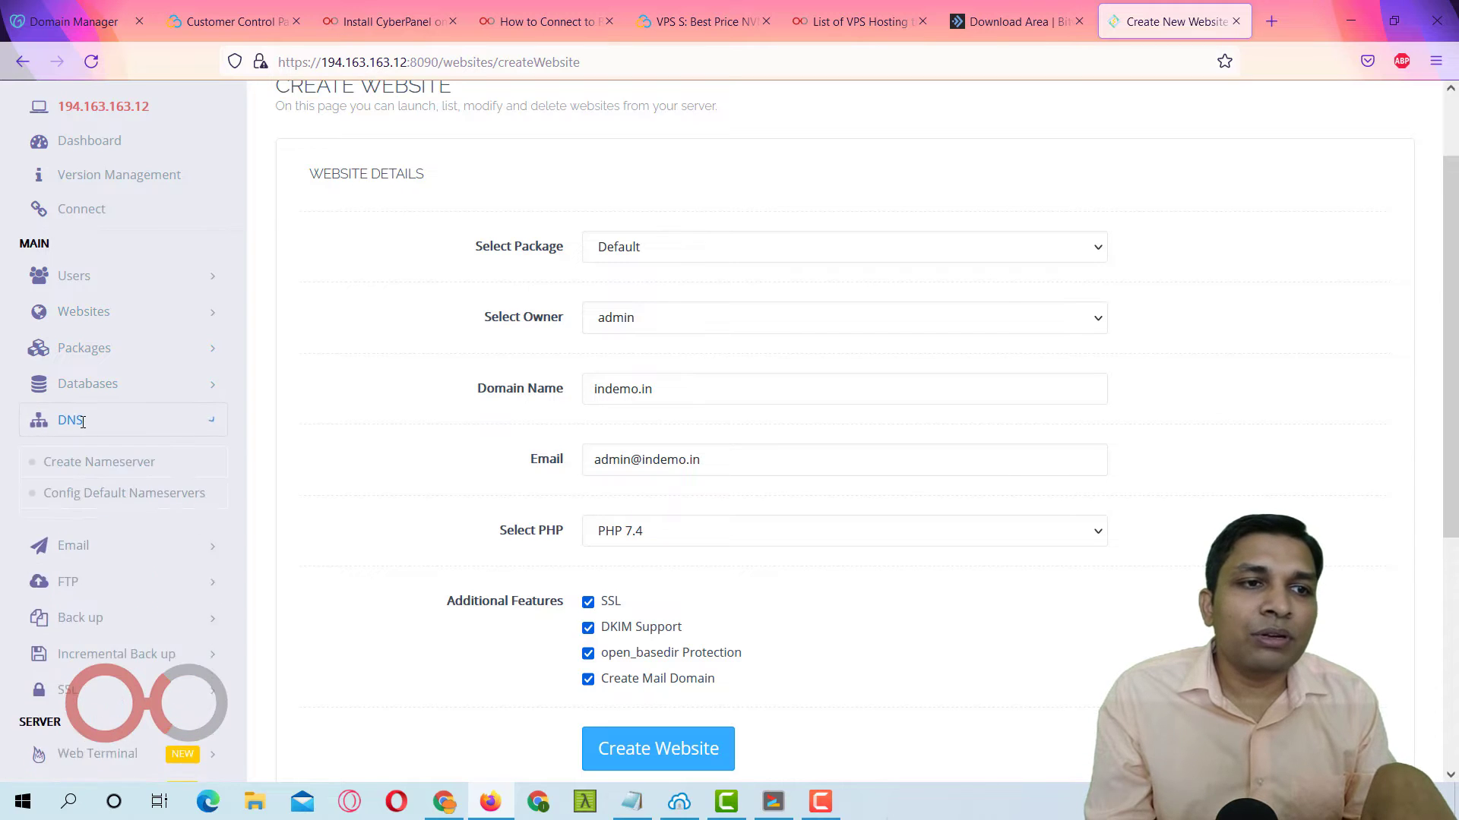
scroll(98, 365, "down", 3)
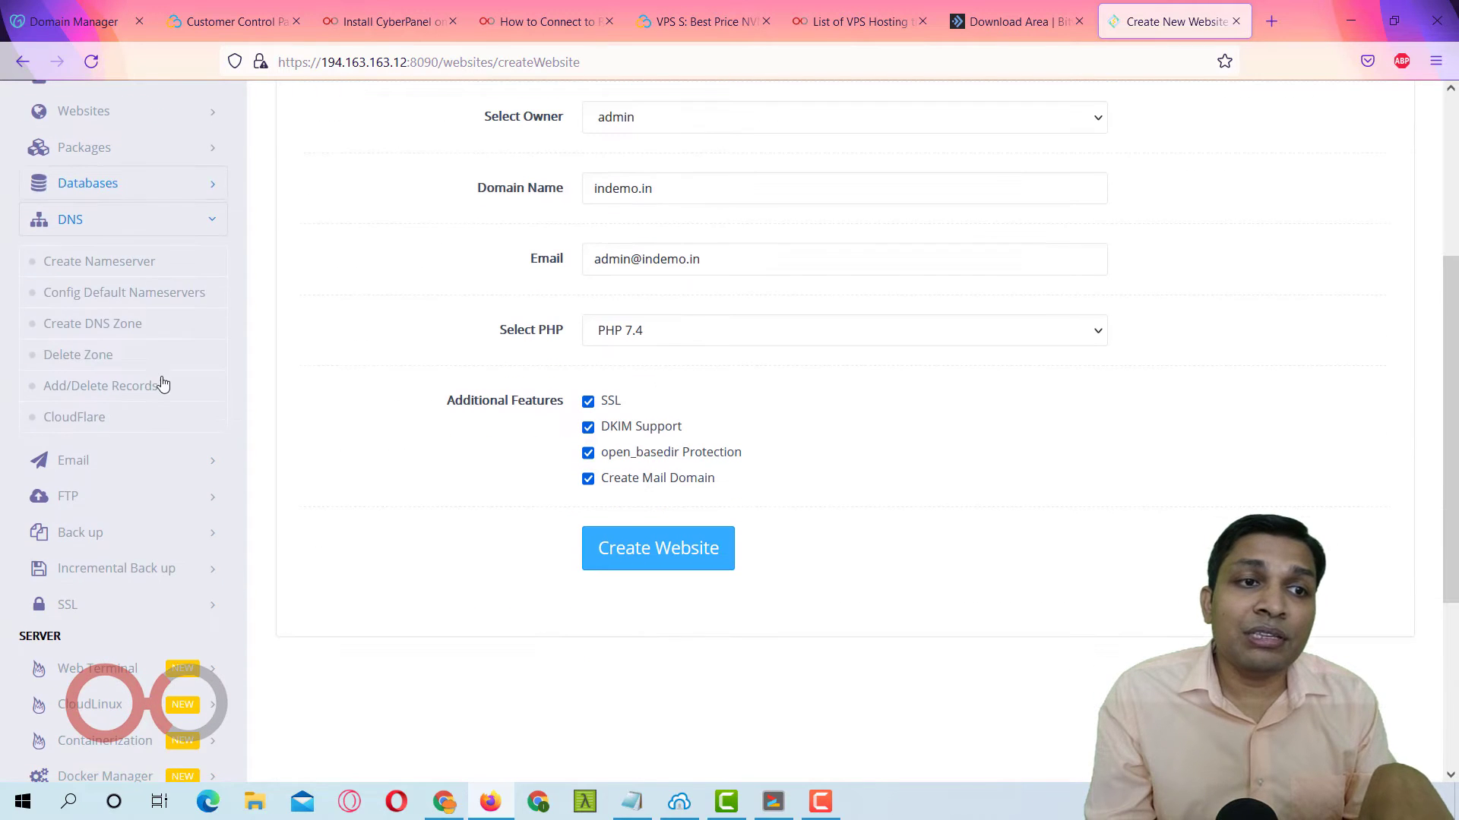
left_click(121, 268)
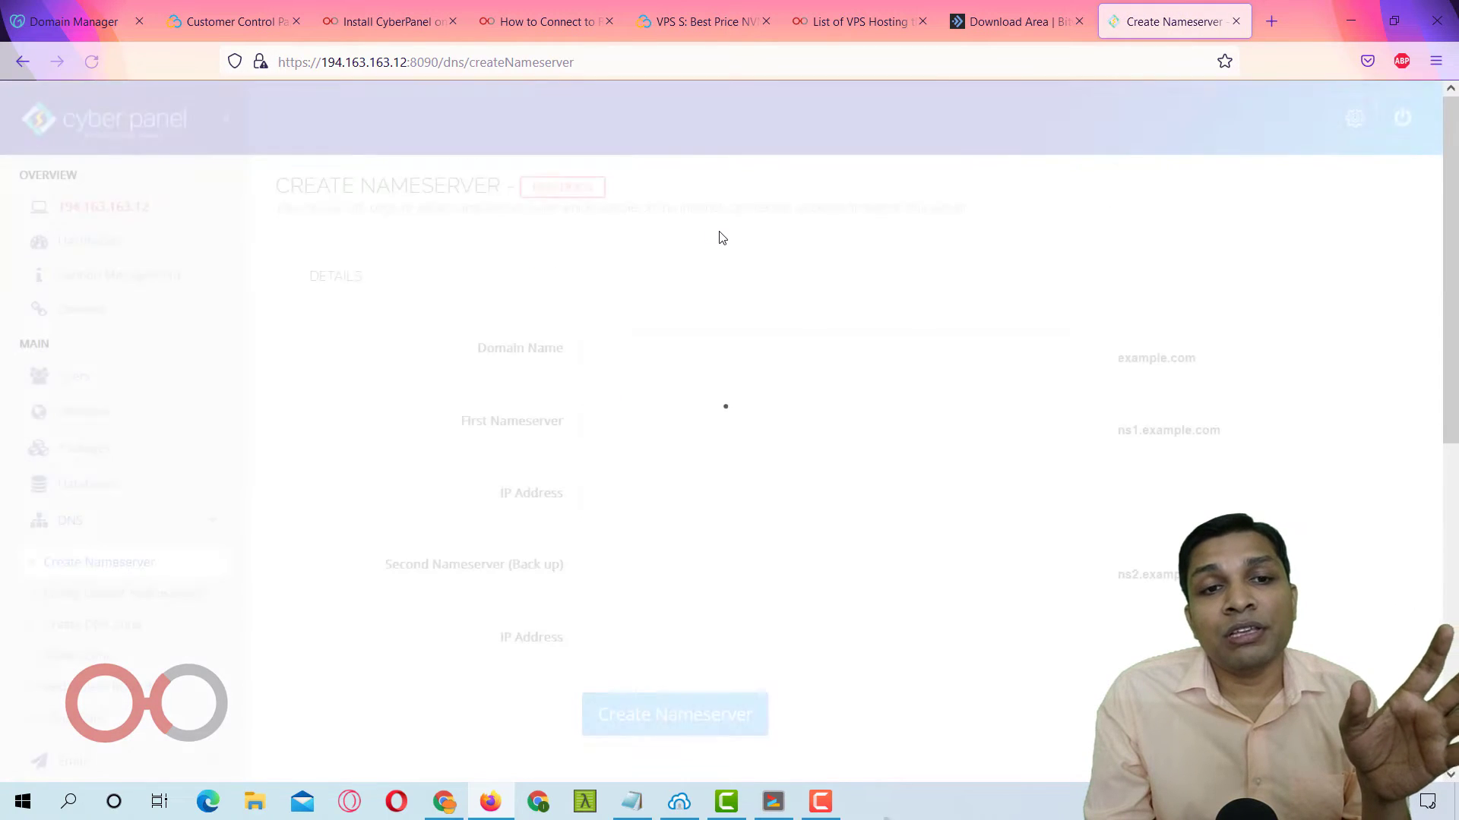
left_click(785, 349)
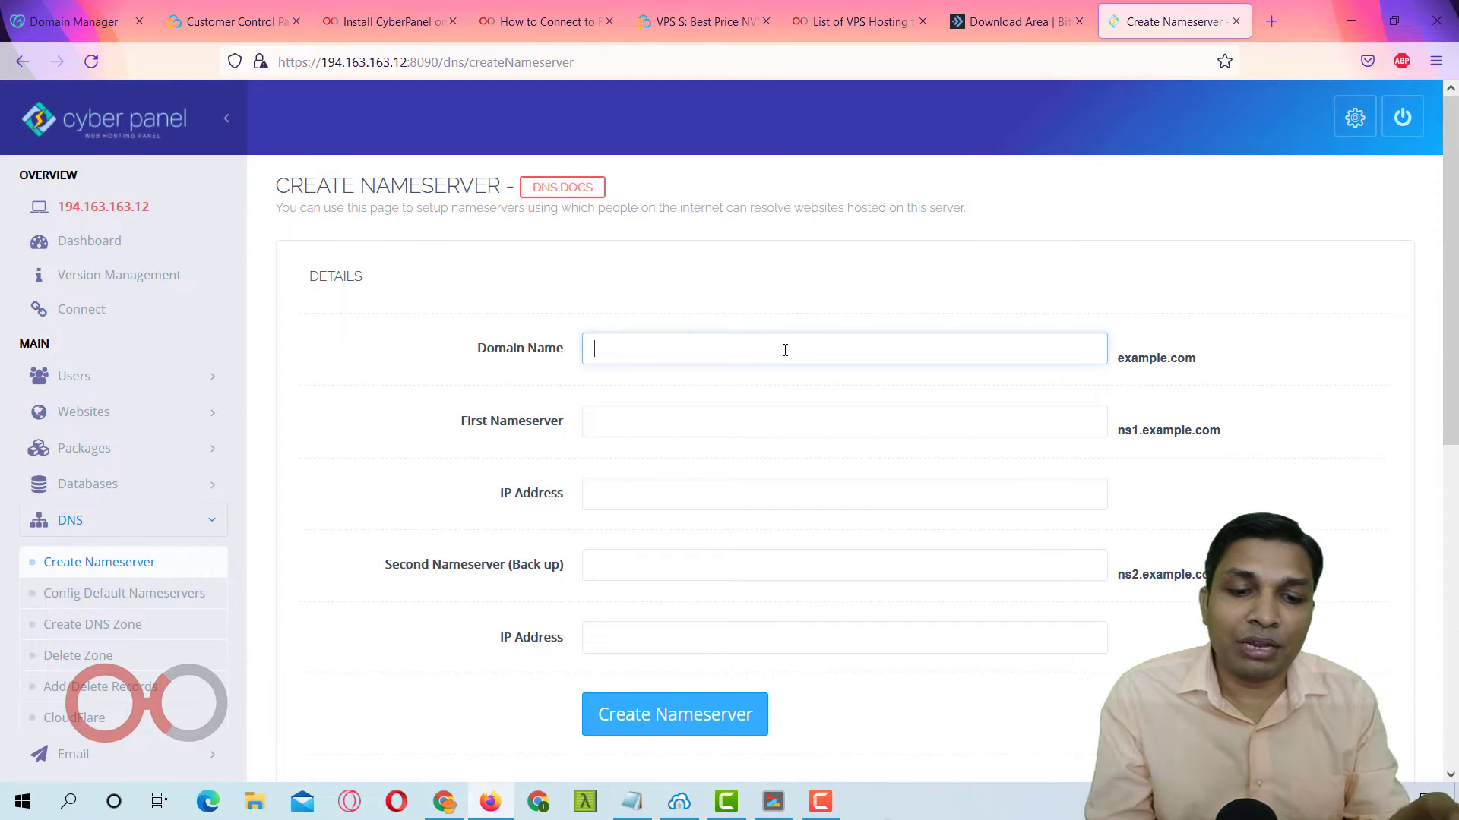
type("indemo.in")
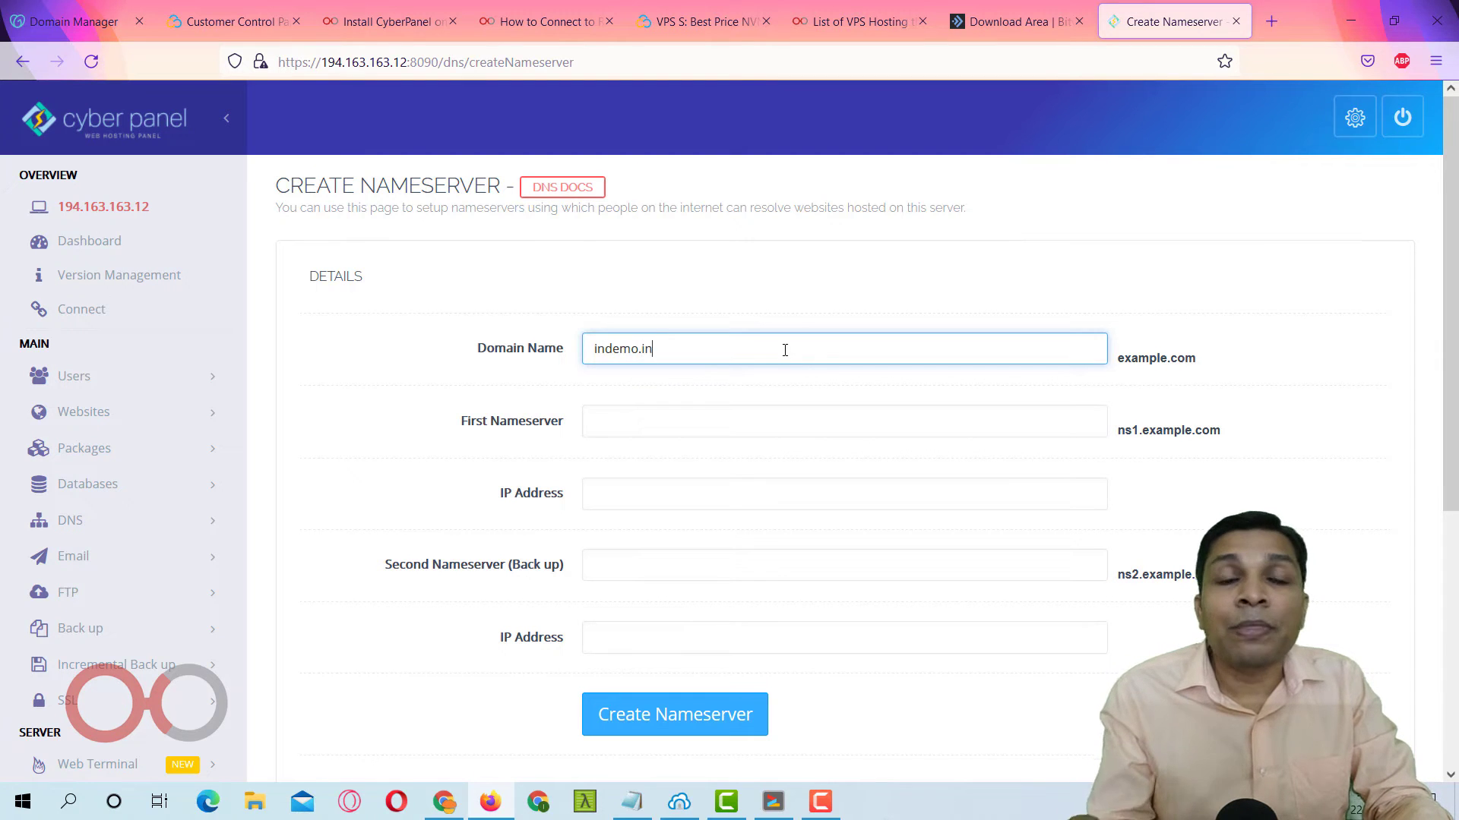
key("Tab")
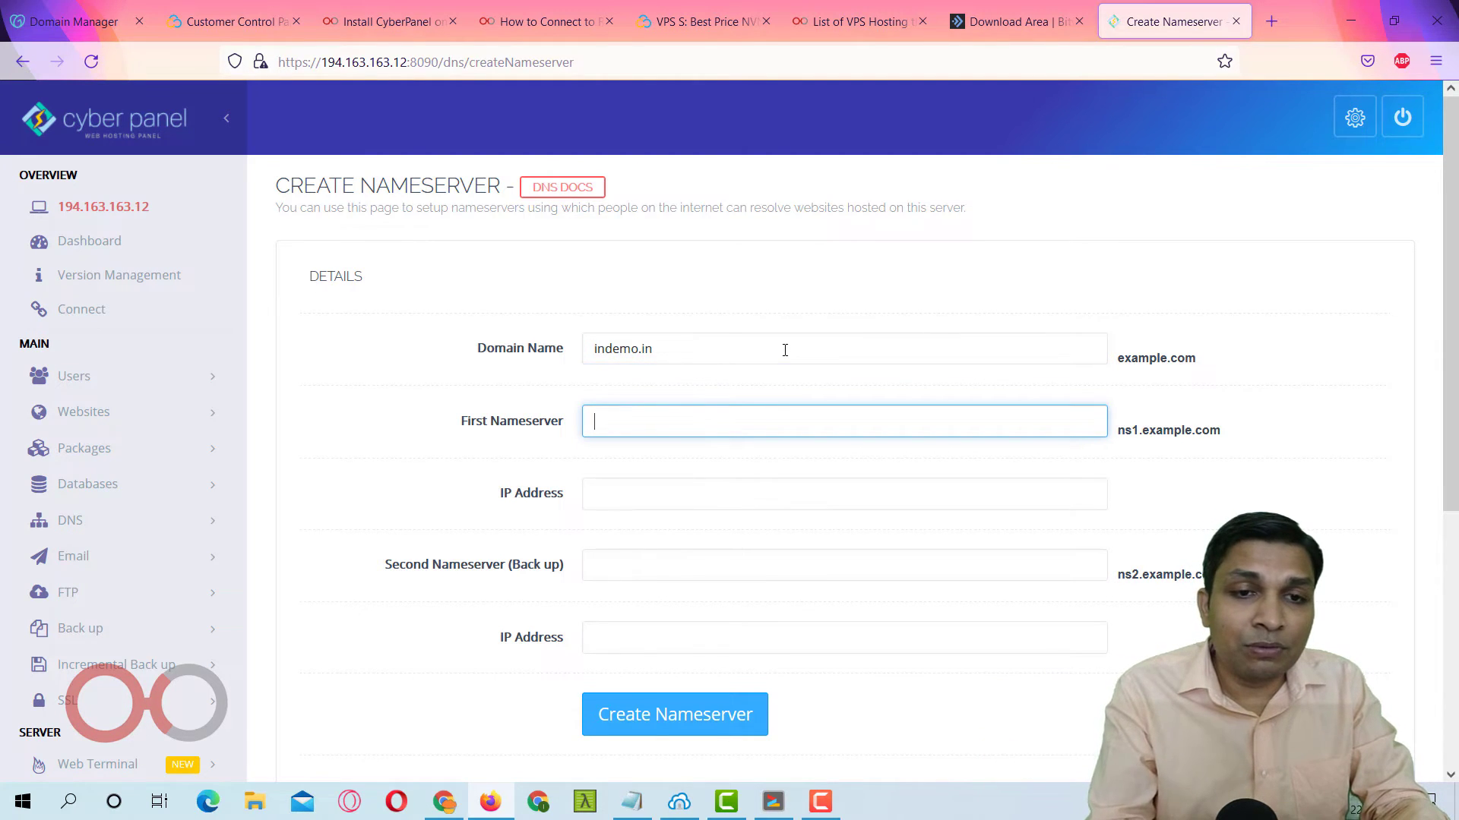
type("ni")
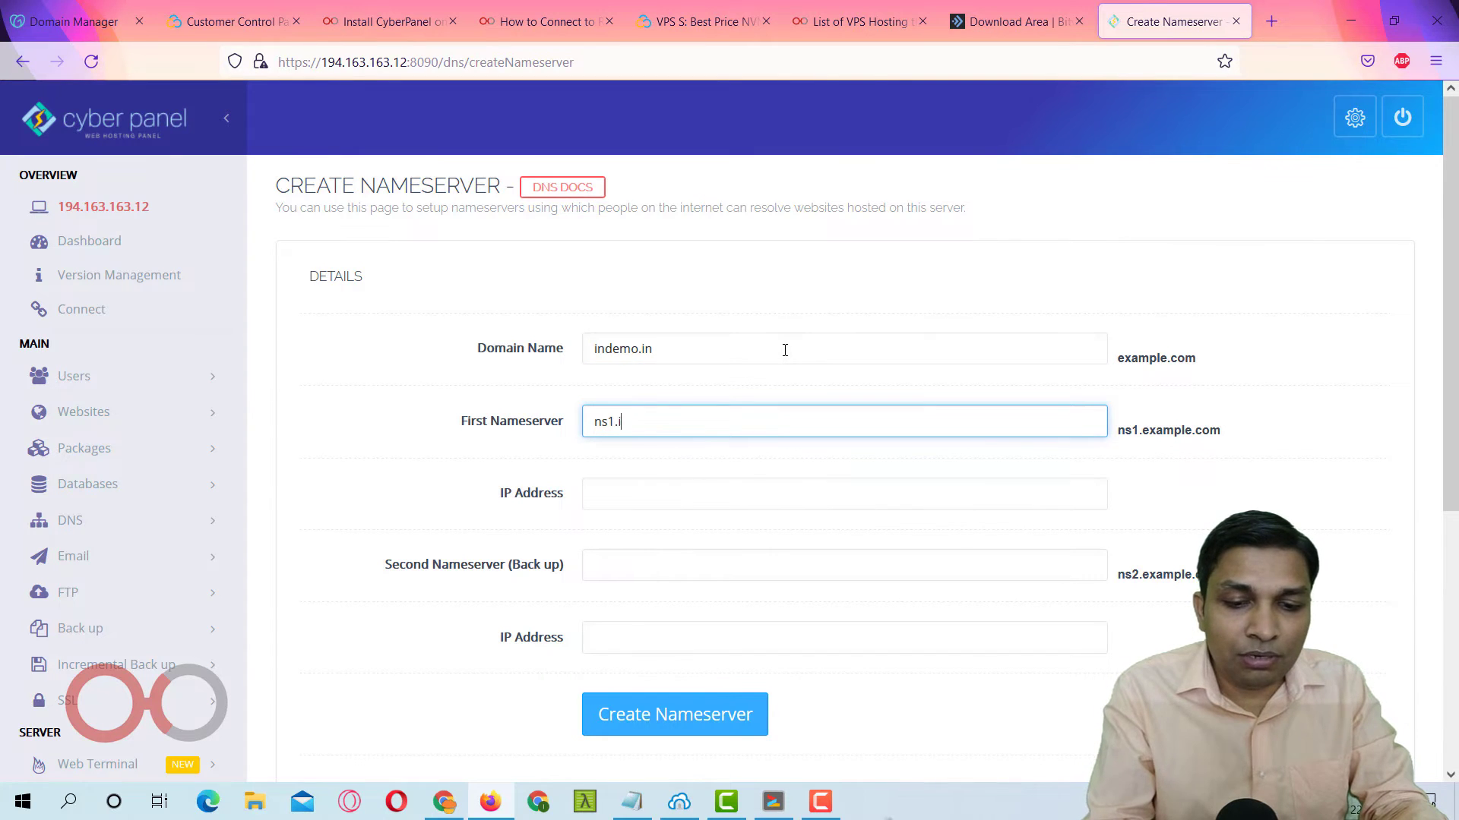
key("Tab")
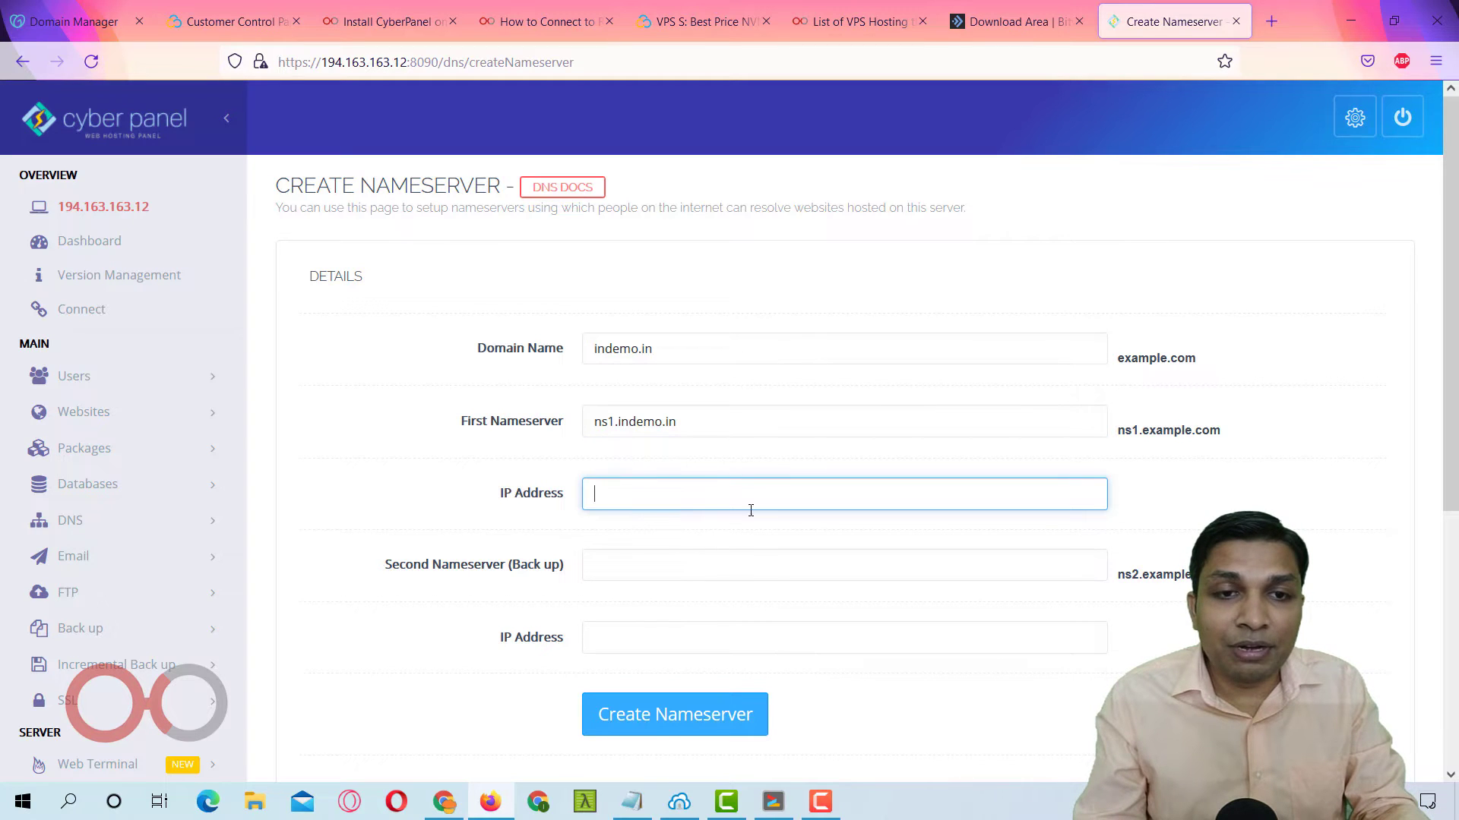
Paste server IP 194.163.163.12 for ns1 and ns2.indemo.in and create both nameservers.
left_click(636, 807)
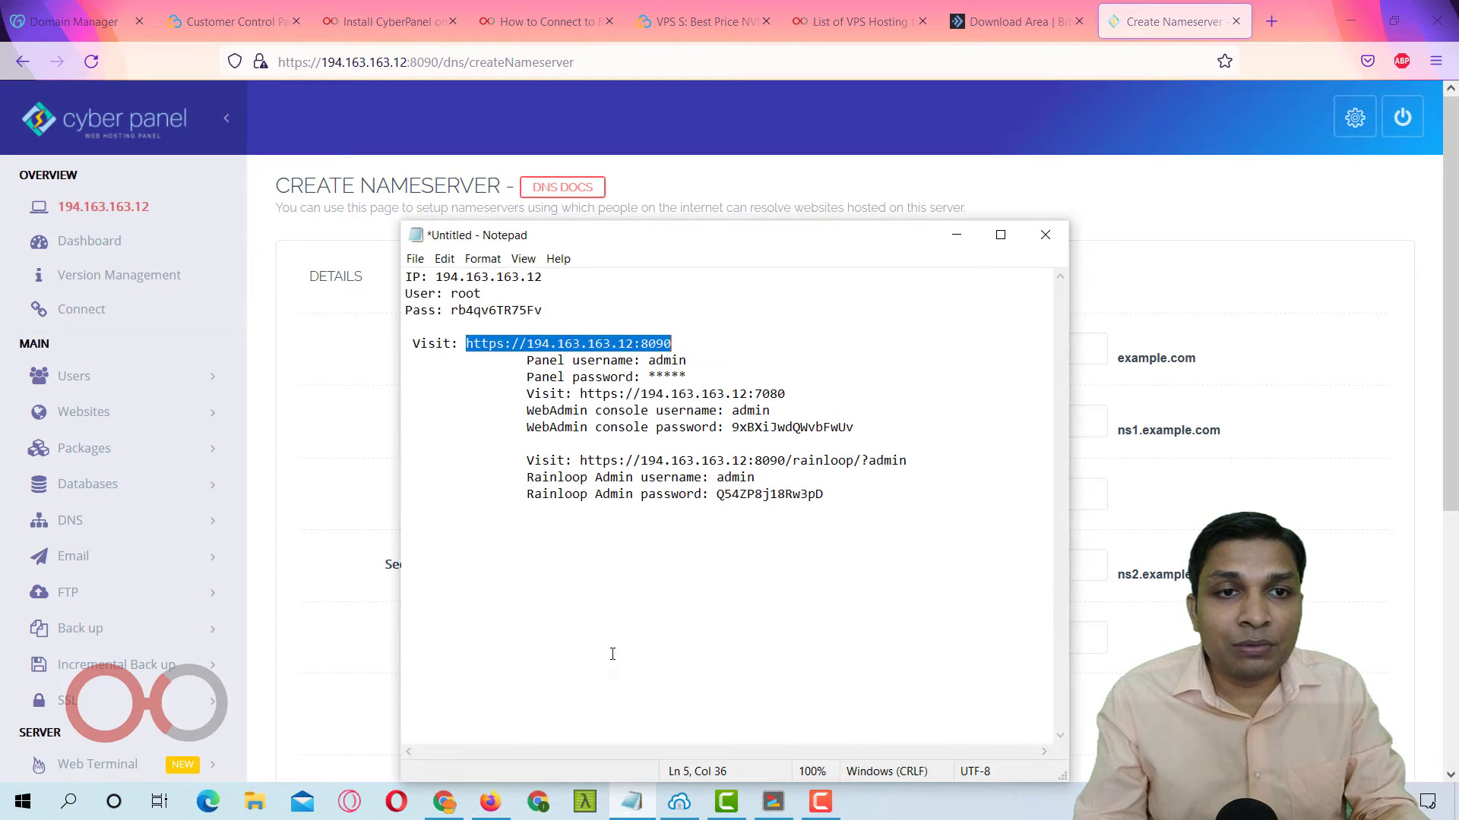
double_click(461, 276)
key("ctrl+c")
left_click(372, 411)
left_click(612, 490)
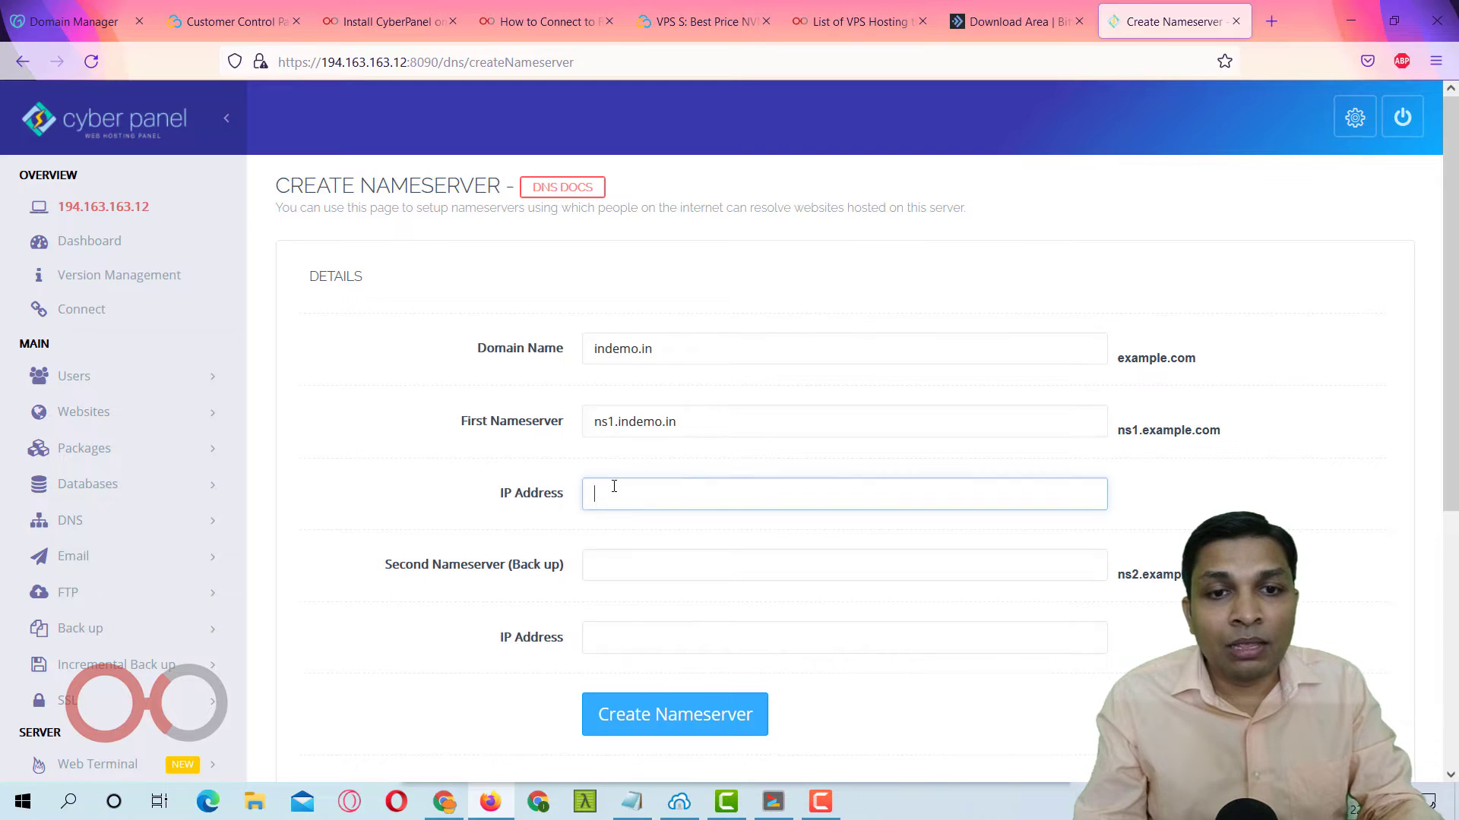
key("ctrl+v")
type("ns")
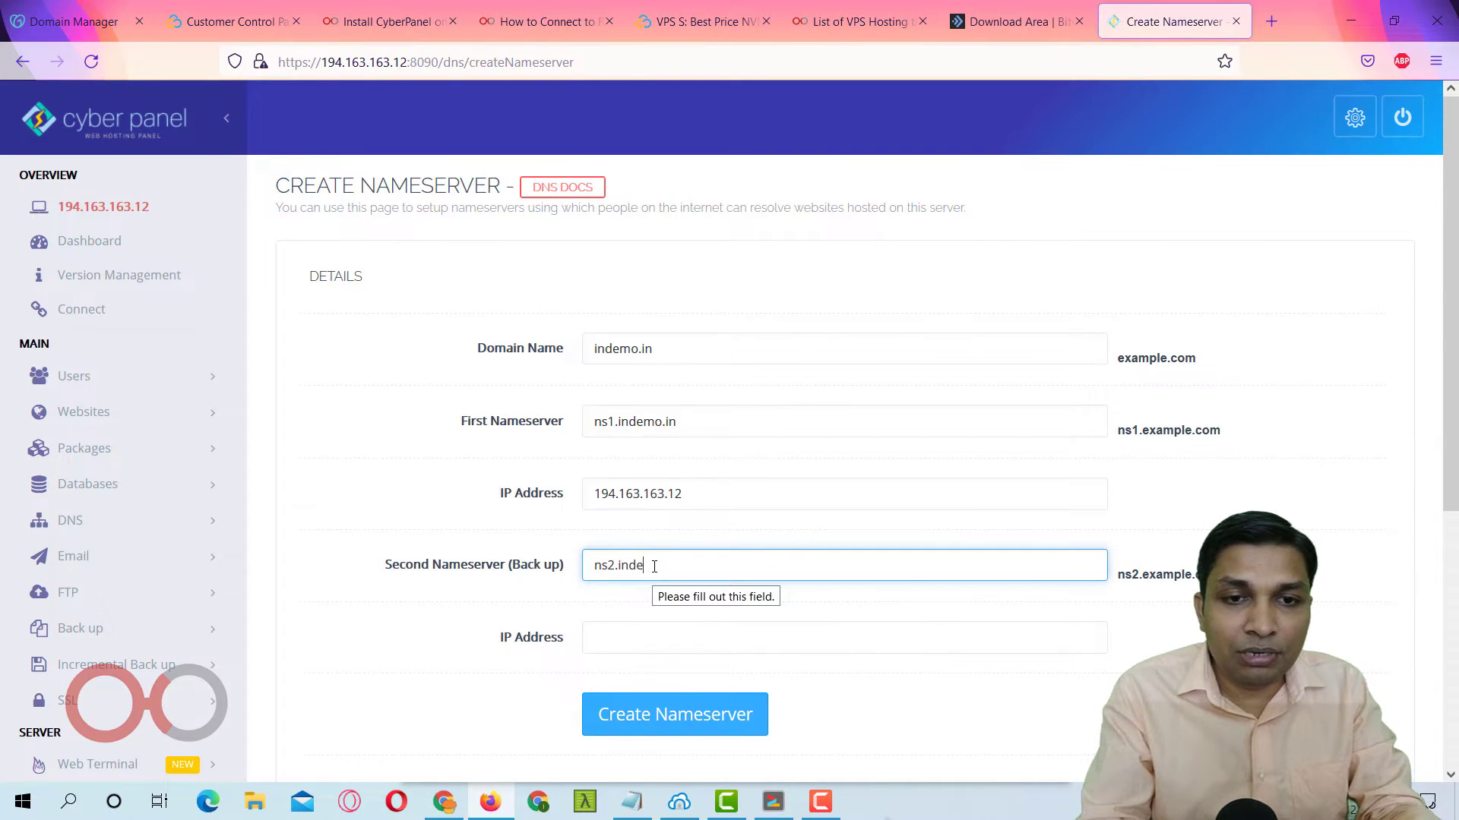
type("2.indemo.in")
key("Tab")
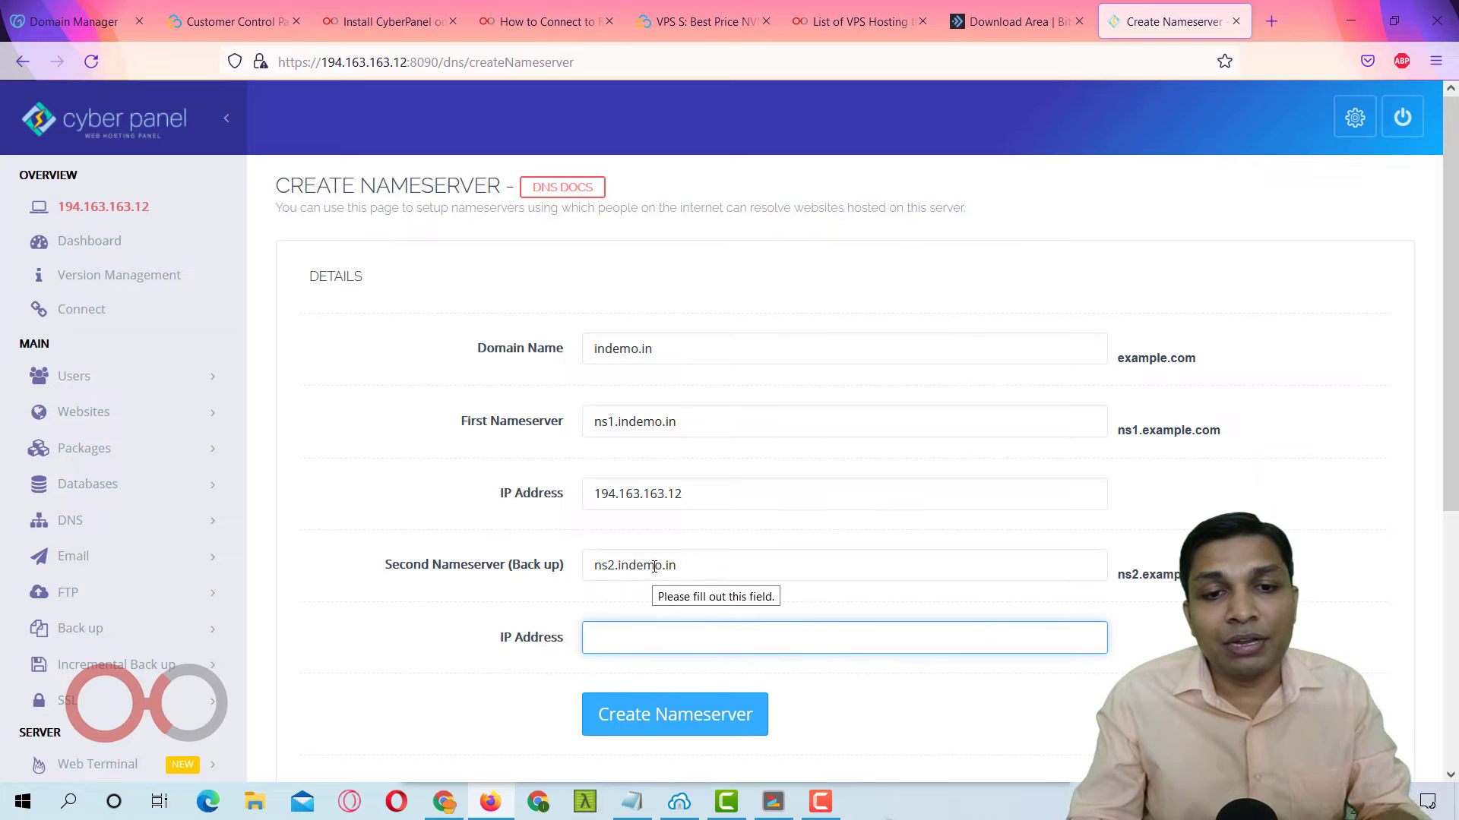
key("ctrl+v")
left_click(714, 719)
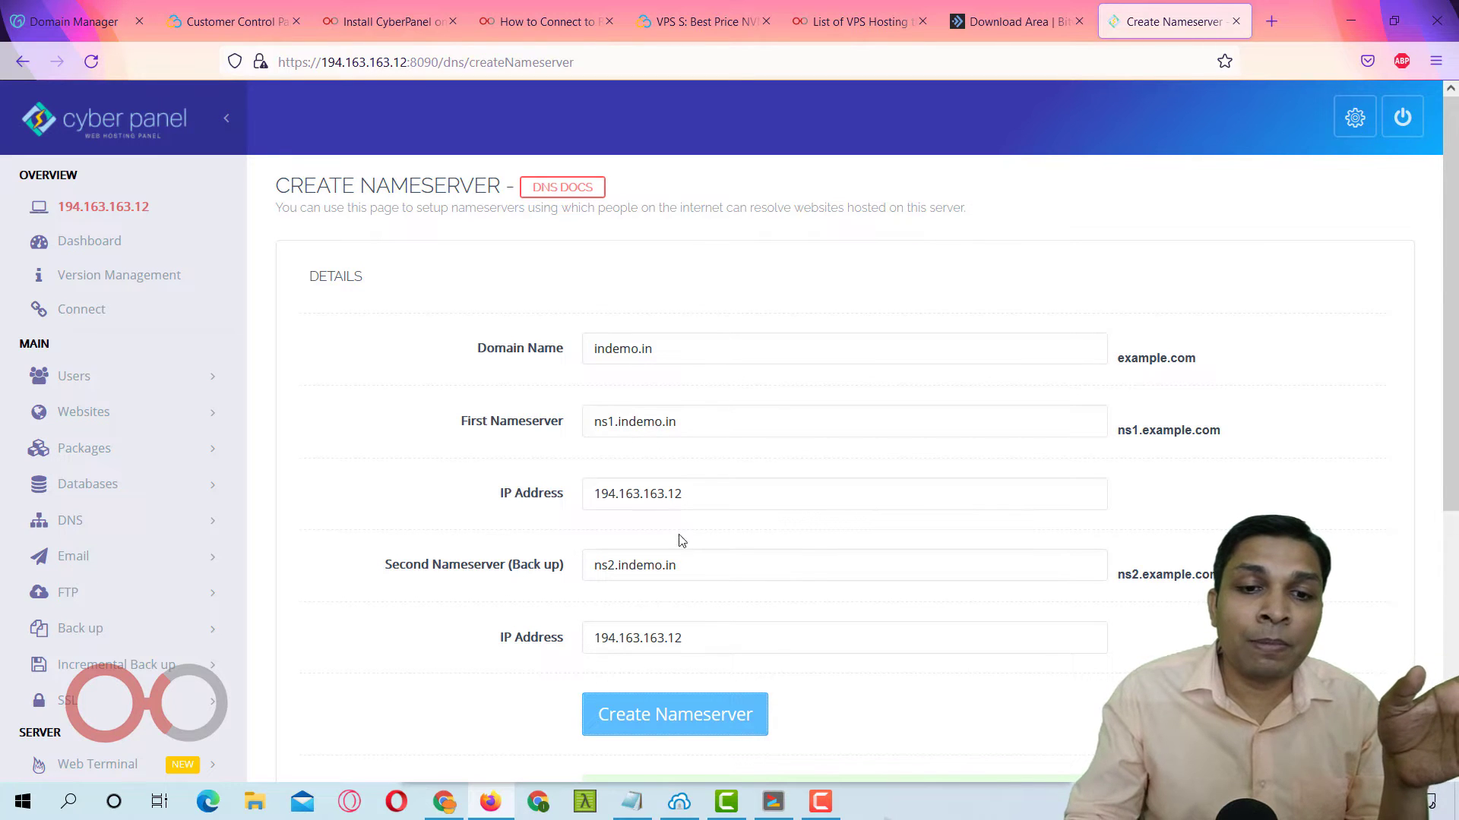
scroll(685, 555, "down", 3)
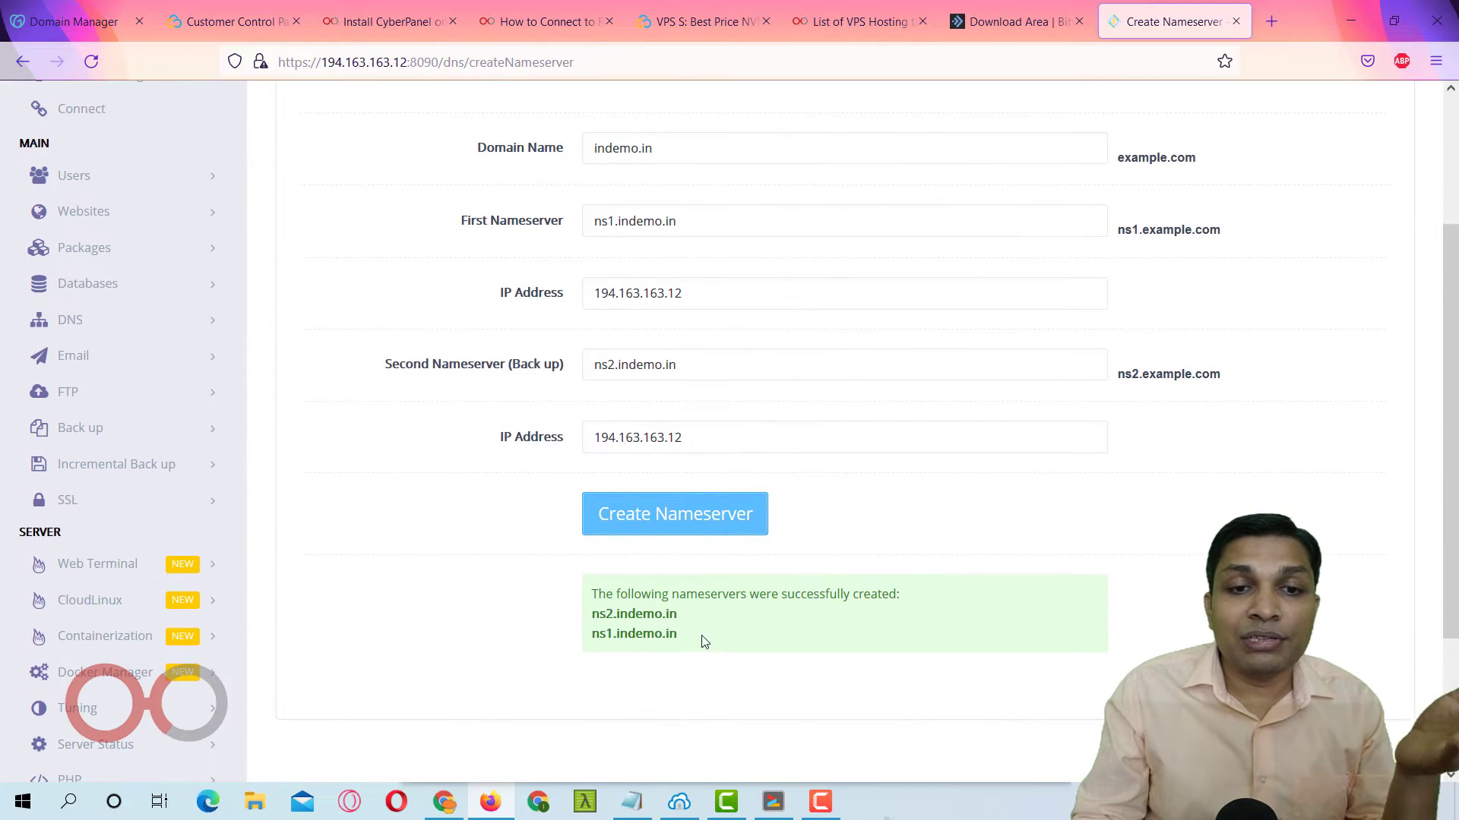
left_click_drag(591, 600, 772, 651)
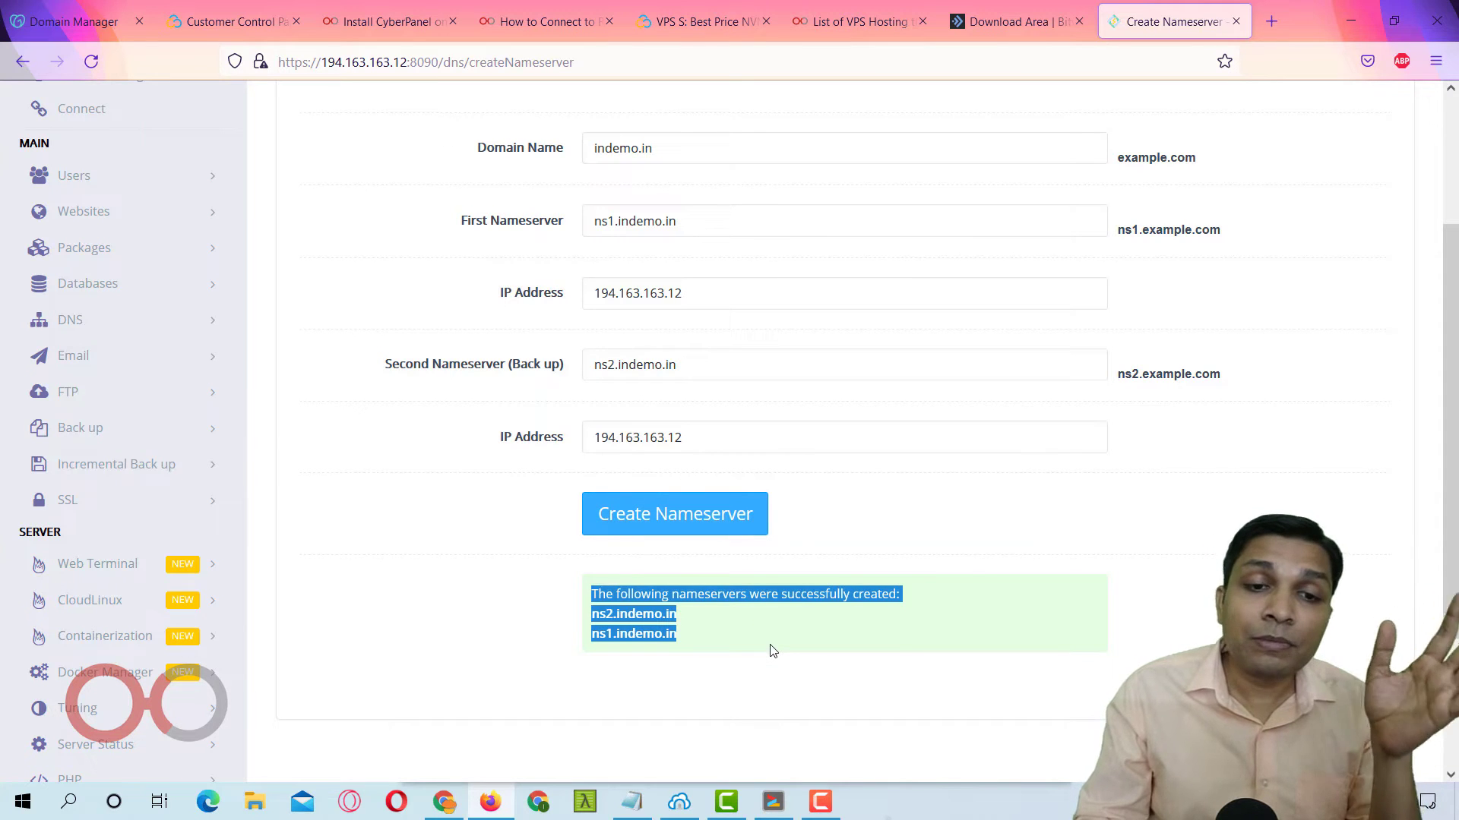
left_click(771, 640)
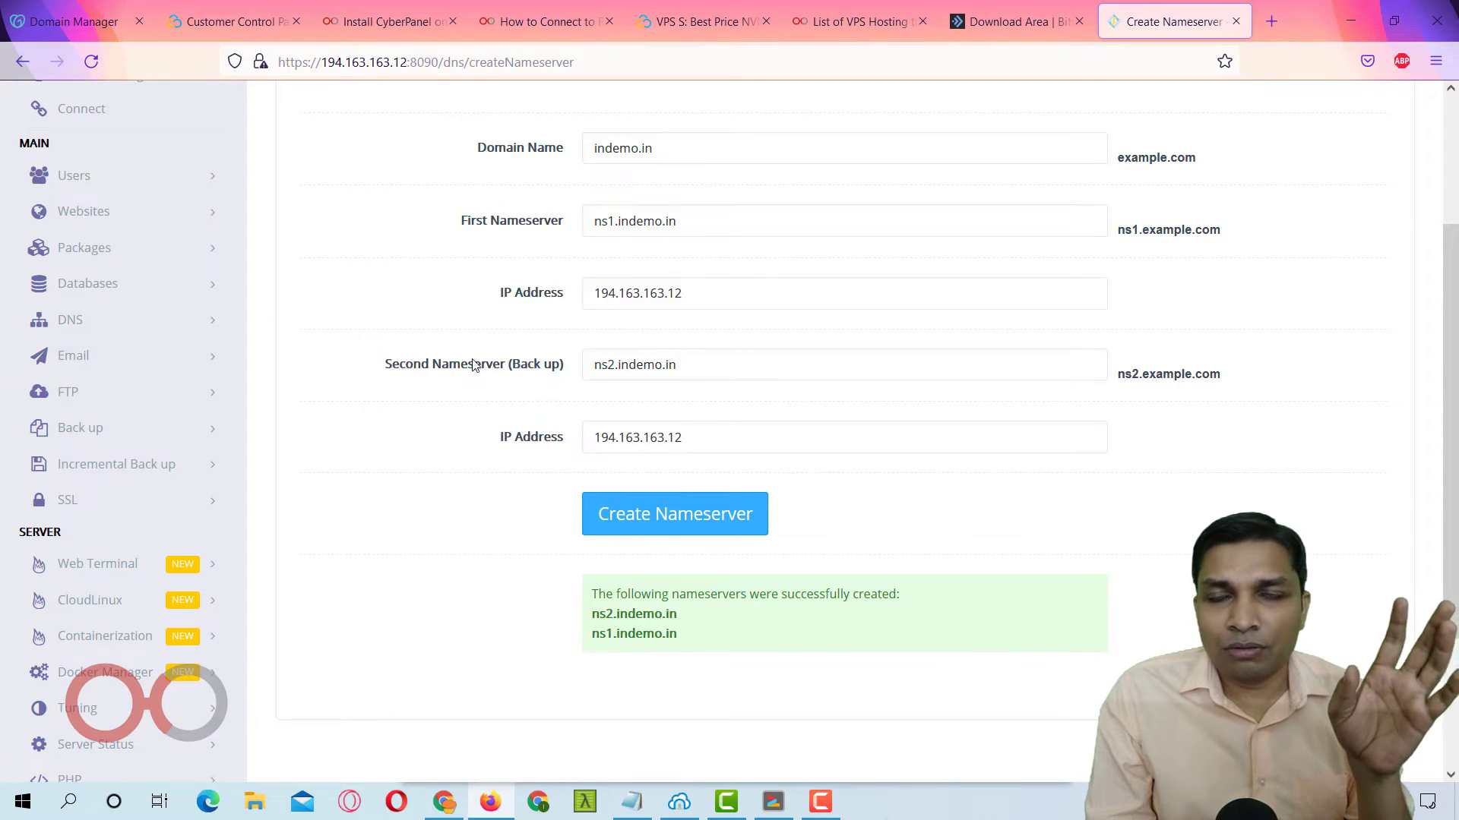
scroll(349, 398, "down", 2)
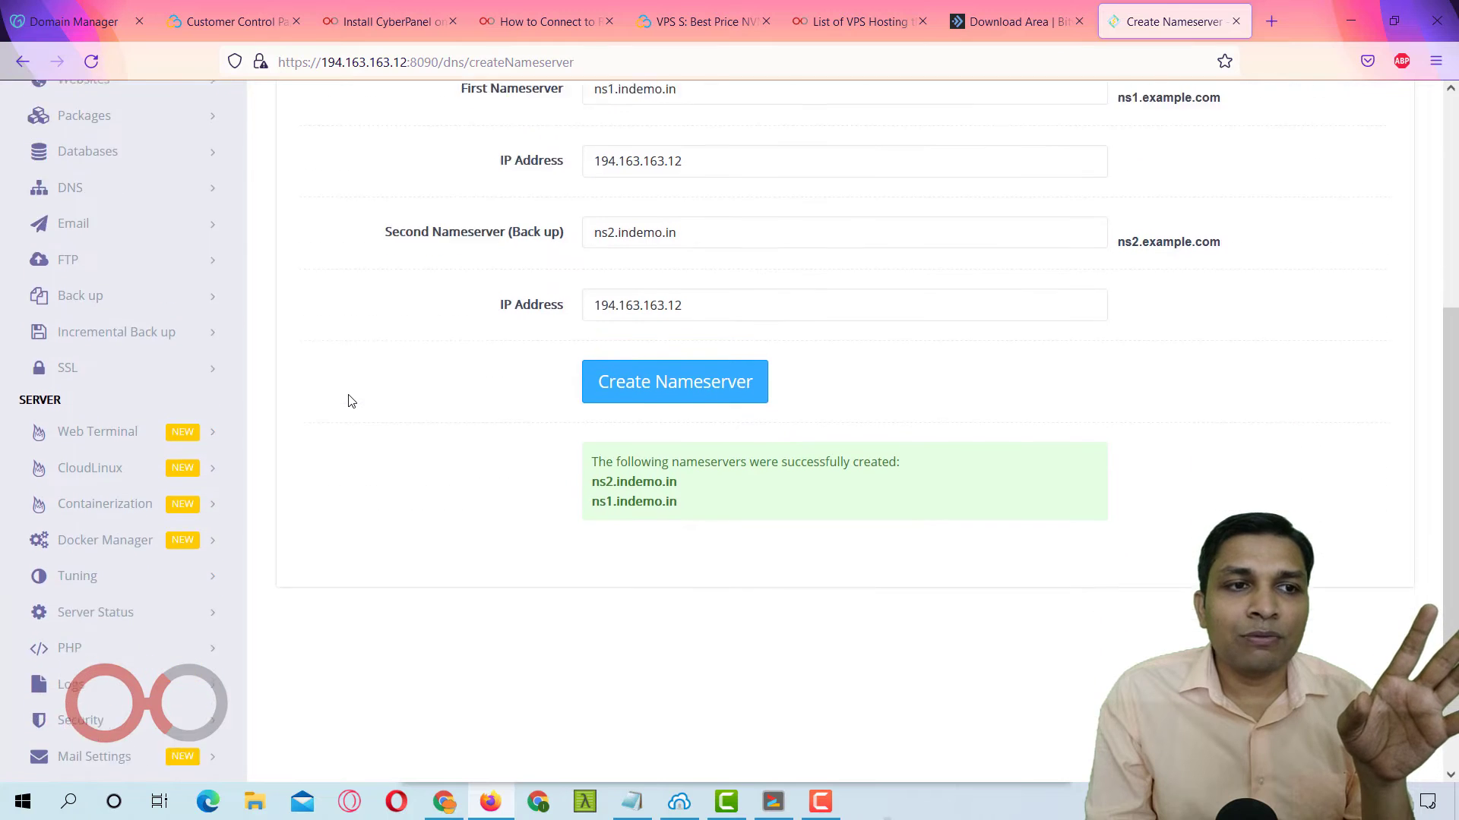
scroll(348, 396, "up", 2)
left_click(114, 321)
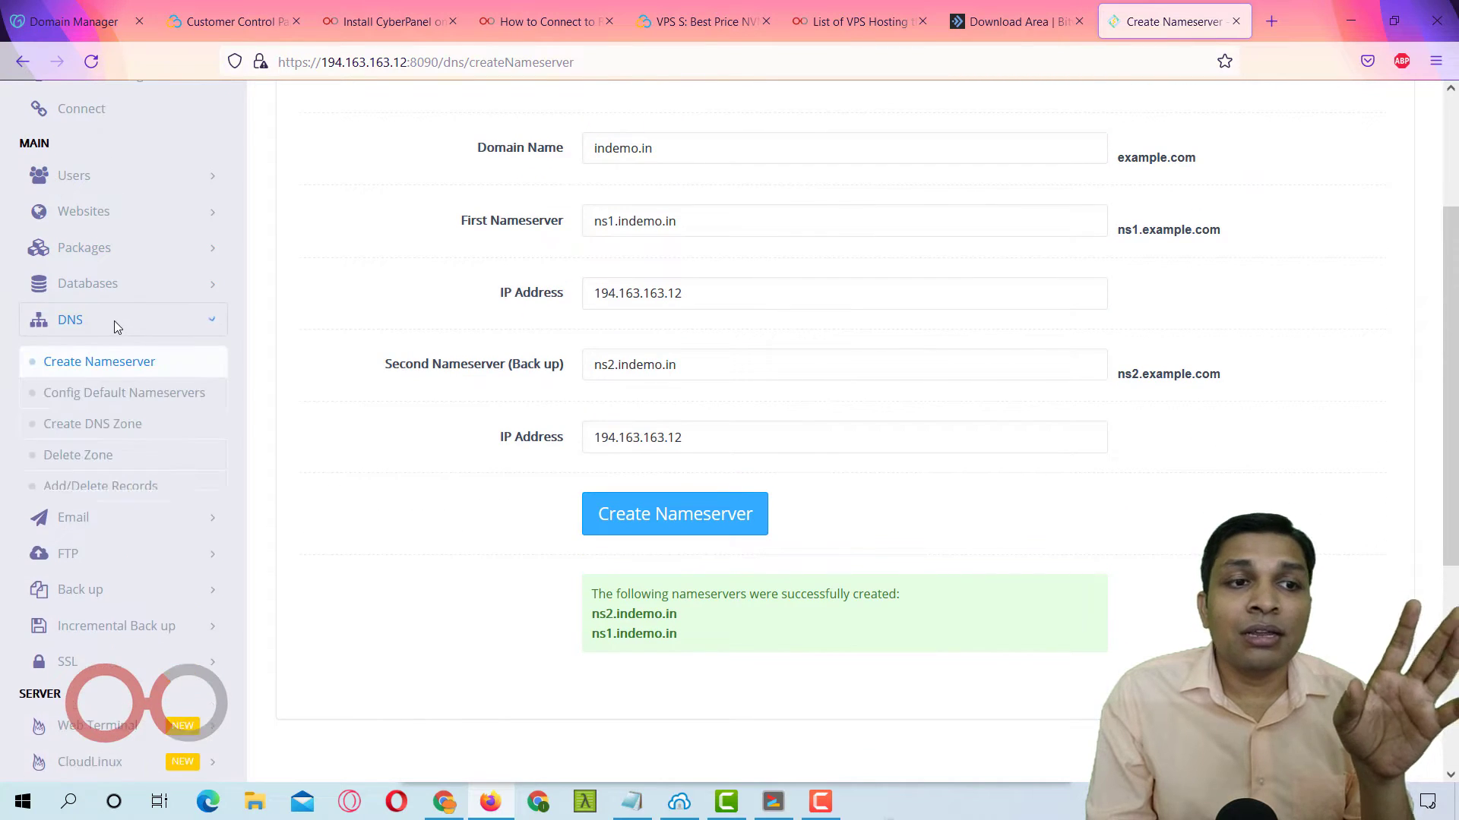
Save ns1.indemo.in and ns2.indemo.in as the default nameservers and check the saved values.
left_click(133, 404)
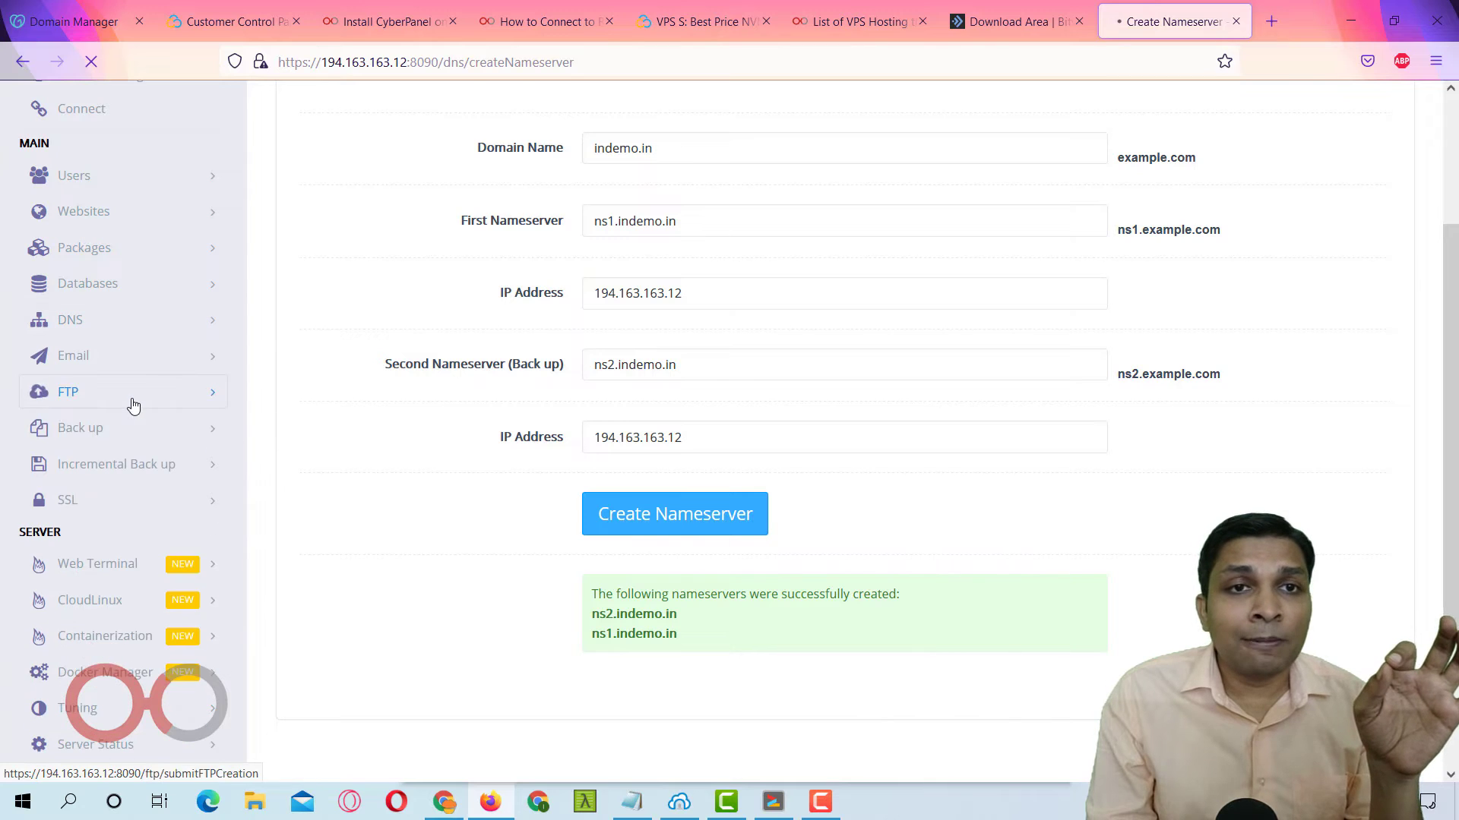
left_click(784, 356)
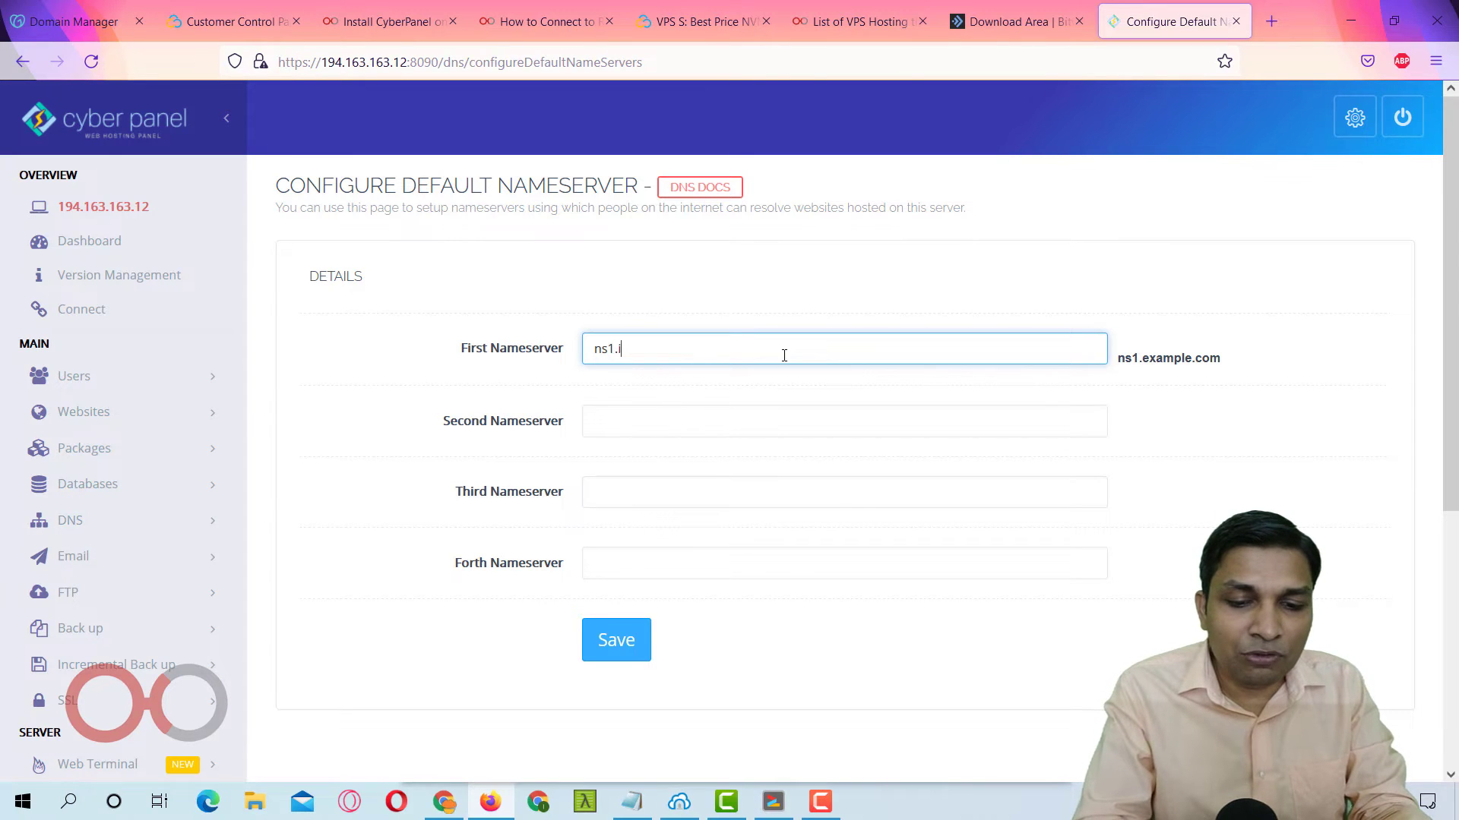
type("ns1.indemo.in")
key("Tab")
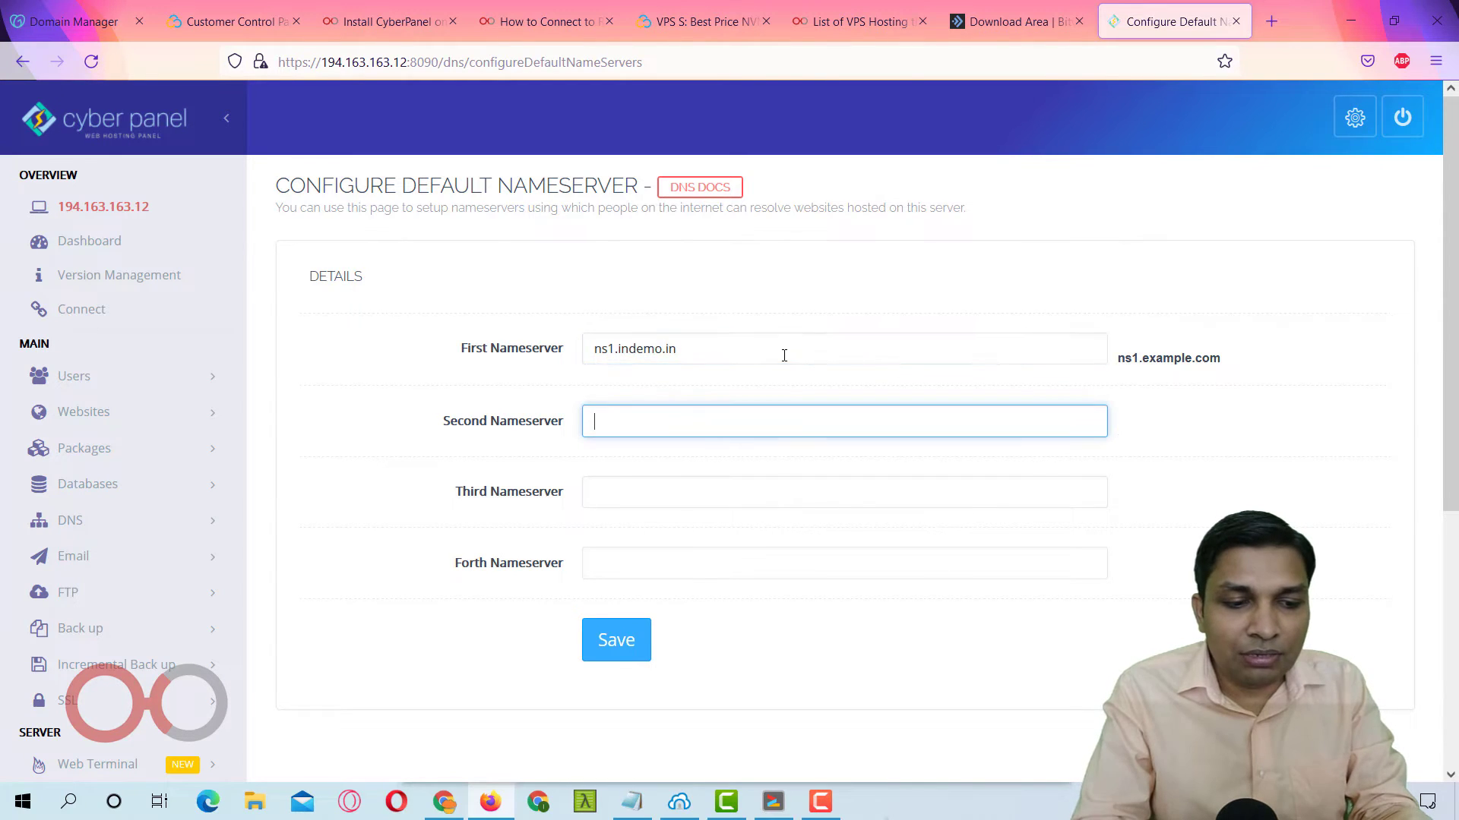
type("ns2.indemo.in")
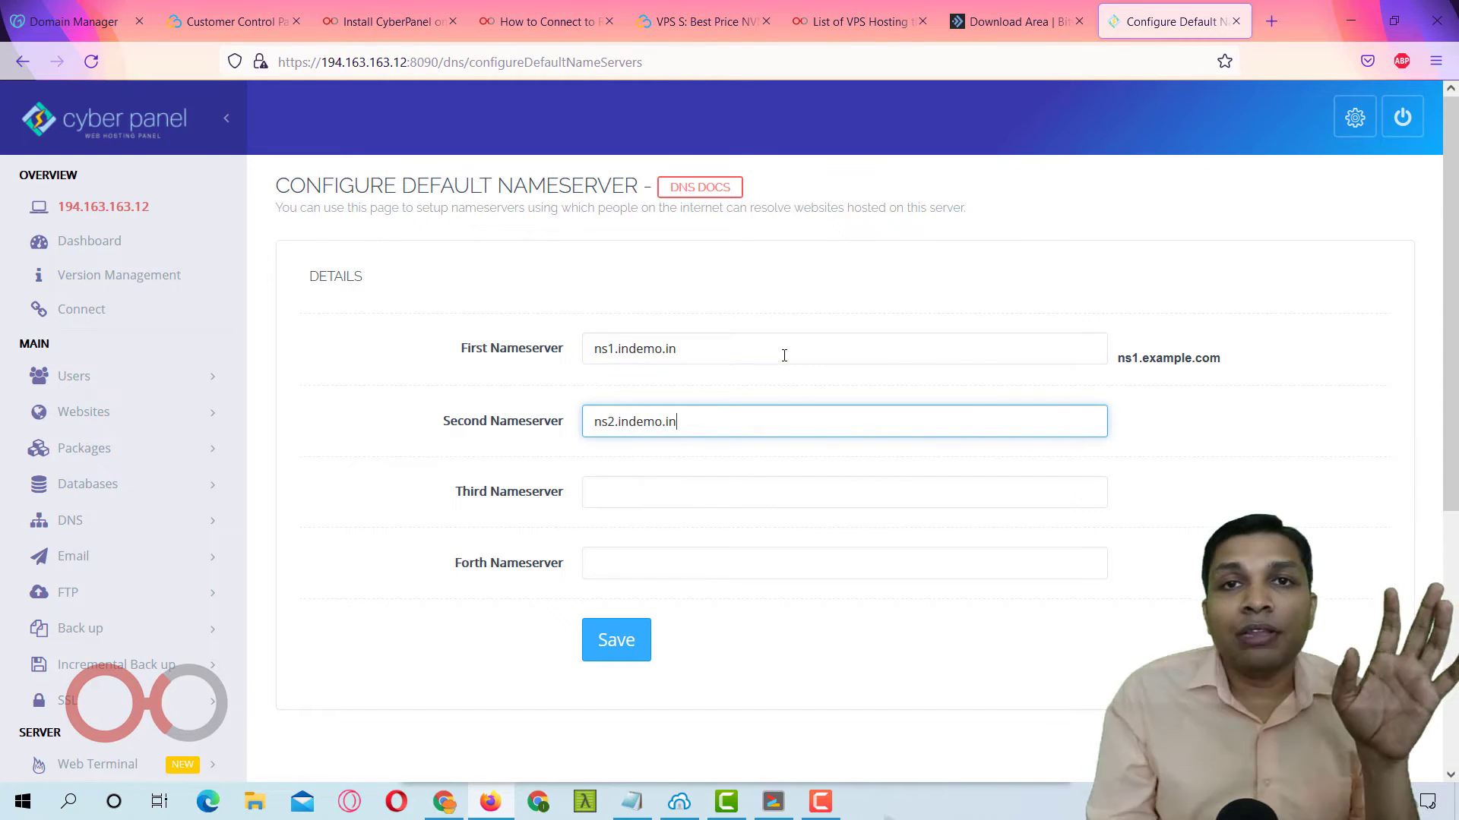
left_click(635, 646)
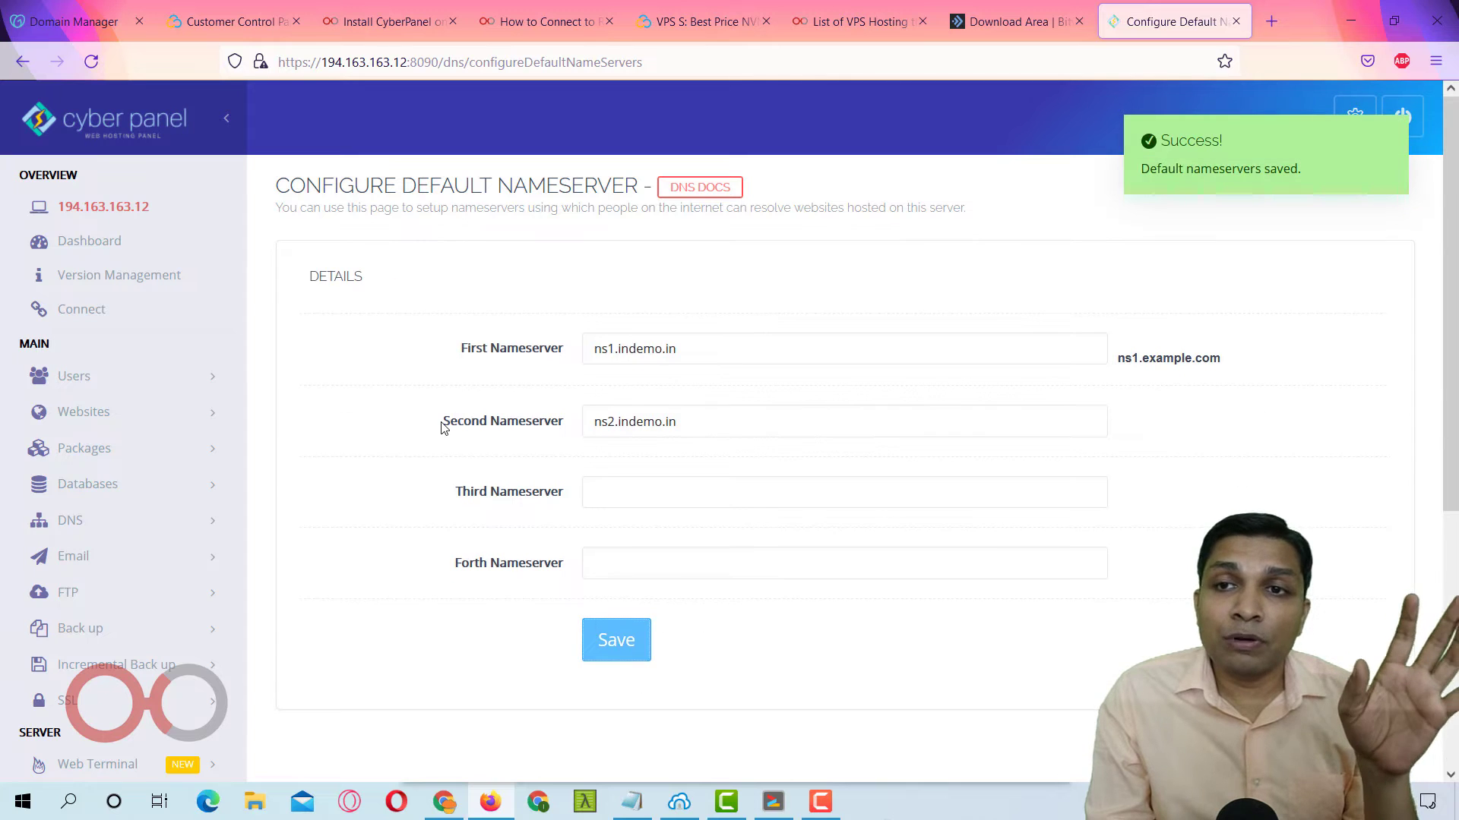
scroll(445, 428, "down", 3)
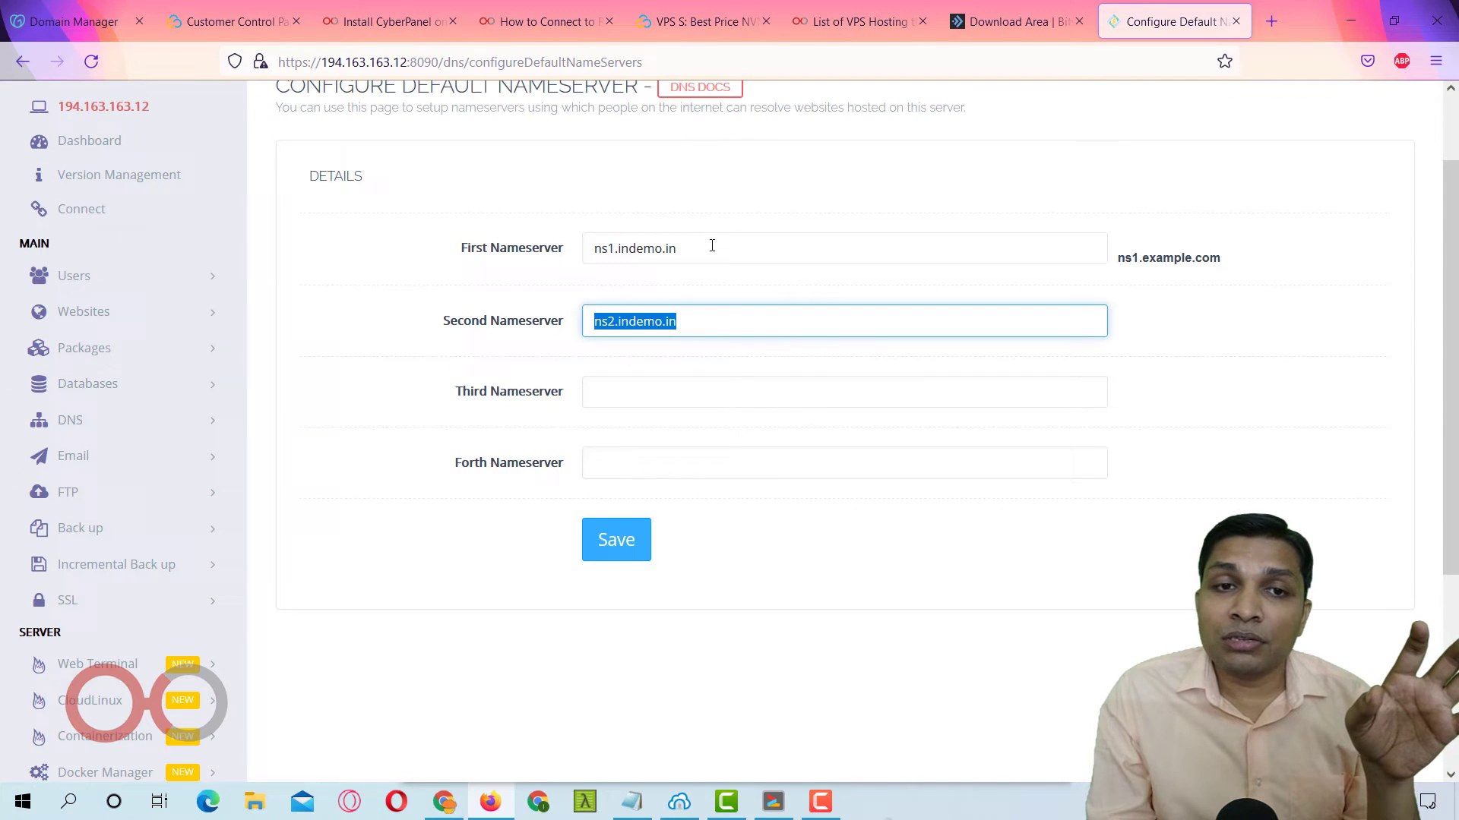
left_click_drag(712, 245, 571, 256)
left_click_drag(720, 324, 561, 322)
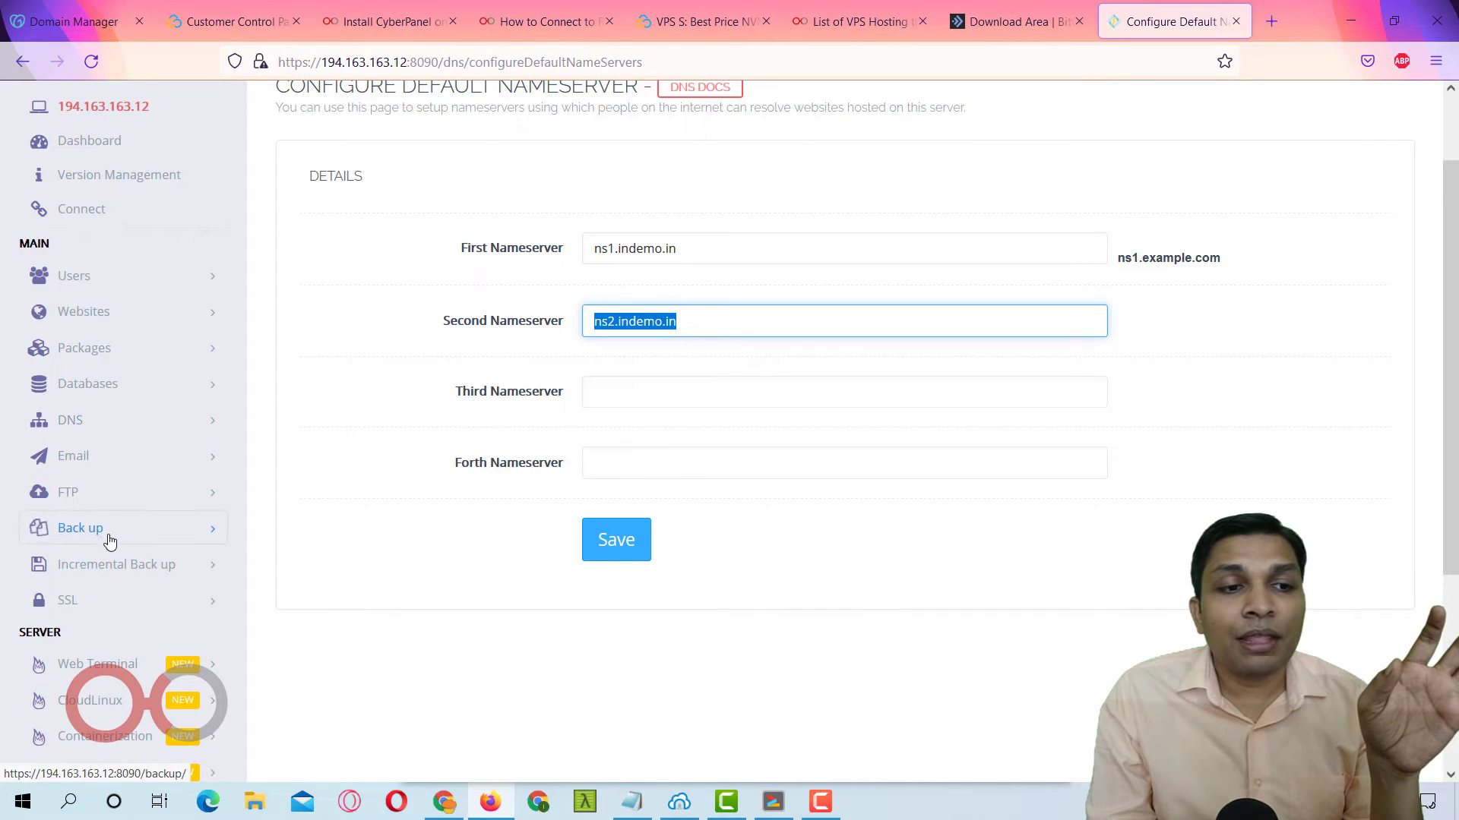
scroll(114, 600, "down", 3)
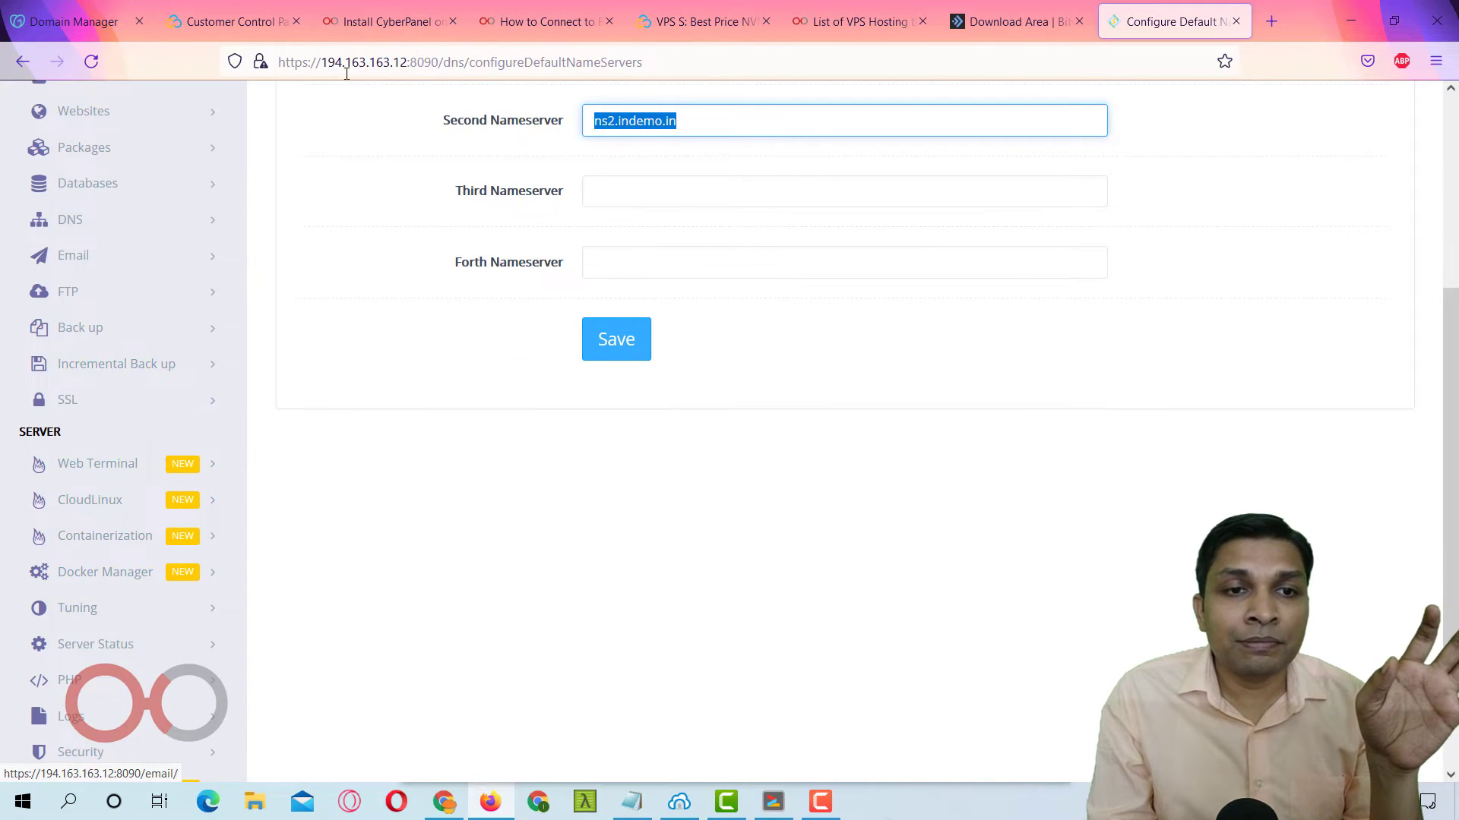
Read the guide's 'Installing and Enabling SSL' section, then expand SSL in CyberPanel's sidebar.
left_click(395, 17)
scroll(535, 353, "down", 7)
scroll(536, 356, "down", 6)
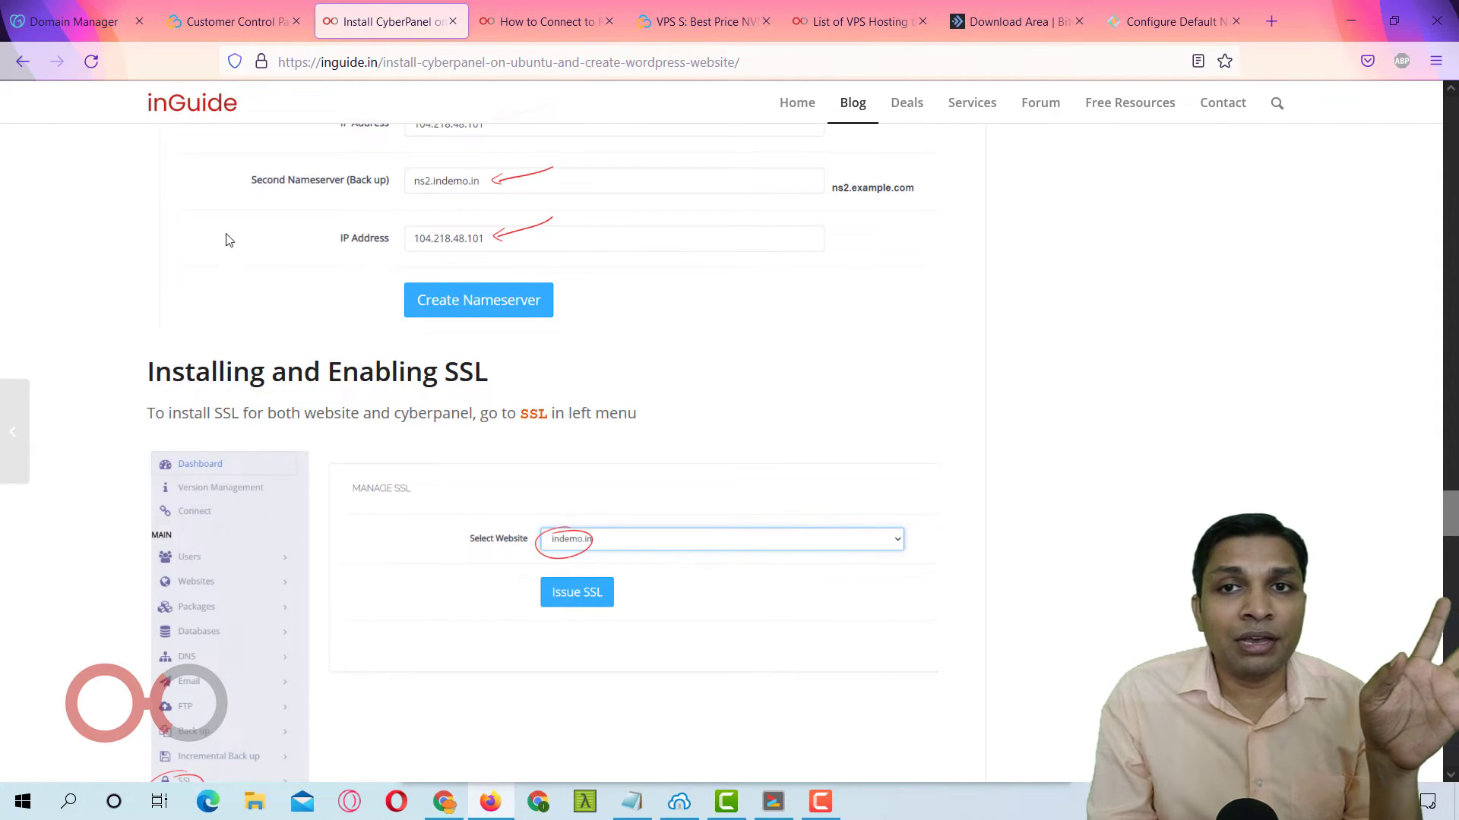
left_click(1170, 21)
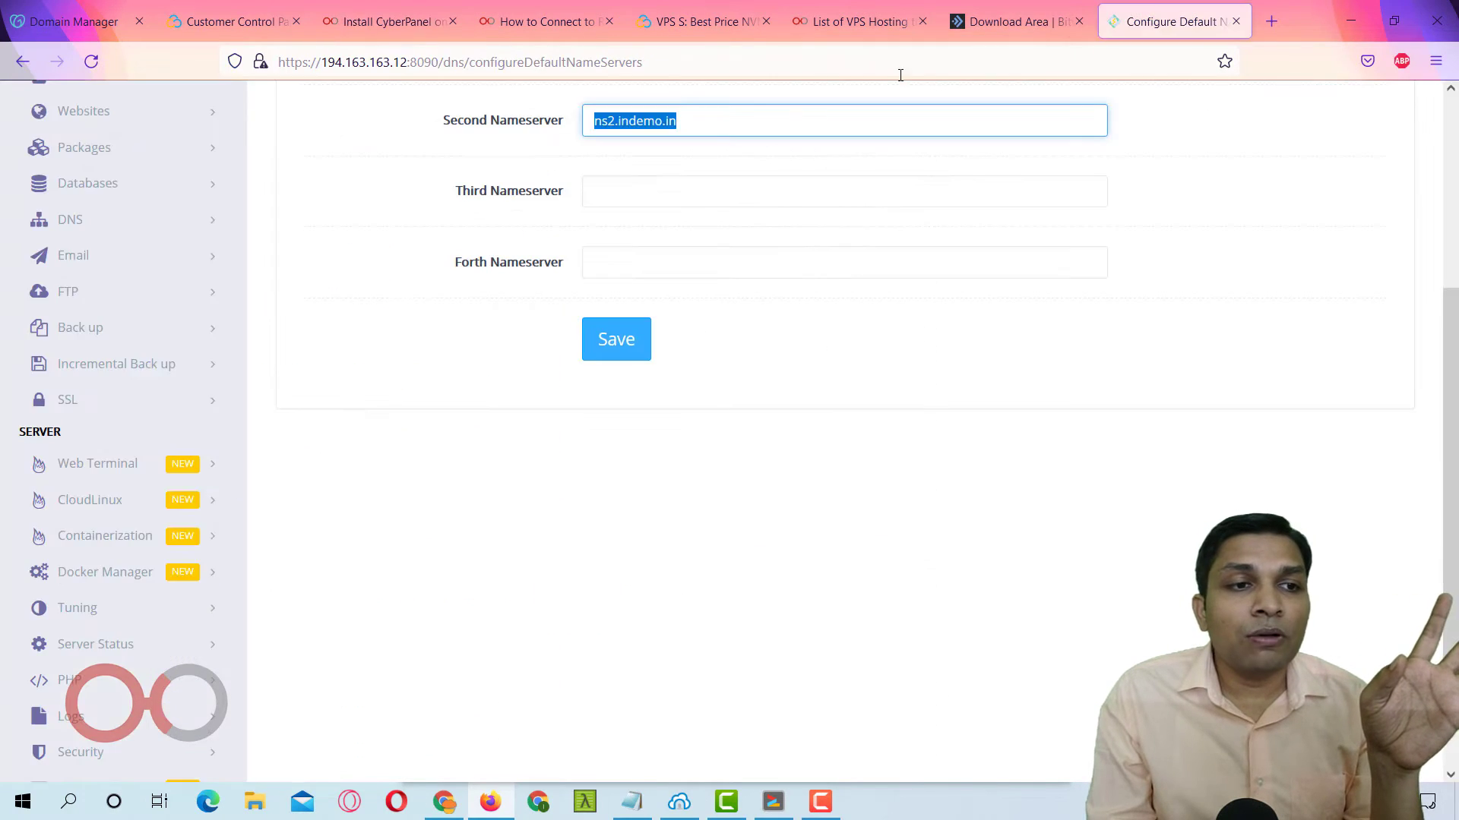
left_click(107, 408)
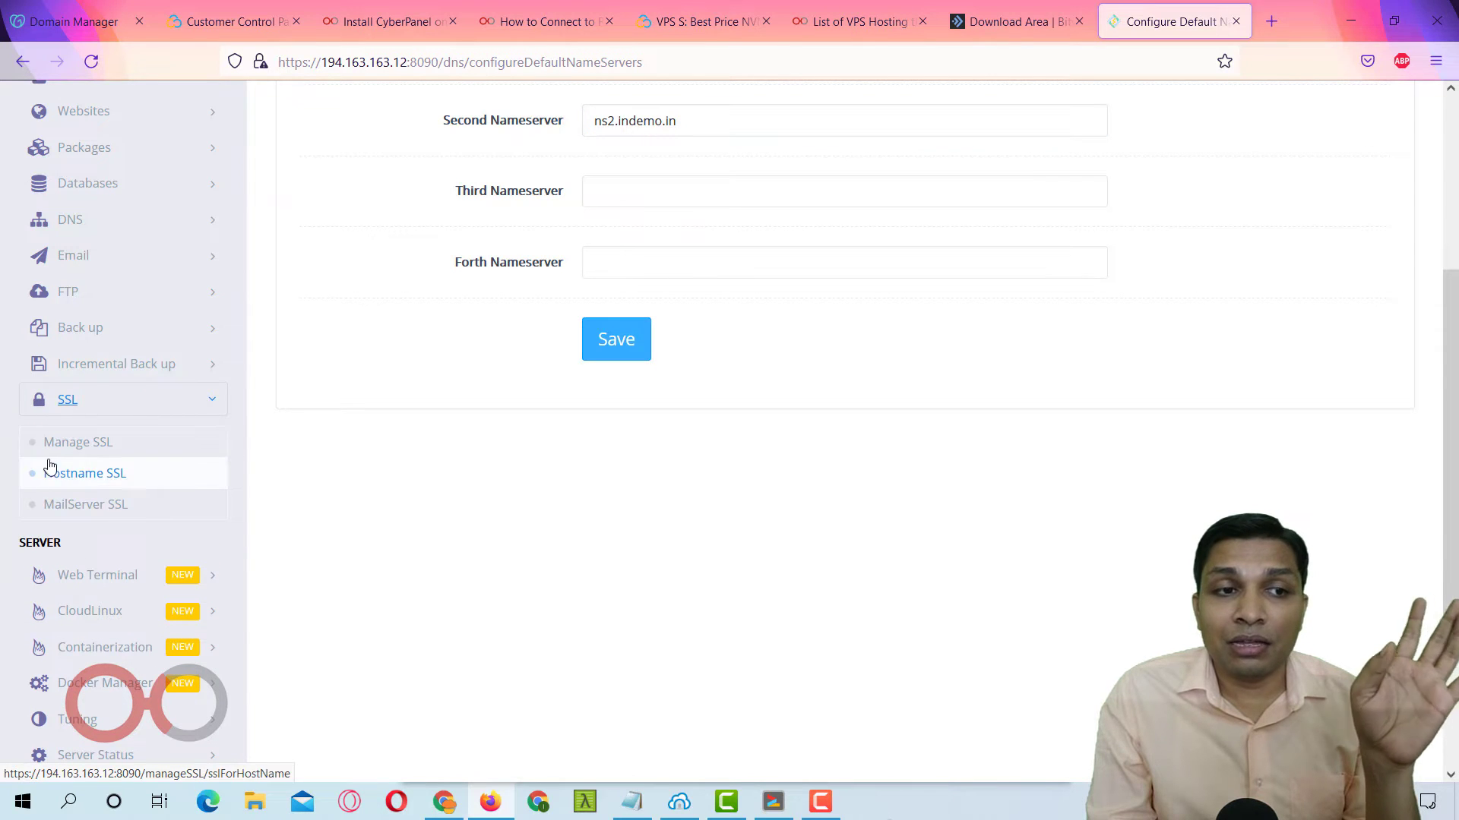
Issue a Let's Encrypt certificate for indemo.in from SSL > Manage SSL.
left_click(144, 454)
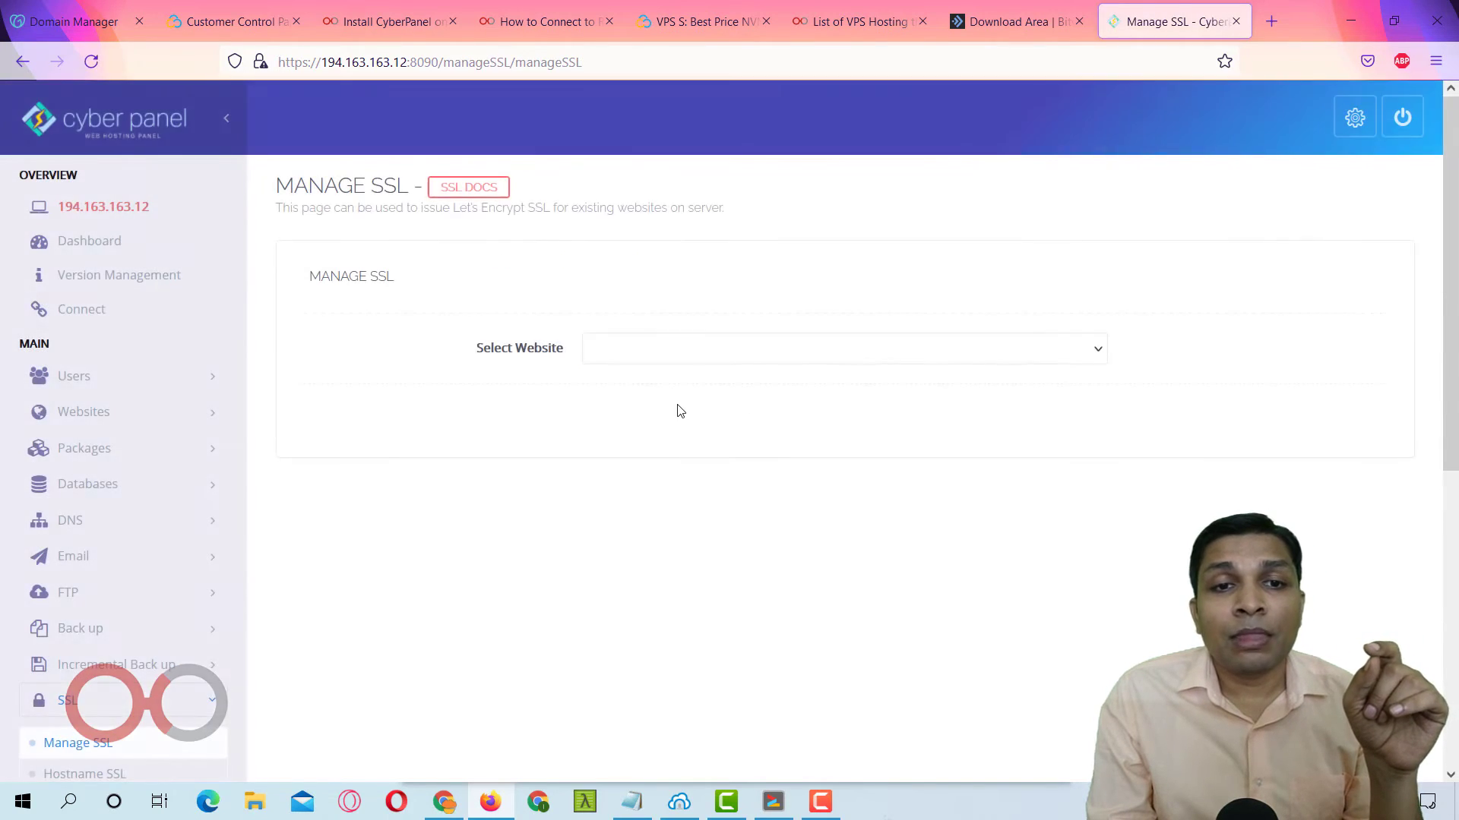
left_click(675, 351)
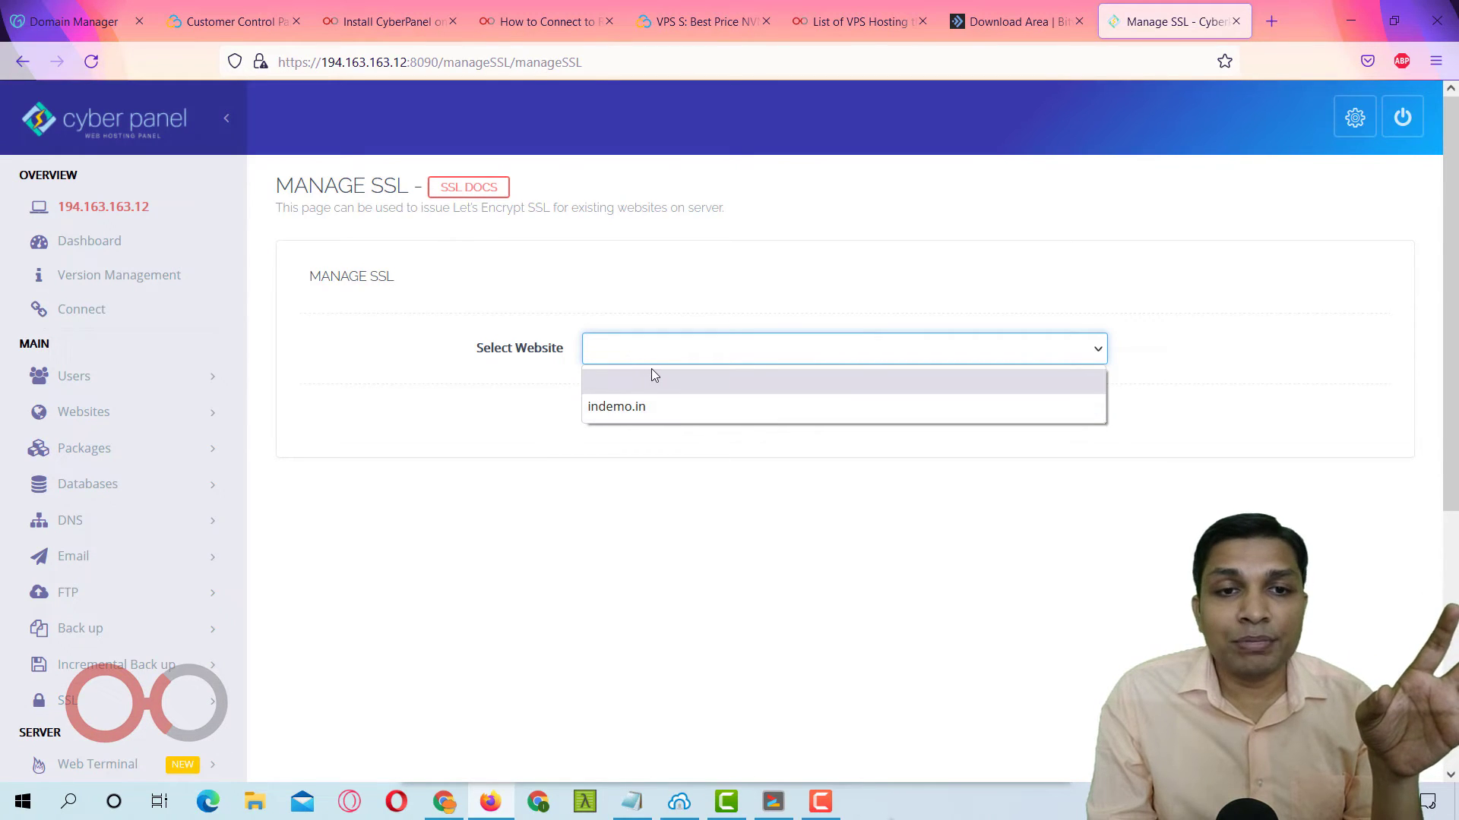
left_click(663, 407)
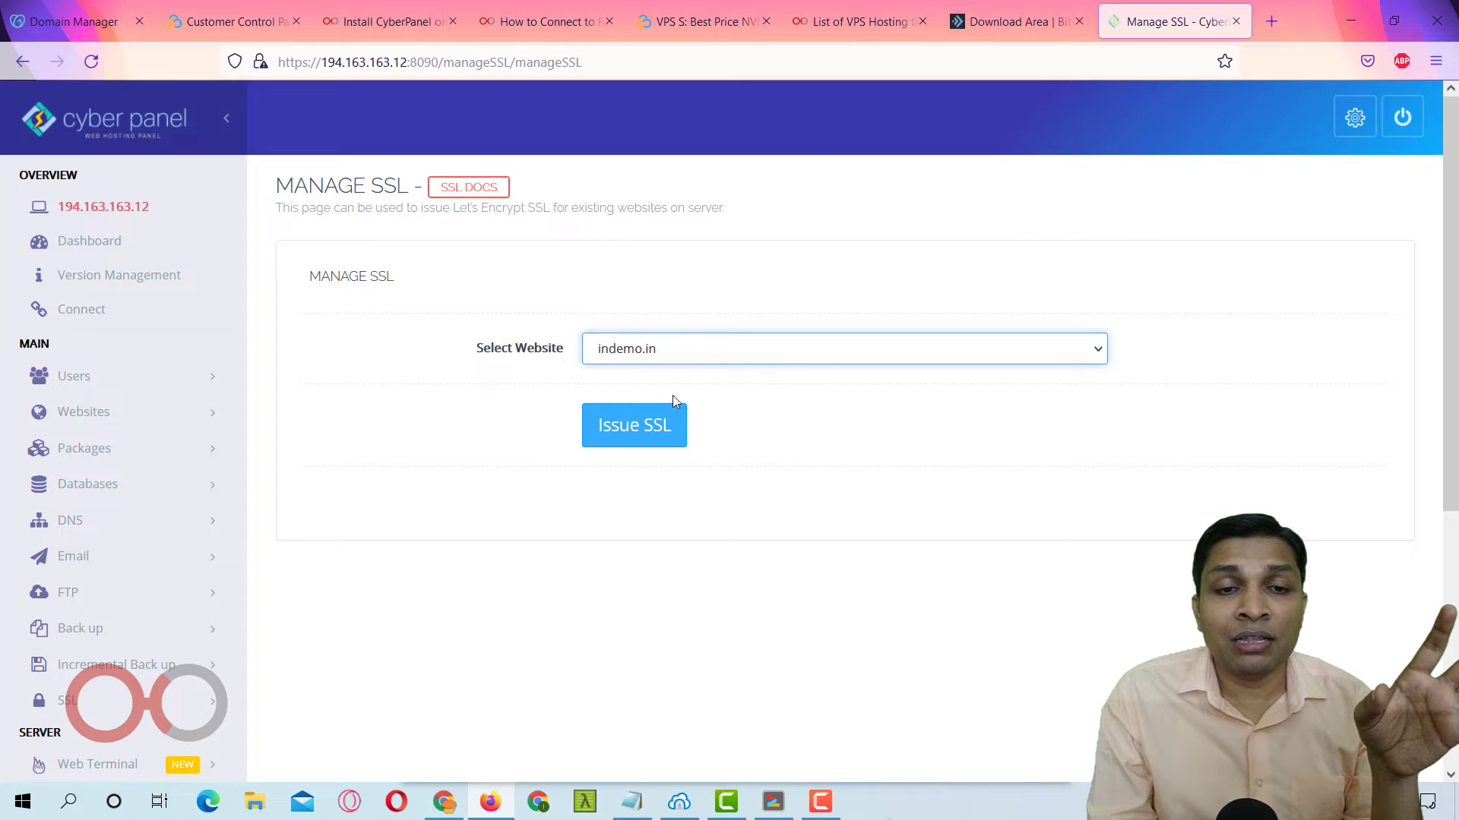
left_click(642, 425)
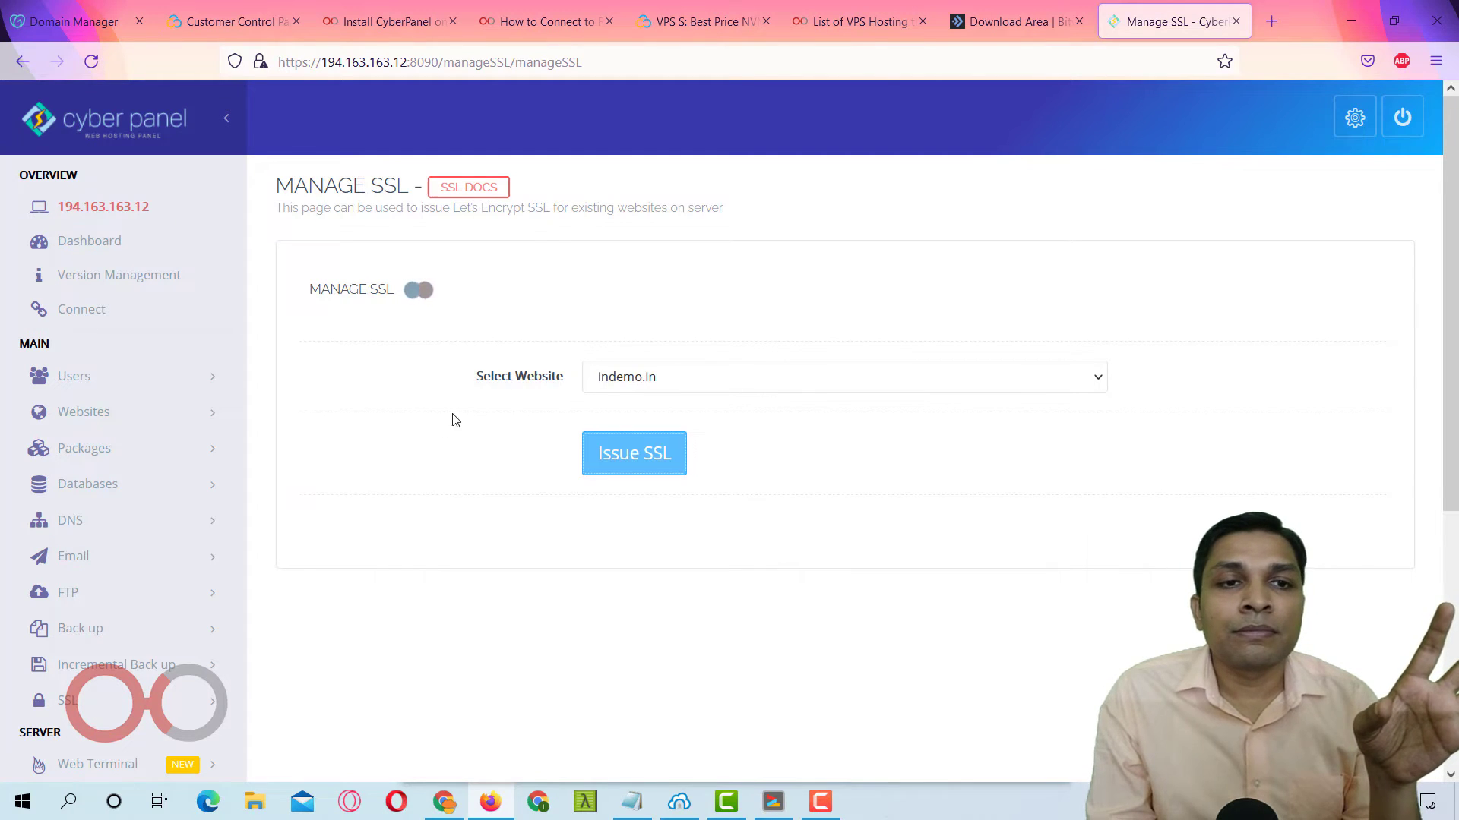
scroll(416, 444, "down", 3)
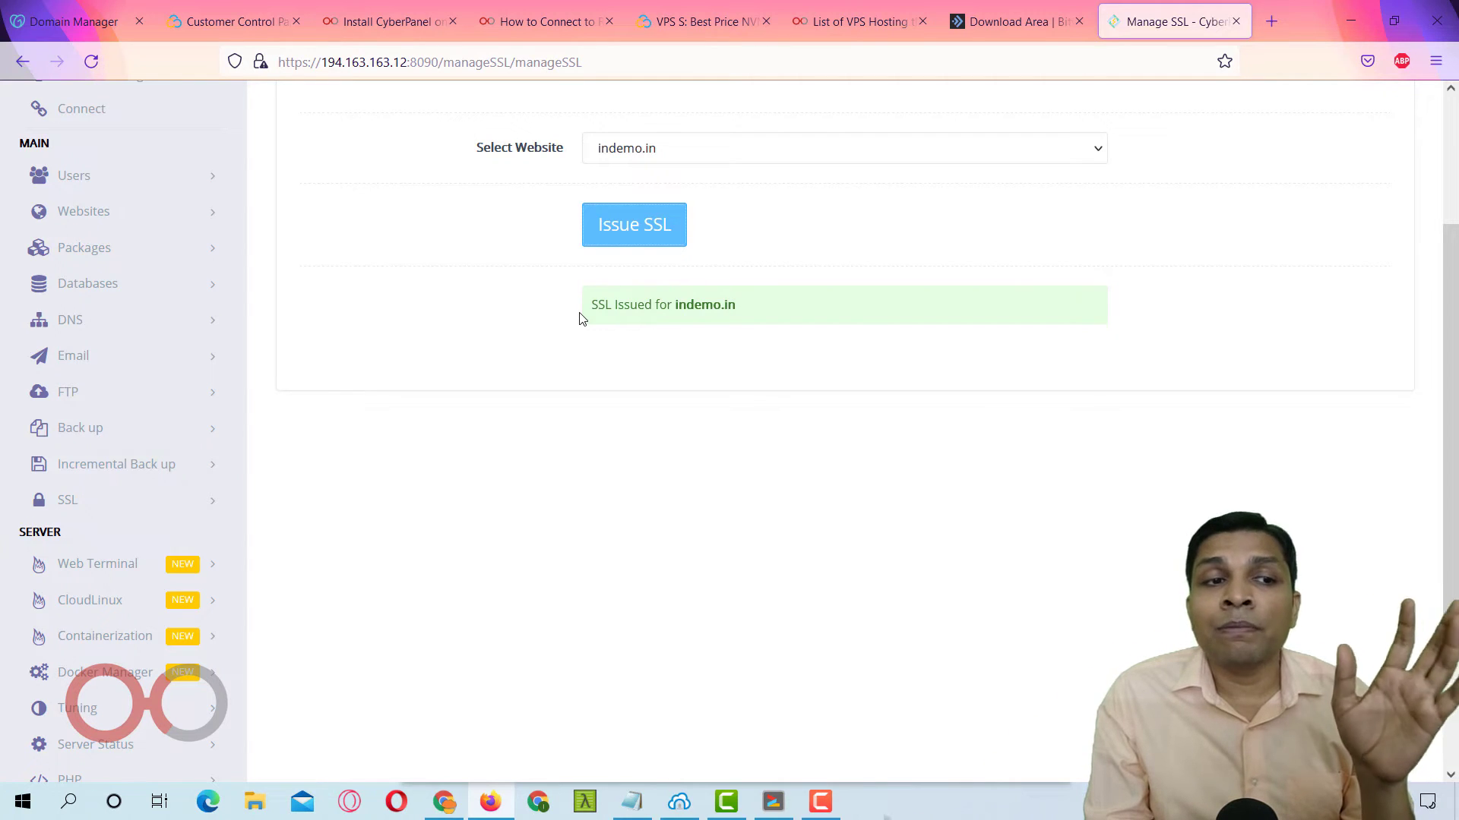
left_click(179, 500)
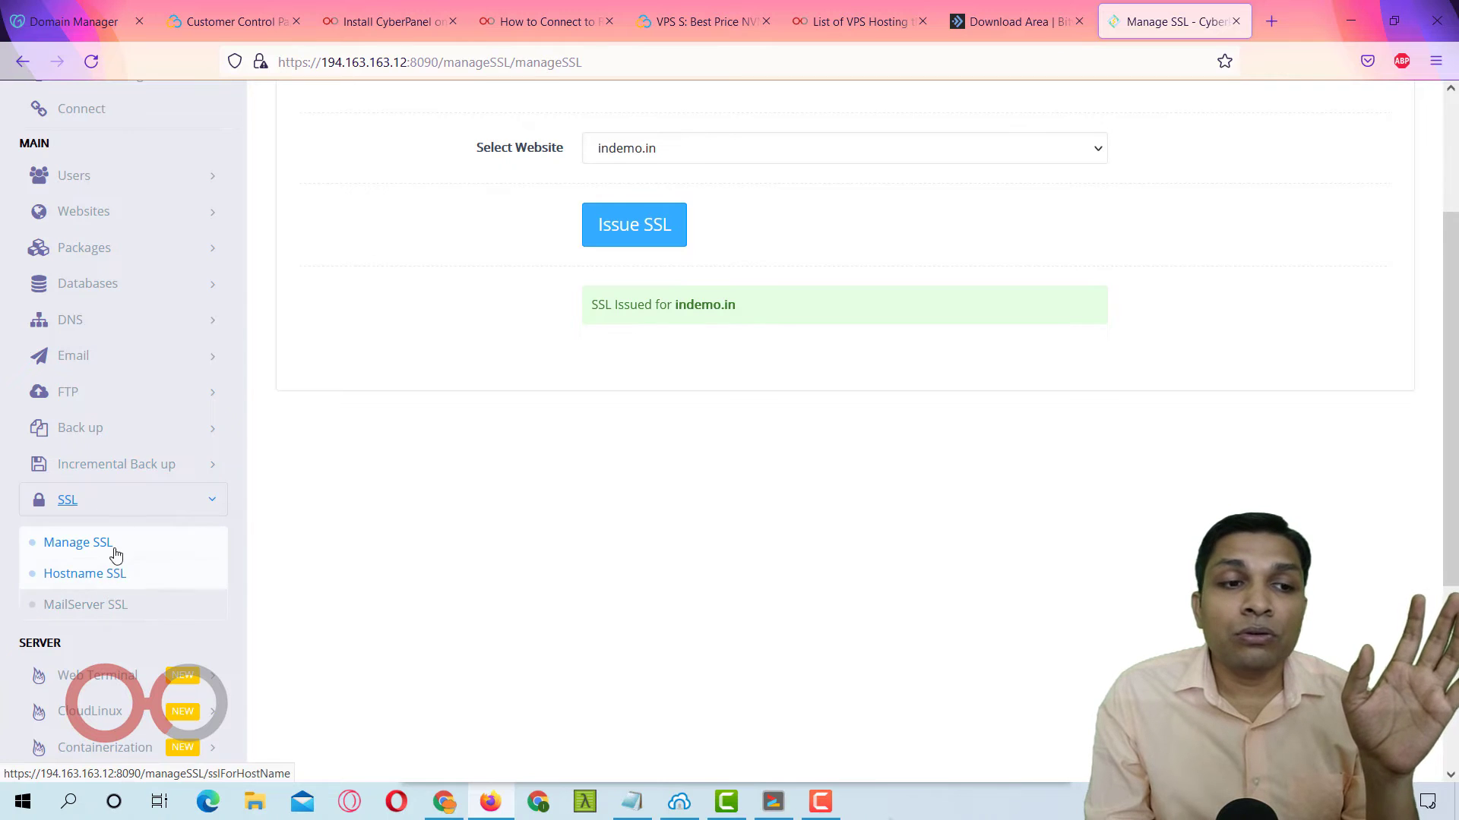
Issue hostname SSL for mail.indemo.in, correcting the initial indemo.in selection.
left_click(116, 574)
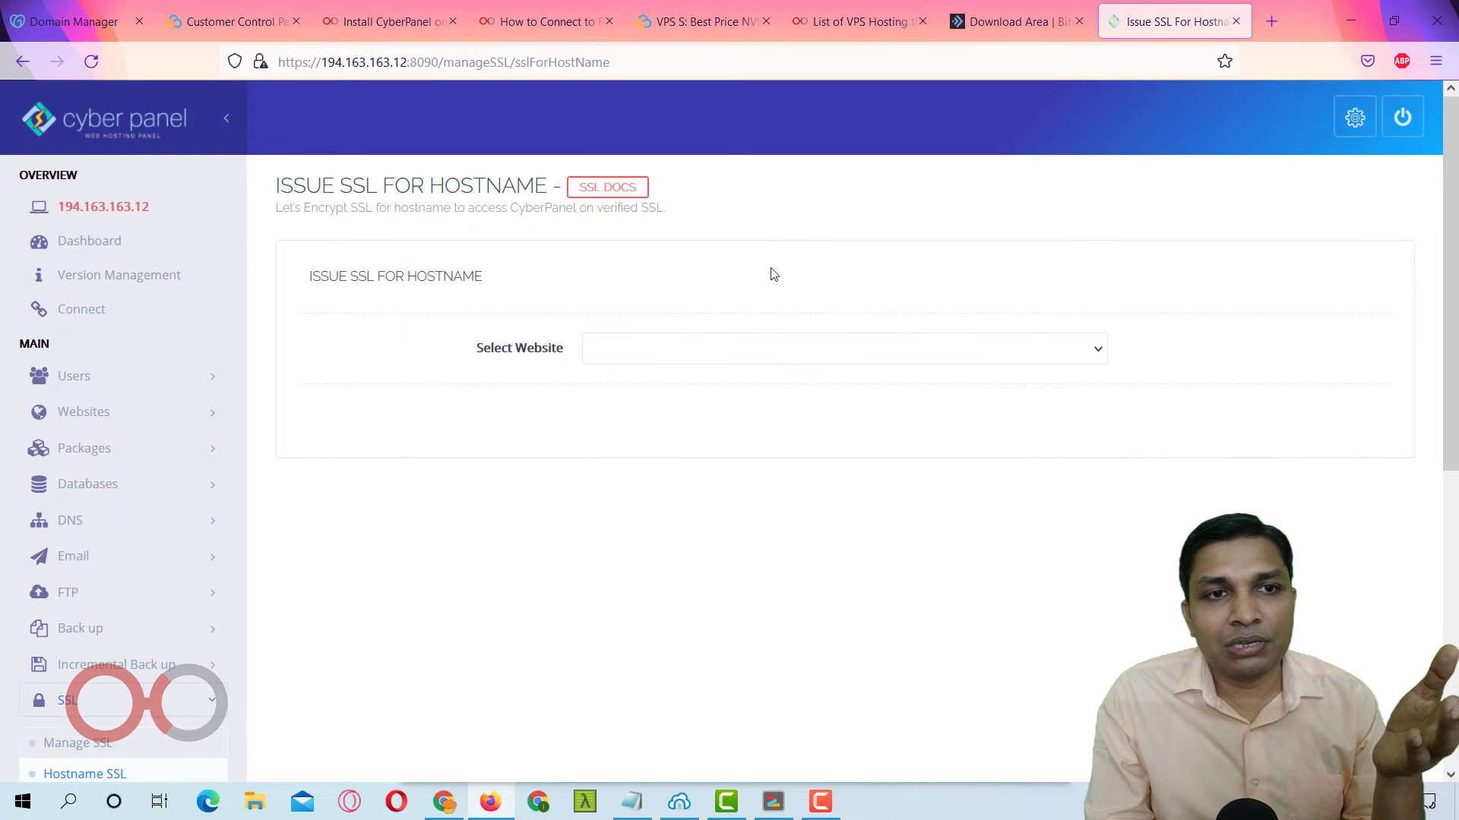
left_click(667, 357)
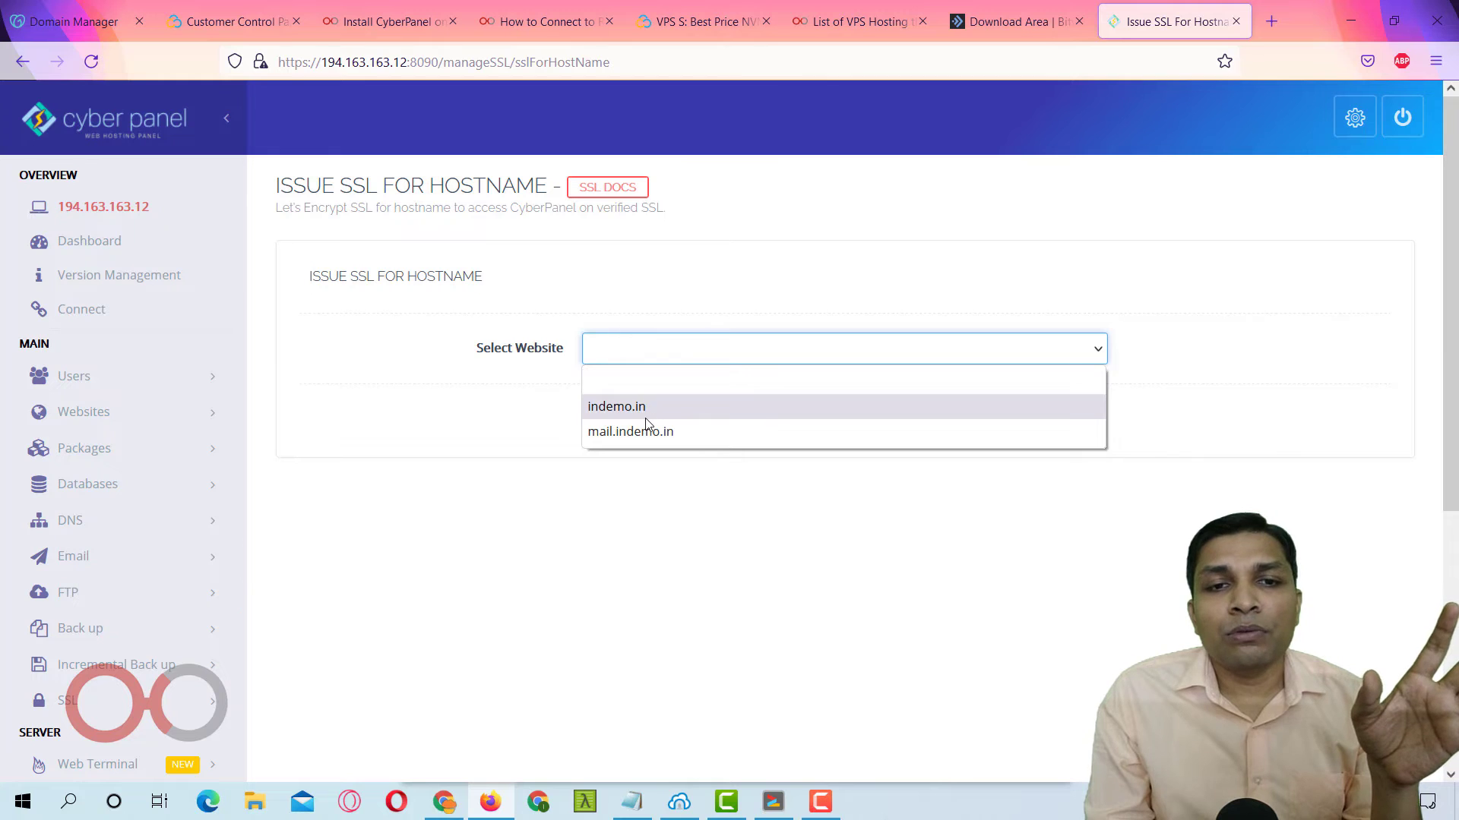
left_click(663, 411)
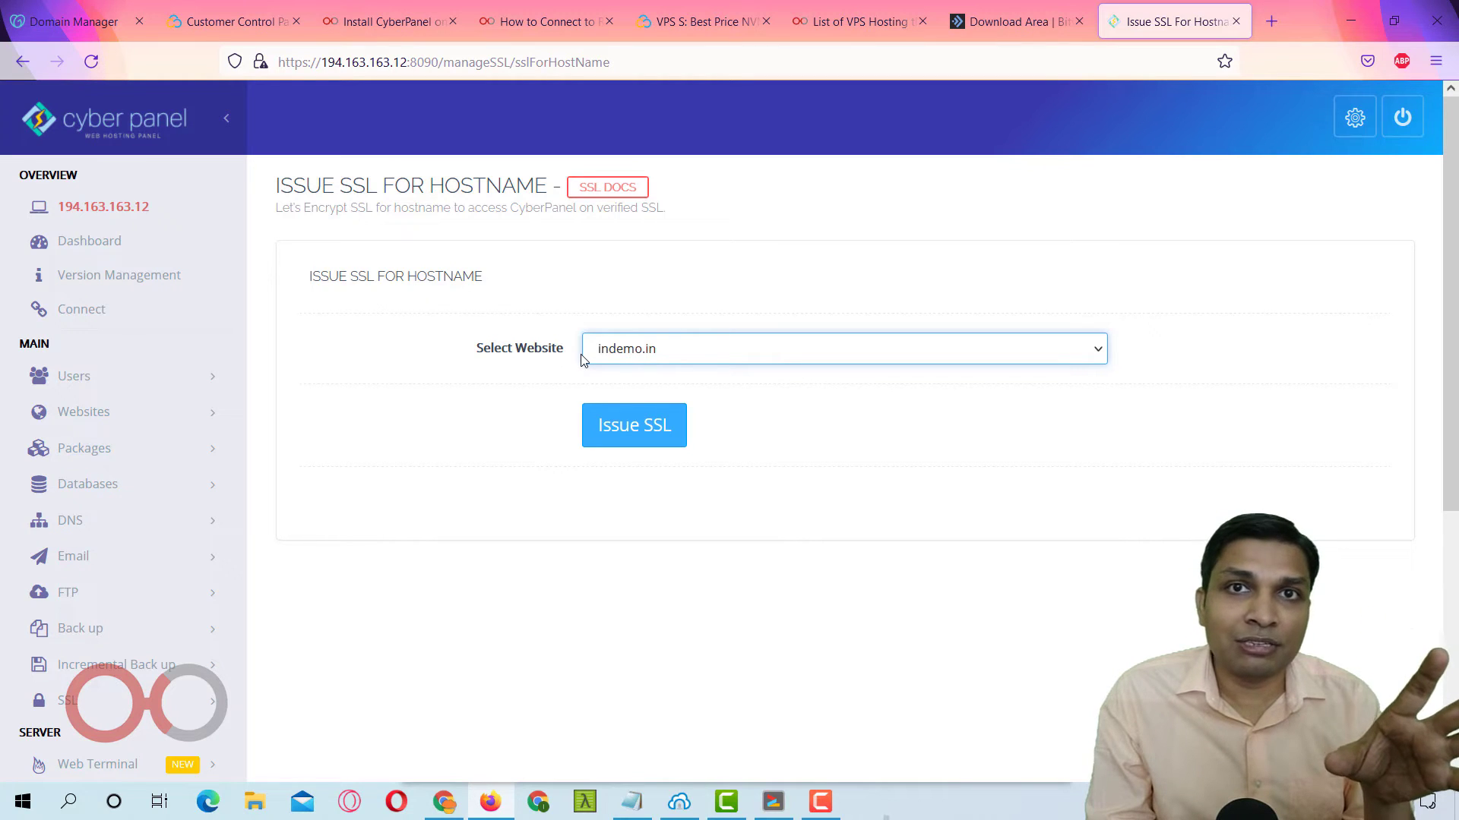
left_click(611, 360)
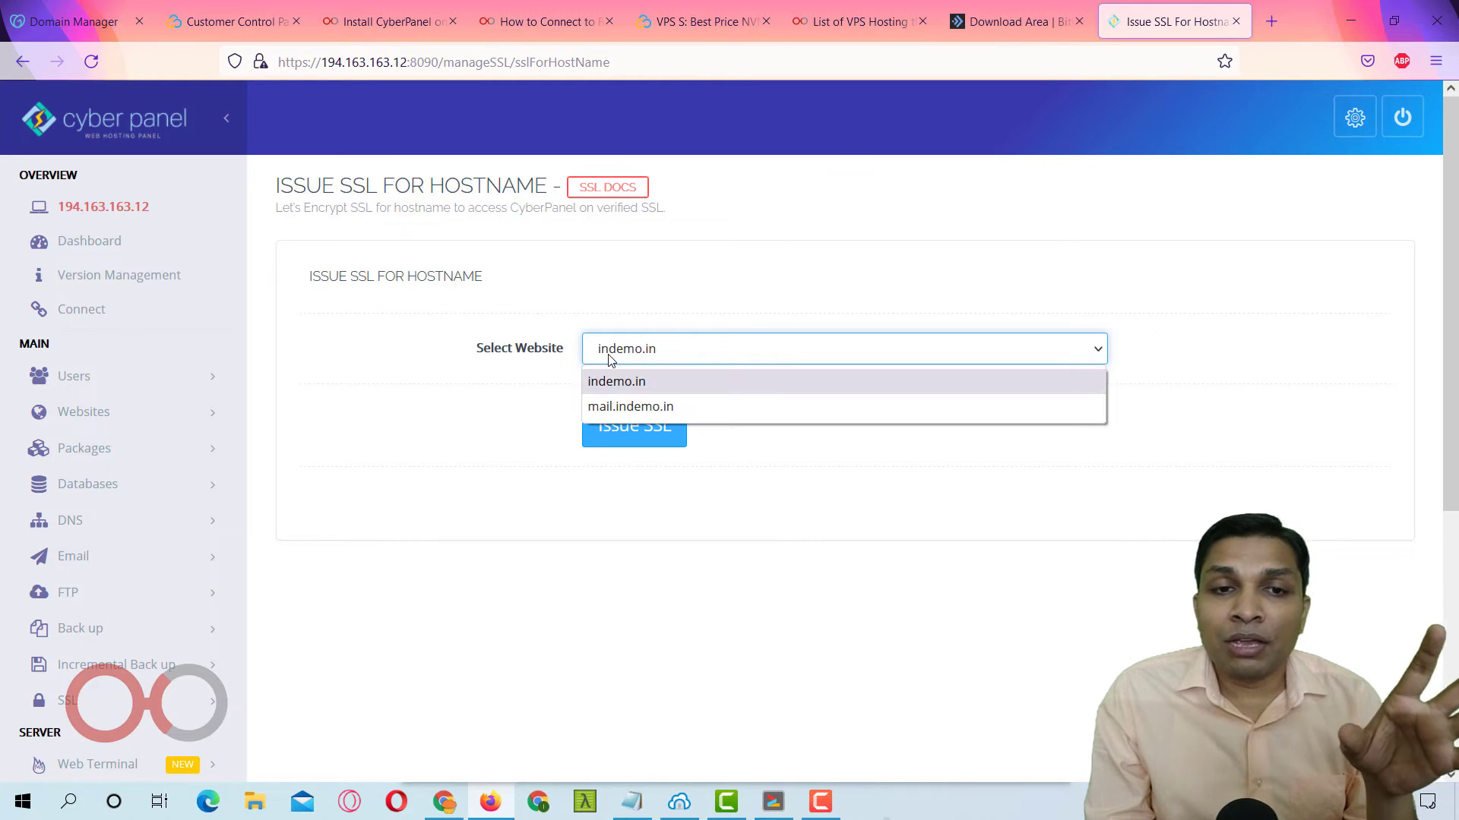
left_click(635, 408)
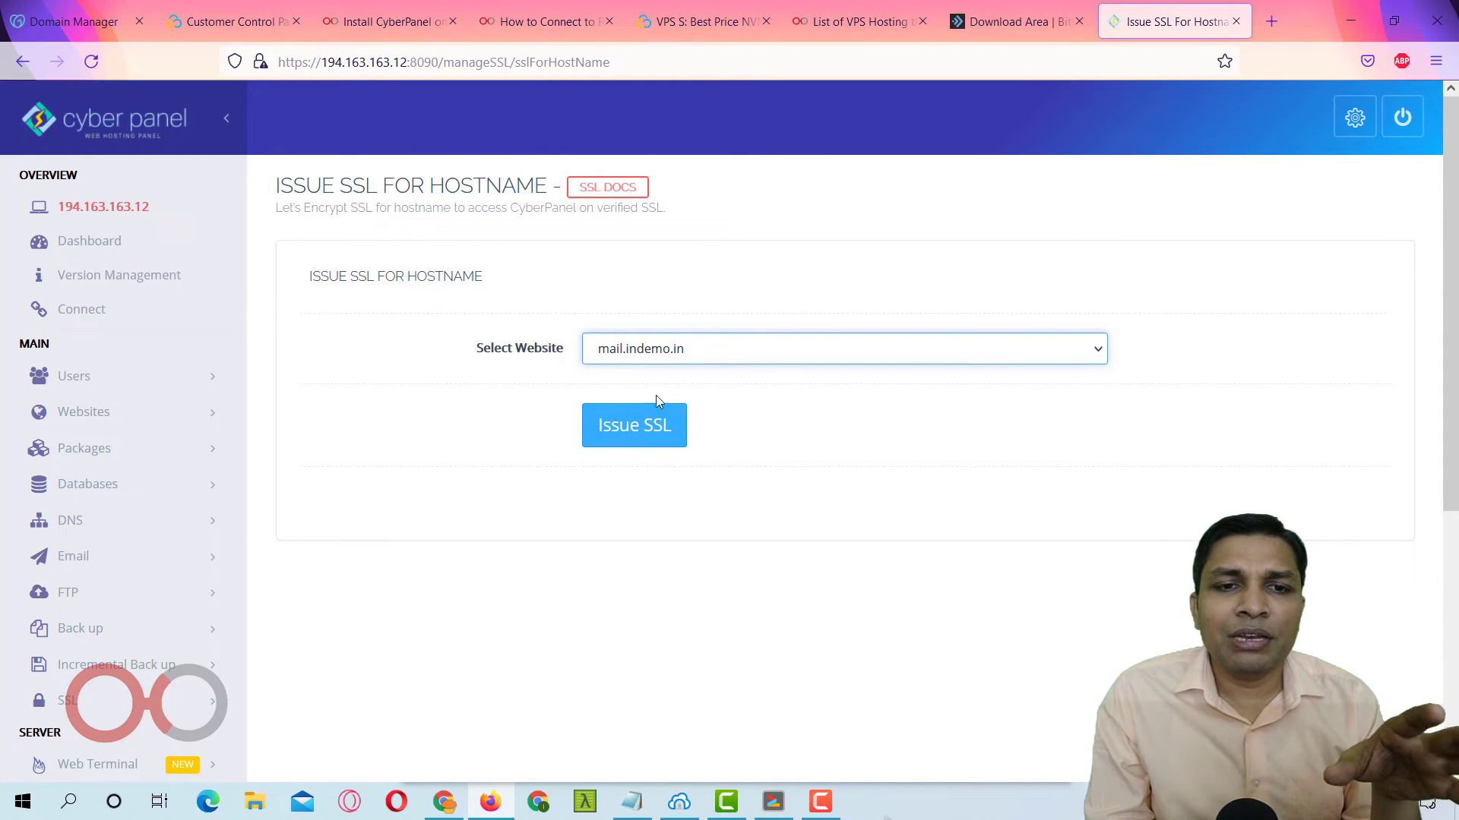
left_click(638, 434)
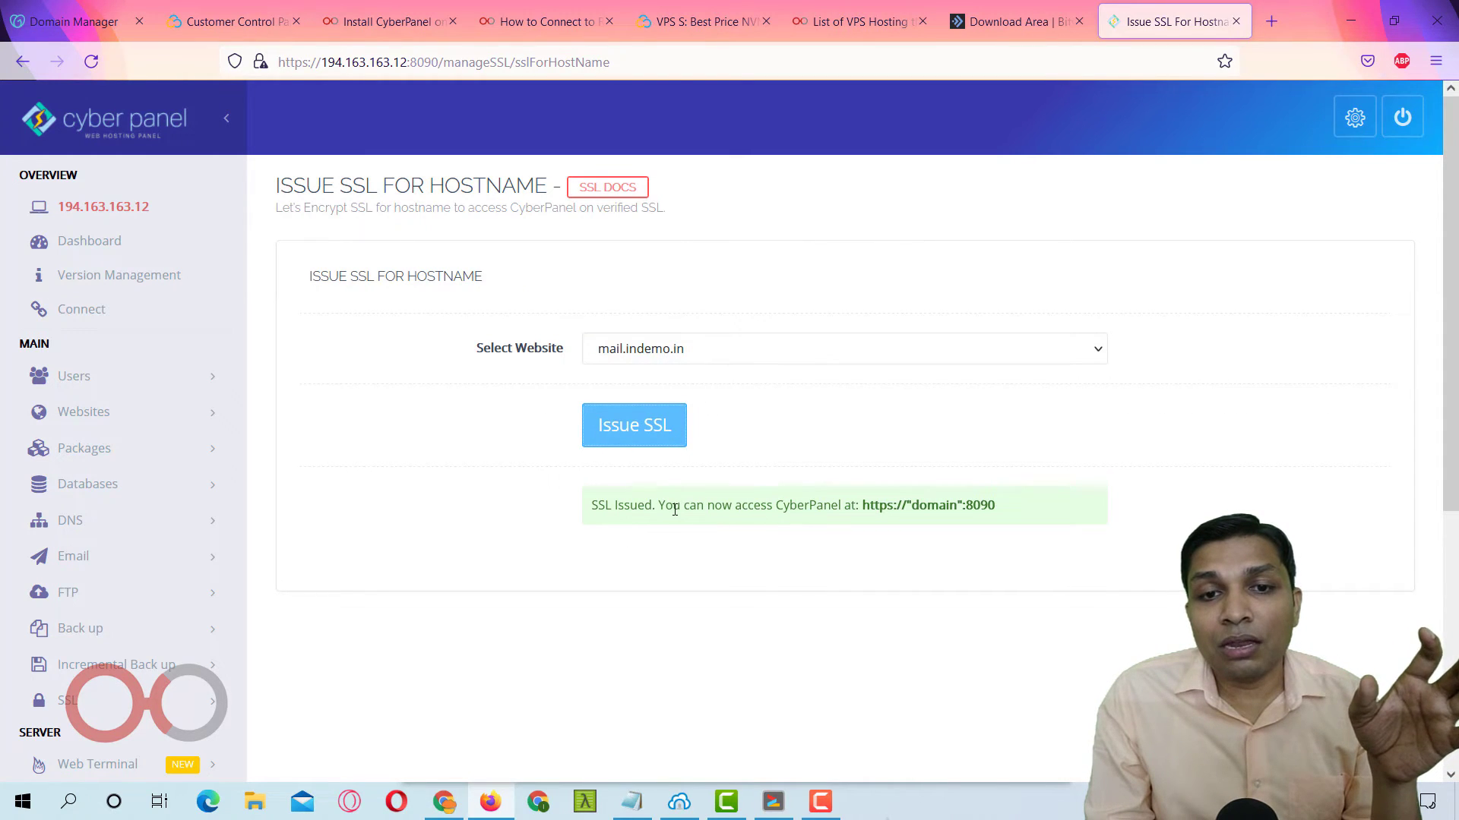
left_click_drag(674, 509, 982, 521)
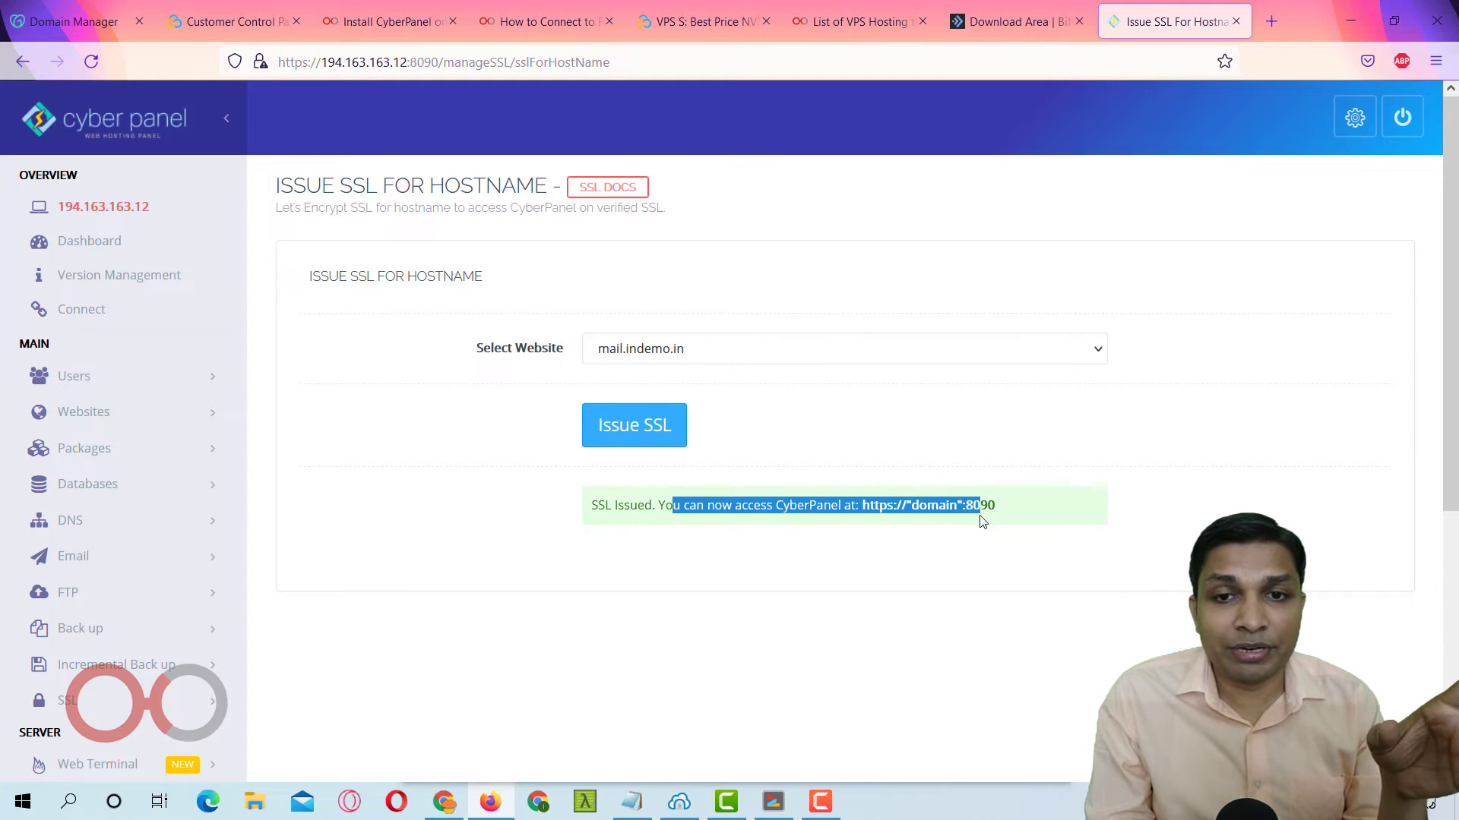
left_click(910, 508)
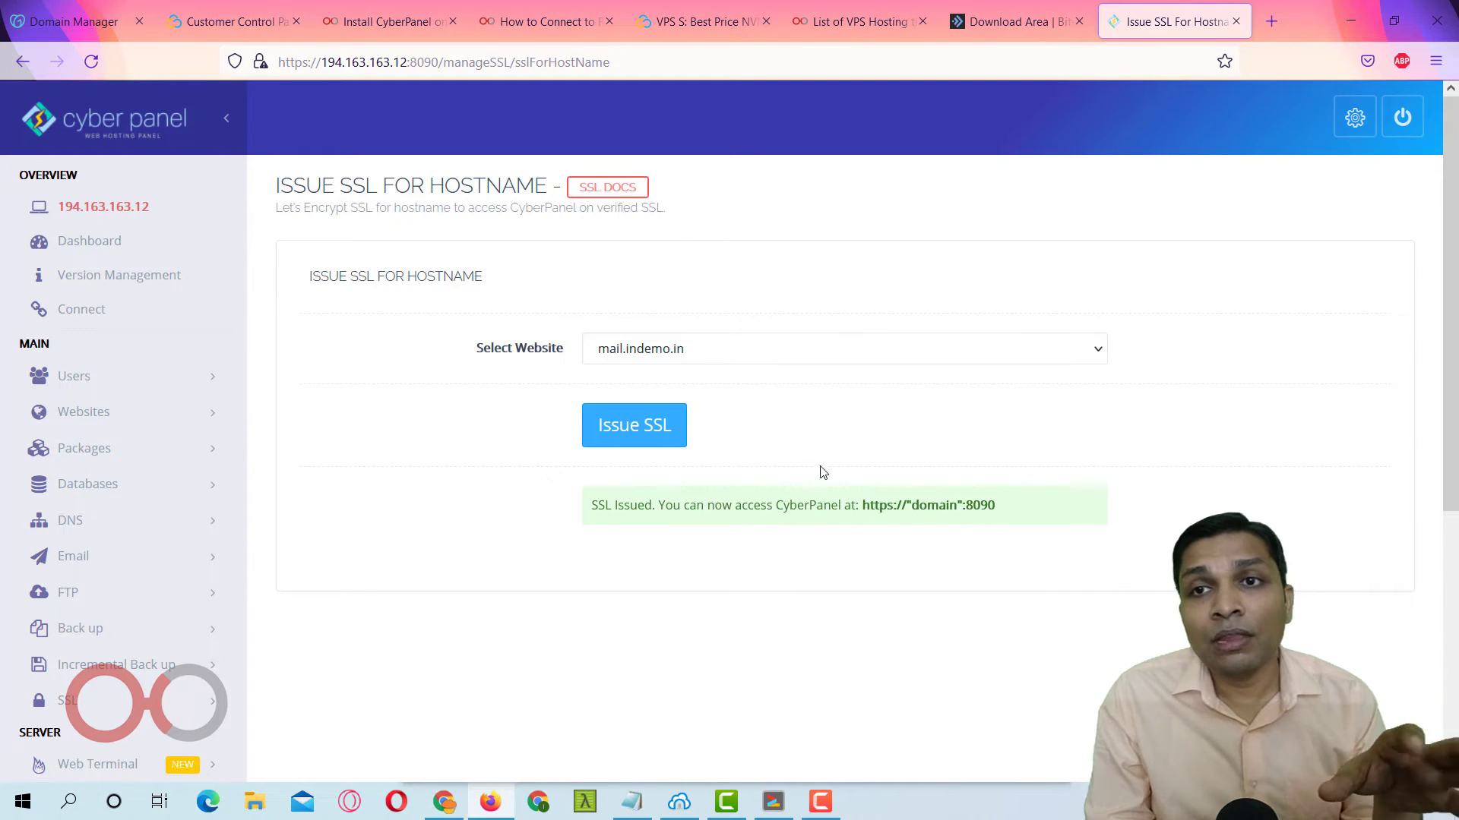
Load mail.indemo.in:8090 in a new tab, log in as admin, and decline saving the login.
left_click(1266, 21)
type("mail.i")
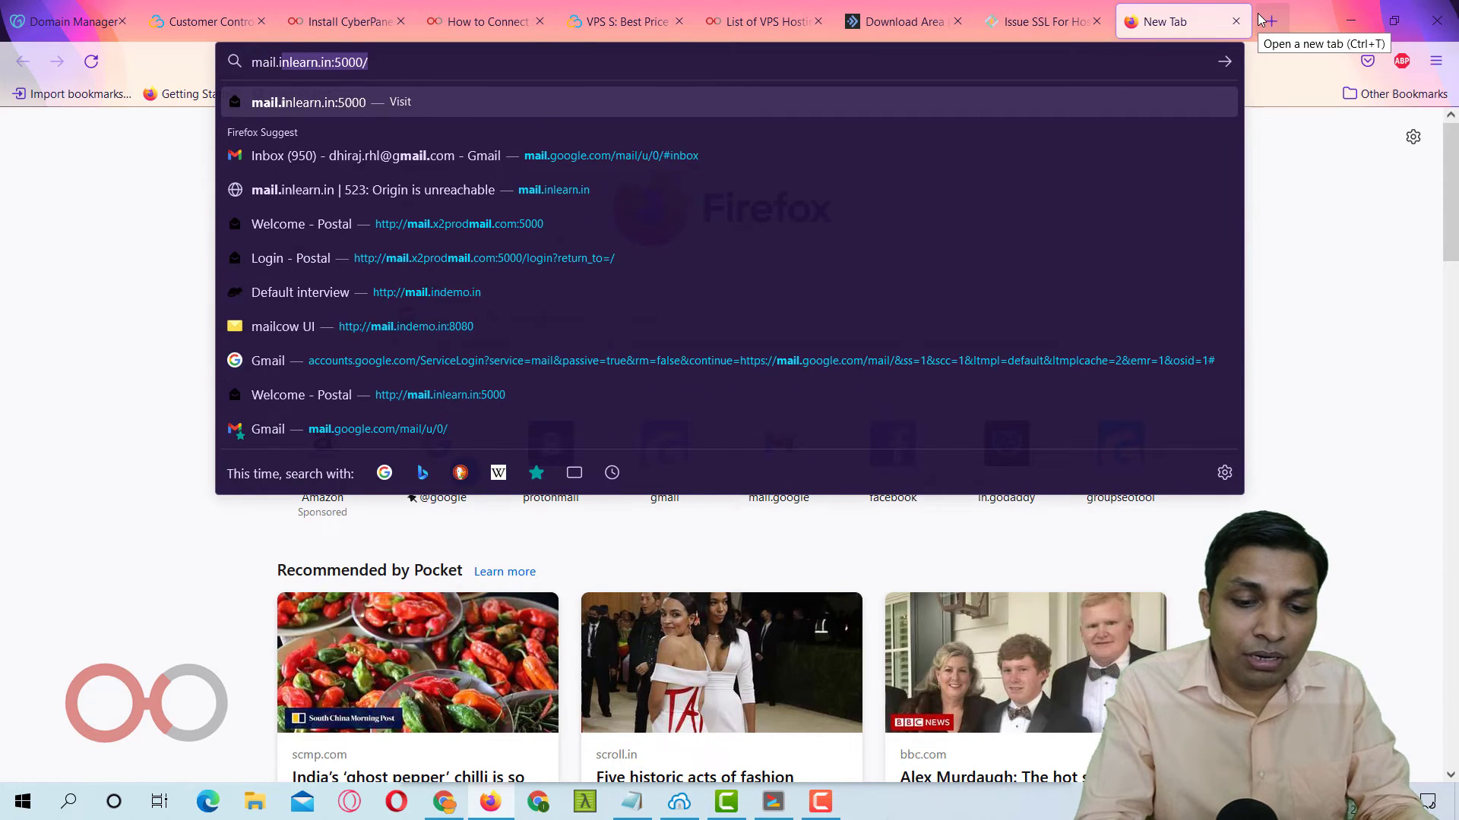
type("ndemo.in")
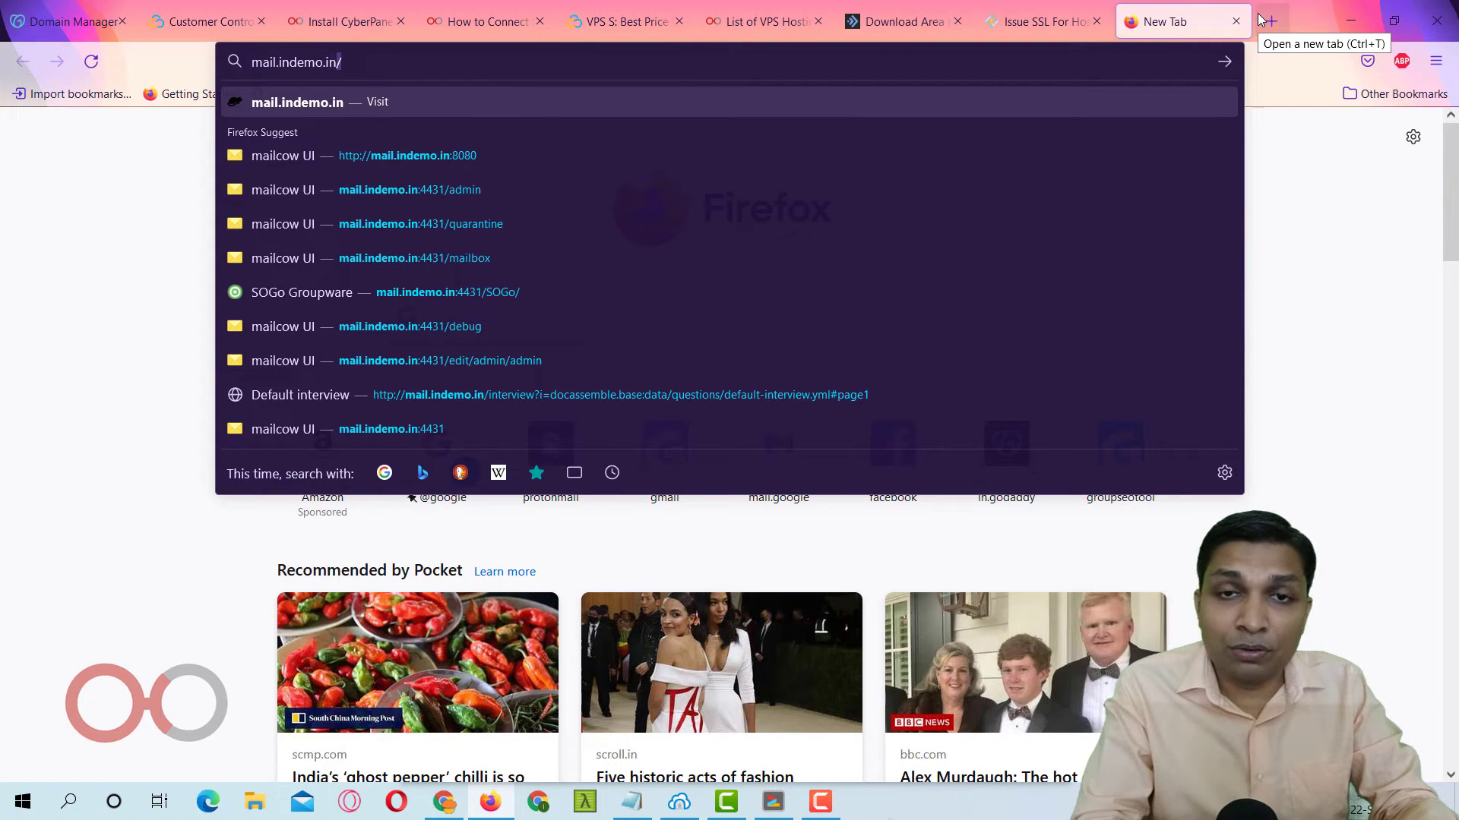
type(":")
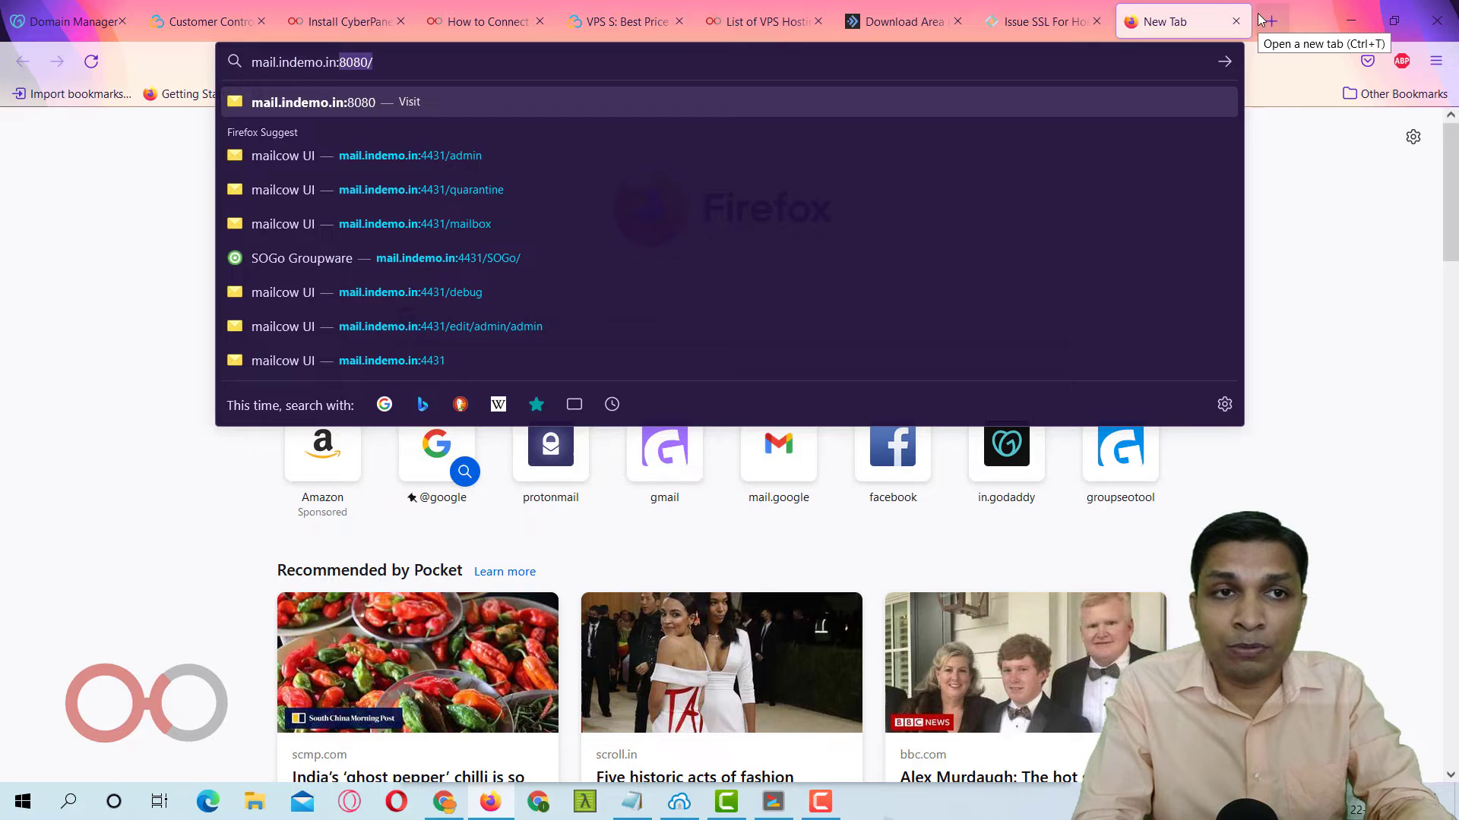
type("8090")
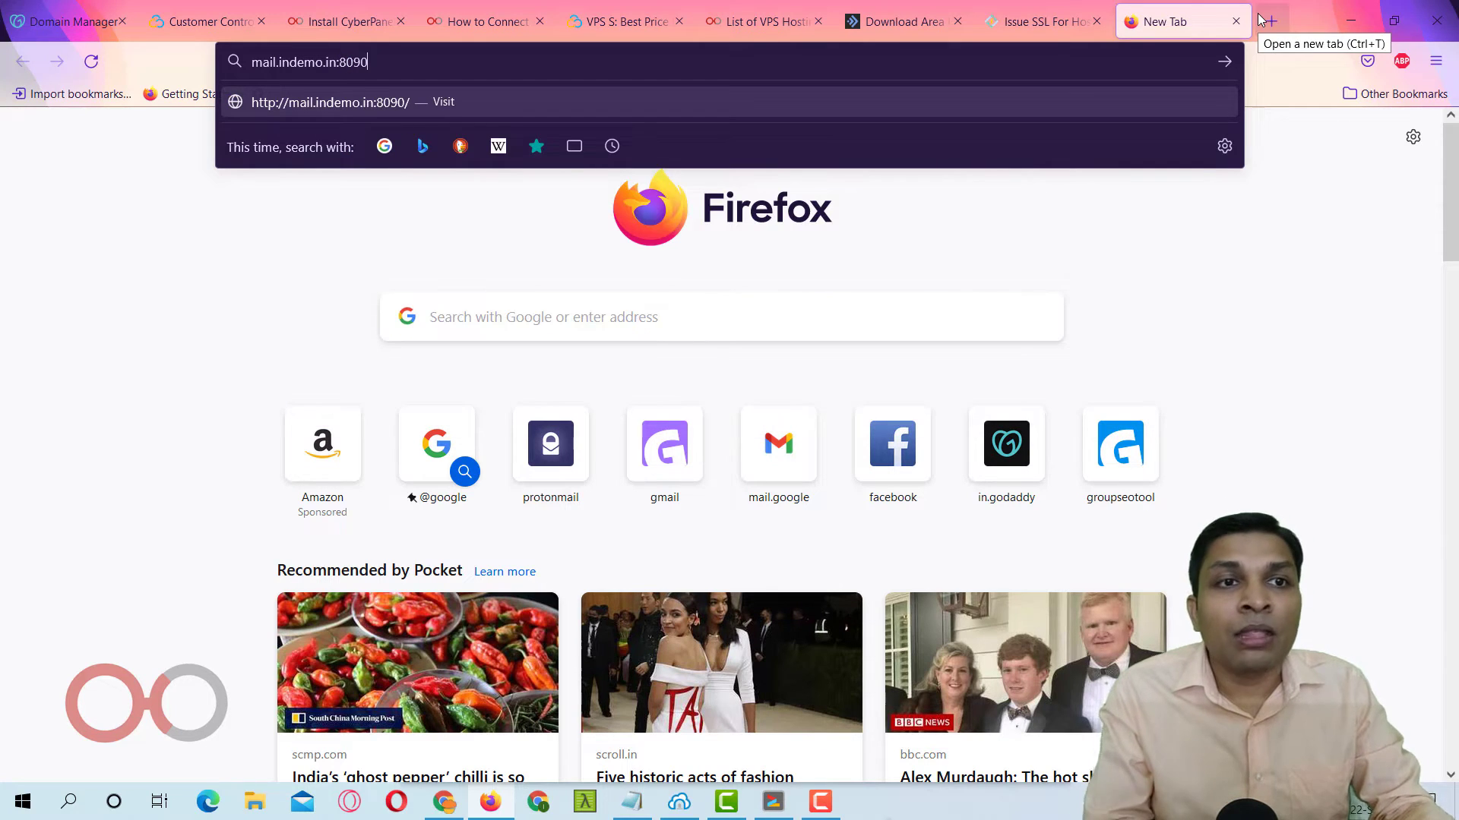
key("Return")
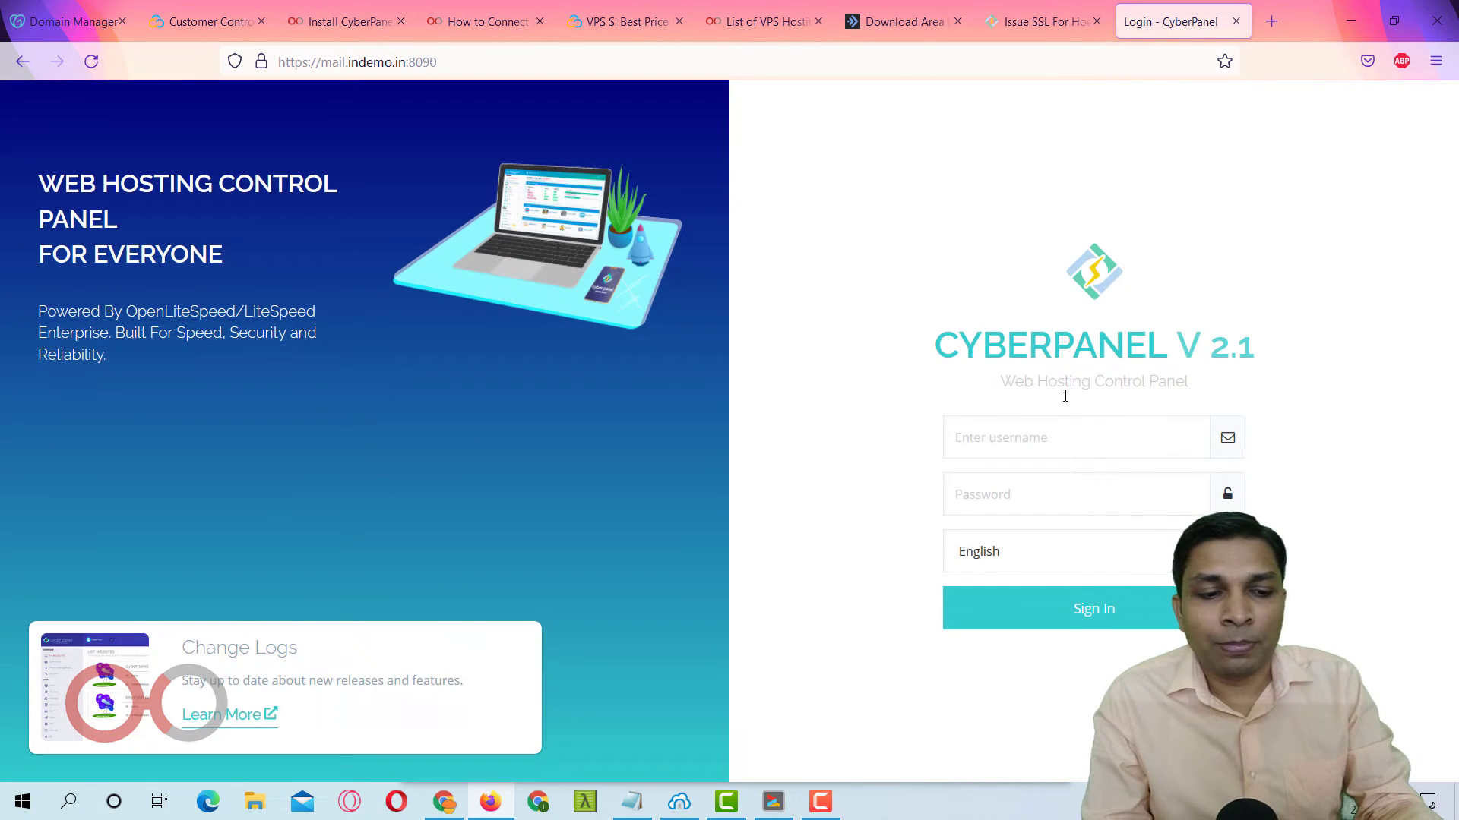
left_click(1053, 427)
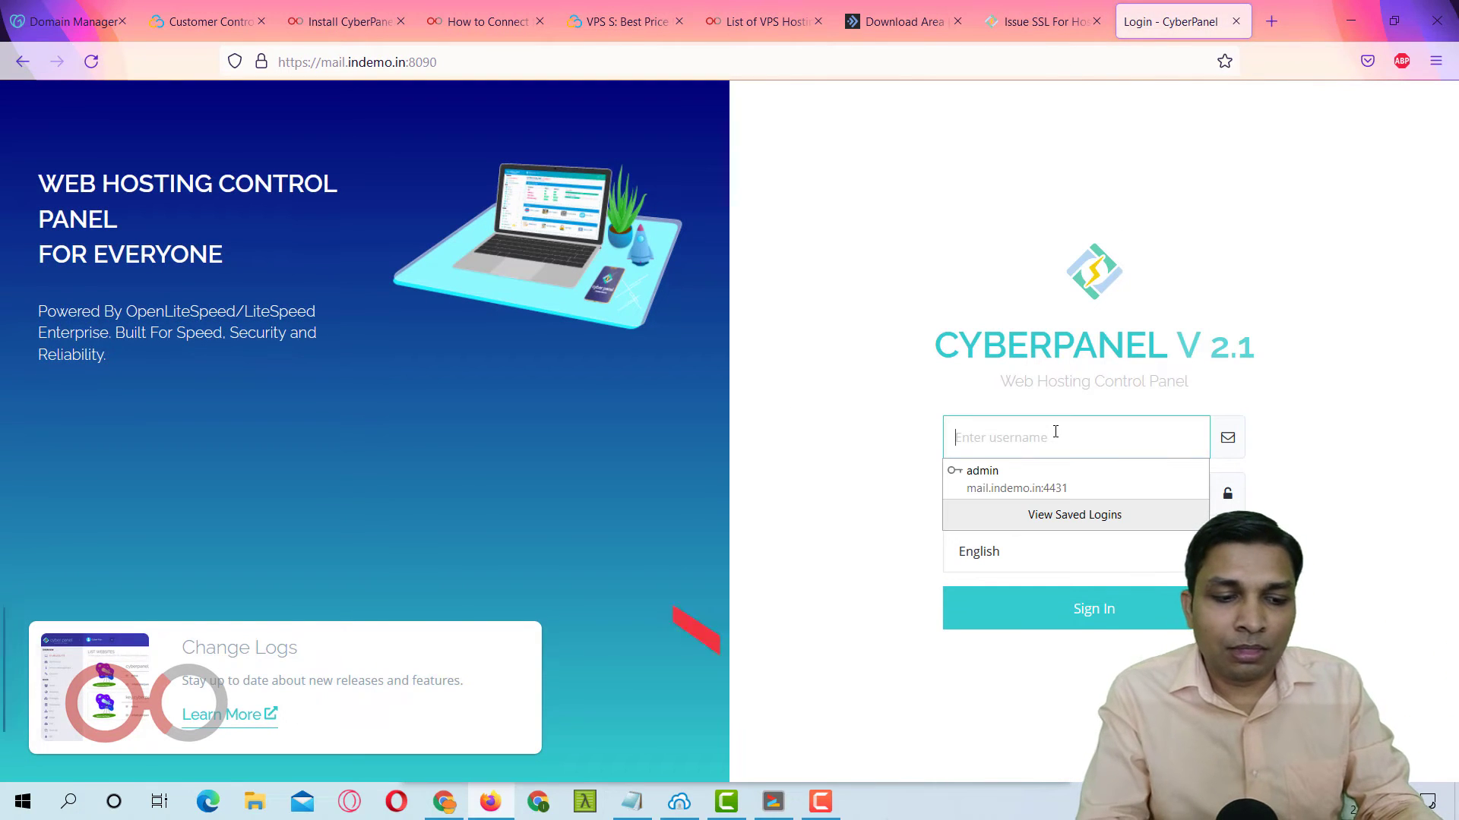
type("a")
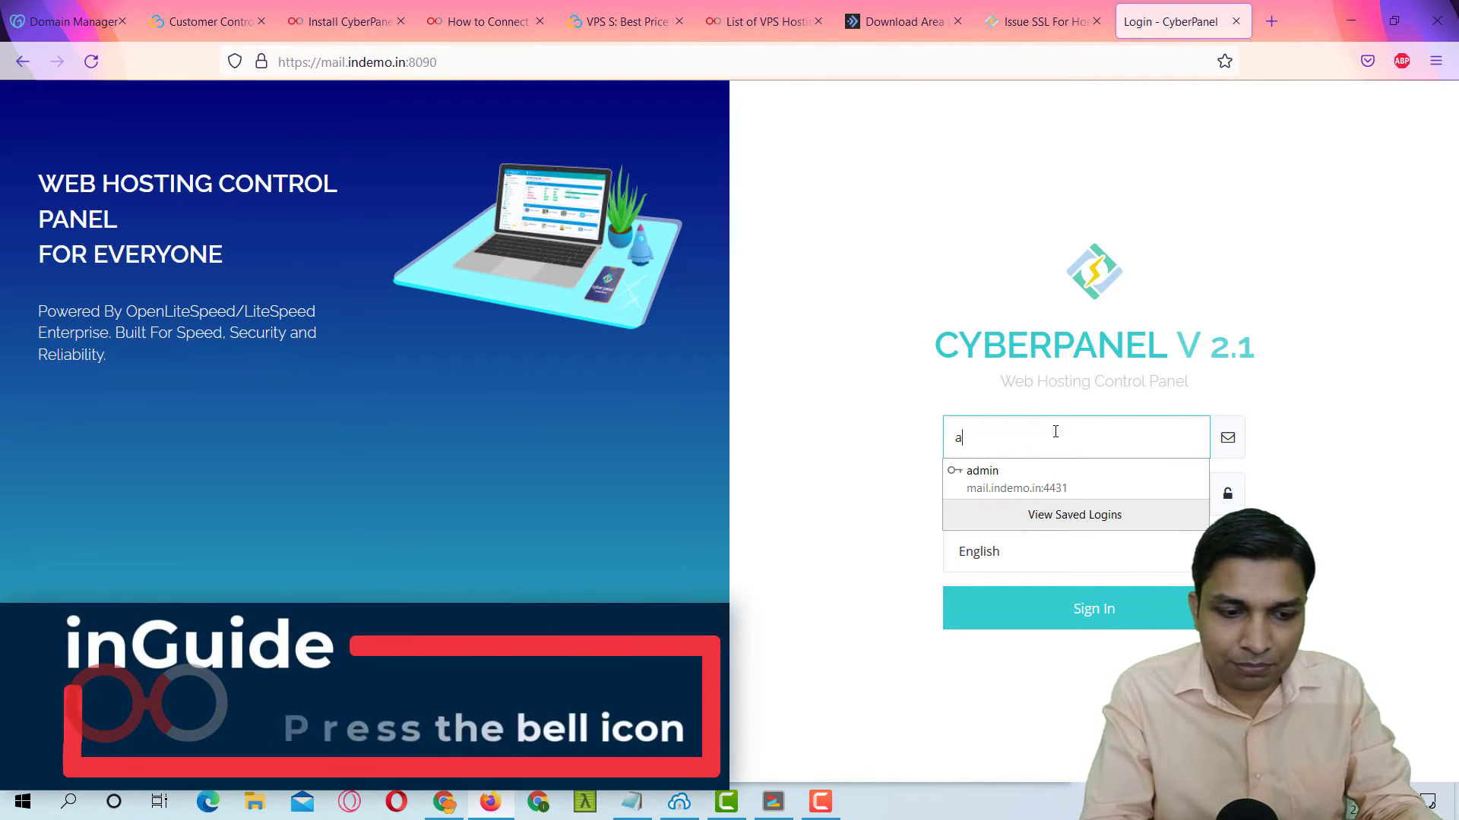
type("dmin")
key("Tab")
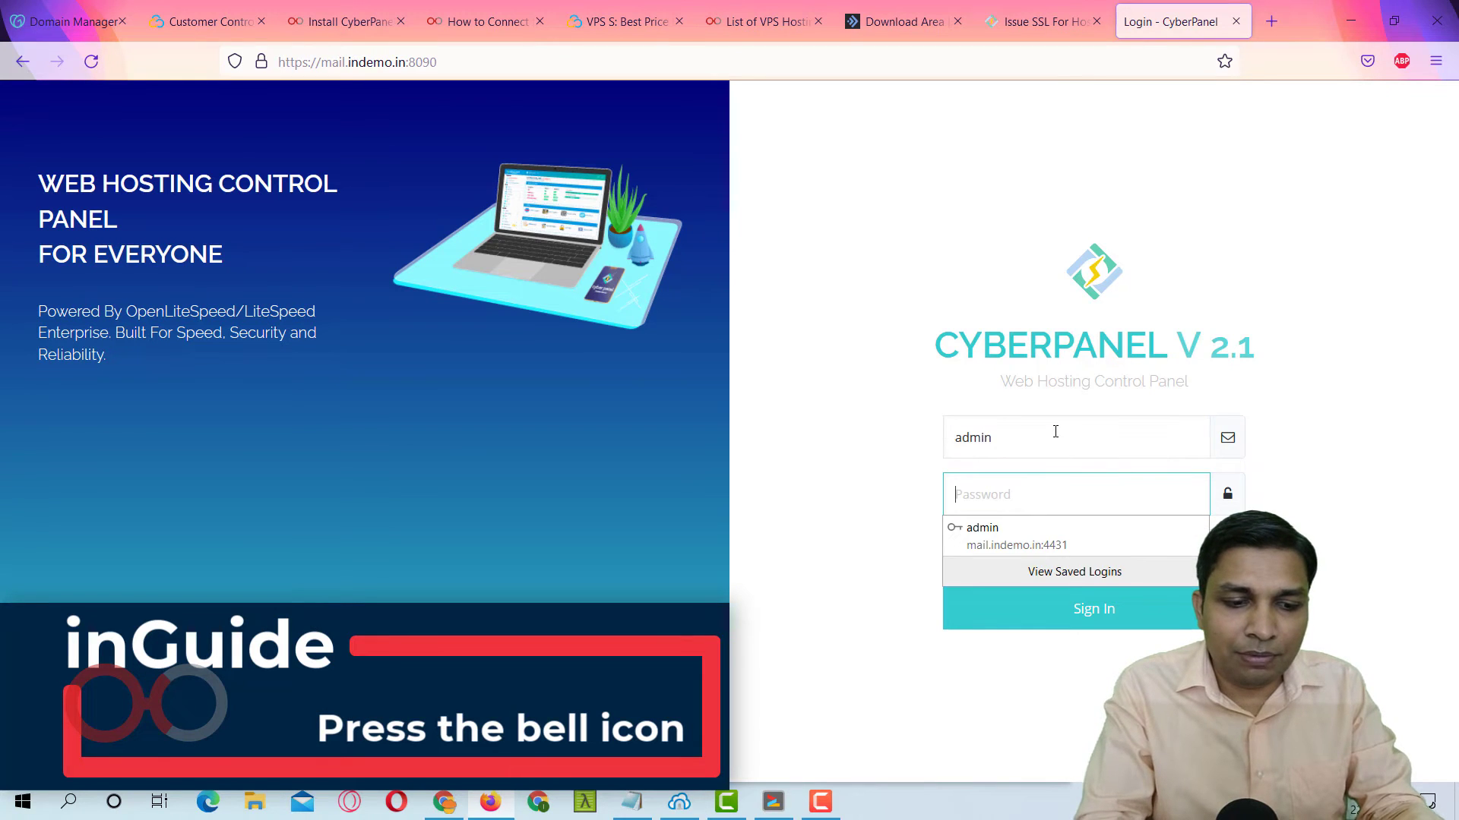
type("**")
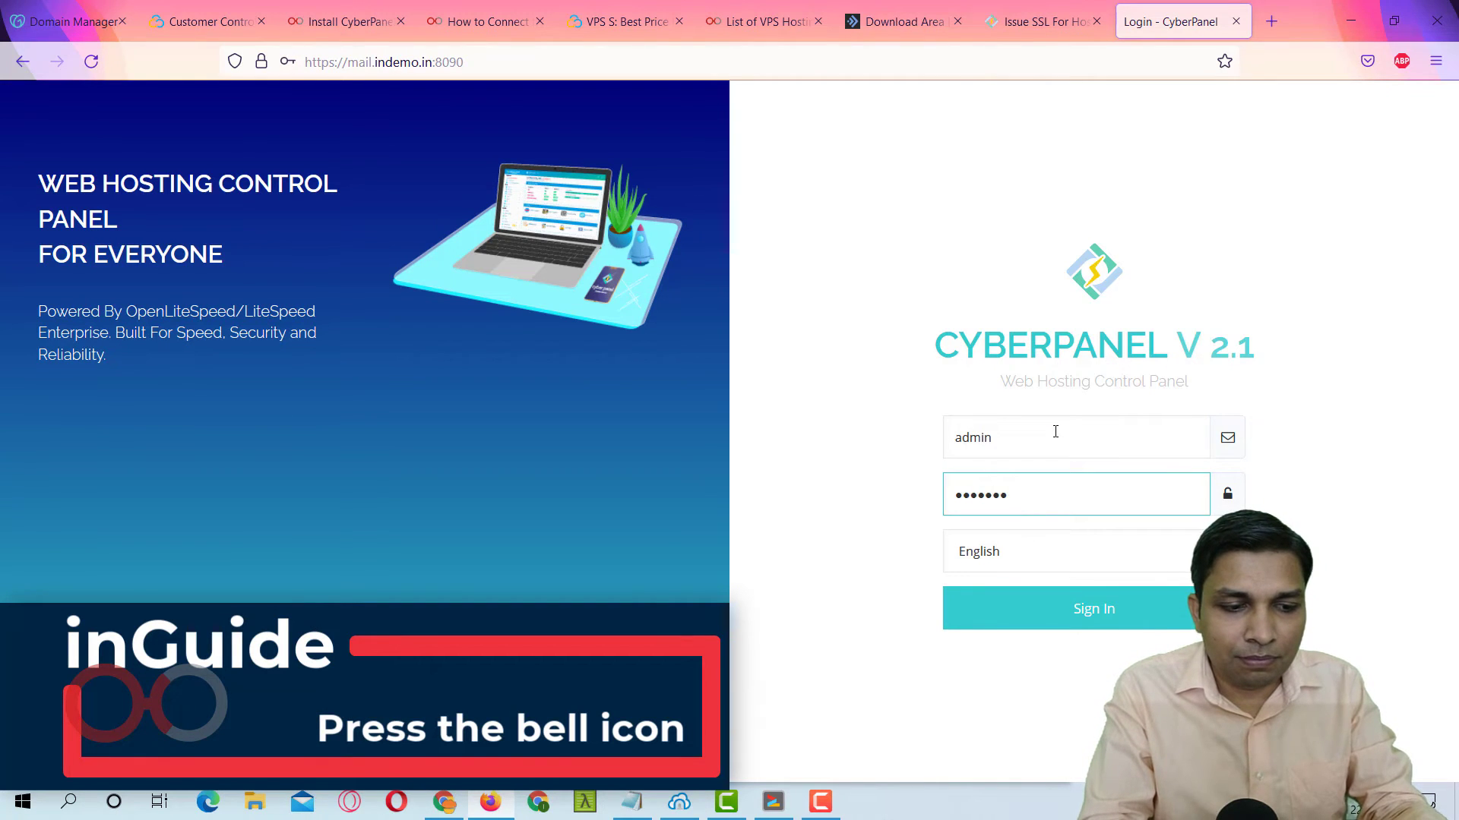
key("Return")
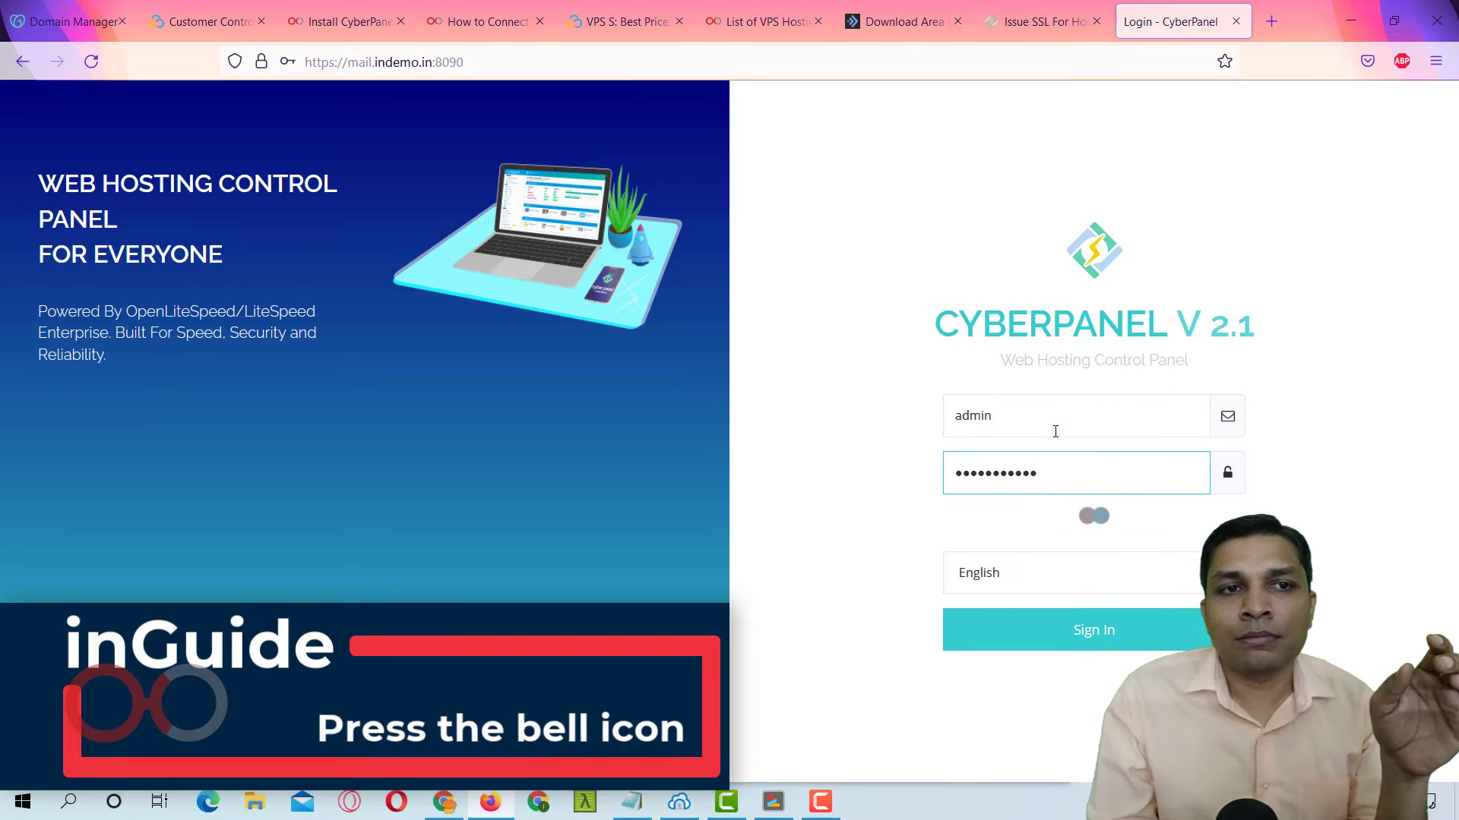
left_click(540, 299)
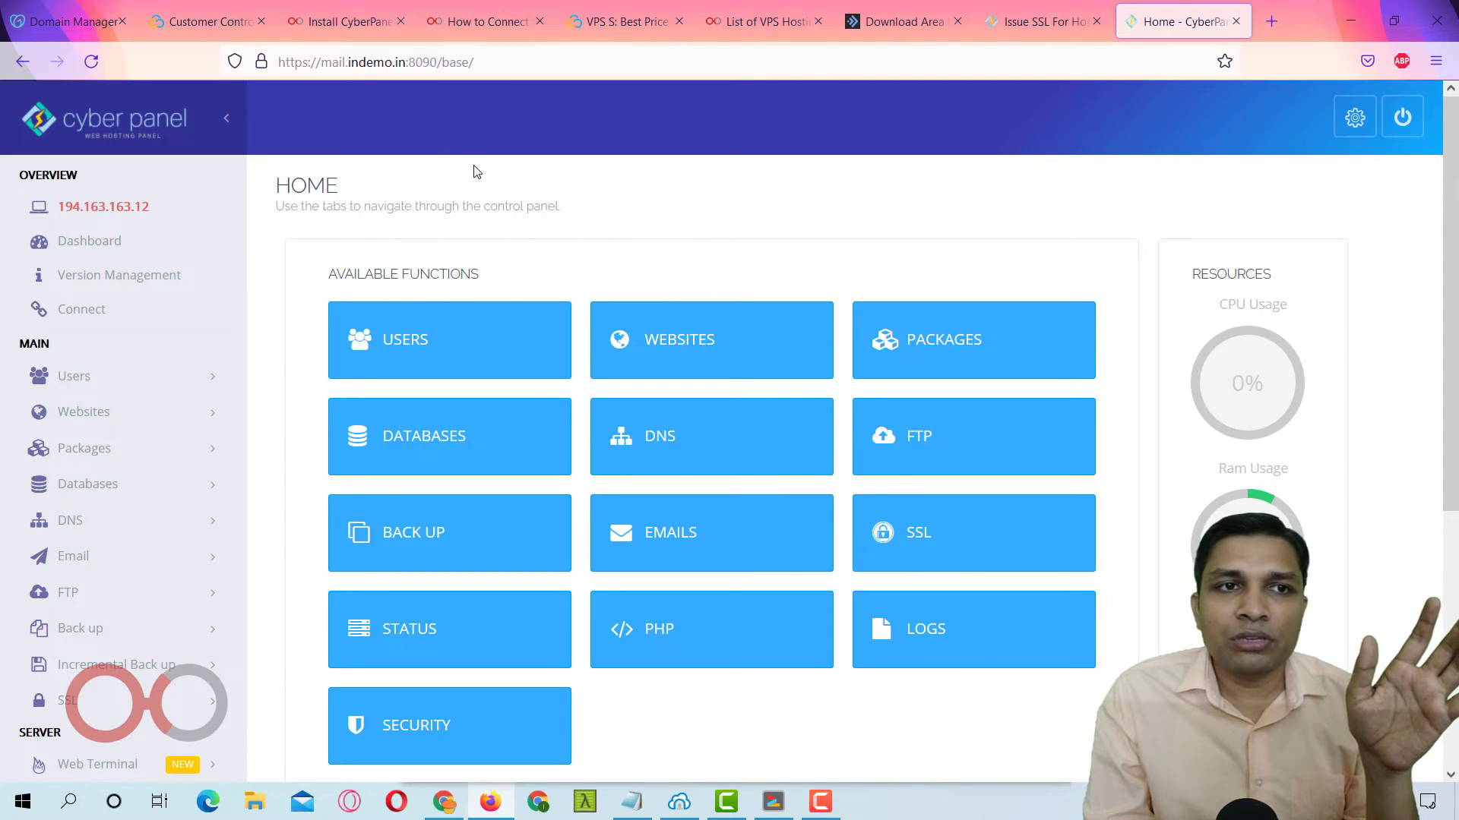
Check which authority verified the site's certificate, then return to the hostname SSL page.
left_click(262, 61)
left_click(423, 137)
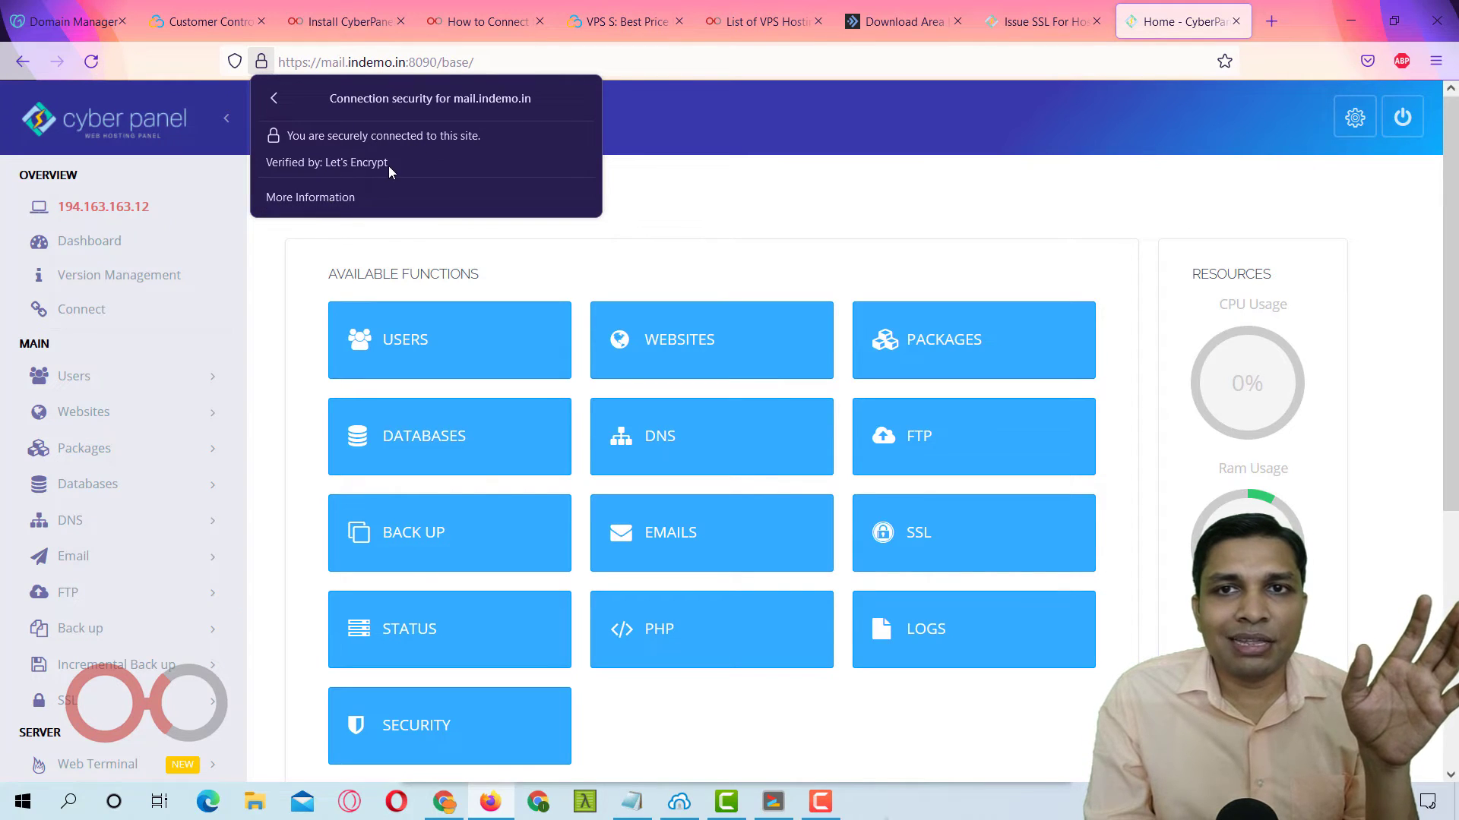
left_click(1034, 34)
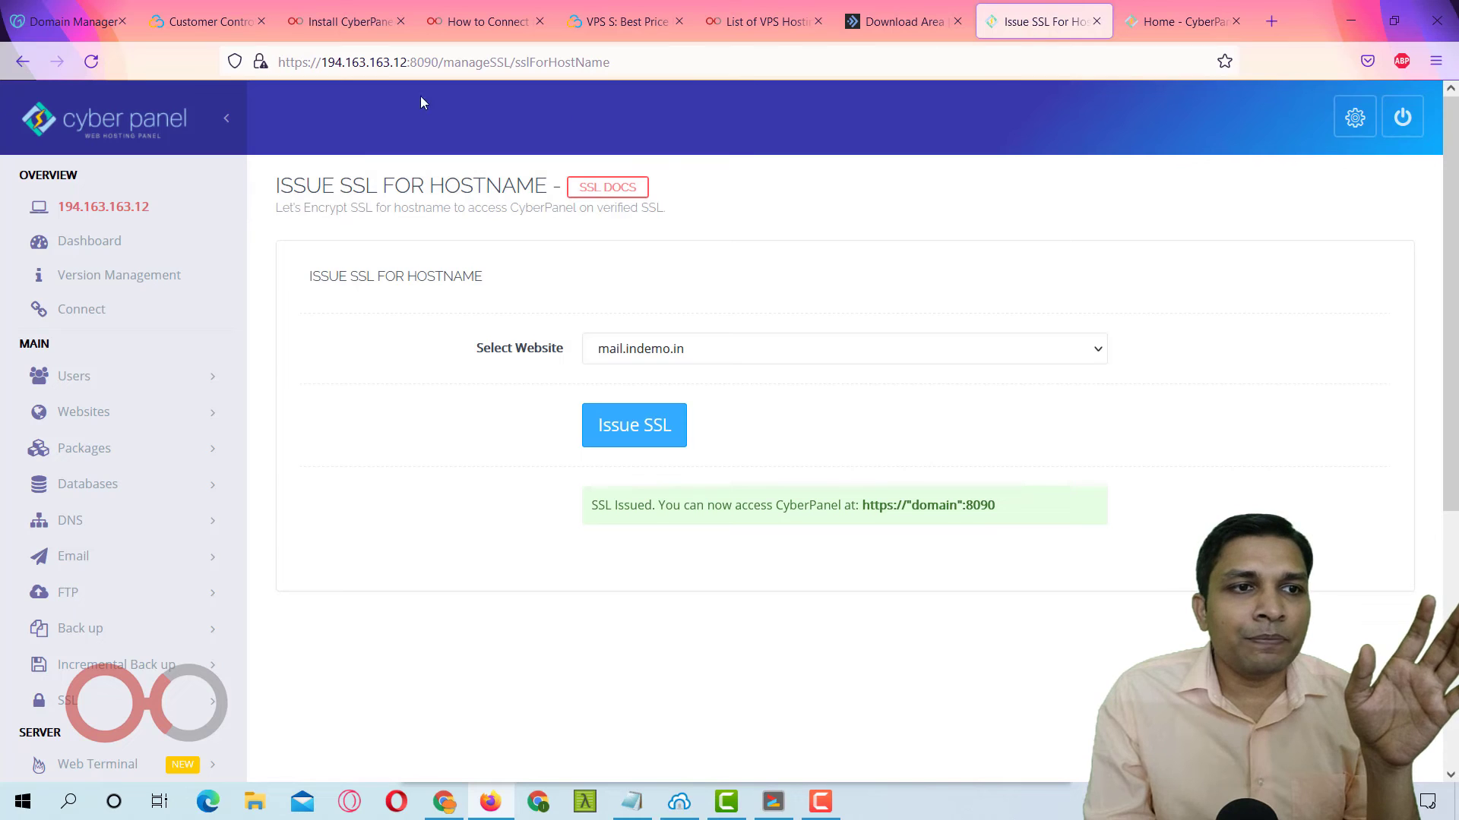
Return to the panel dashboard and accept the certificate warning risk to continue.
left_click(99, 243)
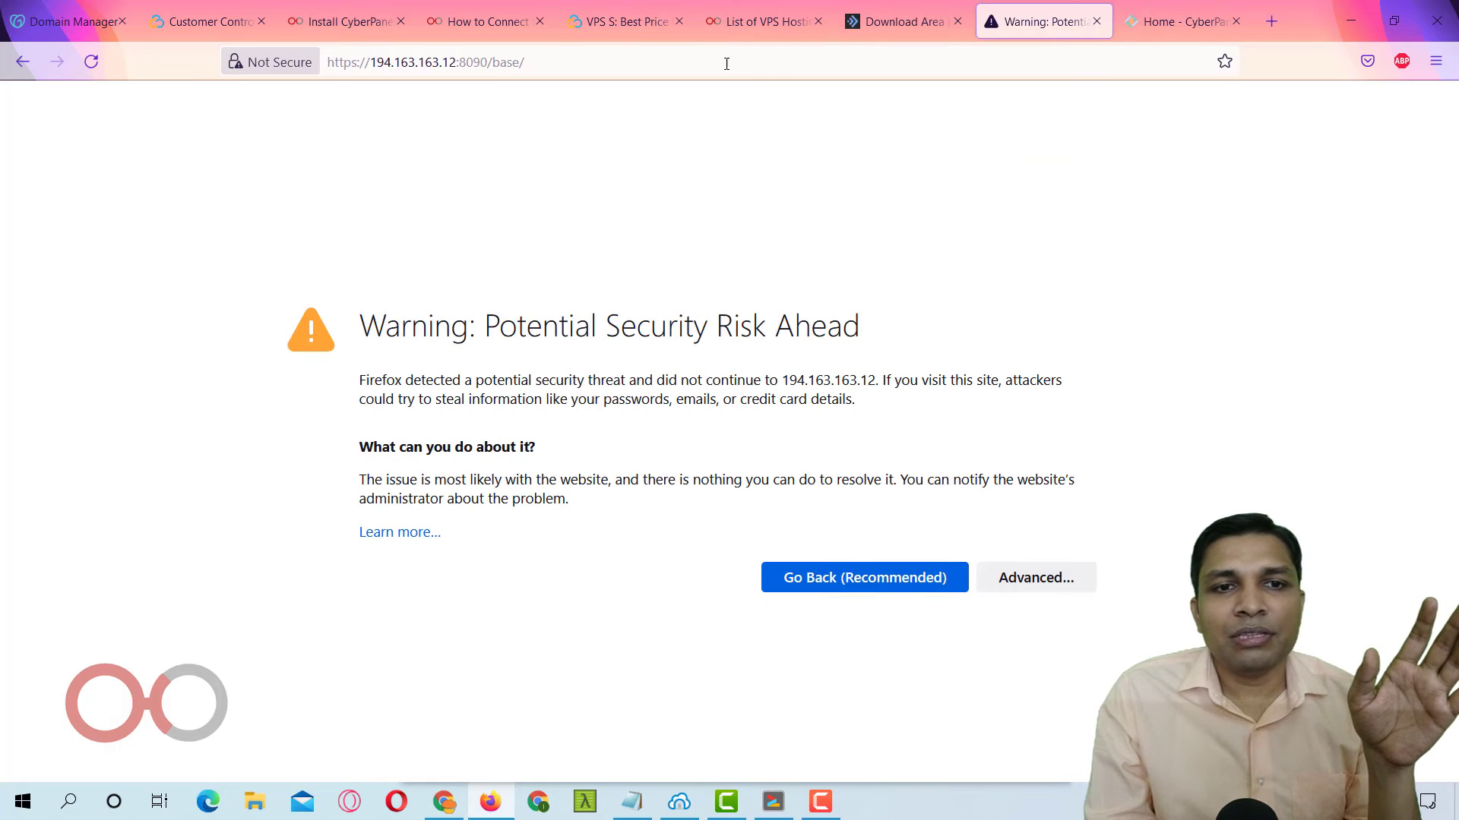
left_click_drag(375, 327, 897, 309)
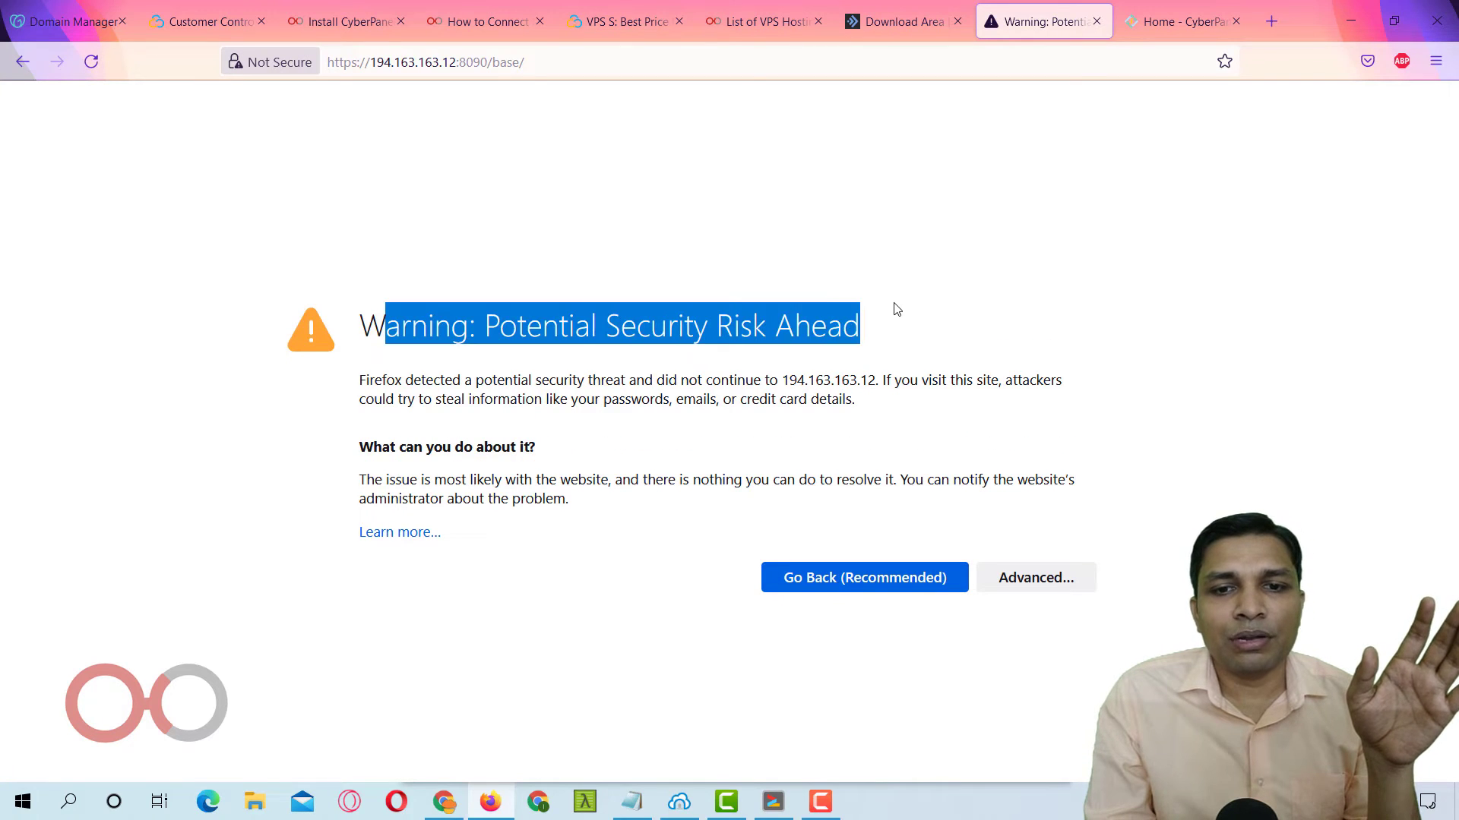
left_click(1032, 580)
scroll(1002, 669, "down", 2)
left_click(1002, 705)
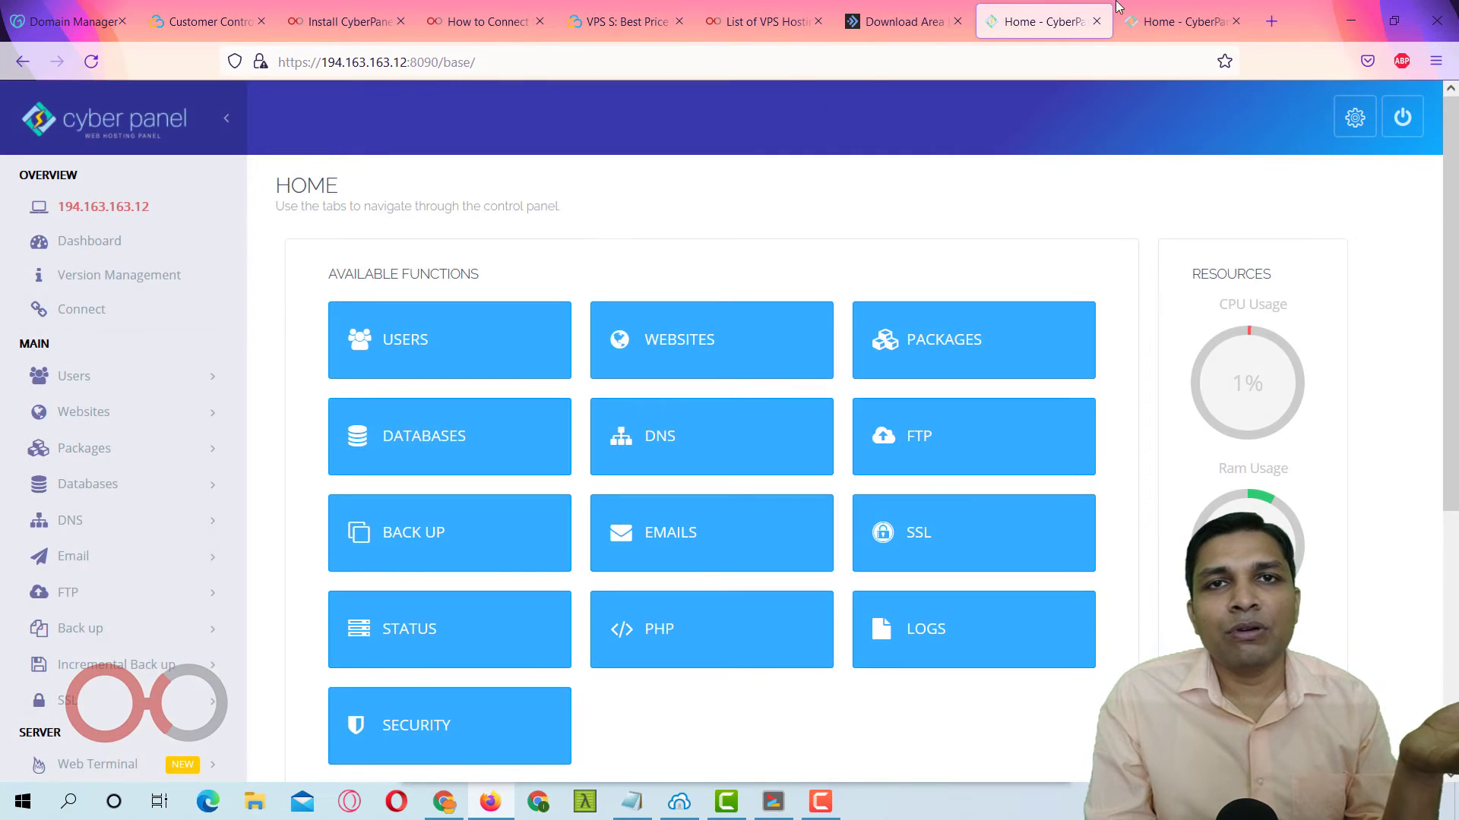
Compare the two CyberPanel tabs' security status and close the insecure 194.163.163.12:8090 tab.
left_click(1153, 21)
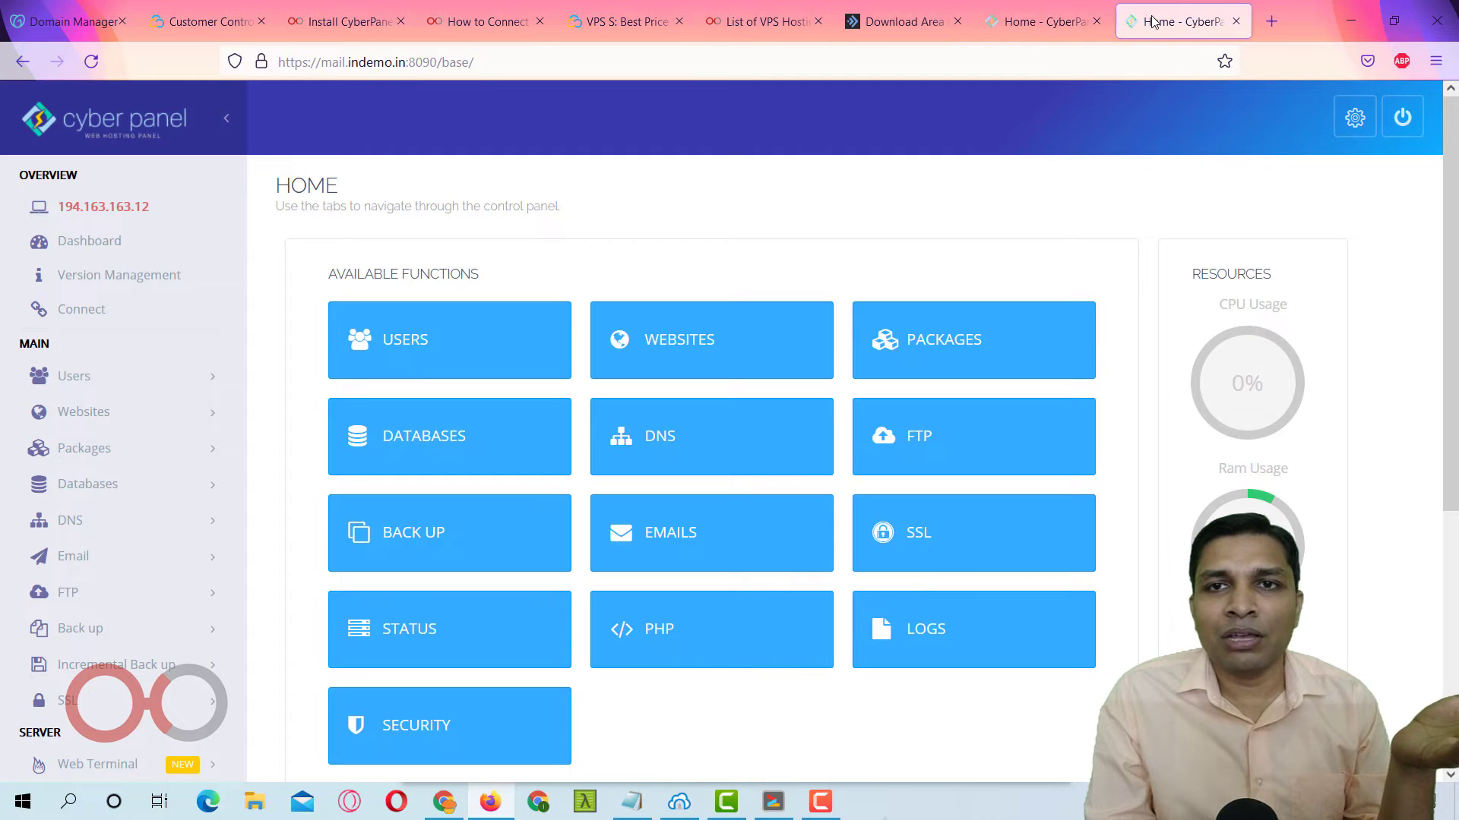
left_click(1026, 37)
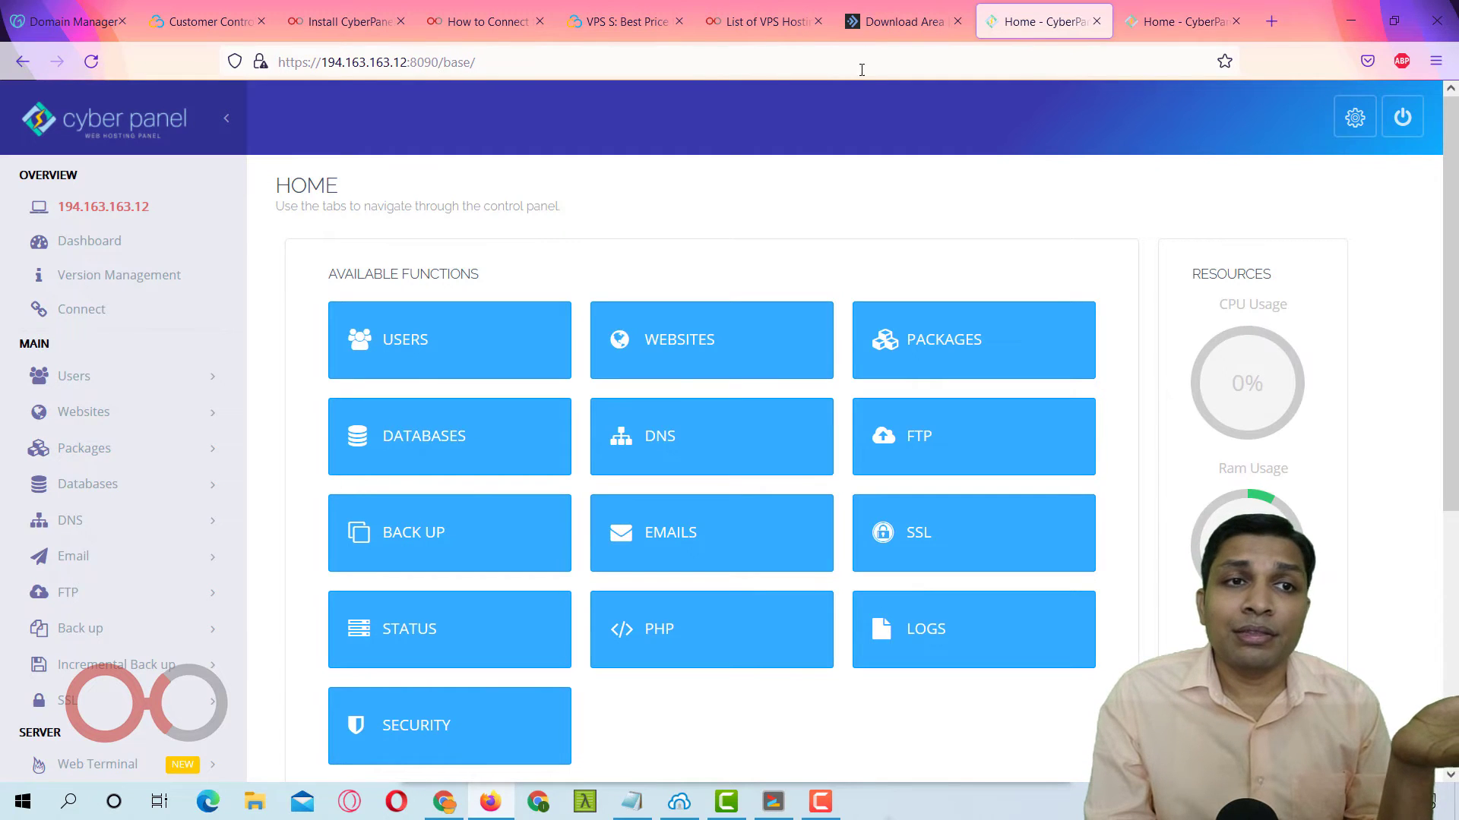
left_click(260, 62)
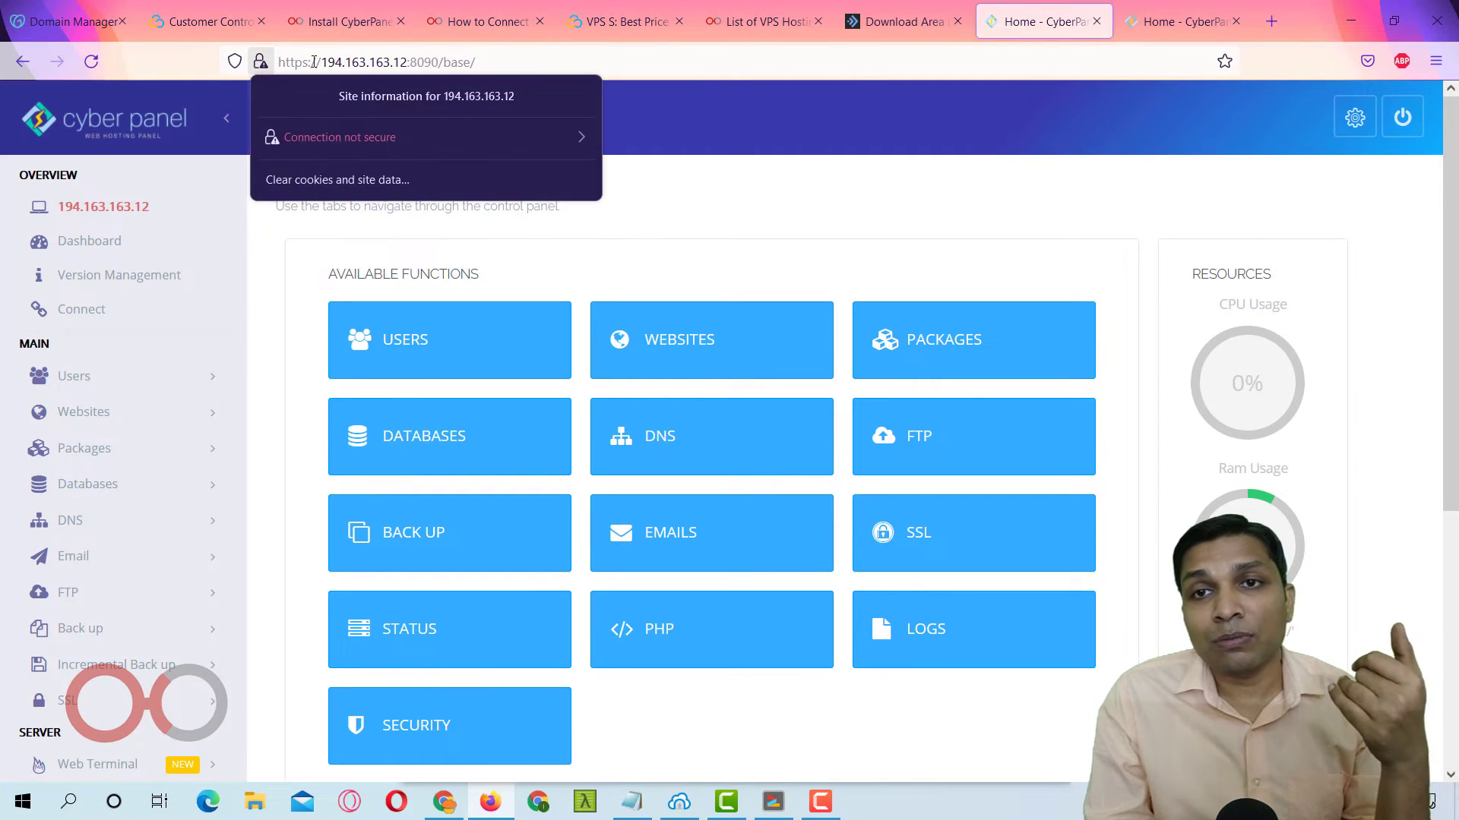
left_click(1095, 21)
scroll(395, 186, "down", 3)
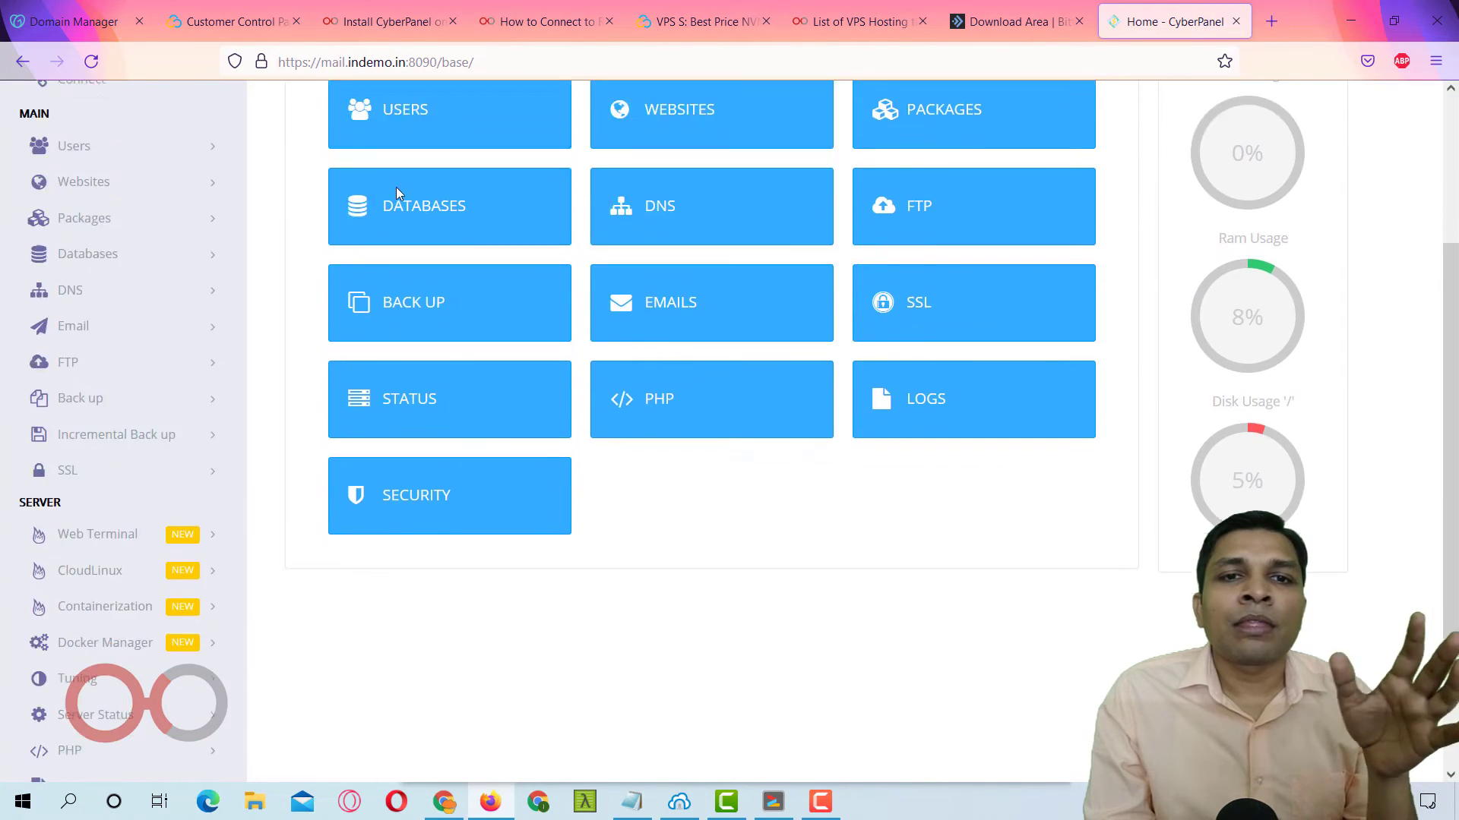
scroll(596, 233, "down", 2)
scroll(706, 248, "up", 4)
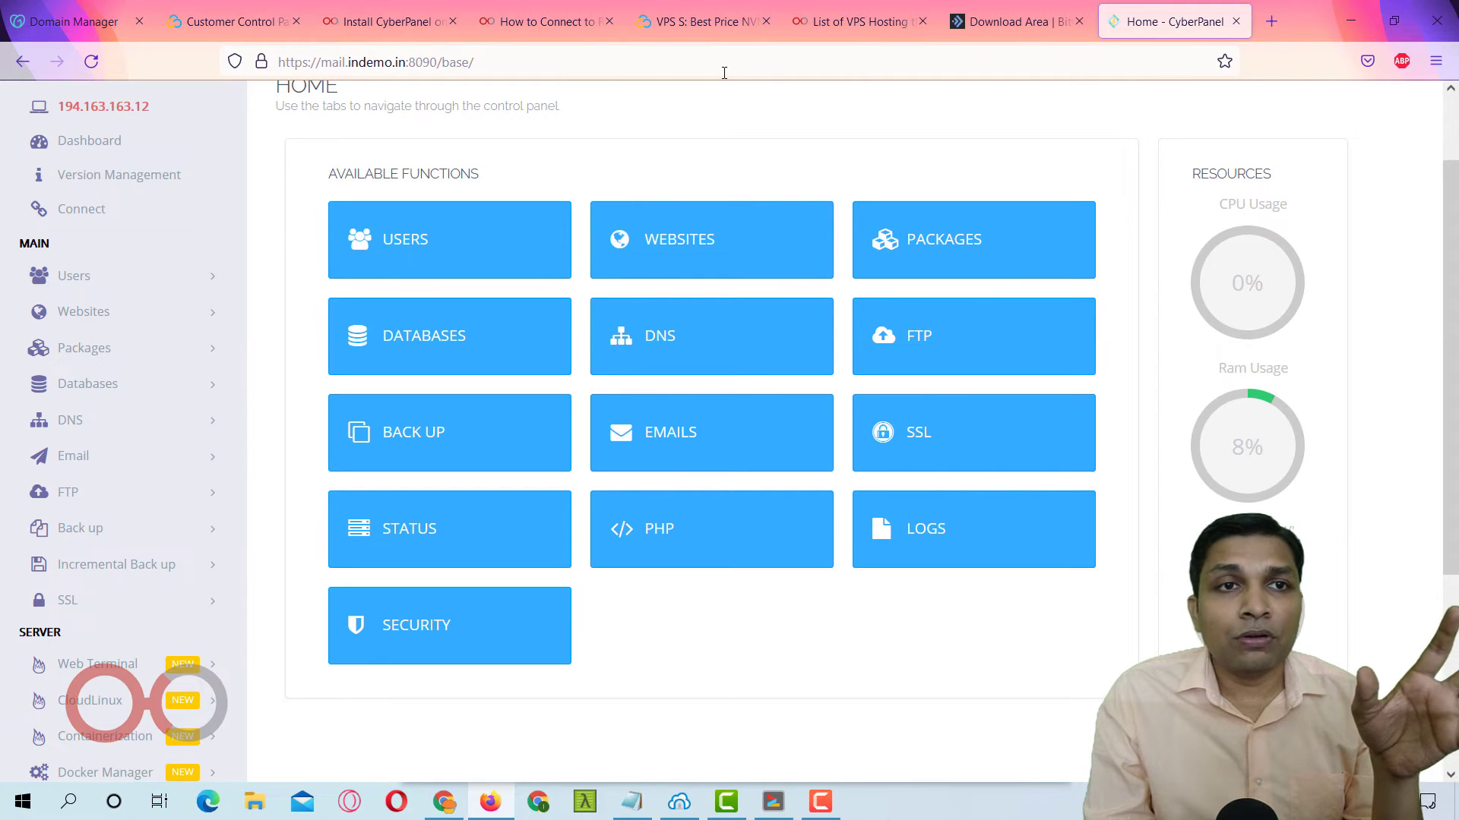
left_click(380, 27)
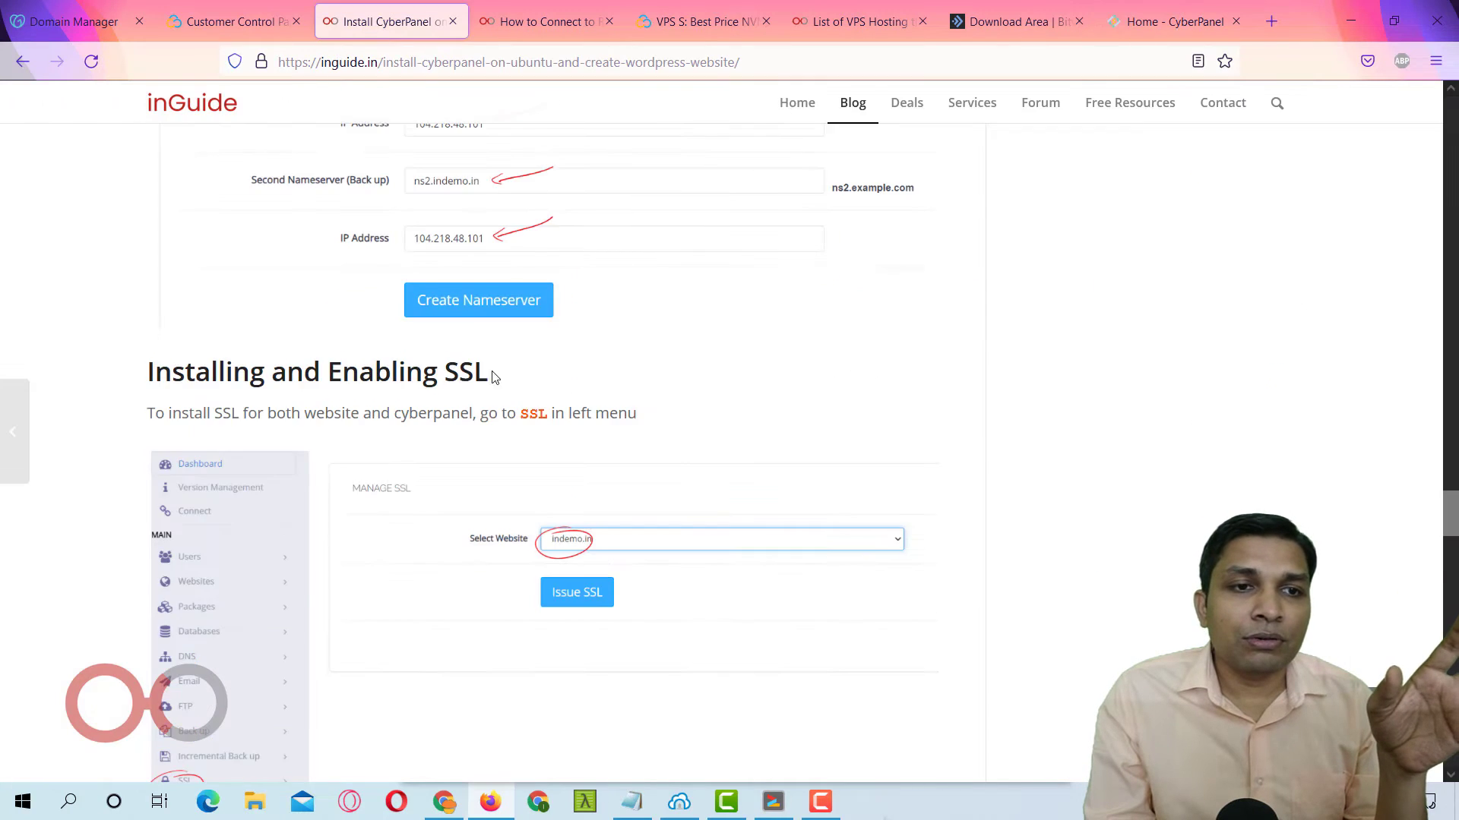
scroll(494, 379, "down", 12)
scroll(494, 388, "up", 9)
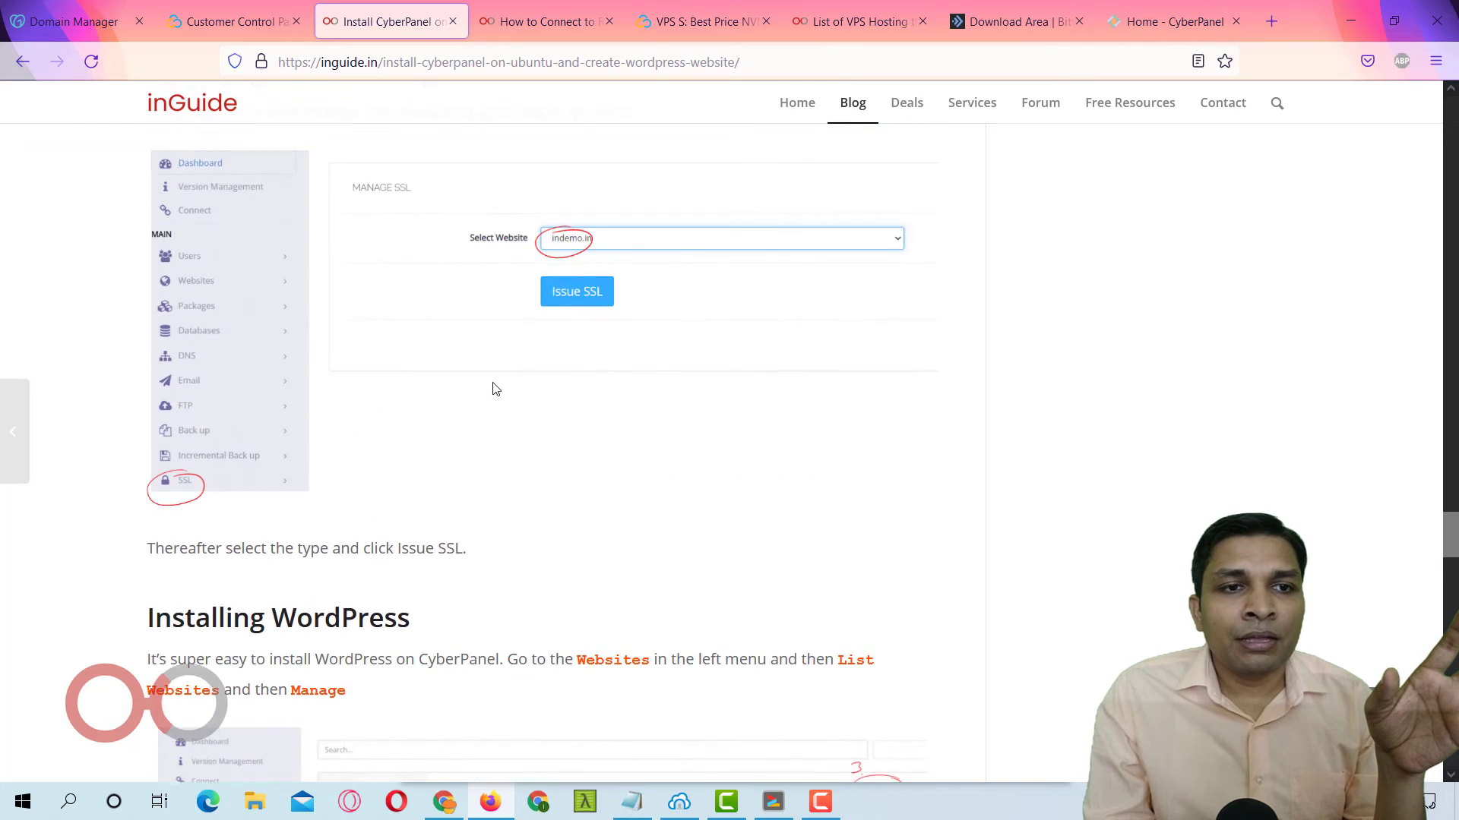
scroll(495, 389, "up", 3)
scroll(495, 389, "down", 6)
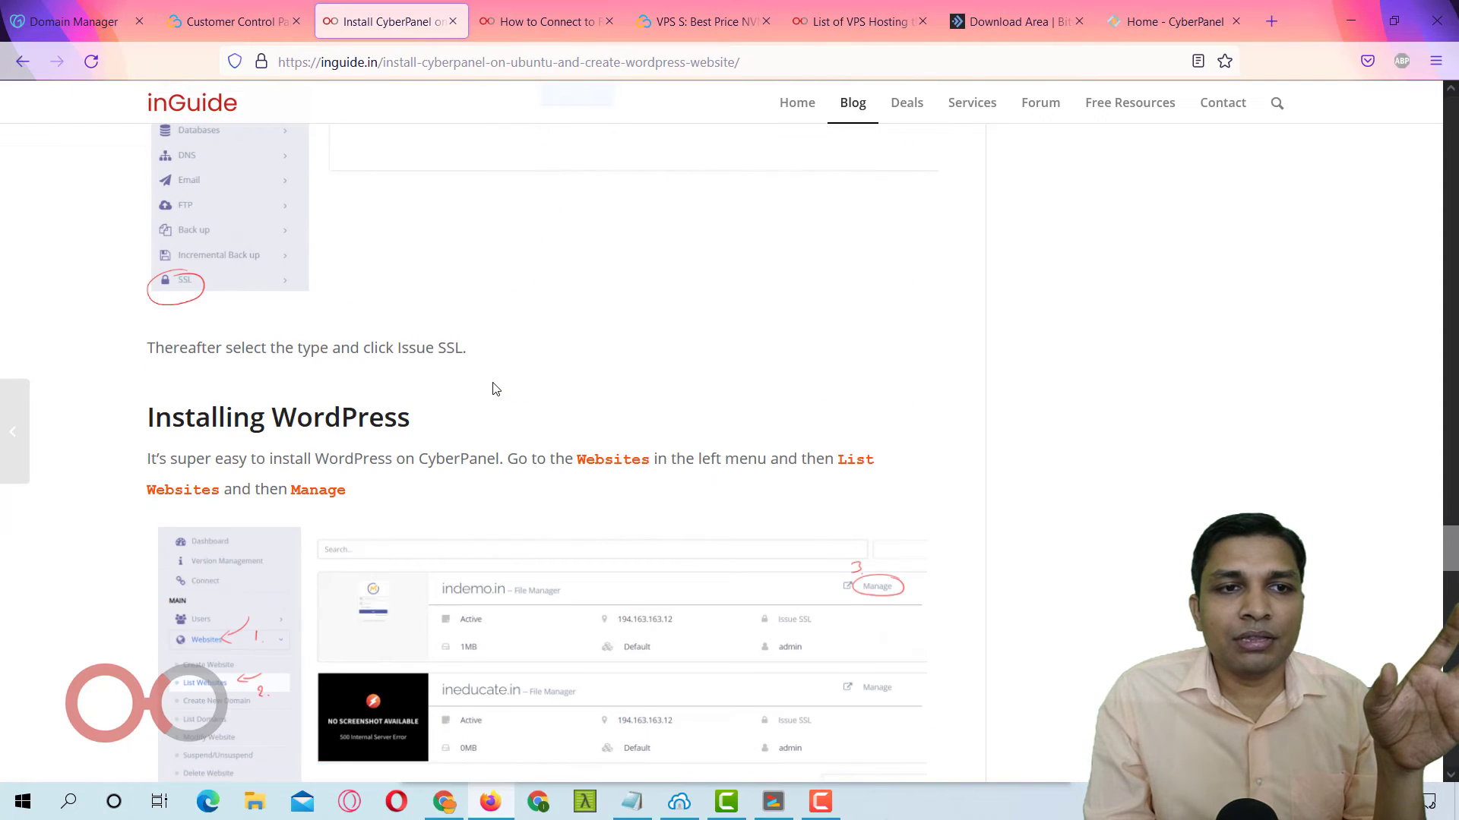
scroll(486, 383, "down", 1)
scroll(302, 307, "down", 1)
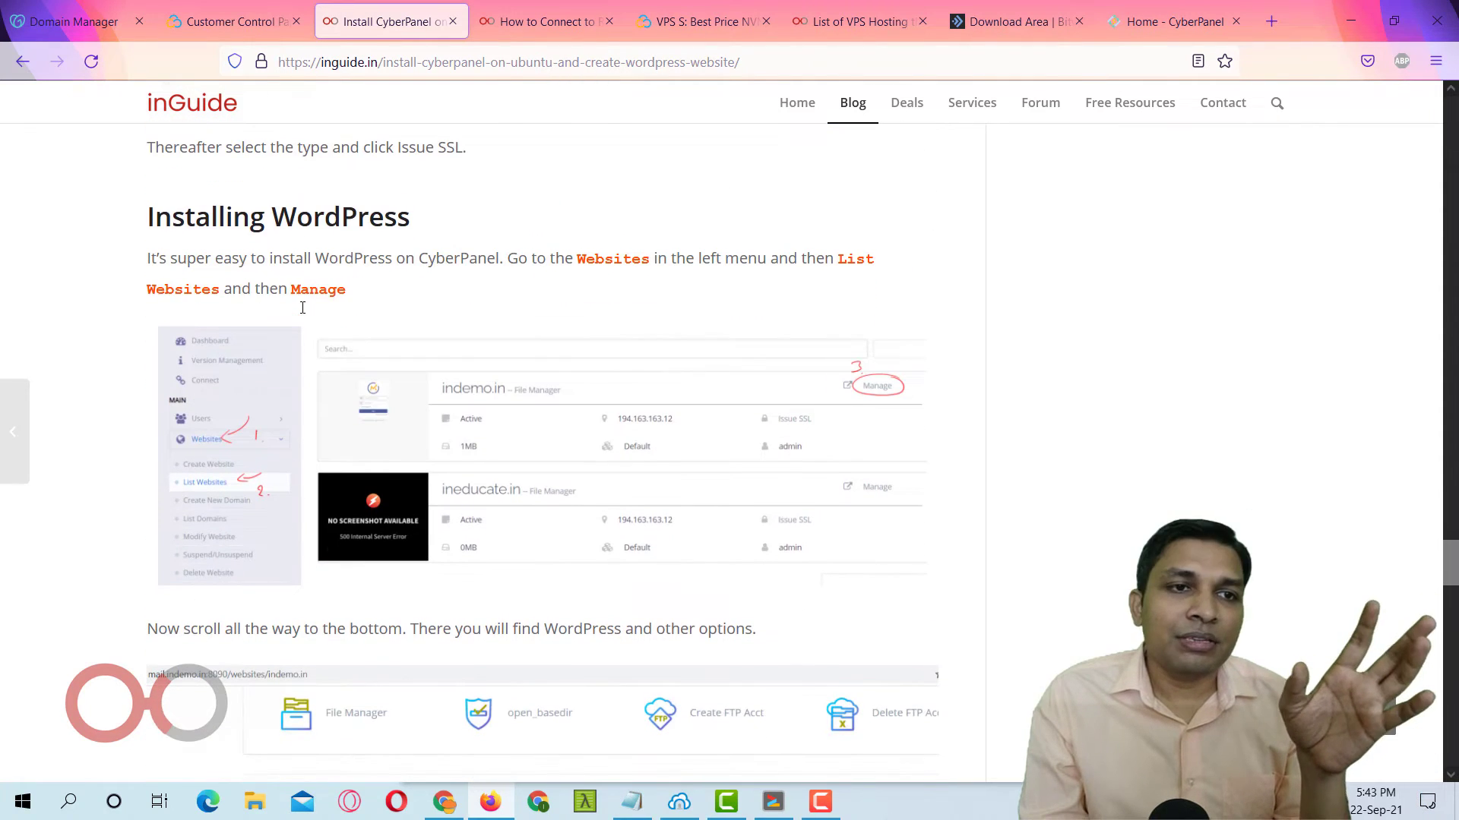
left_click_drag(172, 219, 436, 218)
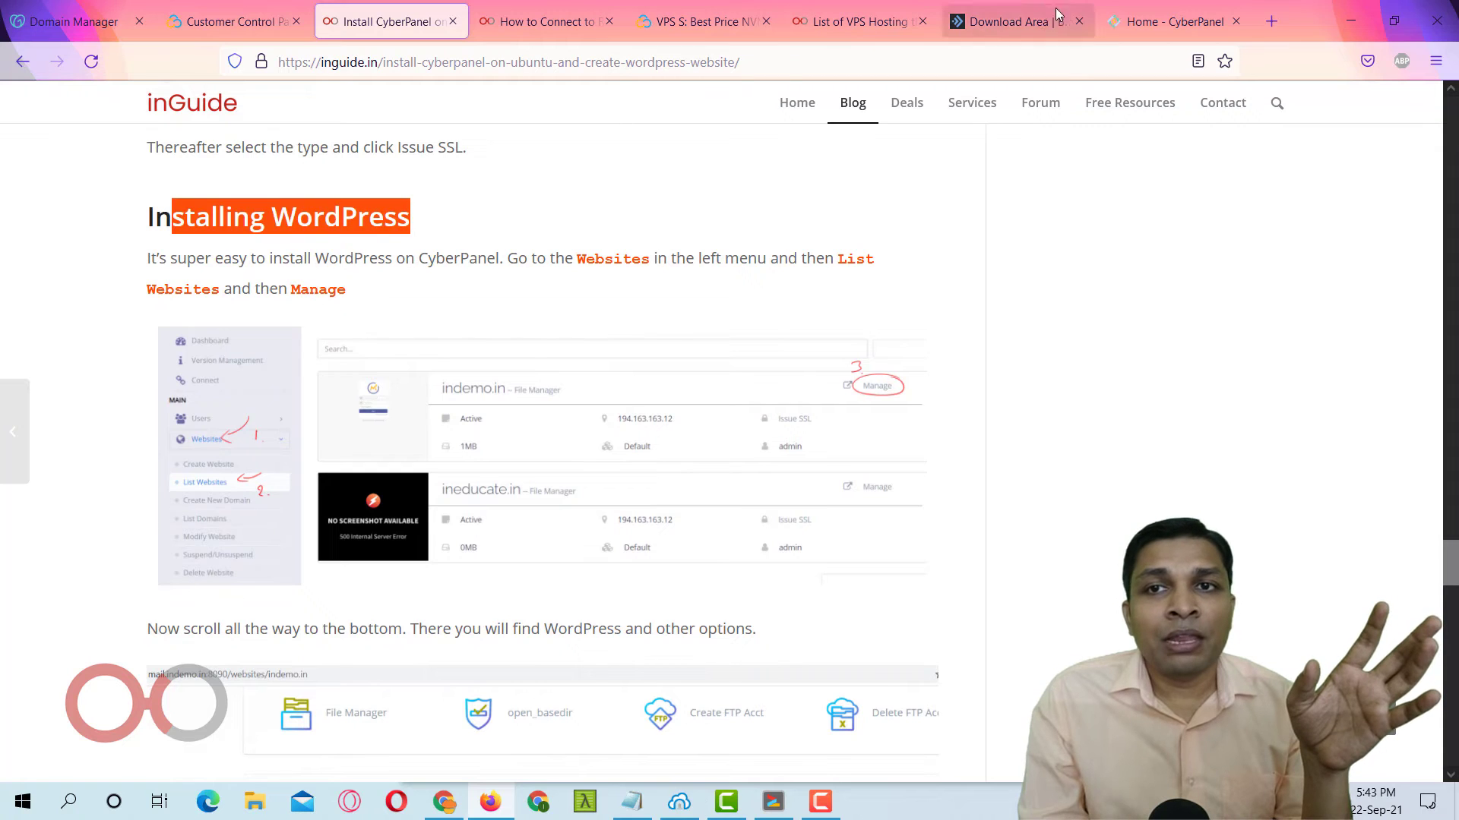
left_click(1166, 17)
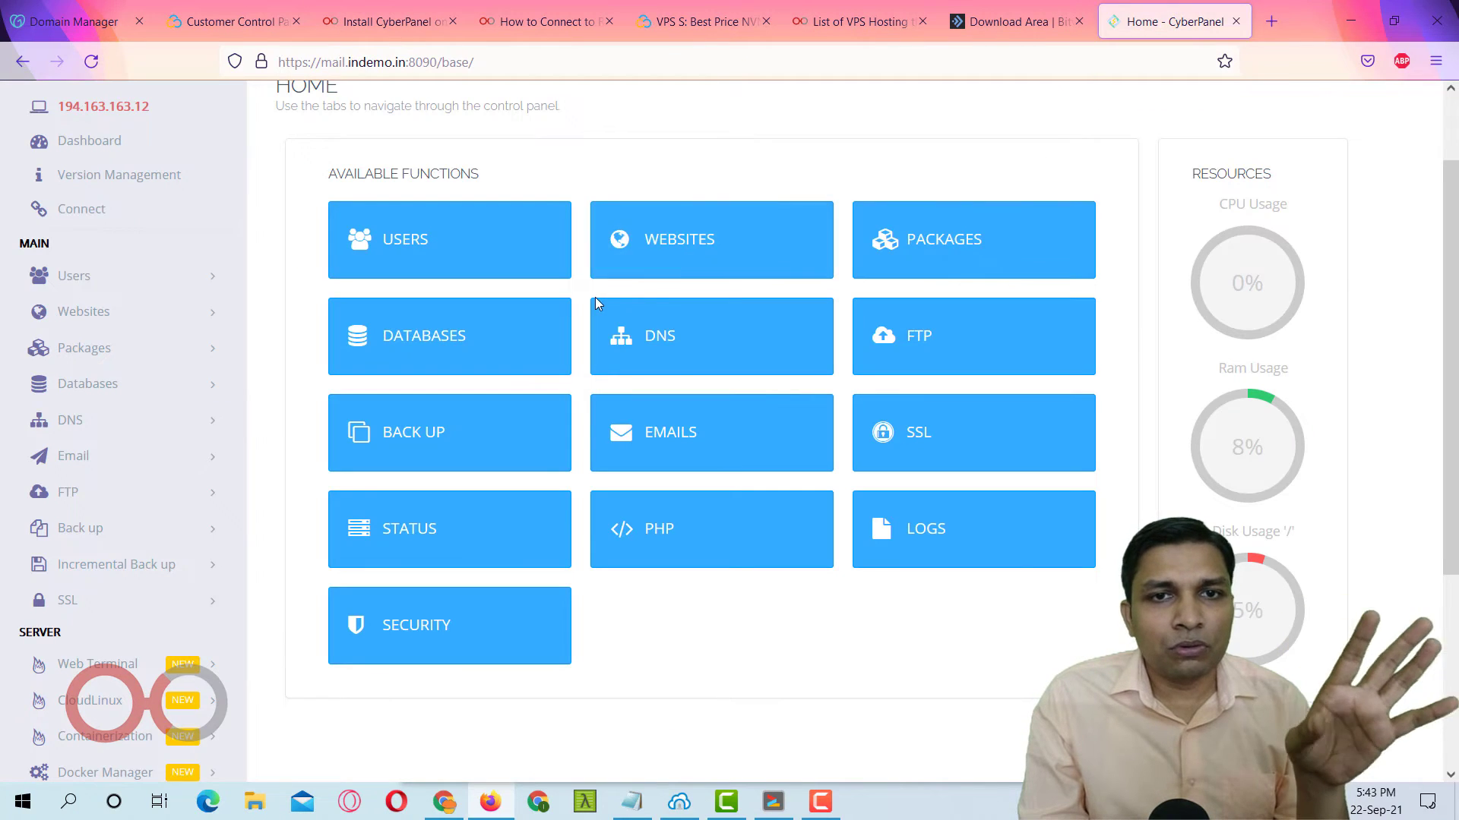
Show the list of hosted websites under Websites > List Website.
left_click(680, 260)
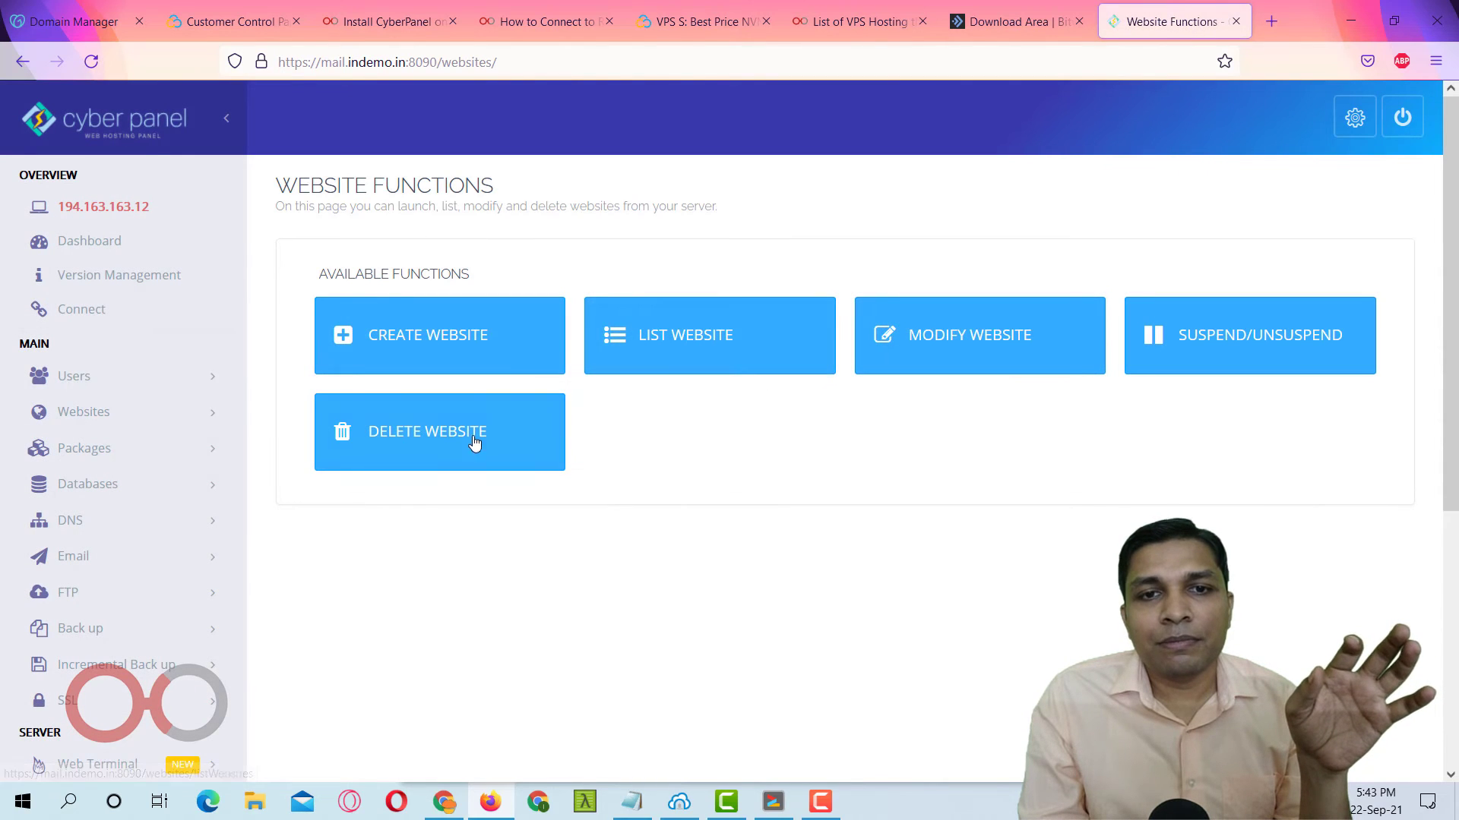
left_click(686, 350)
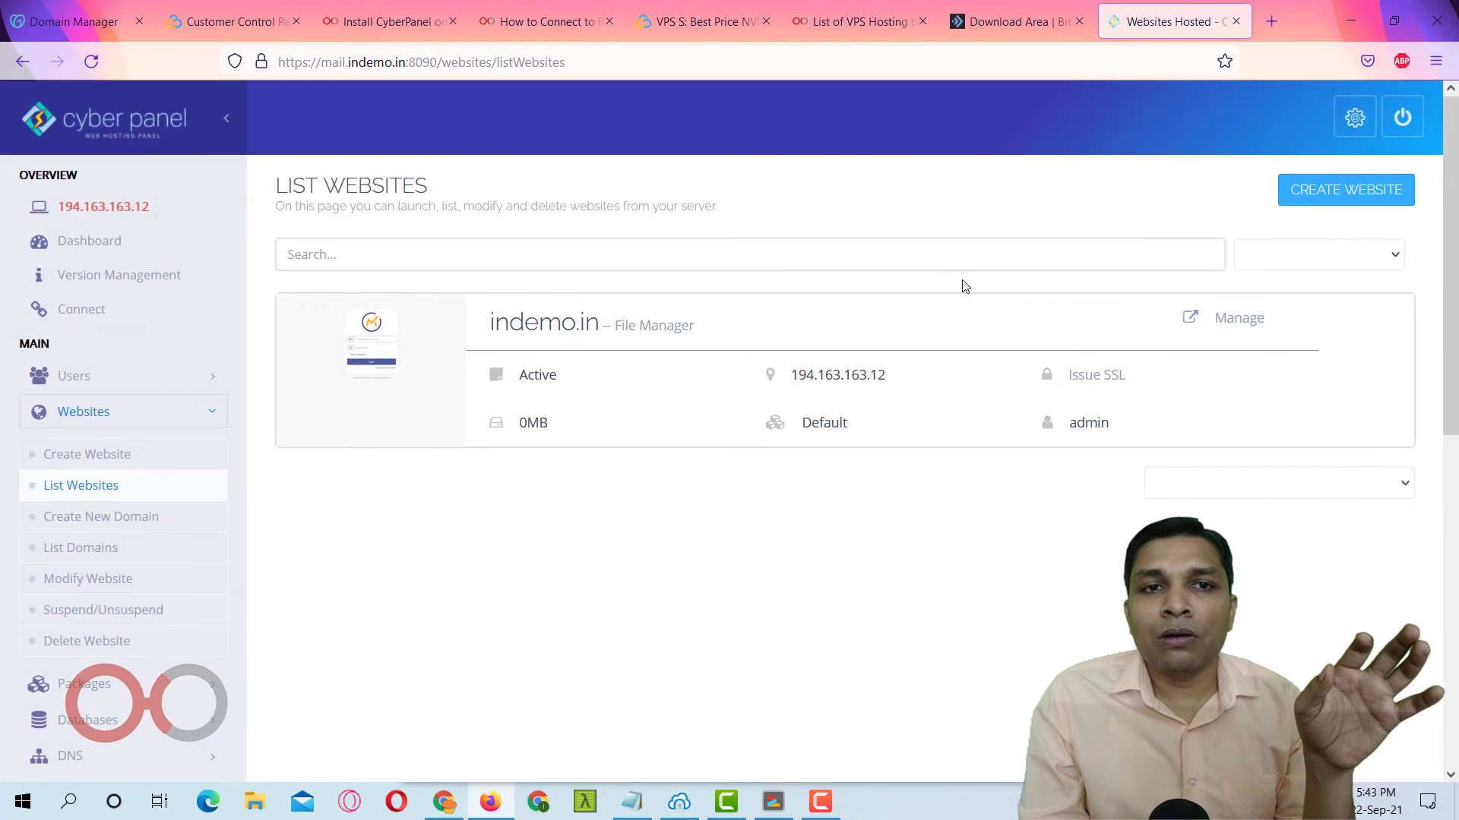
scroll(962, 296, "down", 2)
scroll(918, 299, "up", 1)
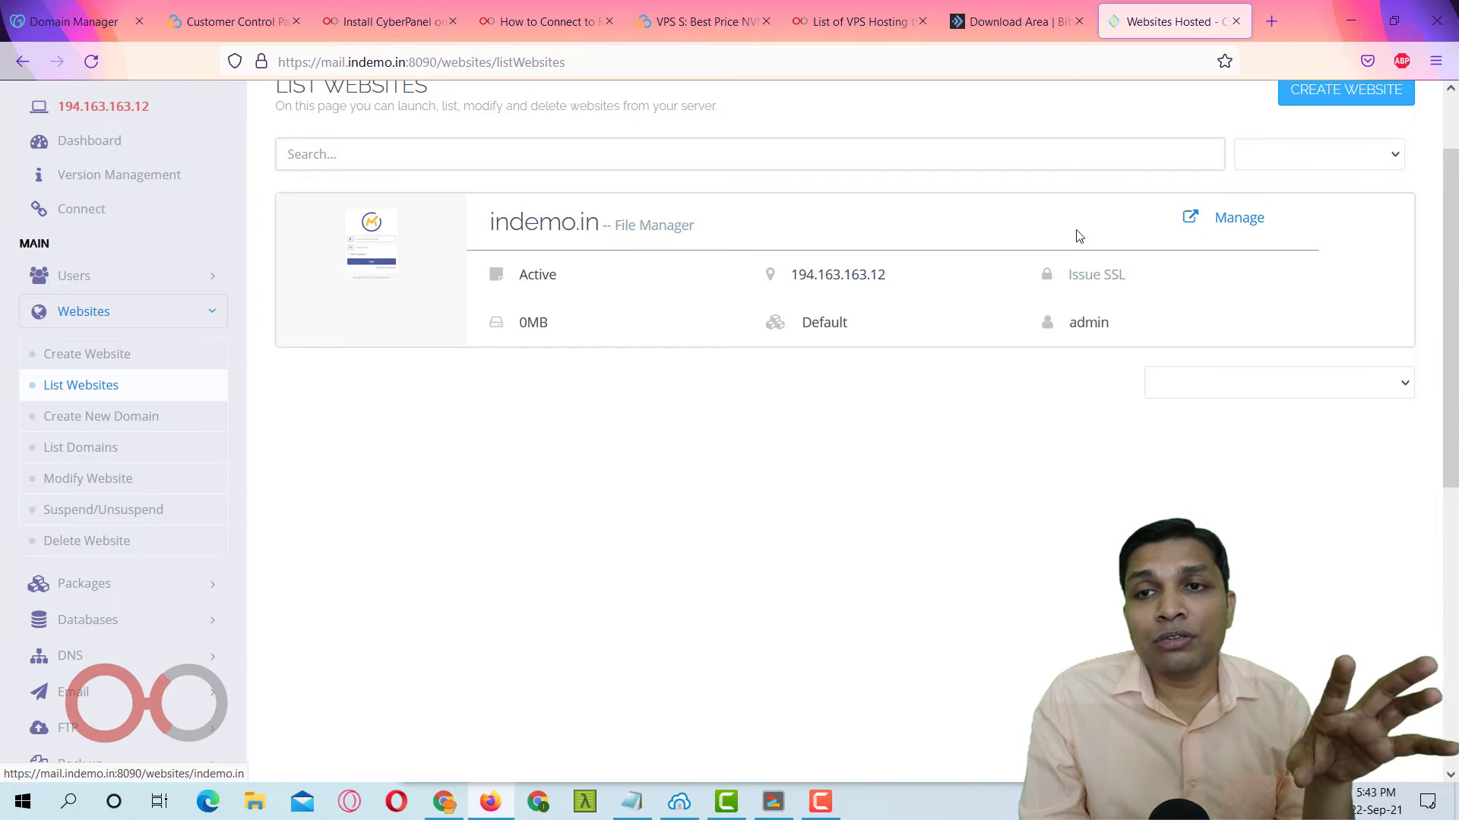
Manage indemo.in and scroll down to its Application Installer section.
left_click(1239, 220)
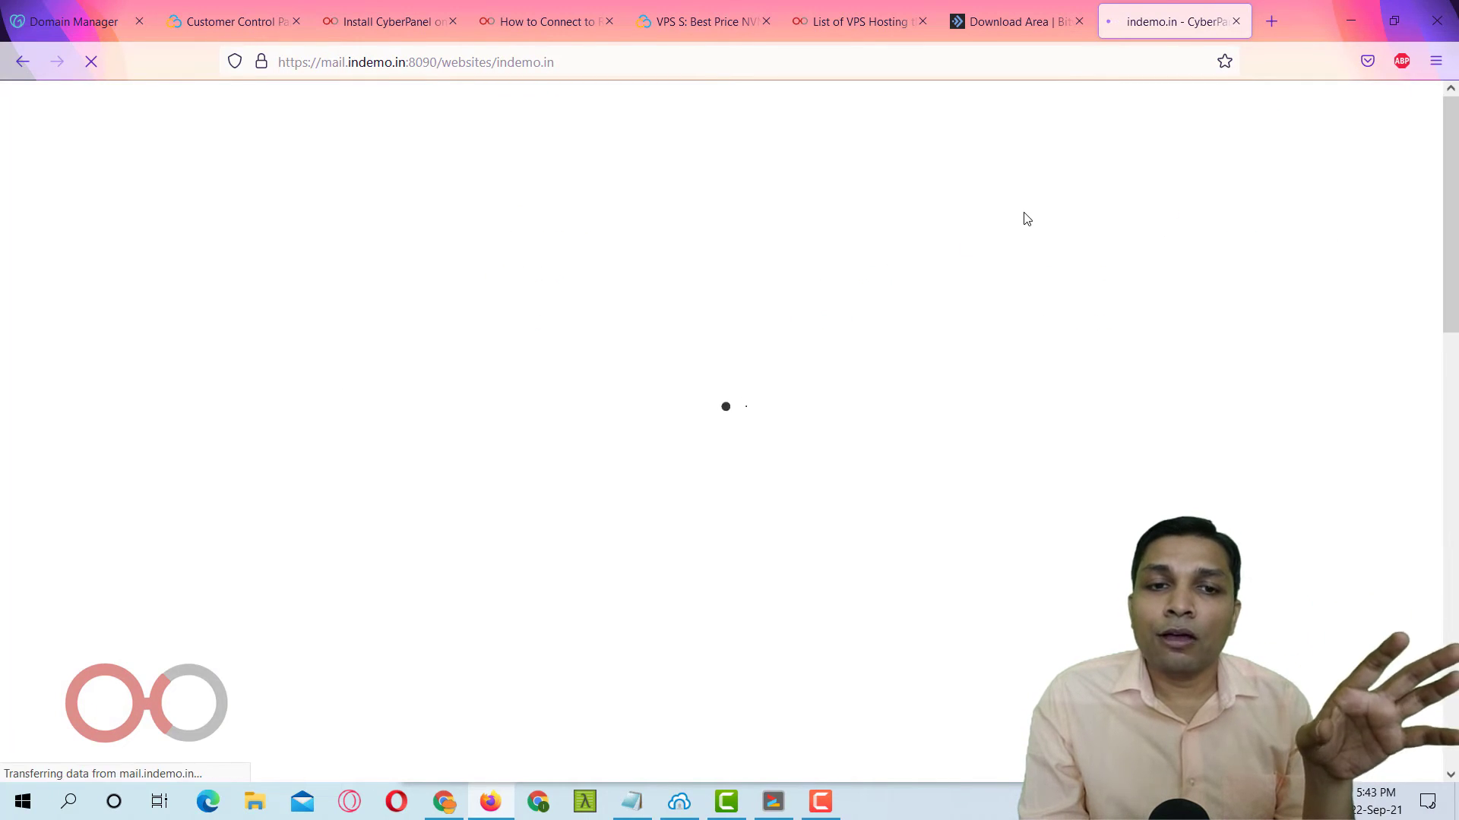
scroll(741, 284, "down", 6)
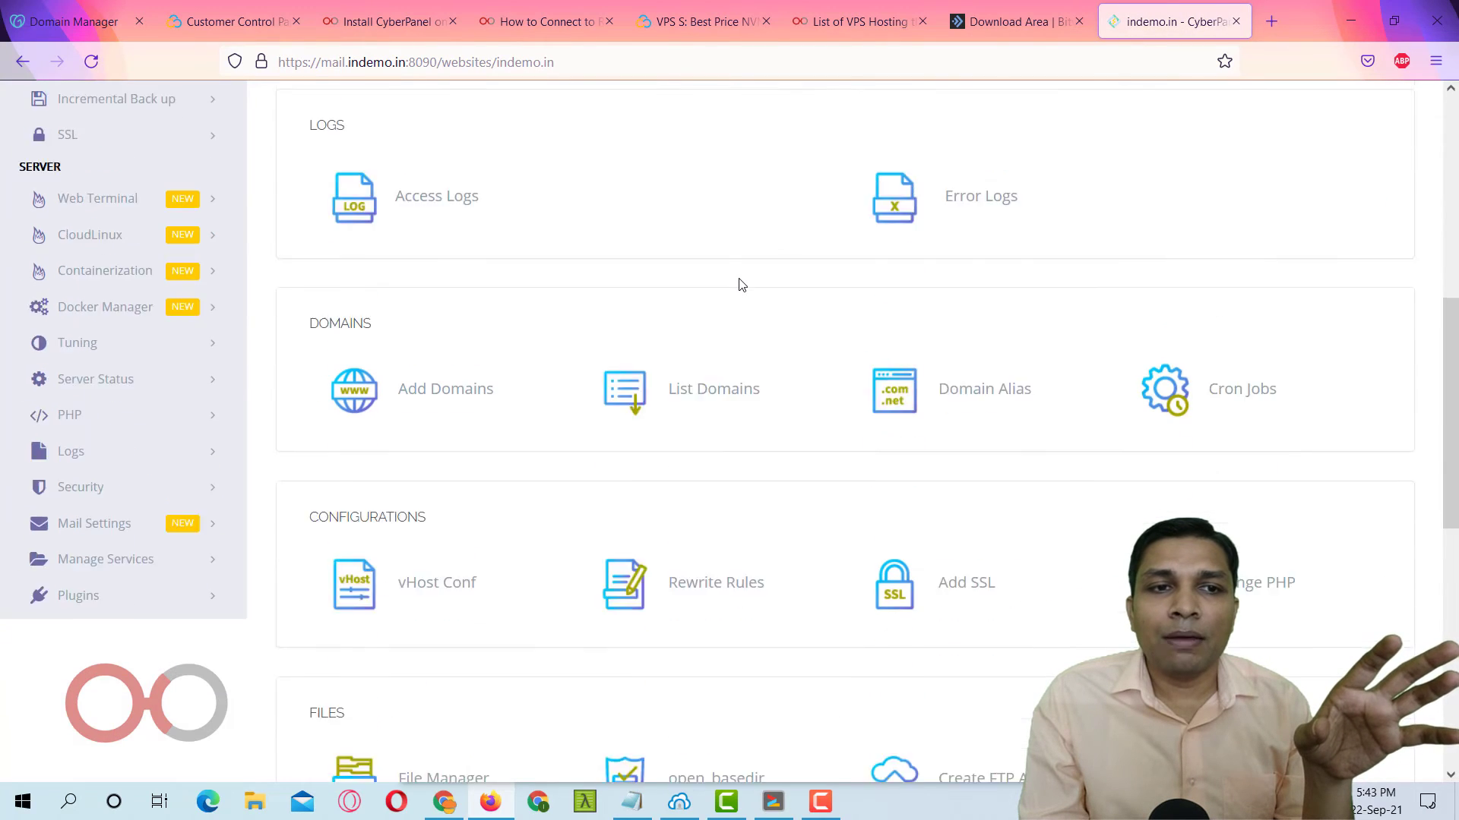
scroll(741, 284, "up", 1)
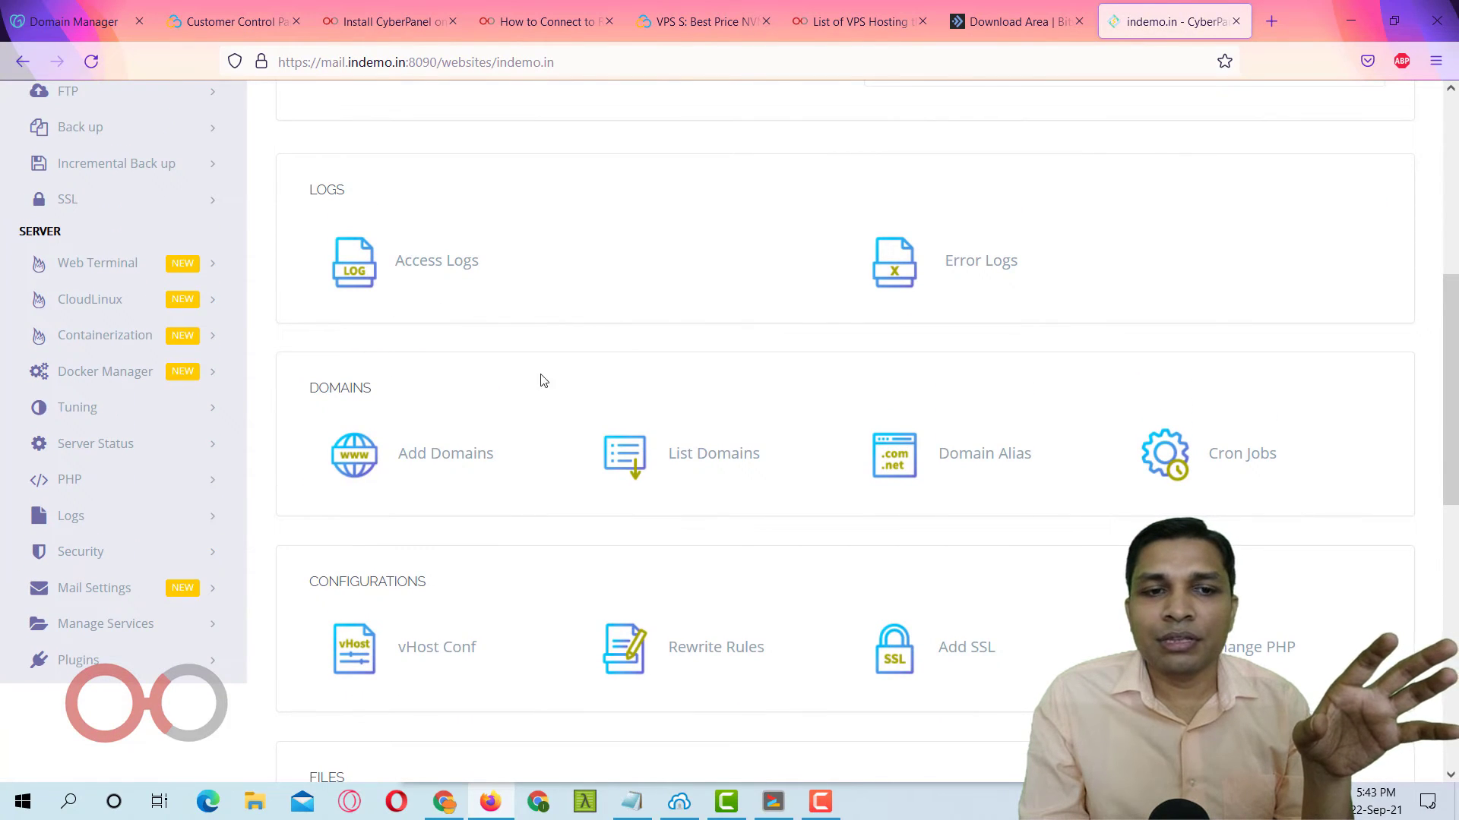
scroll(727, 380, "down", 5)
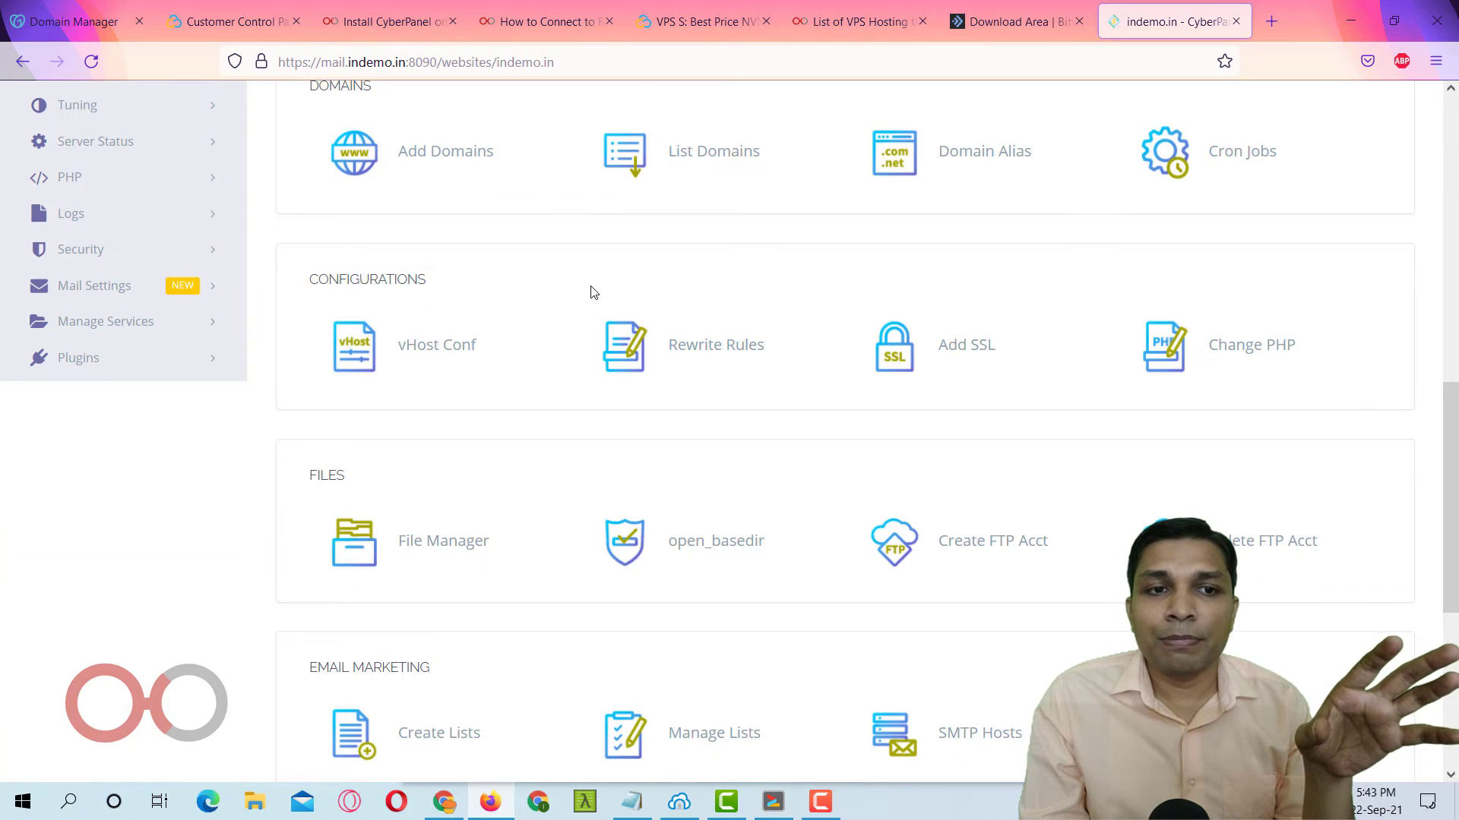
scroll(594, 292, "down", 4)
scroll(422, 228, "down", 2)
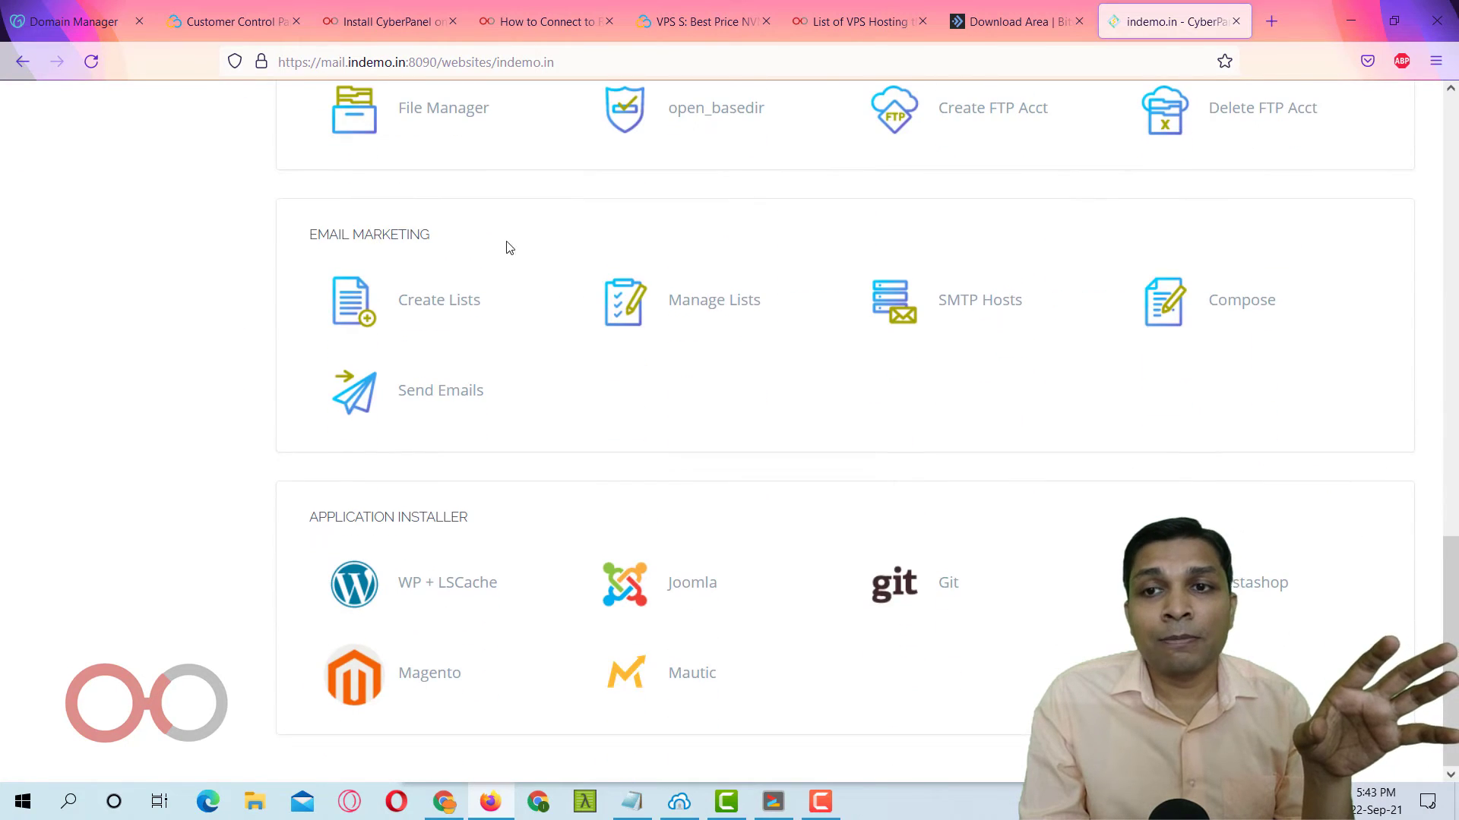
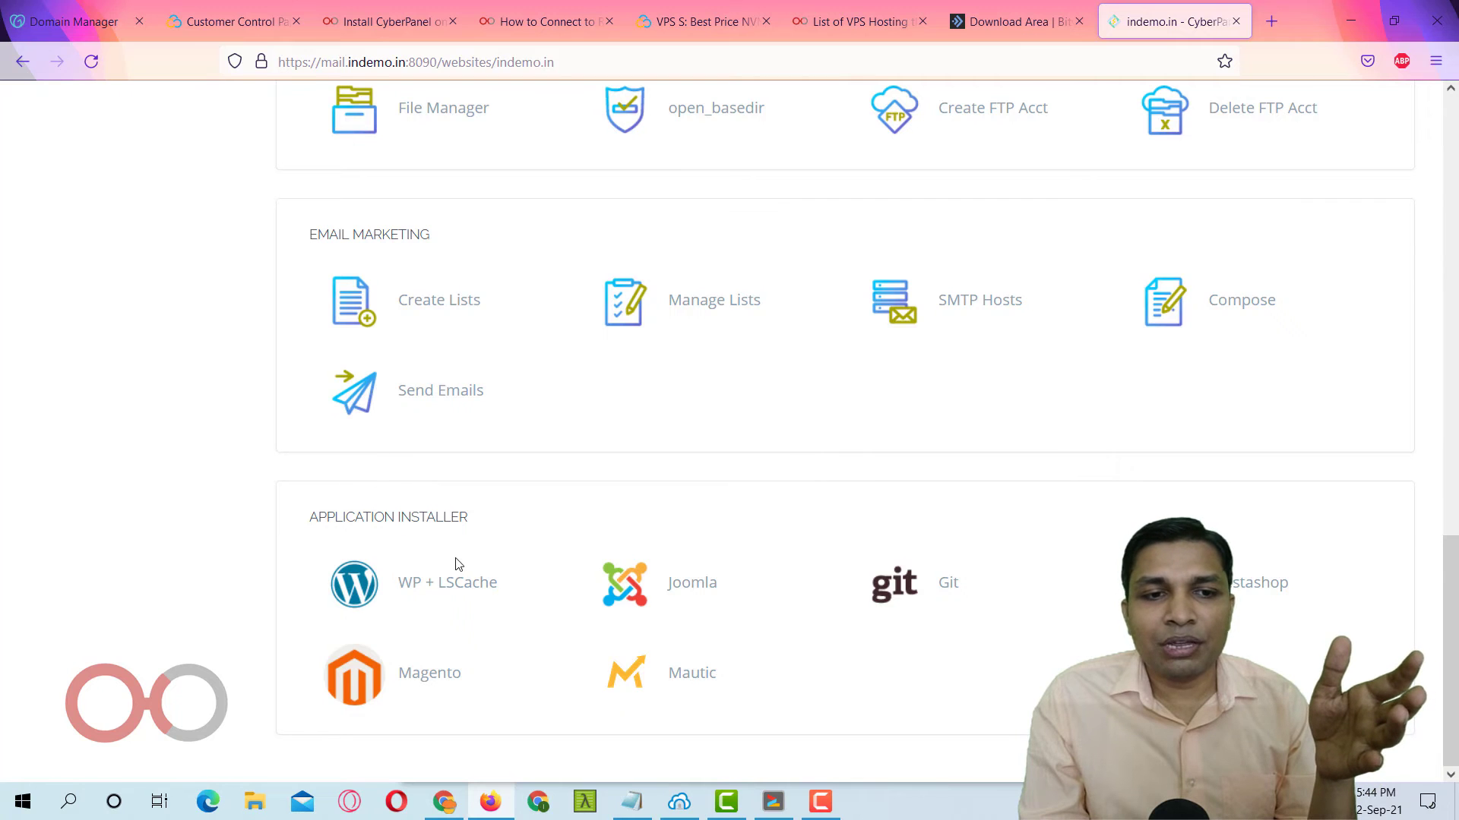
Open the WP + LSCache installer from indemo.in's Application Installer section.
left_click(430, 585)
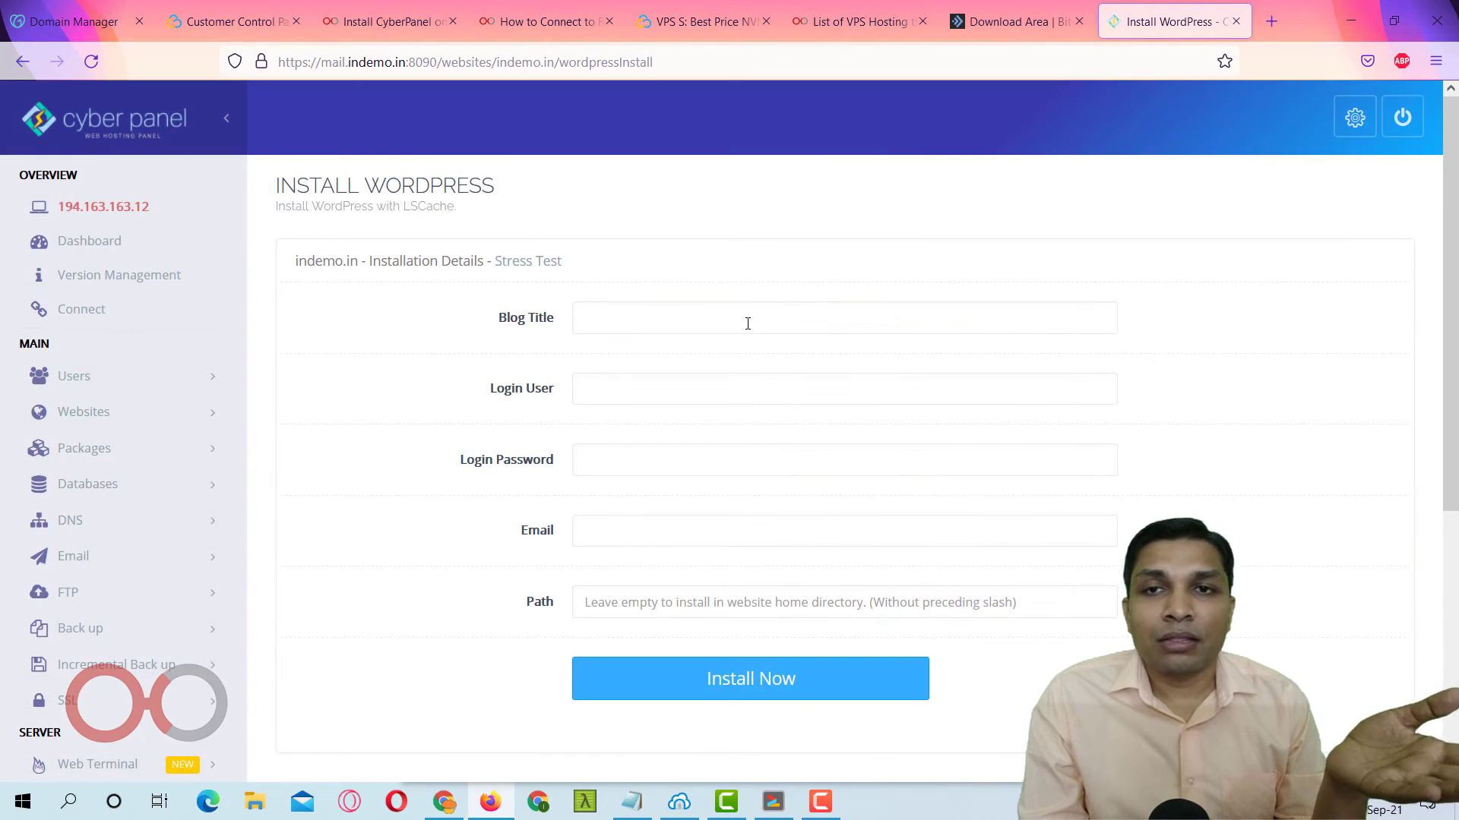
Enter blog title 'indemo', login user admin, a login password and the admin e-mail address.
left_click(748, 324)
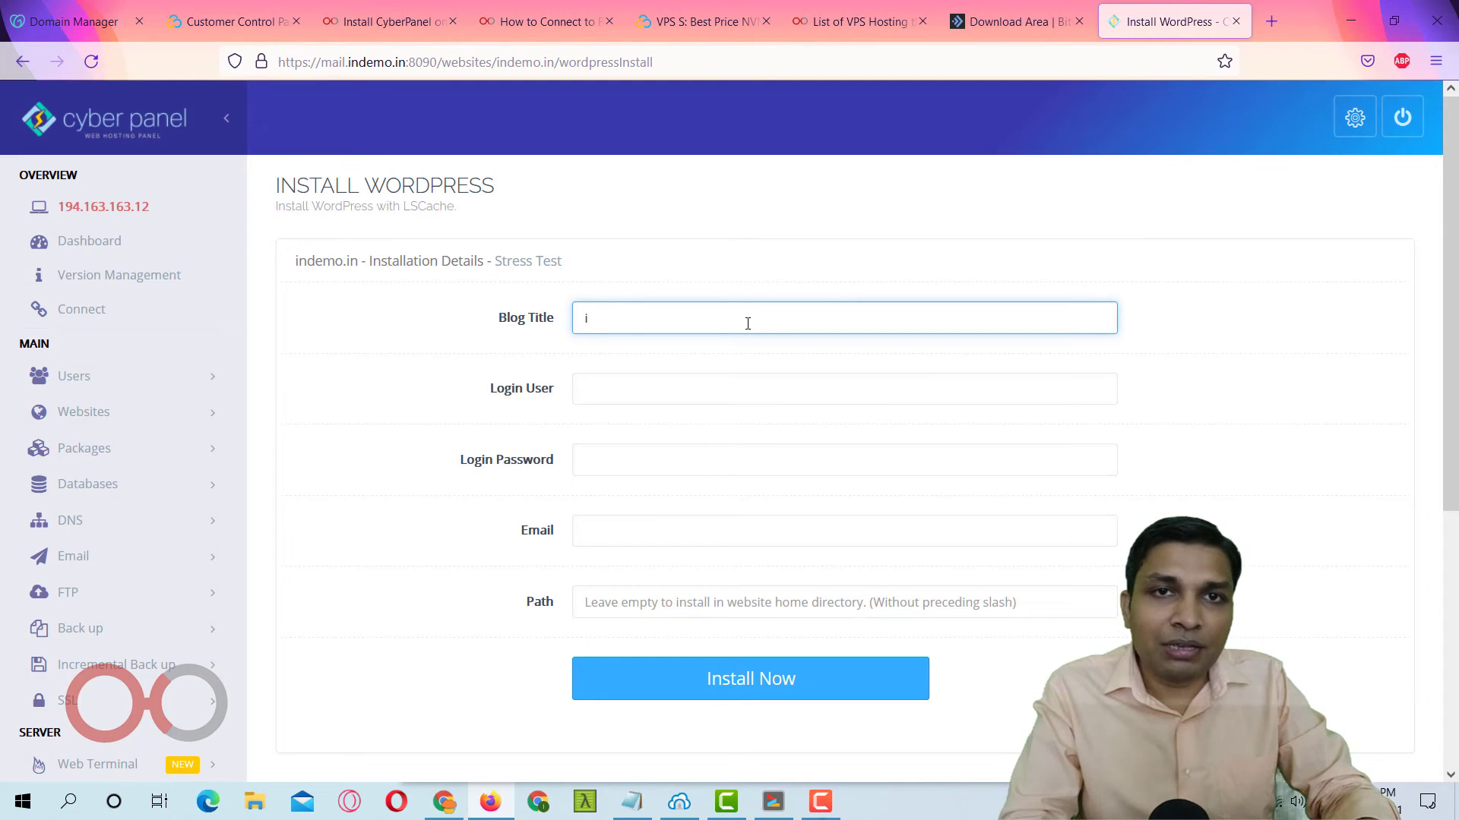
key("Tab")
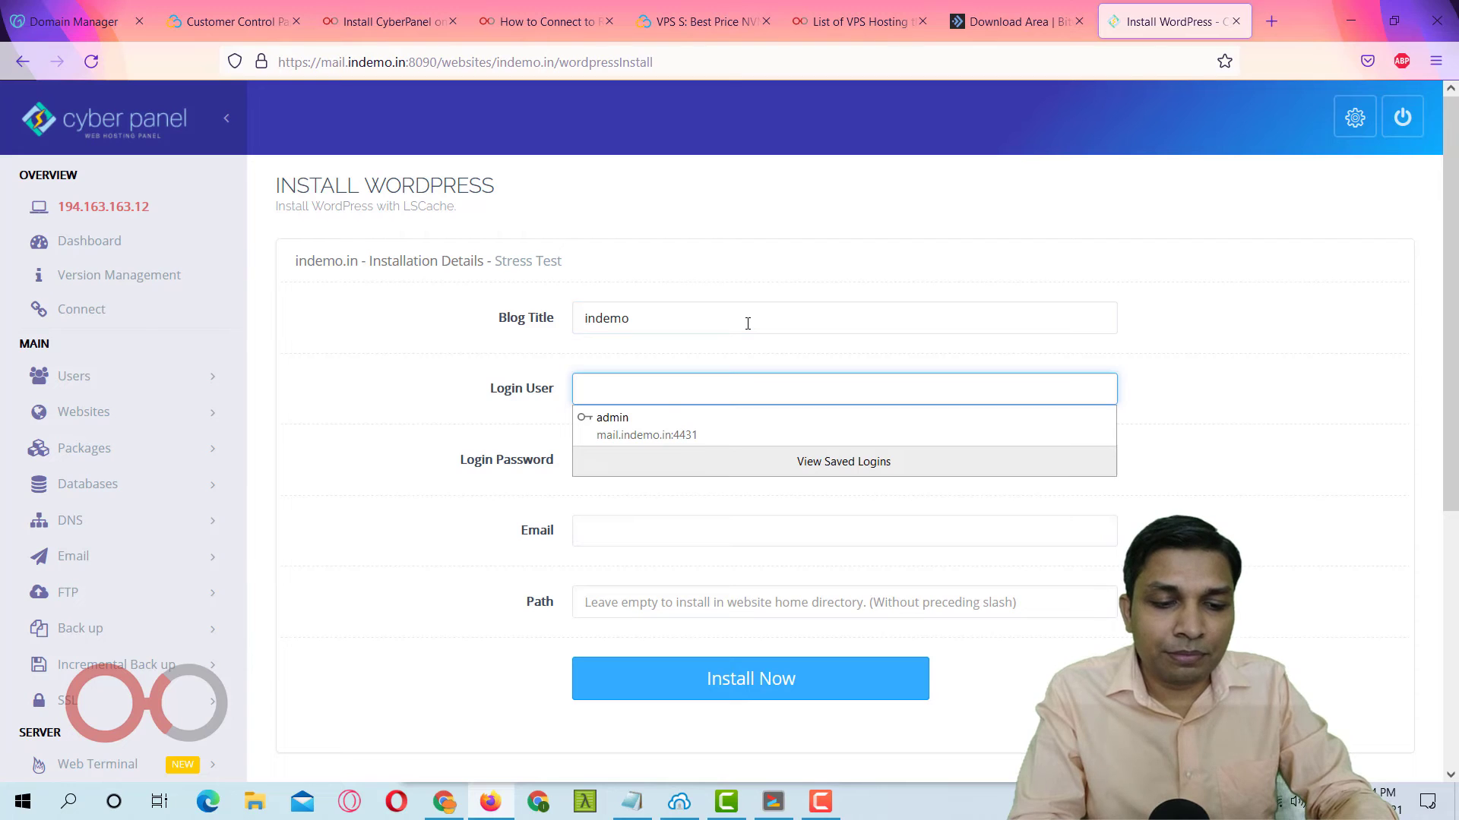
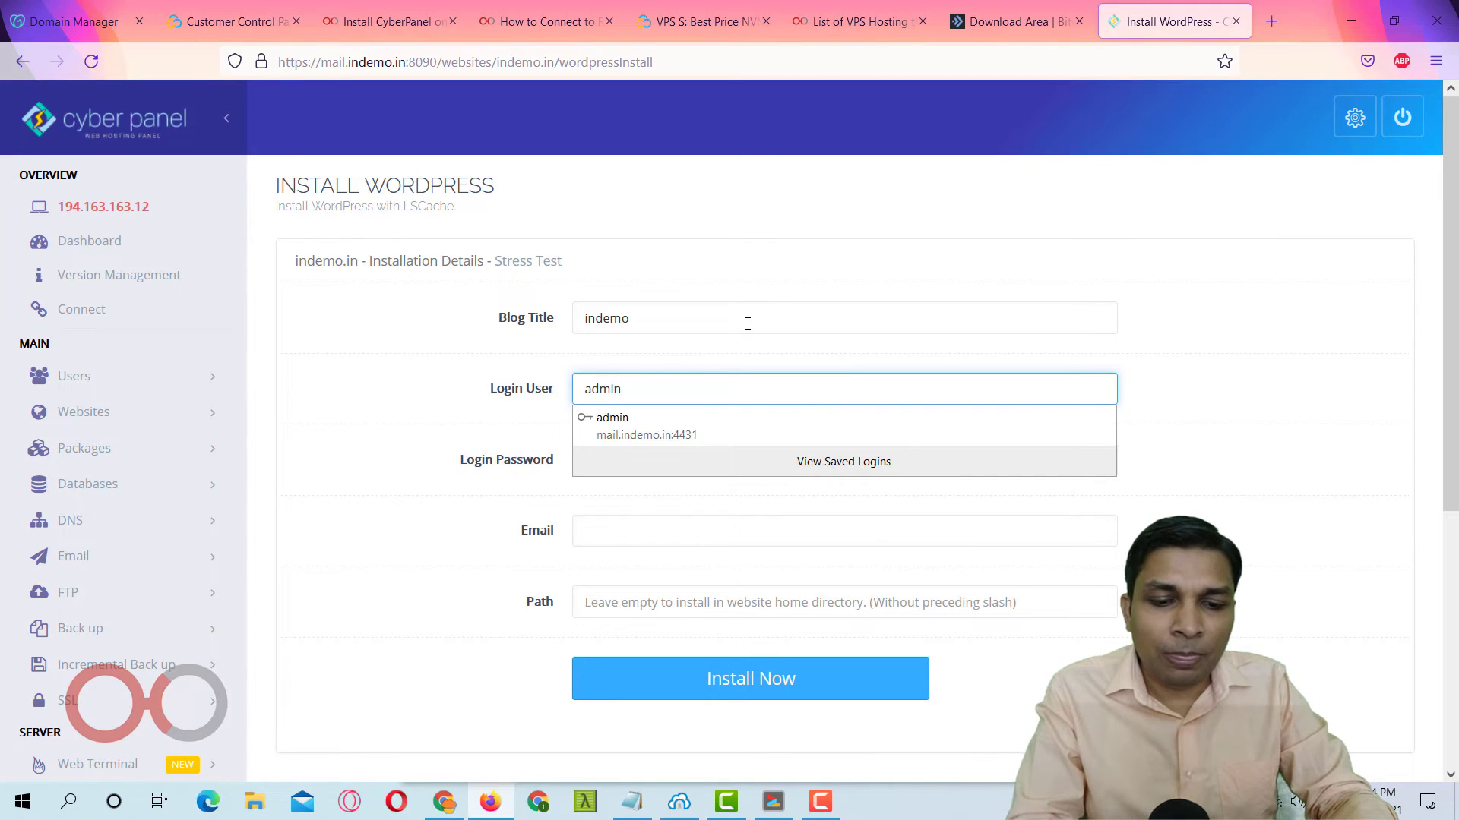
key("Tab")
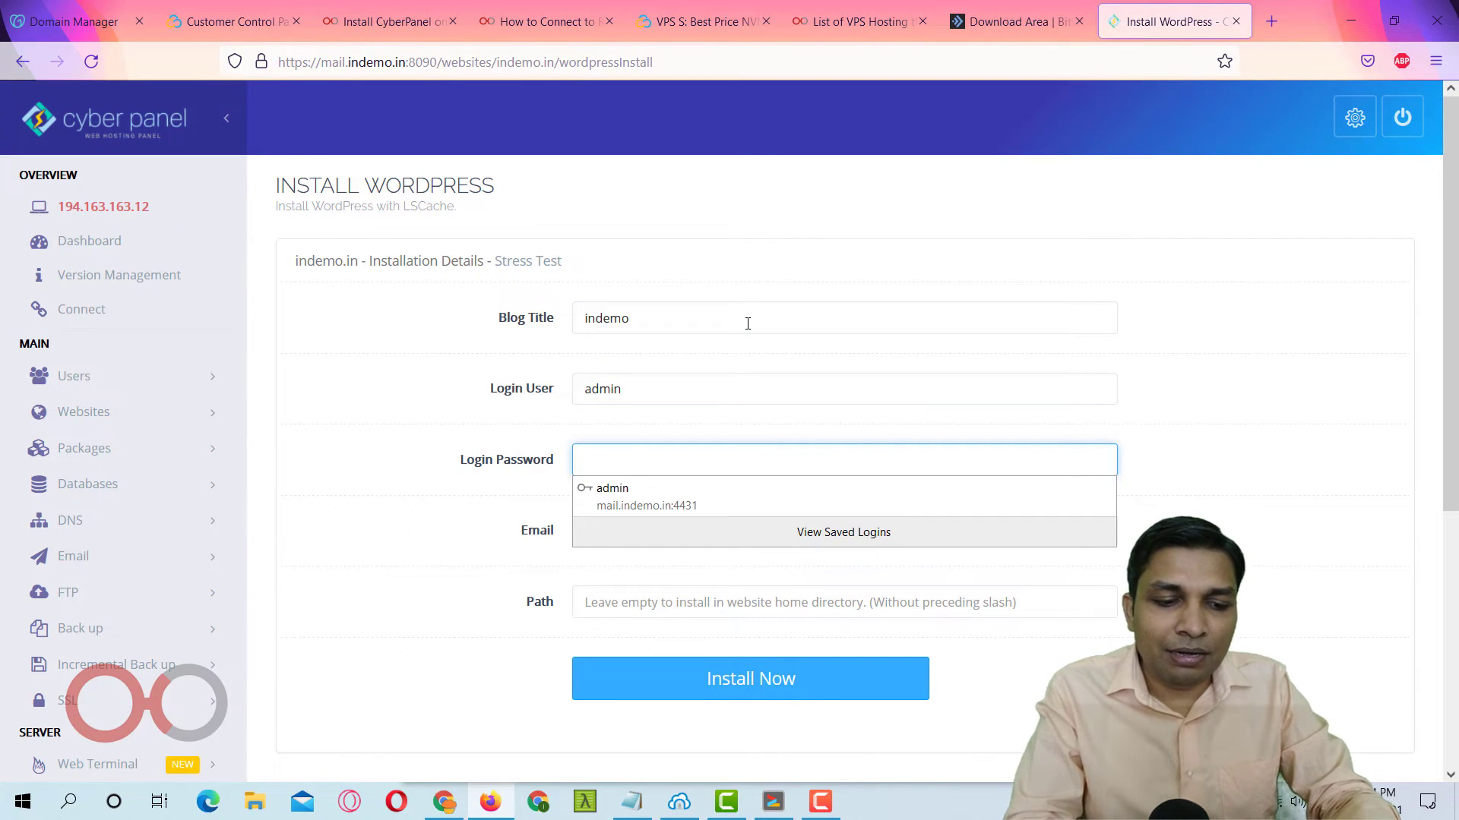
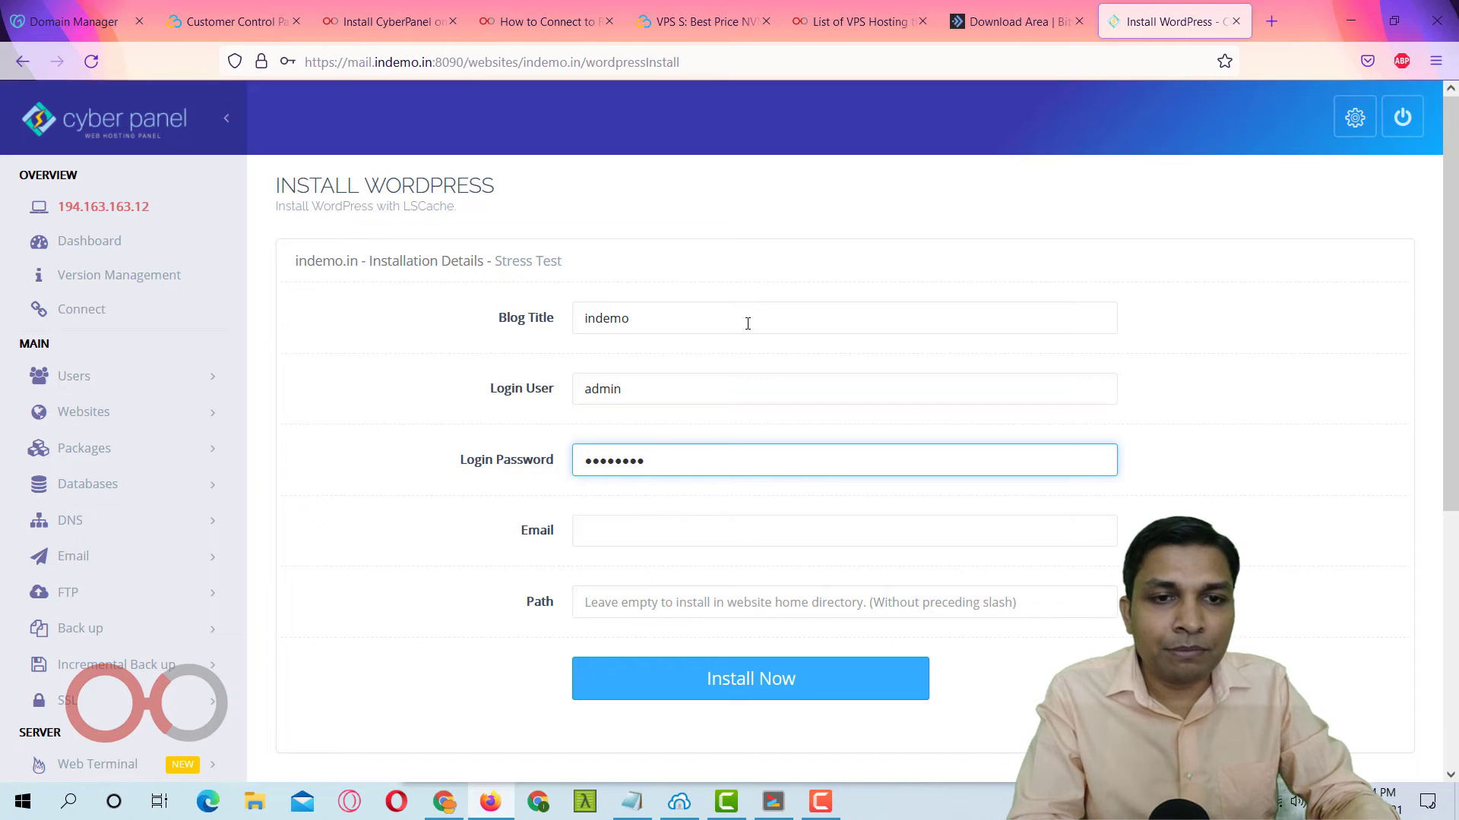
key("Tab")
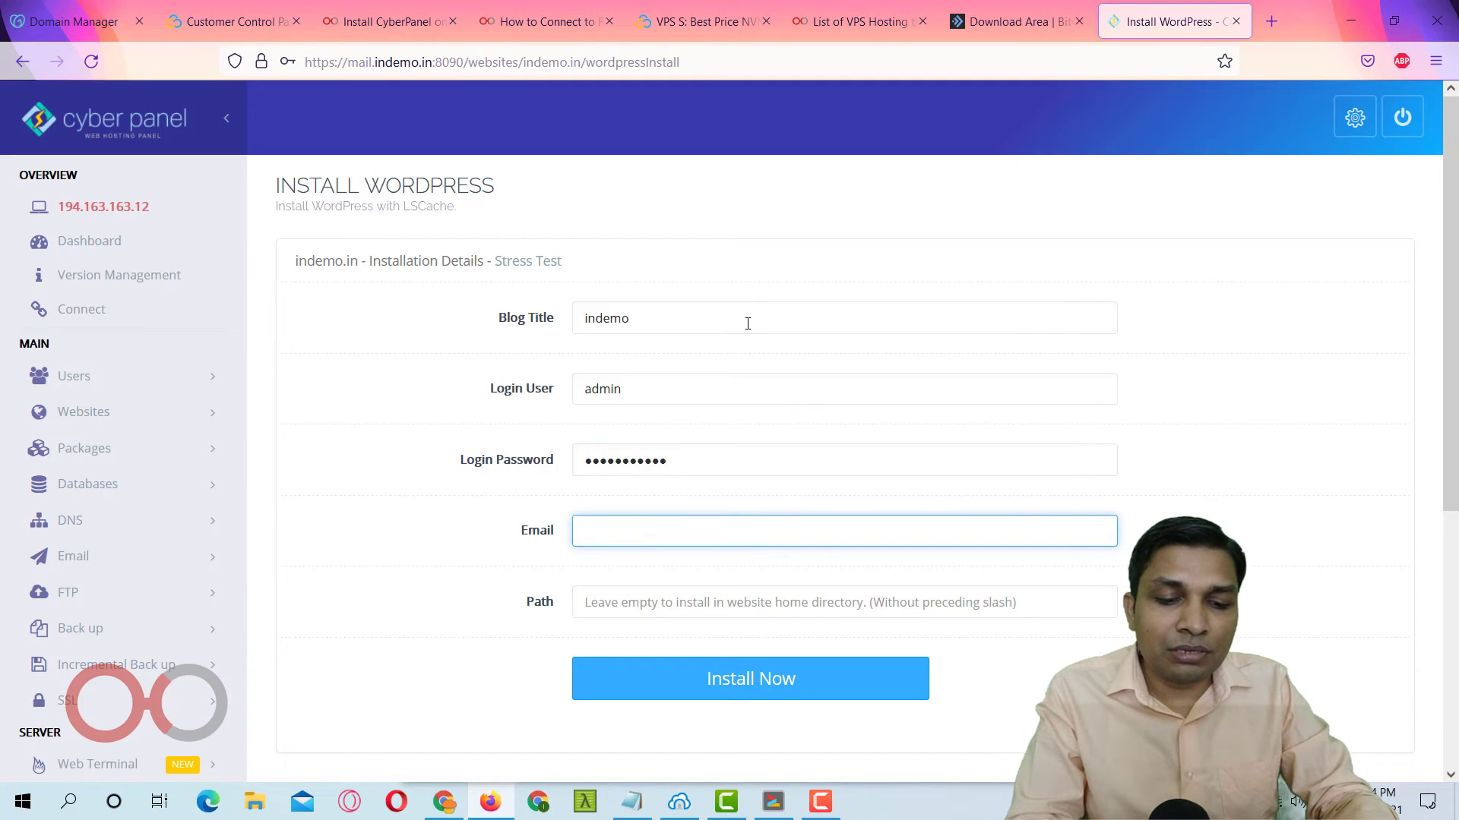
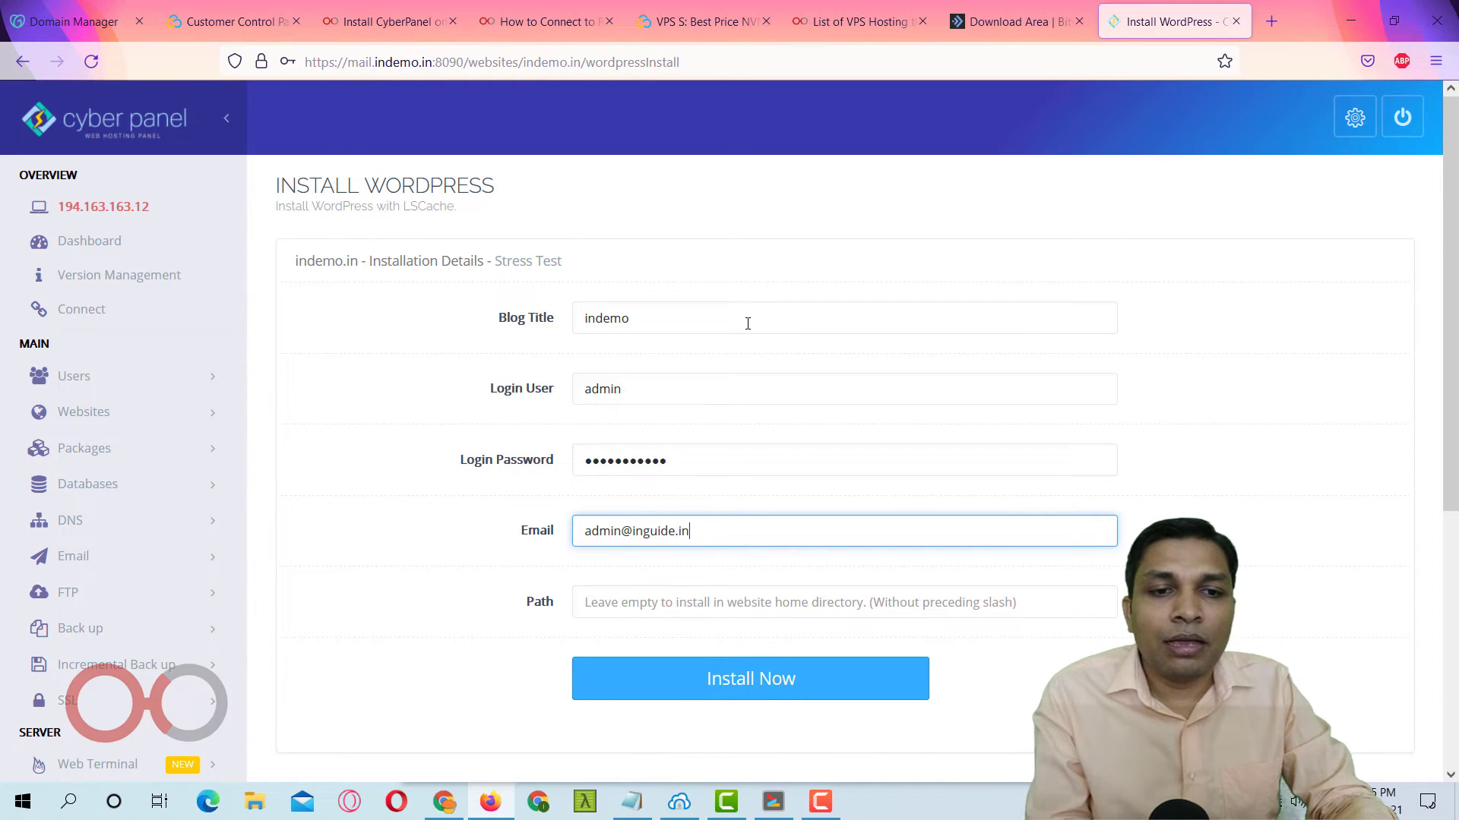
key("Tab")
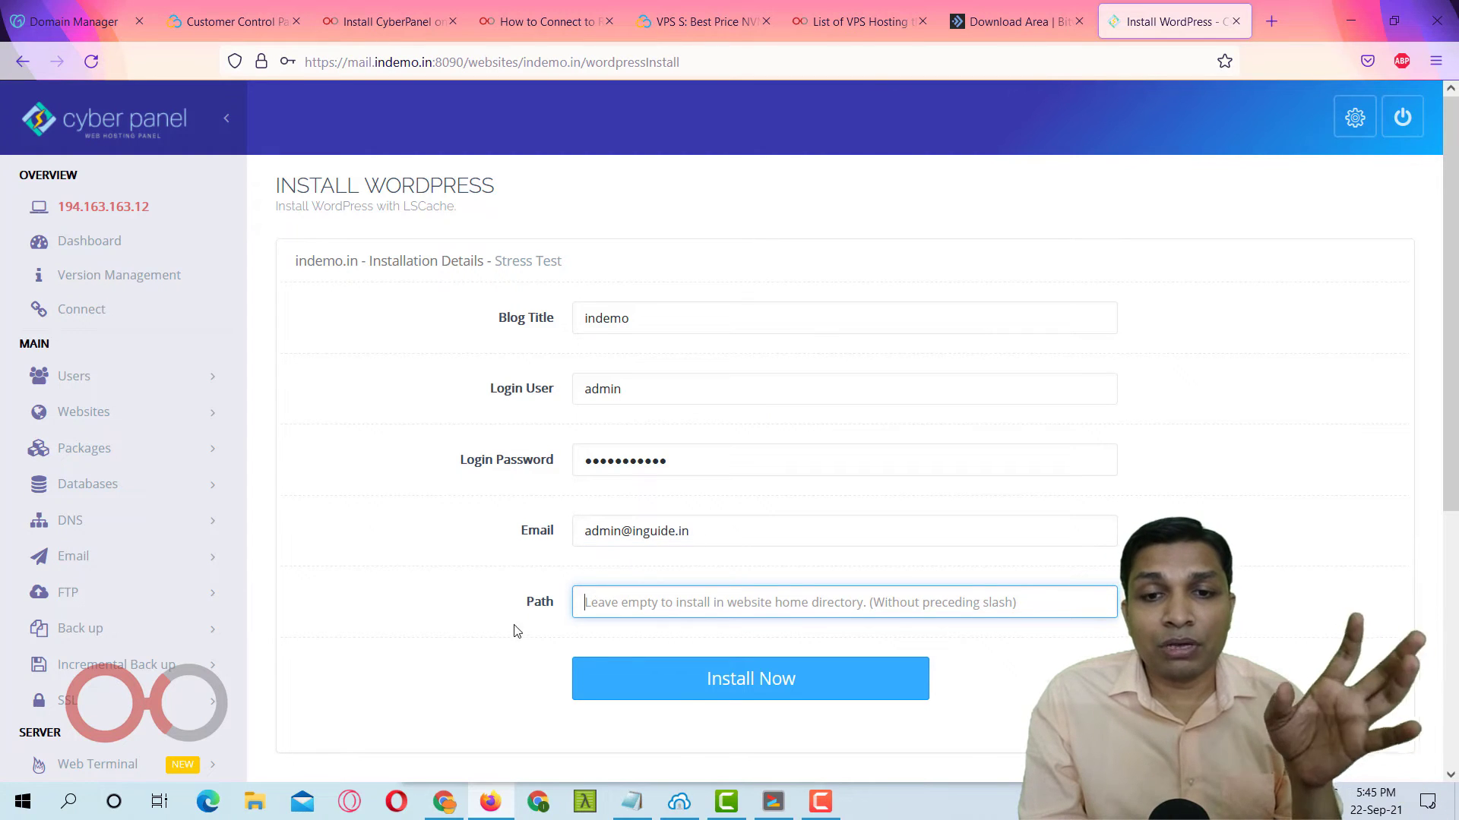
Install WordPress with an empty path, then go back to the installer form after success.
left_click(636, 685)
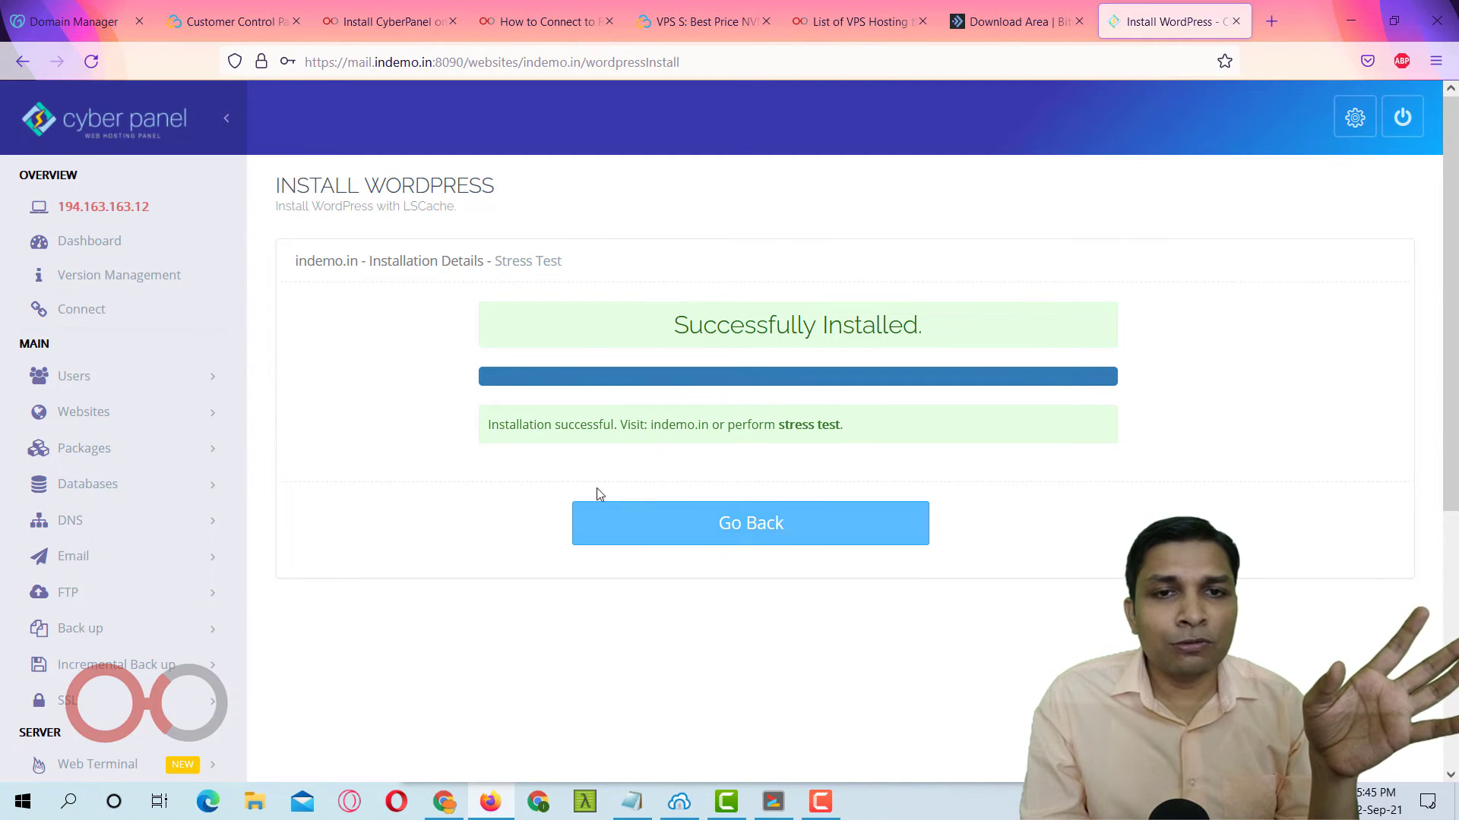
left_click(728, 523)
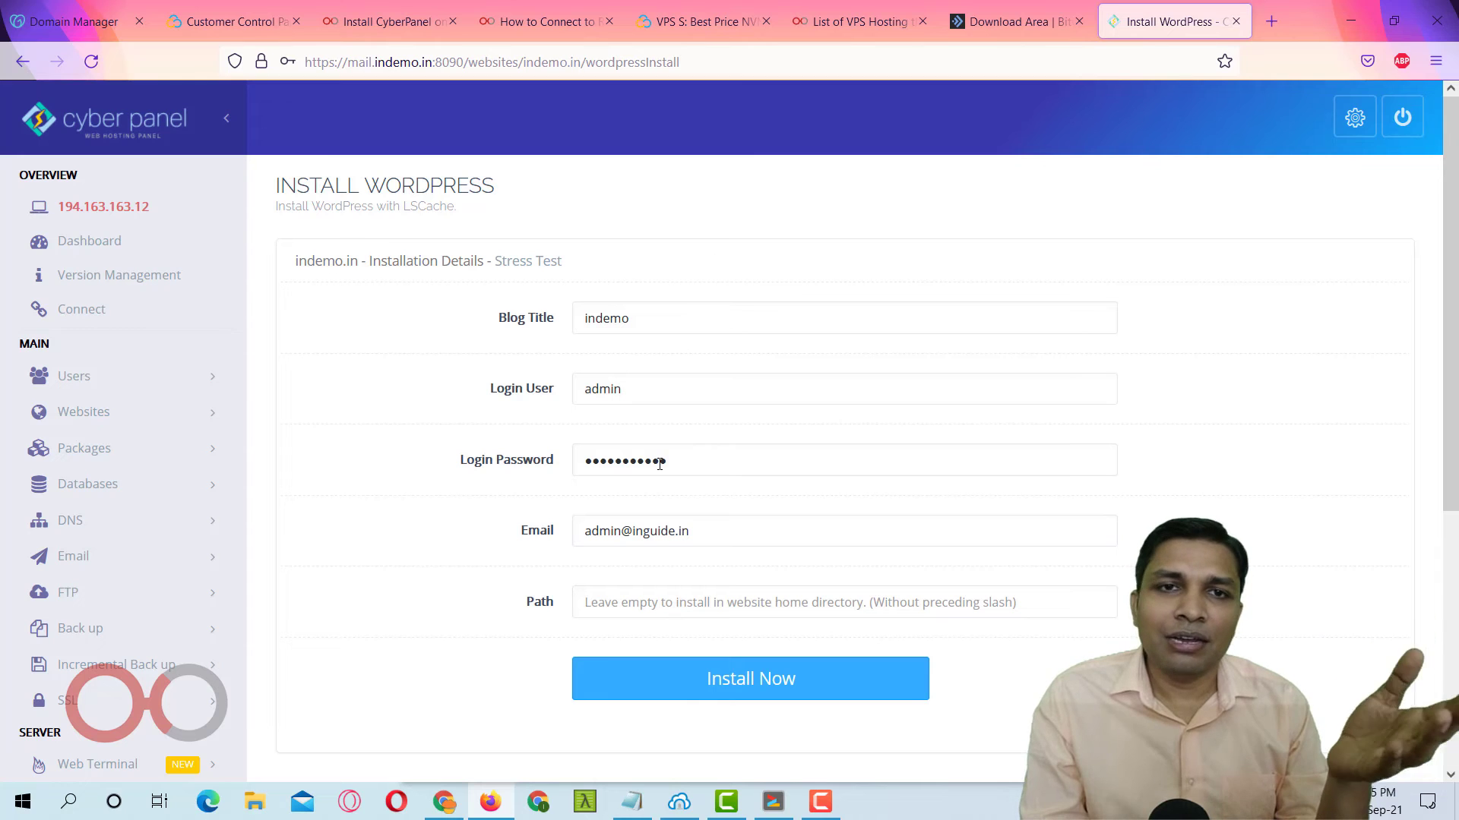
scroll(684, 331, "down", 4)
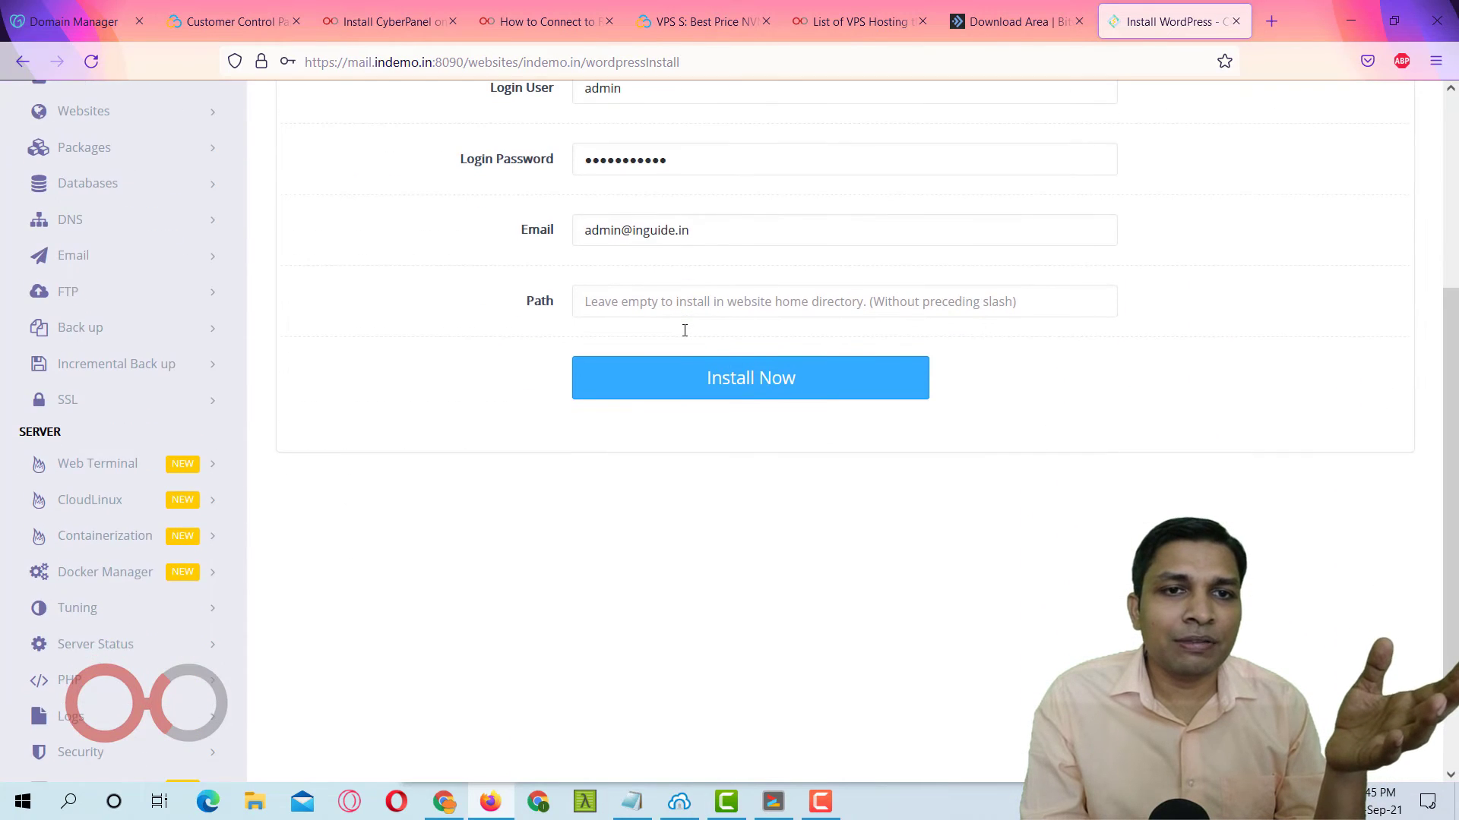
scroll(684, 329, "up", 3)
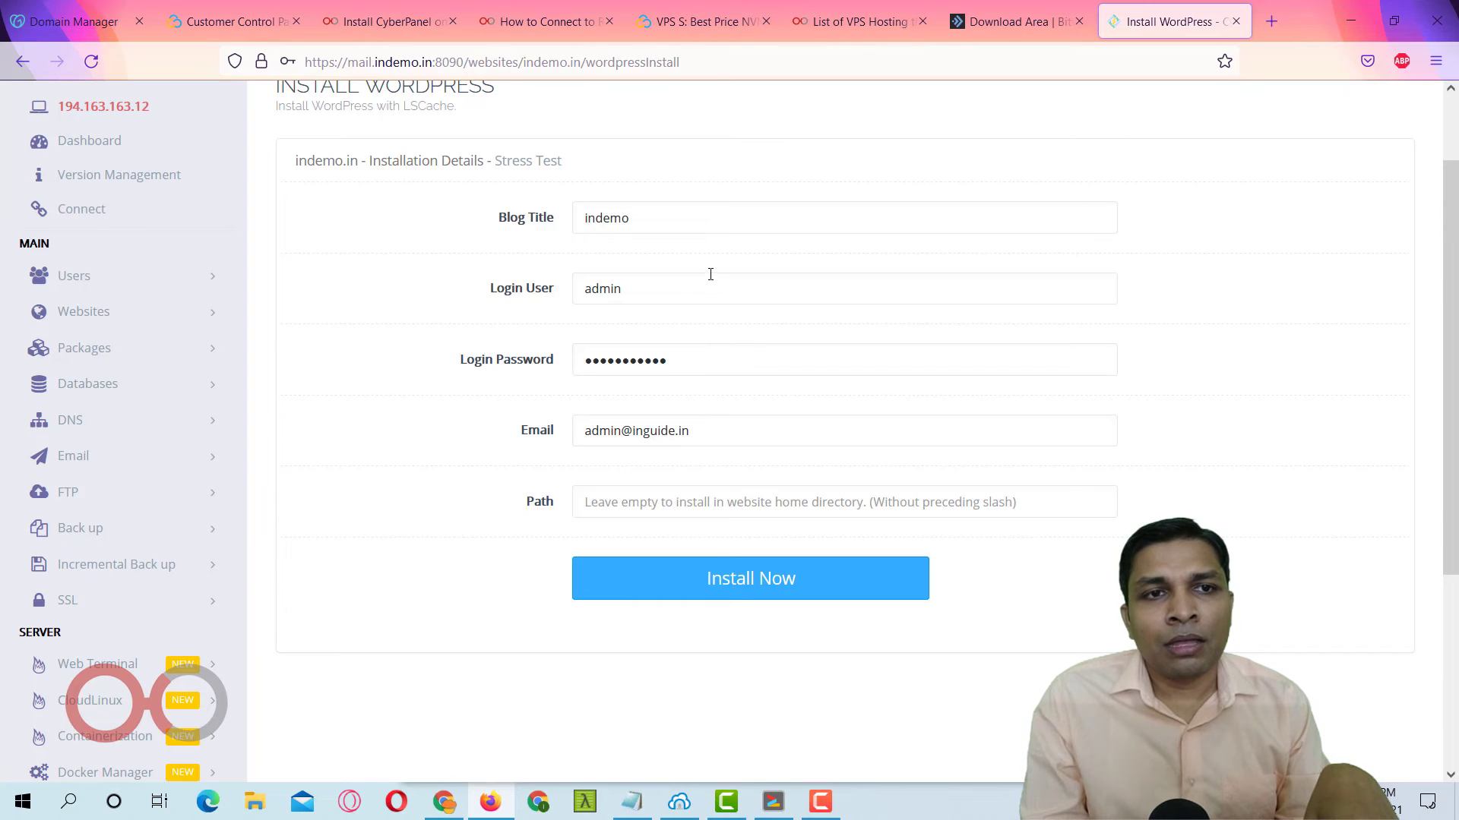
Load indemo.in in a new browser tab and check its connection security.
left_click(1264, 20)
type("indemo")
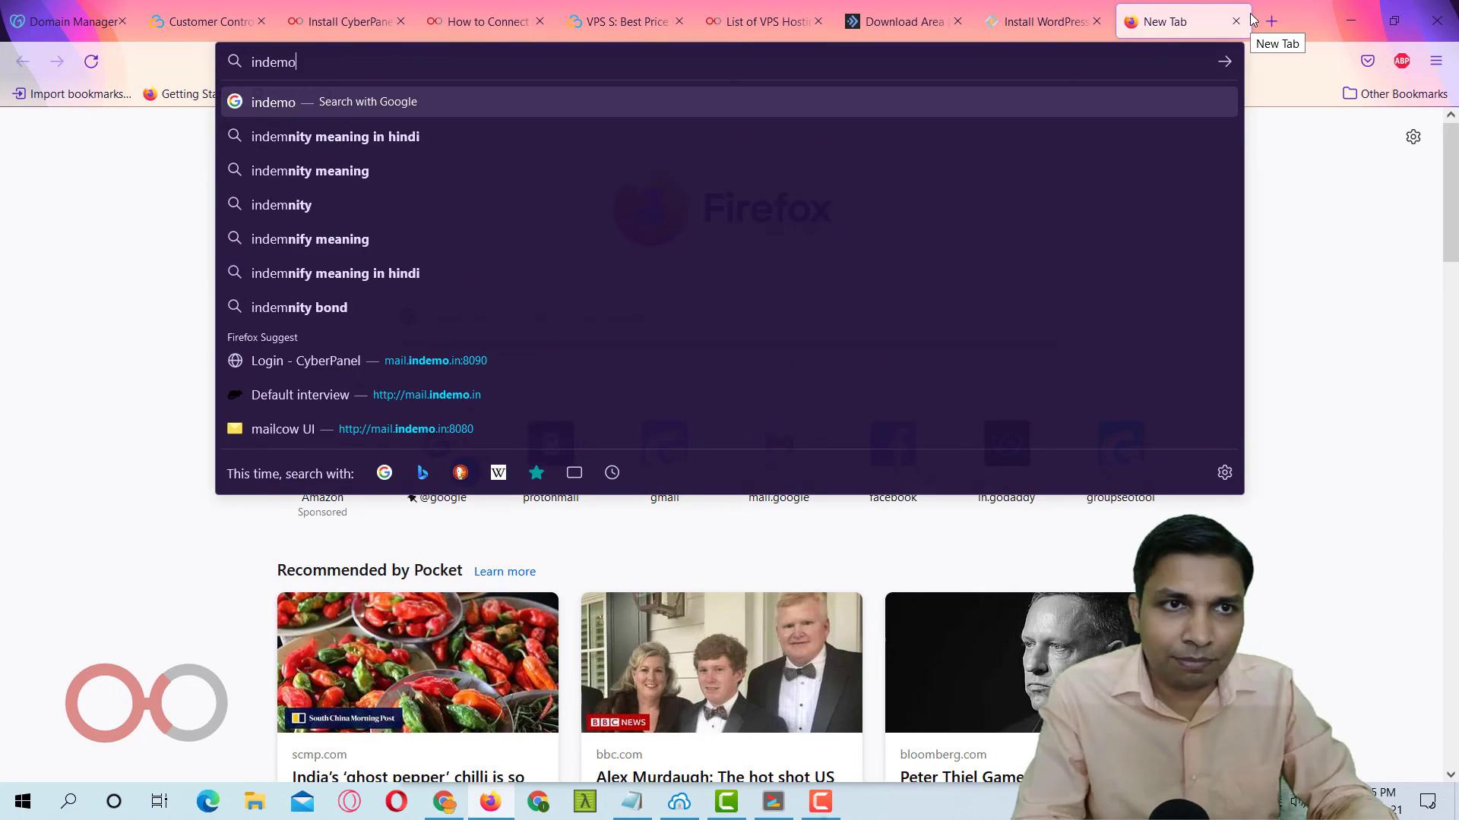
type(".in")
key("Return")
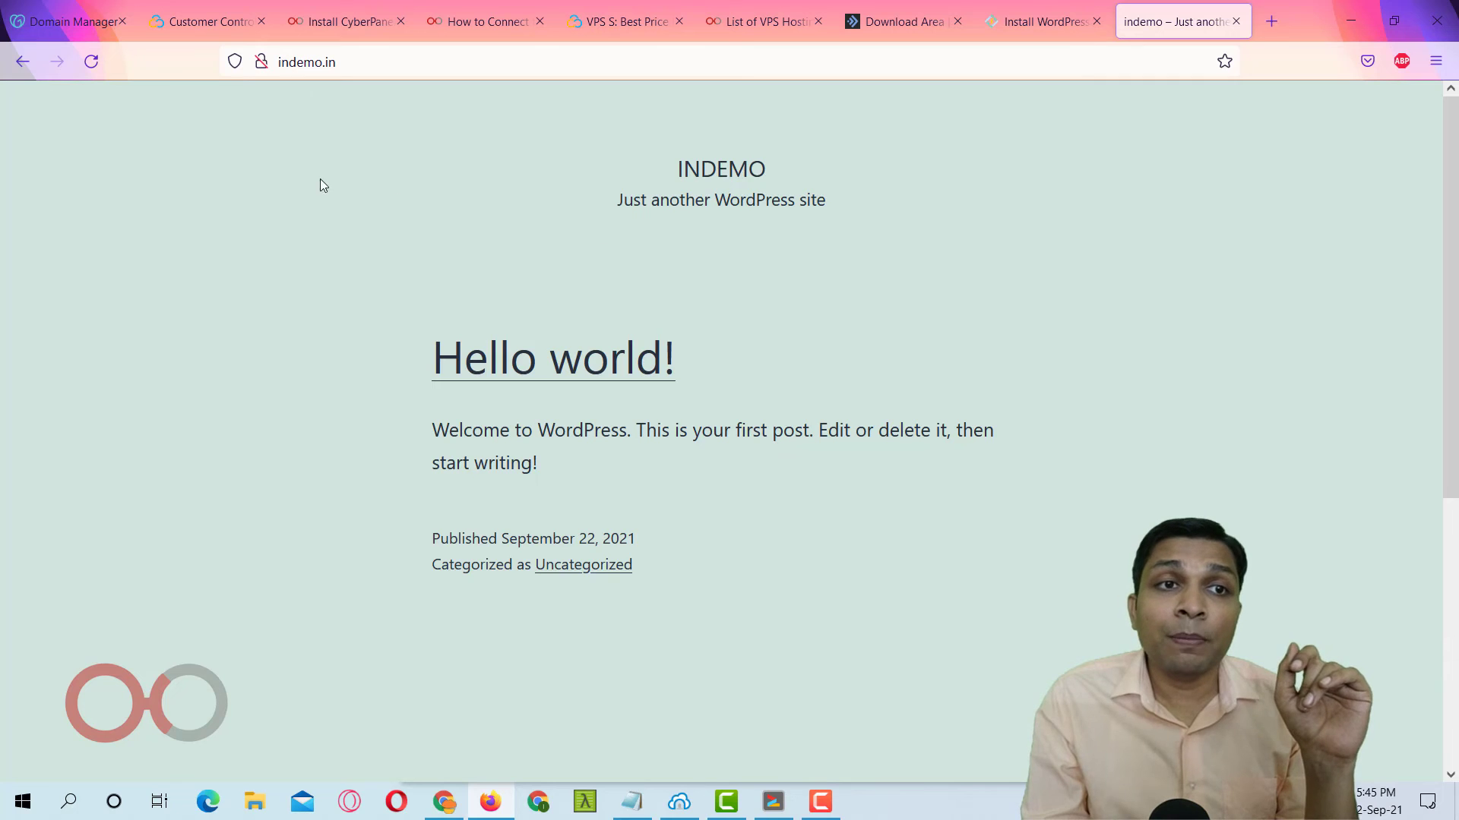
left_click(260, 61)
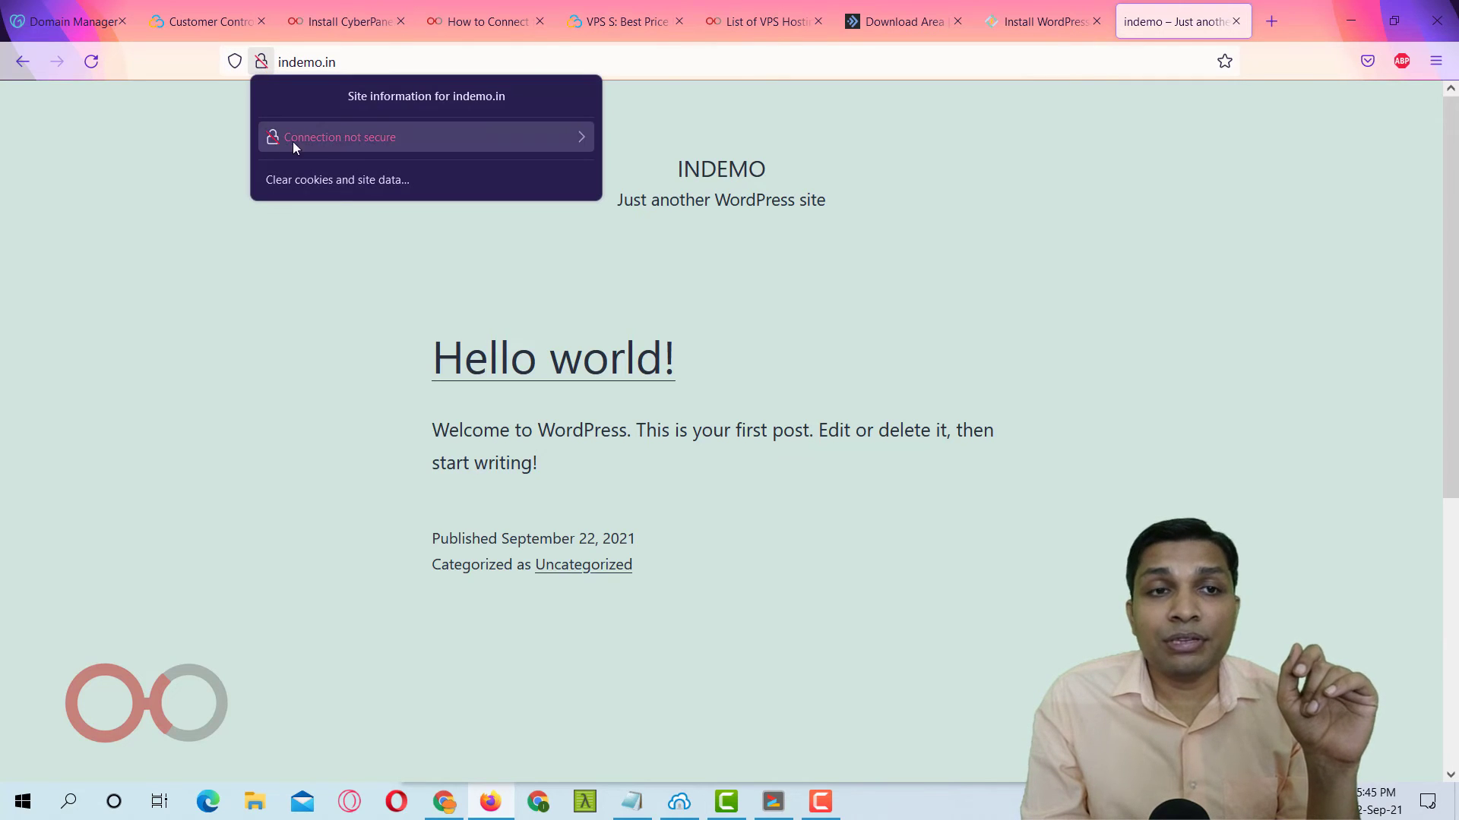
left_click(639, 61)
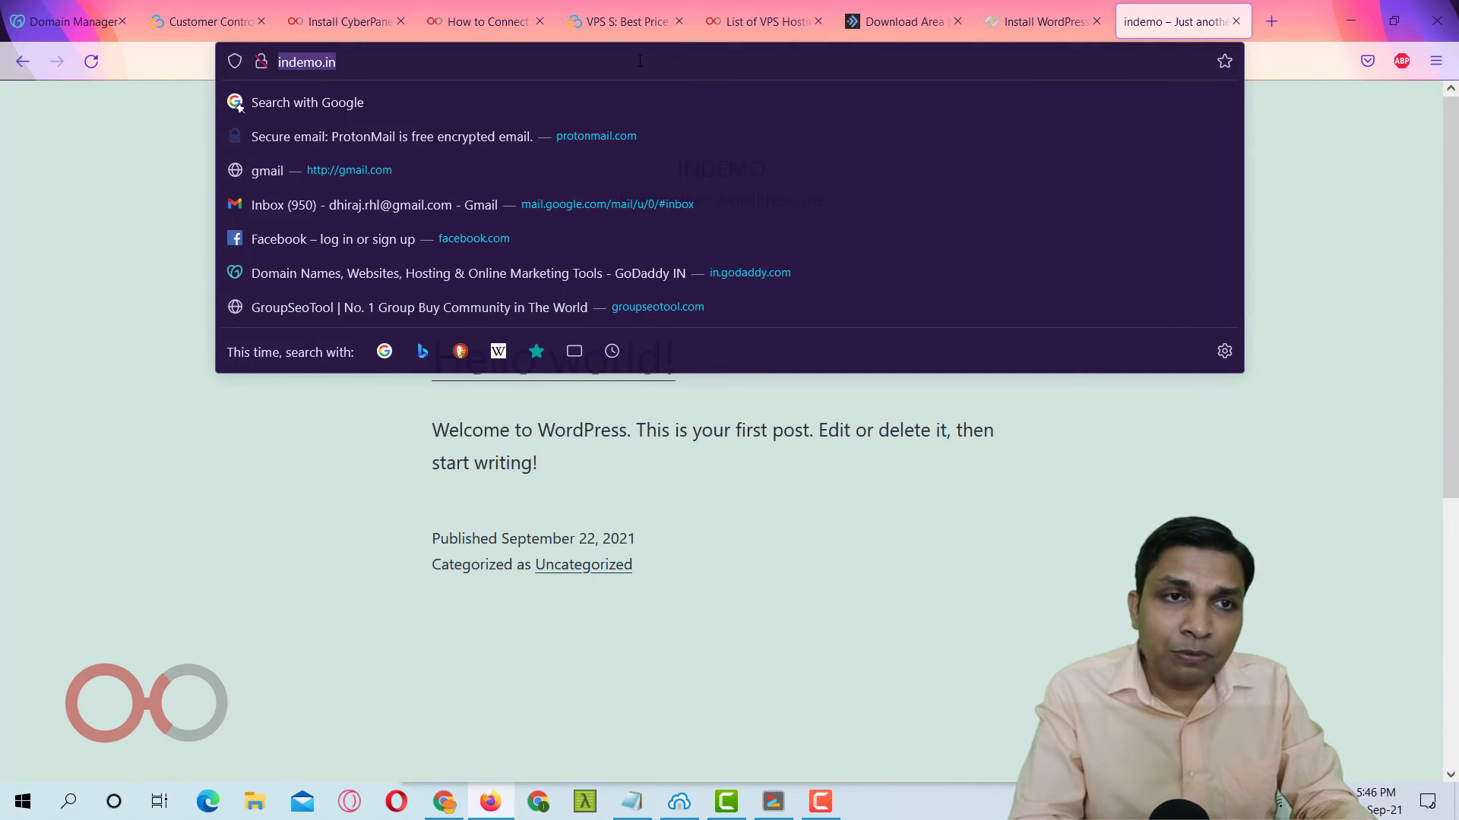
key("Home")
type("htt")
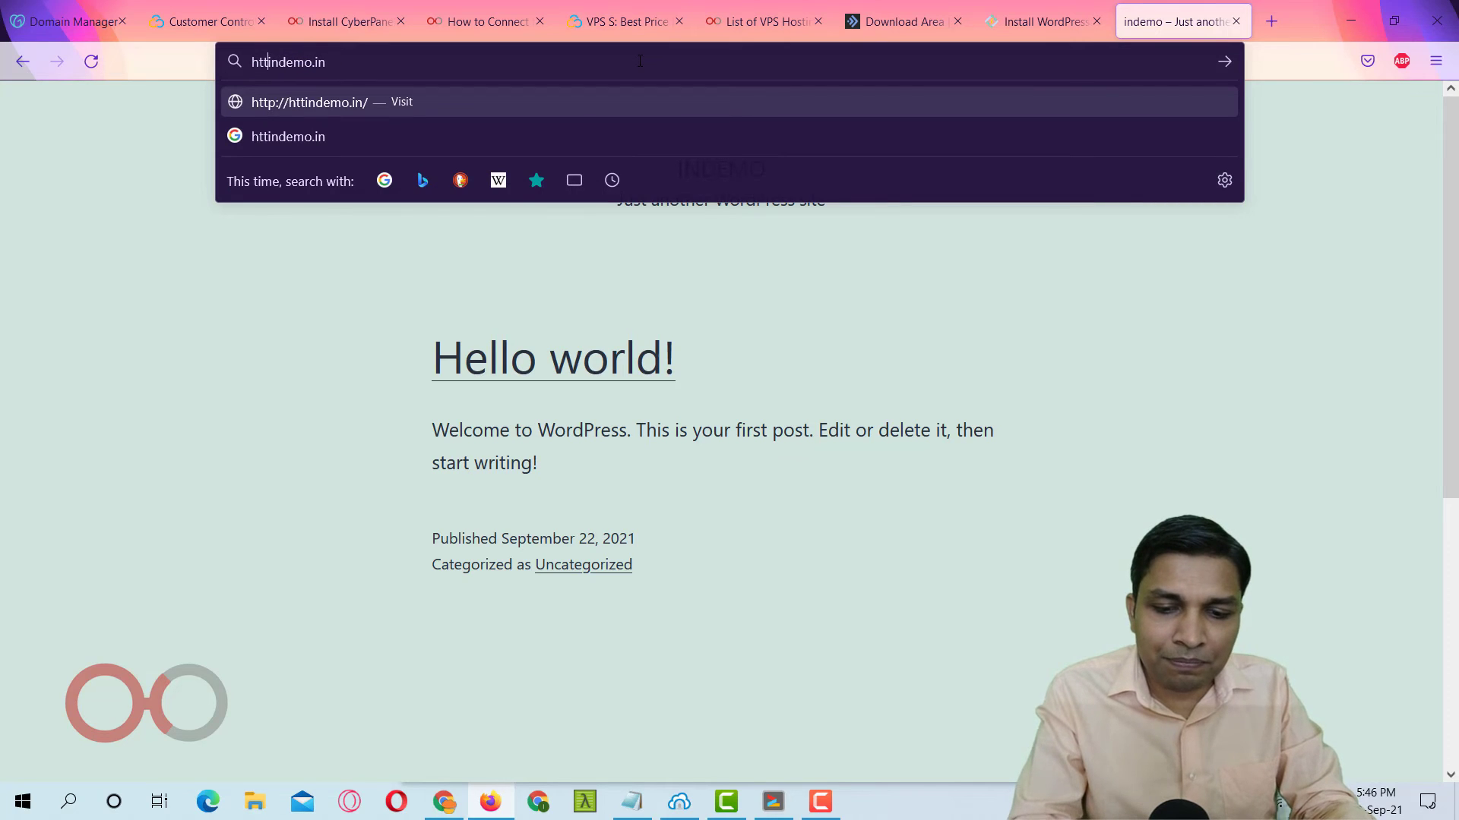
type("ps://")
key("Return")
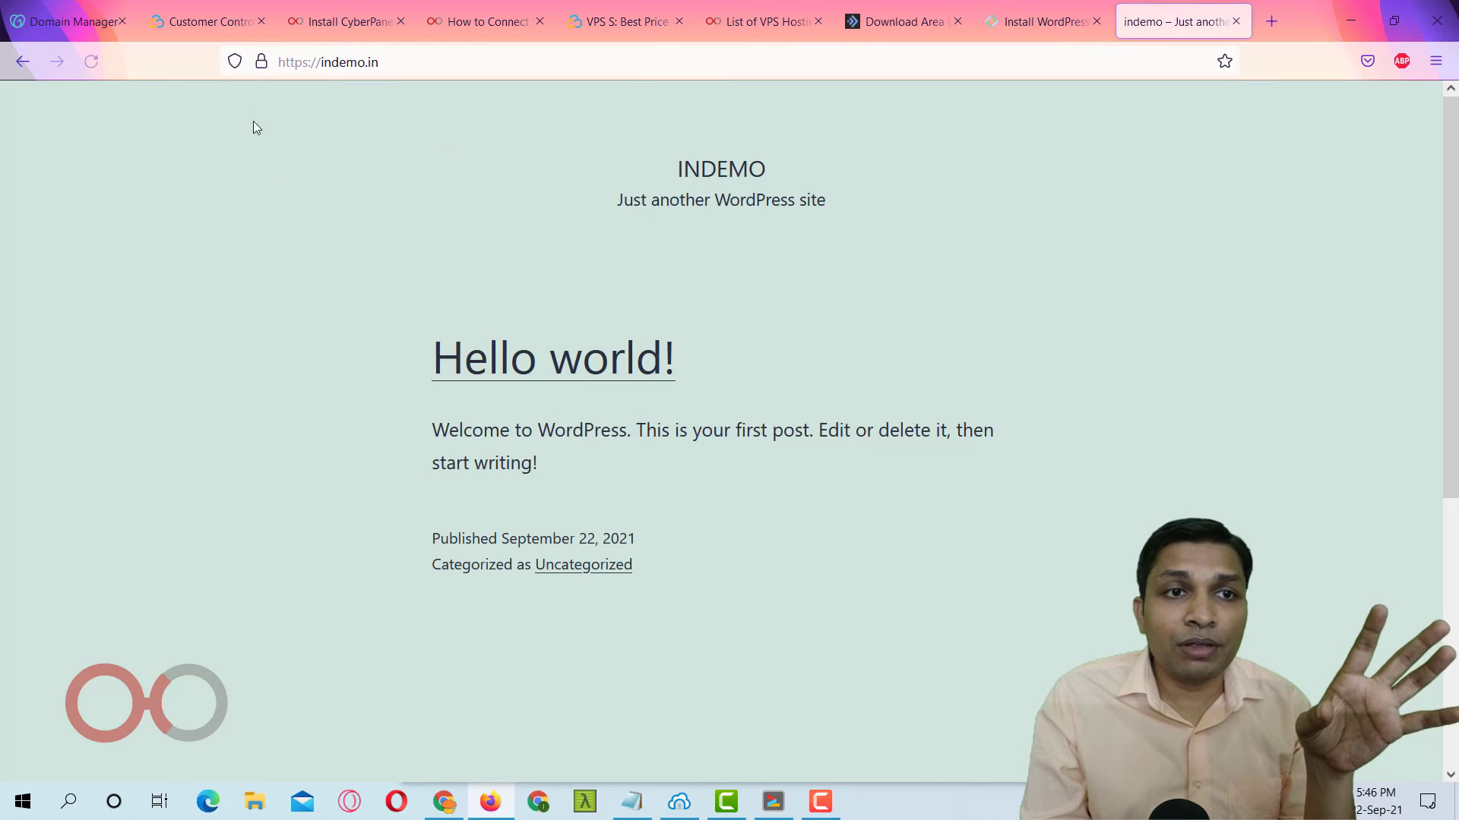
left_click(260, 61)
left_click(332, 140)
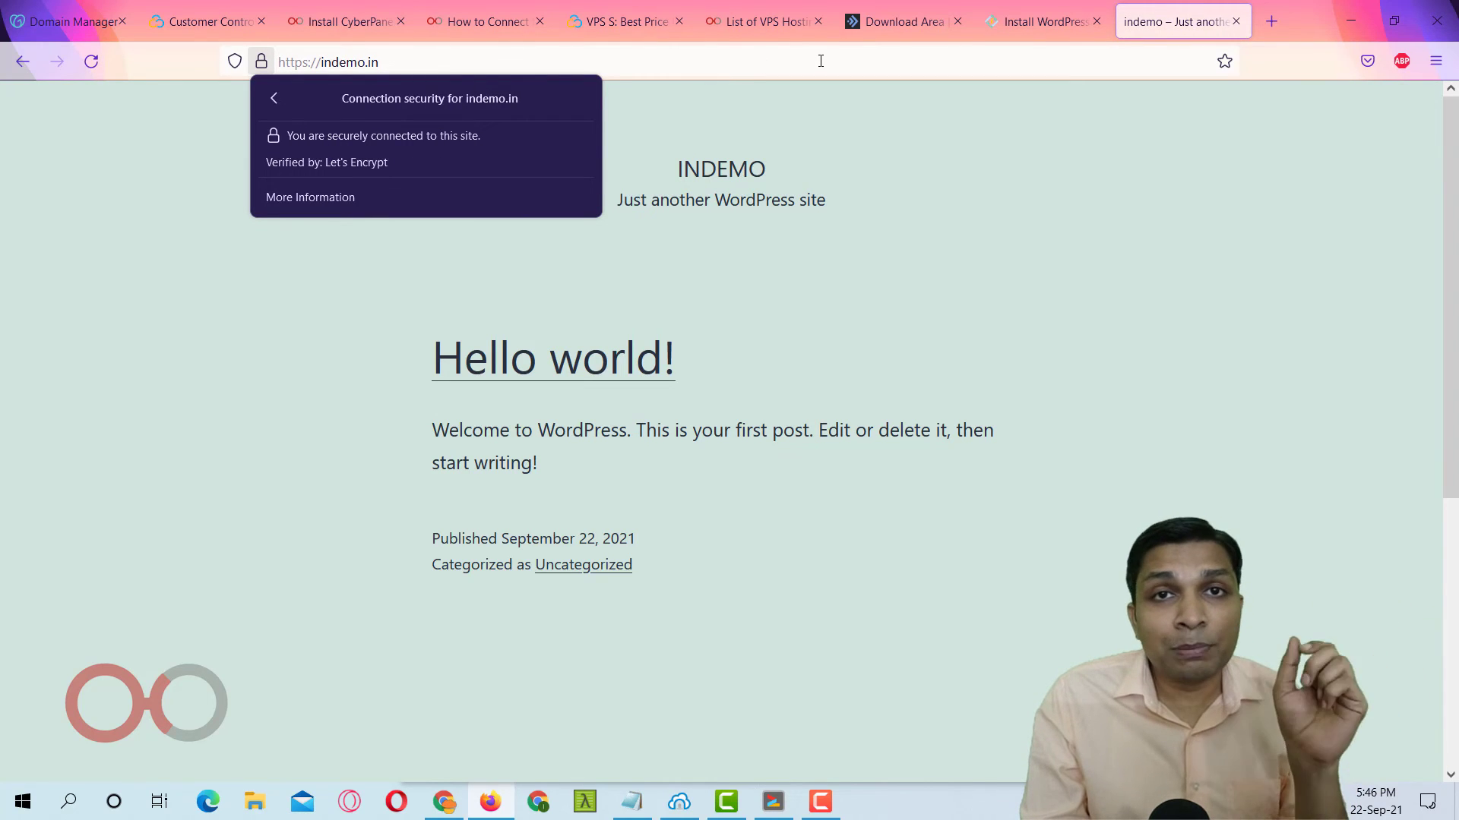
left_click(671, 93)
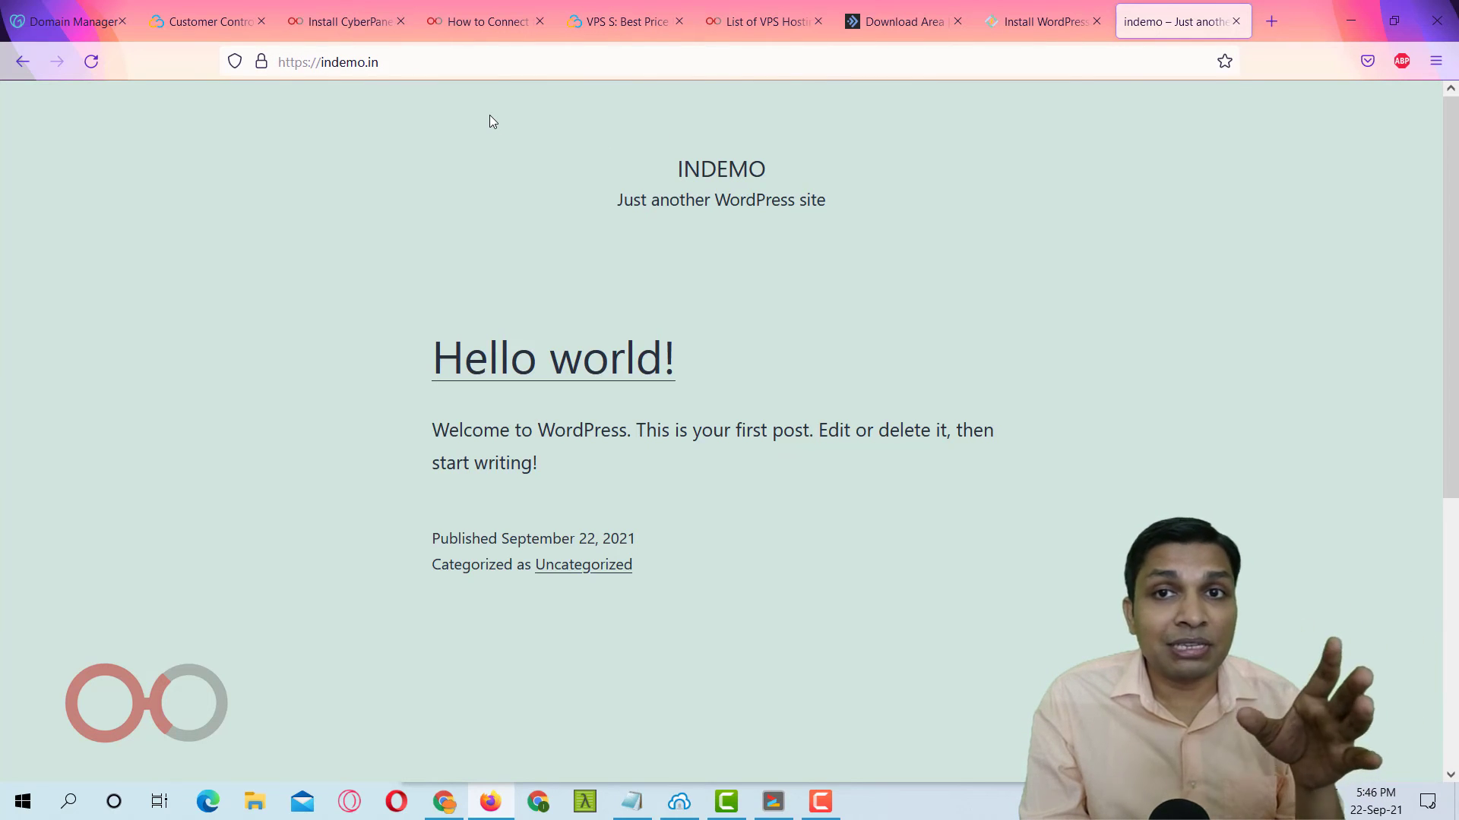
left_click(1043, 24)
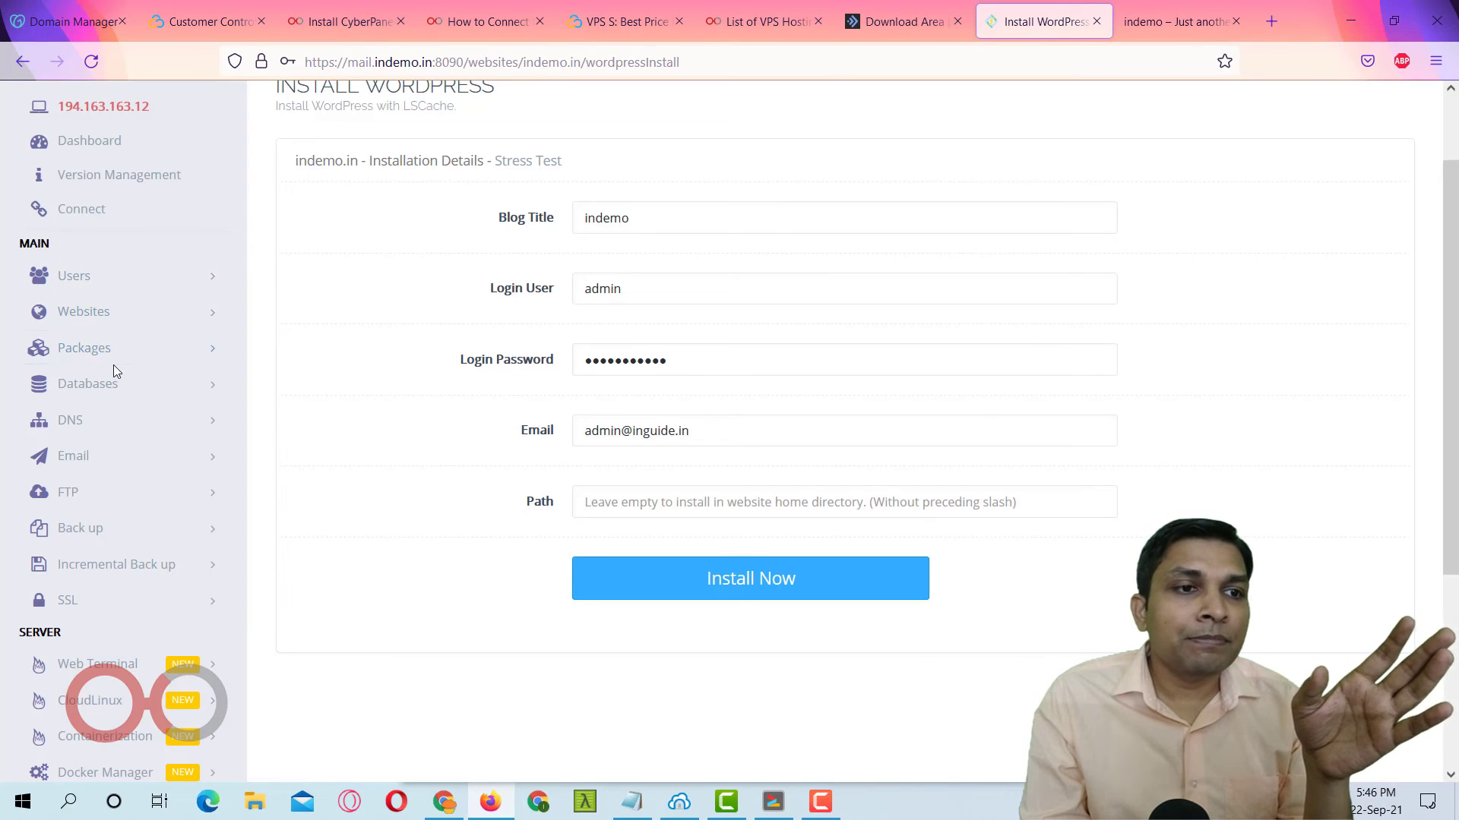
Go to Websites > List Website, decline saving the login, and manage indemo.in.
left_click(122, 317)
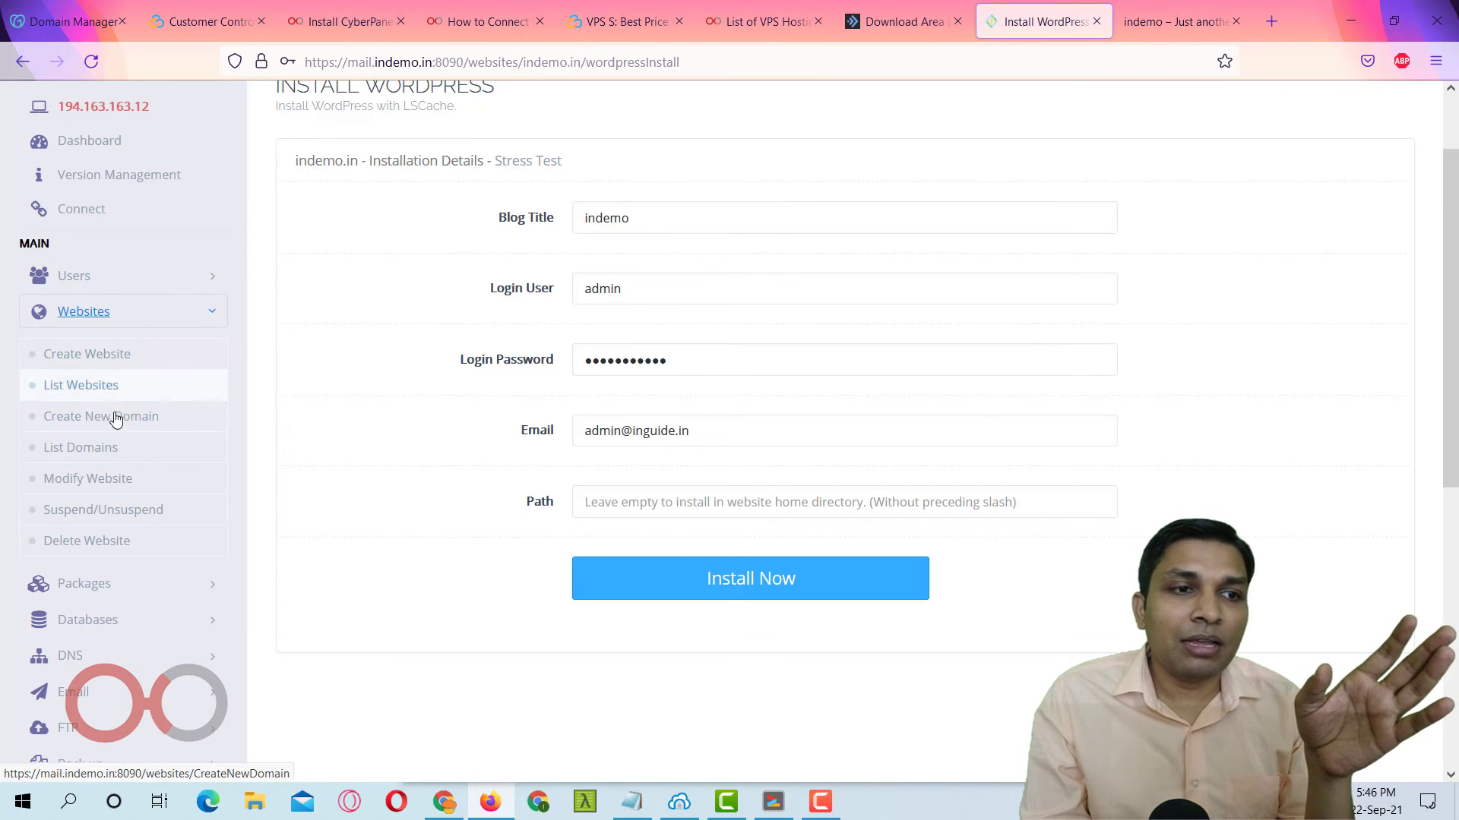
left_click(90, 379)
left_click(561, 305)
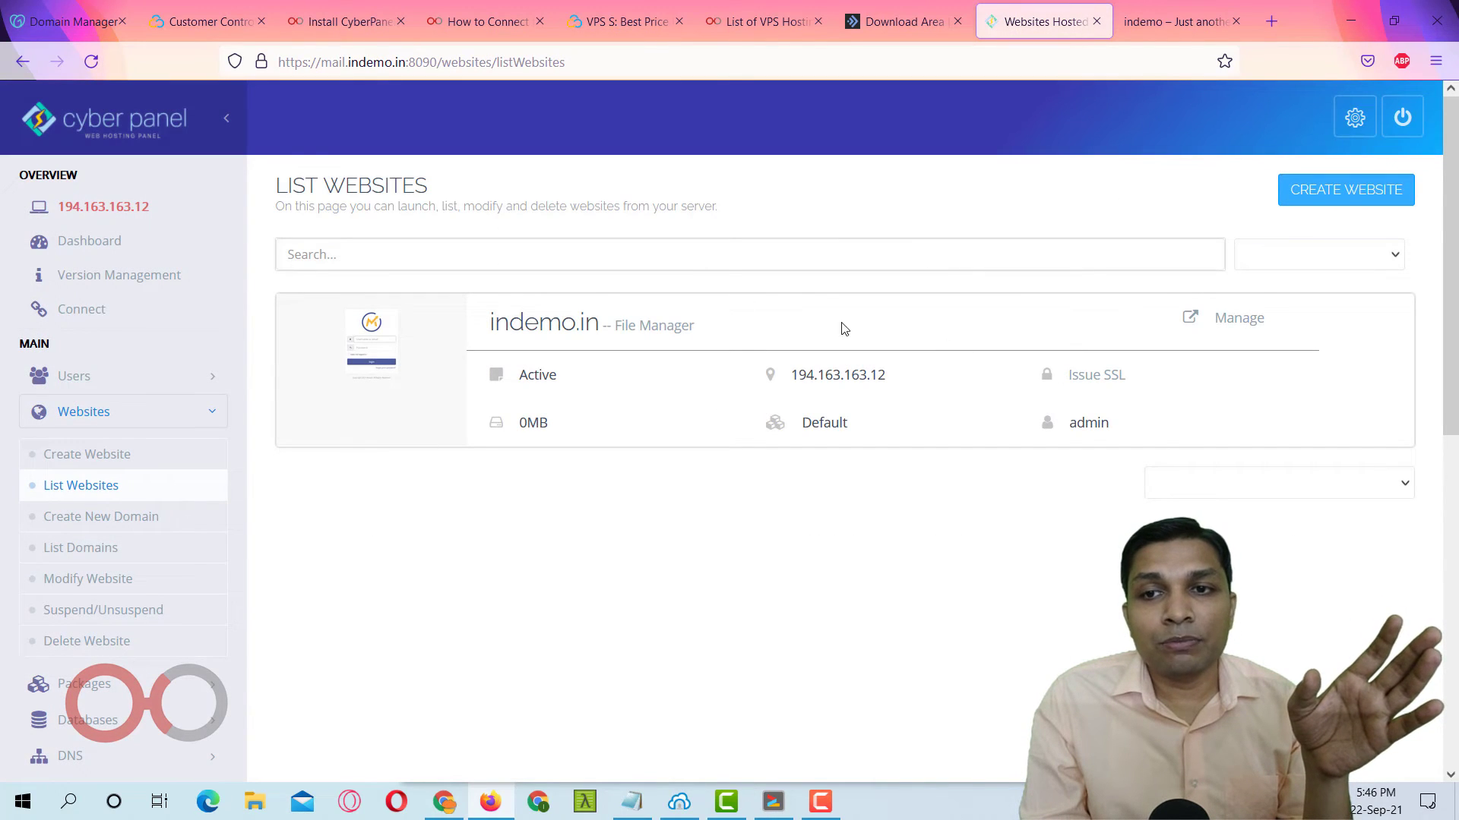
left_click(1232, 325)
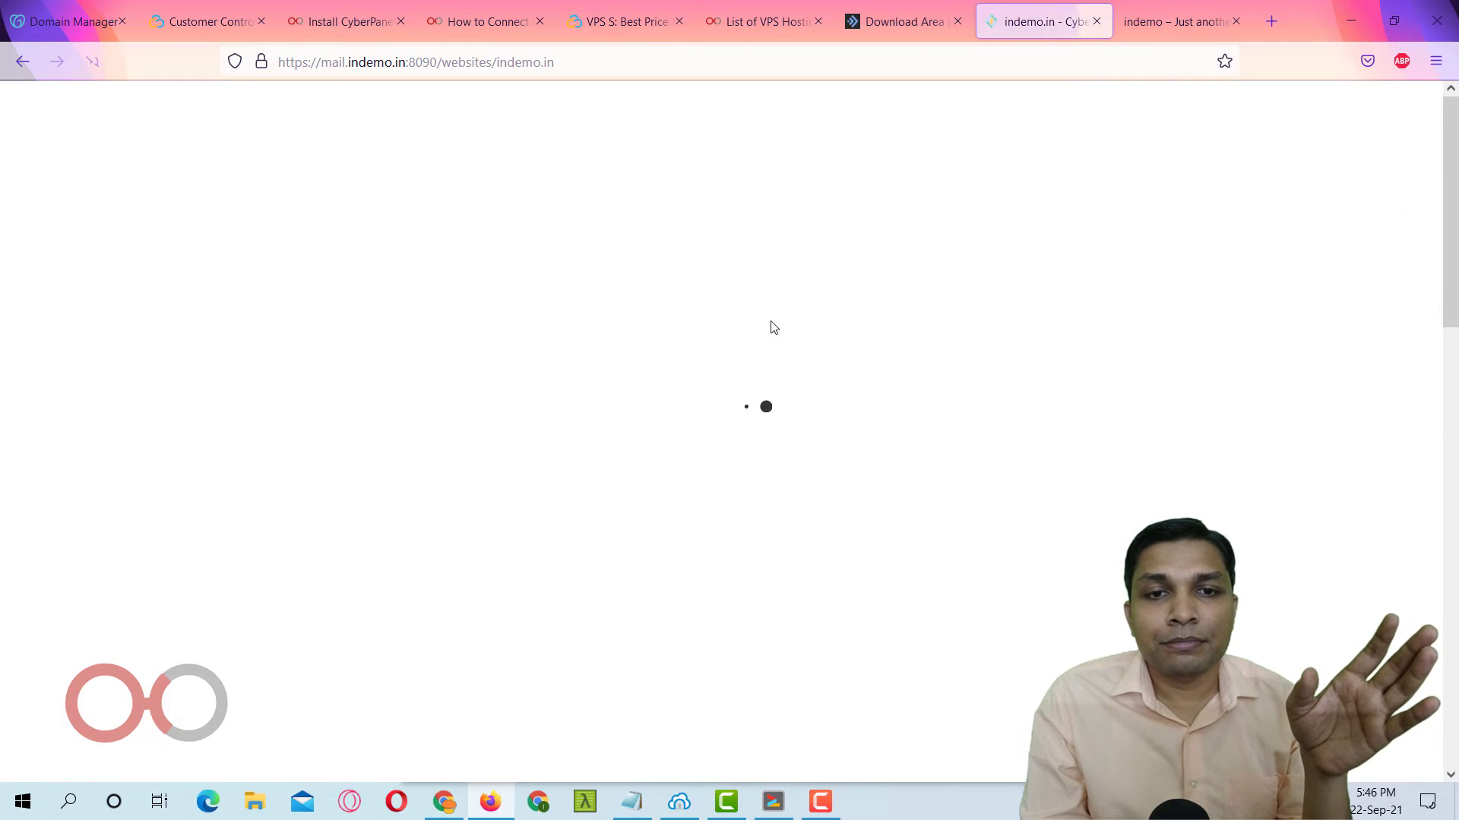
scroll(774, 327, "down", 15)
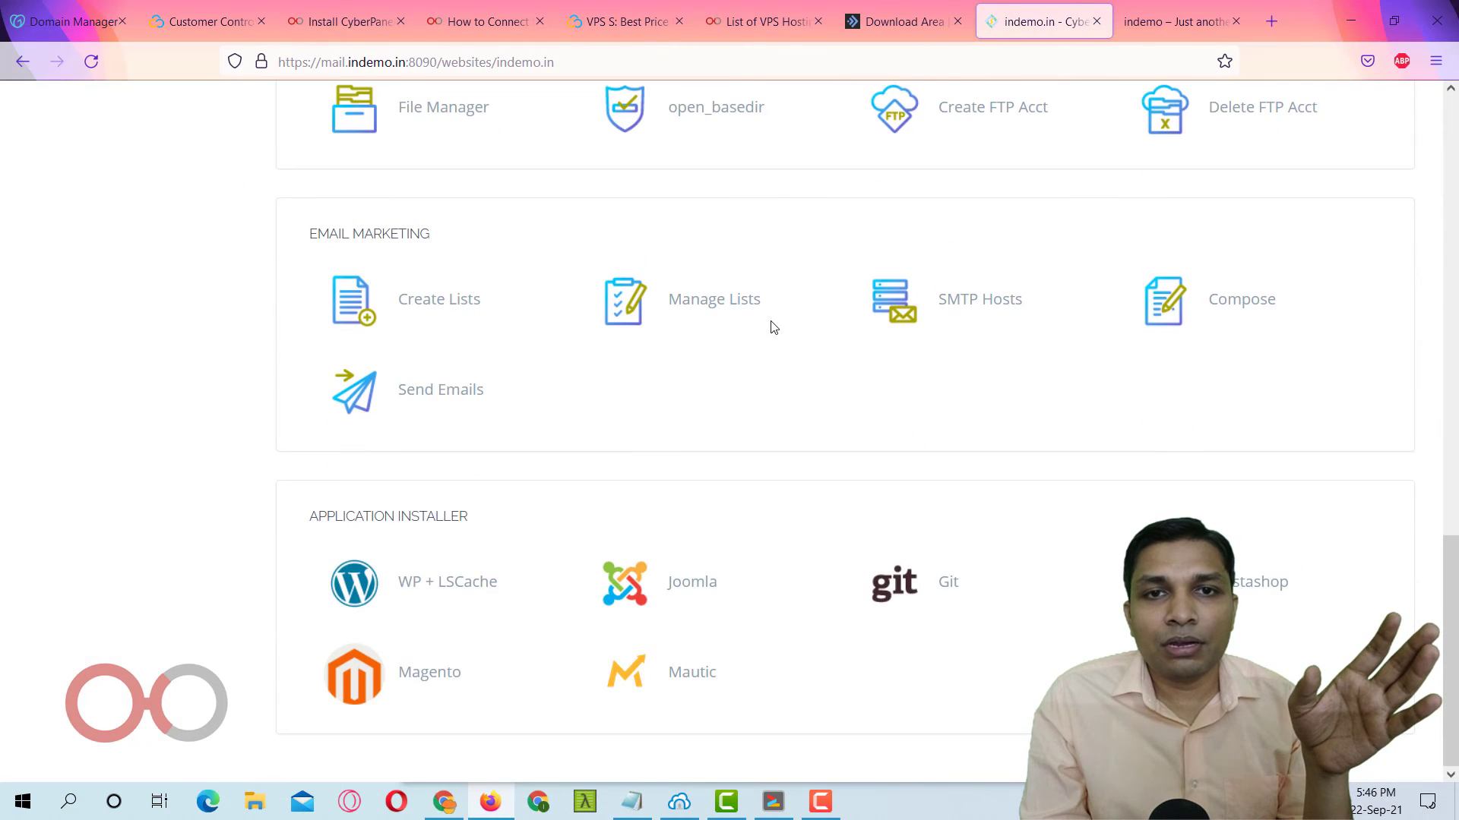
scroll(773, 327, "up", 3)
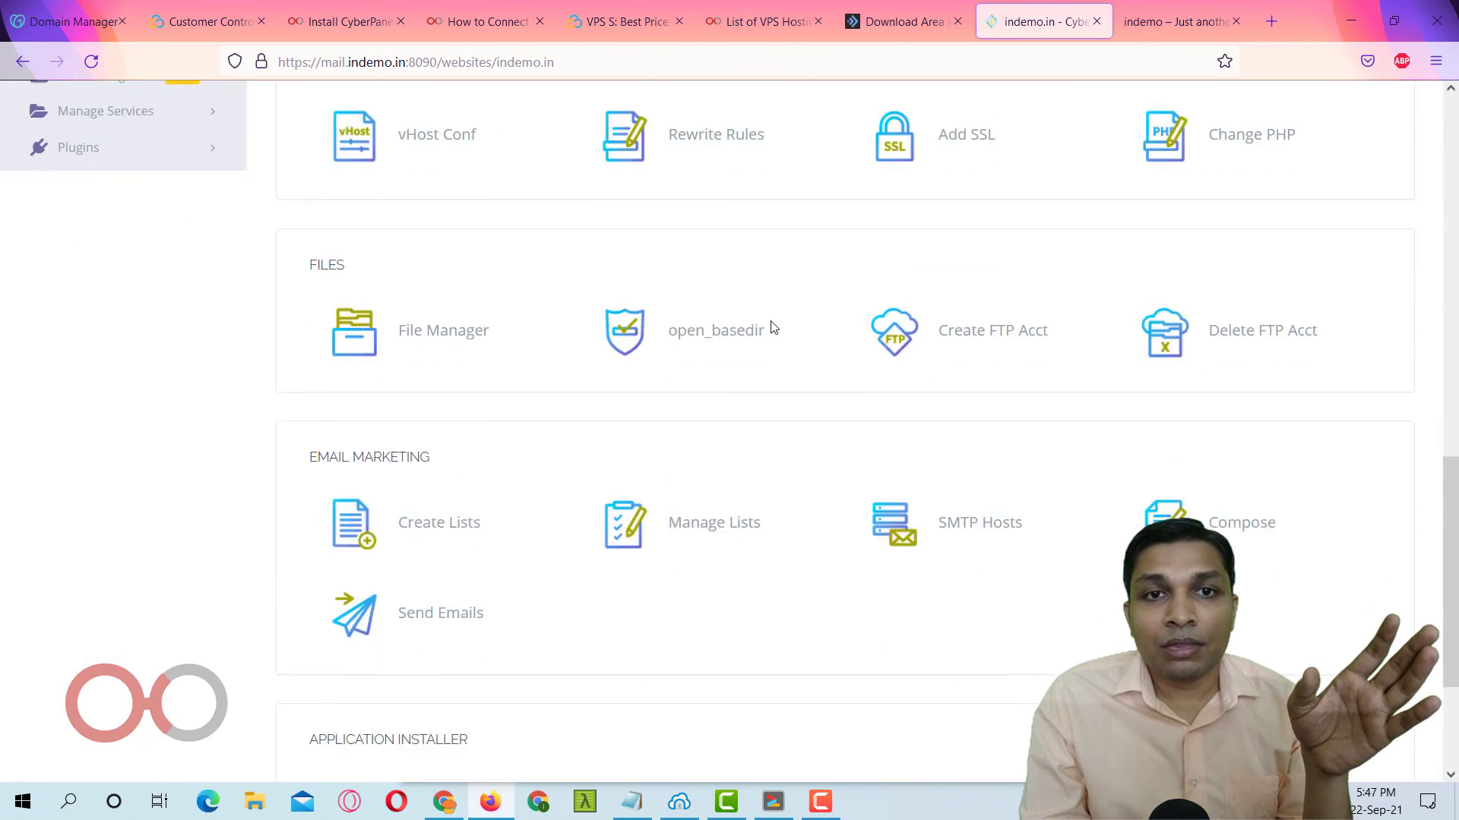
scroll(773, 327, "up", 2)
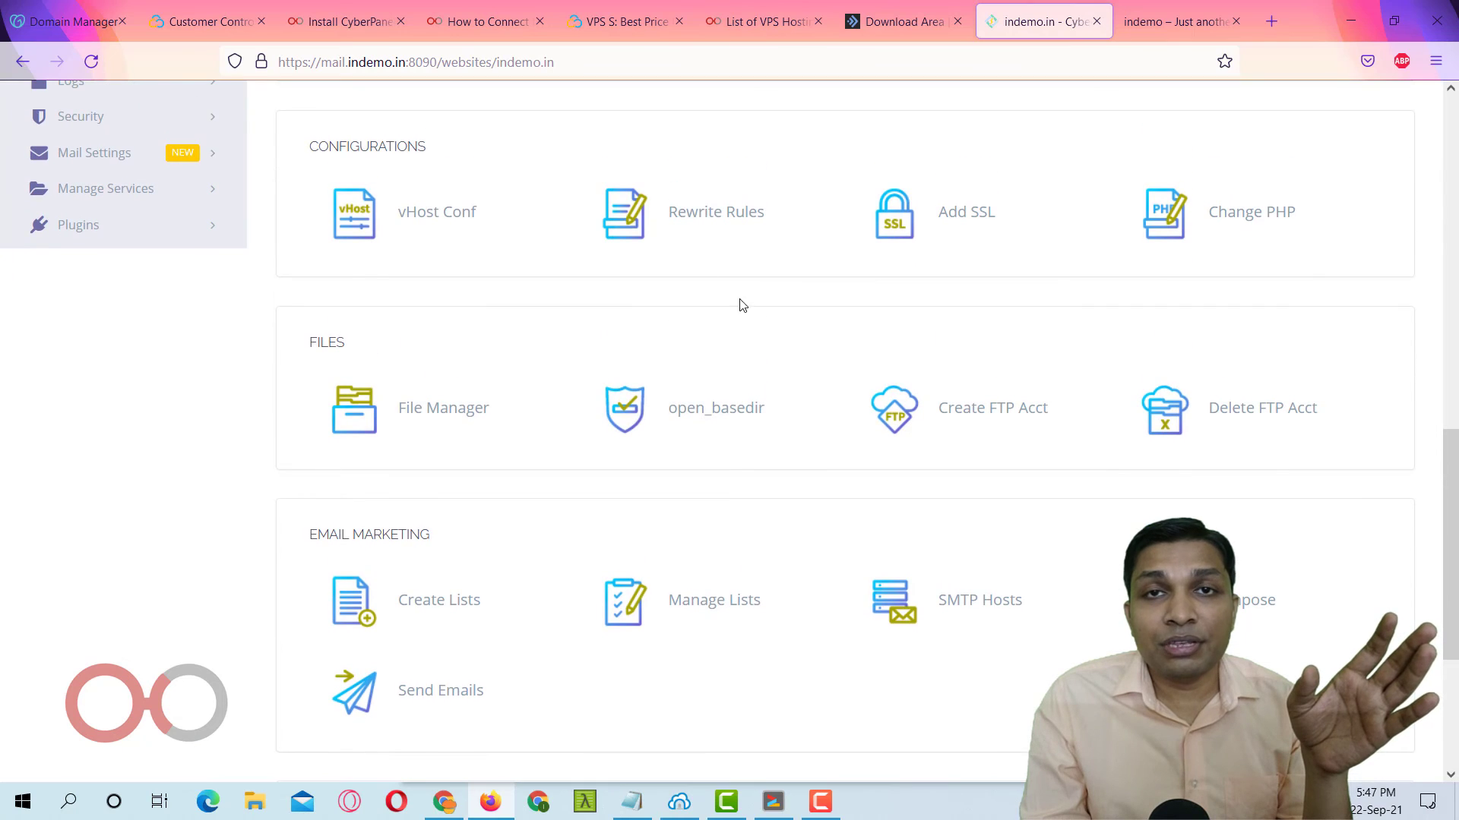
Apply and save the 'Force HTTP -> HTTPS' rewrite rule template for indemo.in.
left_click(714, 215)
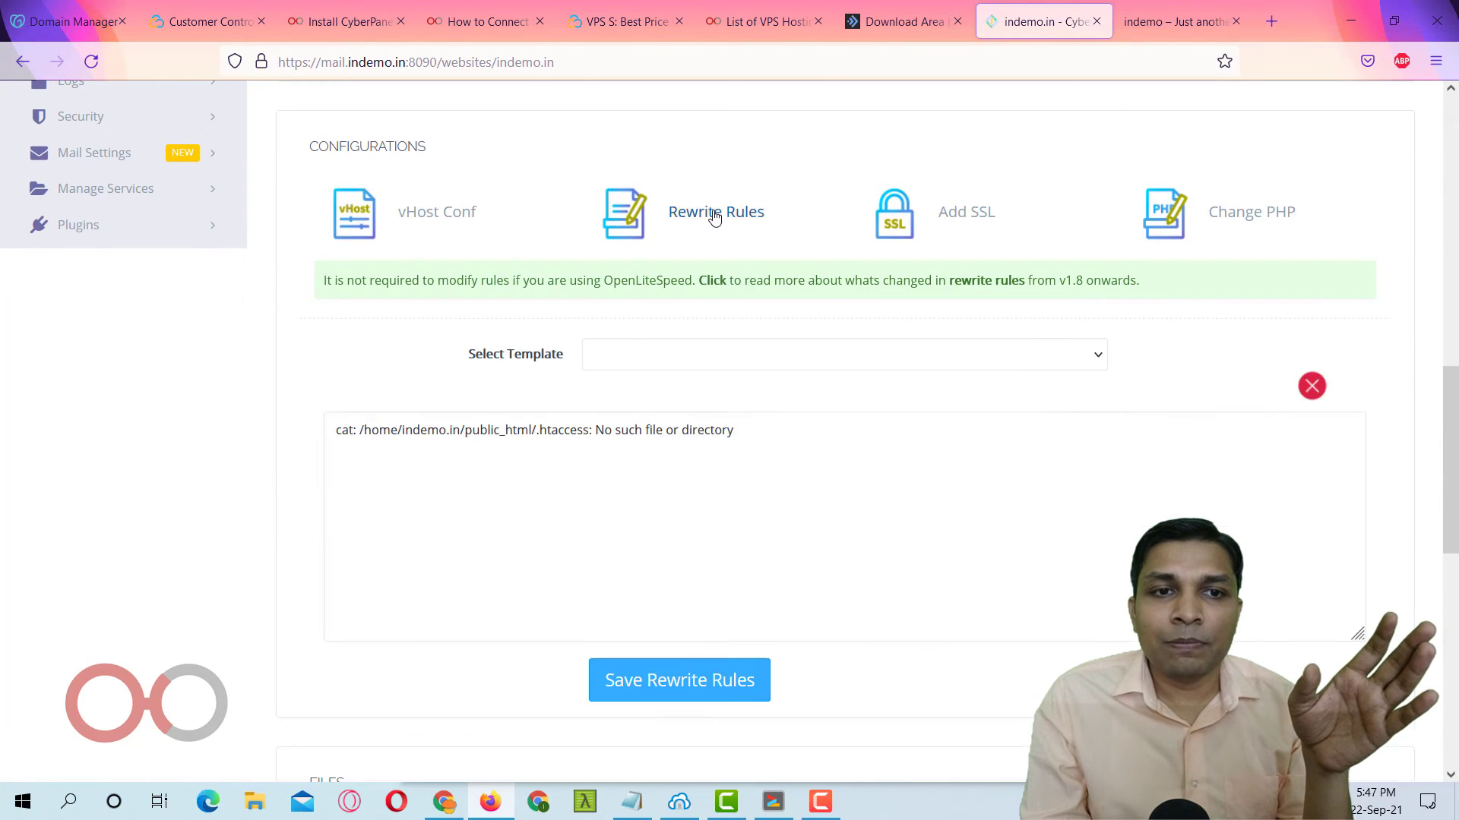
scroll(714, 218, "down", 2)
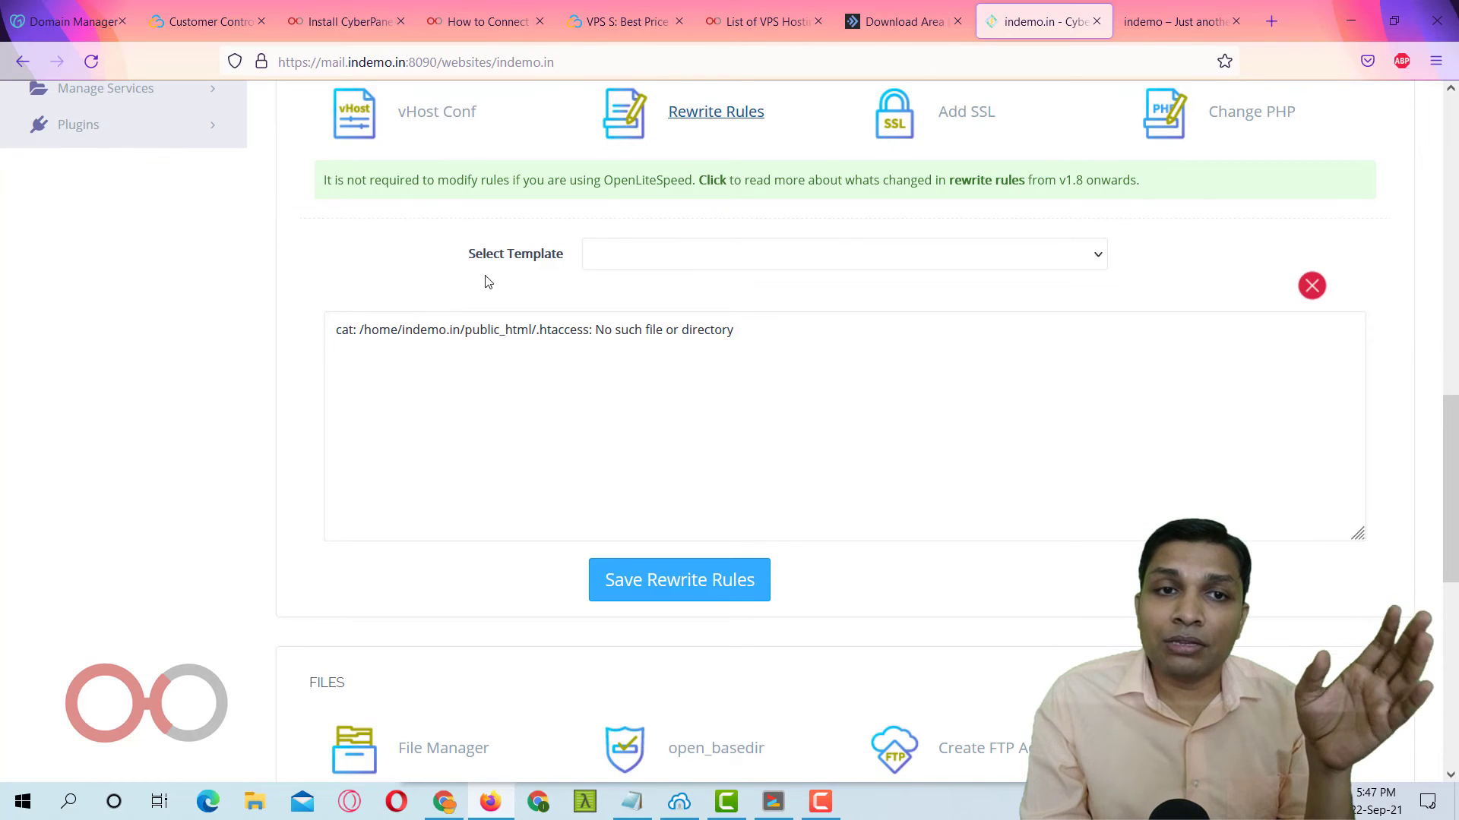
left_click(677, 246)
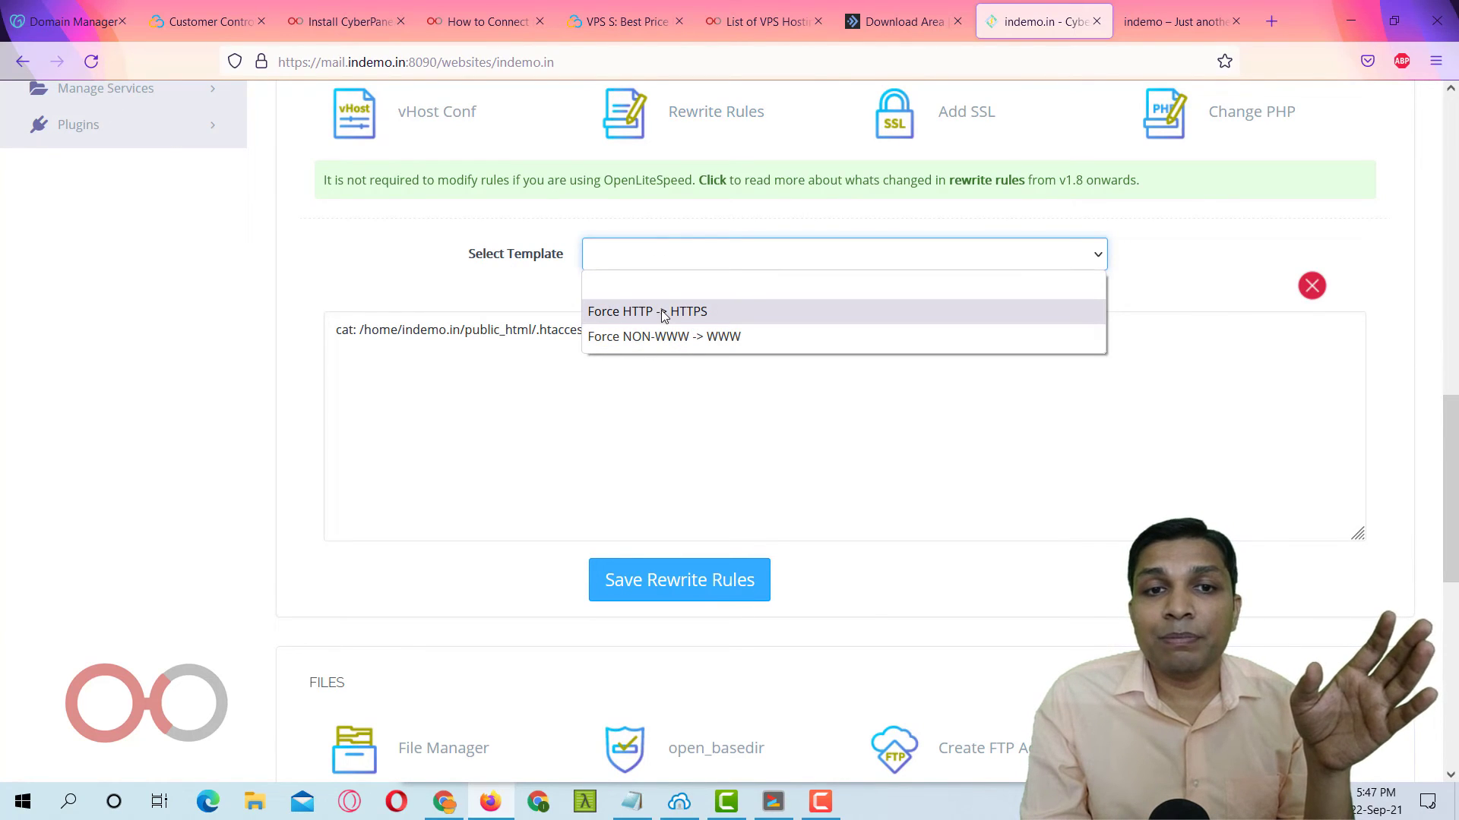
left_click(719, 311)
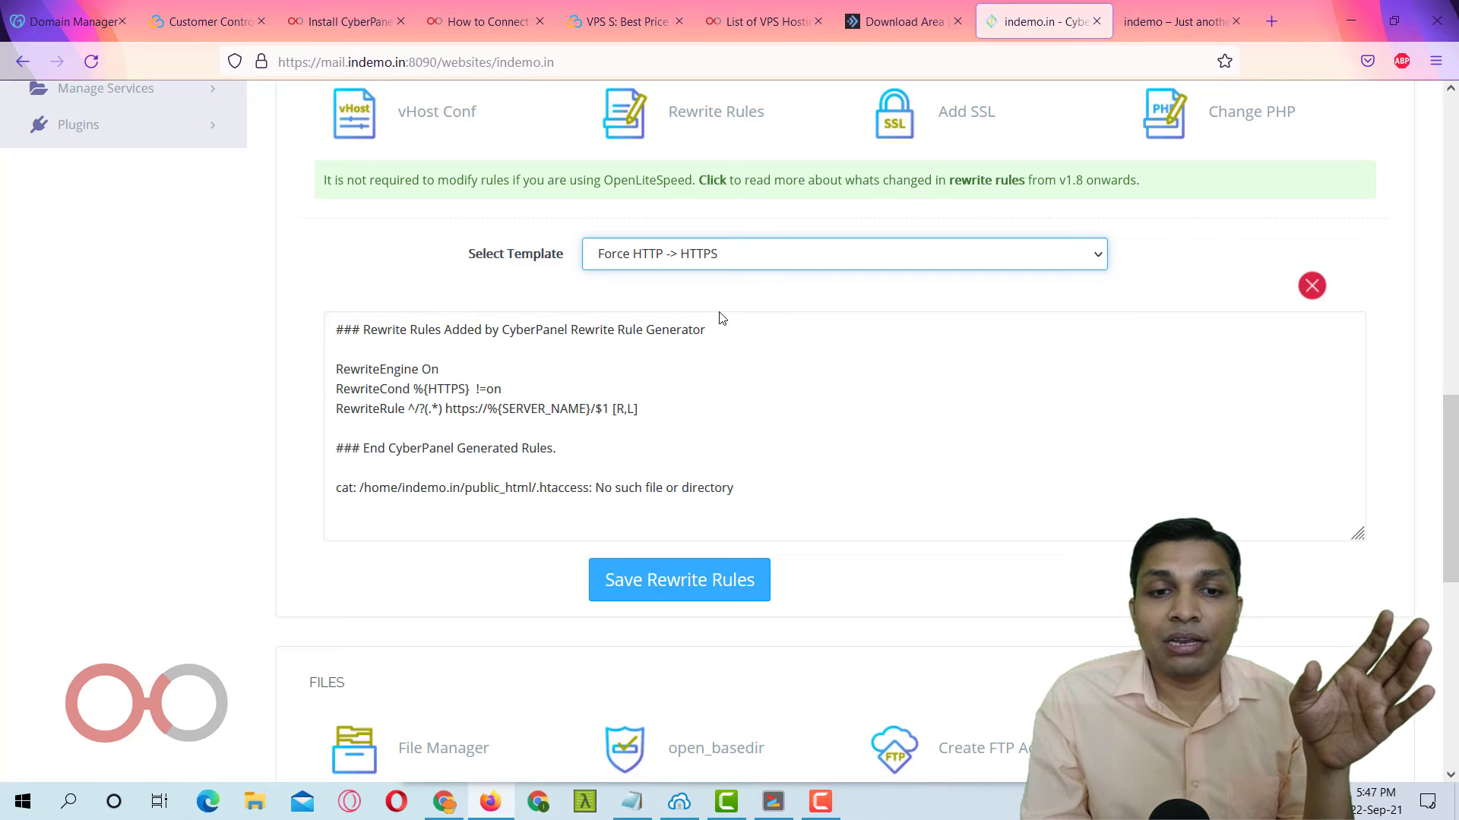
left_click(698, 591)
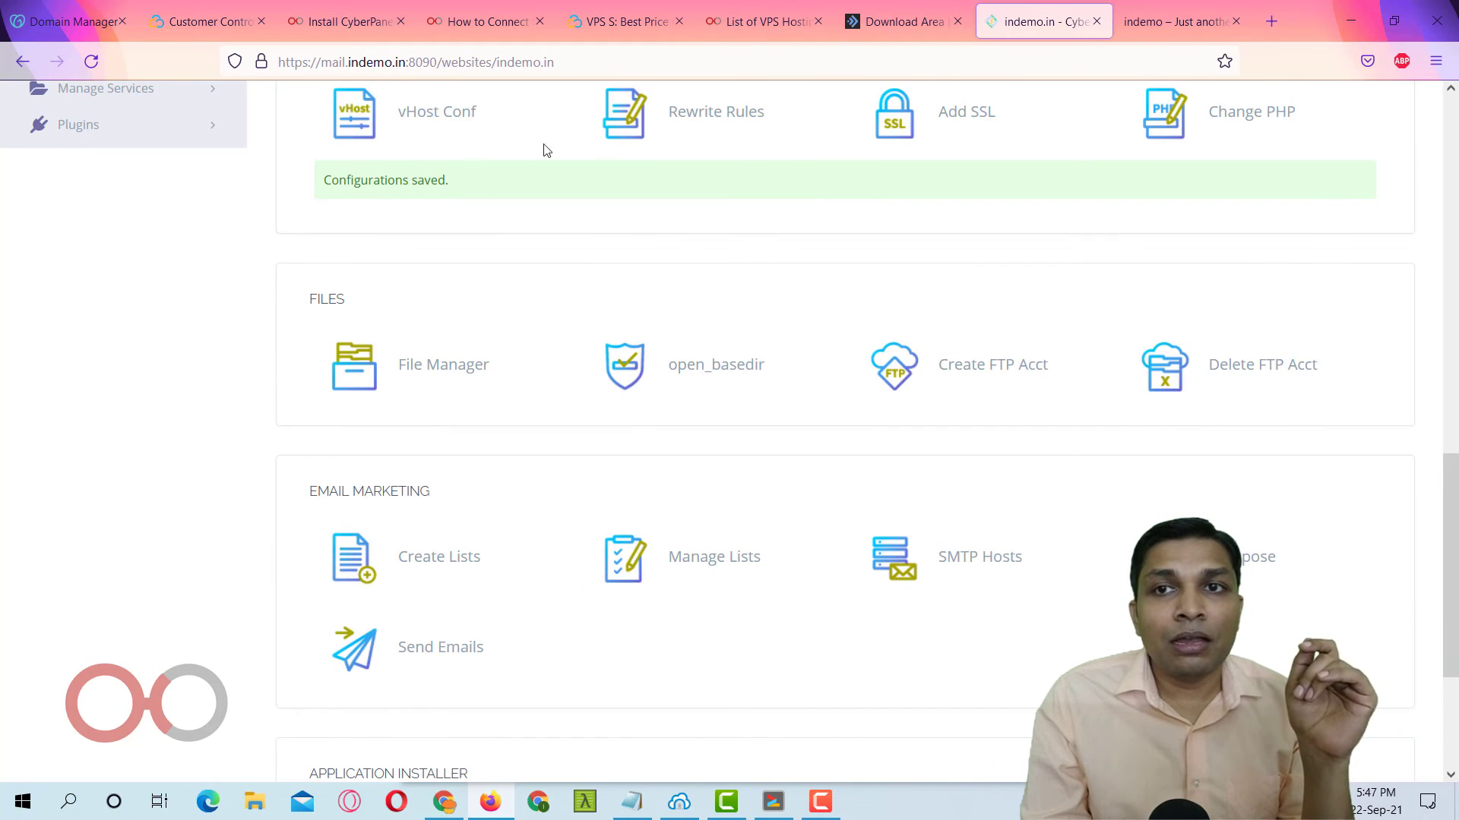
left_click(1176, 22)
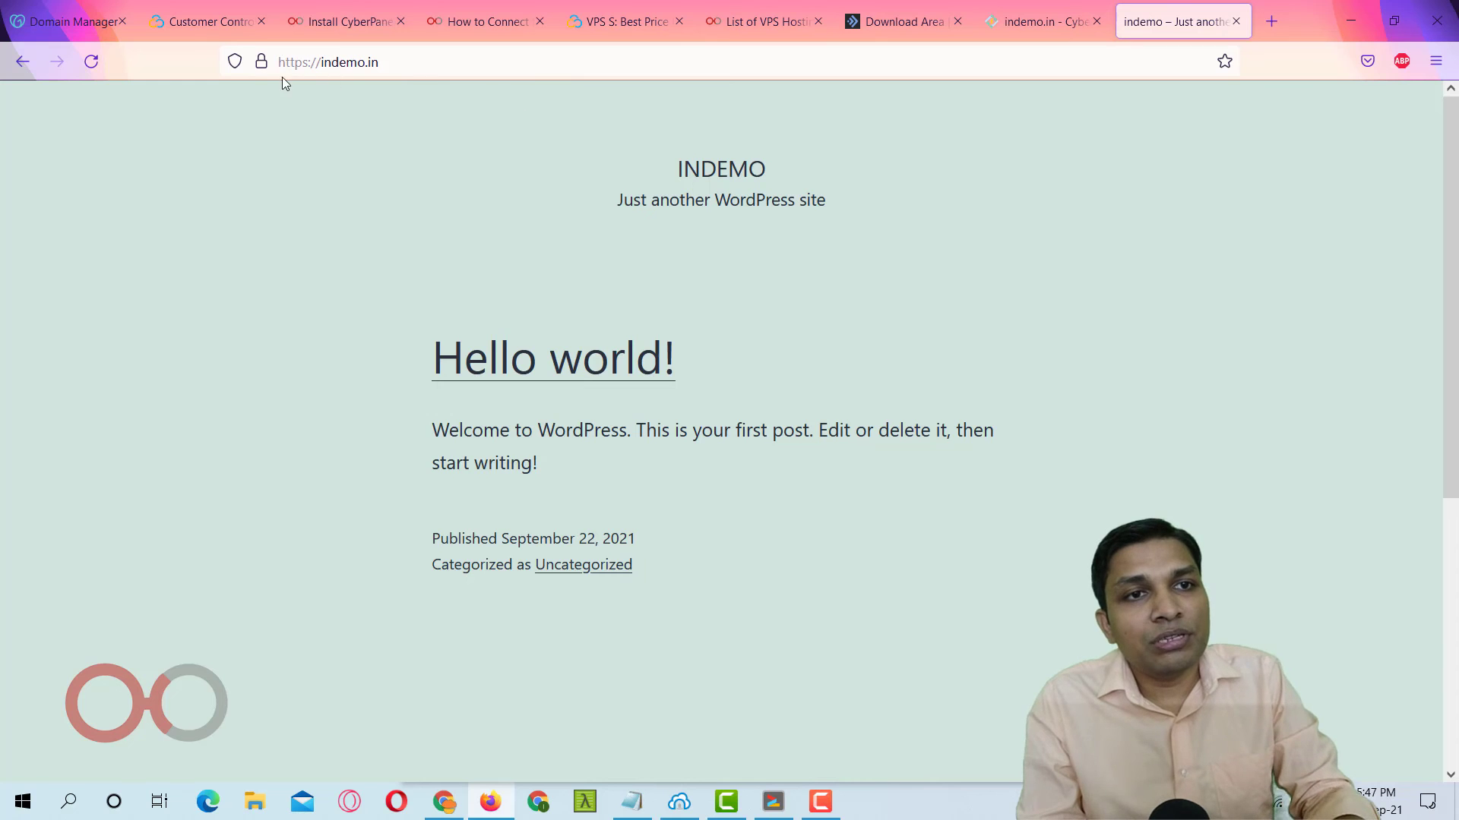
Reload indemo.in to confirm the HTTPS redirect, then open it again in a second tab.
left_click(312, 64)
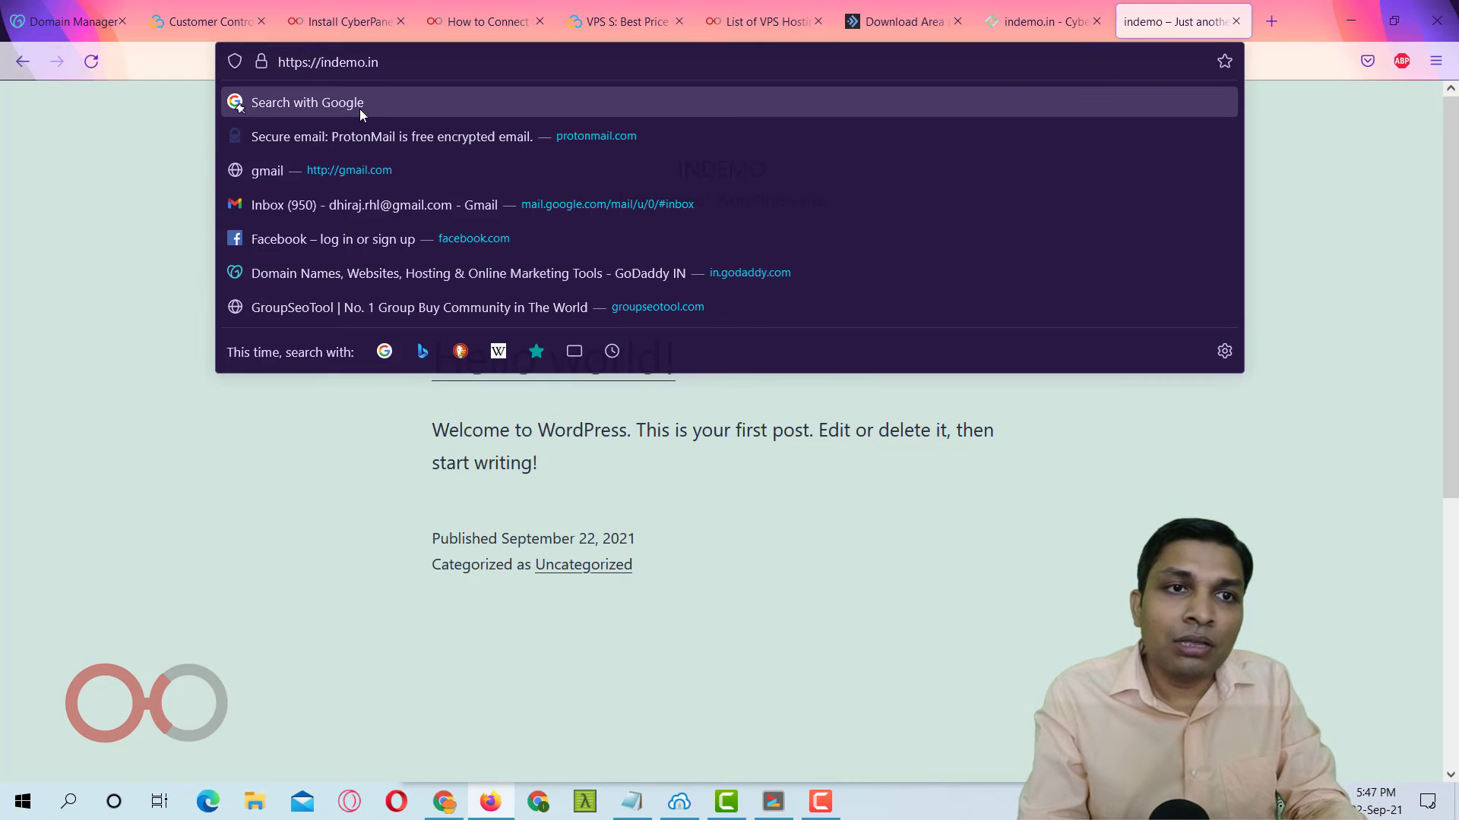
key("Return")
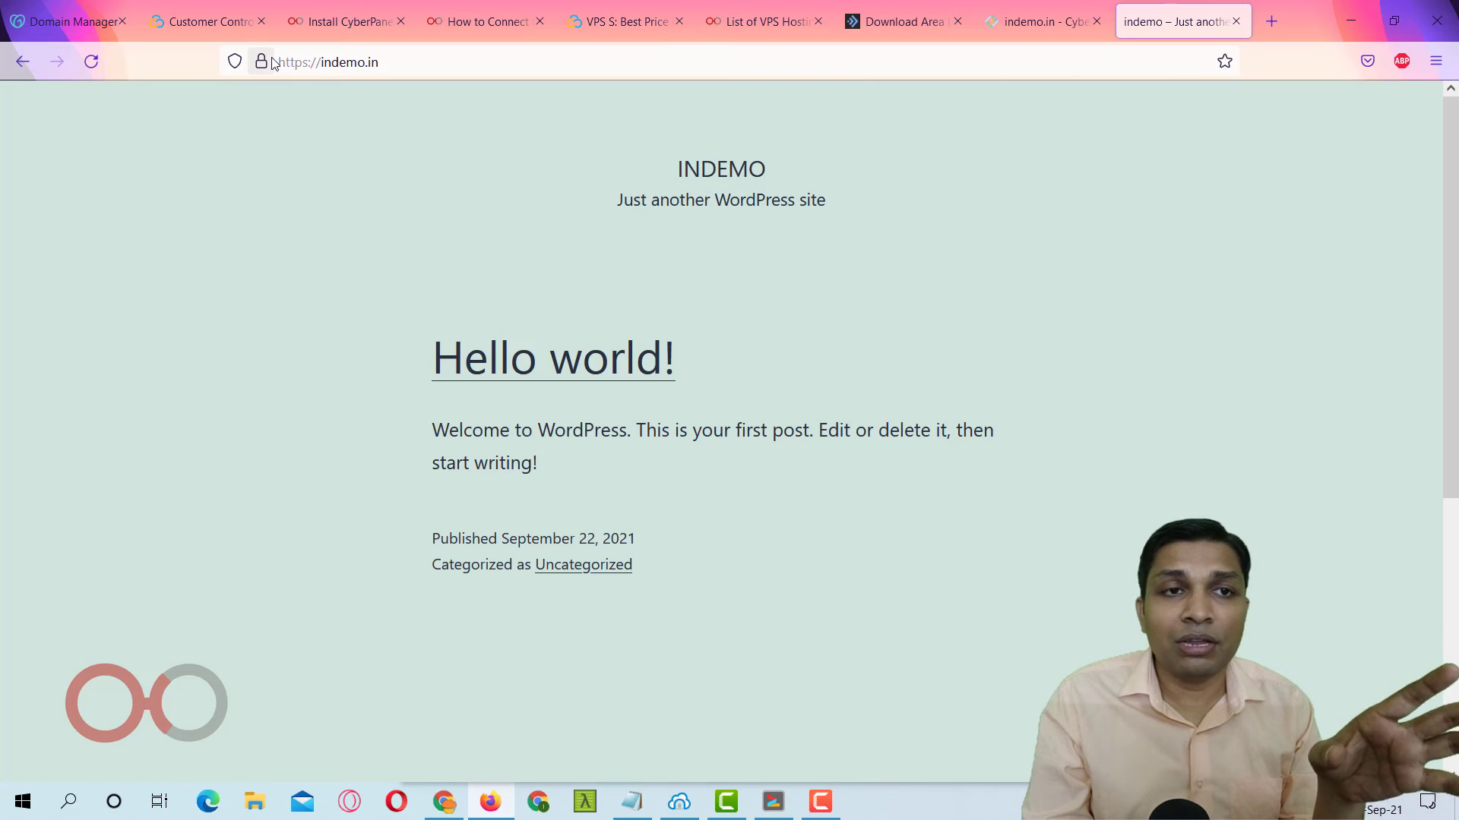
double_click(392, 61)
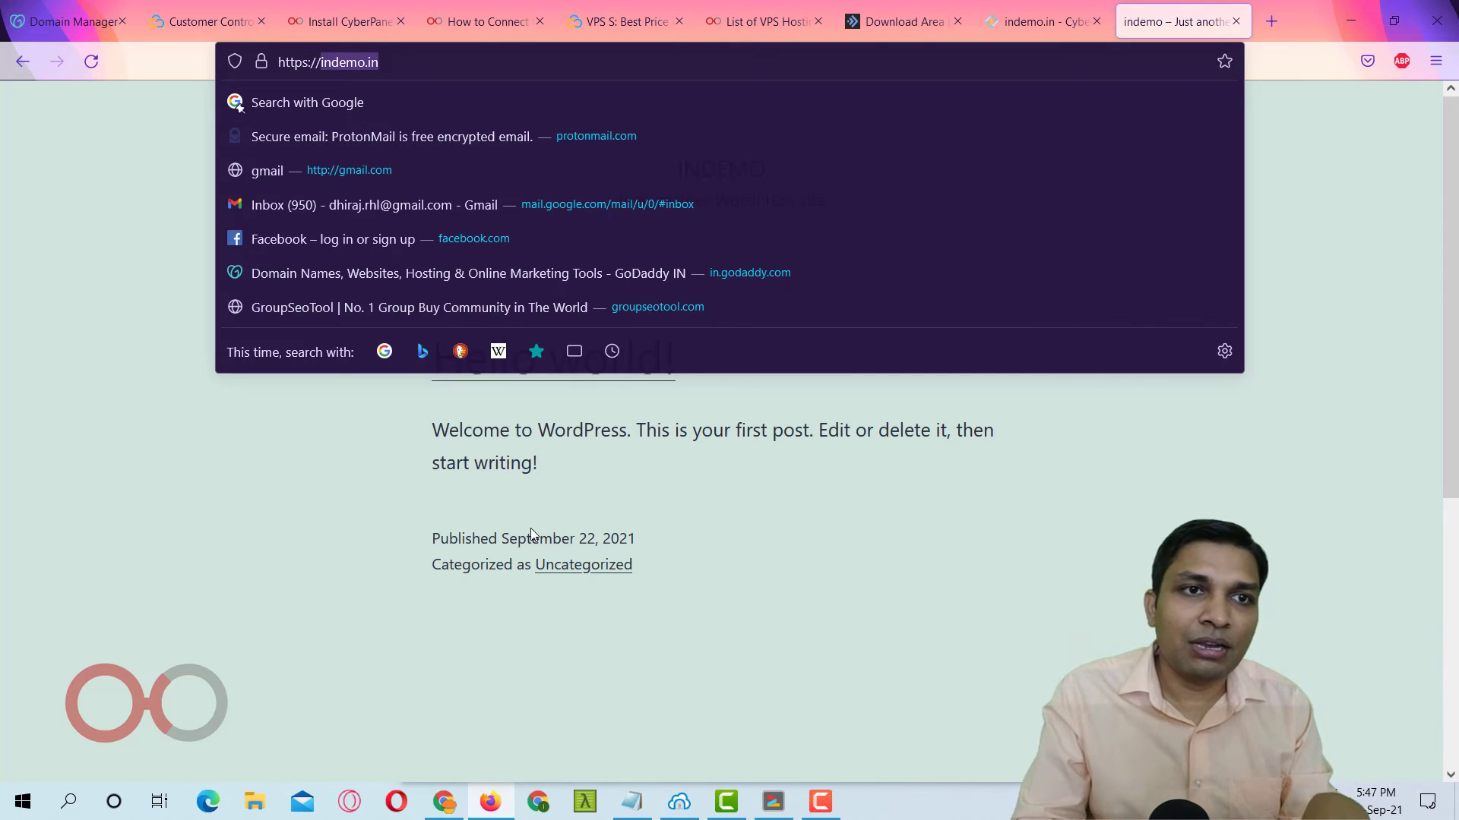
key("ctrl+c")
key("ctrl+t")
key("ctrl+v")
key("Return")
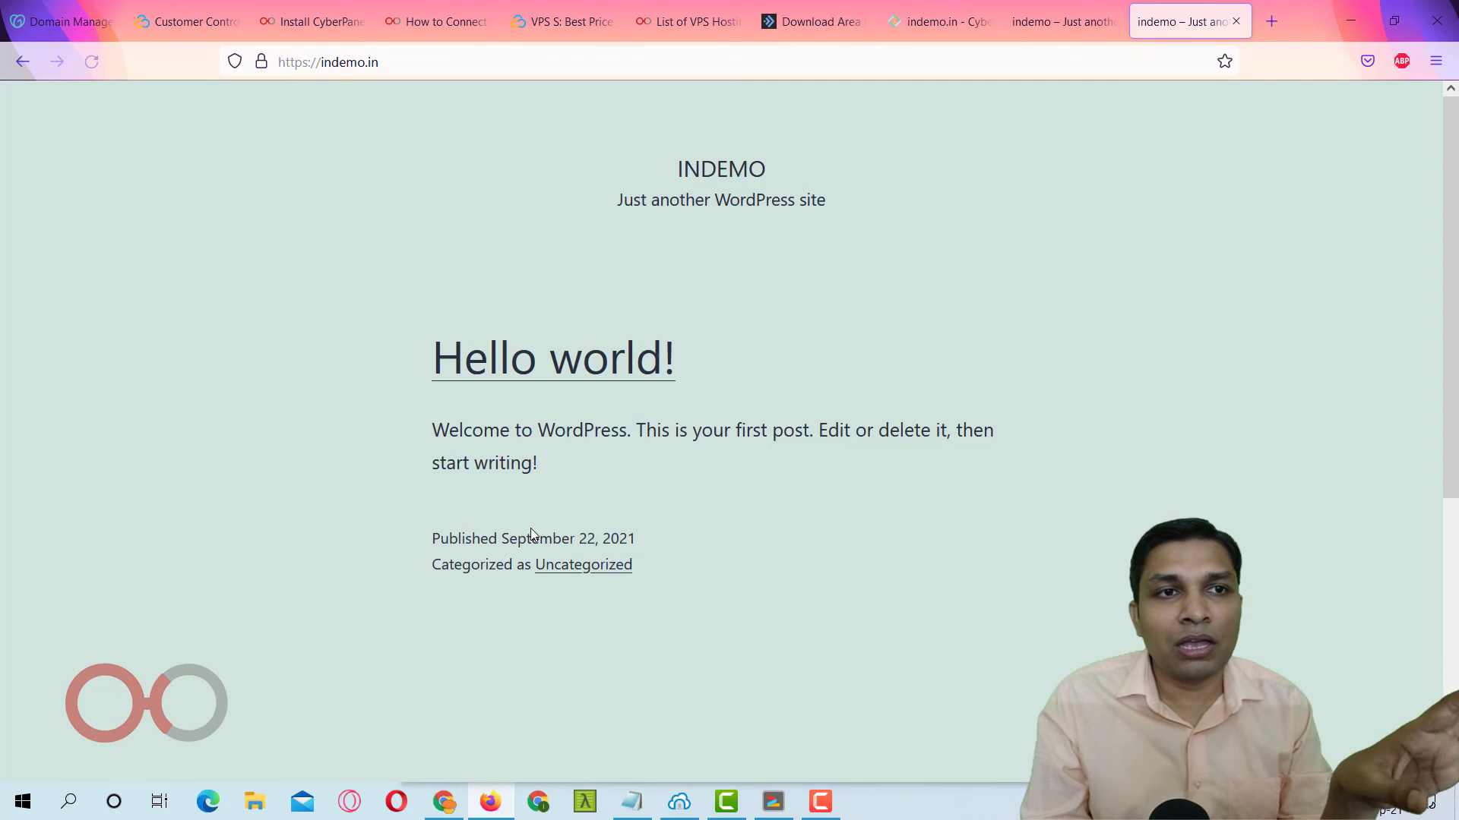
left_click(484, 59)
left_click(540, 57)
Log in at indemo.in/wp-admin as admin without saving the password, then visit the site.
type("/wp-admin")
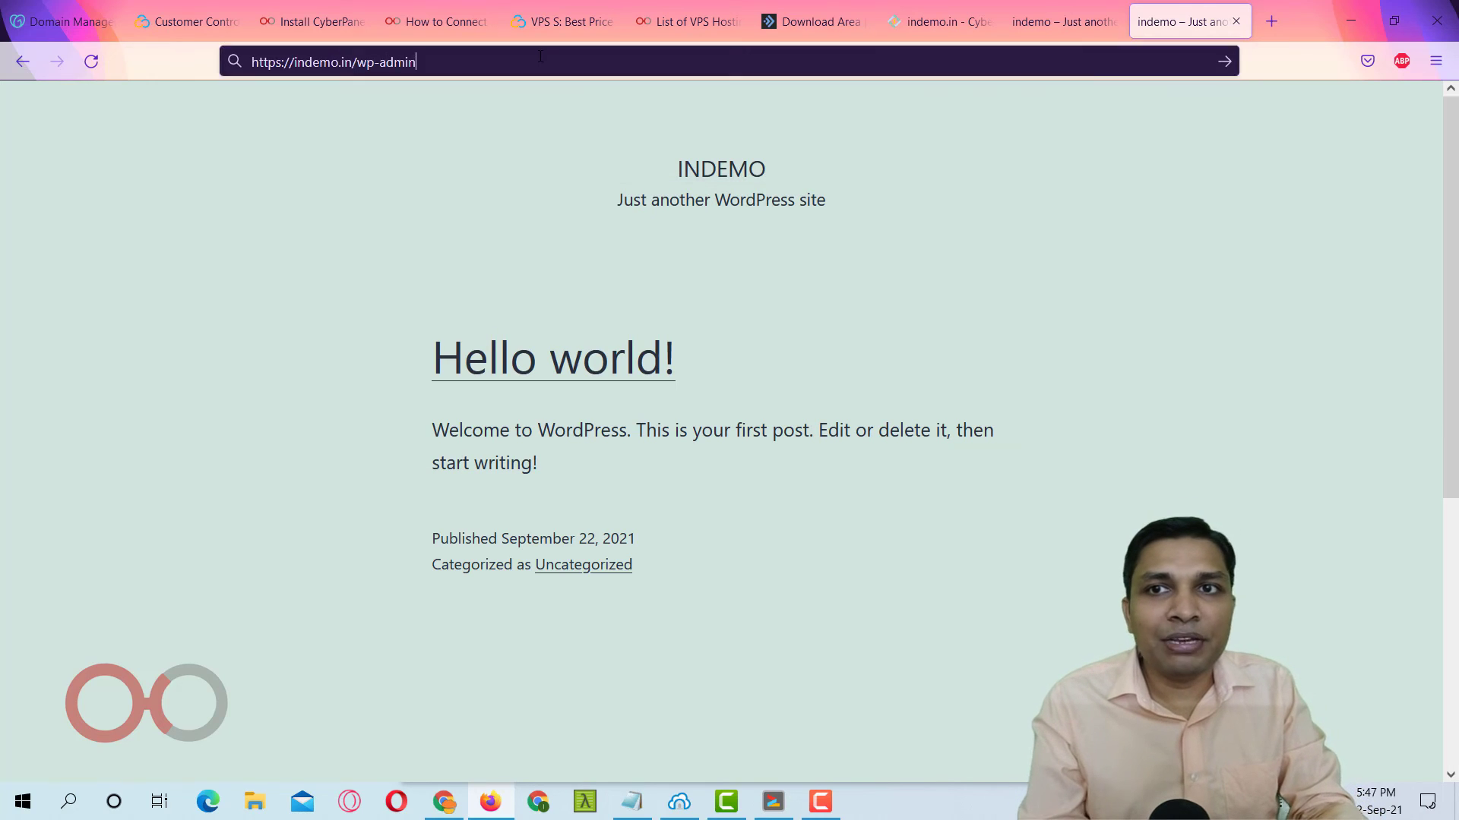
key("Return")
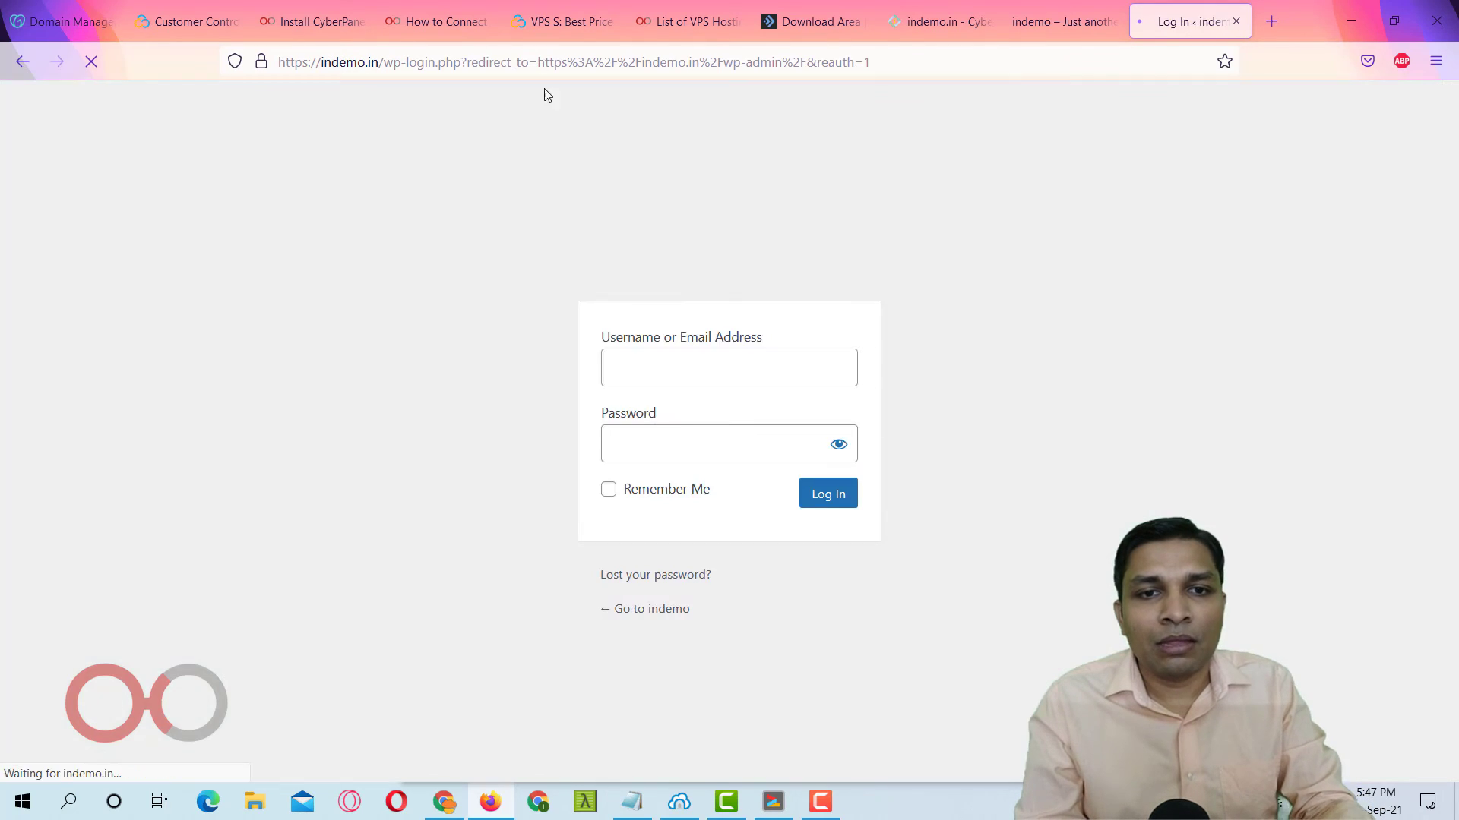
left_click(636, 381)
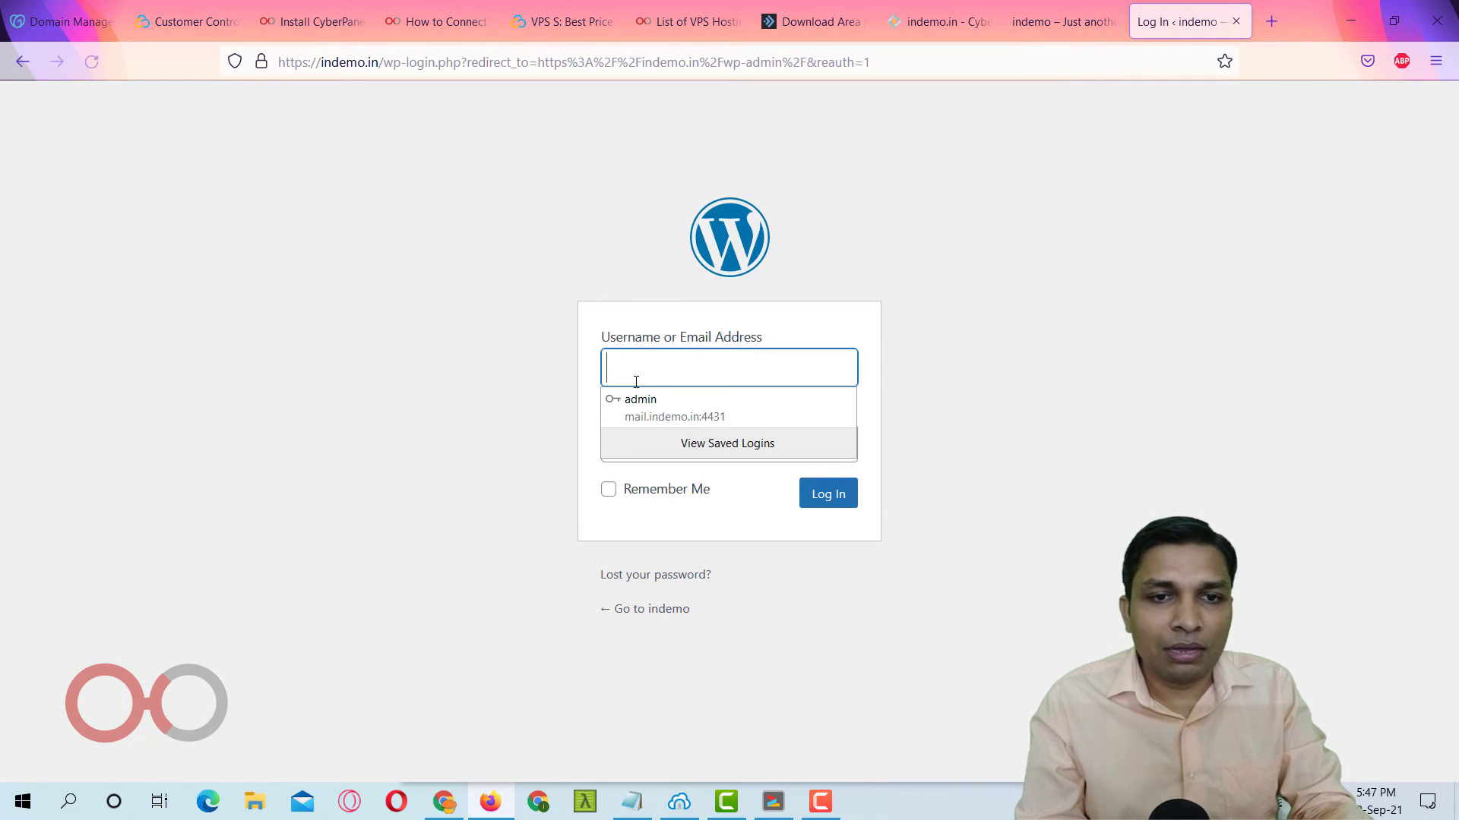
type("admin")
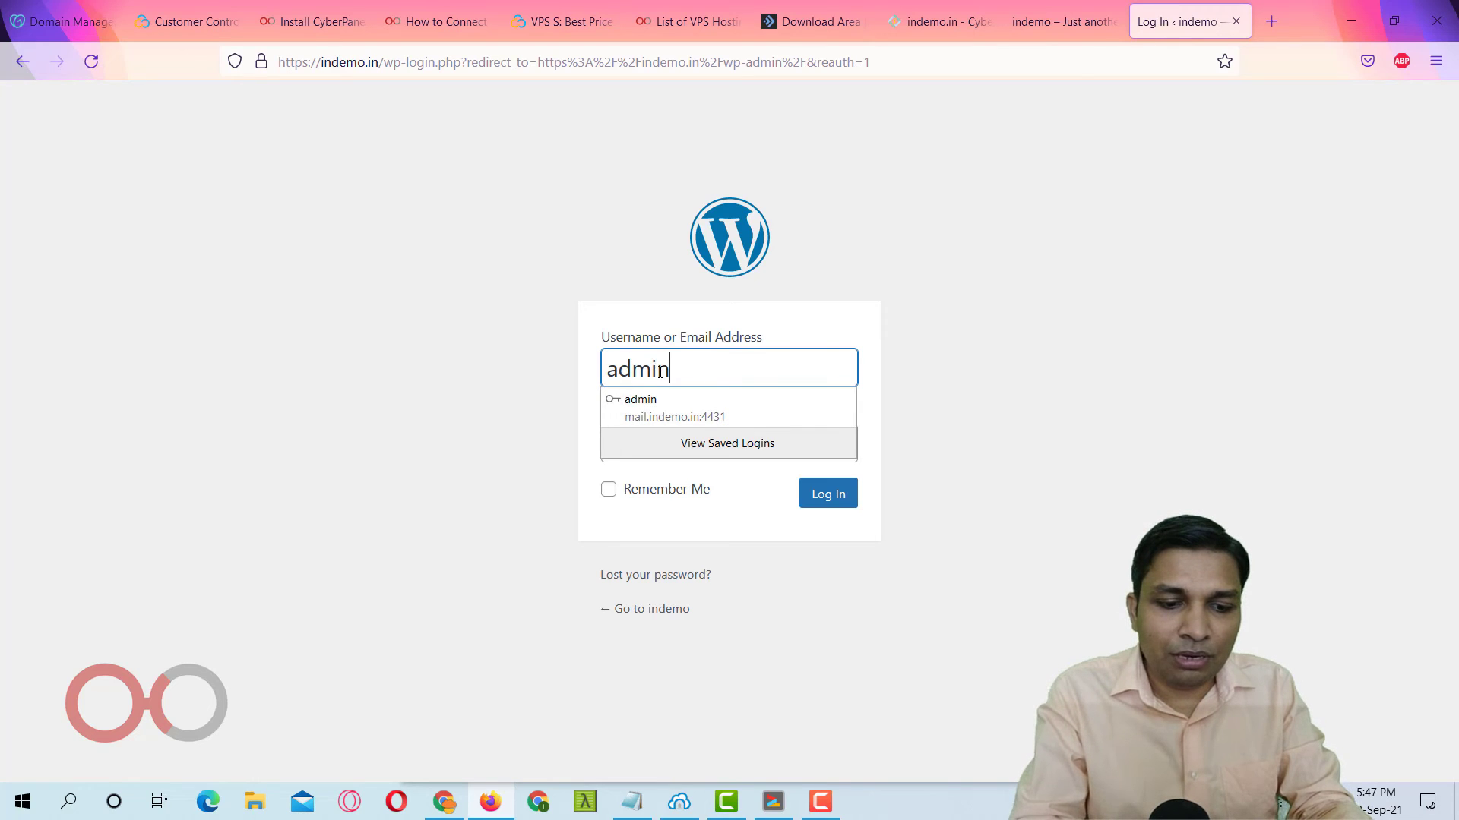
key("Tab")
type("*****")
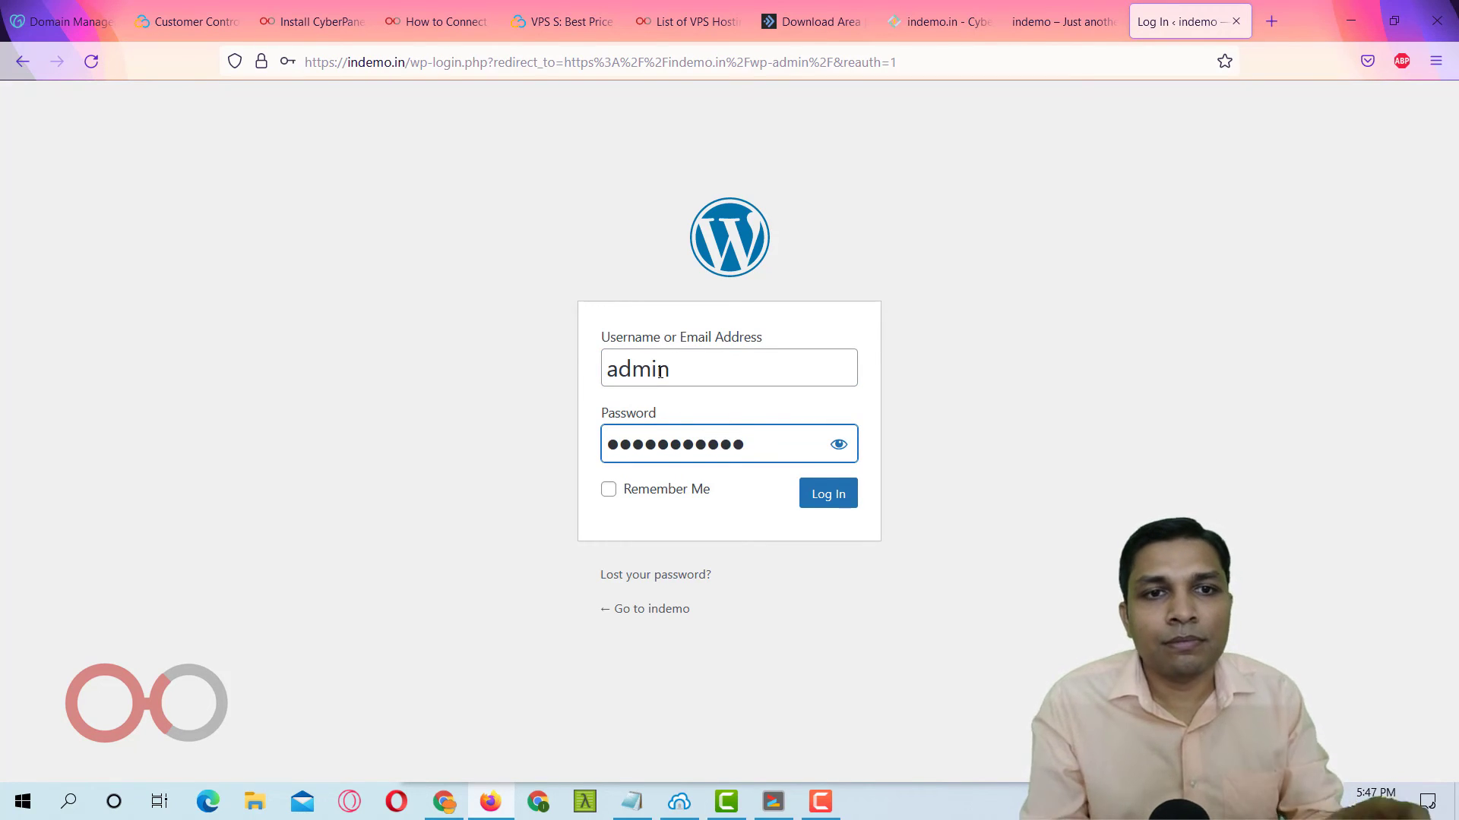
key("Return")
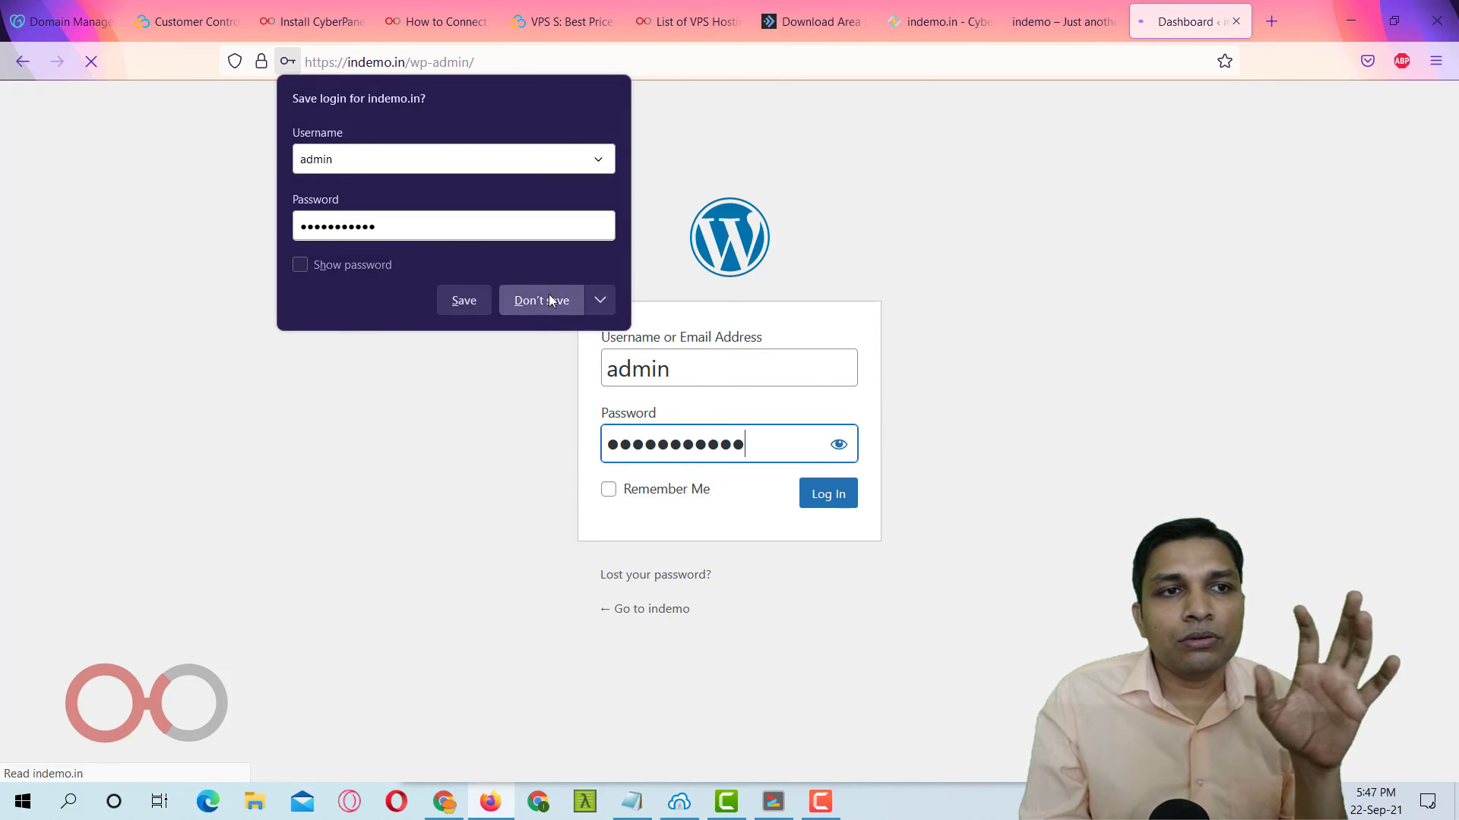
left_click(541, 300)
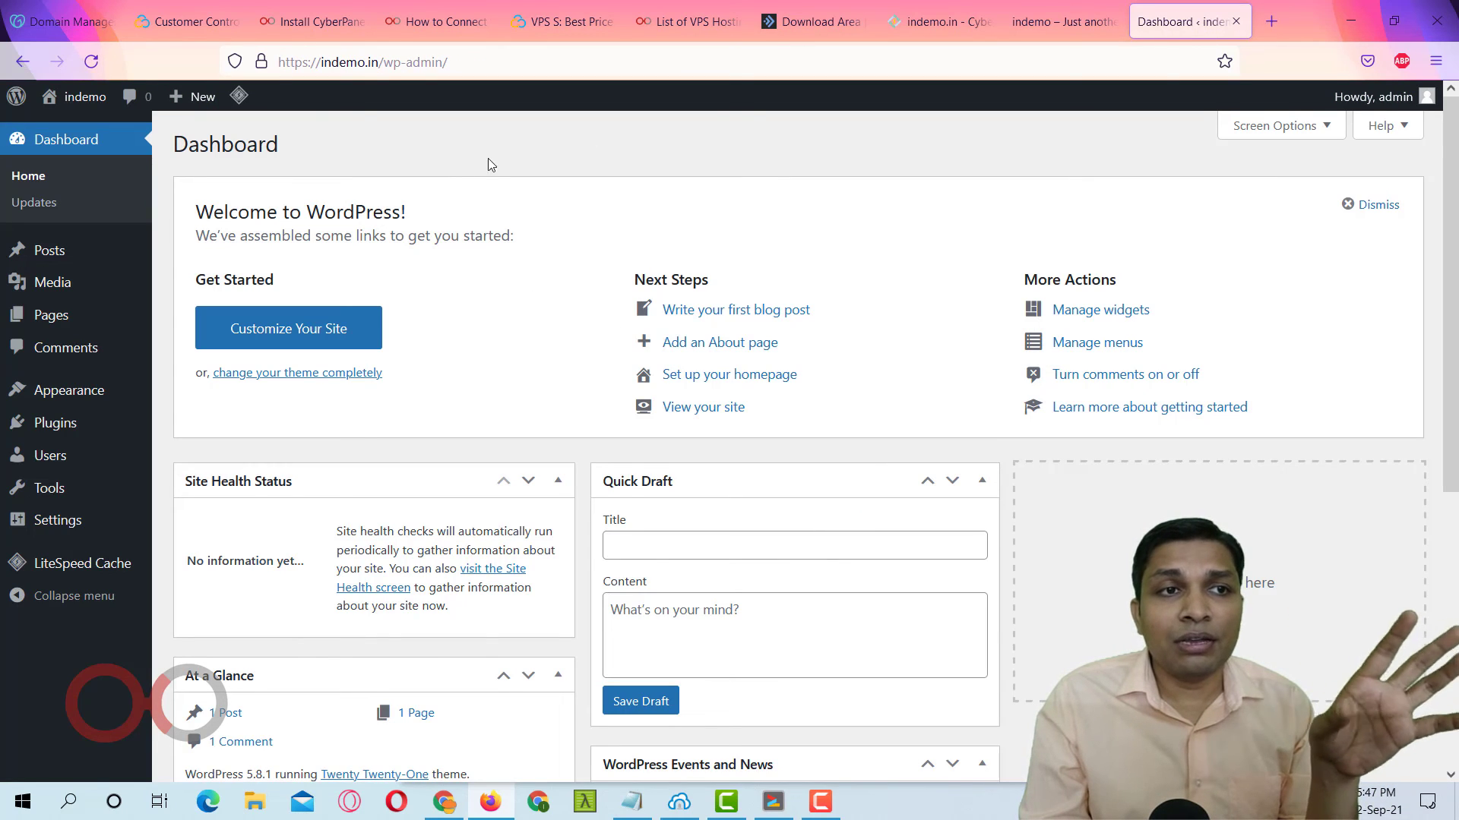
left_click(82, 104)
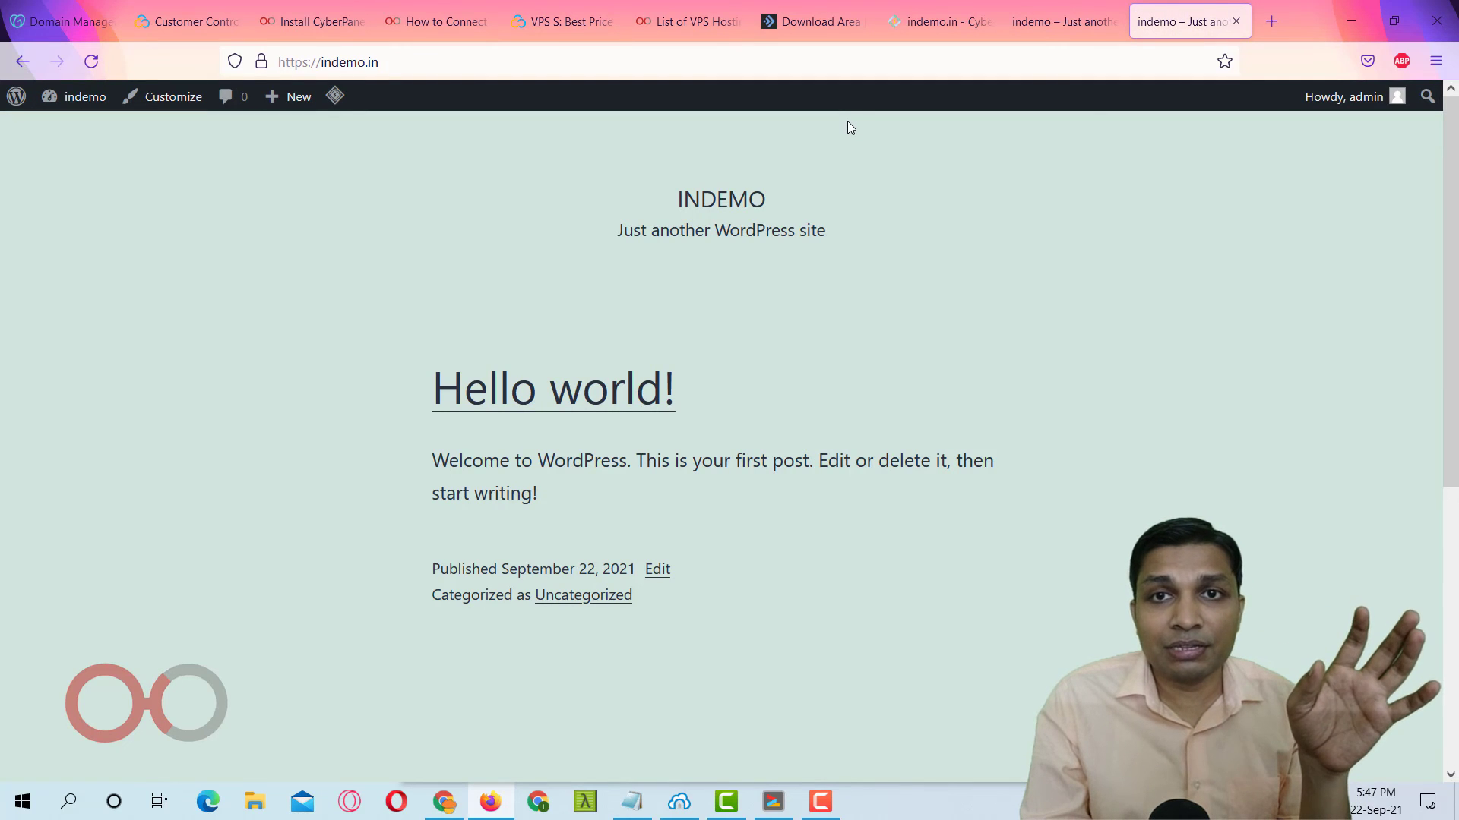
Check the 'Configurations saved.' message on CyberPanel's indemo.in page, then return to the WordPress tab.
left_click(923, 25)
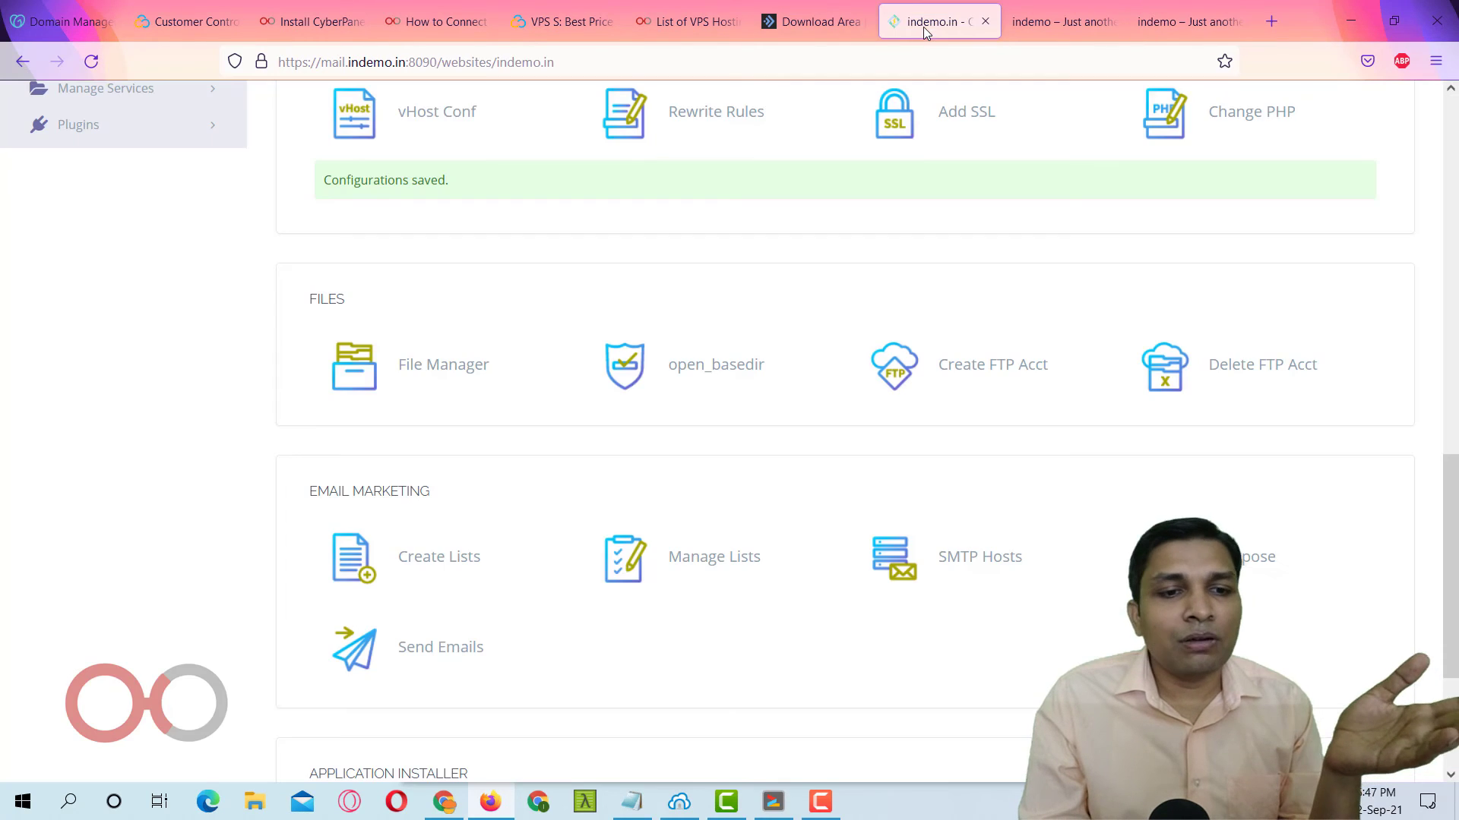
scroll(674, 378, "down", 3)
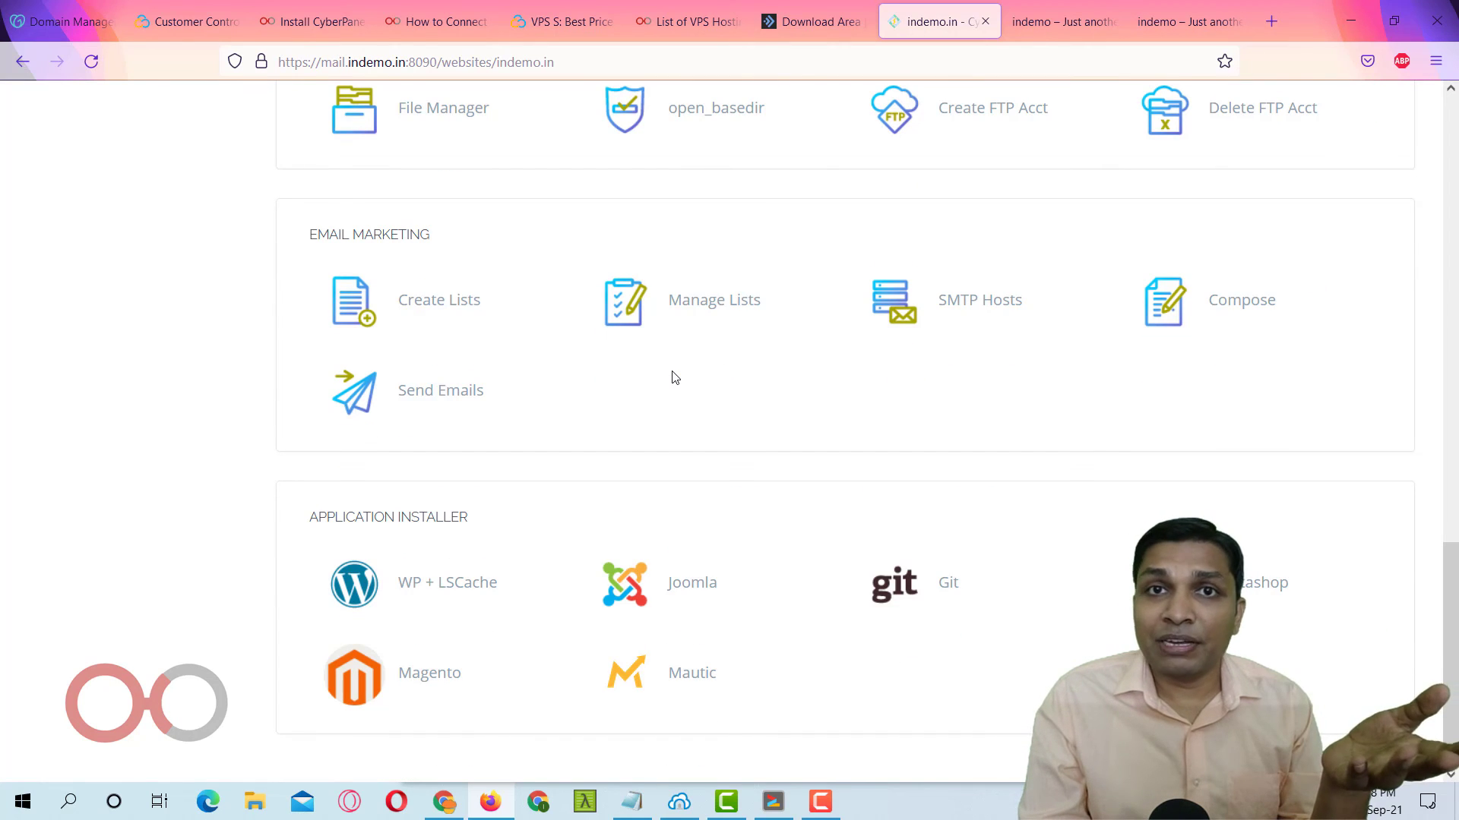
scroll(715, 384, "up", 5)
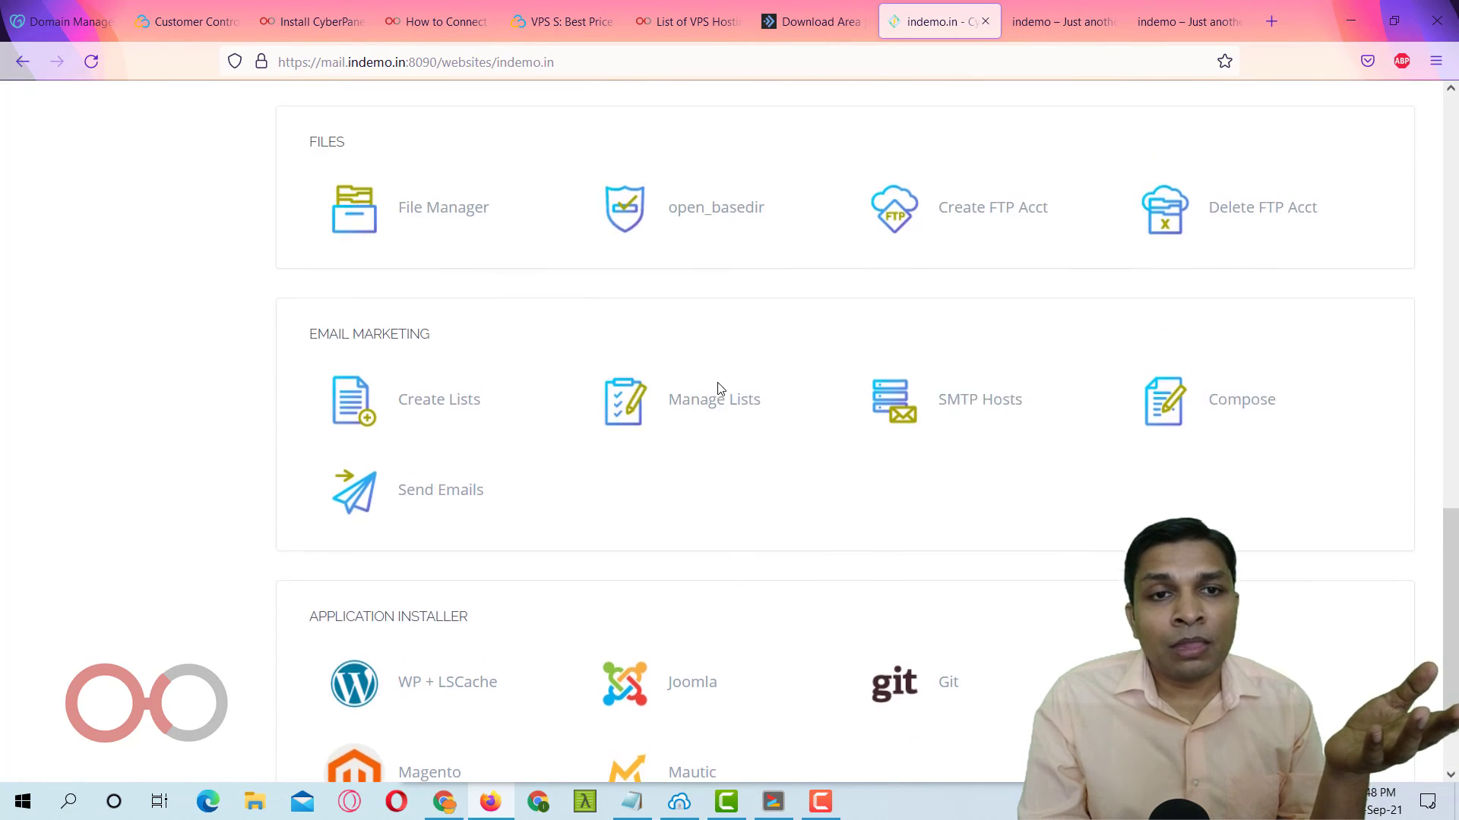
scroll(718, 386, "up", 7)
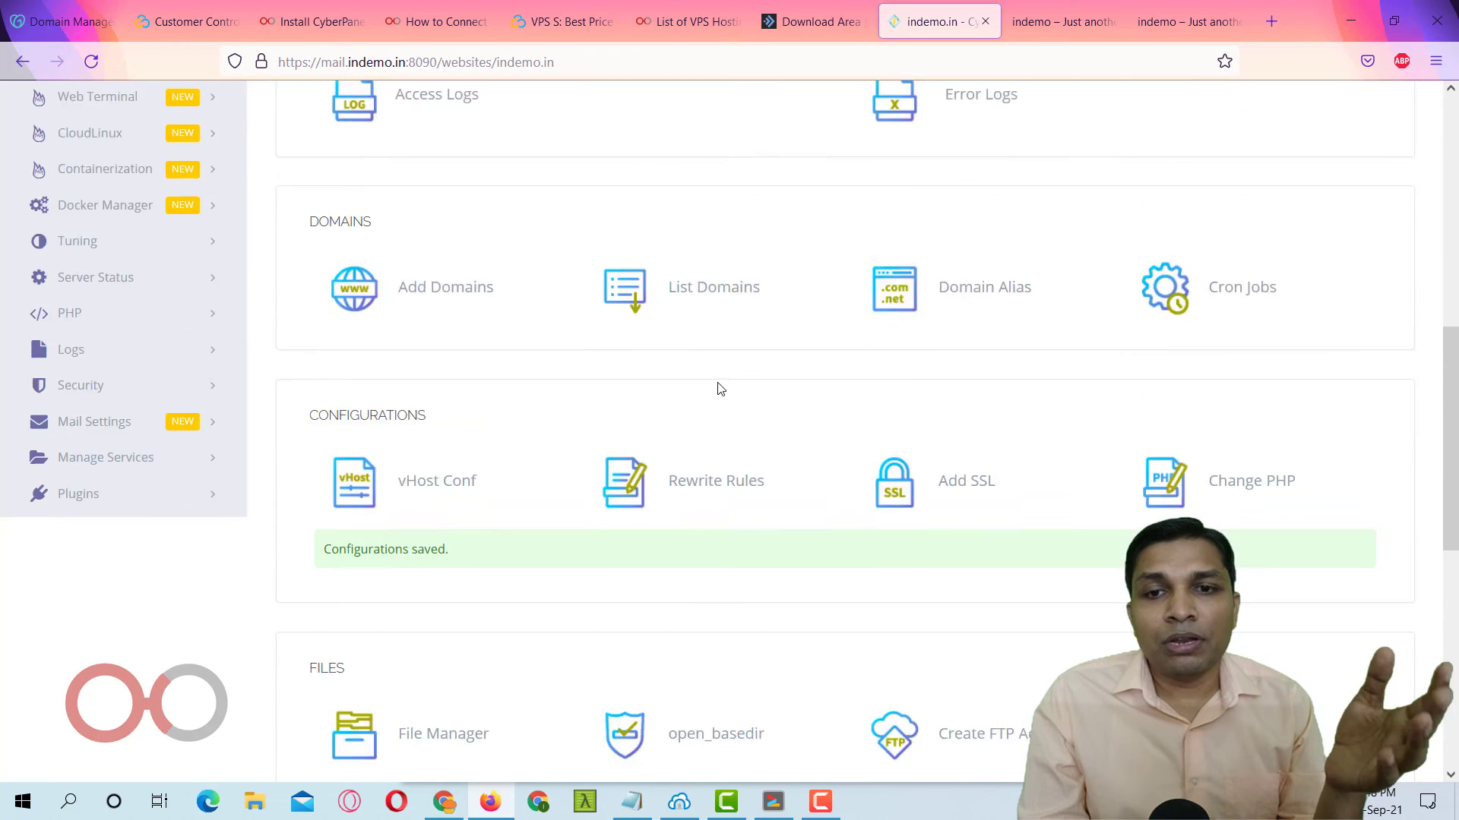
scroll(720, 376, "down", 6)
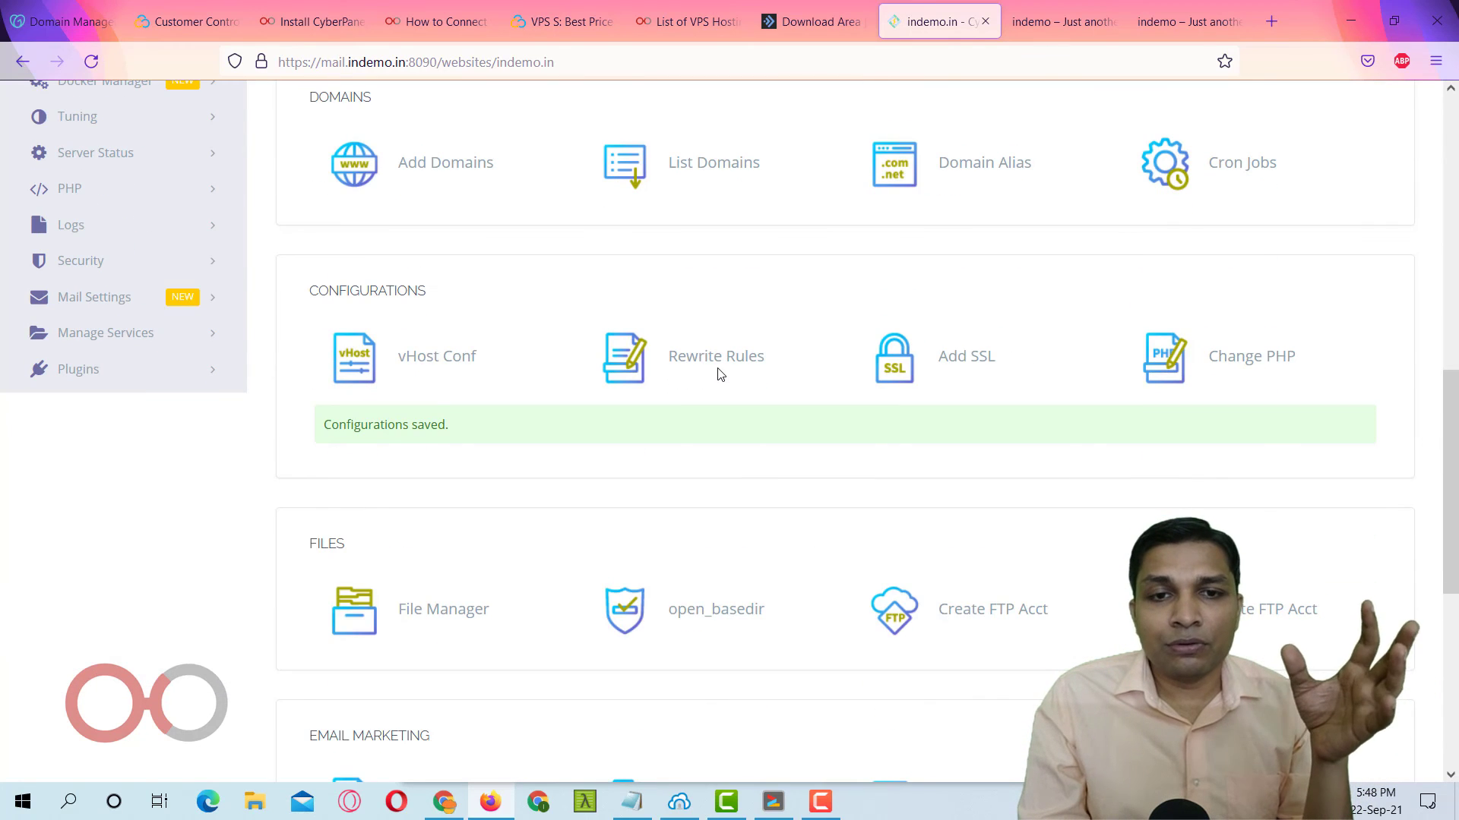
scroll(720, 374, "down", 4)
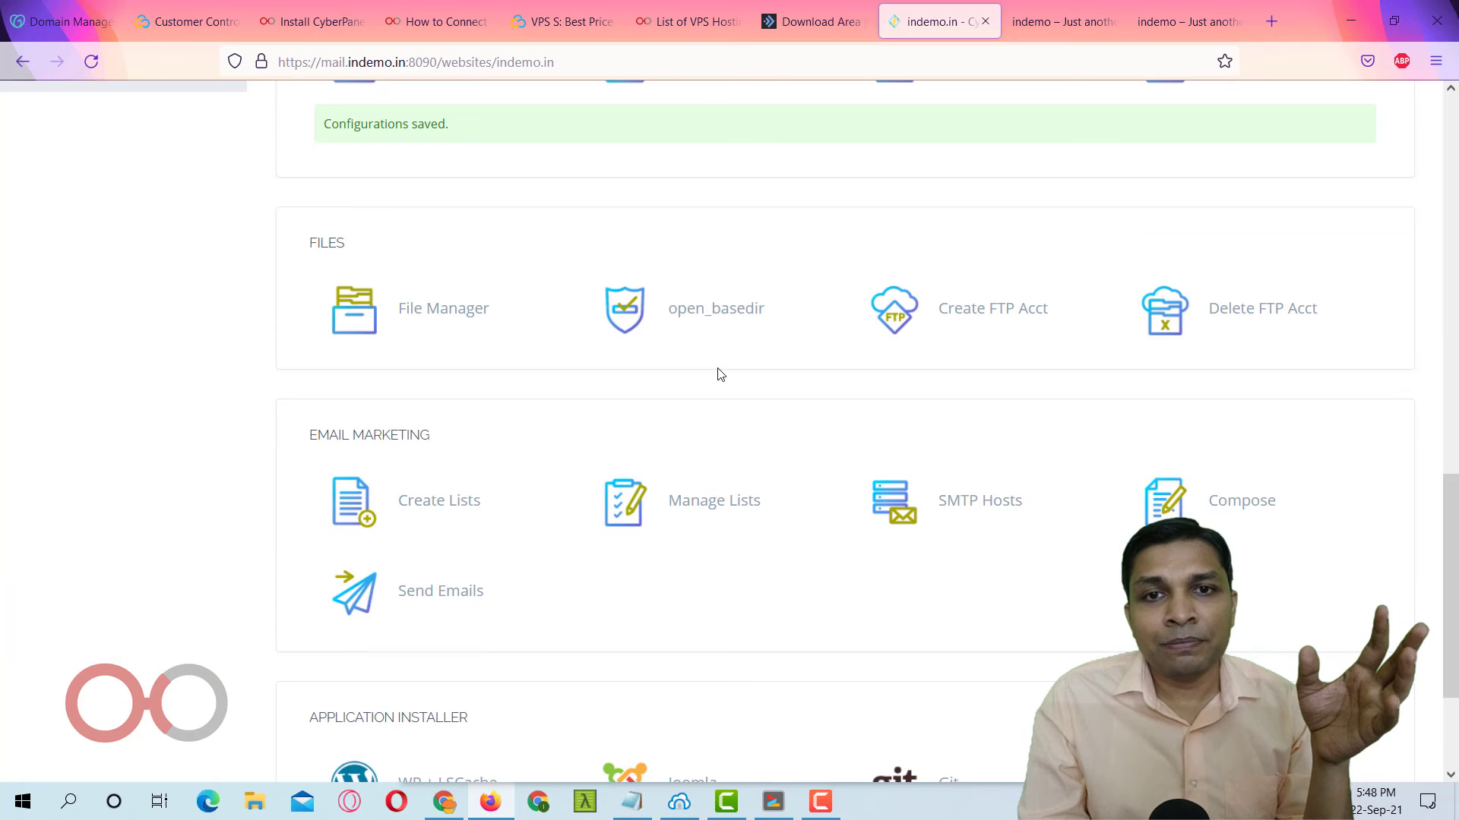
scroll(720, 375, "up", 5)
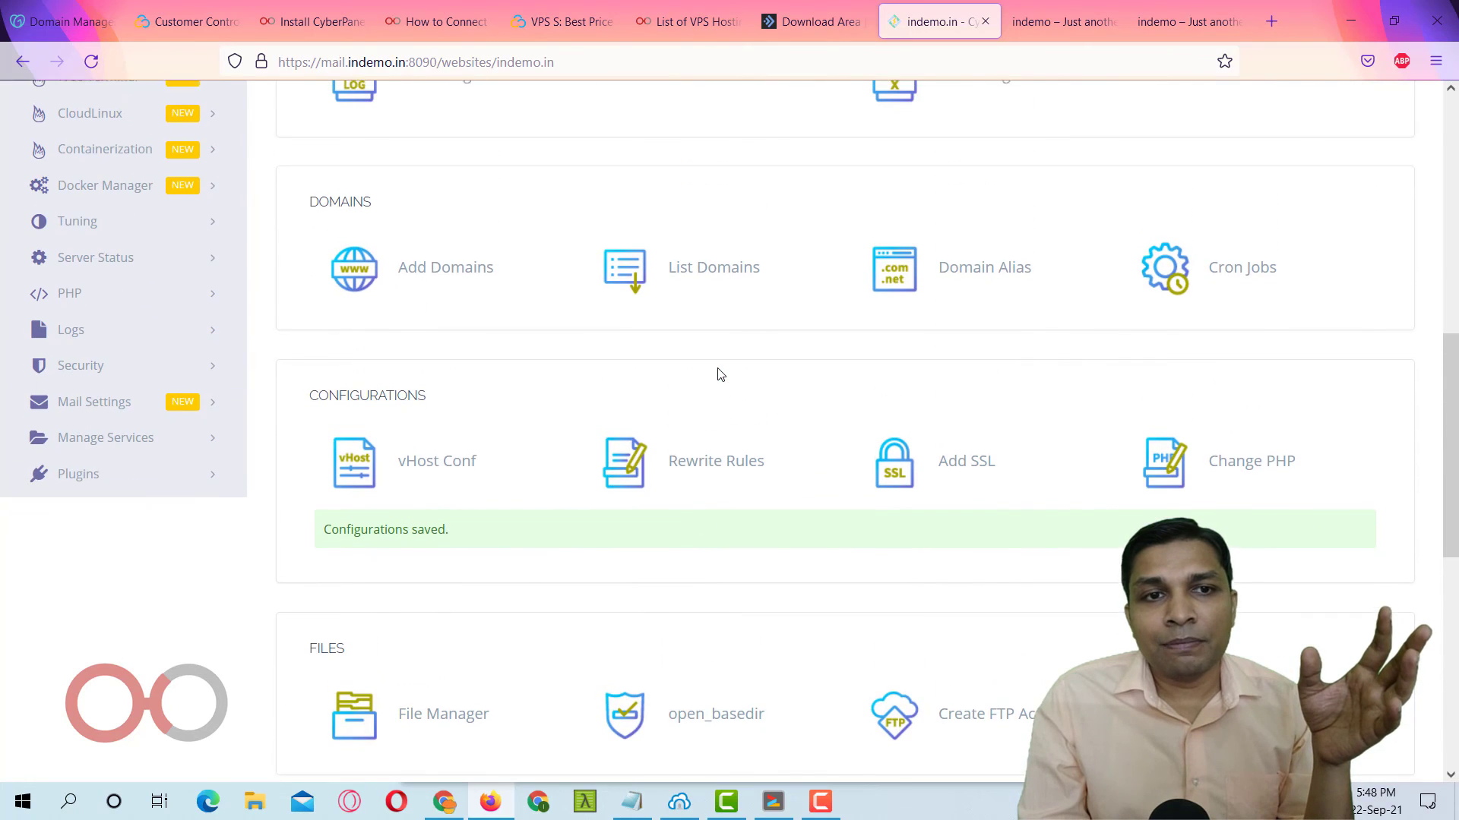
scroll(720, 374, "up", 2)
left_click(1177, 23)
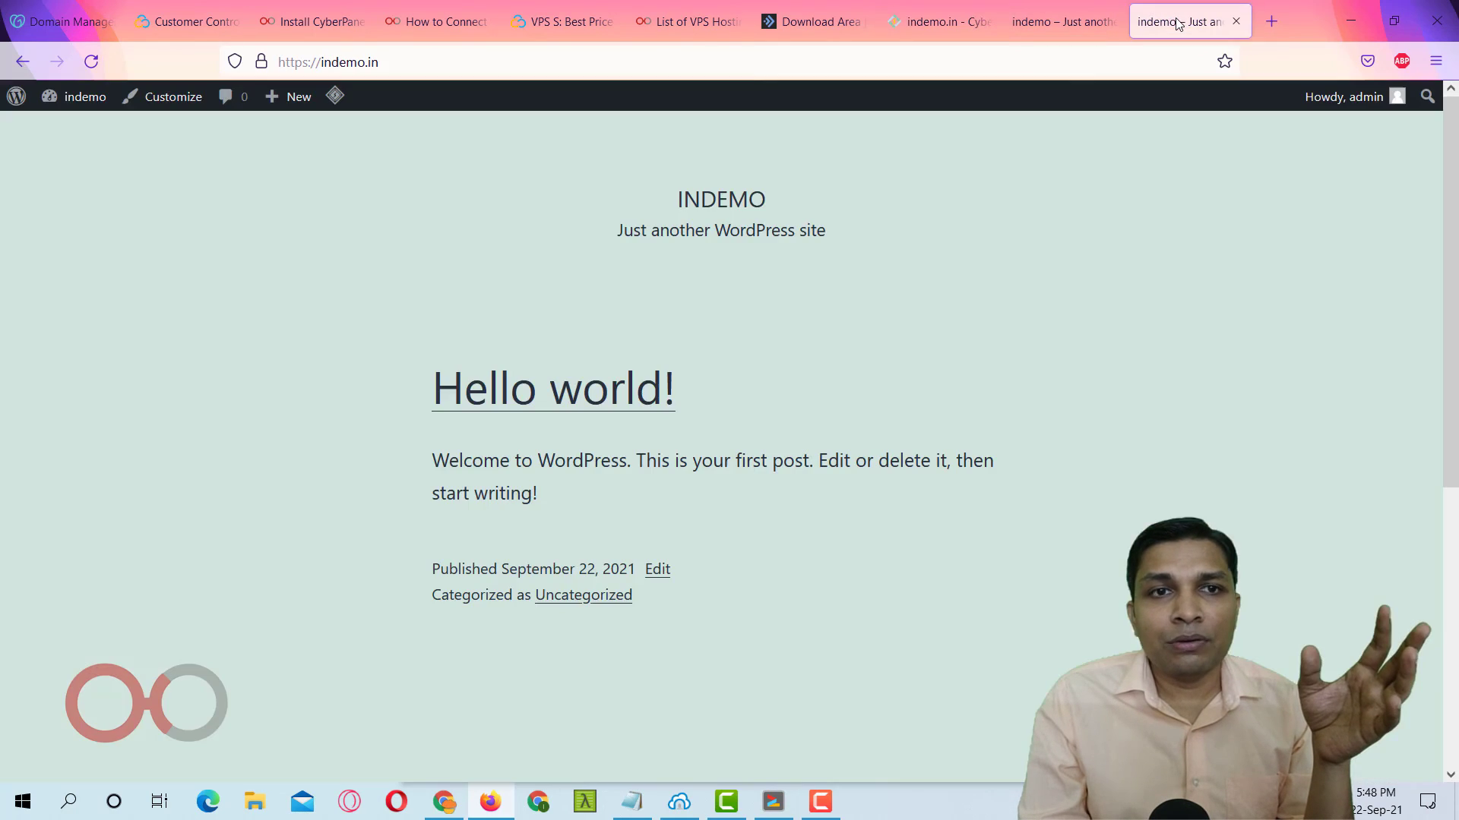
From the indemo dashboard, go to Appearance > Themes > Add New.
left_click(1073, 24)
left_click(1190, 21)
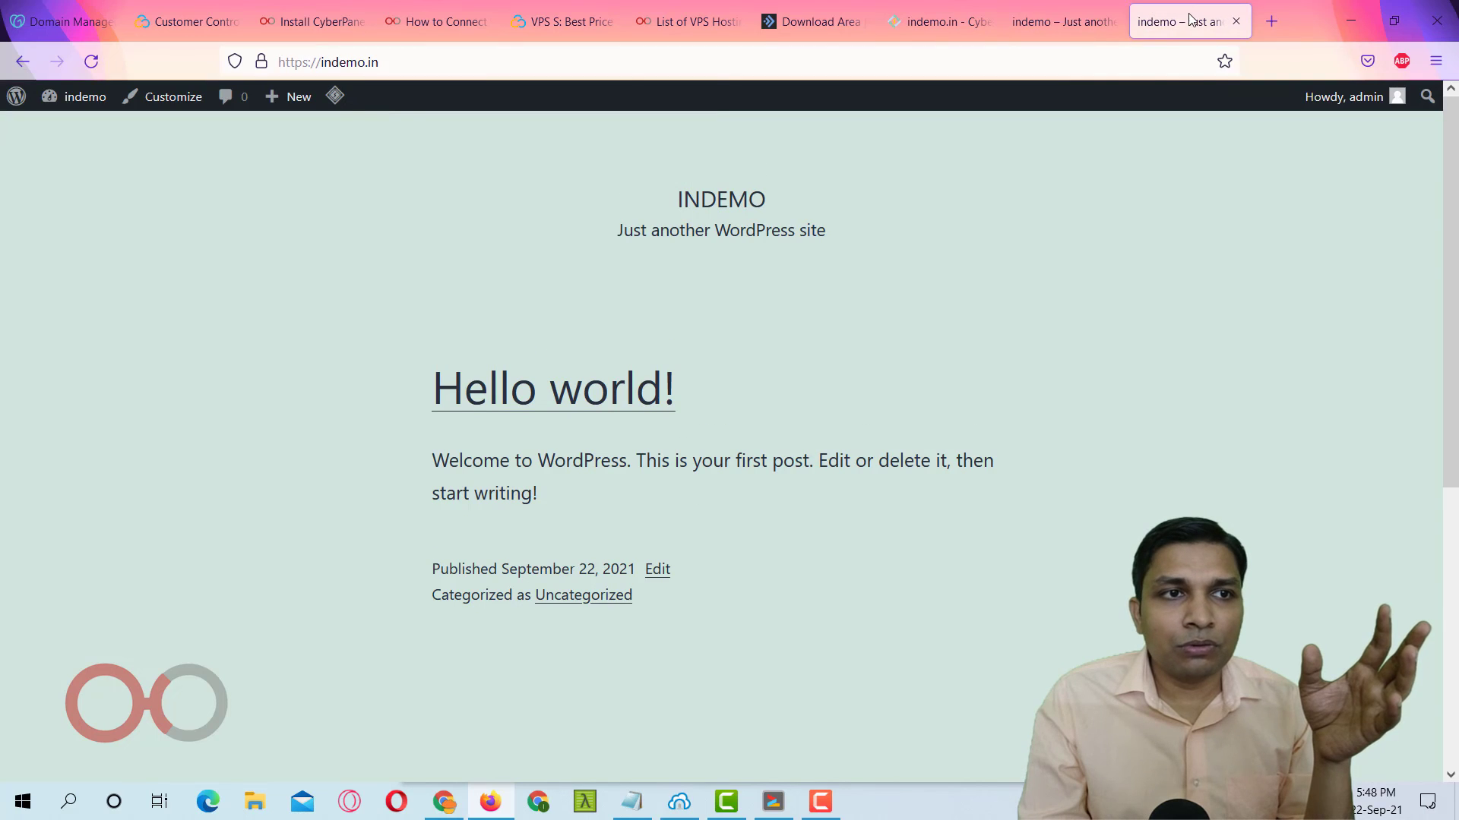
left_click(76, 101)
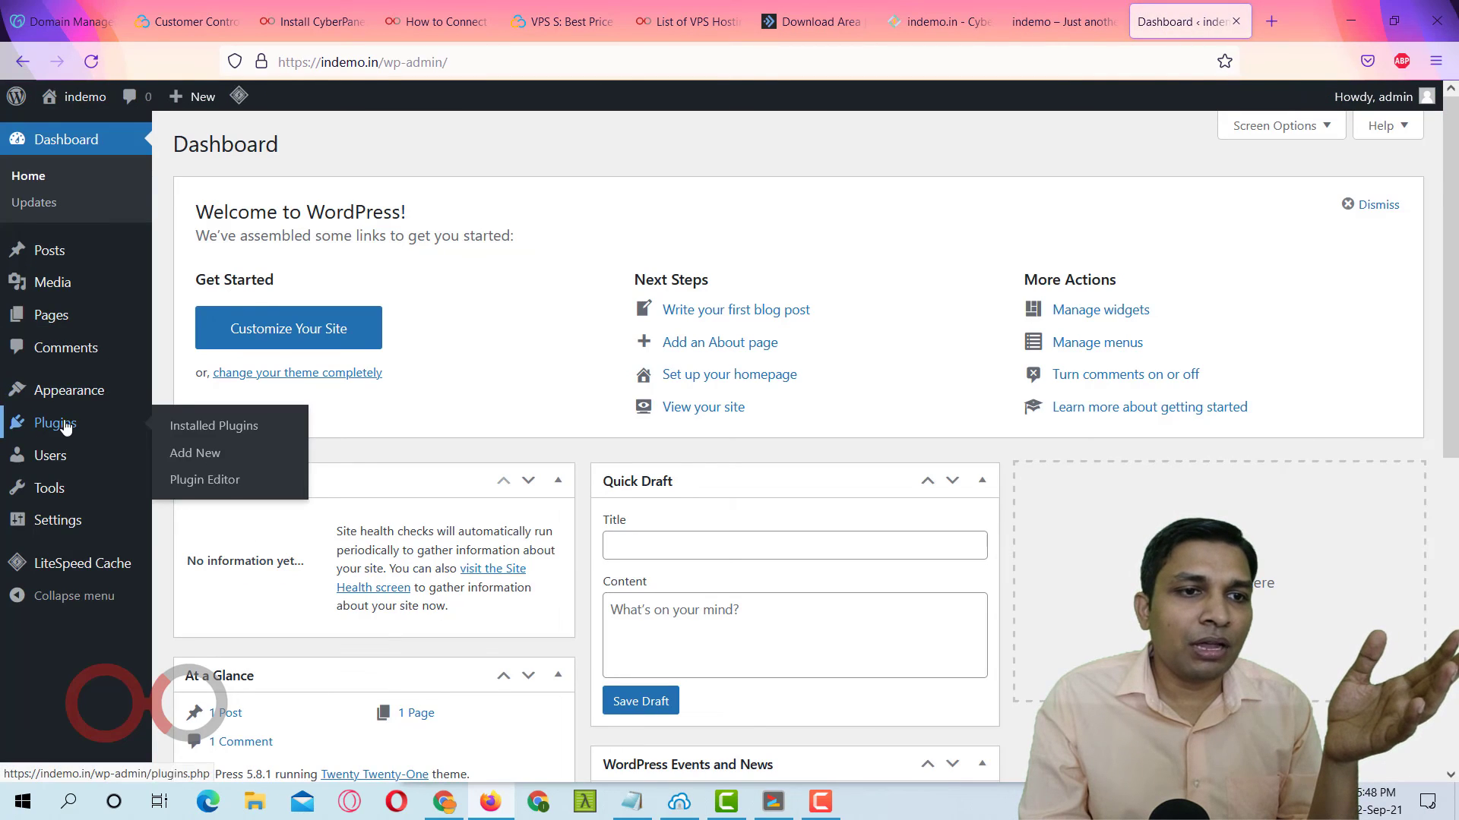
mouse_move(64, 391)
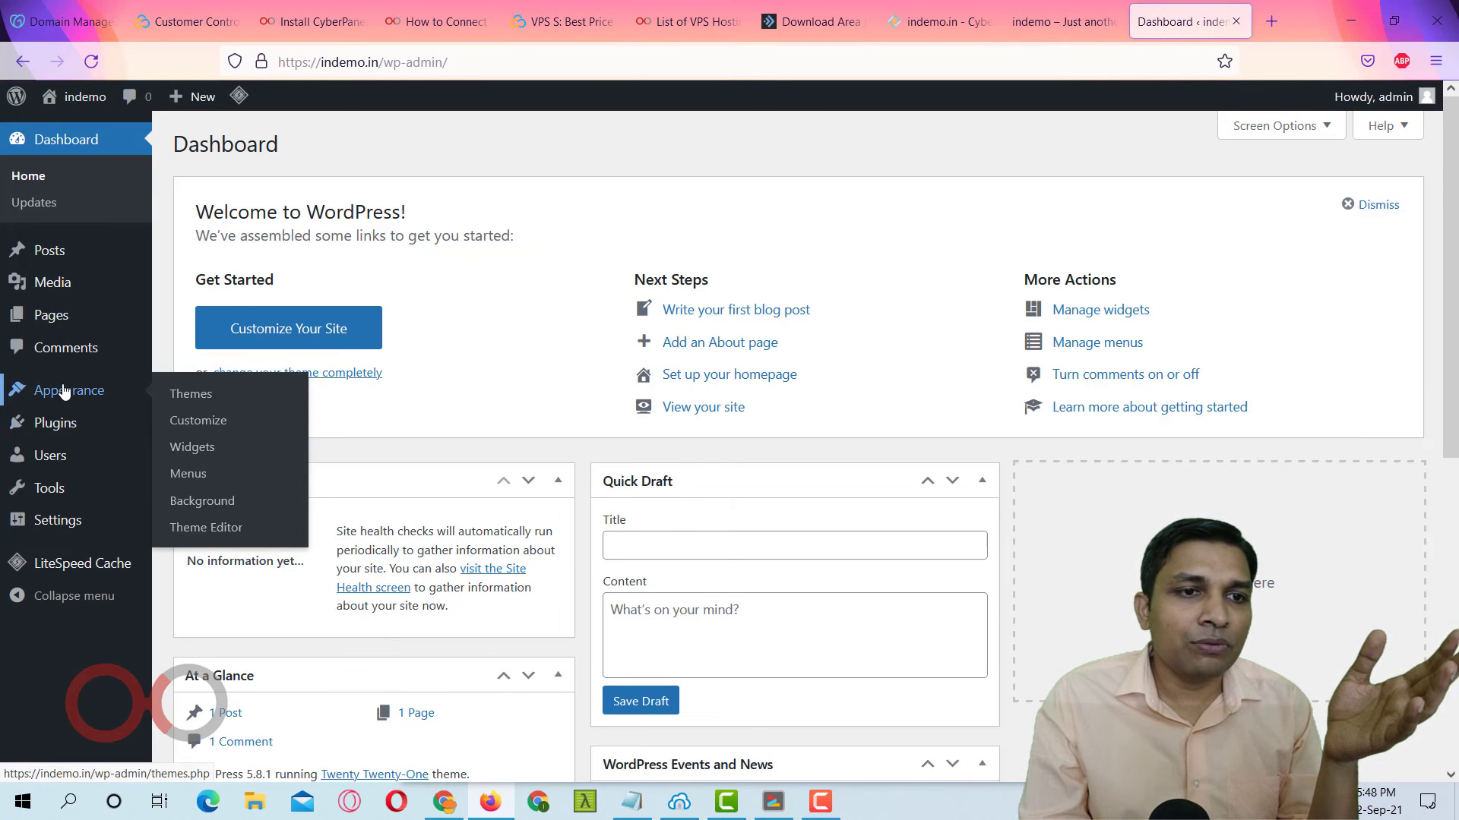
left_click(243, 402)
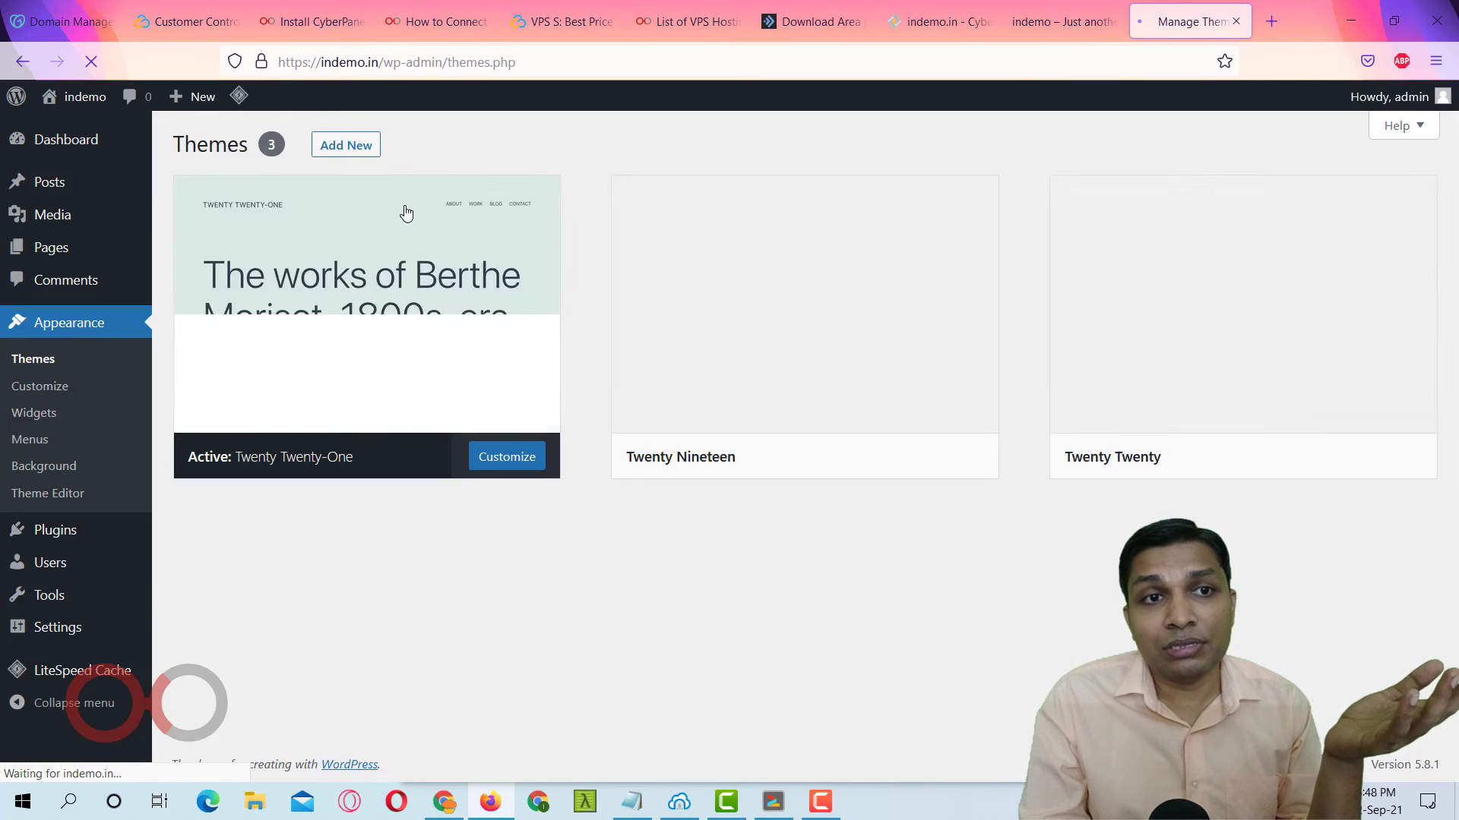
left_click(348, 147)
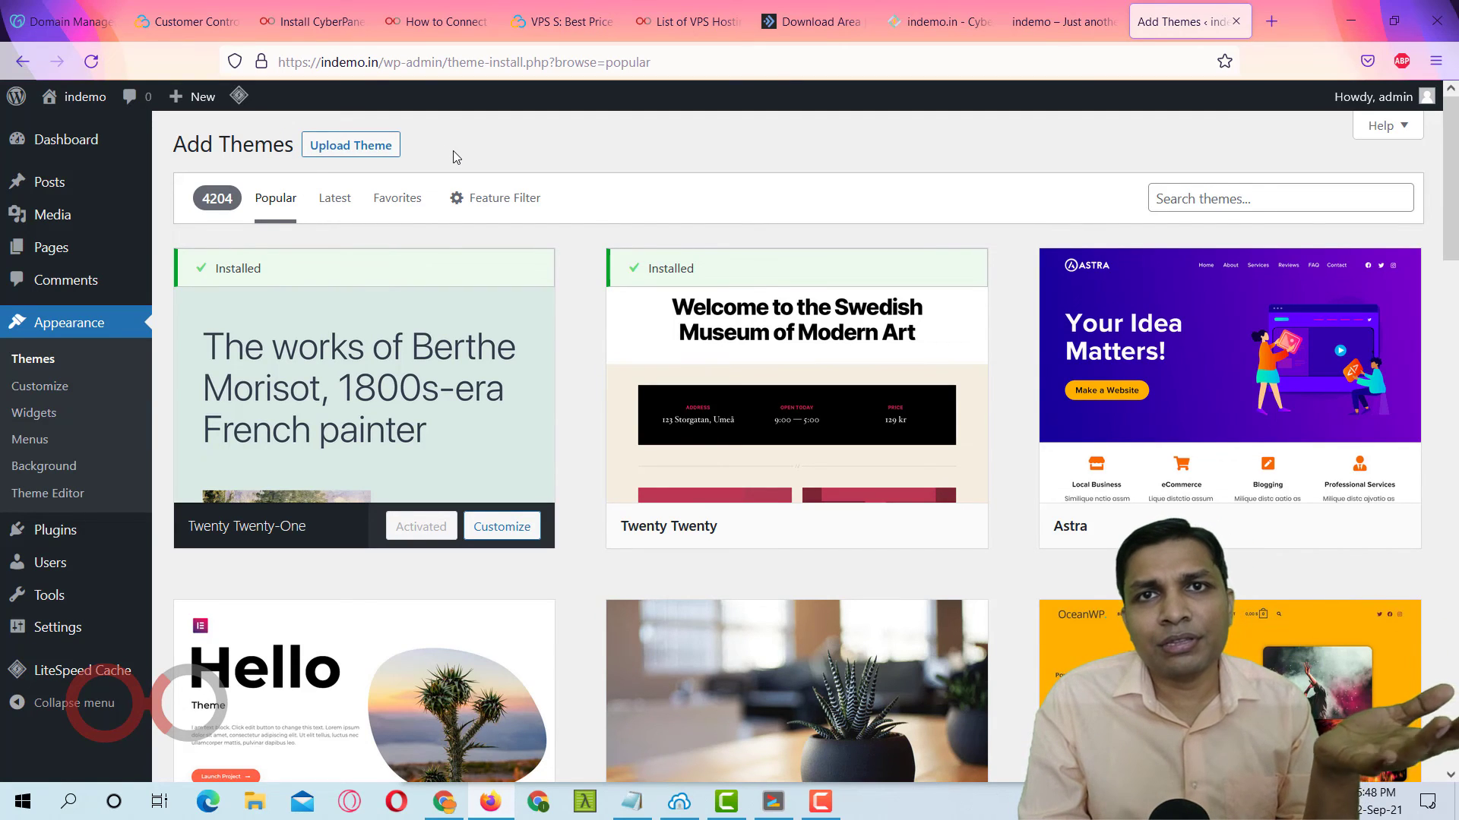
Open PHP > Edit PHP Configs in CyberPanel and select PHP 7.4.
left_click(941, 27)
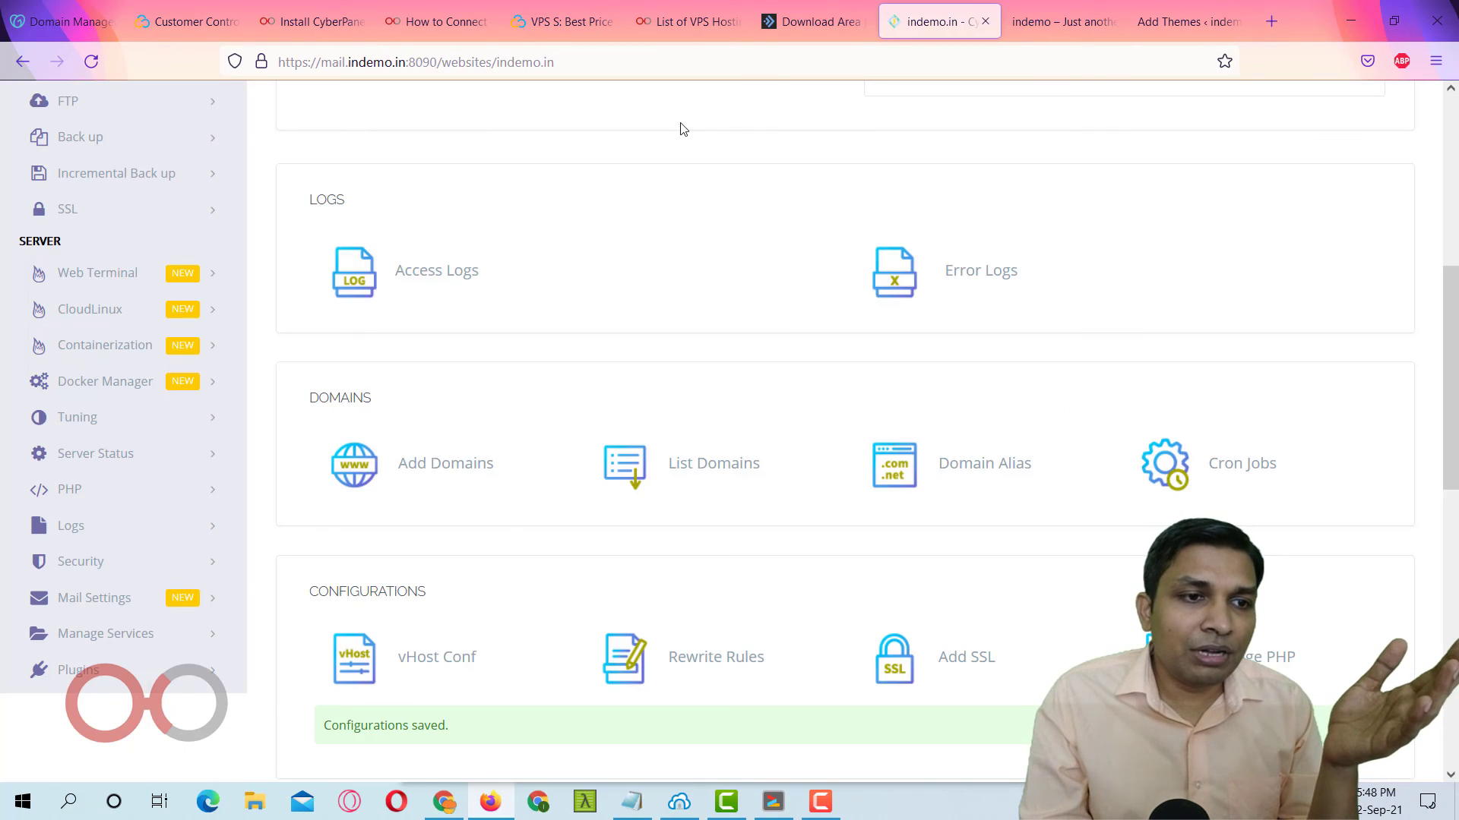
left_click(125, 490)
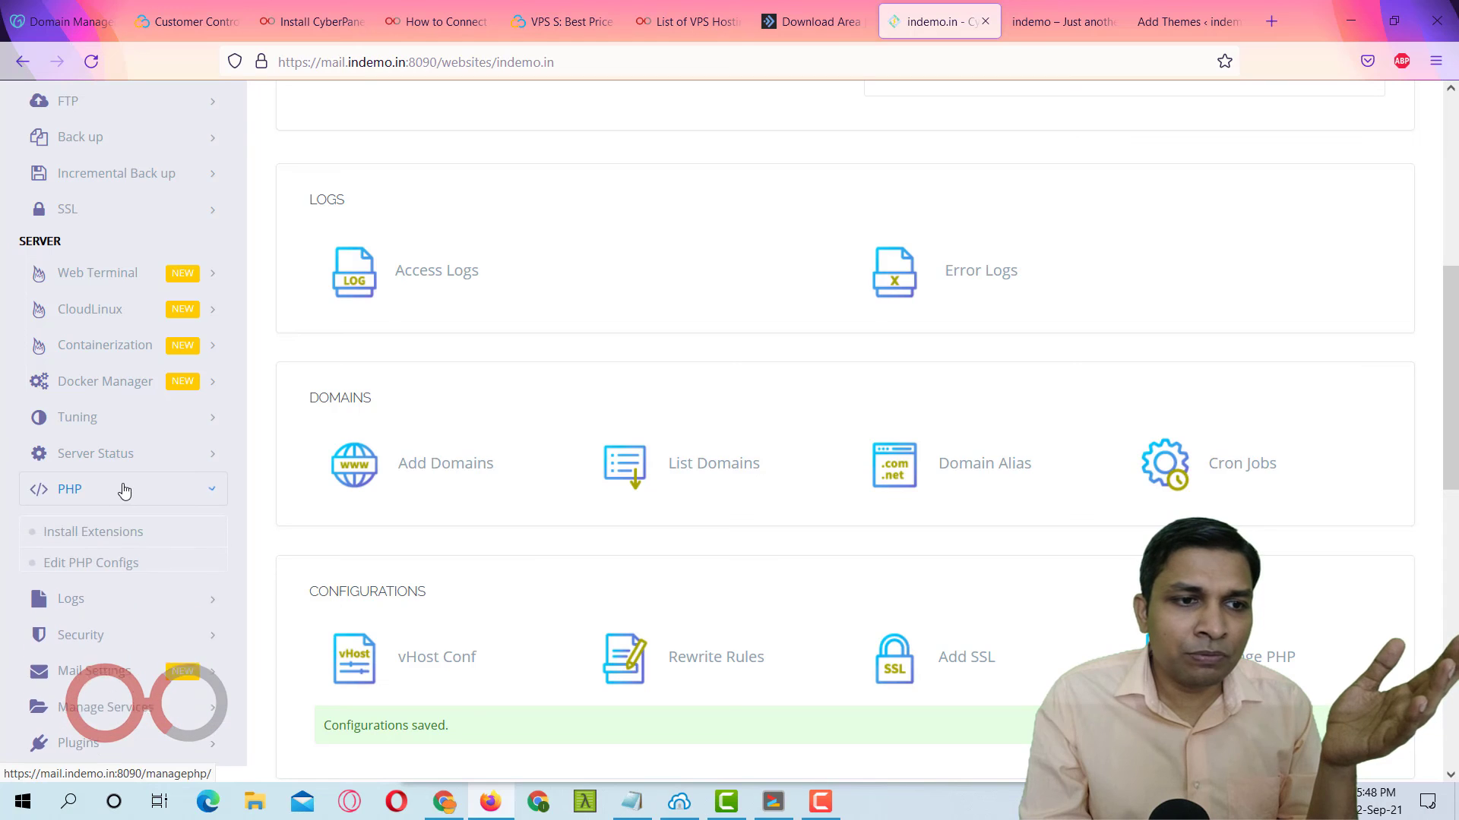
left_click(120, 563)
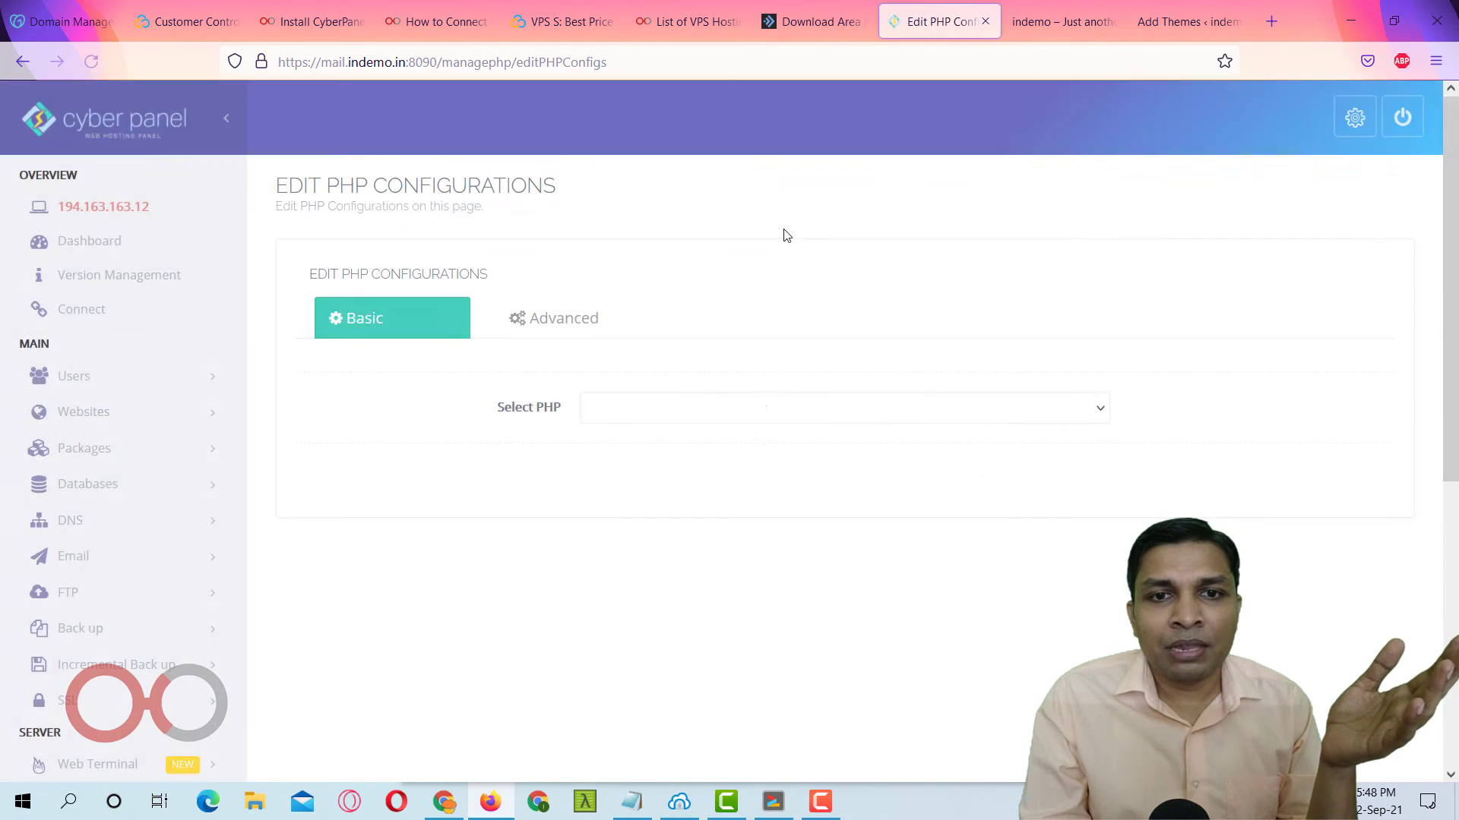
left_click(765, 413)
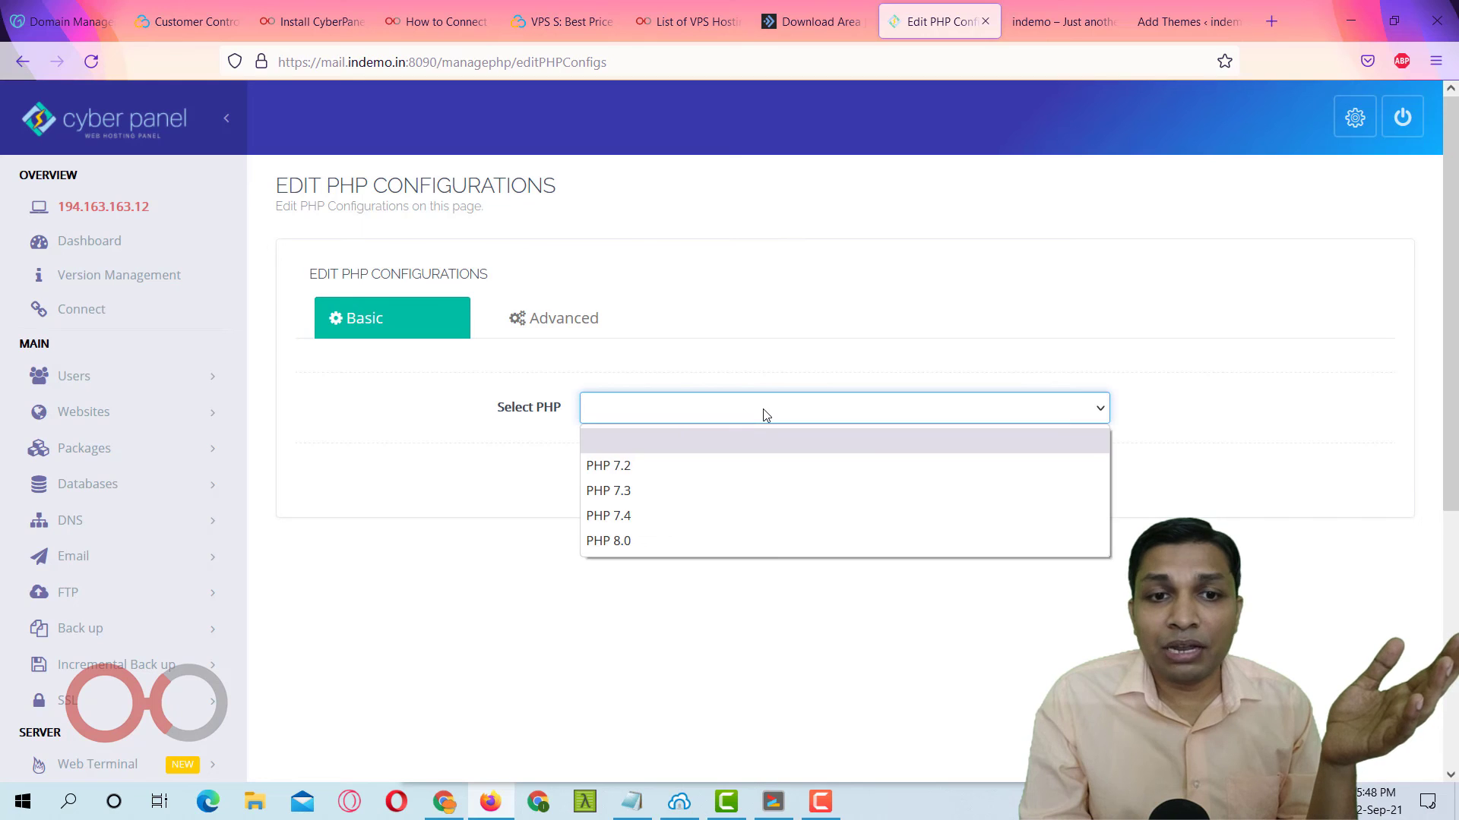
left_click(771, 523)
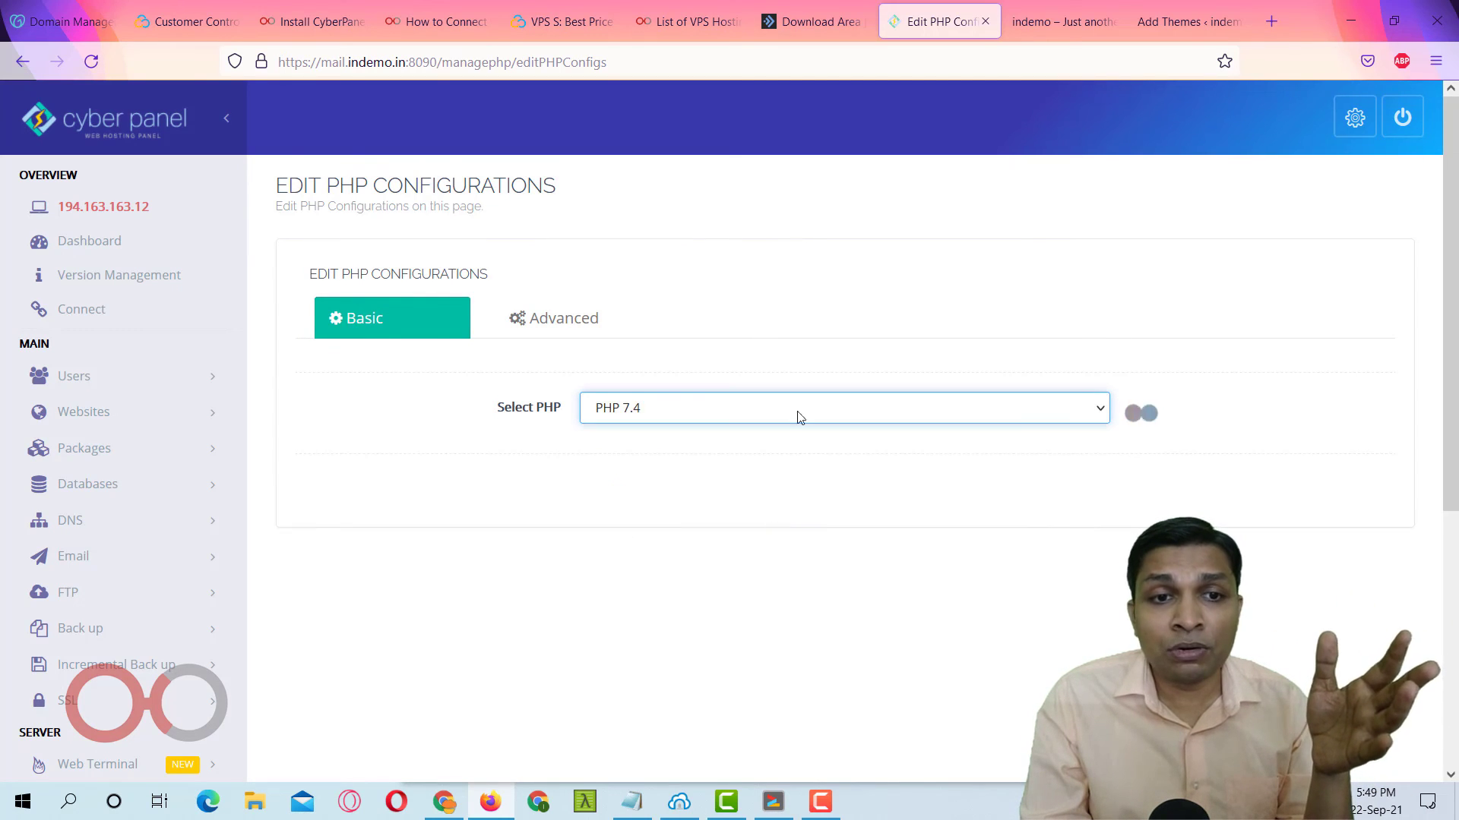
scroll(876, 287, "down", 5)
scroll(880, 290, "down", 2)
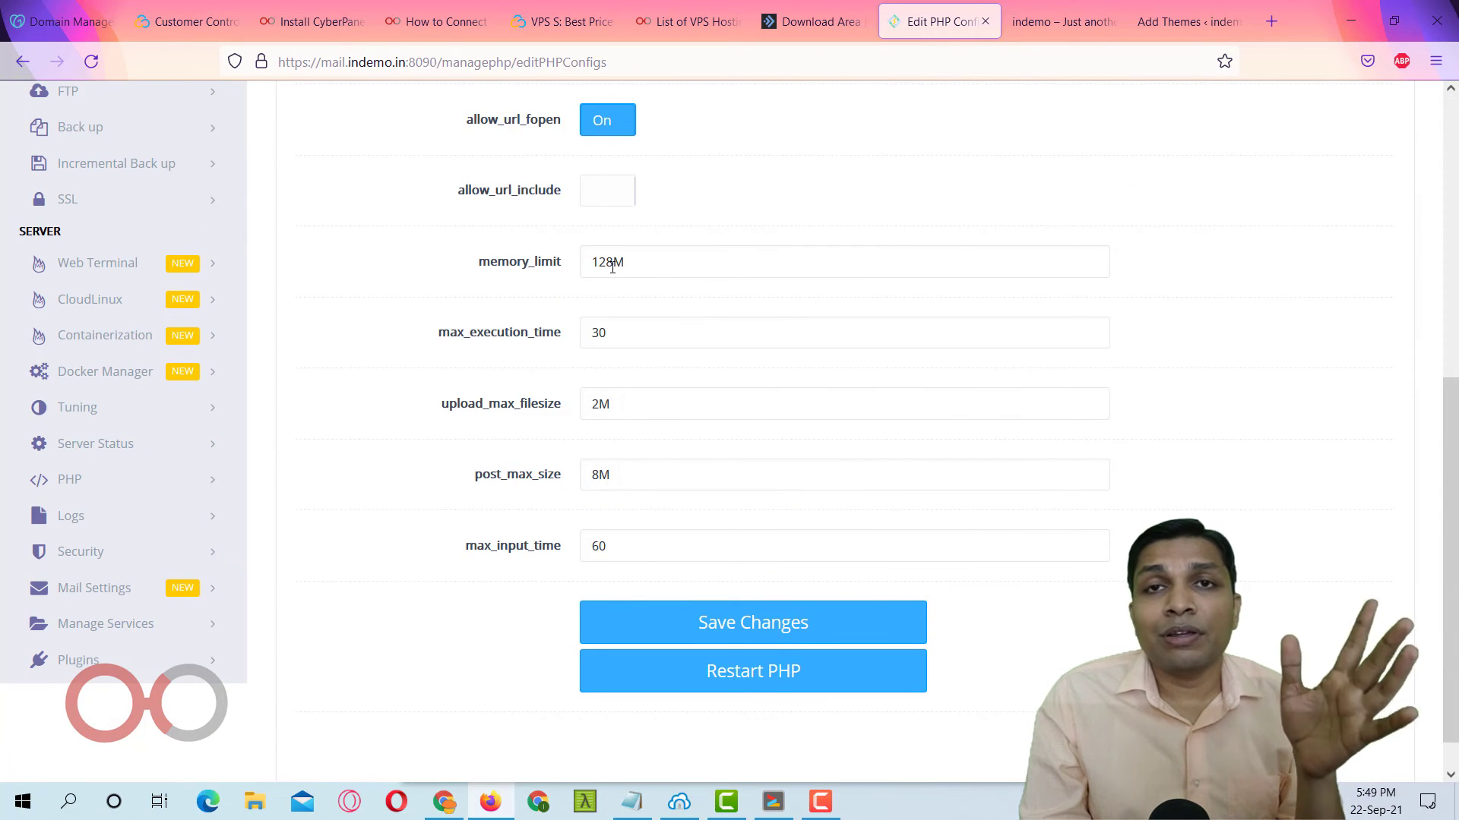
Set memory_limit to 1024M, max_execution_time to 300 and upload_max_filesize to 200M.
left_click_drag(612, 267, 572, 265)
type("51")
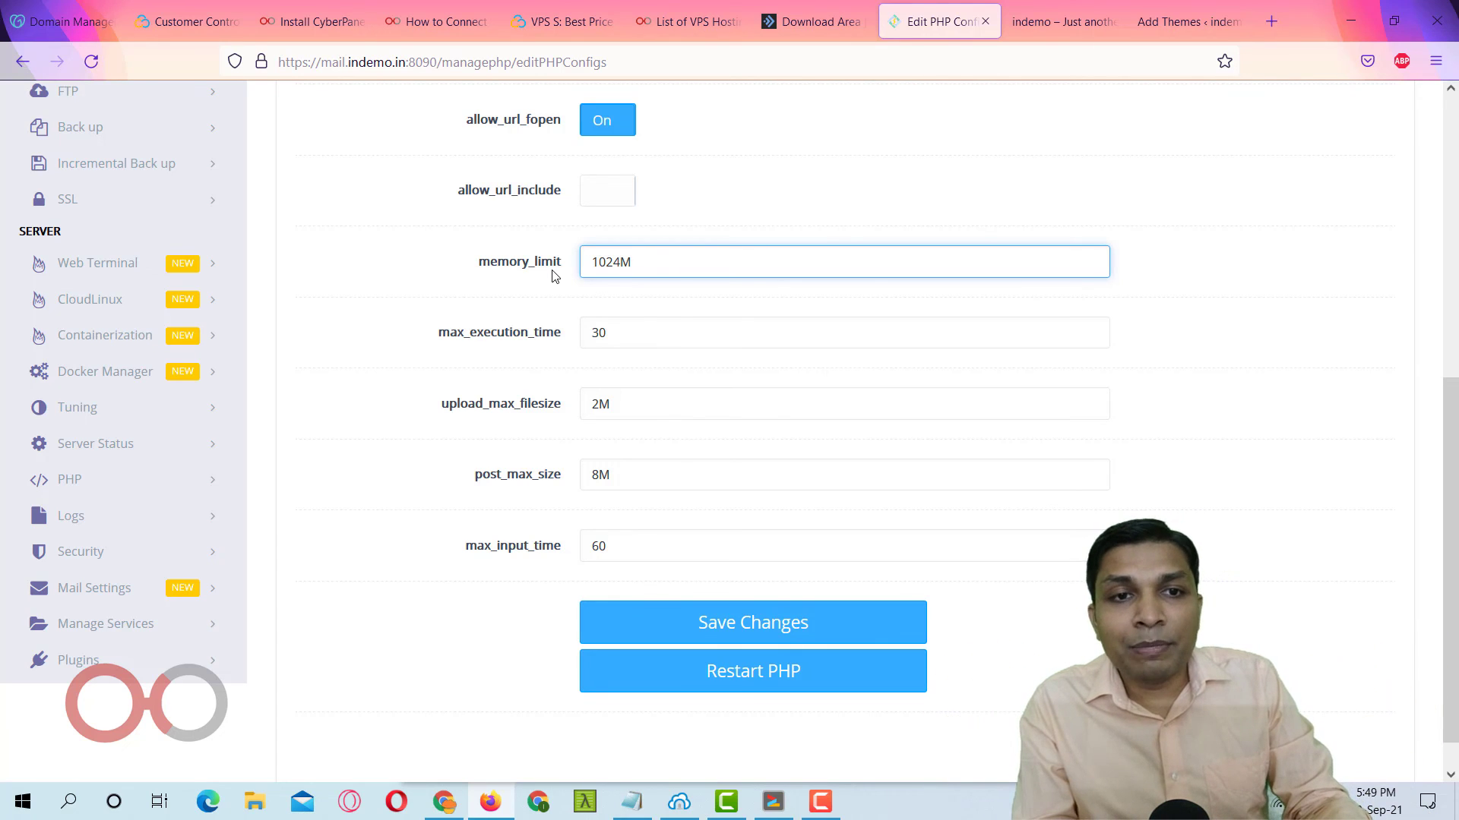
key("Tab")
key("Right")
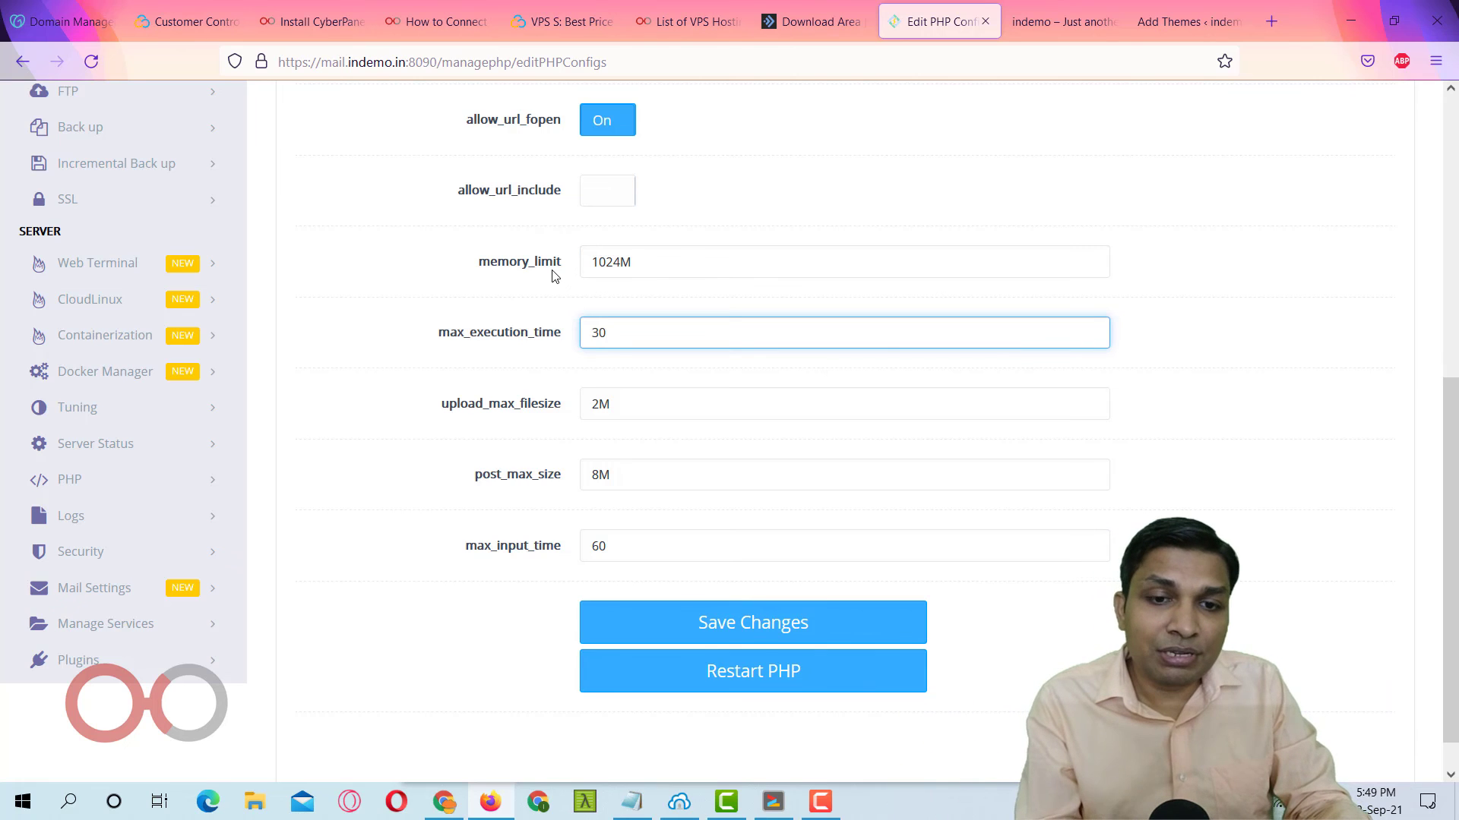
type("0")
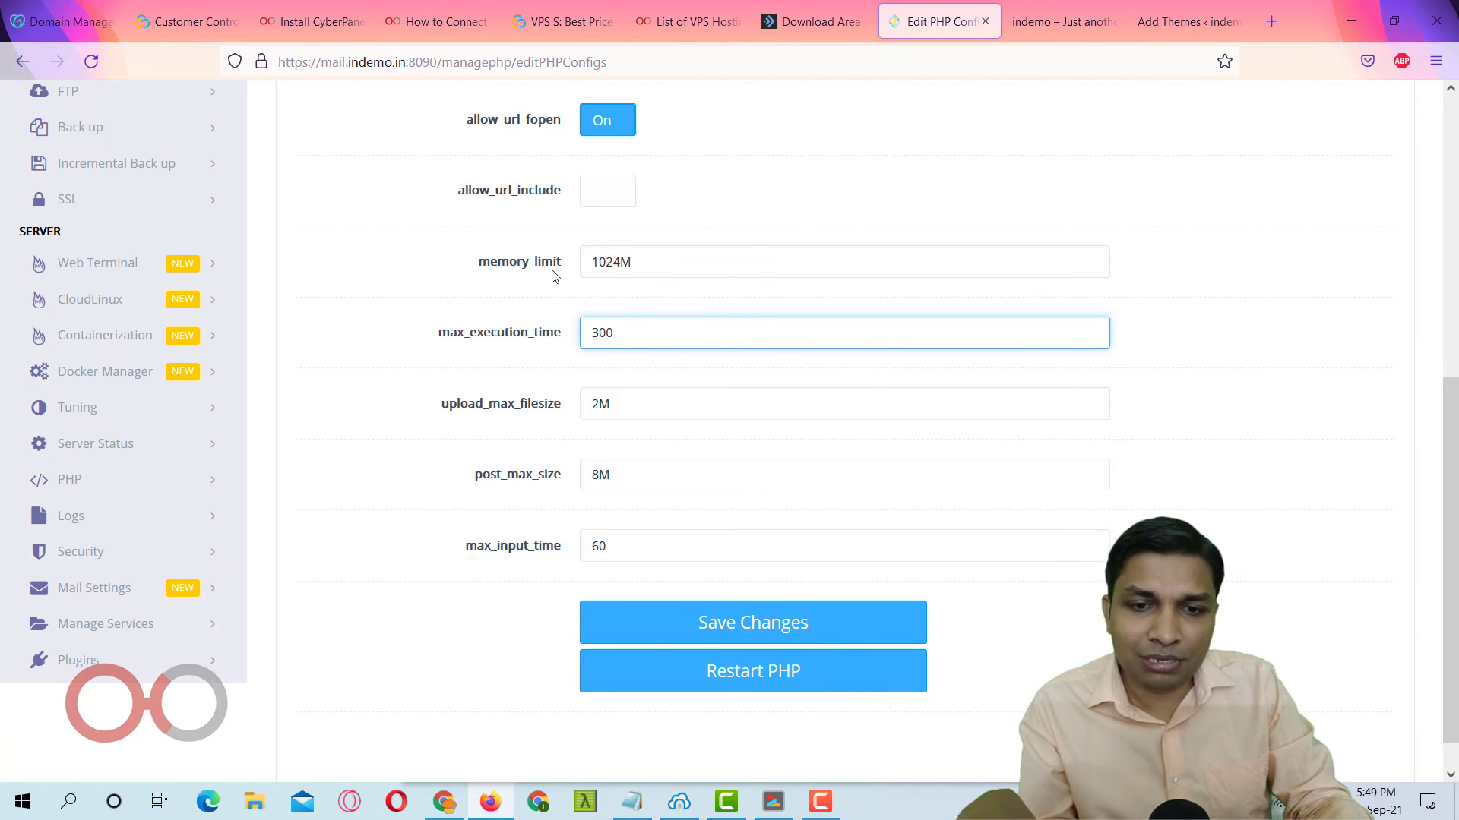
key("Tab")
key("Right")
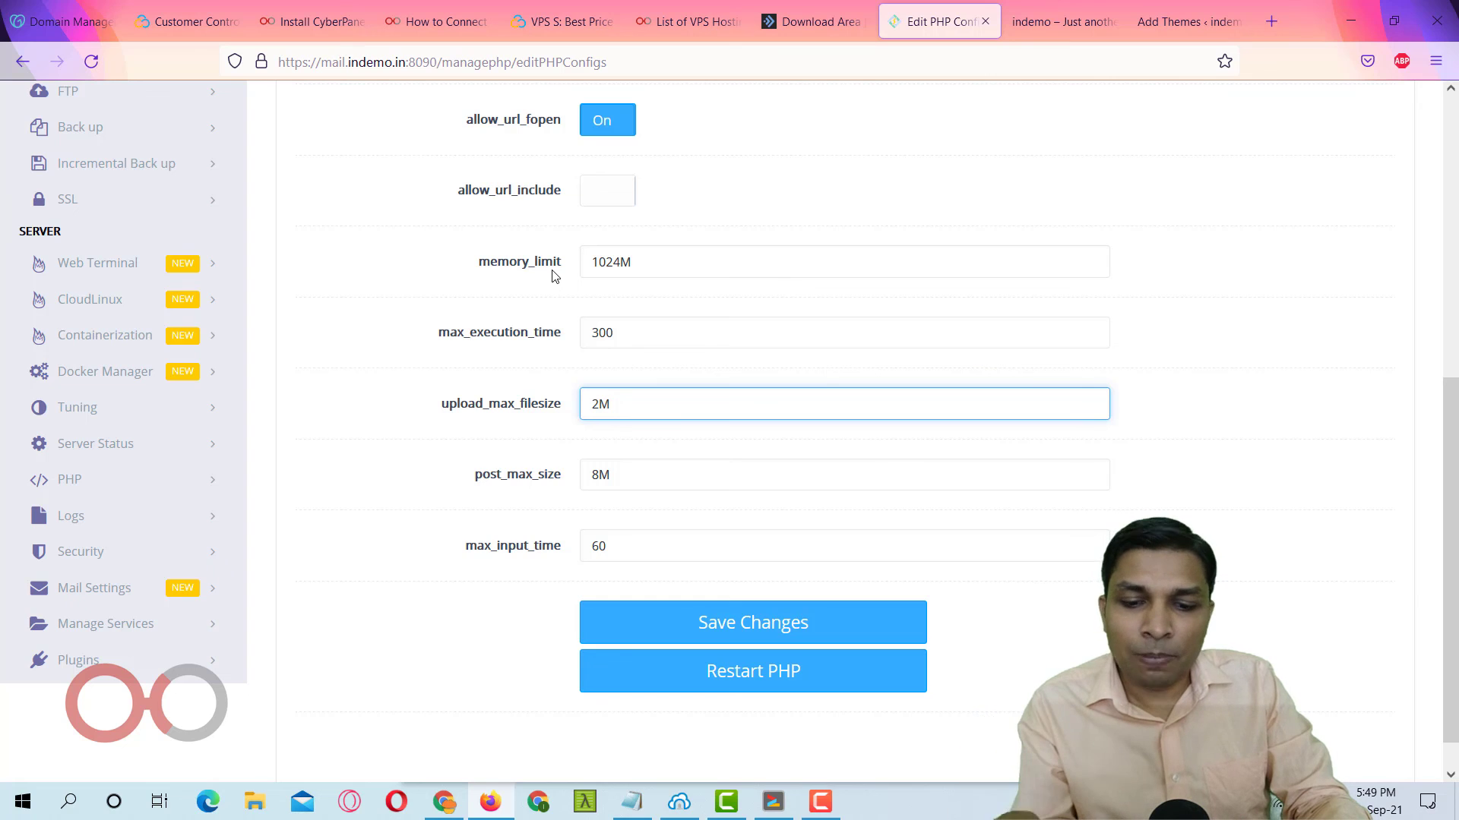
type("00")
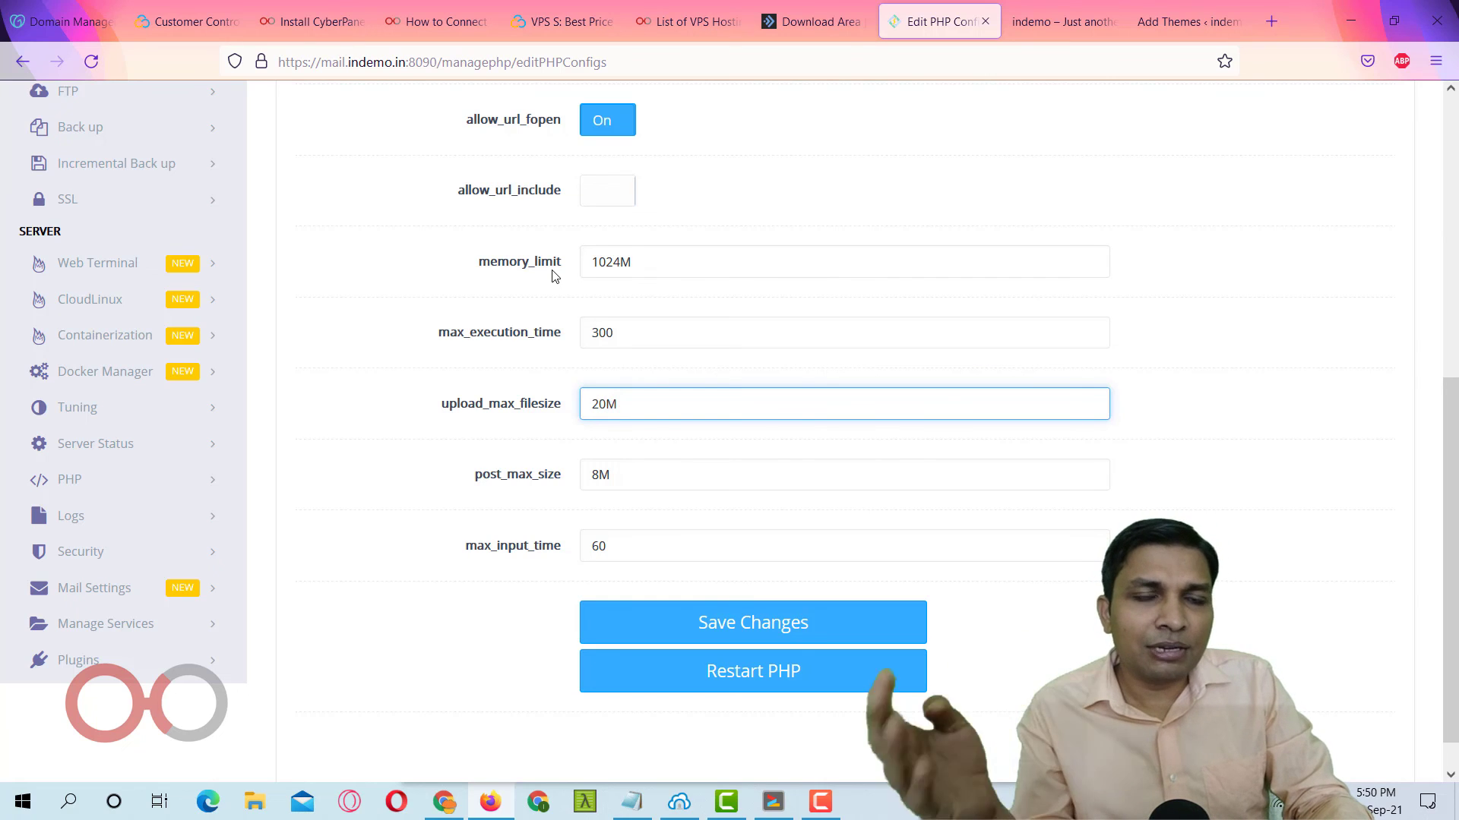
Set post_max_size to 80M and max_input_time to 600, then save the PHP 7.4 changes.
key("Tab")
key("Right")
key("Left")
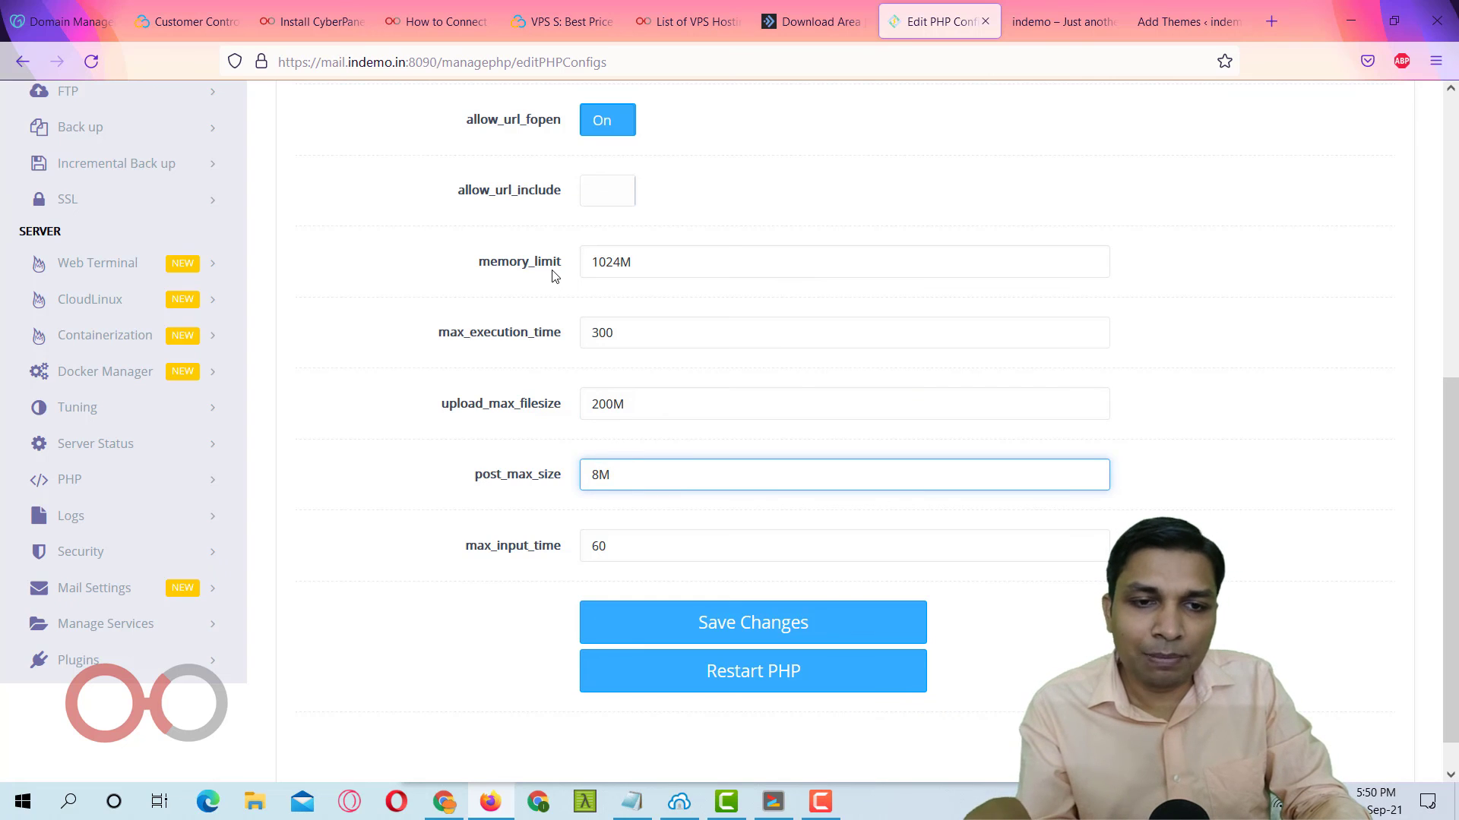
type("0")
key("Tab")
key("Right")
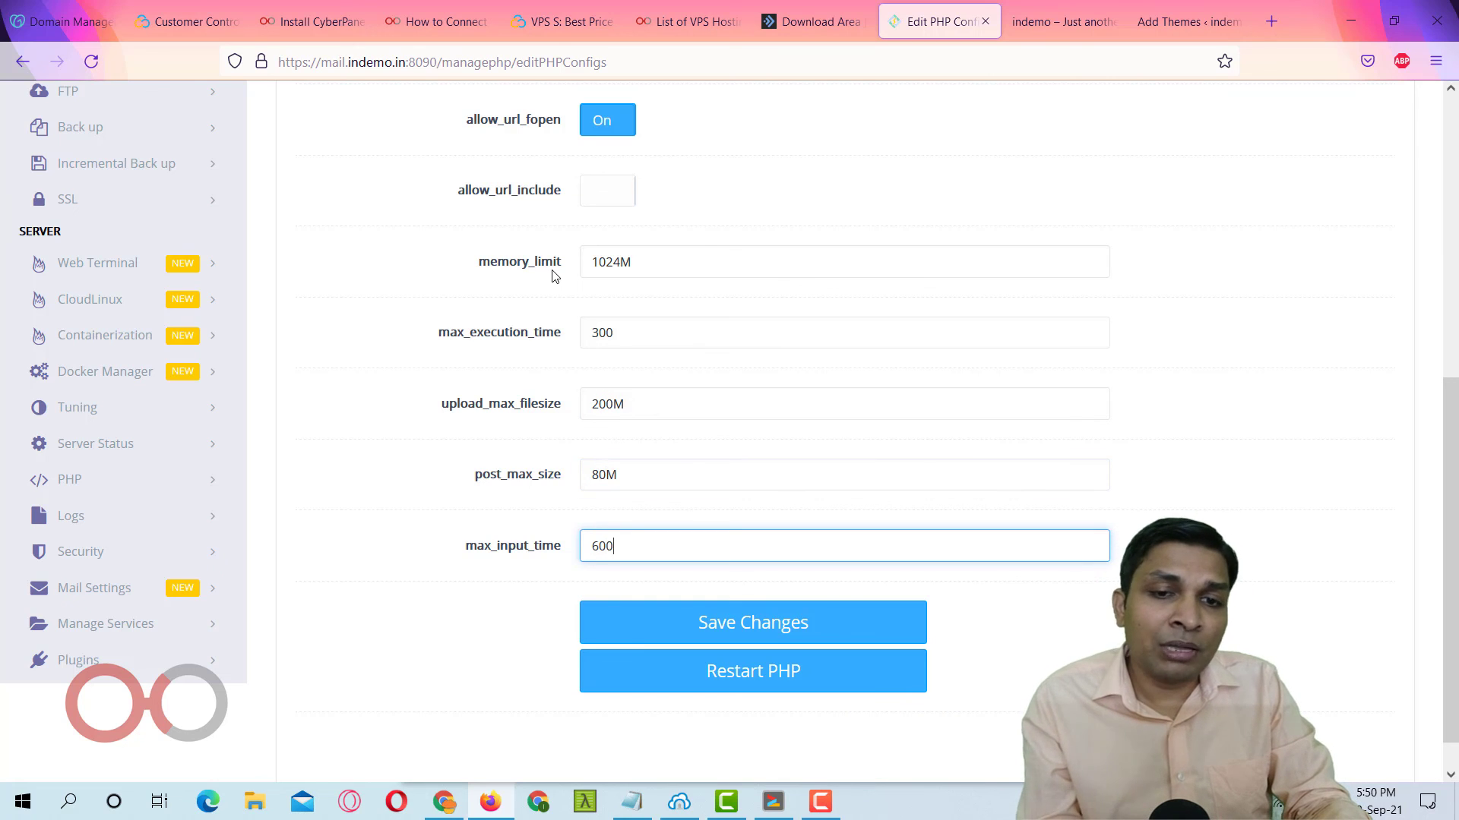
type("0")
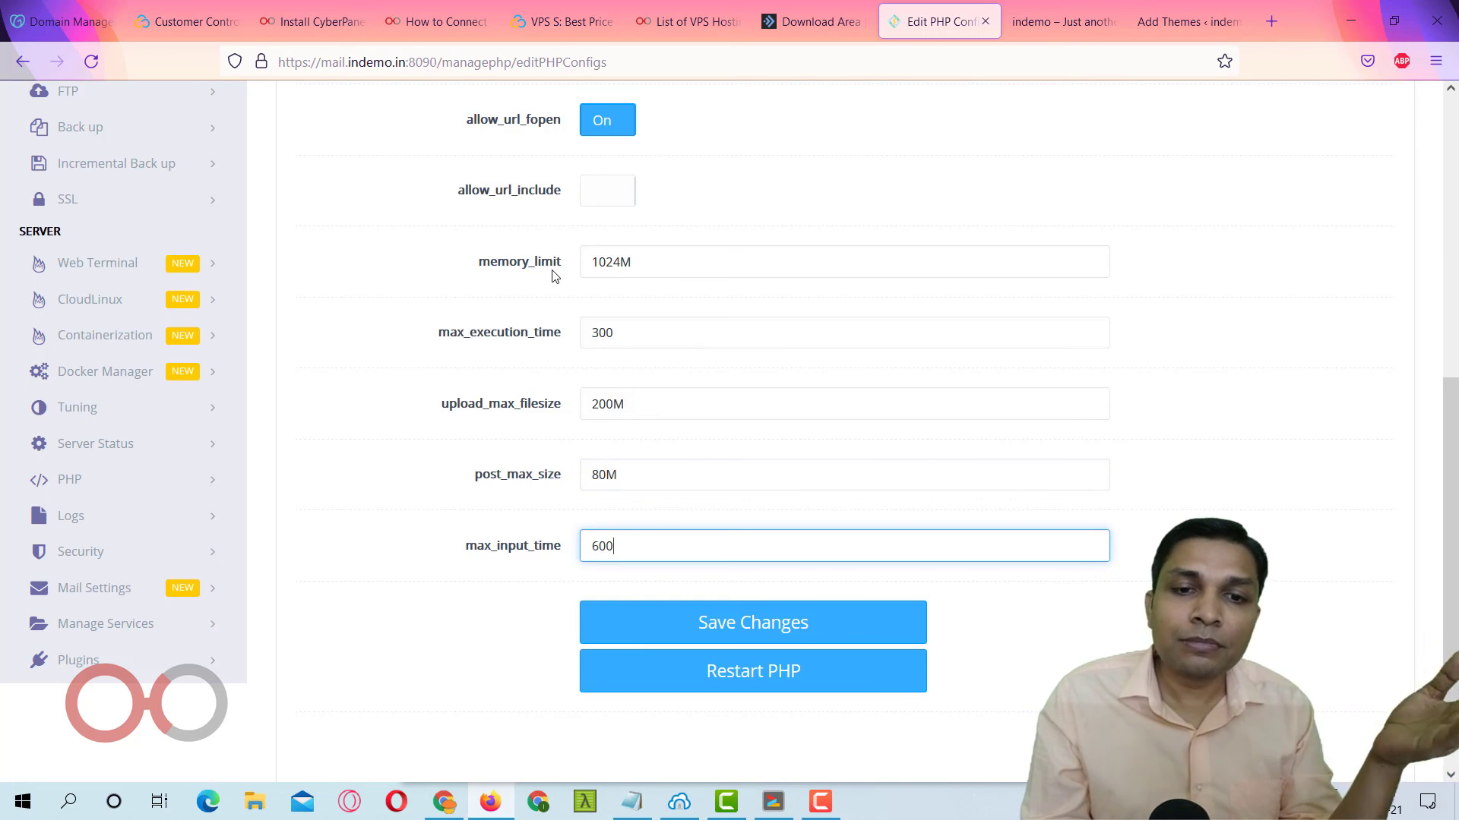
left_click(749, 624)
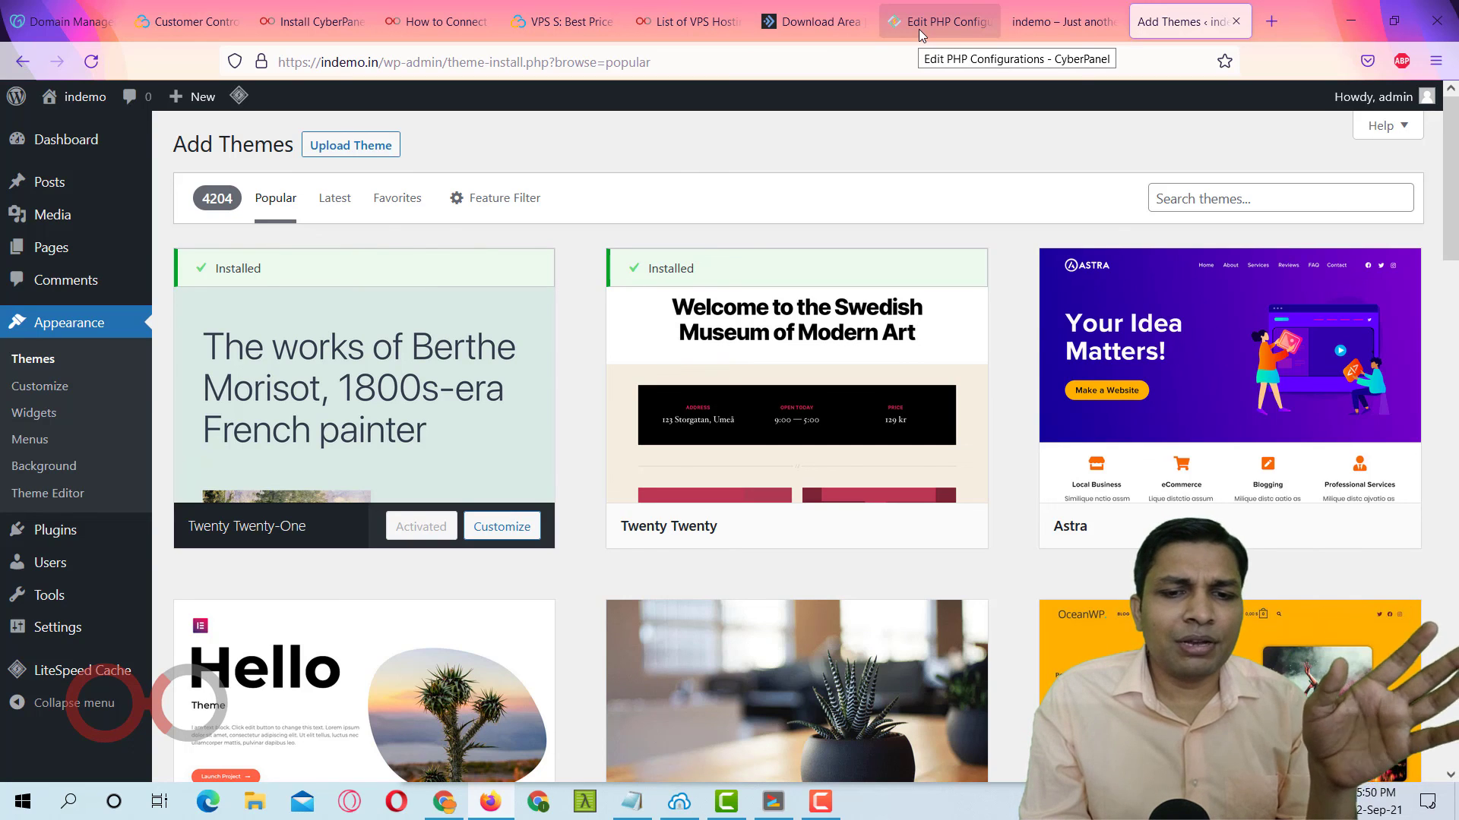
Run 'reboot' in the Bitvise root xterm session, then minimize the disconnected terminal.
left_click(678, 805)
left_click(499, 310)
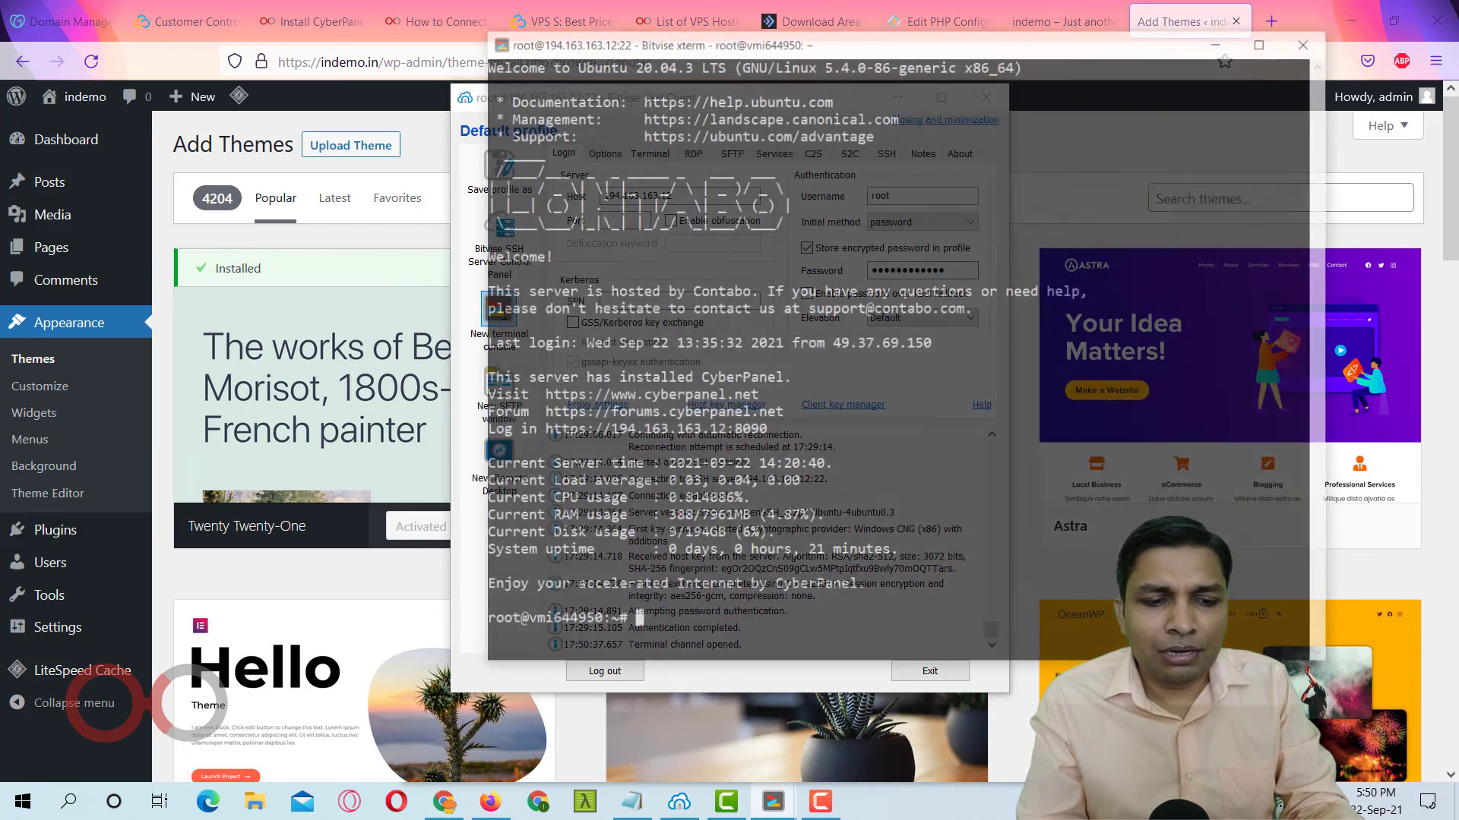
type("reboot")
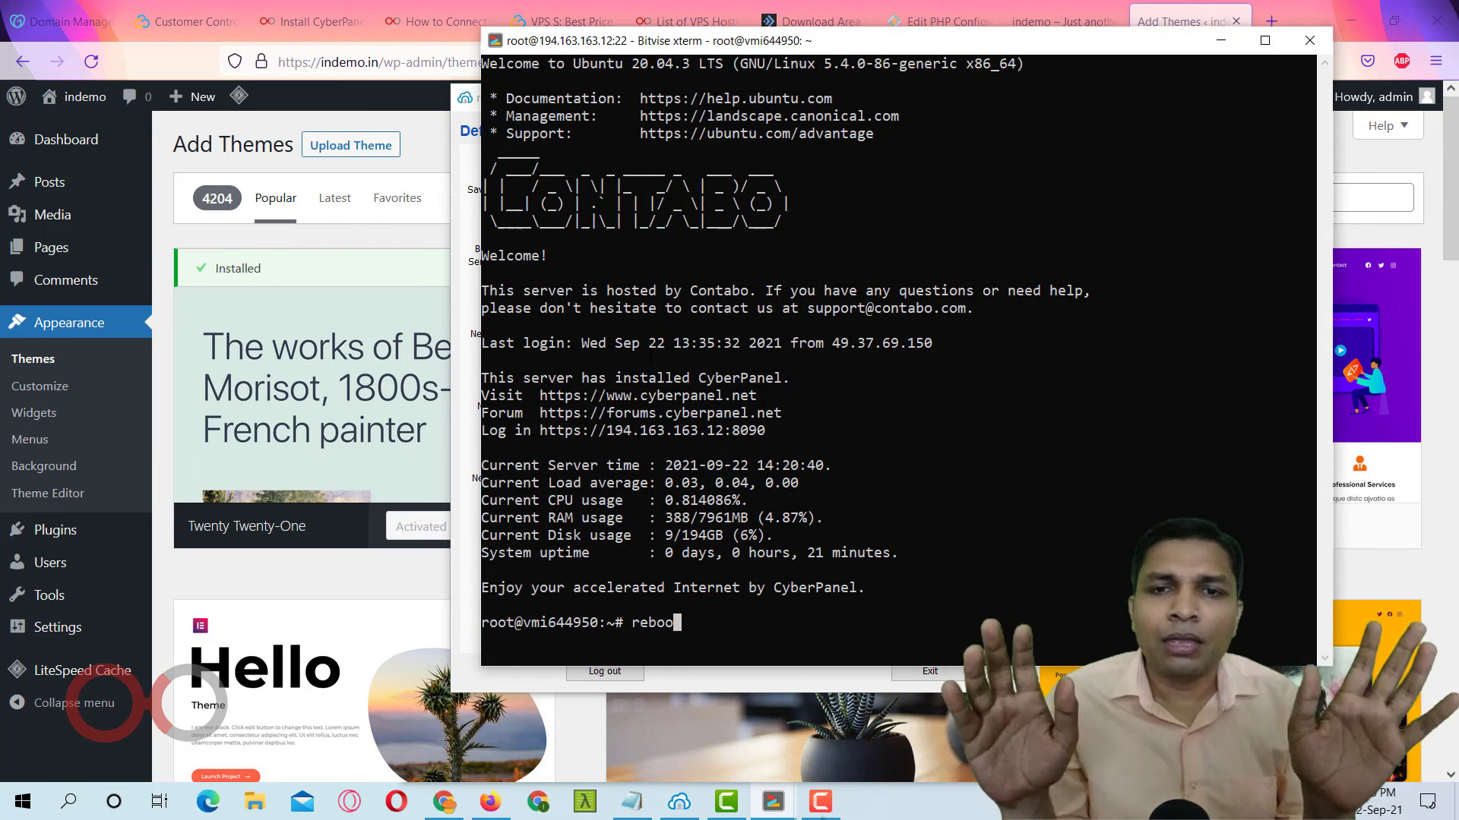
key("Return")
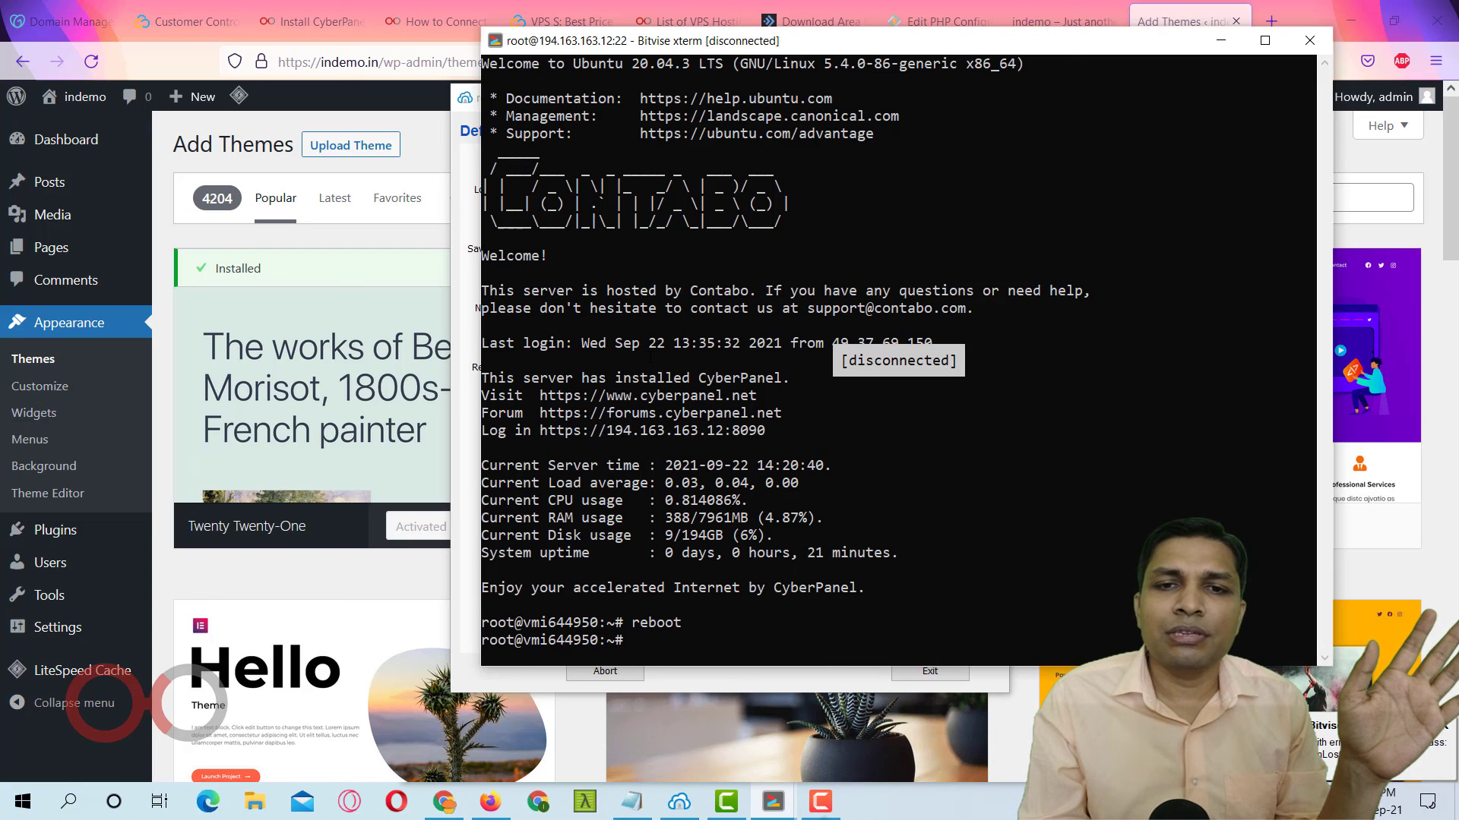
left_click_drag(842, 362, 963, 362)
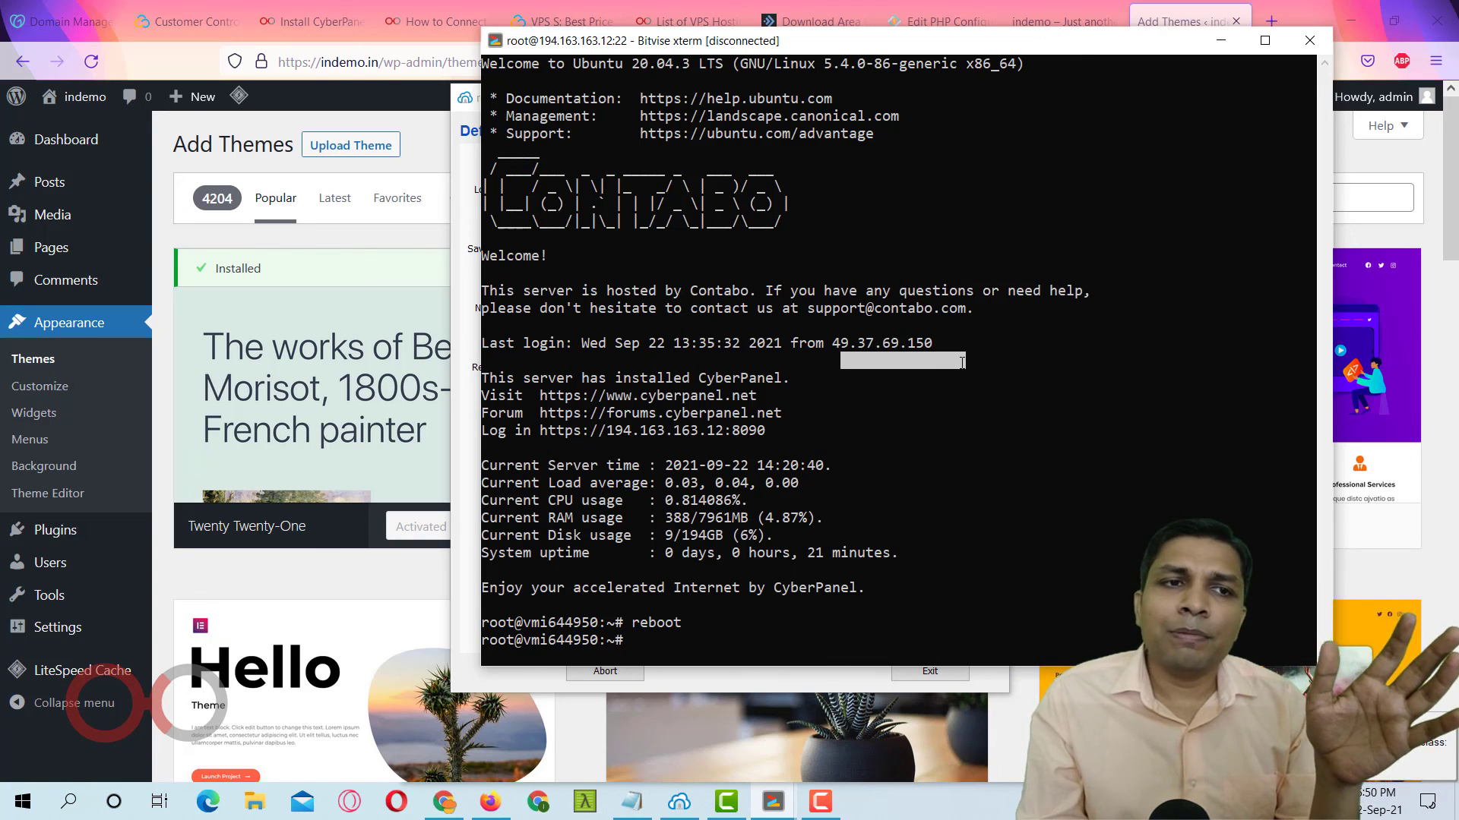
left_click(413, 152)
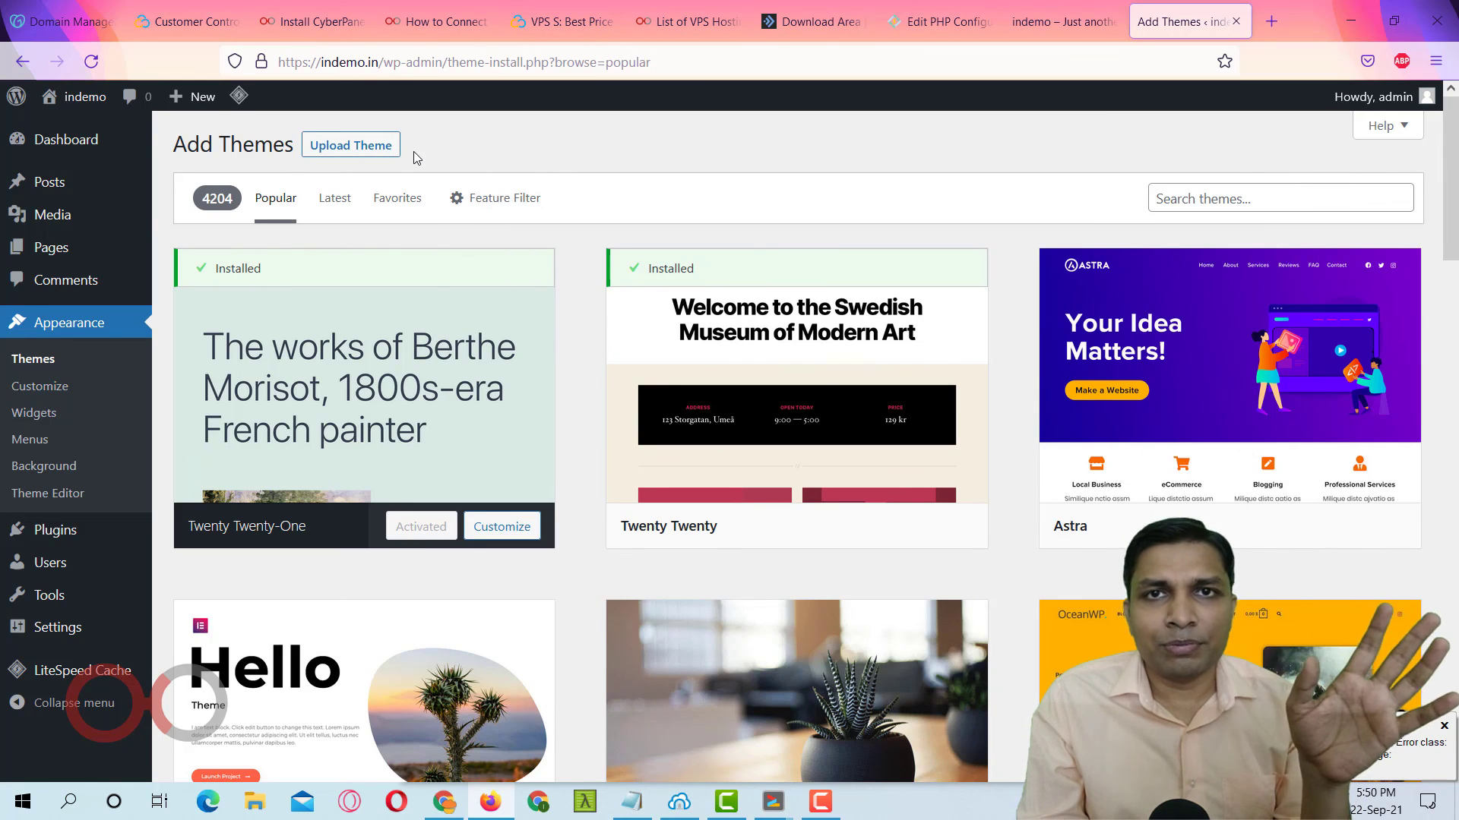